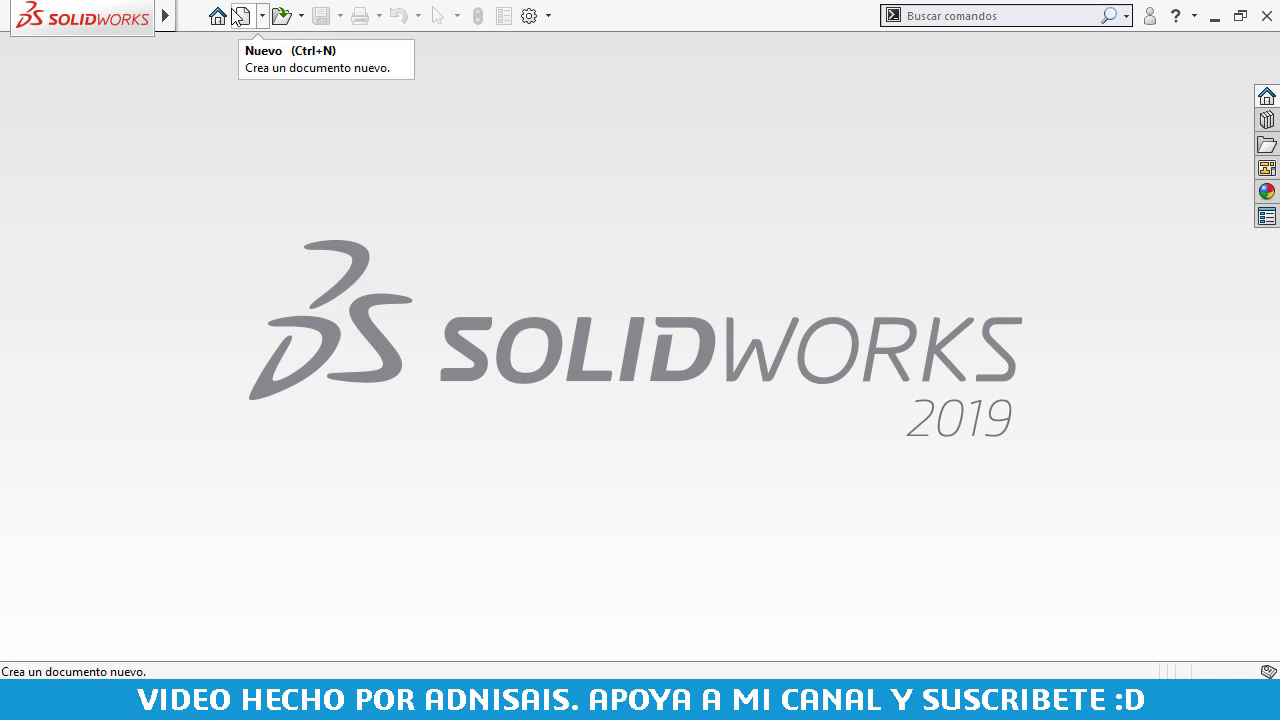
# - Launch the SOLIDWORKS 2019 Task Scheduler ('Programador de tareas') from the Start menu search
pyautogui.press('super')
pyautogui.write('pr')
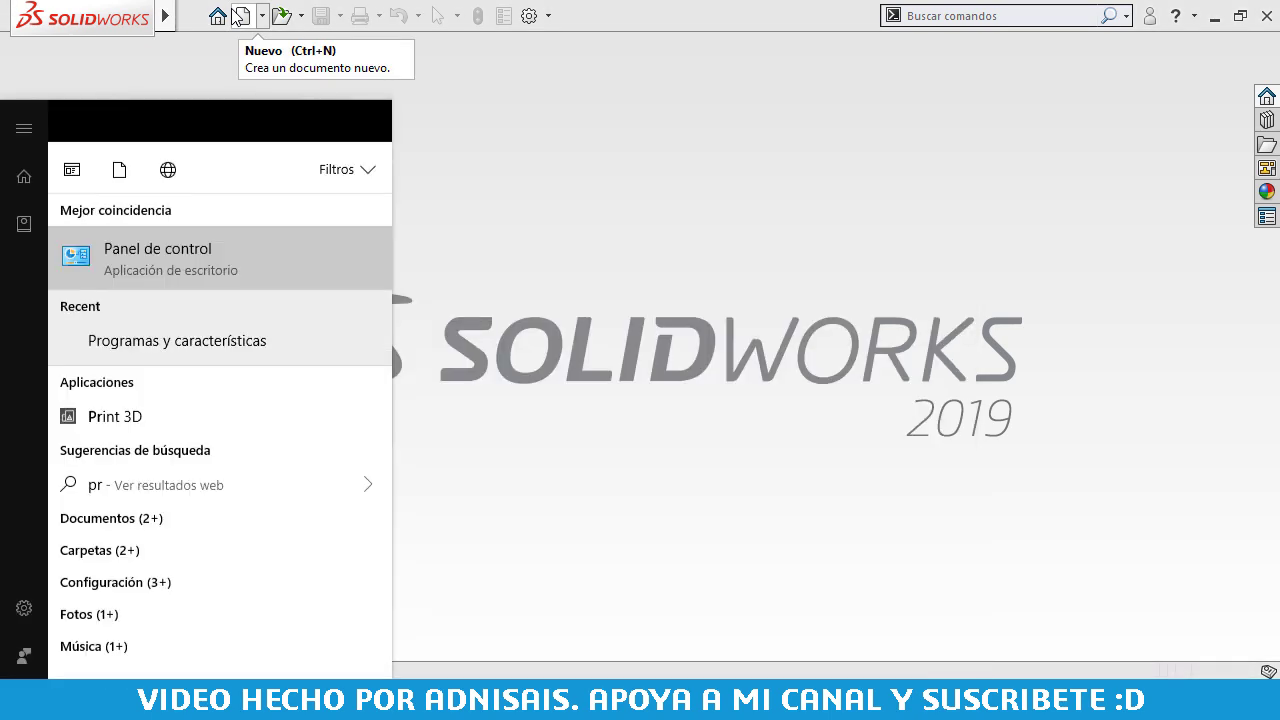
pyautogui.write('ogra')
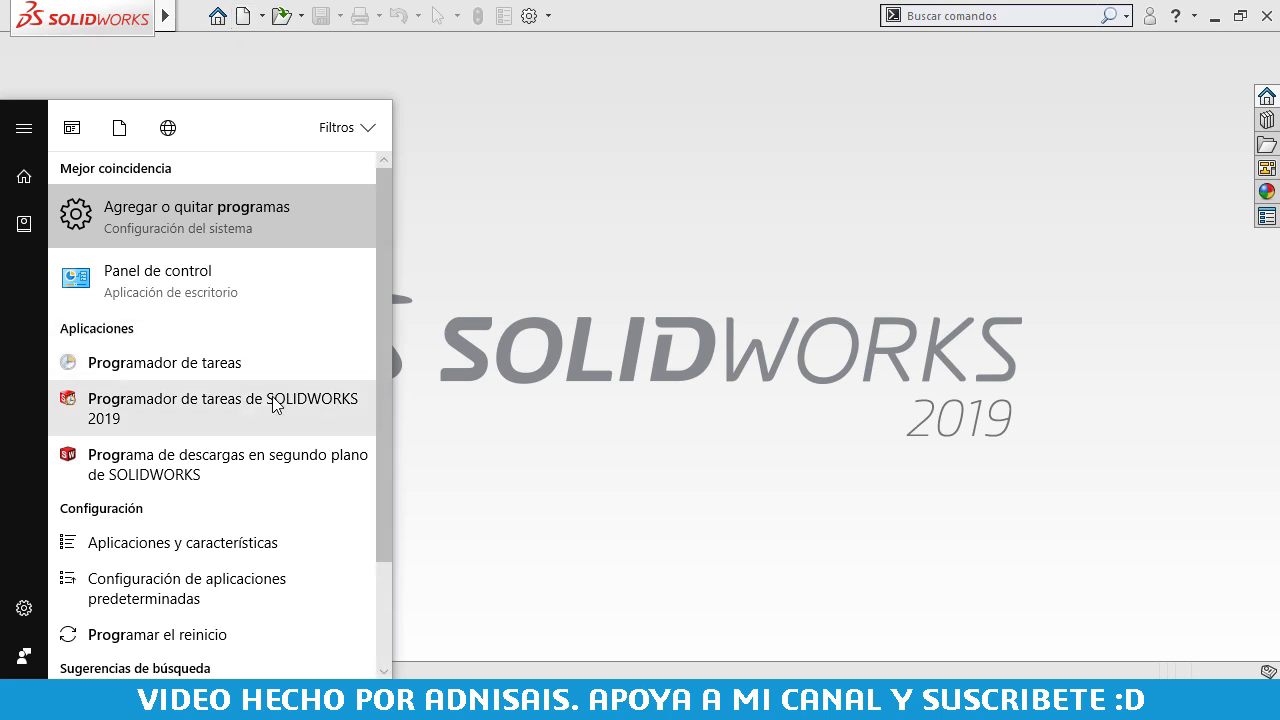
pyautogui.click(352, 409)
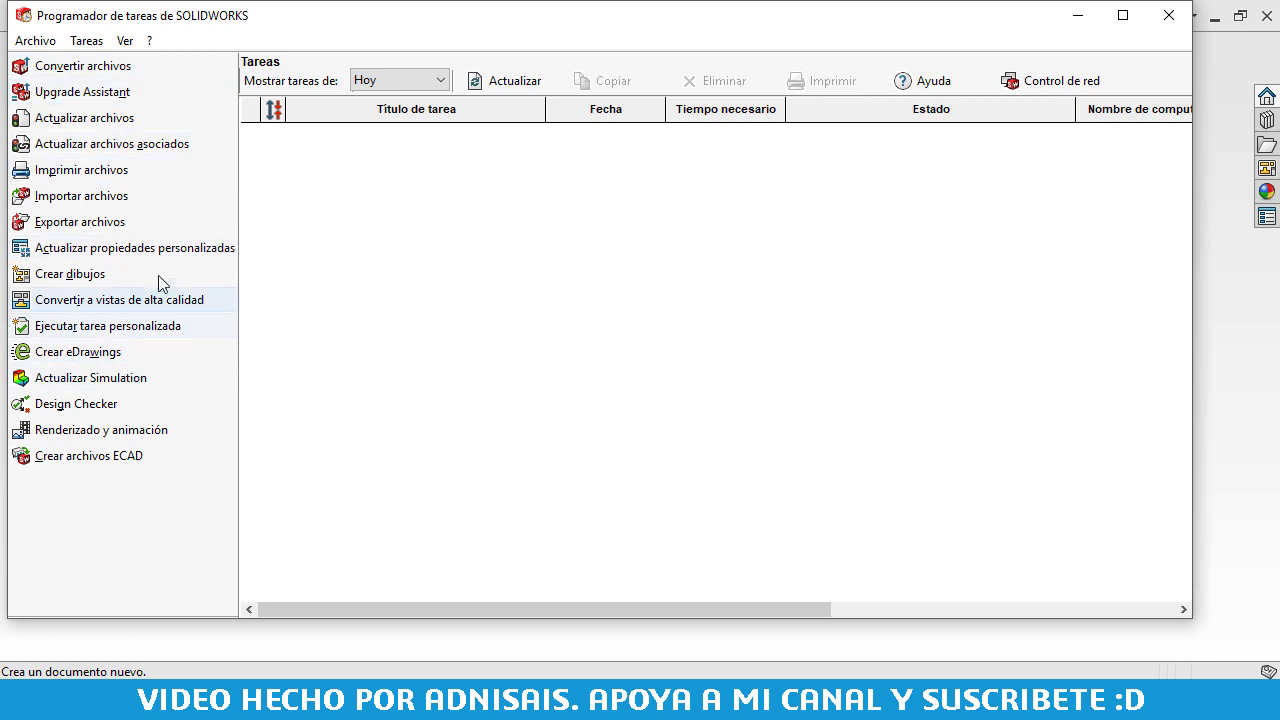
# - Begin a Convertir archivos task, cancel it, and close the Task Scheduler
pyautogui.click(173, 70)
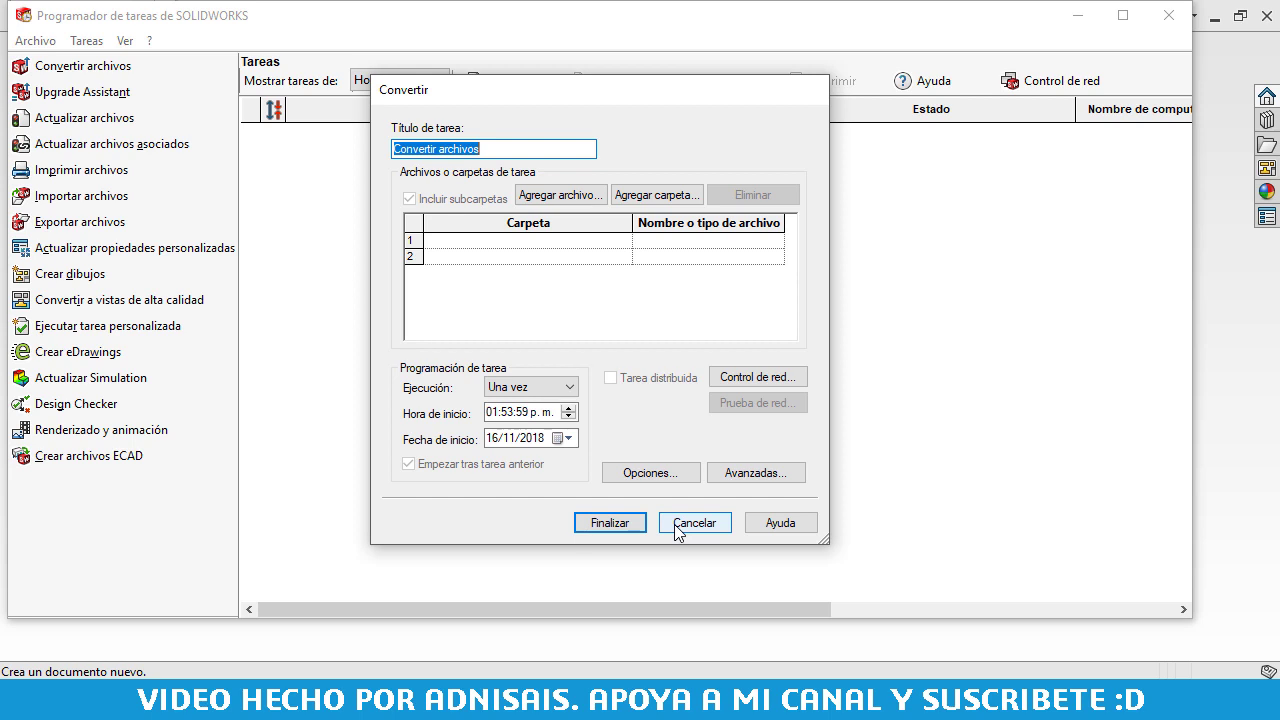
pyautogui.click(676, 526)
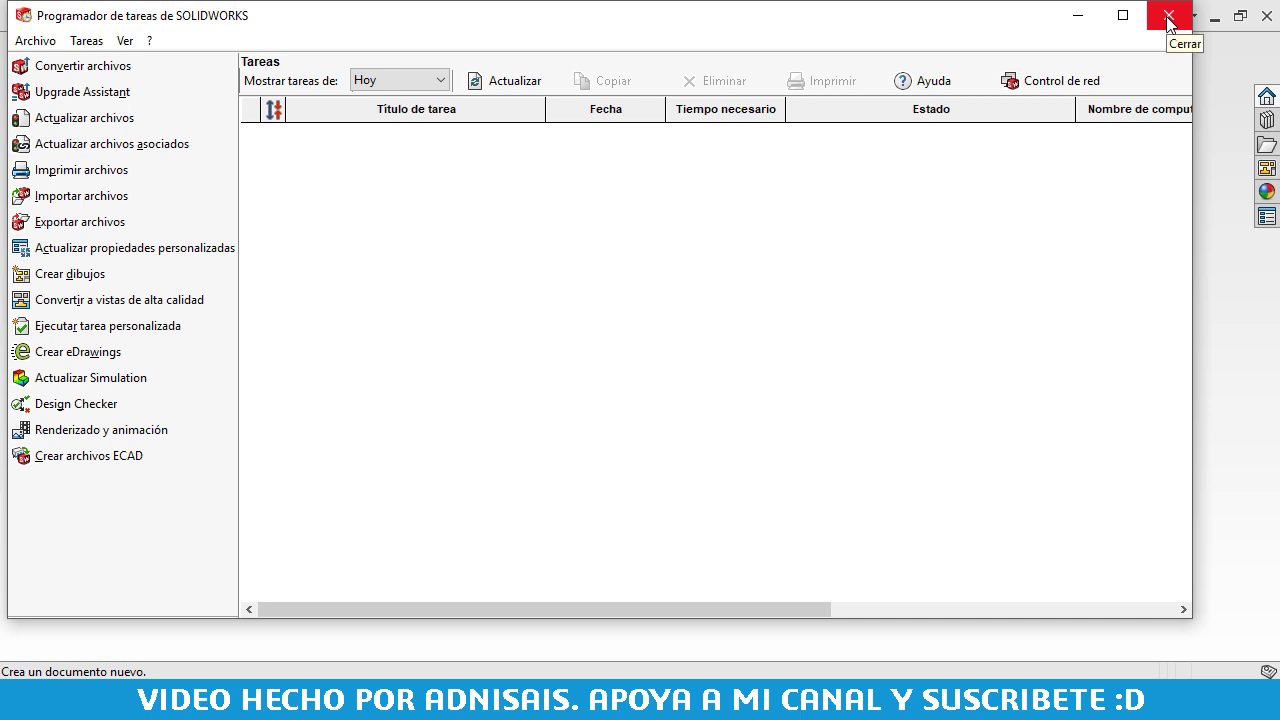
pyautogui.click(1169, 16)
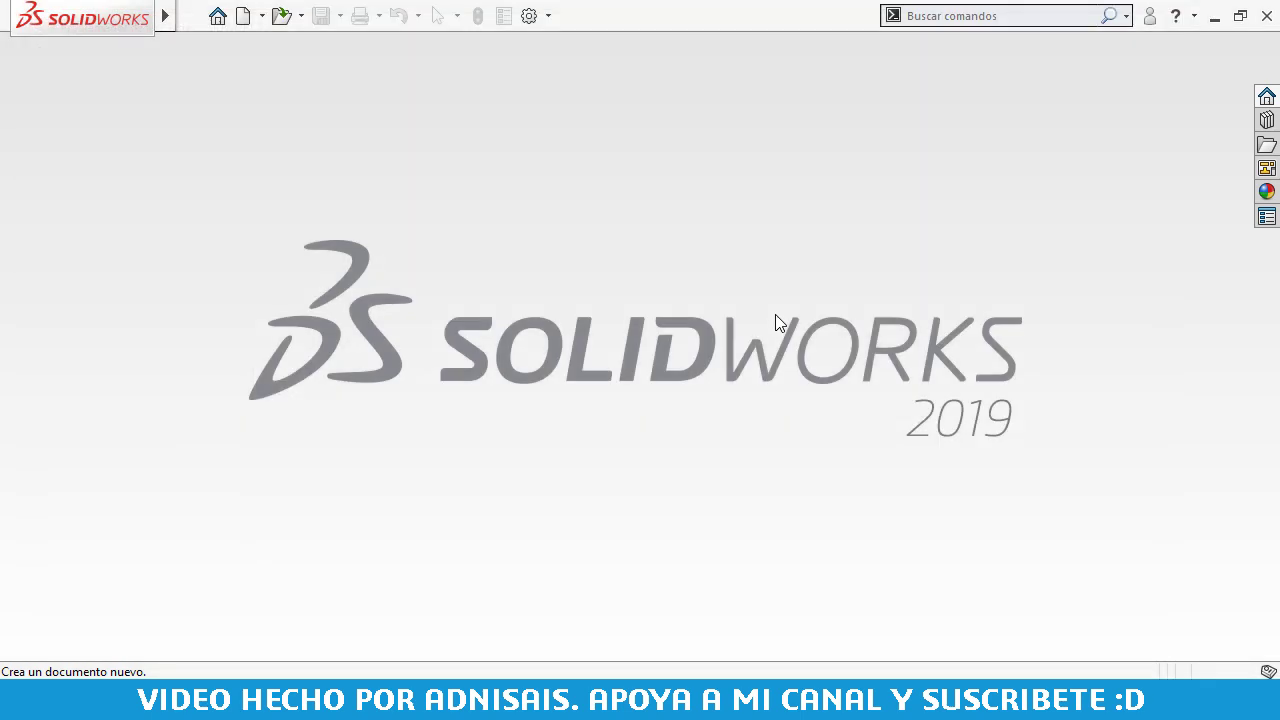
# - Create a new part document, Pieza3, from the Pieza template
pyautogui.press('super')
pyautogui.write('pro')
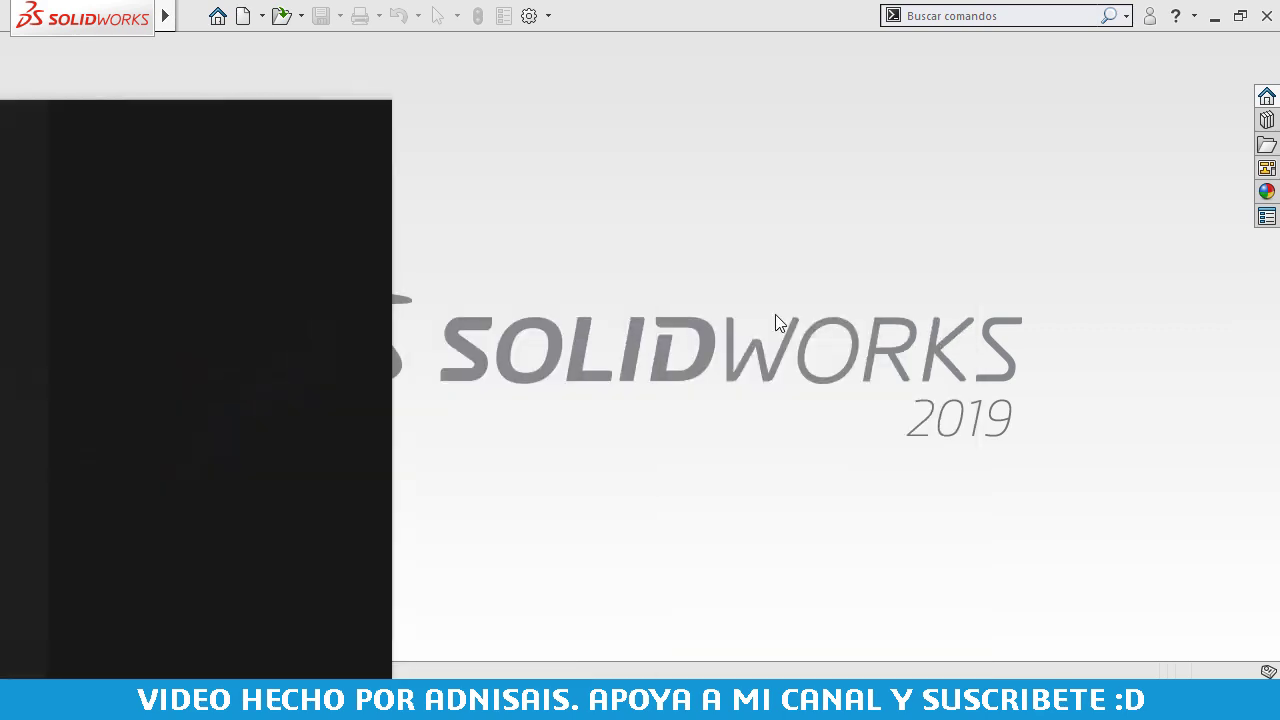
pyautogui.rightClick(777, 321)
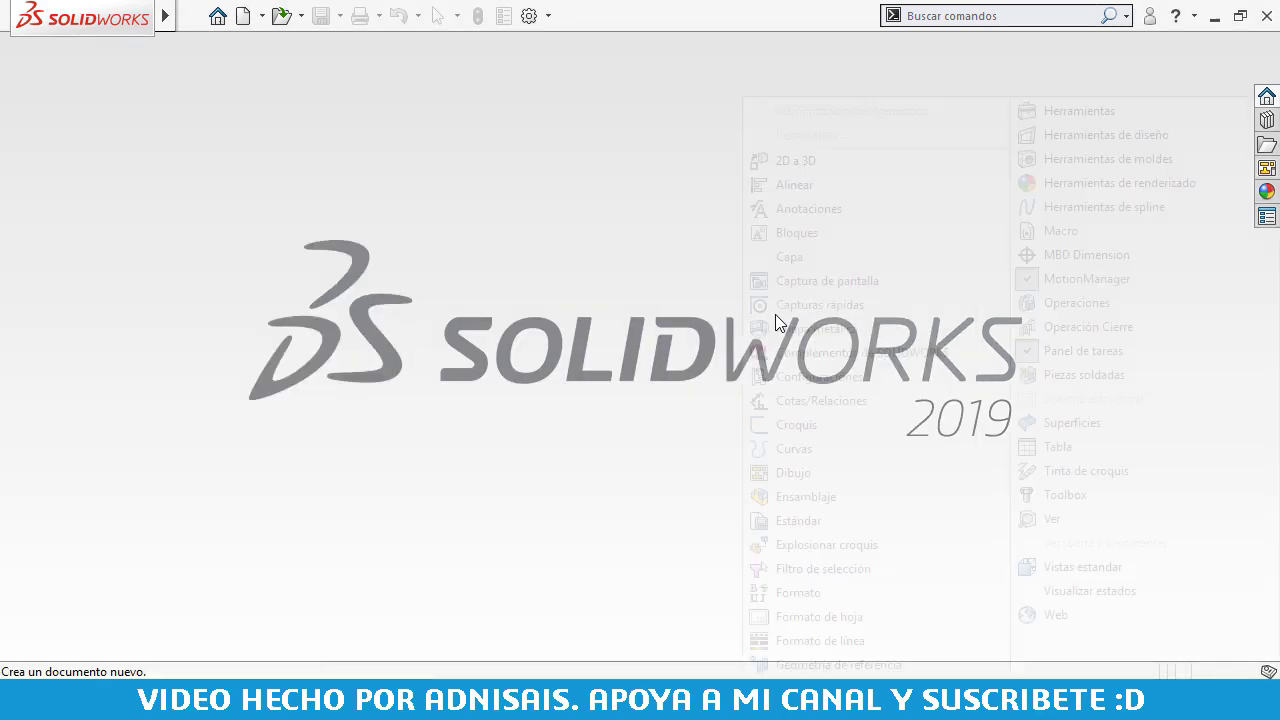
pyautogui.click(443, 220)
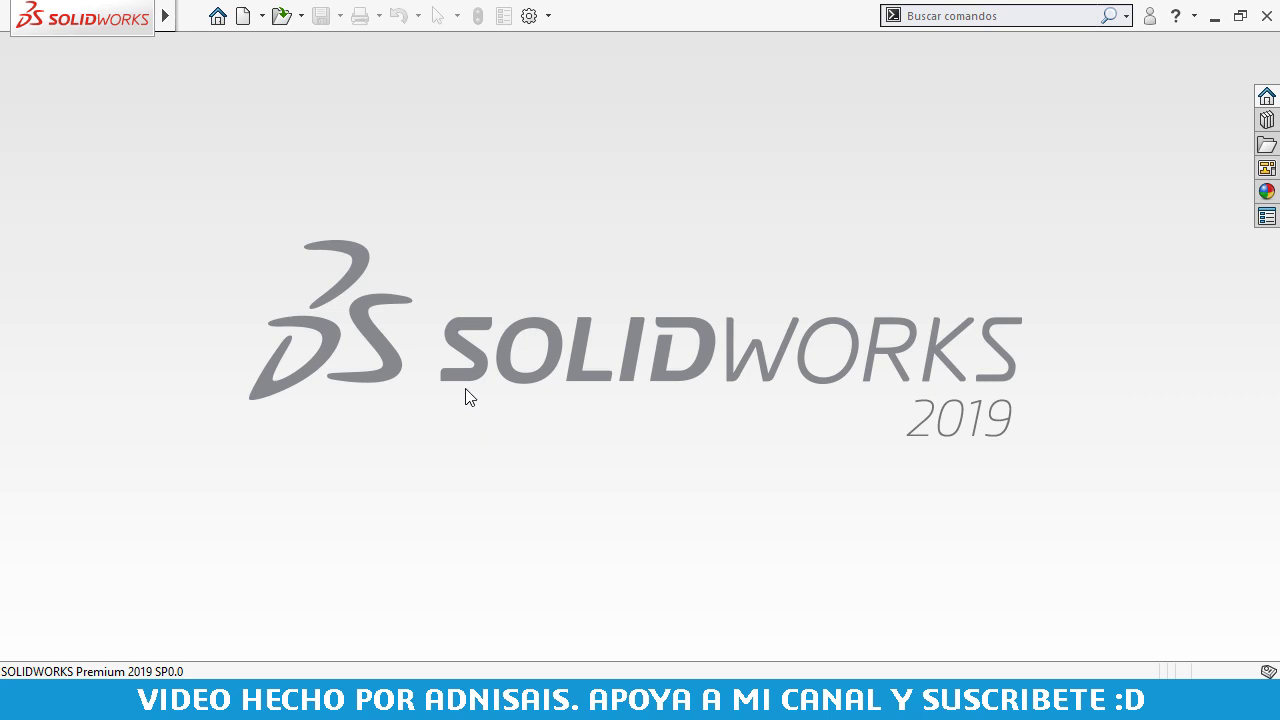
pyautogui.click(247, 18)
pyautogui.doubleClick(462, 130)
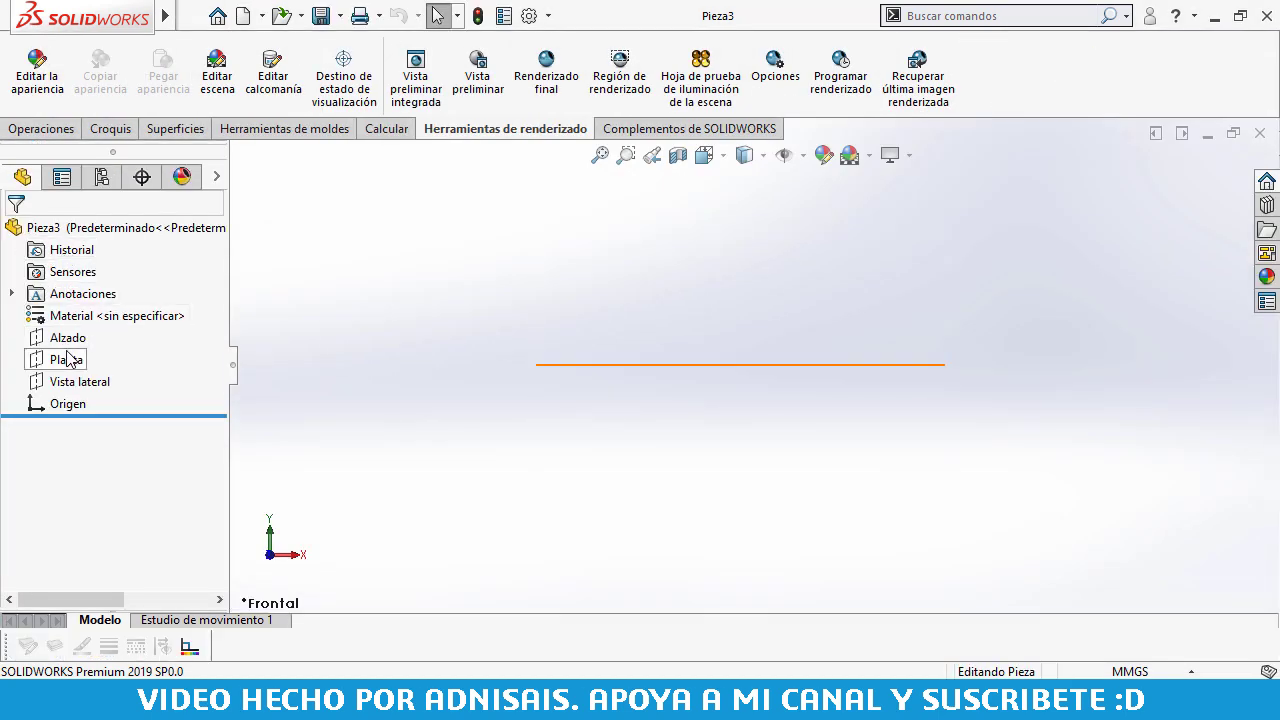
# - Sketch a corner rectangle from the origin on Alzado and extrude it 10 mm
pyautogui.click(70, 337)
pyautogui.click(80, 312)
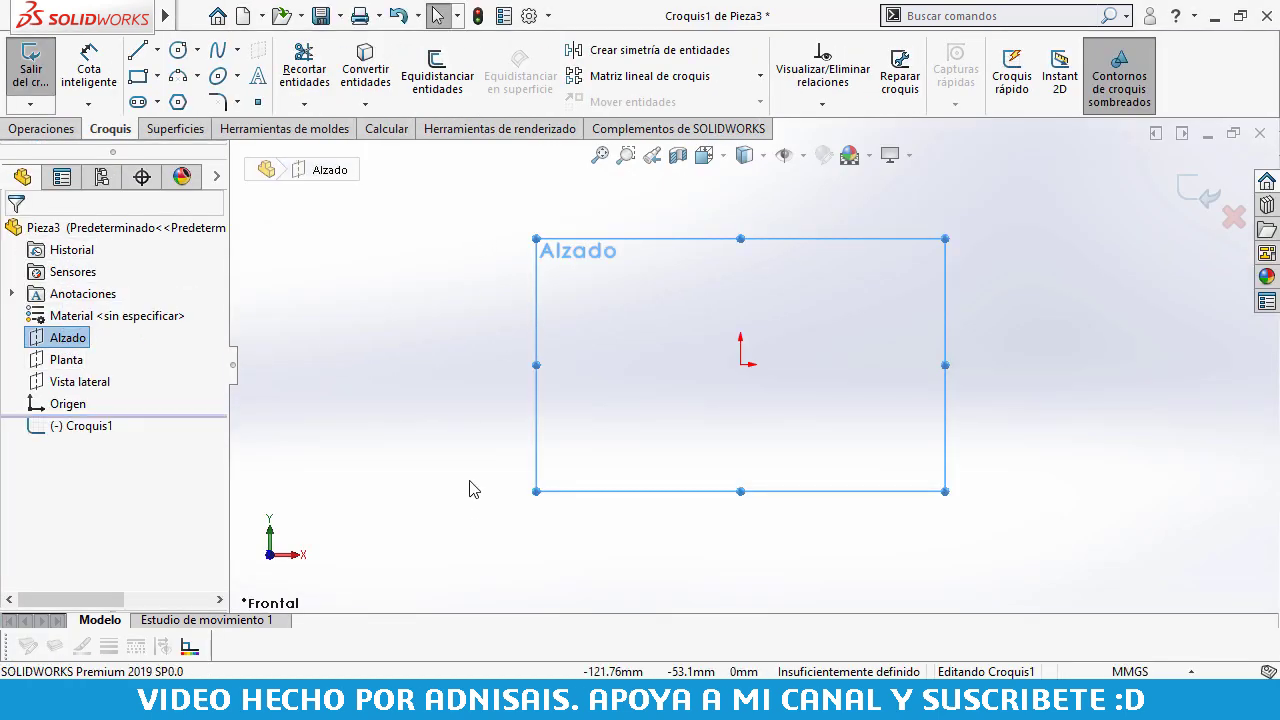
pyautogui.press('r')
pyautogui.click(740, 364)
pyautogui.click(1036, 167)
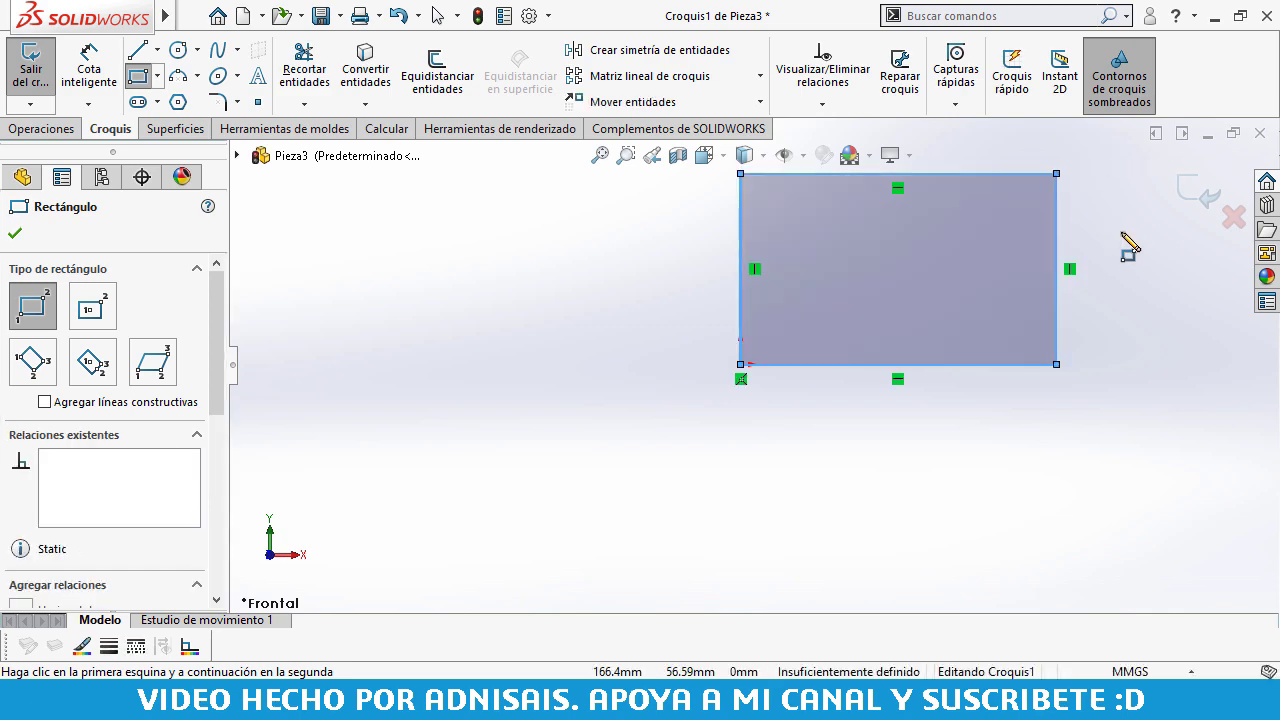
pyautogui.click(41, 128)
pyautogui.click(44, 68)
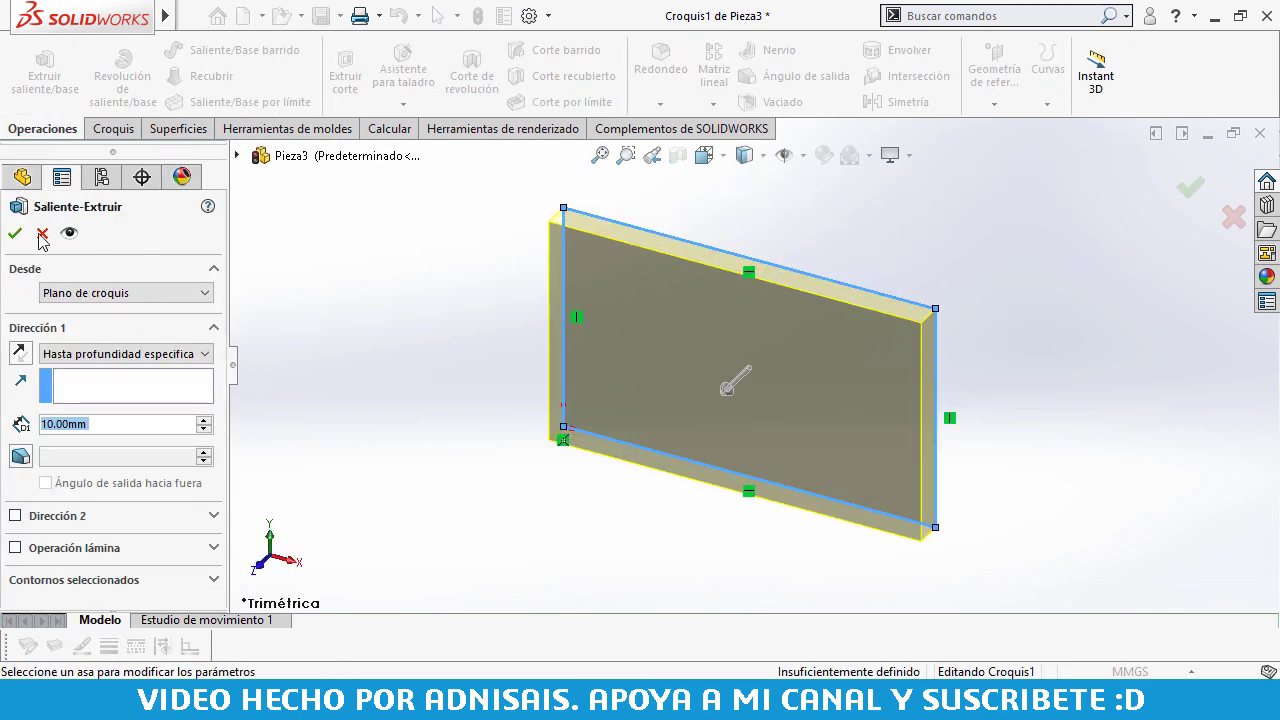
pyautogui.press('Return')
pyautogui.click(725, 288)
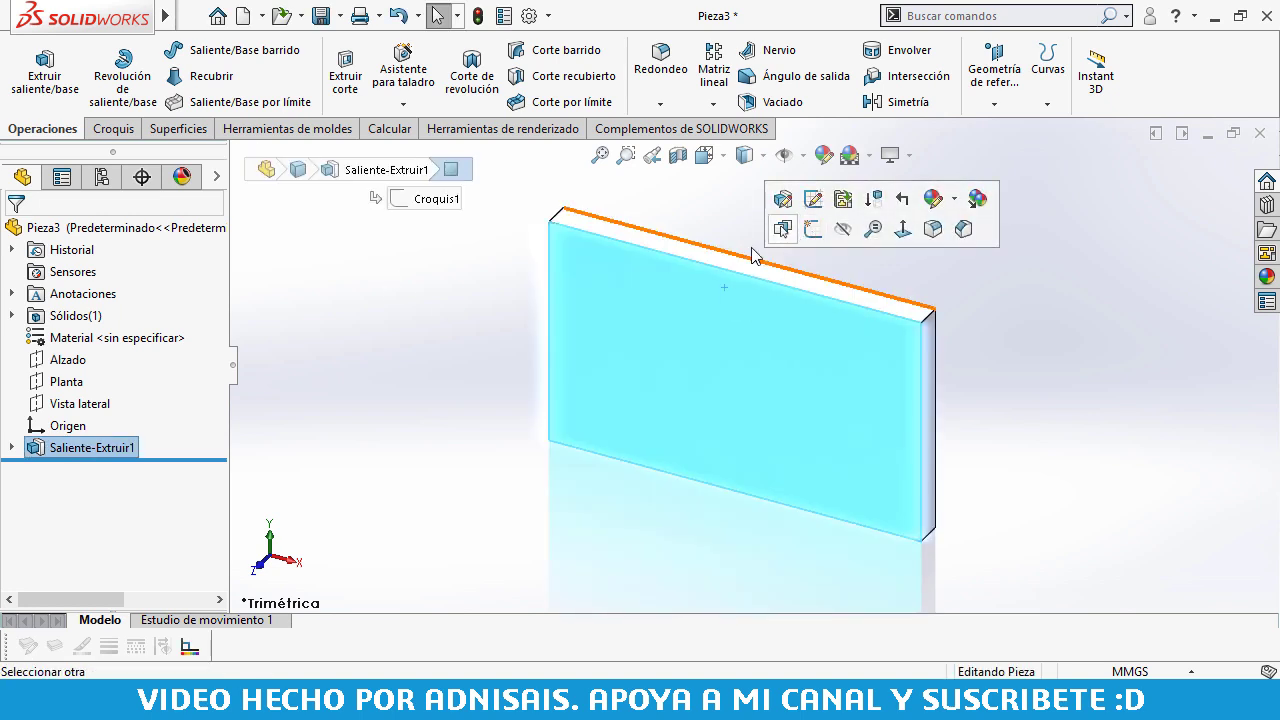
# - Sketch a circle on the plate's front face near the top-right corner
pyautogui.press('Escape')
pyautogui.scroll(-2, 929, 409)
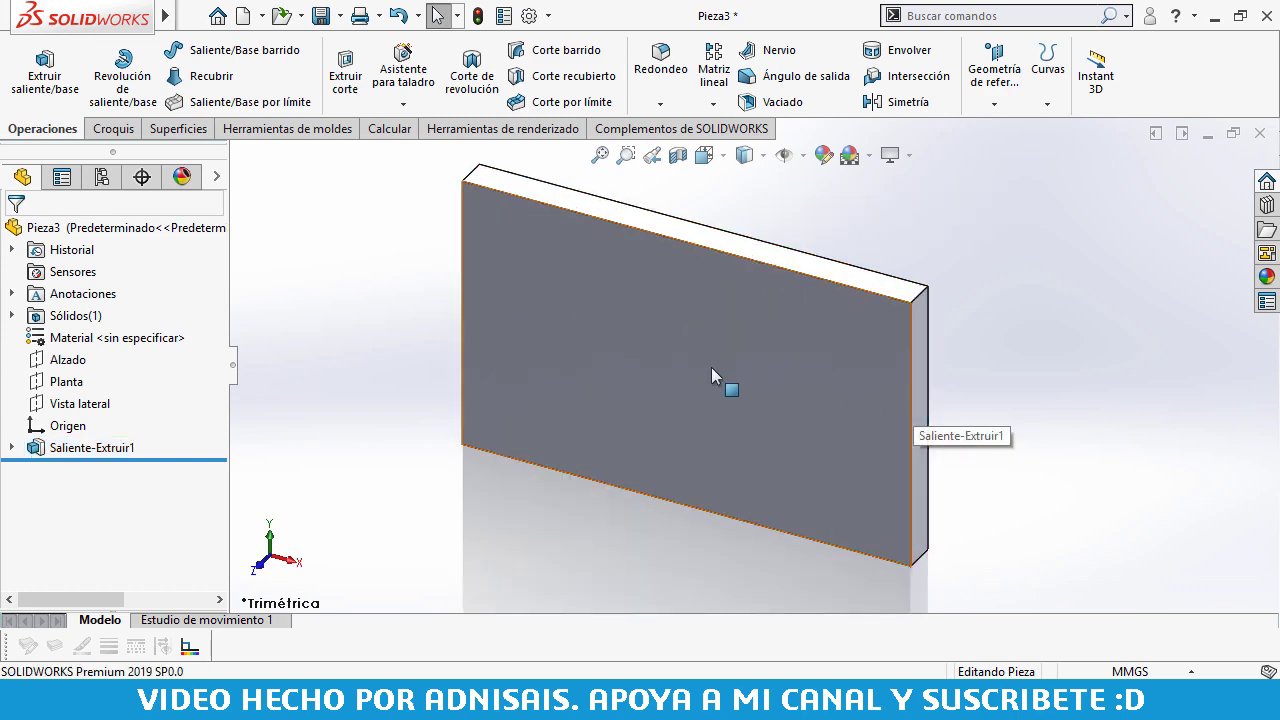
pyautogui.click(654, 326)
pyautogui.click(741, 268)
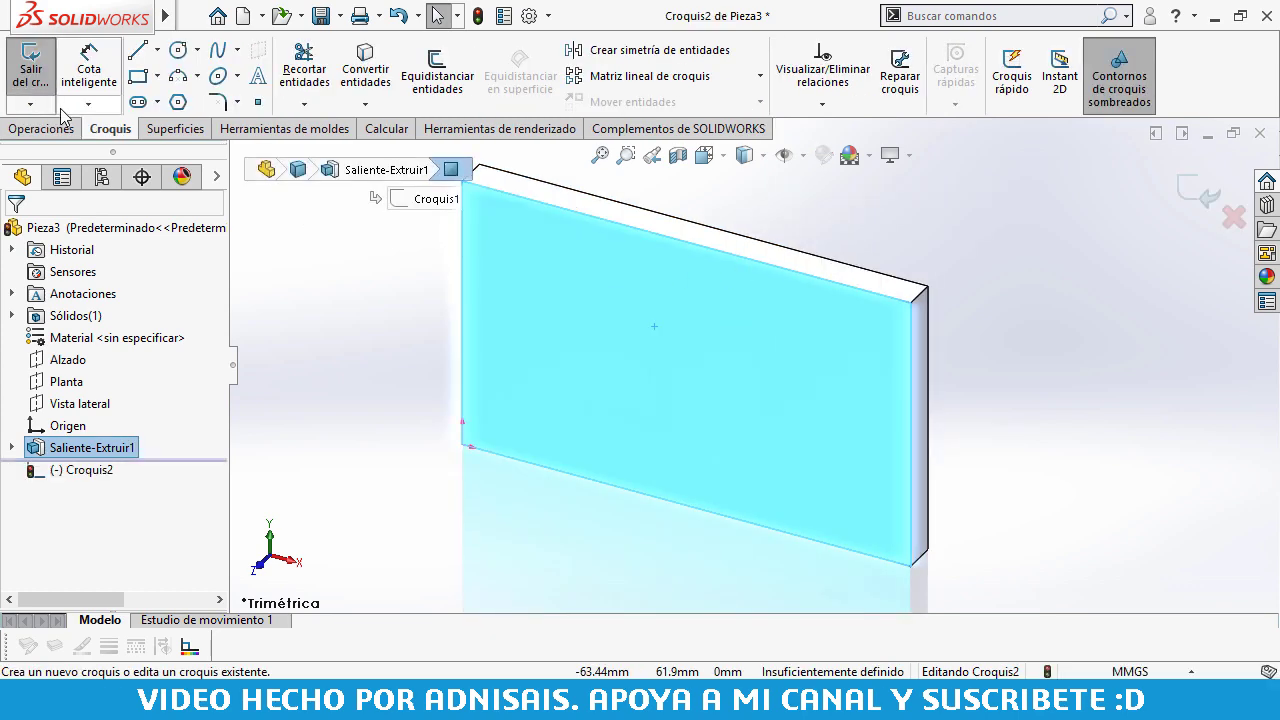
pyautogui.click(178, 49)
pyautogui.click(598, 289)
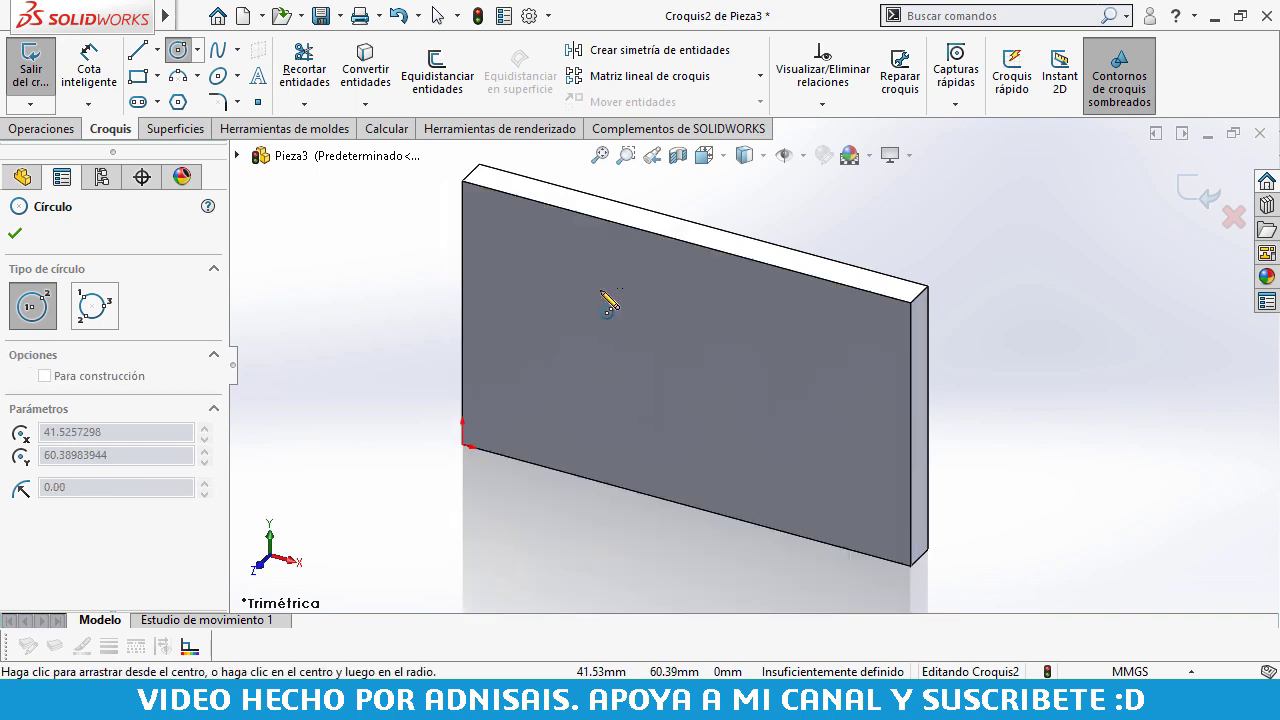
pyautogui.click(610, 297)
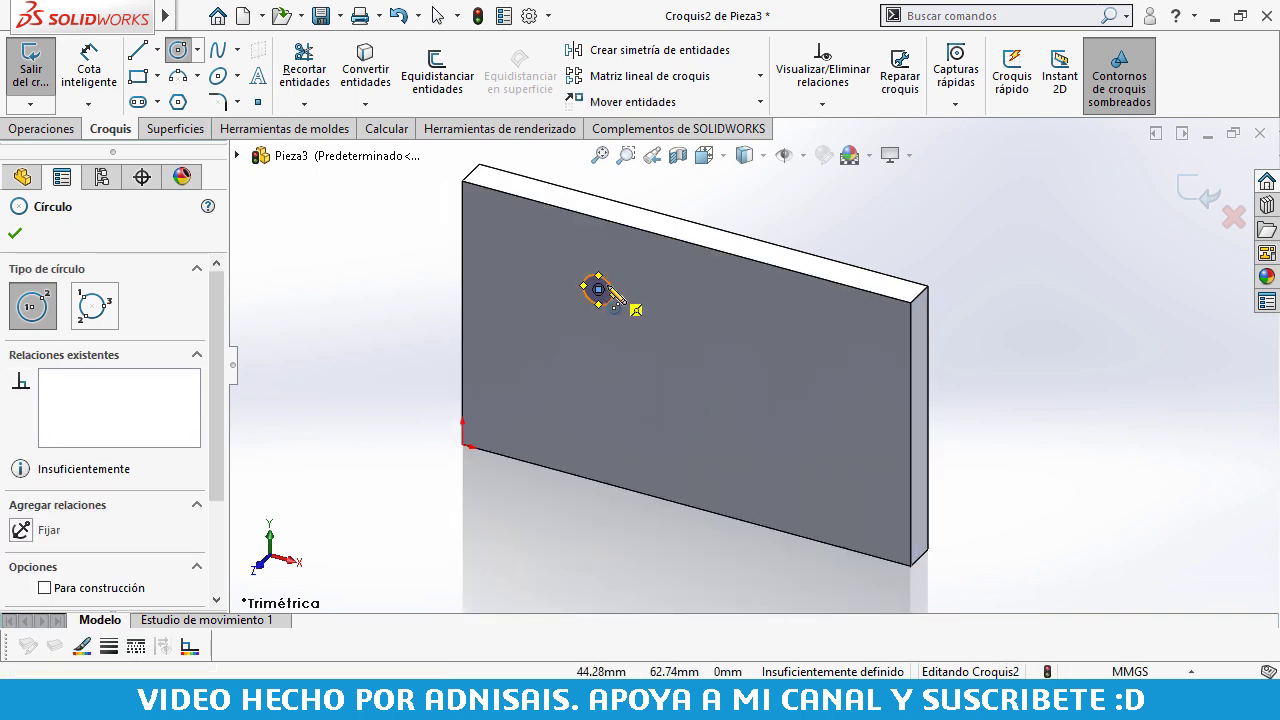
# - Dimension the circle's diameter to 10 mm
pyautogui.moveTo(640, 303); pyautogui.dragTo(651, 274, button='right')
pyautogui.click(613, 291)
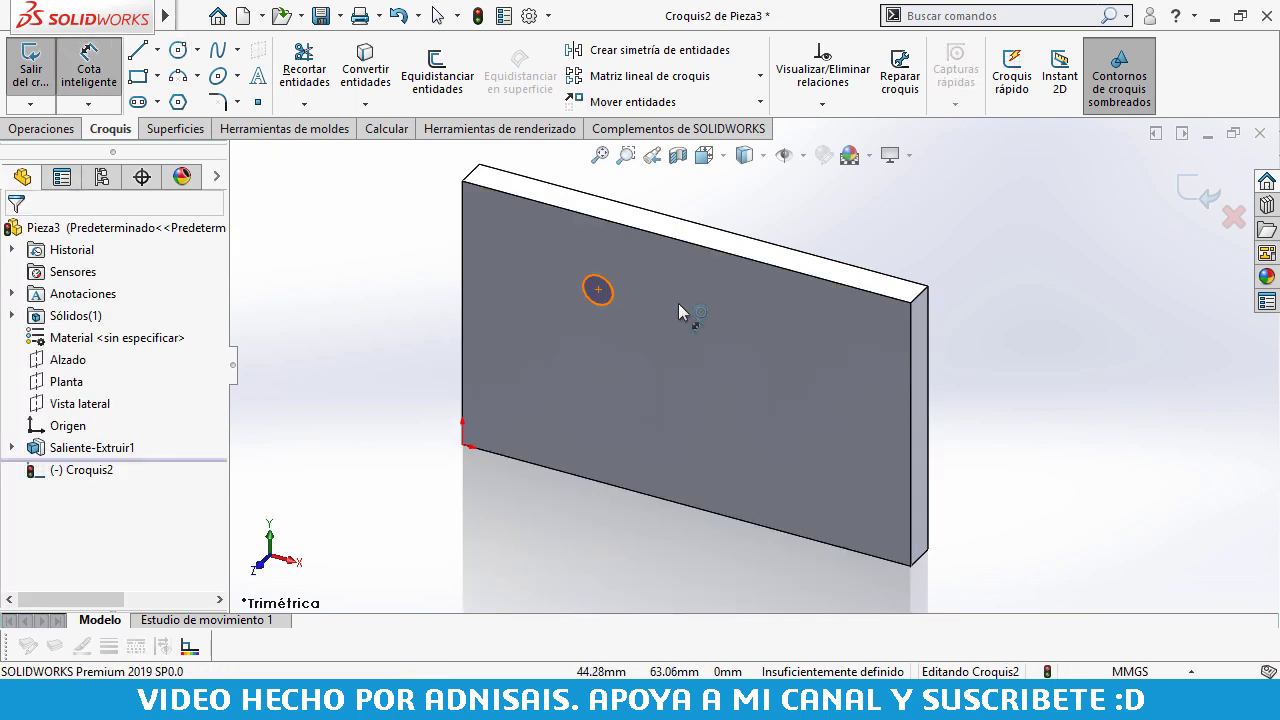
pyautogui.click(652, 360)
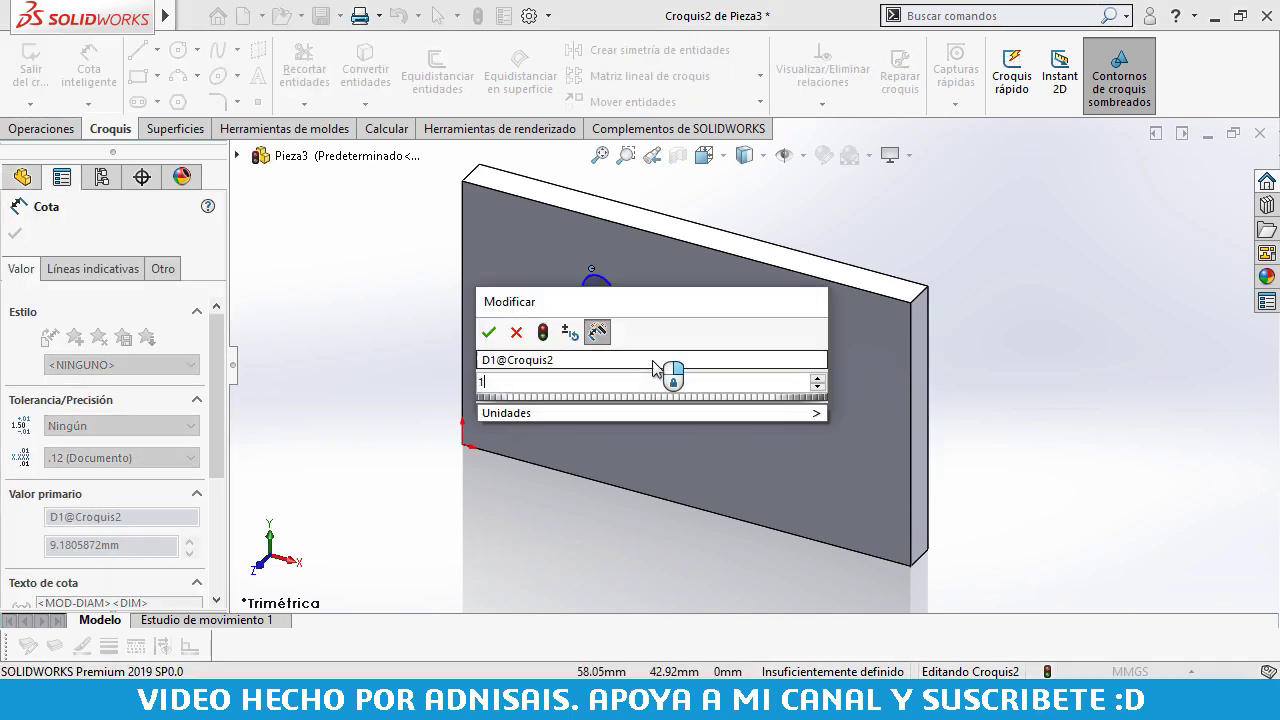
pyautogui.write('10')
pyautogui.press('Return')
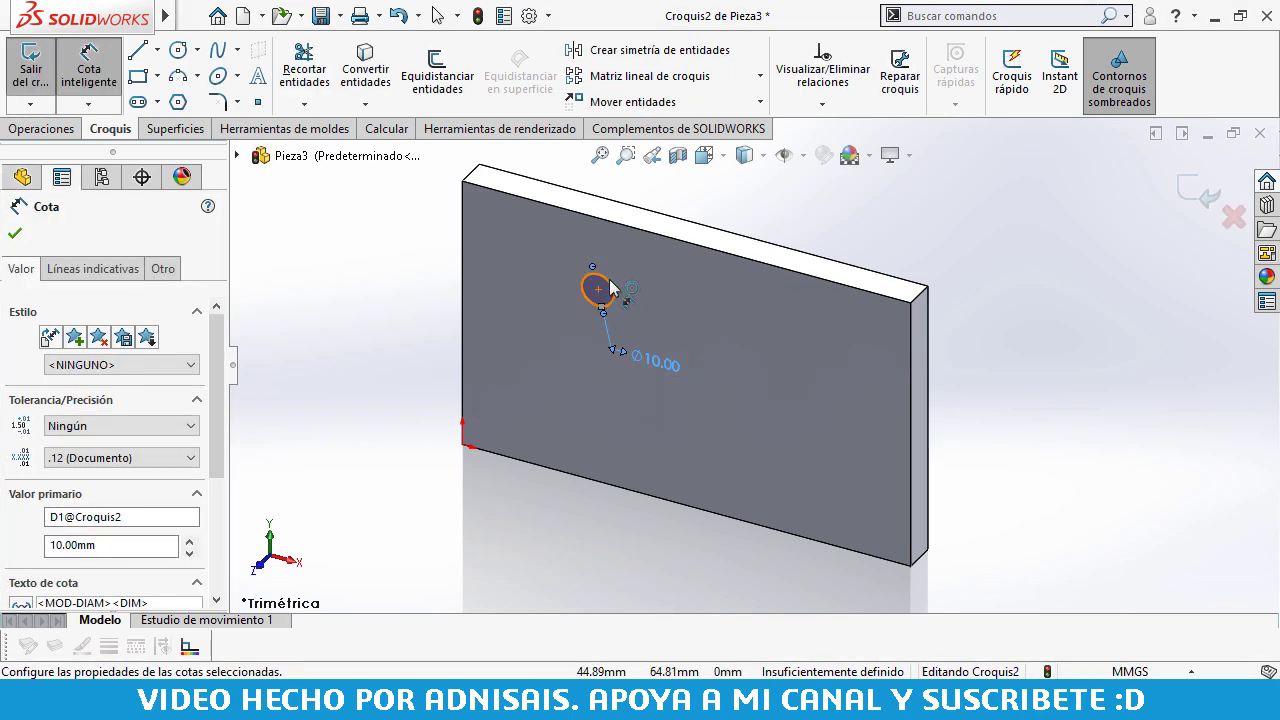
# - Locate the circle 20 mm from the top edge and 20 mm from the right edge
pyautogui.click(613, 289)
pyautogui.click(628, 226)
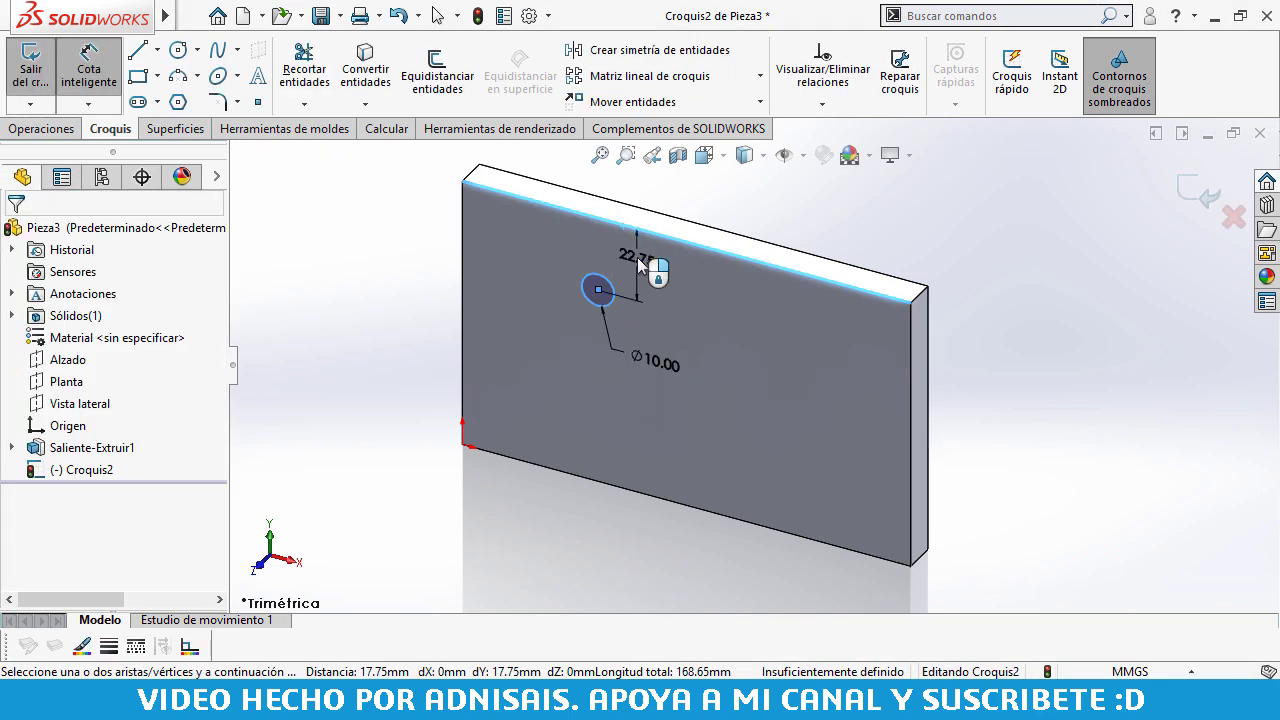
pyautogui.click(640, 265)
pyautogui.write('20')
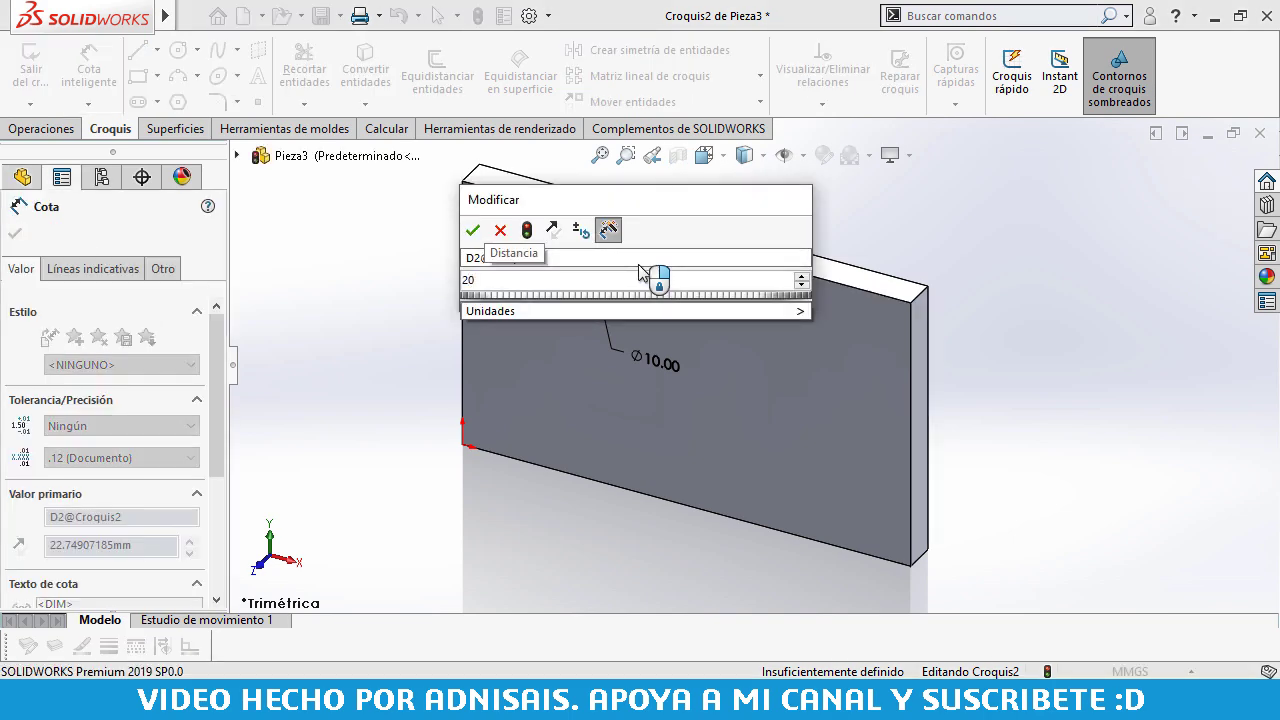
pyautogui.press('Return')
pyautogui.press('Escape')
pyautogui.click(597, 281)
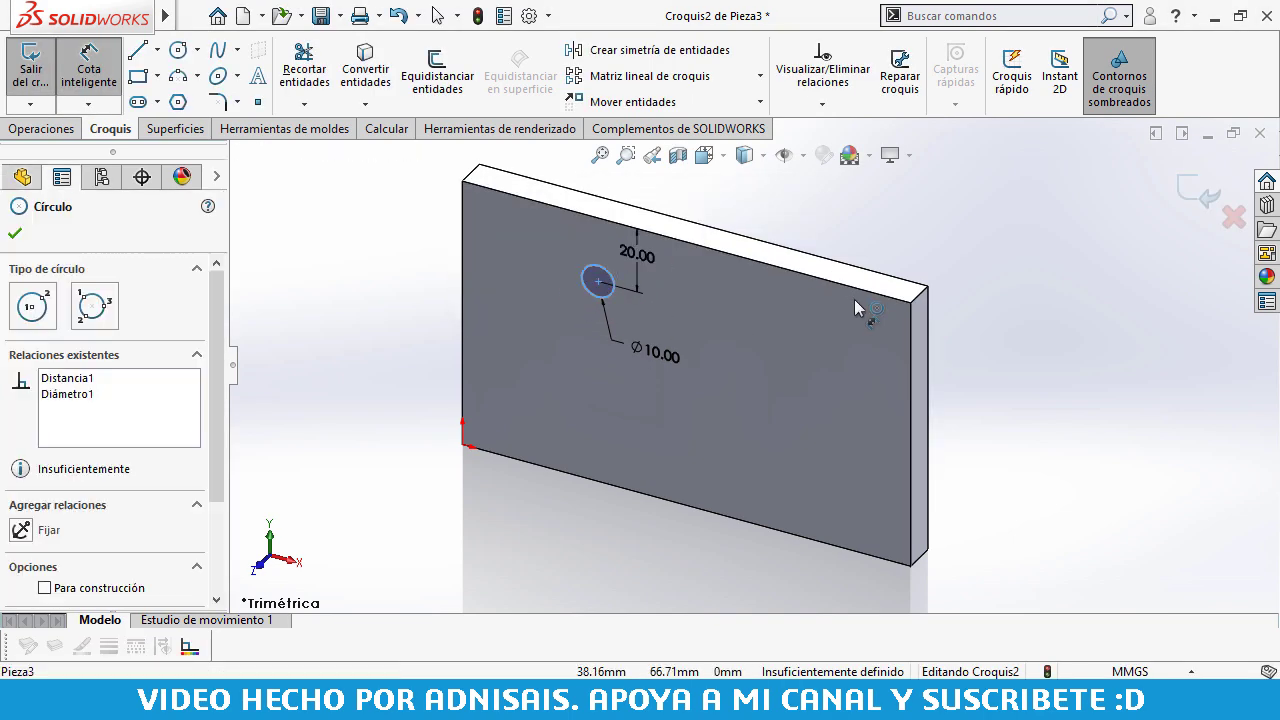
pyautogui.click(909, 323)
pyautogui.click(836, 348)
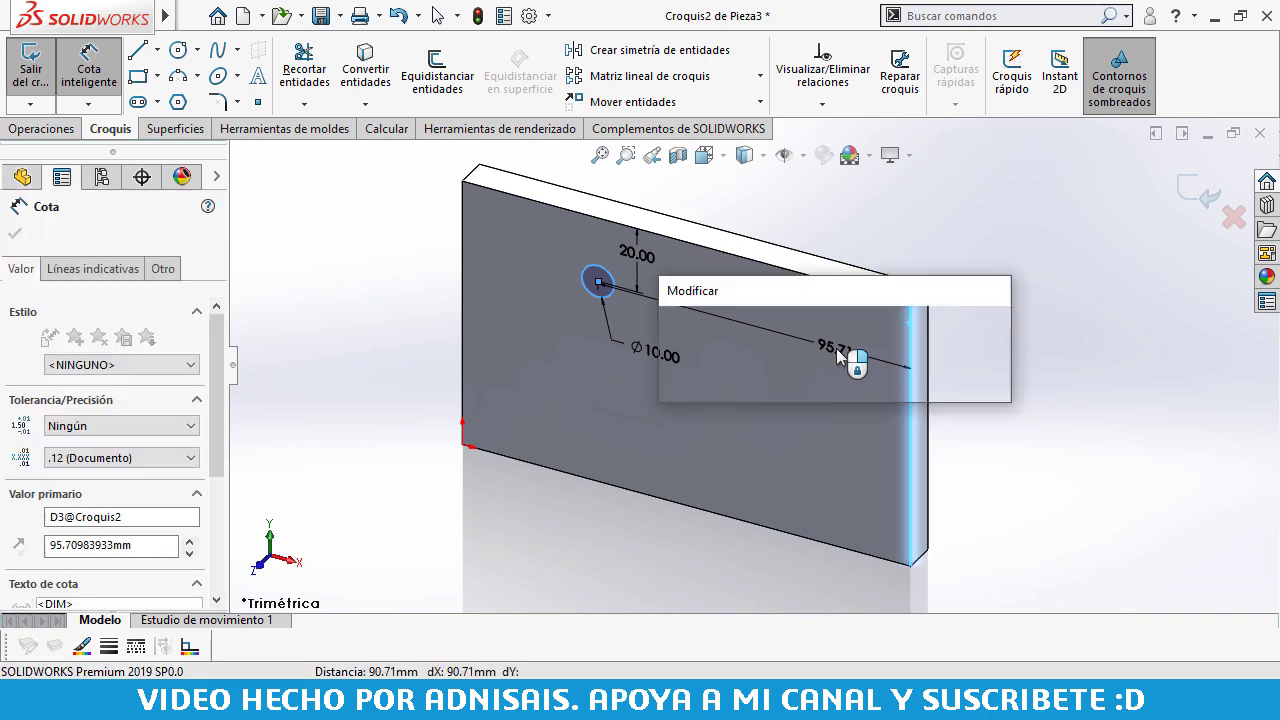
pyautogui.write('20')
pyautogui.press('Return')
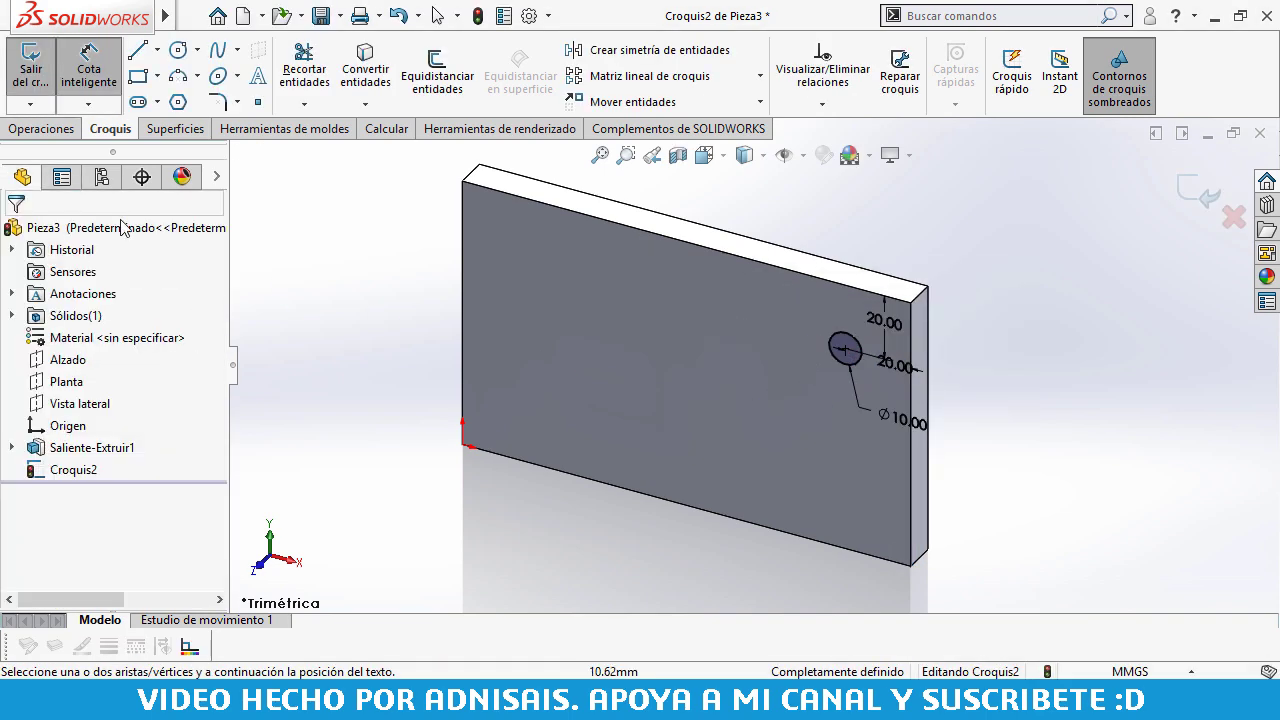
pyautogui.click(66, 129)
# - Cut the Ø10 circle Through All to make a hole in the plate
pyautogui.click(346, 78)
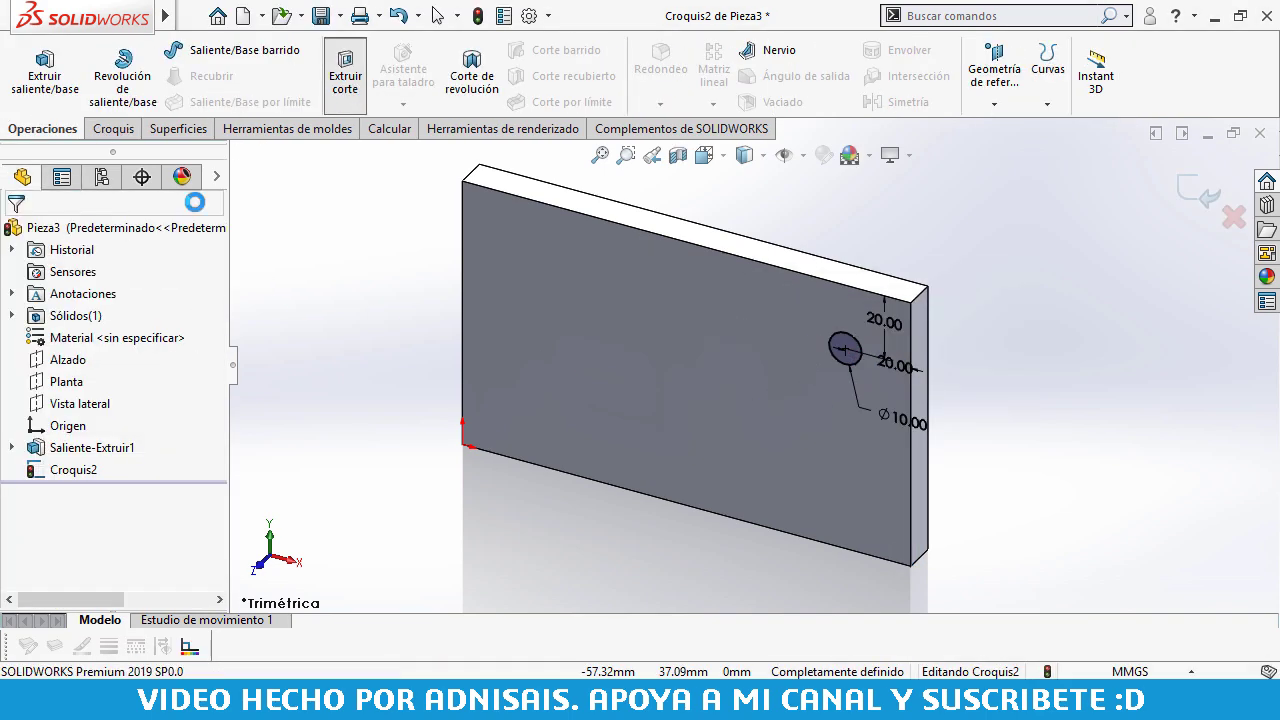
pyautogui.click(80, 353)
pyautogui.click(88, 385)
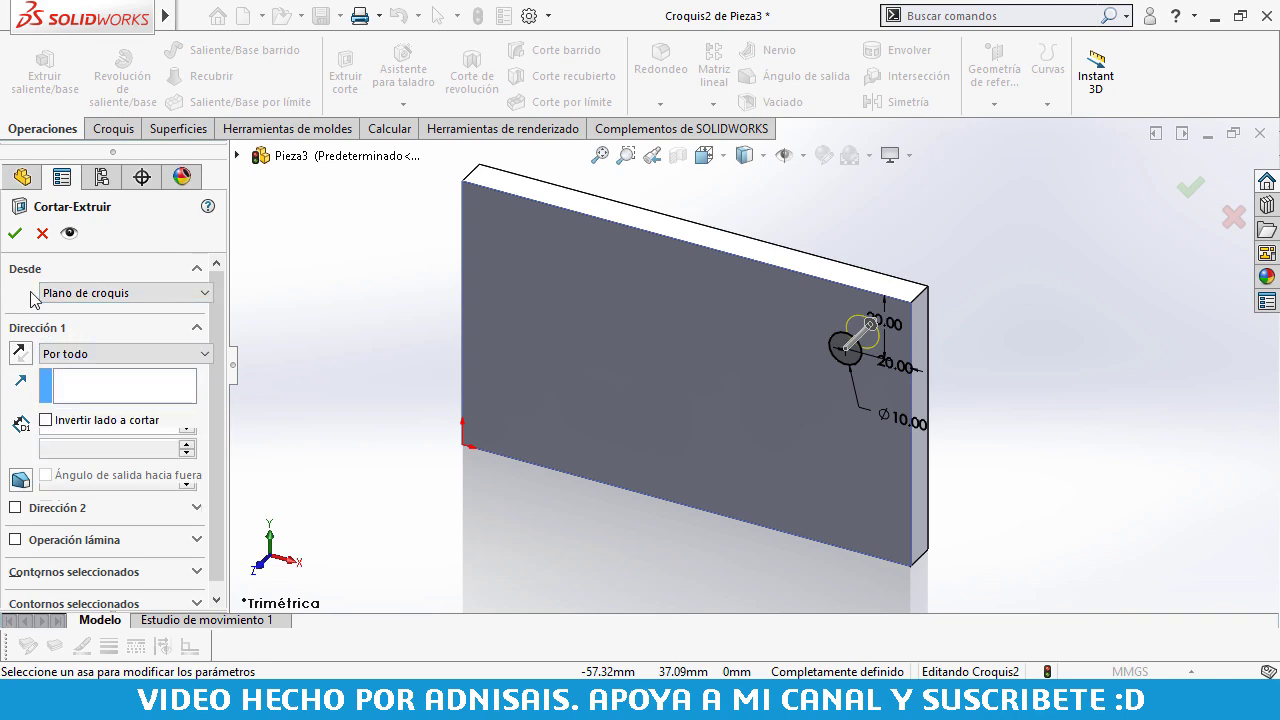
pyautogui.click(14, 233)
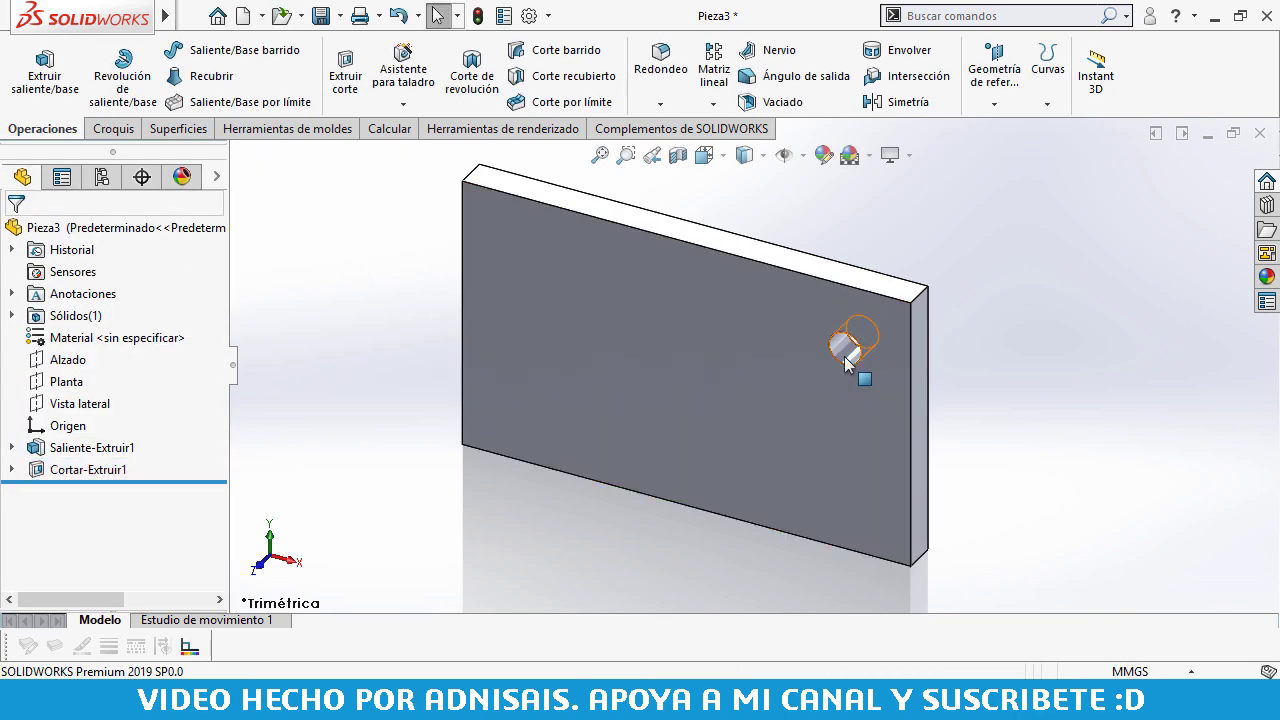
pyautogui.scroll(-2, 849, 350)
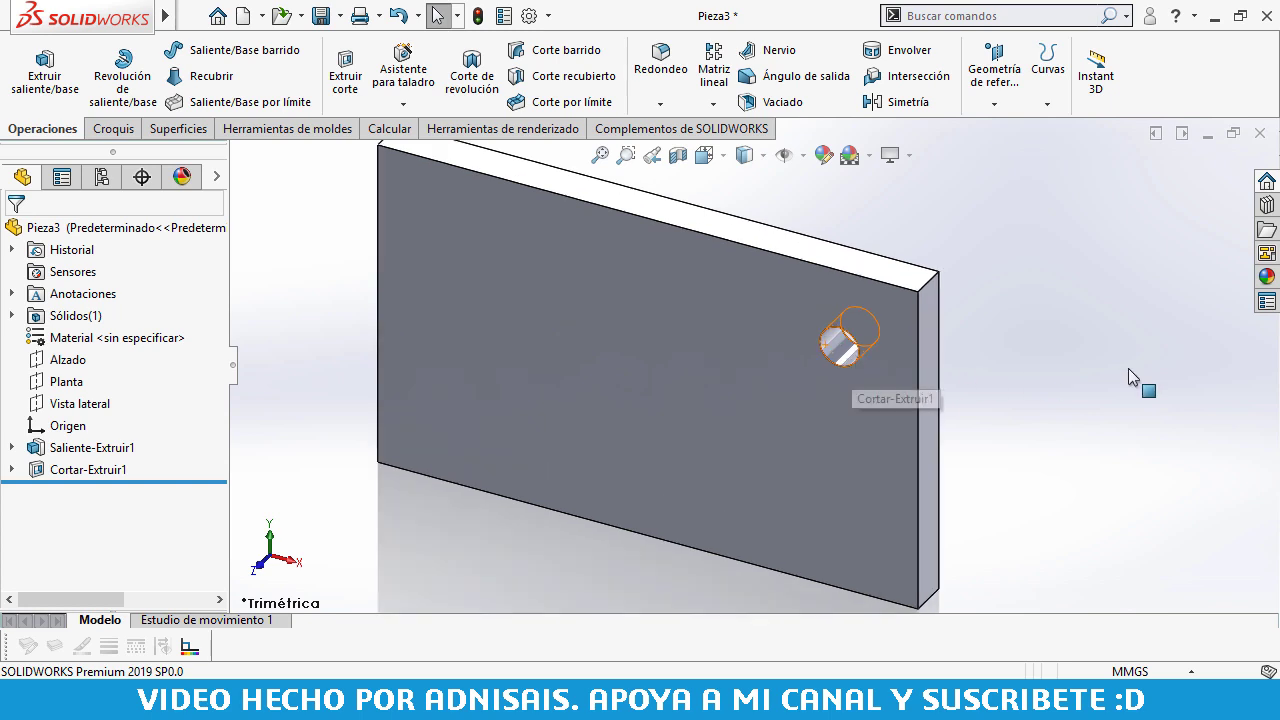
# - Select the Cortar-Extruir1 feature and show the Biblioteca de diseño pane
pyautogui.click(1267, 206)
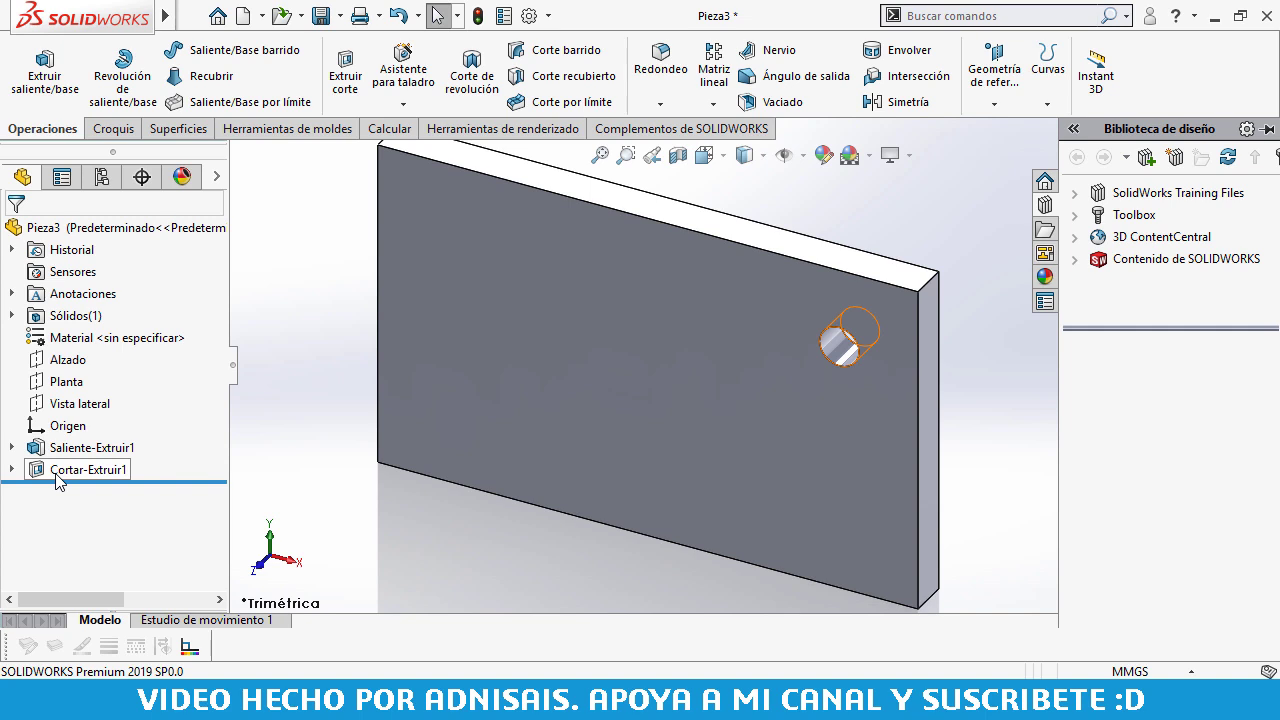
pyautogui.click(84, 476)
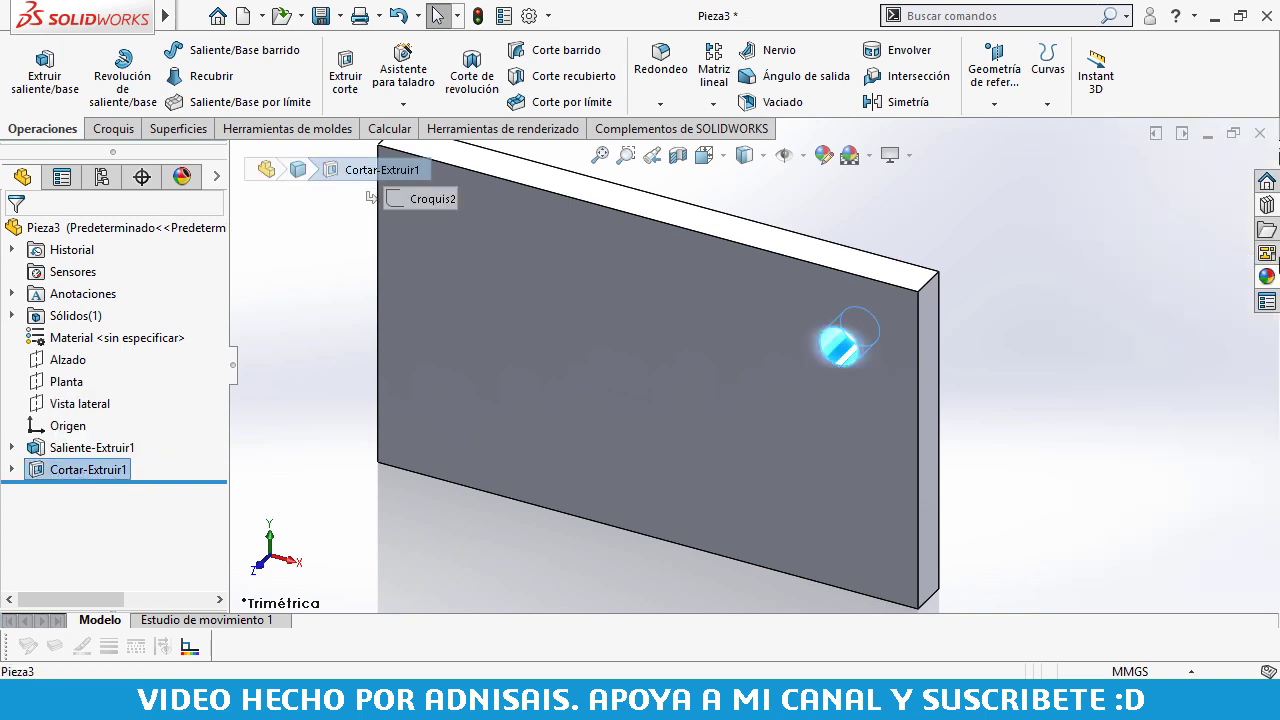
pyautogui.click(1267, 206)
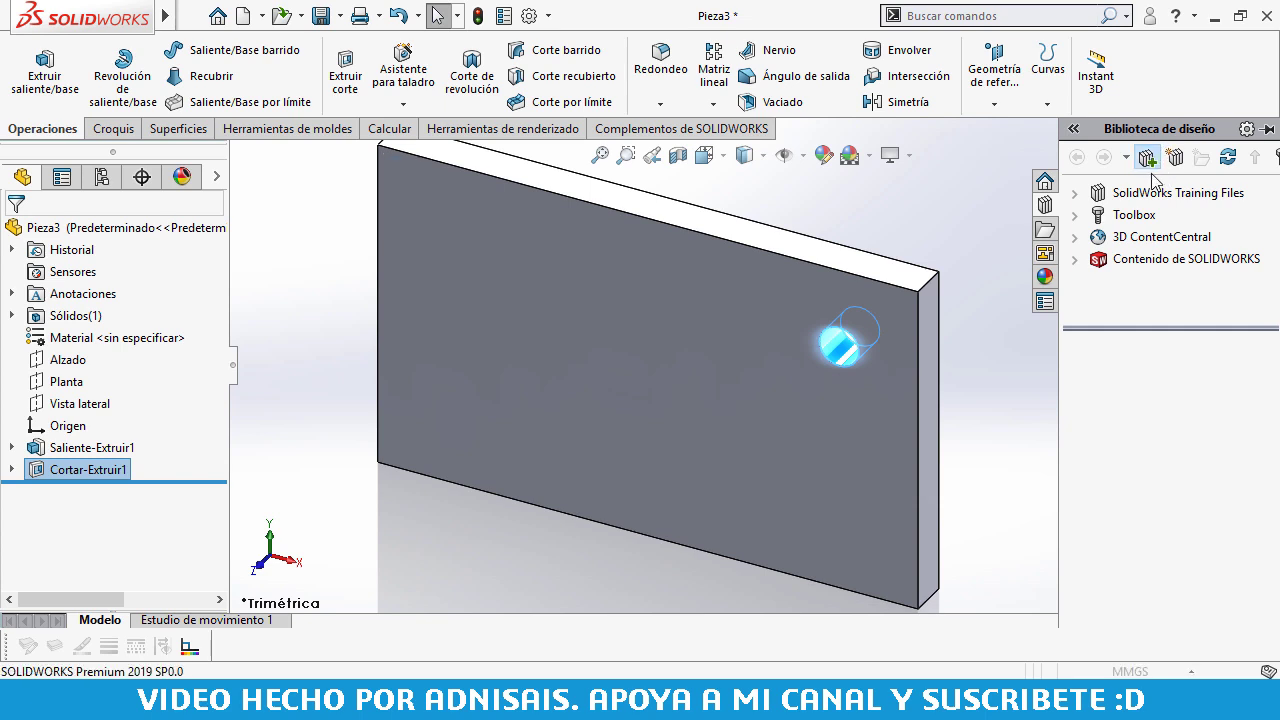
# - Add the hole cut to SolidWorks Training Files as 'corte de ejemplo' with a description
pyautogui.click(1151, 173)
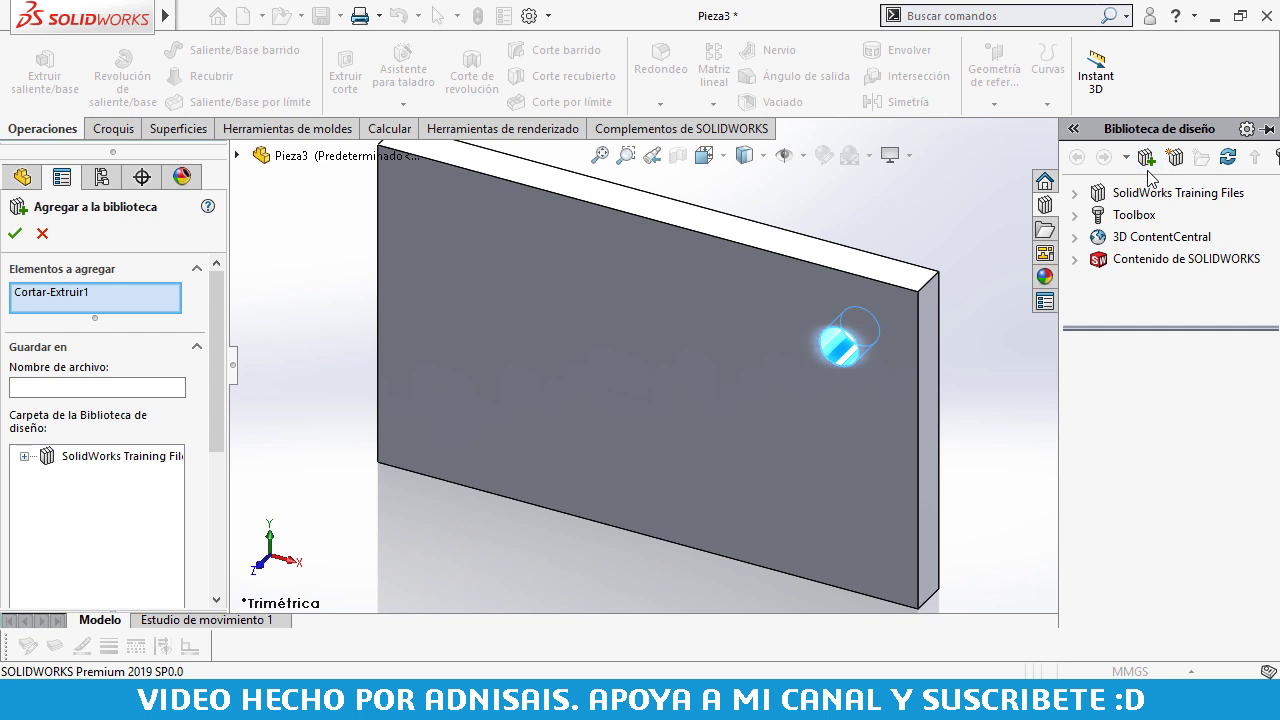
pyautogui.scroll(-2, 214, 290)
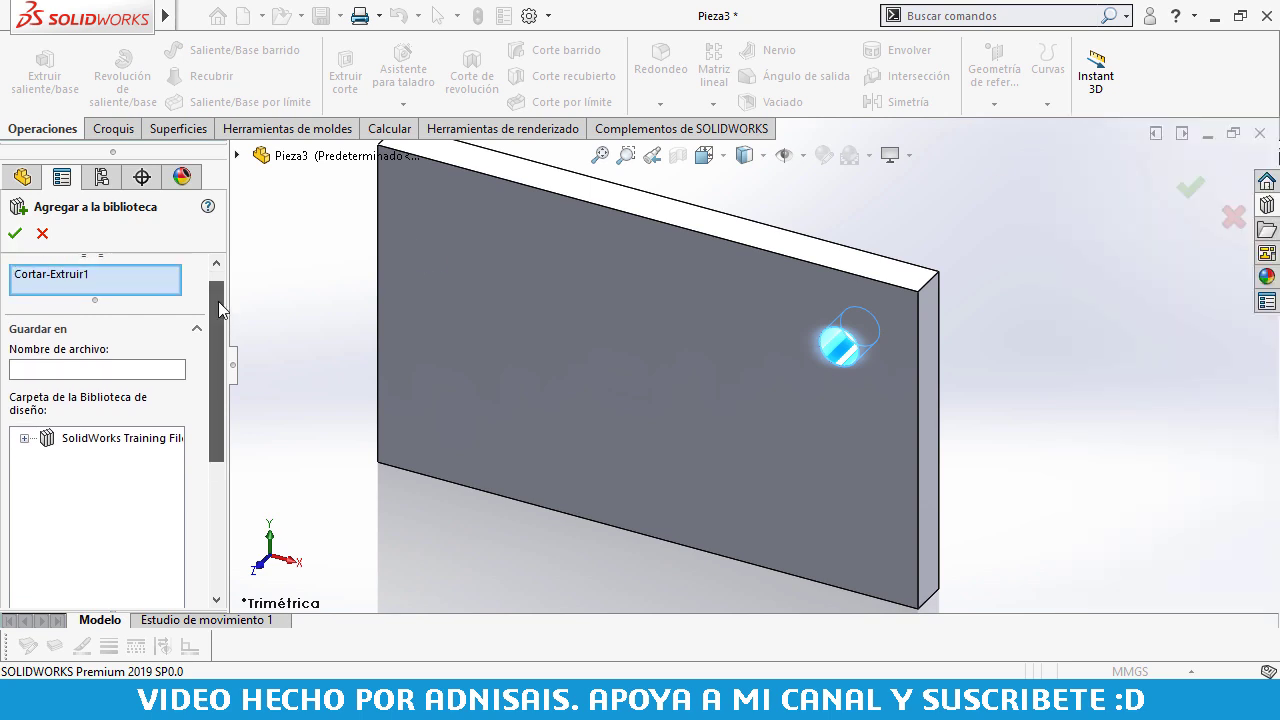
pyautogui.scroll(1, 214, 290)
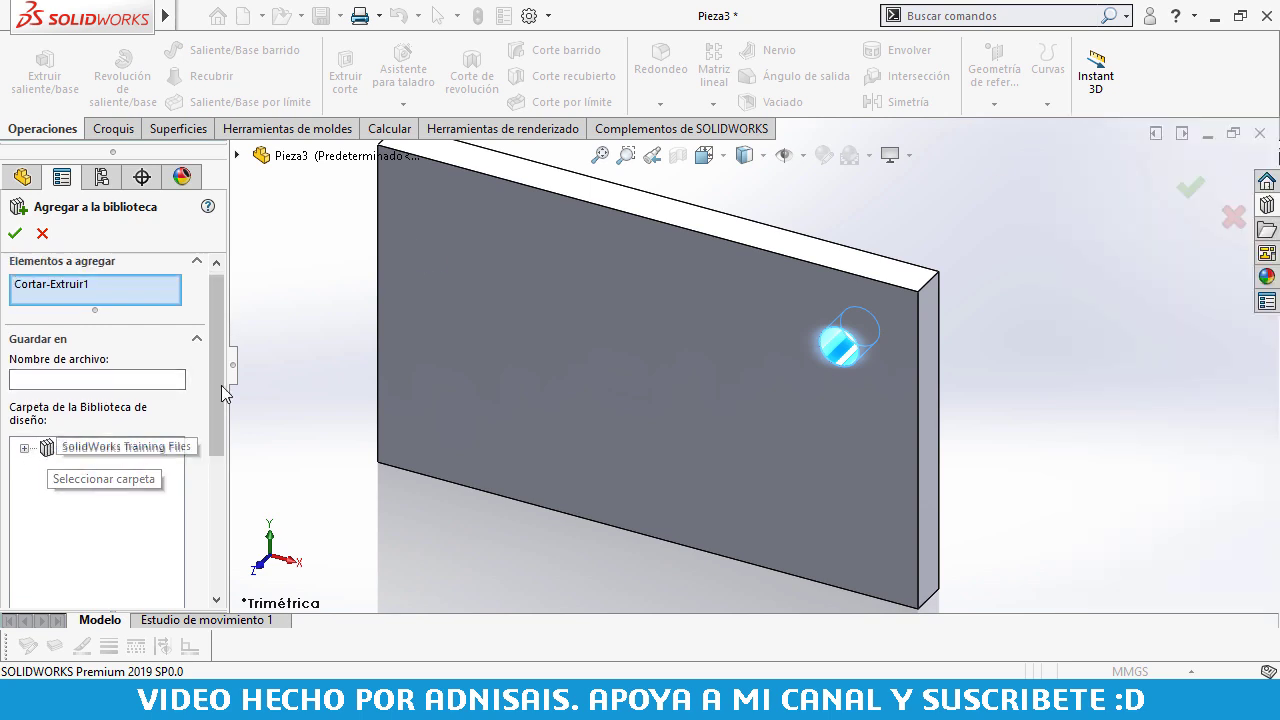
pyautogui.click(111, 453)
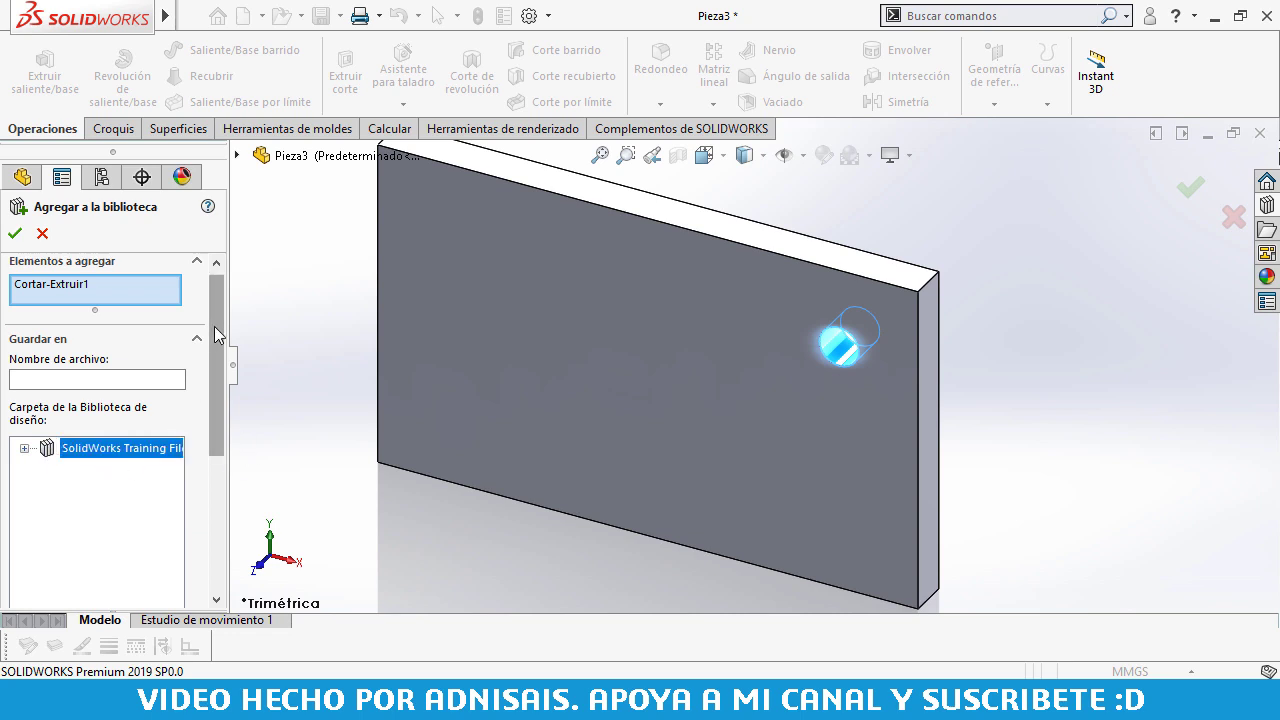
pyautogui.scroll(1, 214, 343)
pyautogui.click(115, 390)
pyautogui.write('corte de ejemplo')
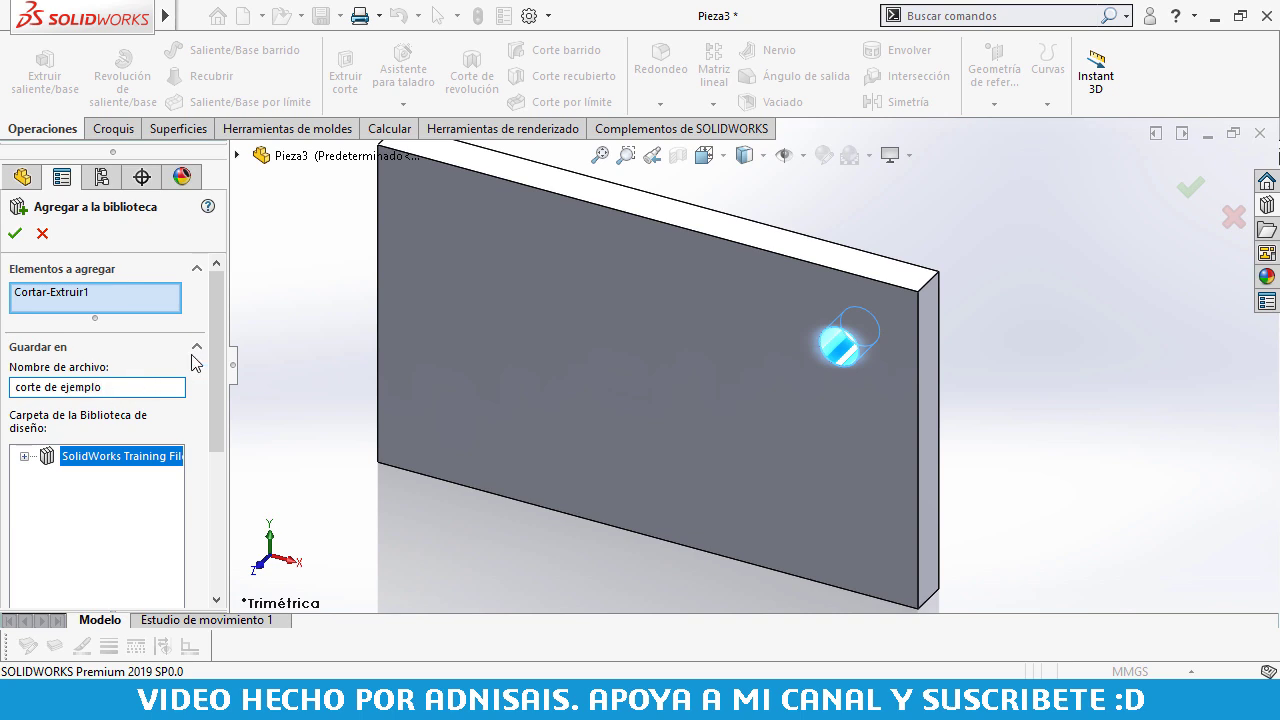
pyautogui.moveTo(217, 330); pyautogui.dragTo(218, 479)
pyautogui.click(79, 555)
pyautogui.write('este es un ejemplo de bibliot')
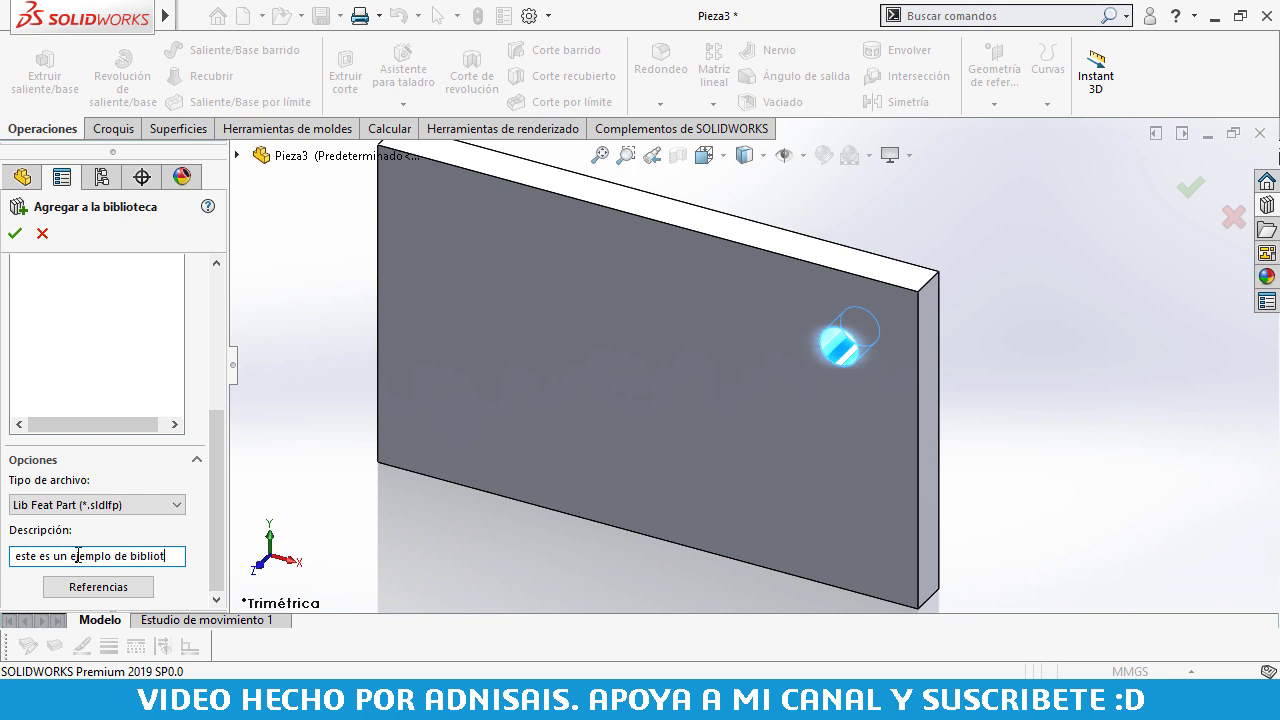
pyautogui.write('eca de o')
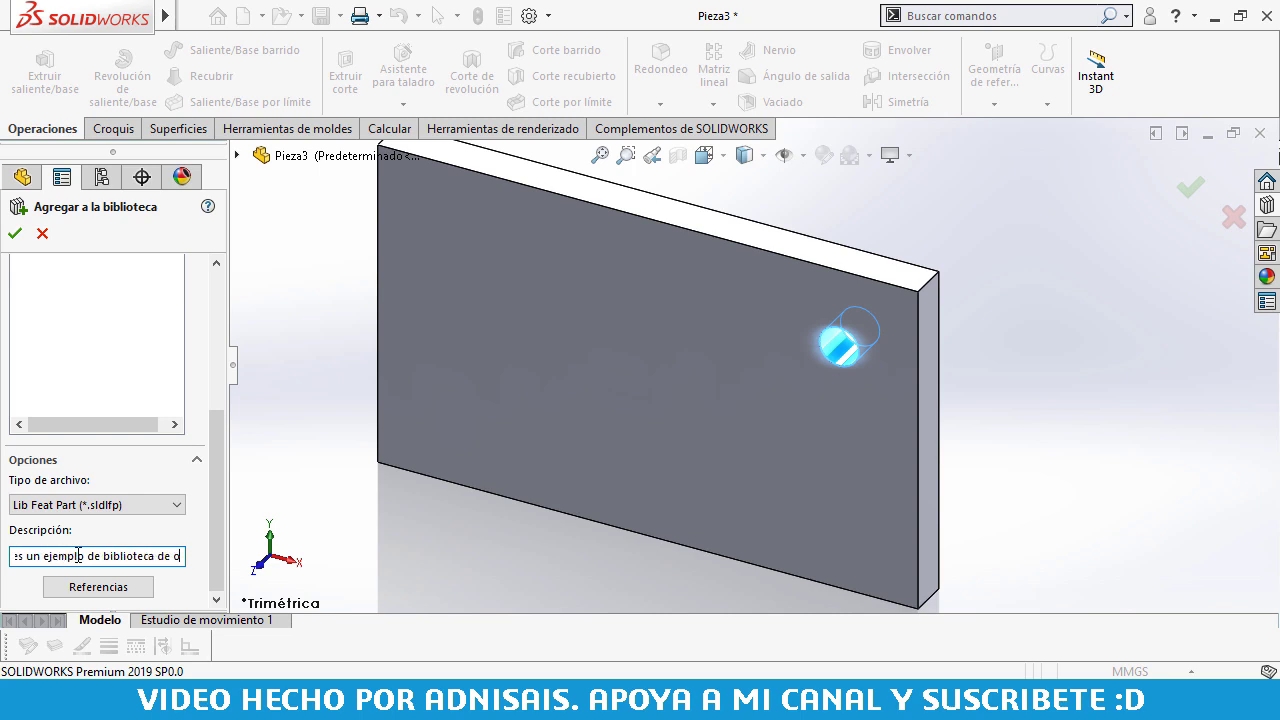
pyautogui.write('peraciones')
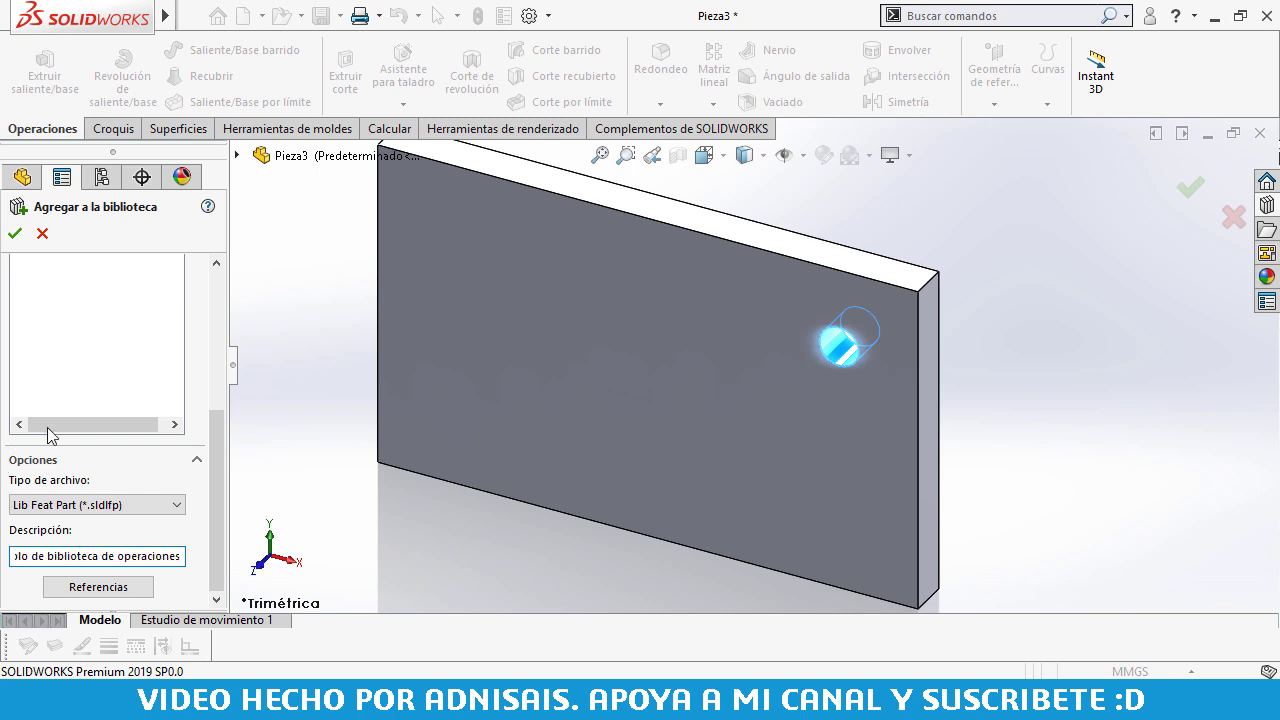
pyautogui.click(16, 236)
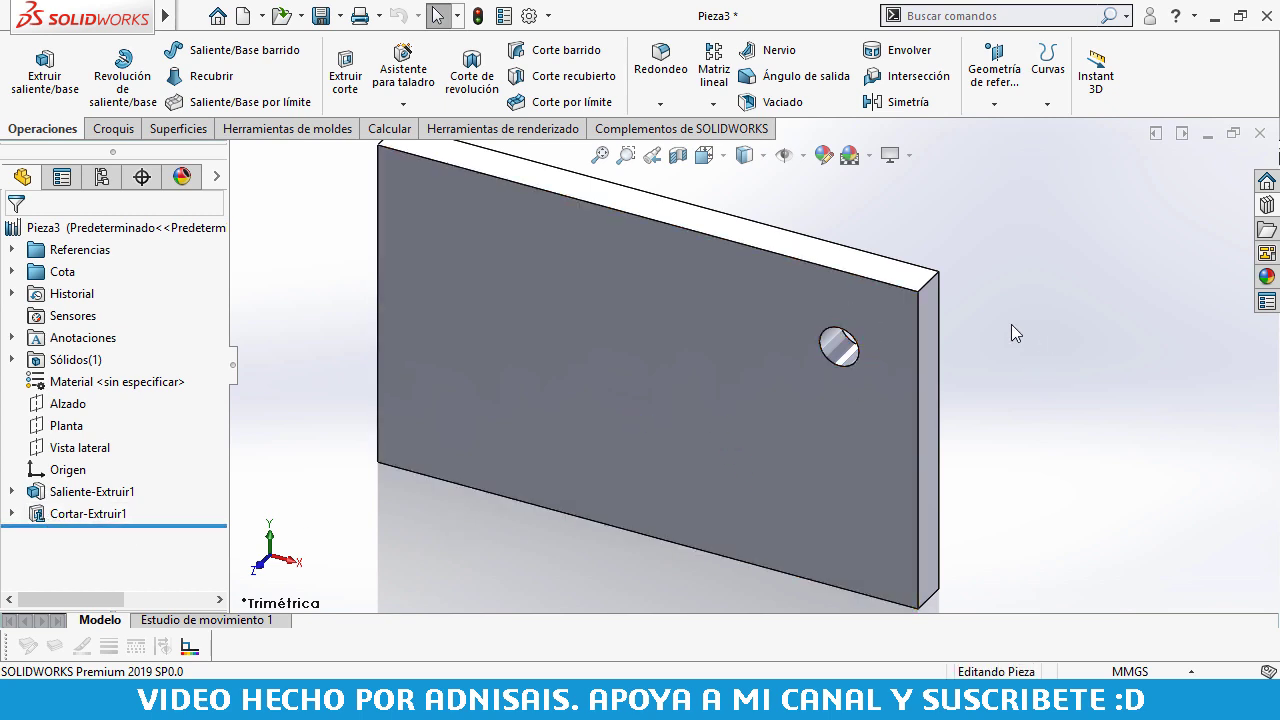
# - Close Pieza3 without saving and create a new Pieza part
pyautogui.click(1260, 133)
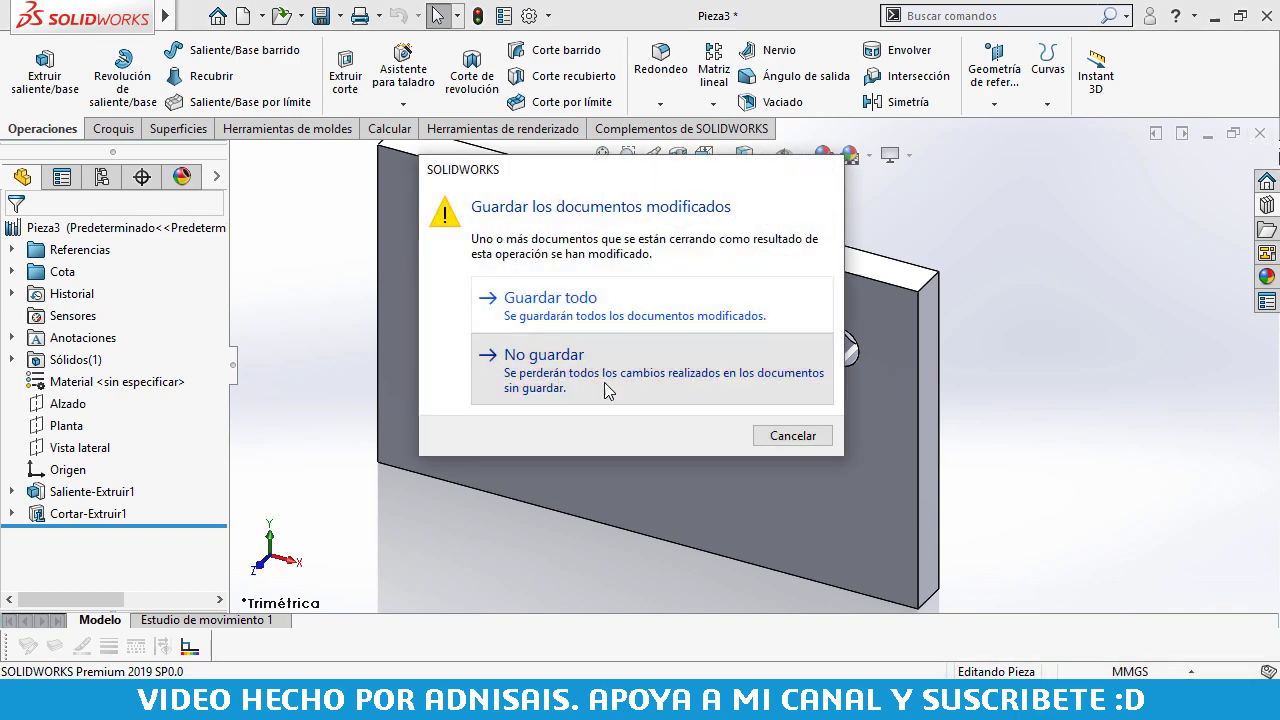
pyautogui.click(600, 418)
pyautogui.click(201, 16)
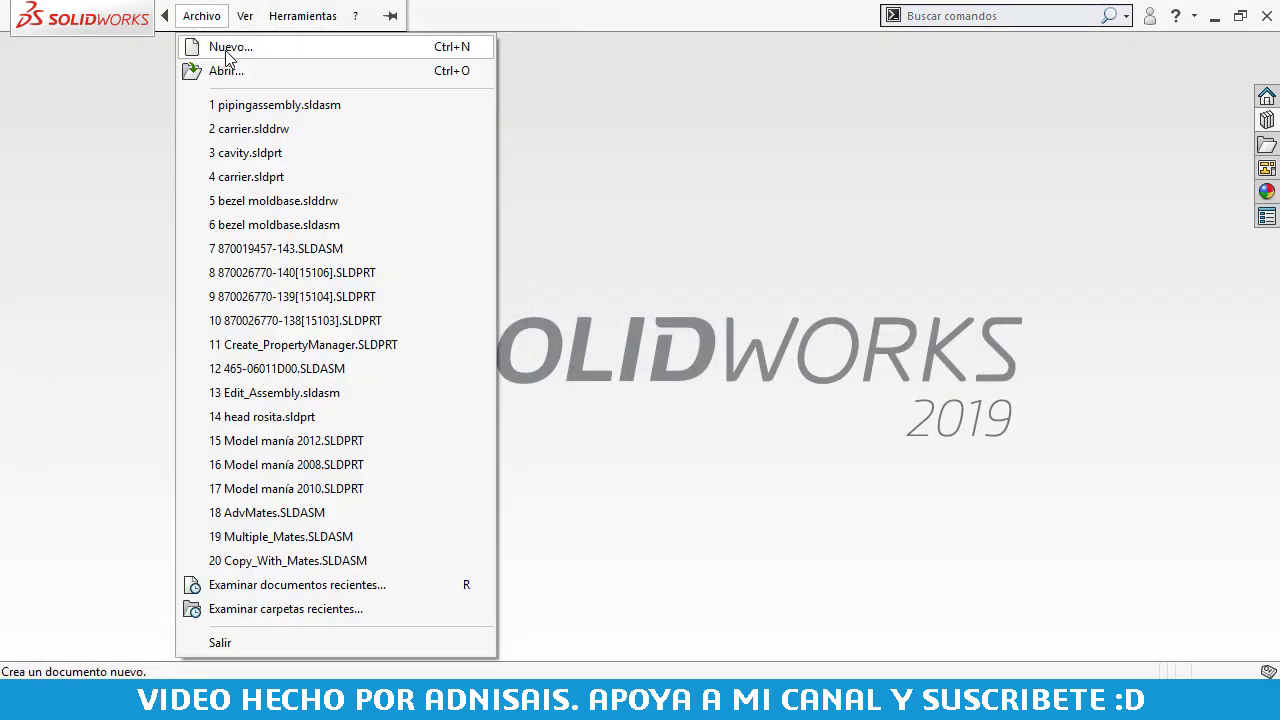
pyautogui.click(212, 43)
pyautogui.click(754, 525)
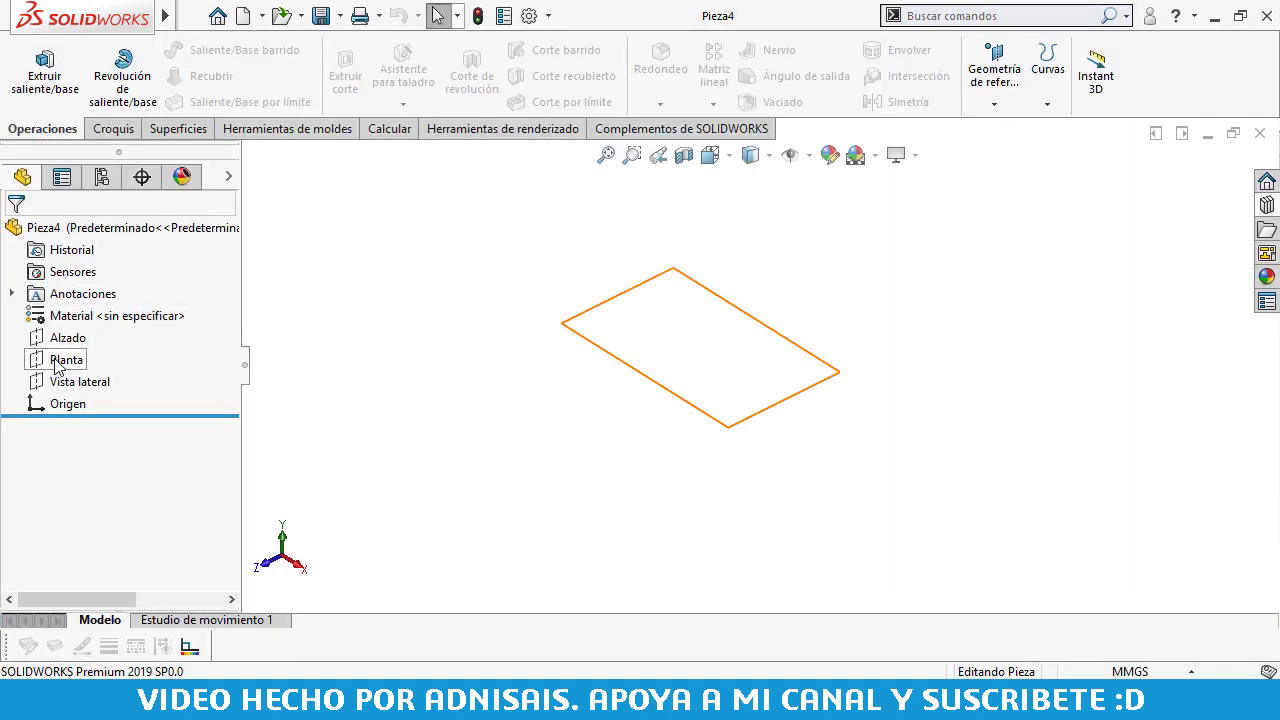
# - Sketch a corner rectangle on Alzado in Pieza4 and extrude it 10 mm
pyautogui.click(66, 340)
pyautogui.click(57, 312)
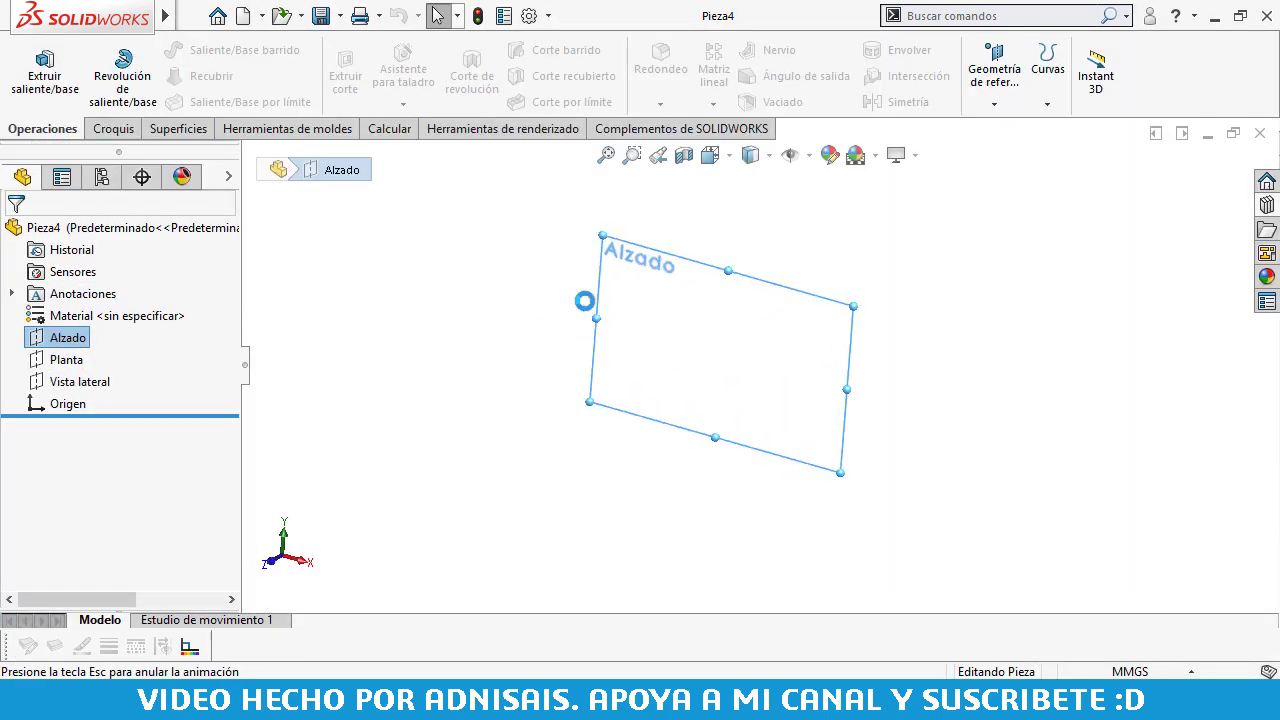
pyautogui.press('r')
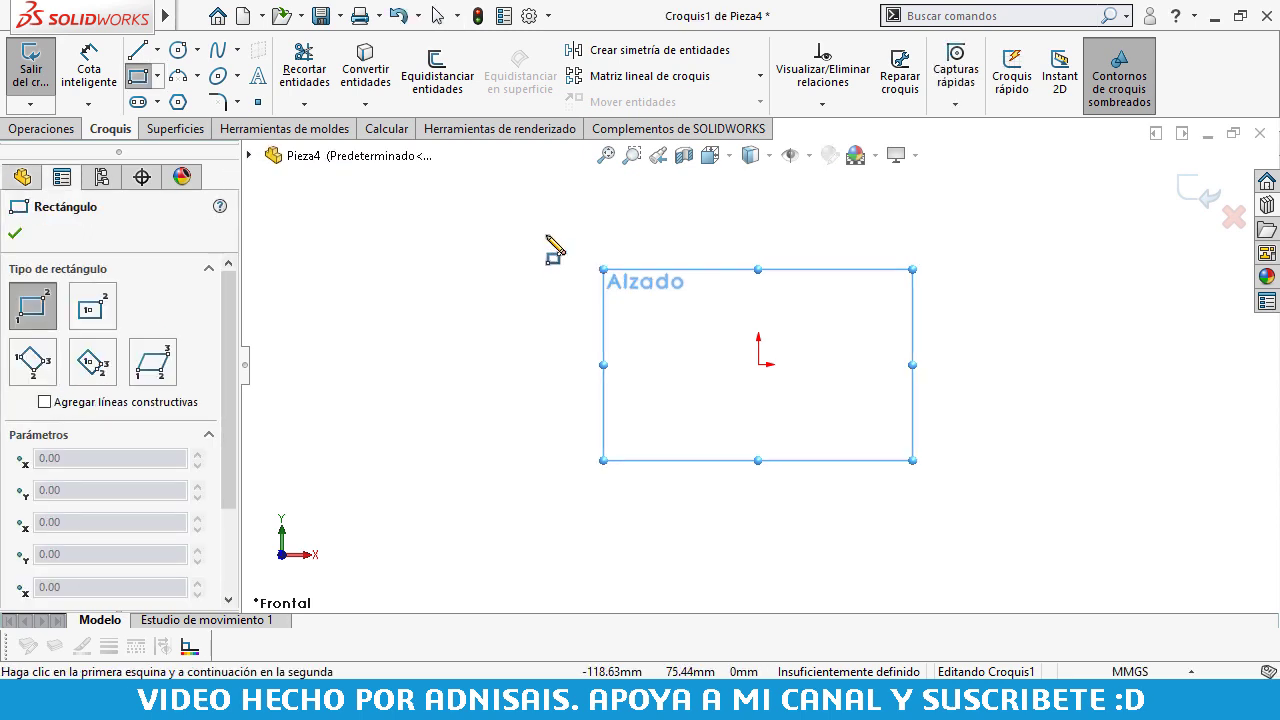
pyautogui.click(502, 210)
pyautogui.click(926, 500)
pyautogui.click(48, 127)
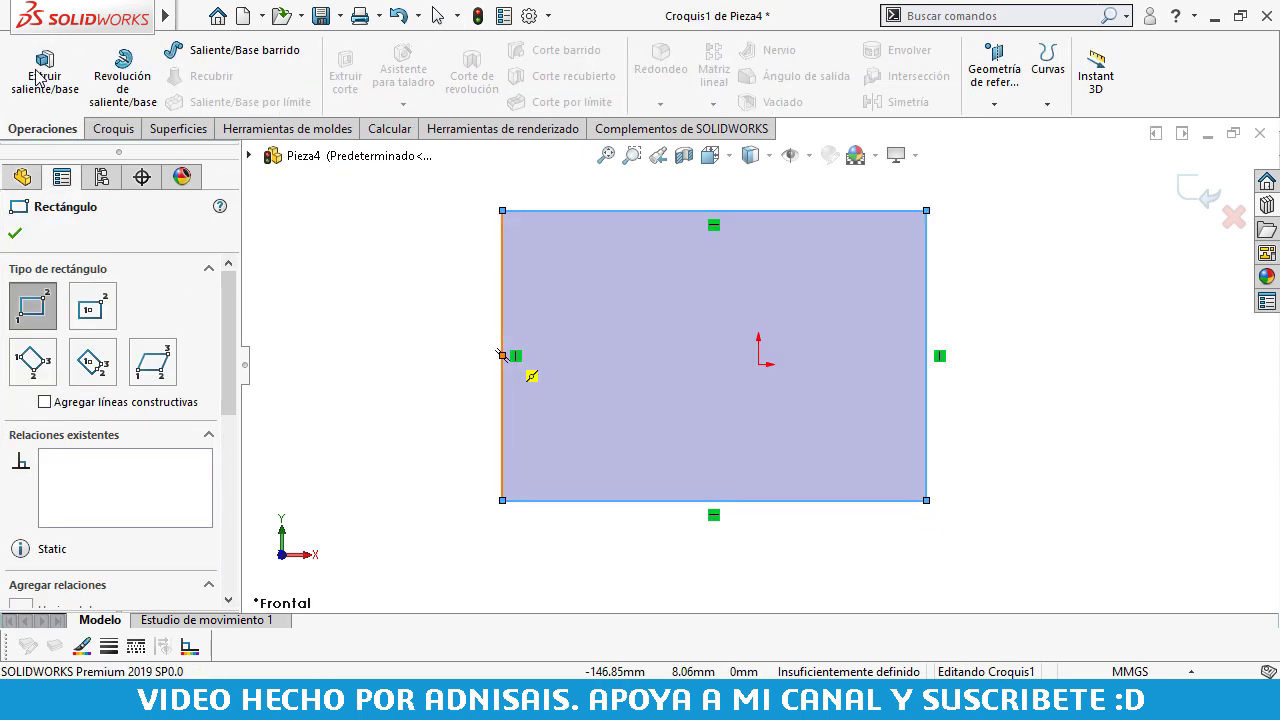
pyautogui.click(44, 70)
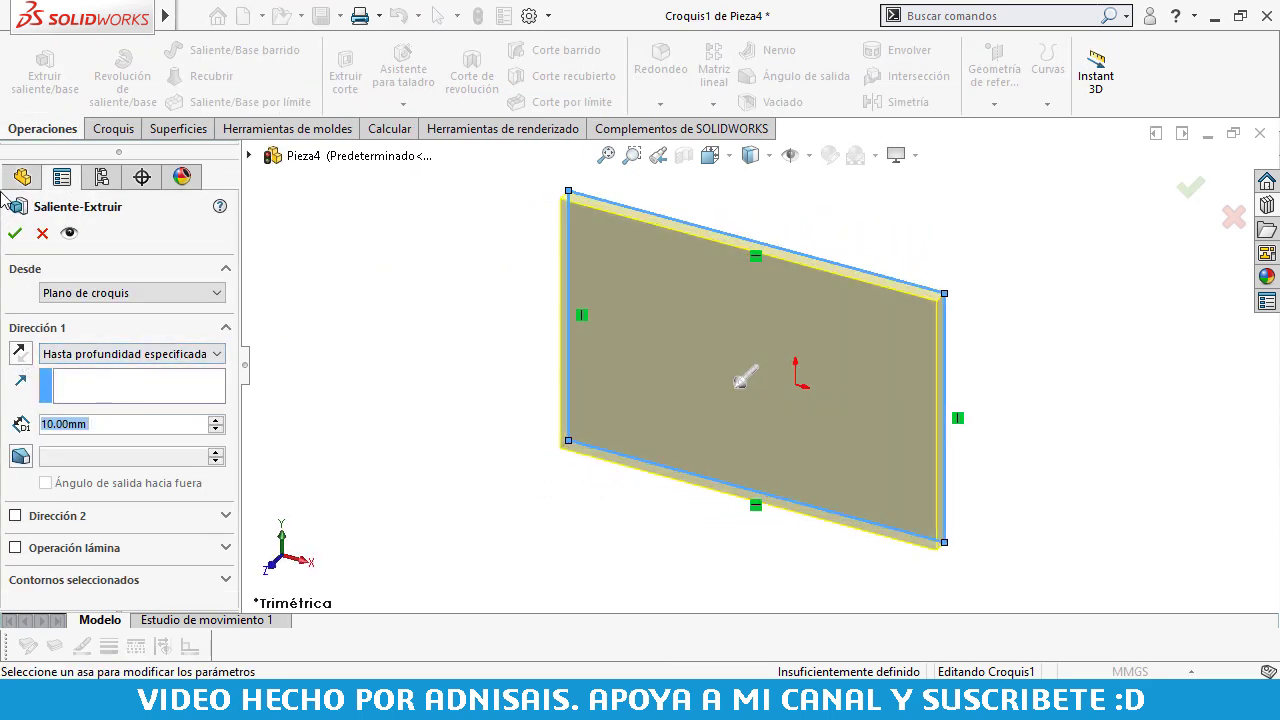
pyautogui.click(14, 233)
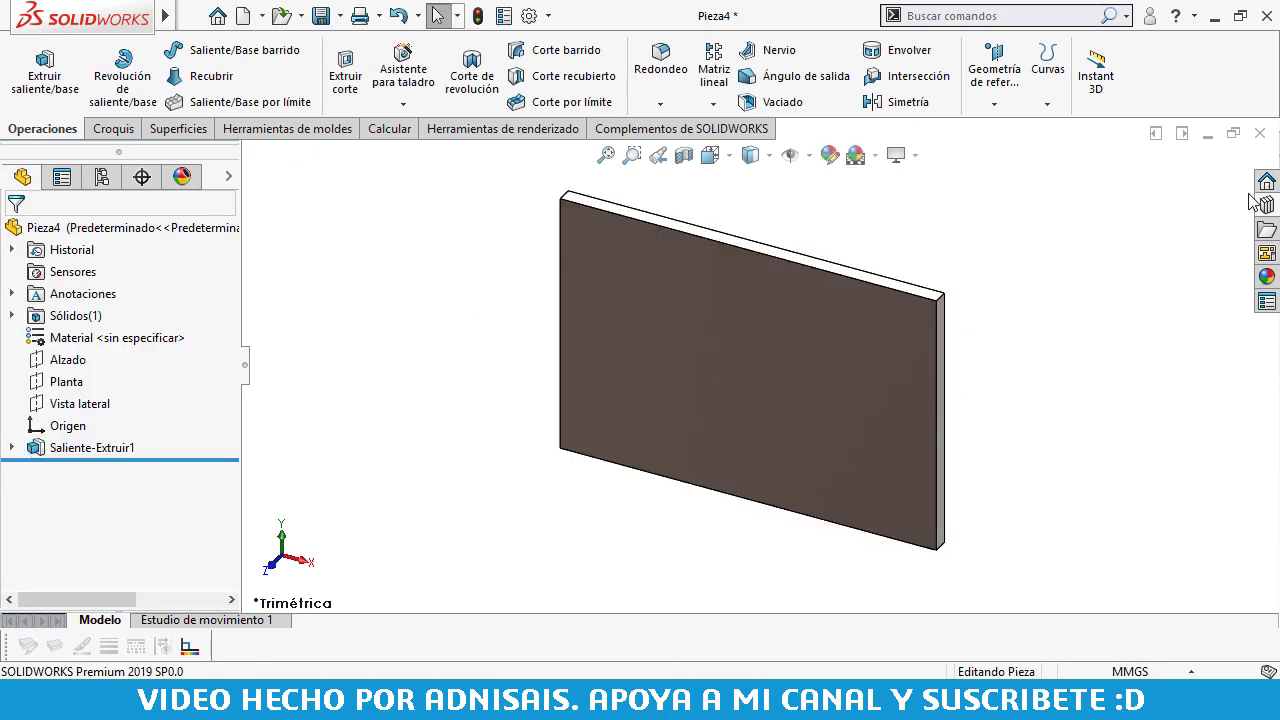
# - Drop corte de ejemplo onto the plate's front face, referencing its top and right edges
pyautogui.click(1267, 230)
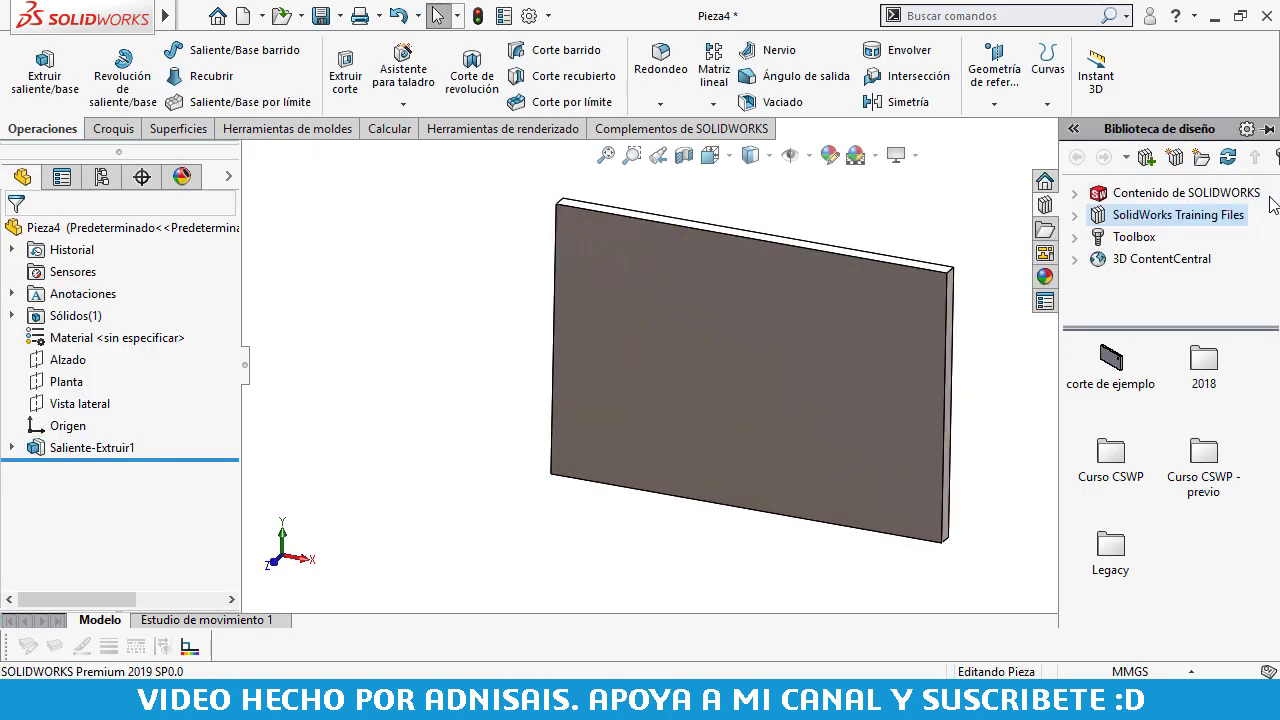
pyautogui.moveTo(1112, 362); pyautogui.dragTo(918, 310)
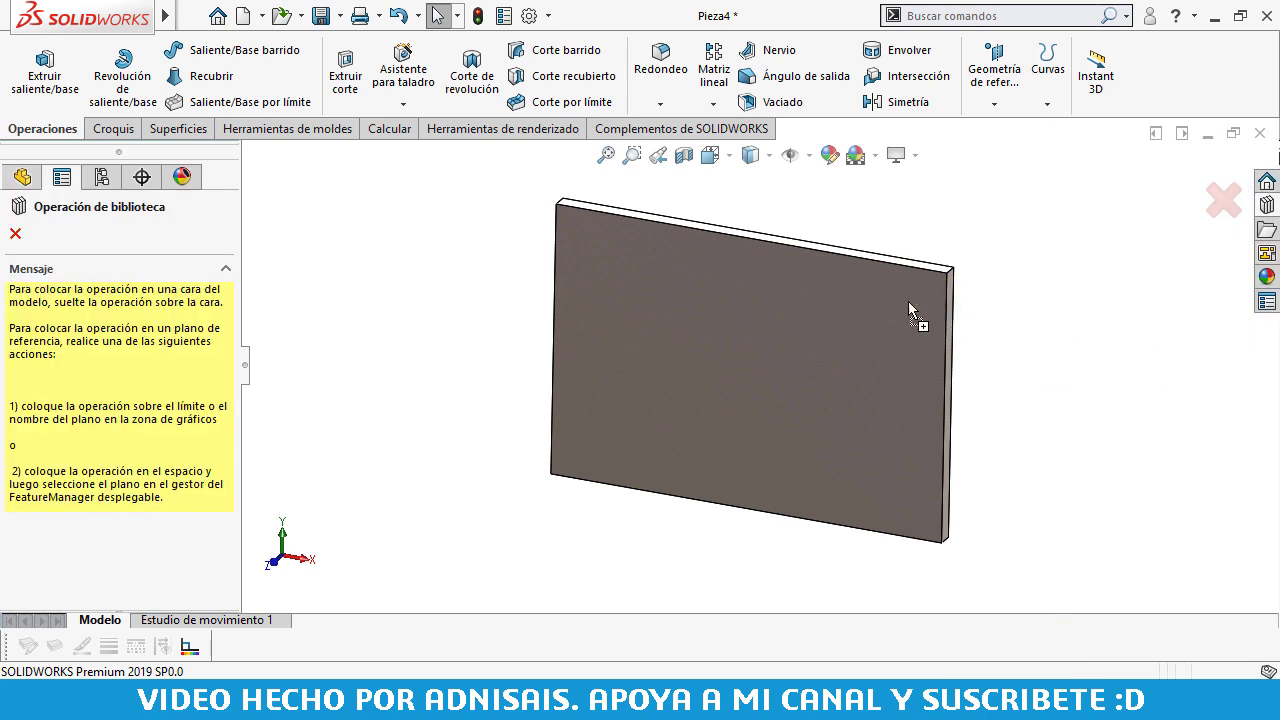
pyautogui.moveTo(918, 310); pyautogui.dragTo(907, 307)
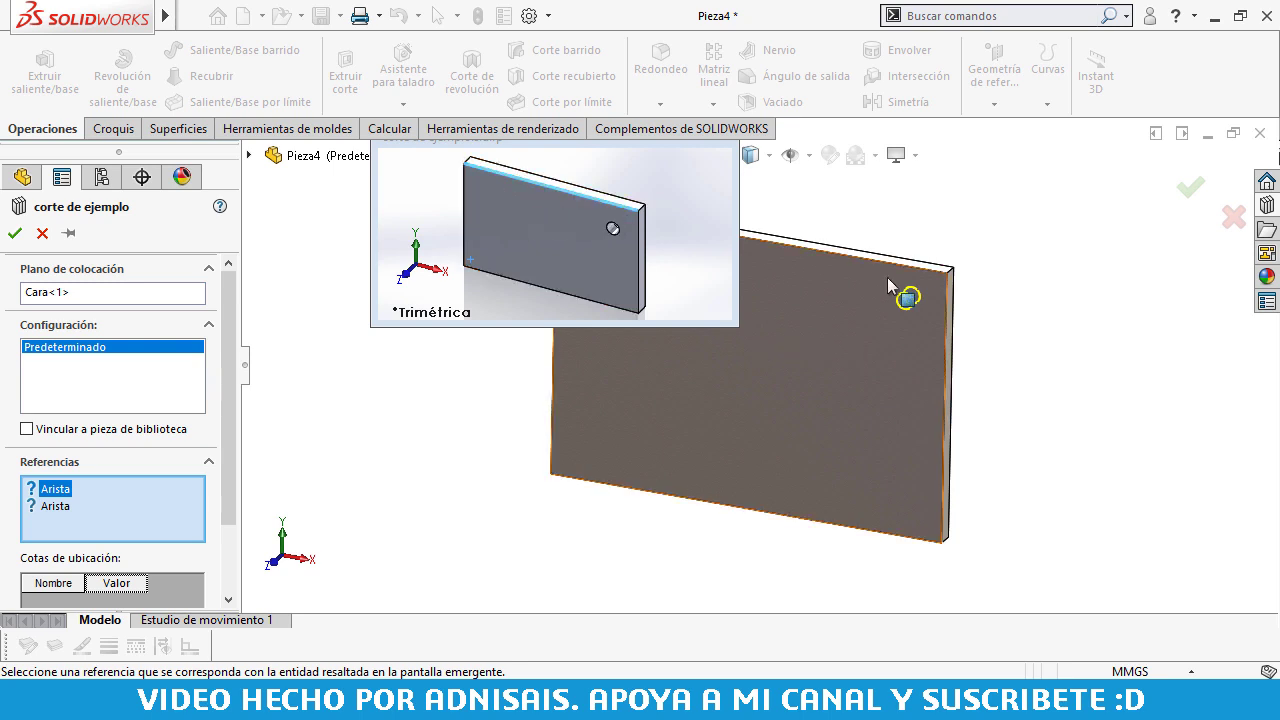
pyautogui.click(874, 268)
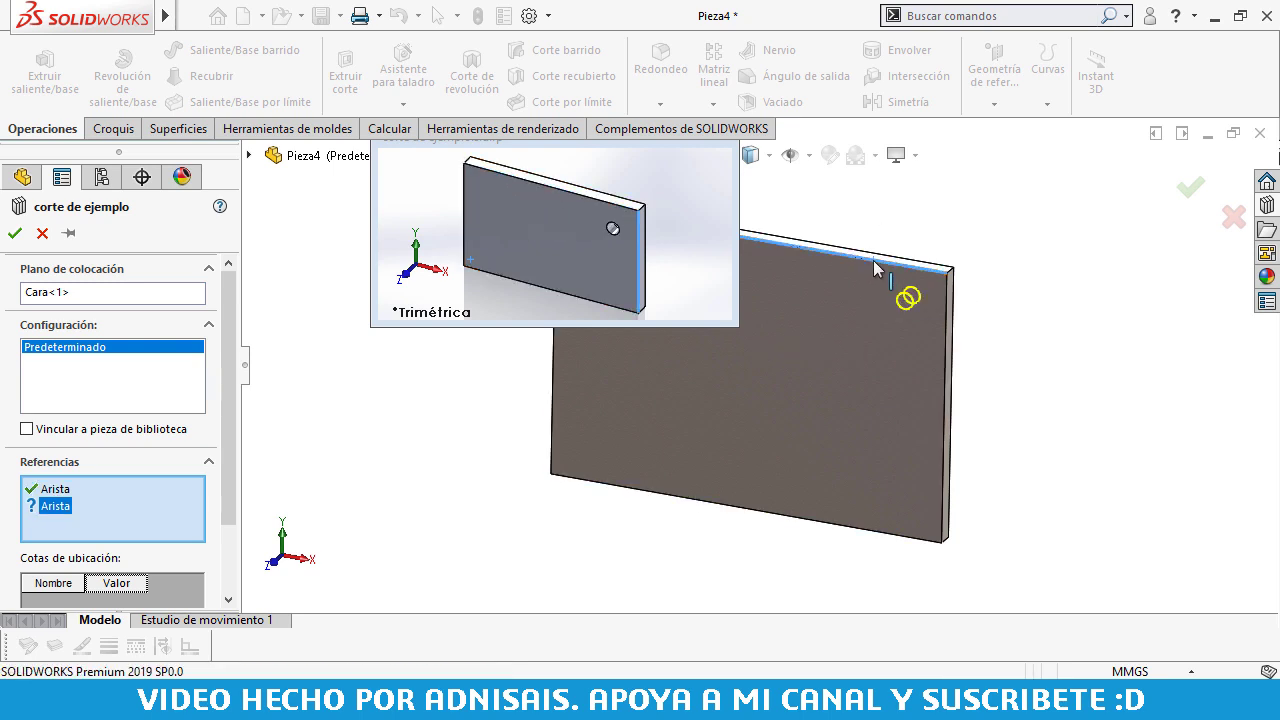
pyautogui.click(945, 300)
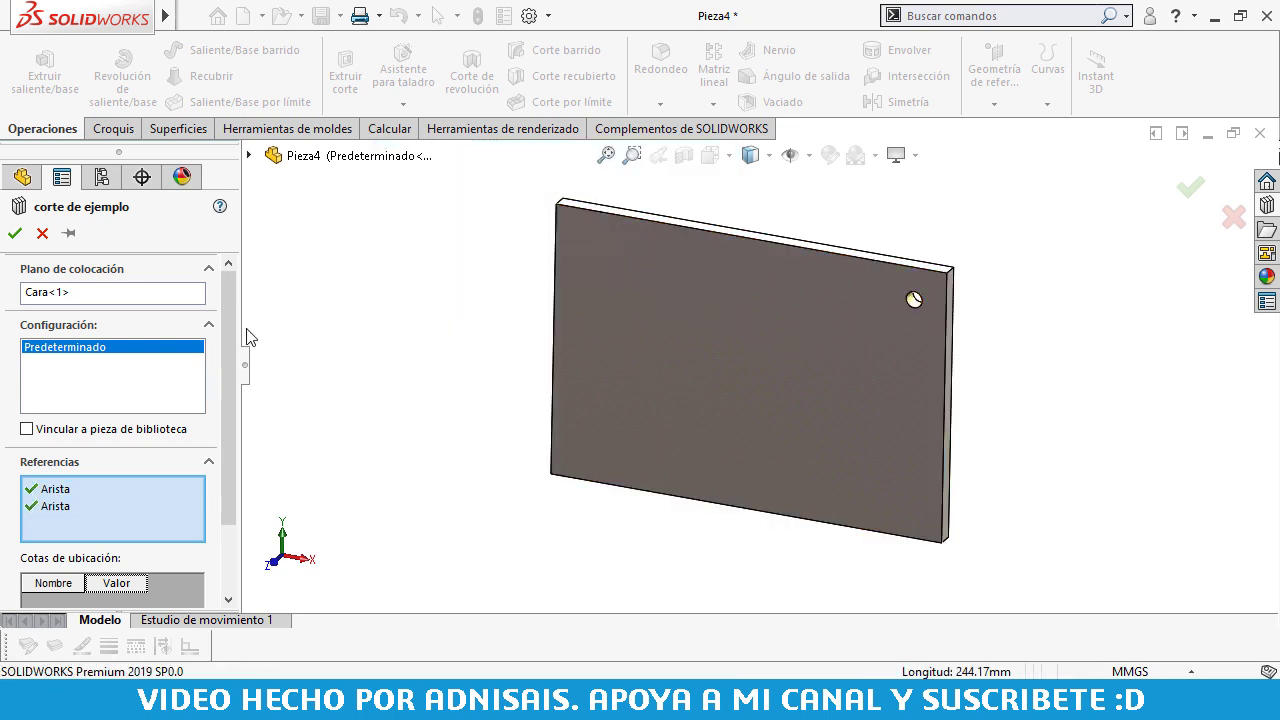
pyautogui.moveTo(224, 322); pyautogui.dragTo(221, 381)
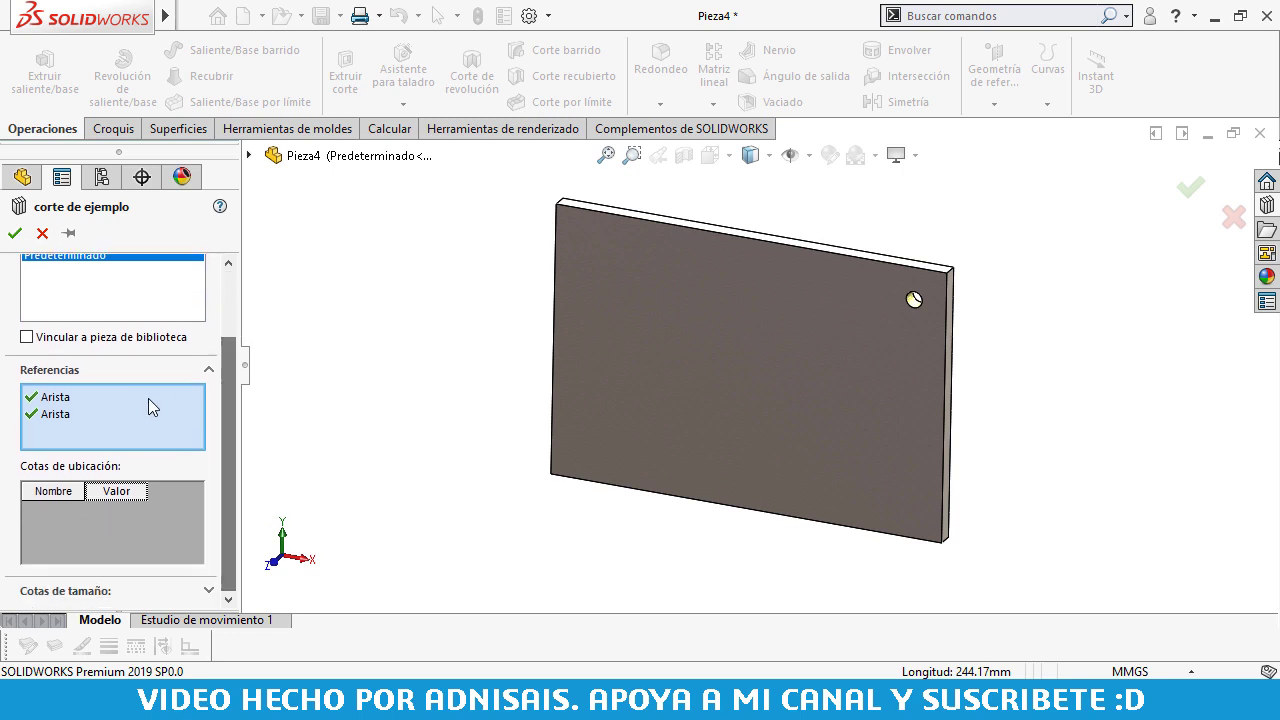
# - Override the cut's size dimensions to D1 20, D2 50 and D3 60 mm, and accept
pyautogui.click(208, 590)
pyautogui.moveTo(224, 490); pyautogui.dragTo(226, 562)
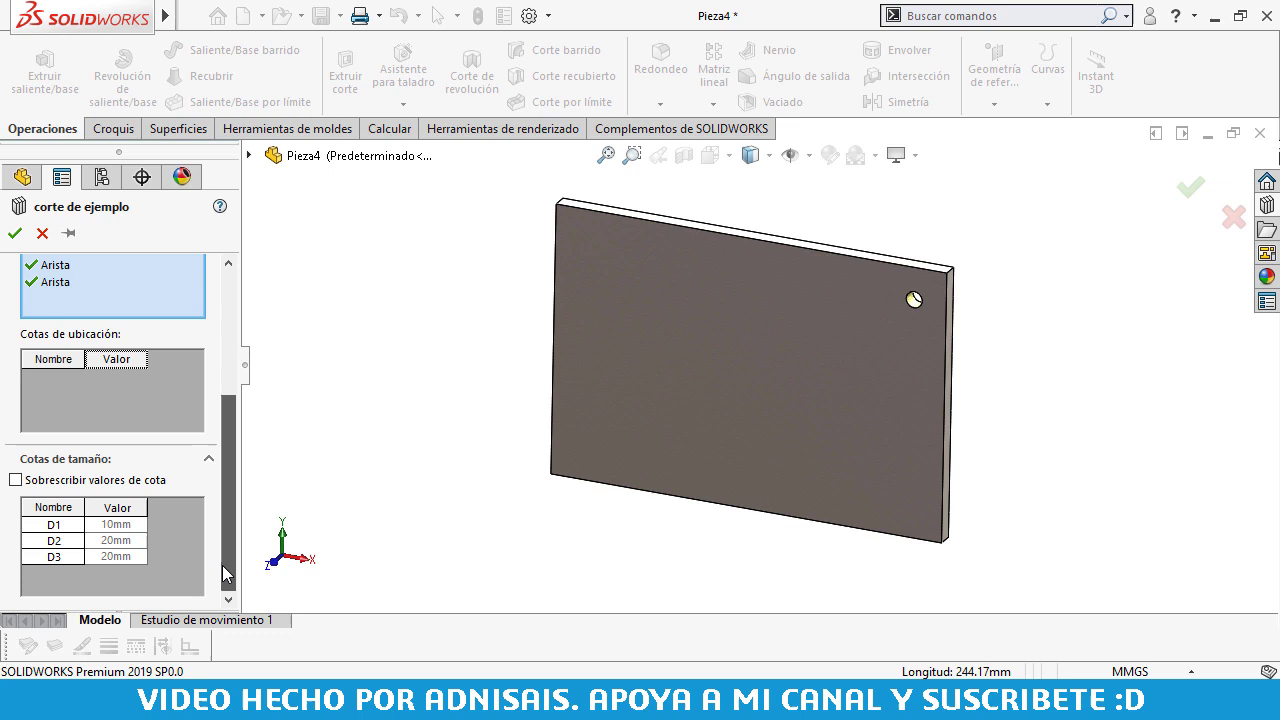
pyautogui.click(16, 481)
pyautogui.click(117, 526)
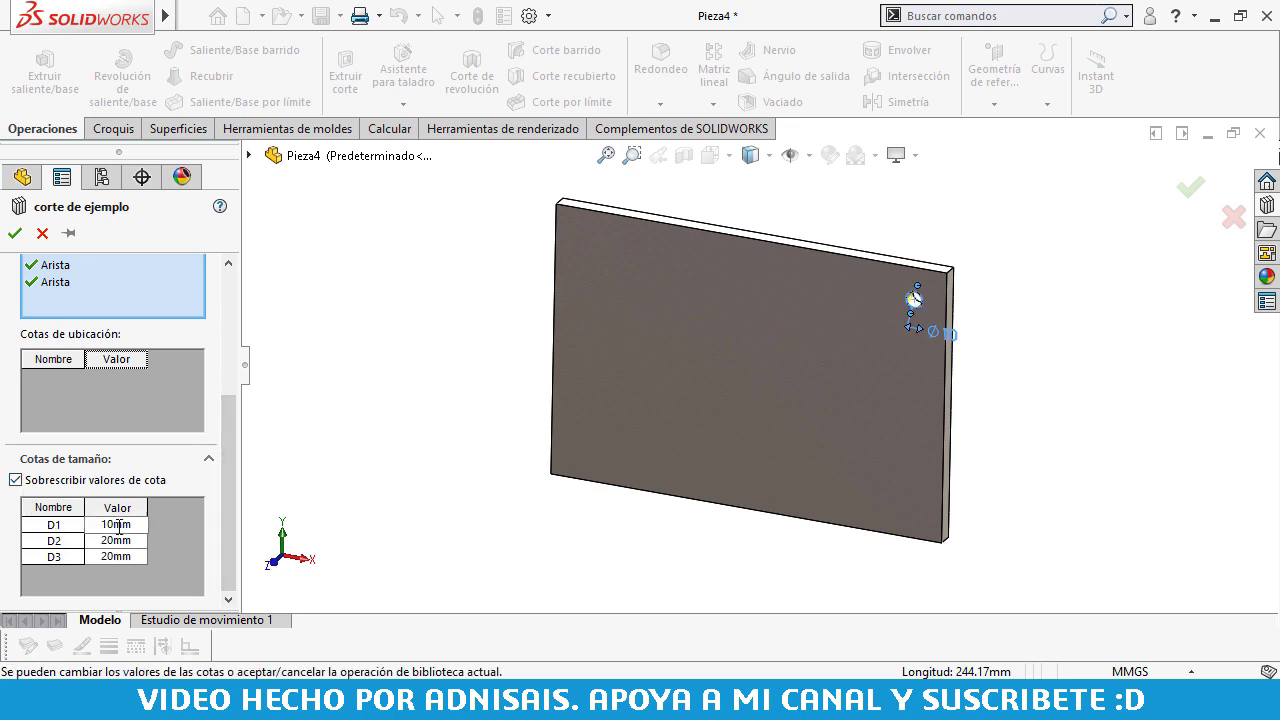
pyautogui.write('20')
pyautogui.press('Return')
pyautogui.click(119, 541)
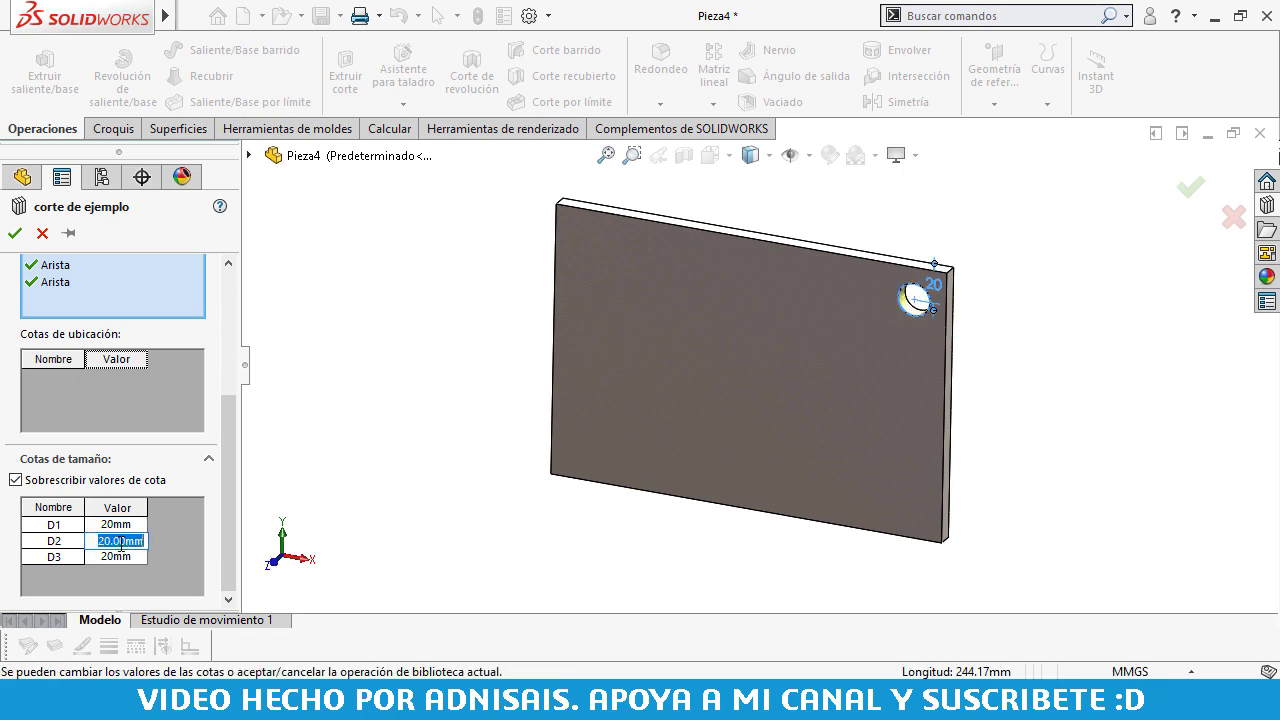
pyautogui.write('50')
pyautogui.press('Return')
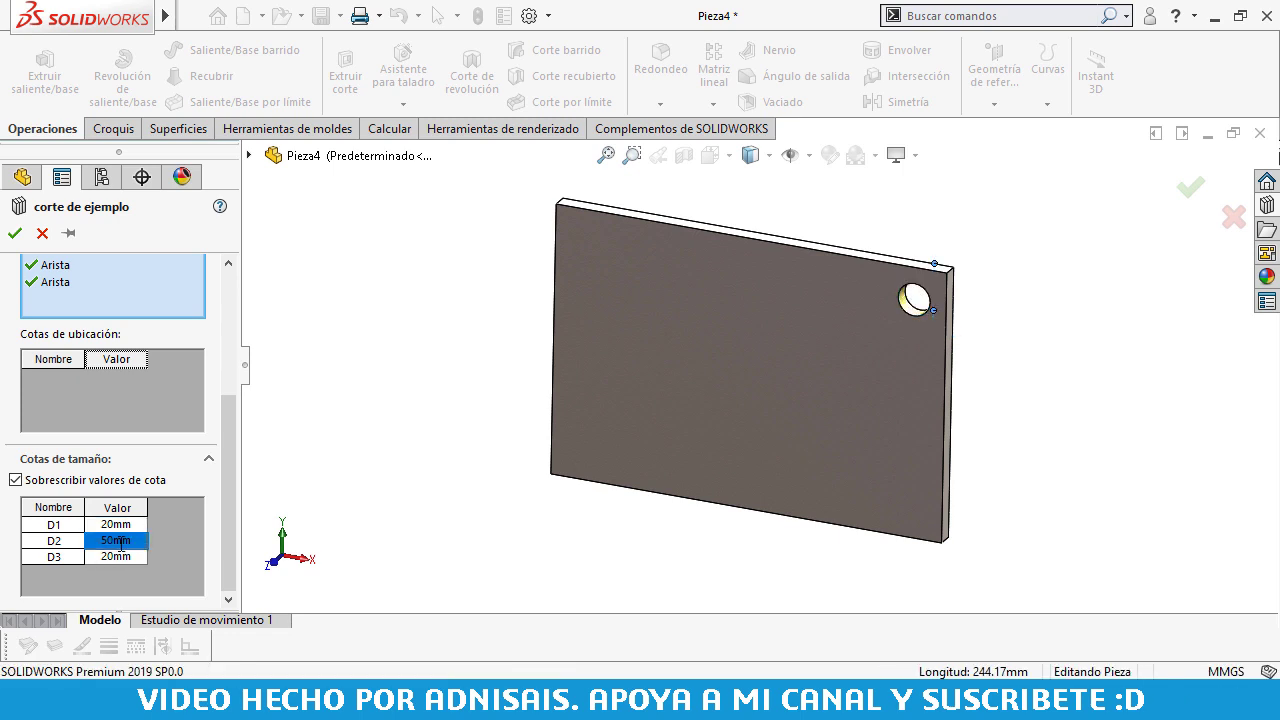
pyautogui.click(127, 558)
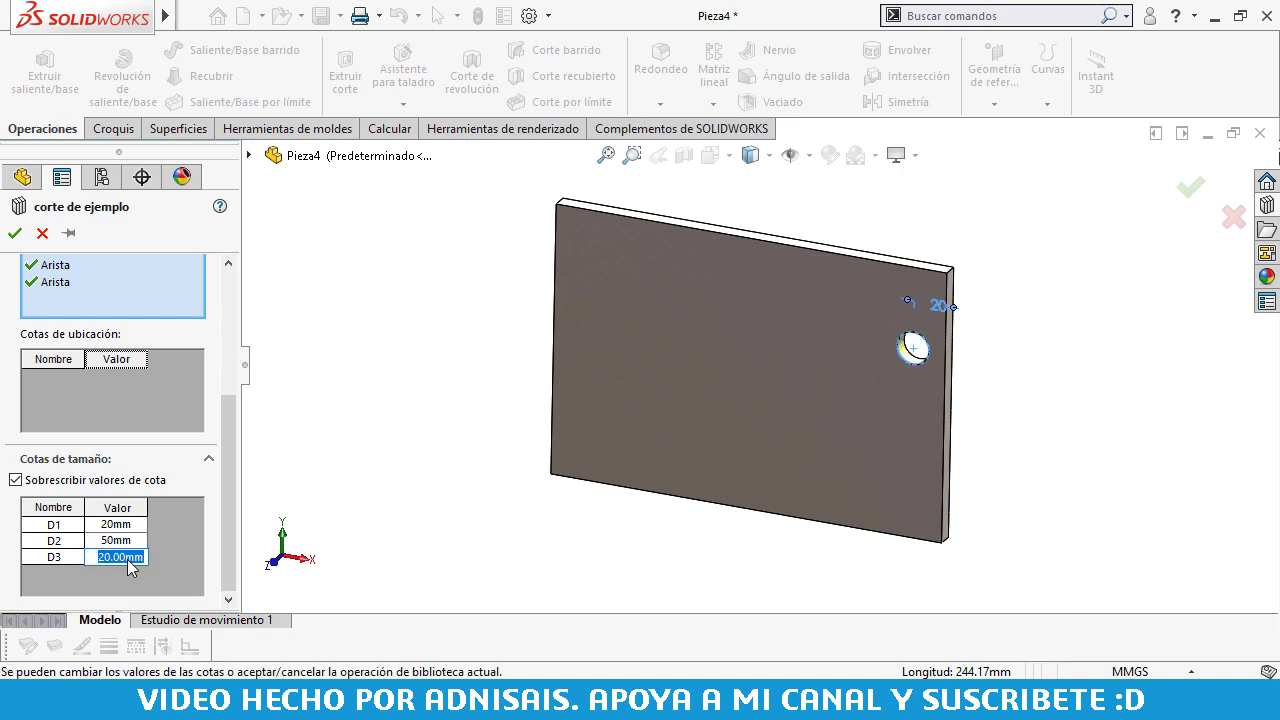
pyautogui.write('60')
pyautogui.press('Return')
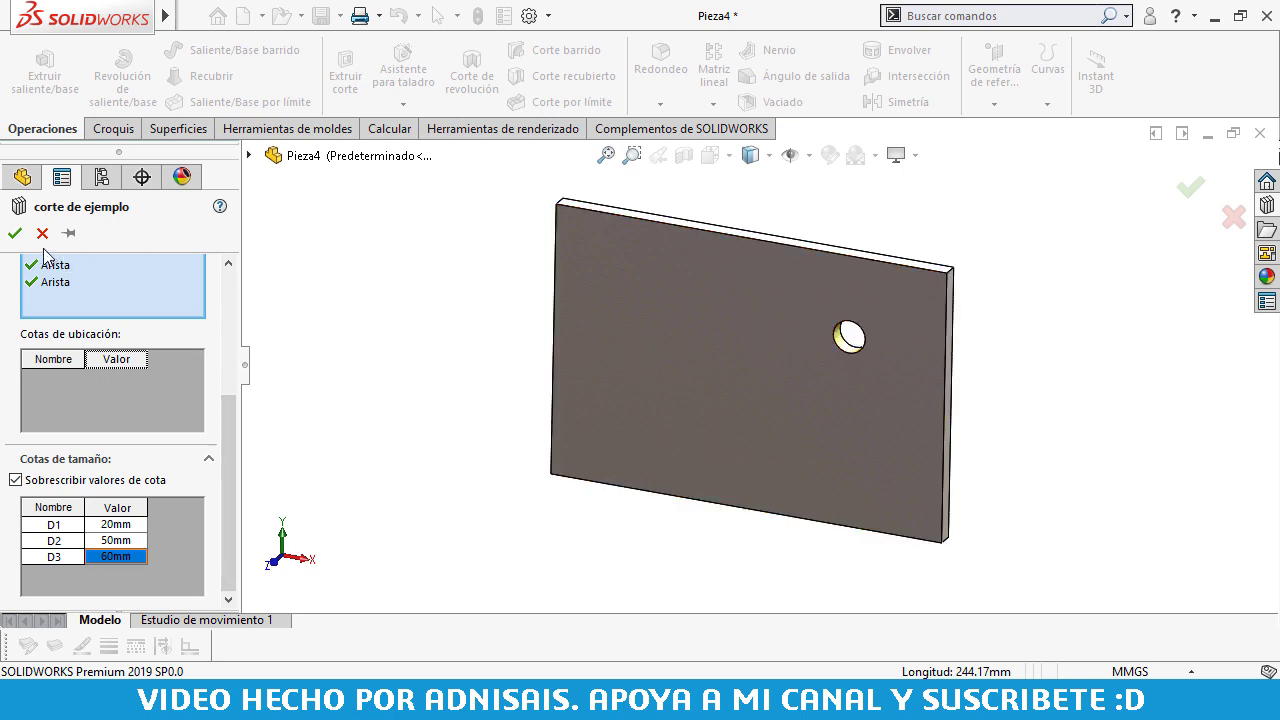
pyautogui.click(14, 234)
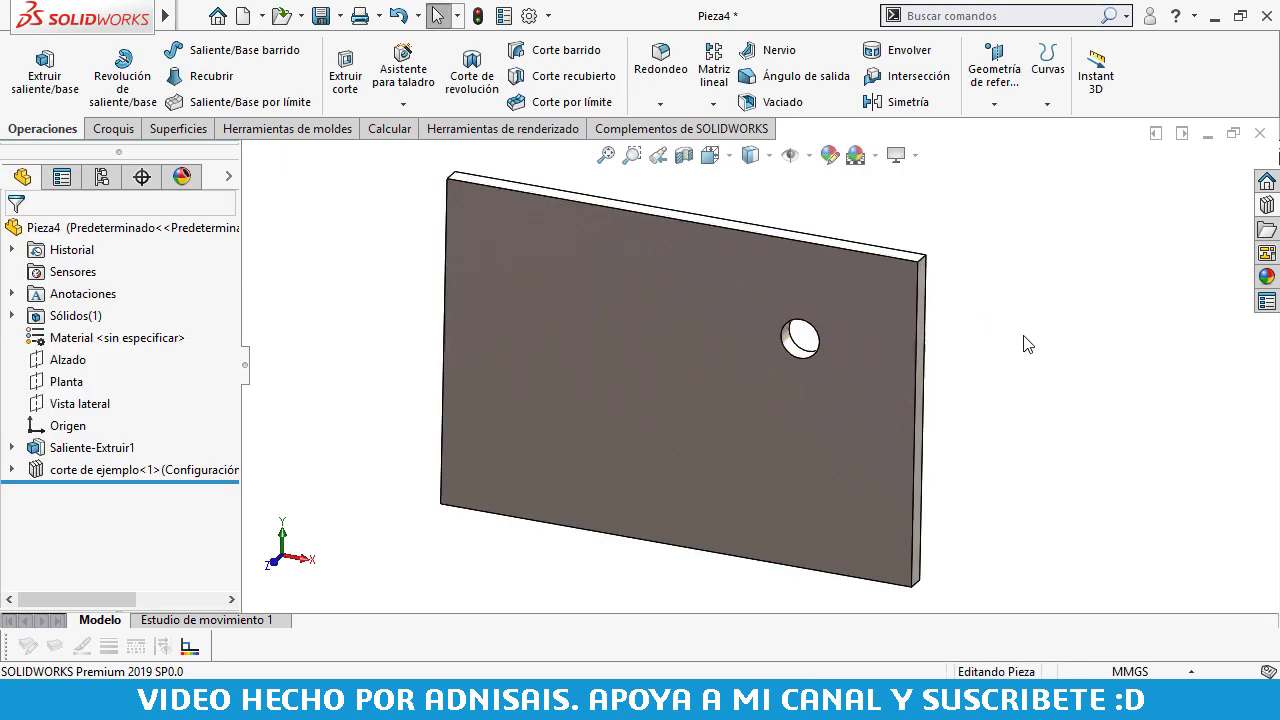
# - Dissolve the corte de ejemplo library feature into an ordinary Cortar-Extruir1 cut
pyautogui.click(45, 474)
pyautogui.rightClick(48, 476)
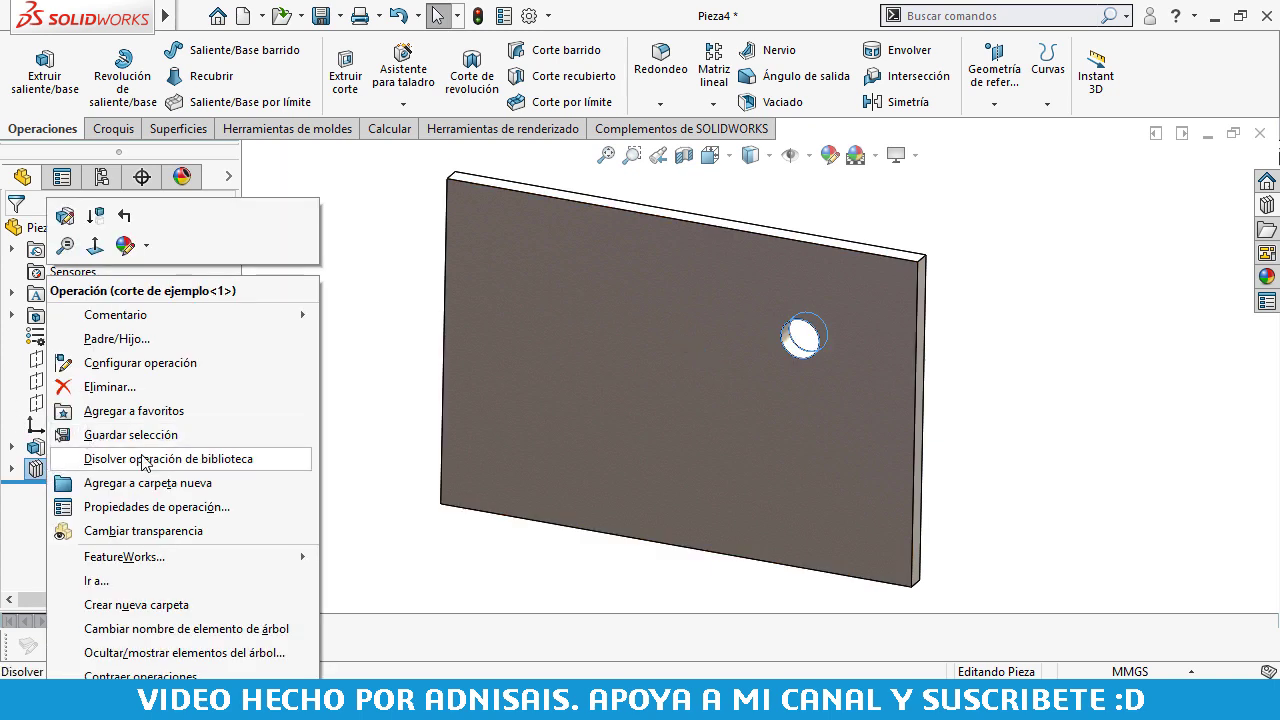
pyautogui.click(145, 459)
# - Expand Cortar-Extruir1 and select Croquis2 to check the Ø20 hole dimensions
pyautogui.click(38, 476)
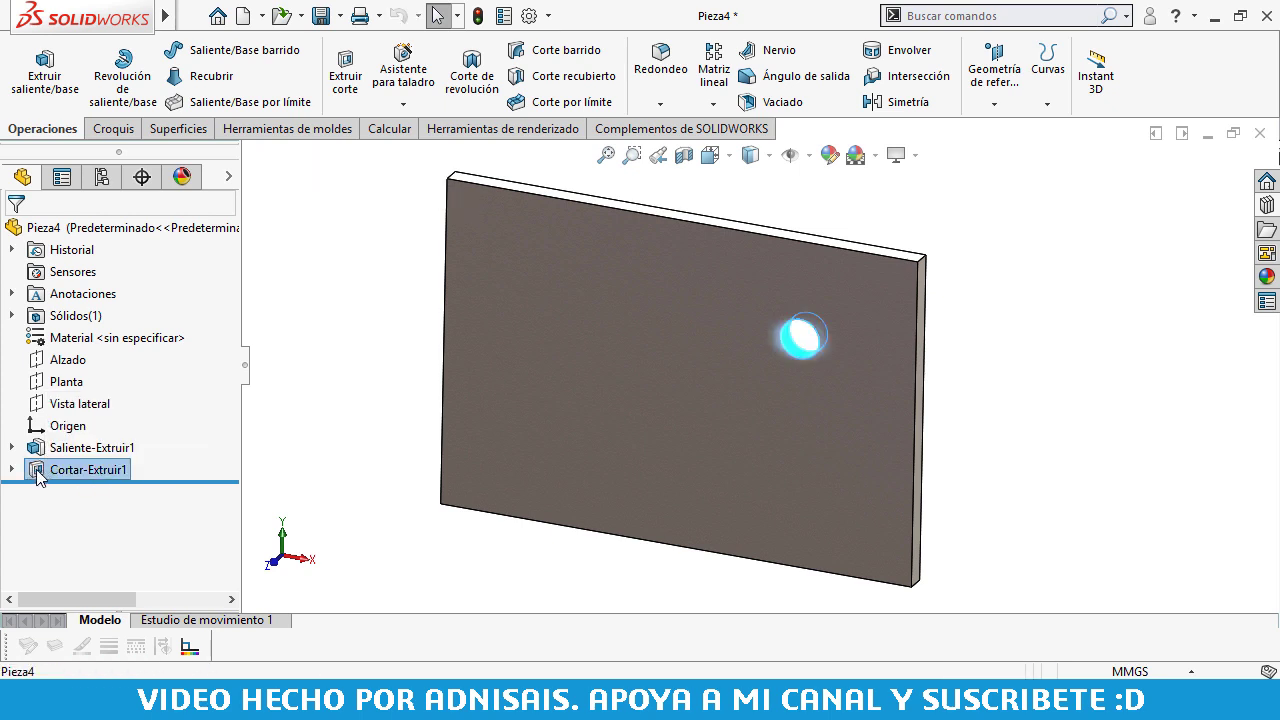
pyautogui.click(11, 469)
pyautogui.click(92, 491)
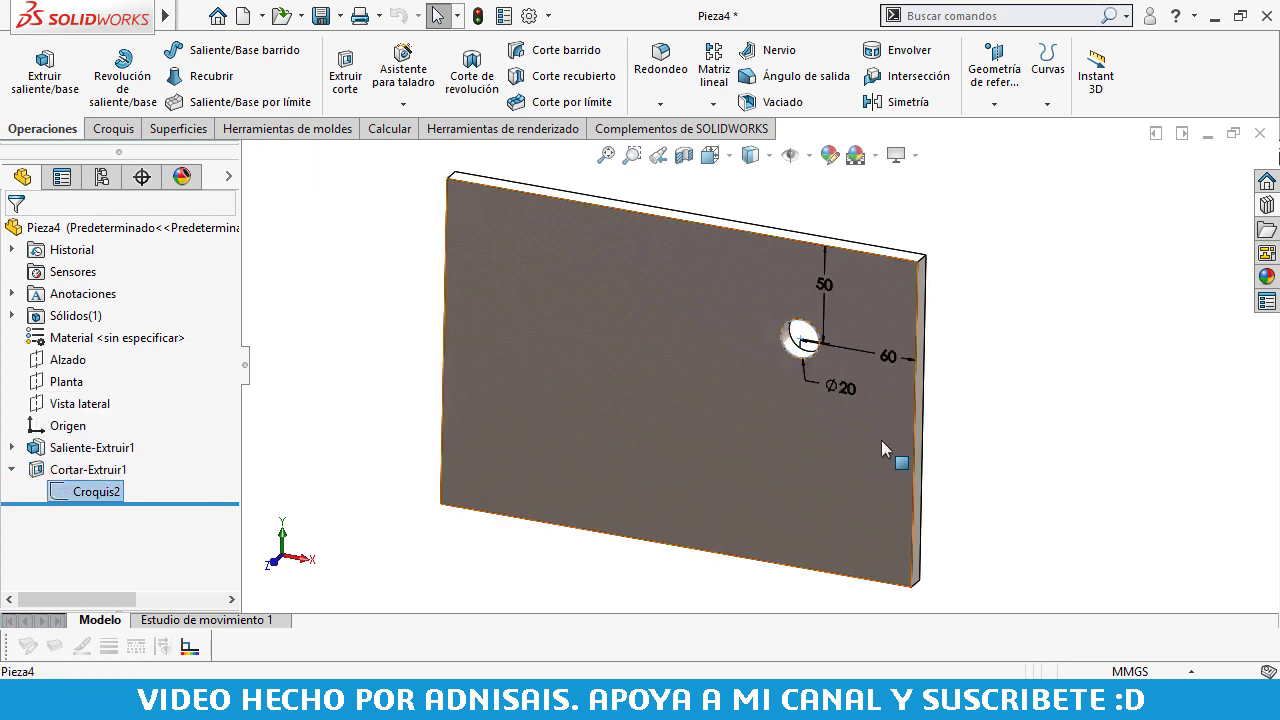
pyautogui.scroll(3, 856, 411)
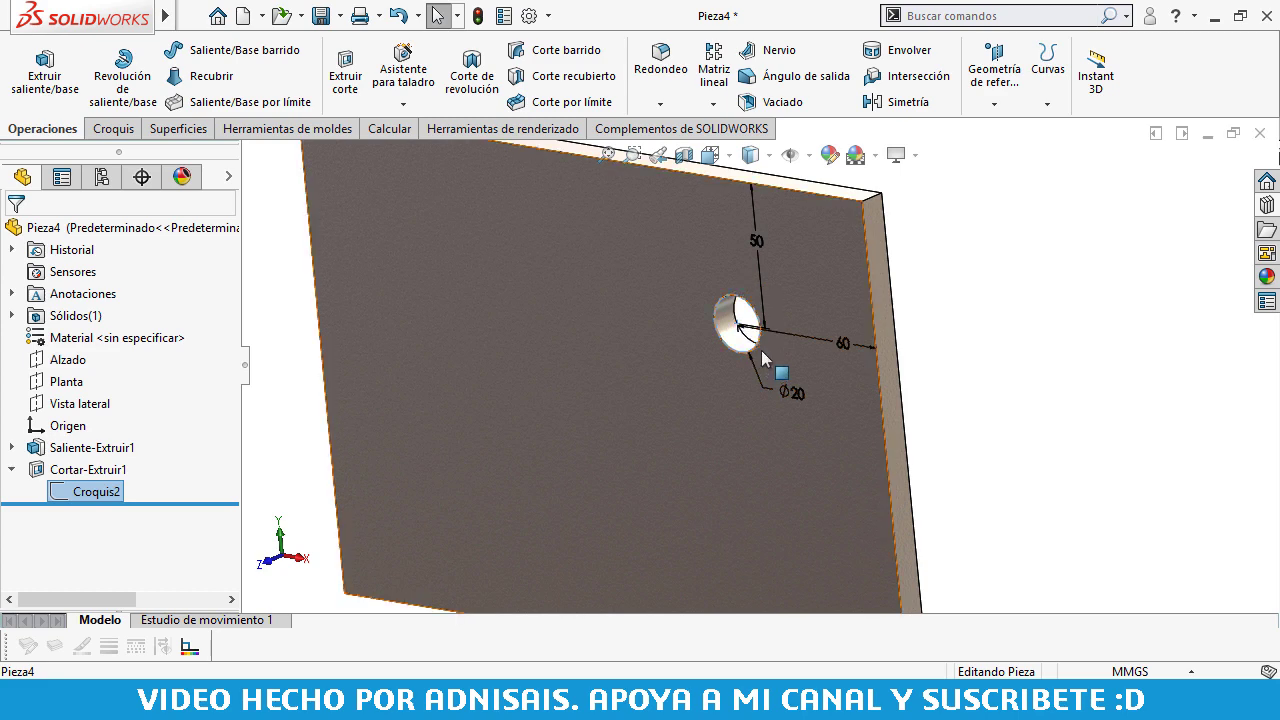
pyautogui.click(981, 307)
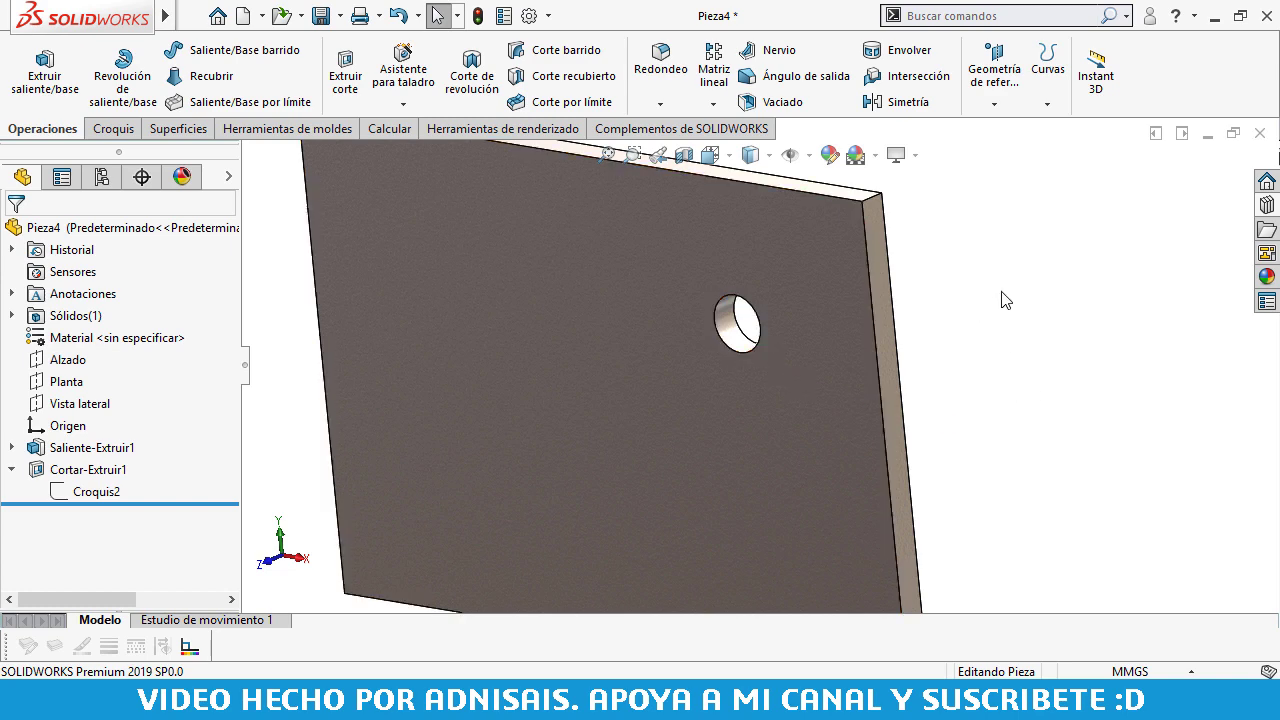
pyautogui.scroll(3, 724, 312)
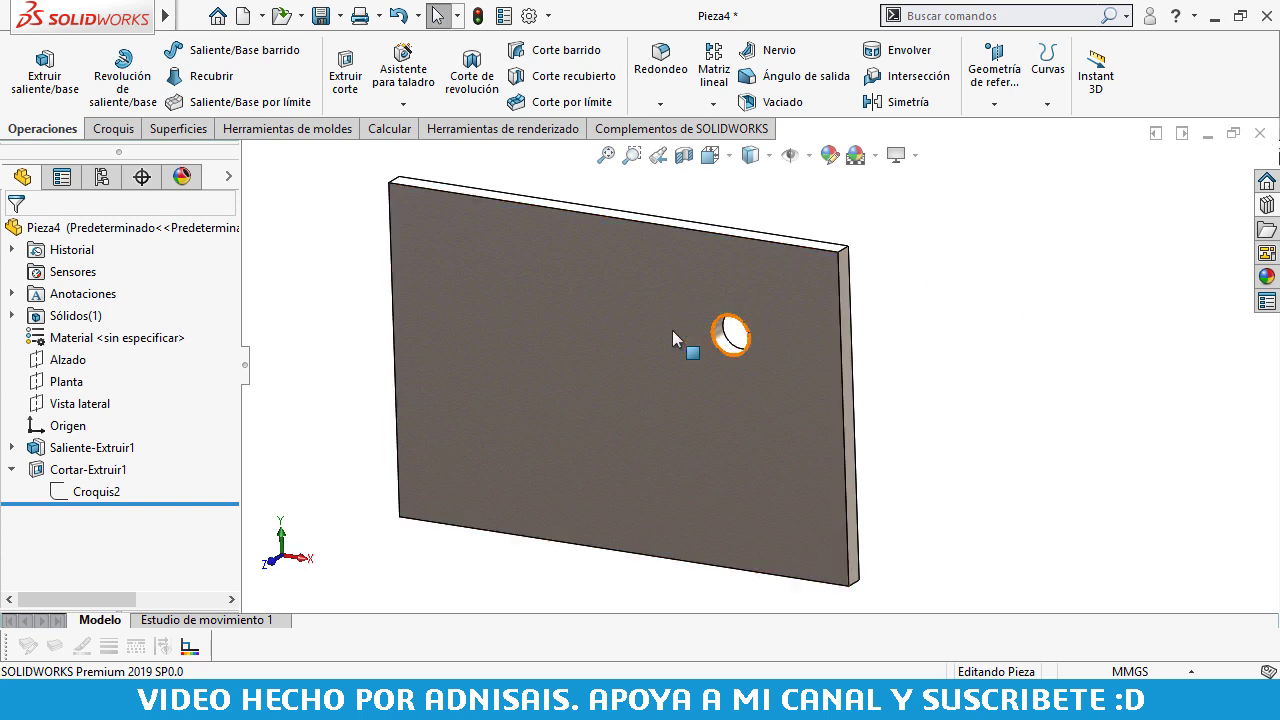
# - Close Pieza4 without saving and create a new part, Pieza5, from the Pieza template
pyautogui.click(1264, 138)
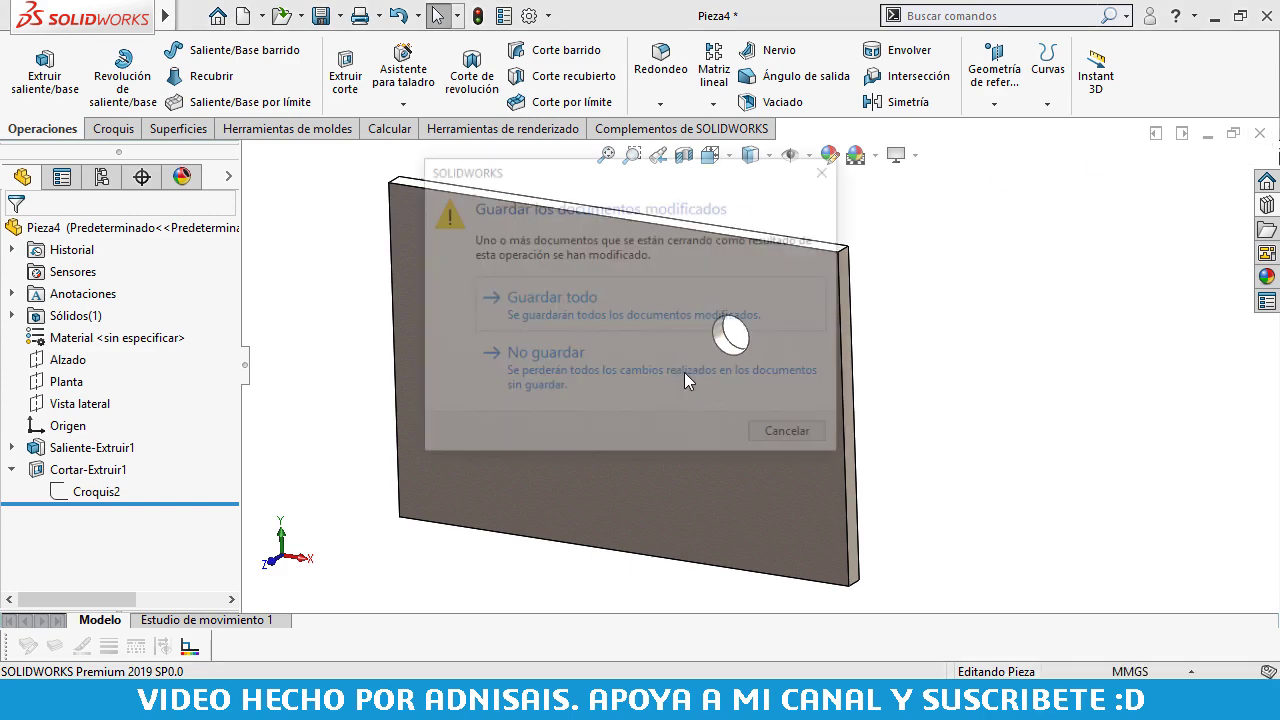
pyautogui.click(678, 378)
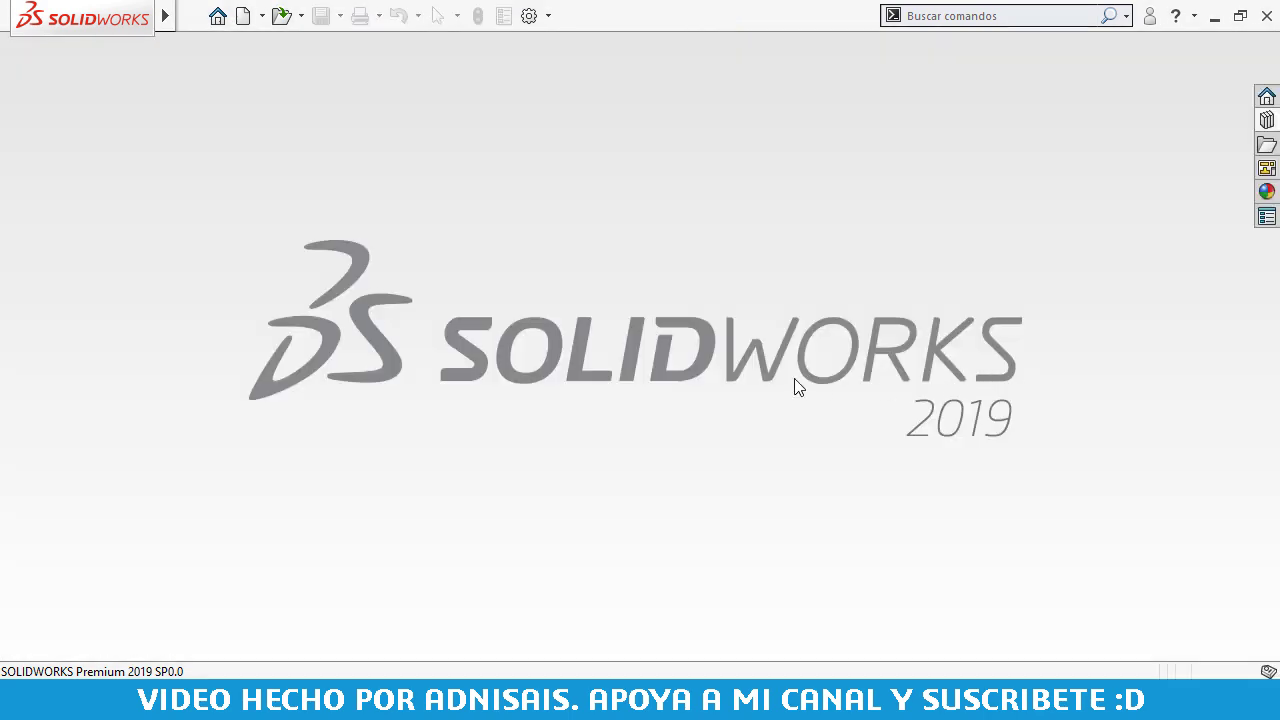
pyautogui.click(243, 15)
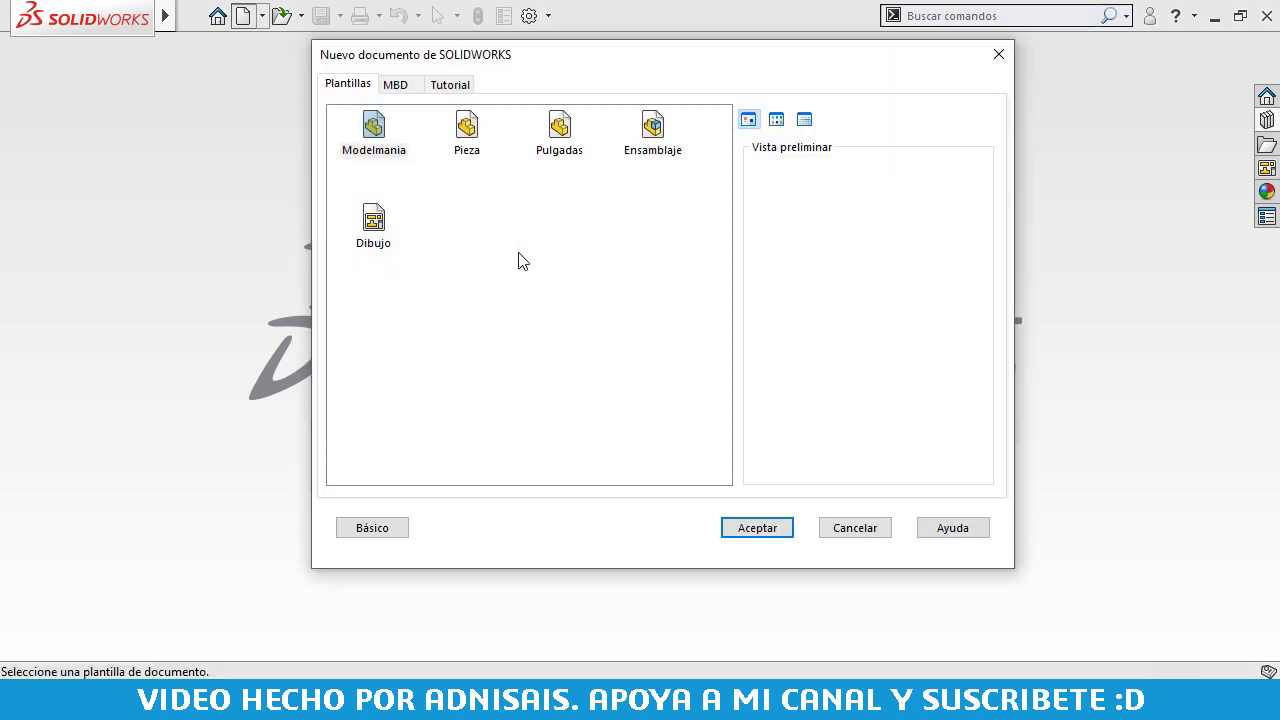
pyautogui.doubleClick(470, 130)
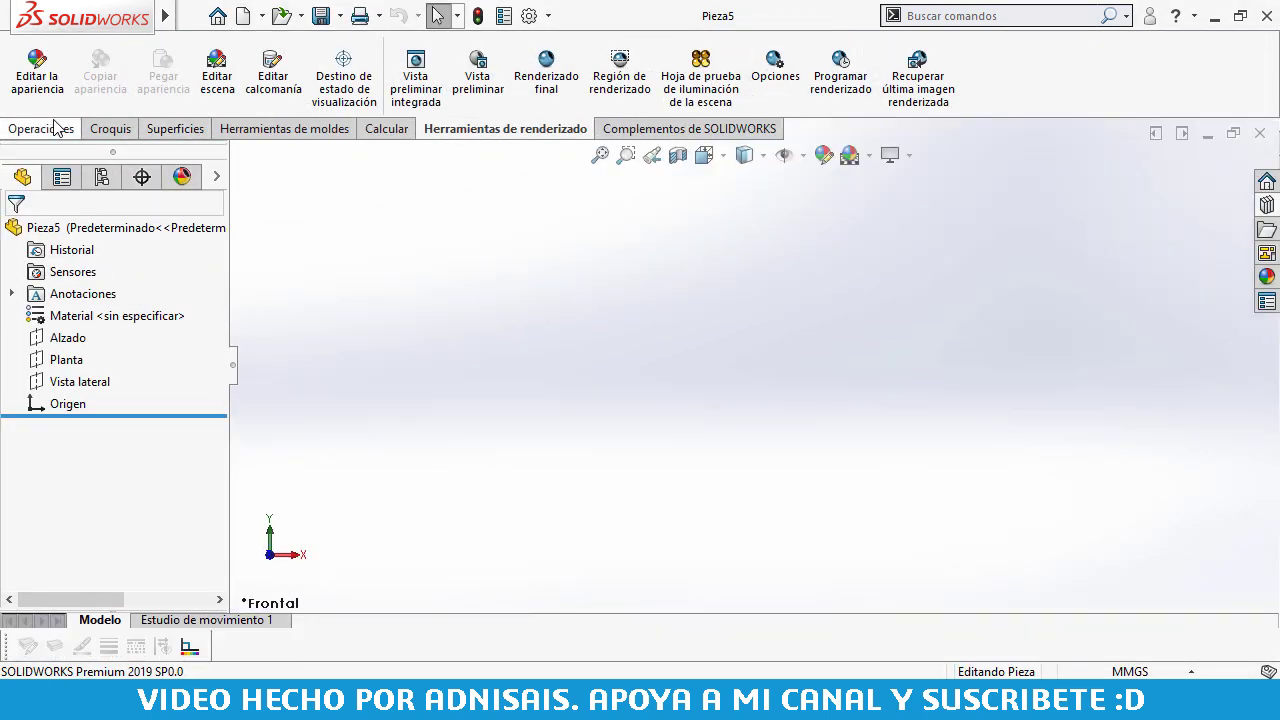
# - Enable the Macro toolbar from the CommandManager's toolbar list
pyautogui.click(55, 128)
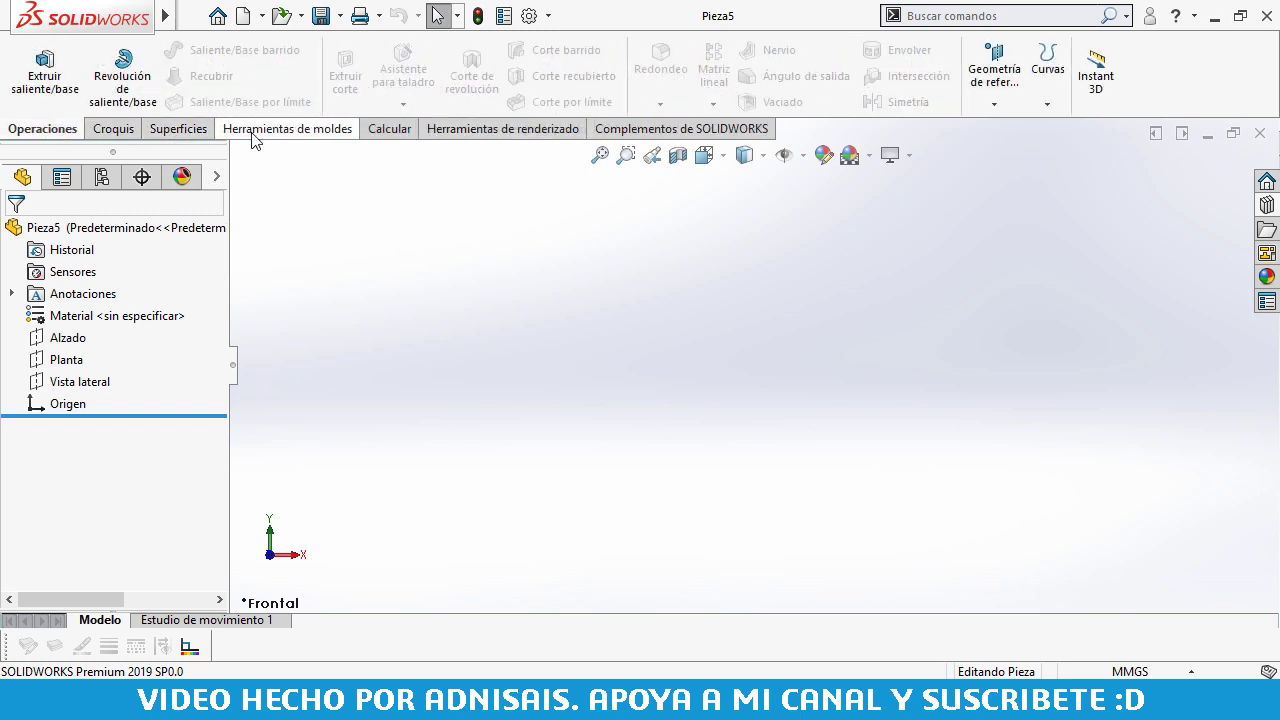
pyautogui.rightClick(403, 134)
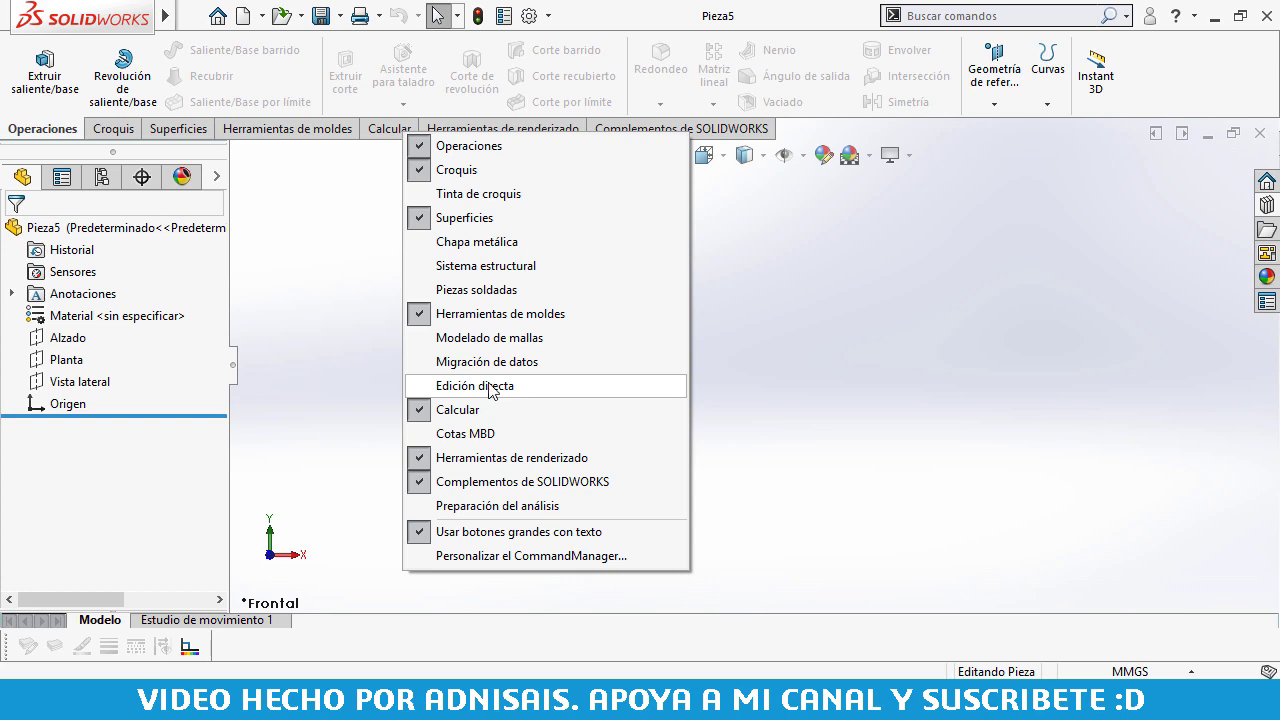
pyautogui.rightClick(313, 86)
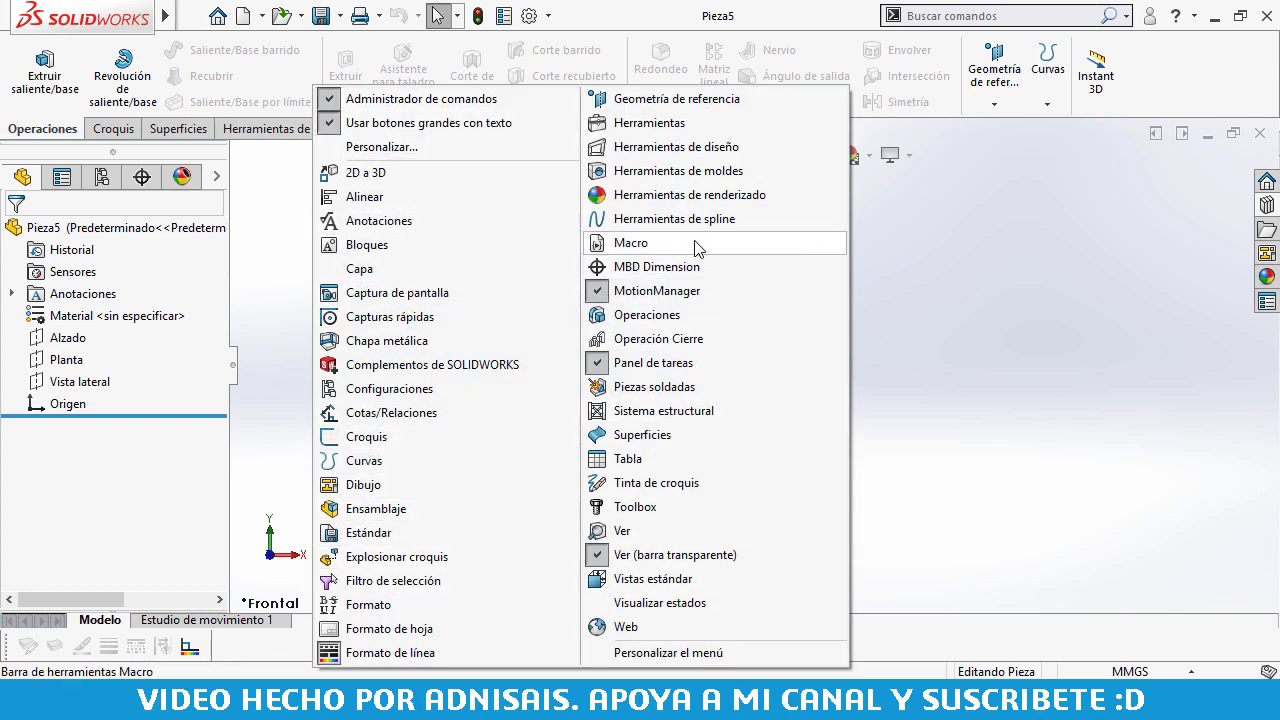
pyautogui.click(683, 250)
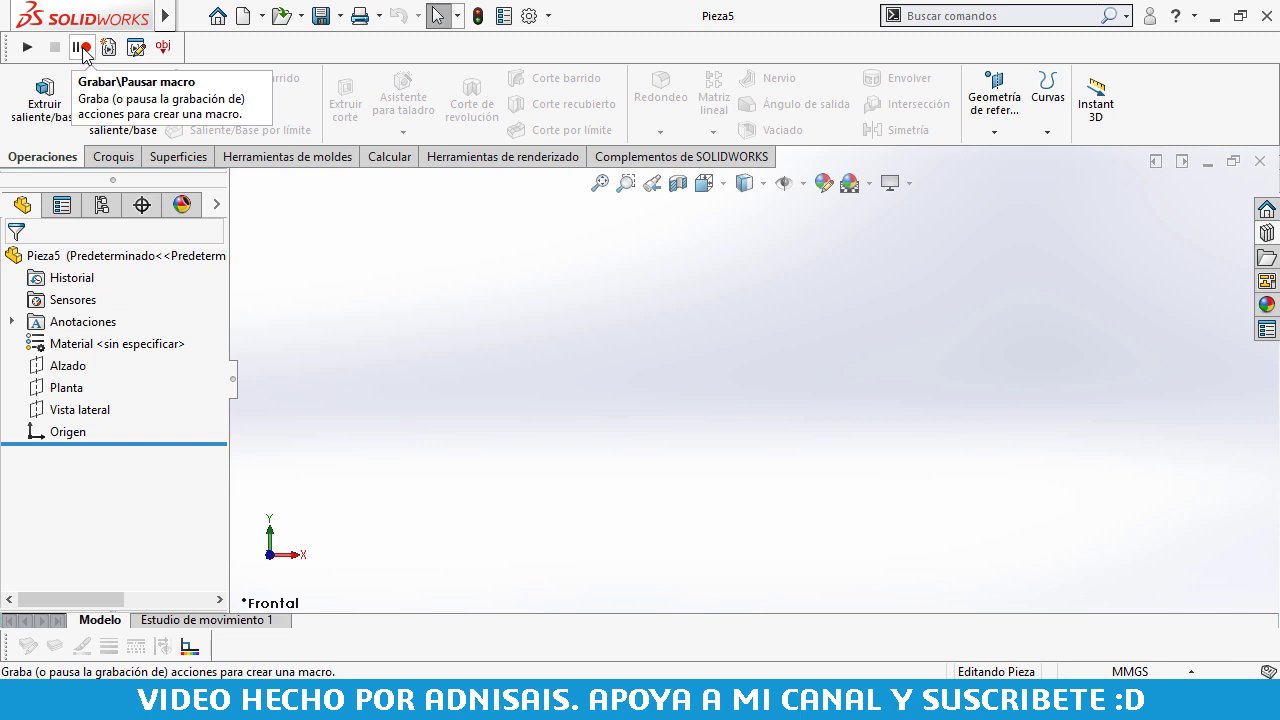
# - Start macro recording and draw a hexagon centred on the origin on the Alzado plane
pyautogui.click(82, 47)
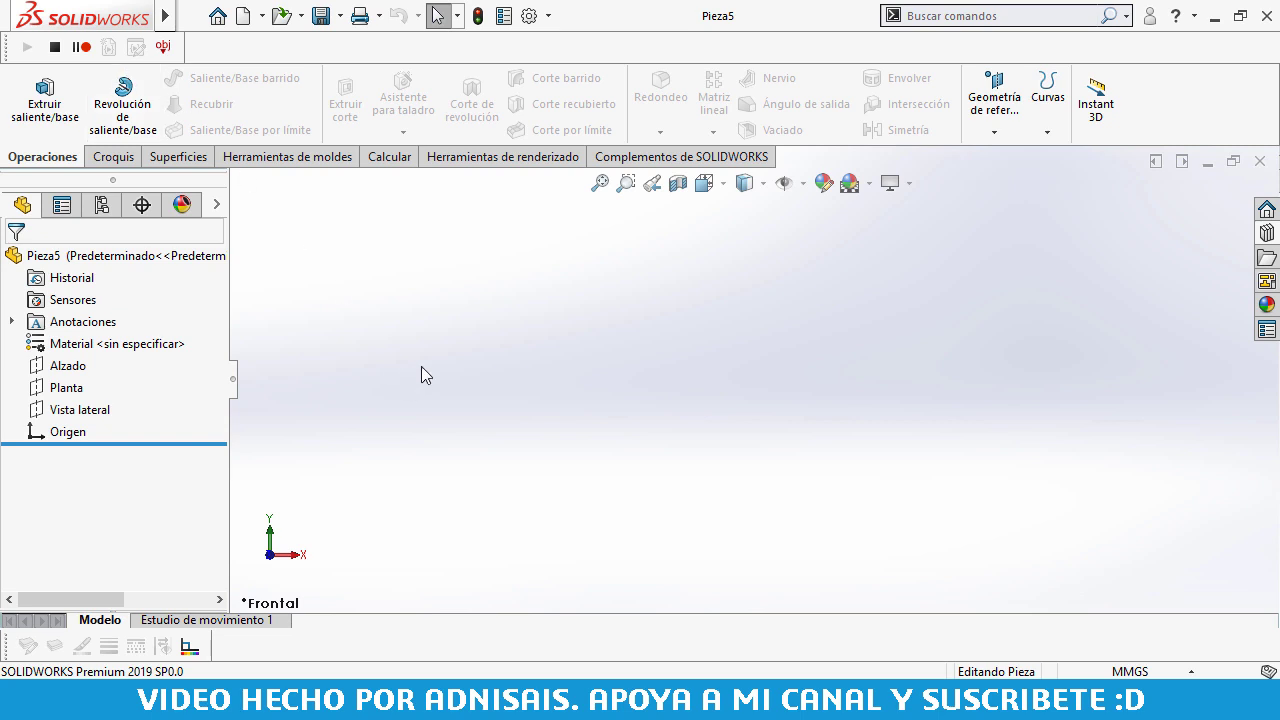
pyautogui.click(71, 372)
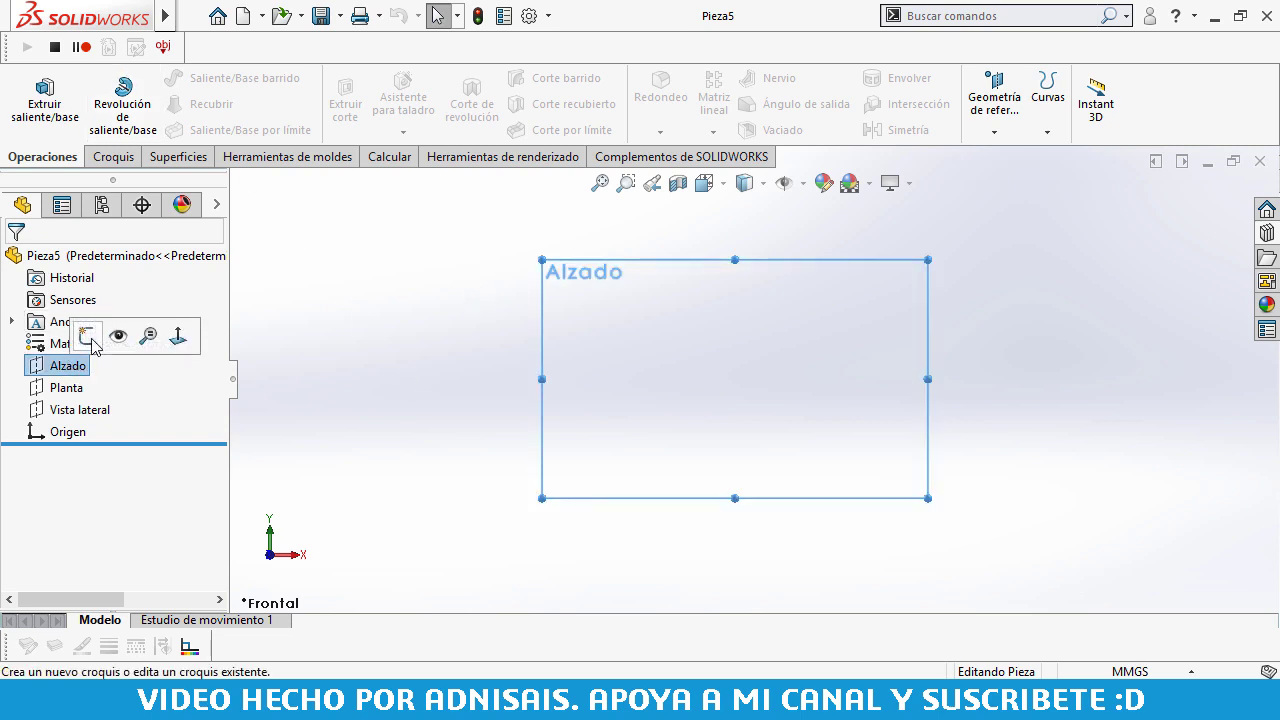
pyautogui.click(89, 337)
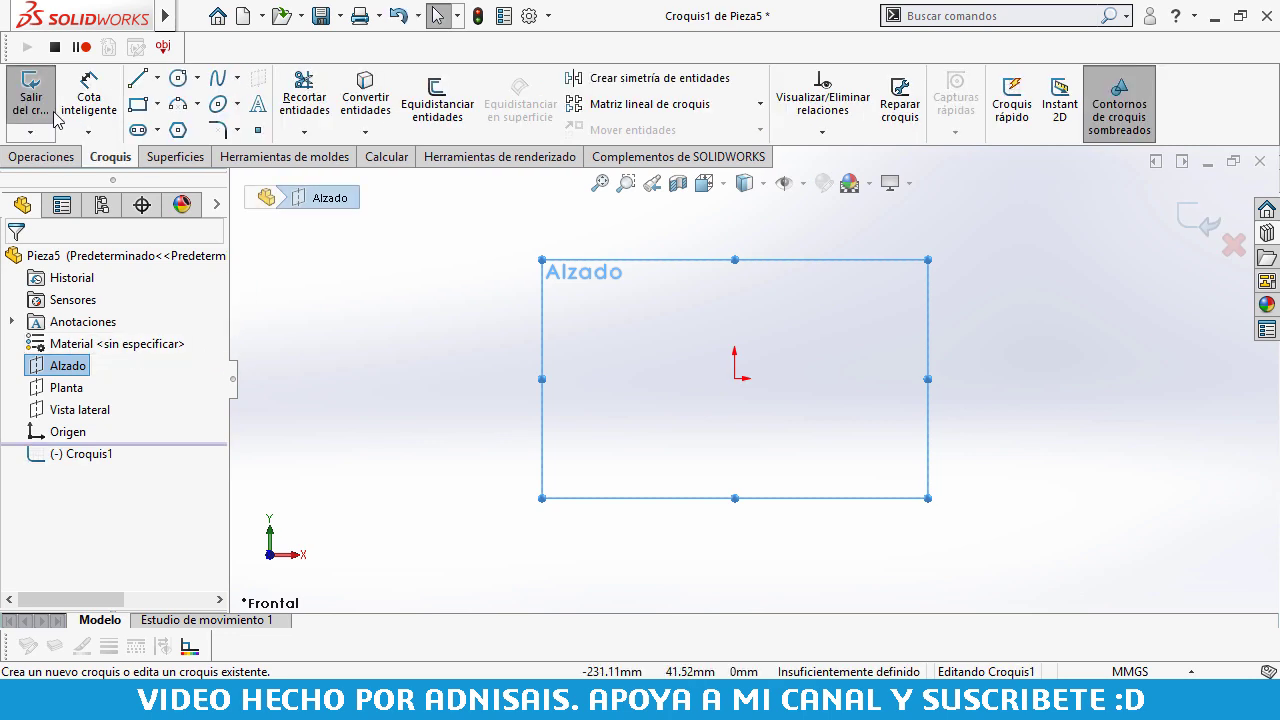
pyautogui.click(178, 131)
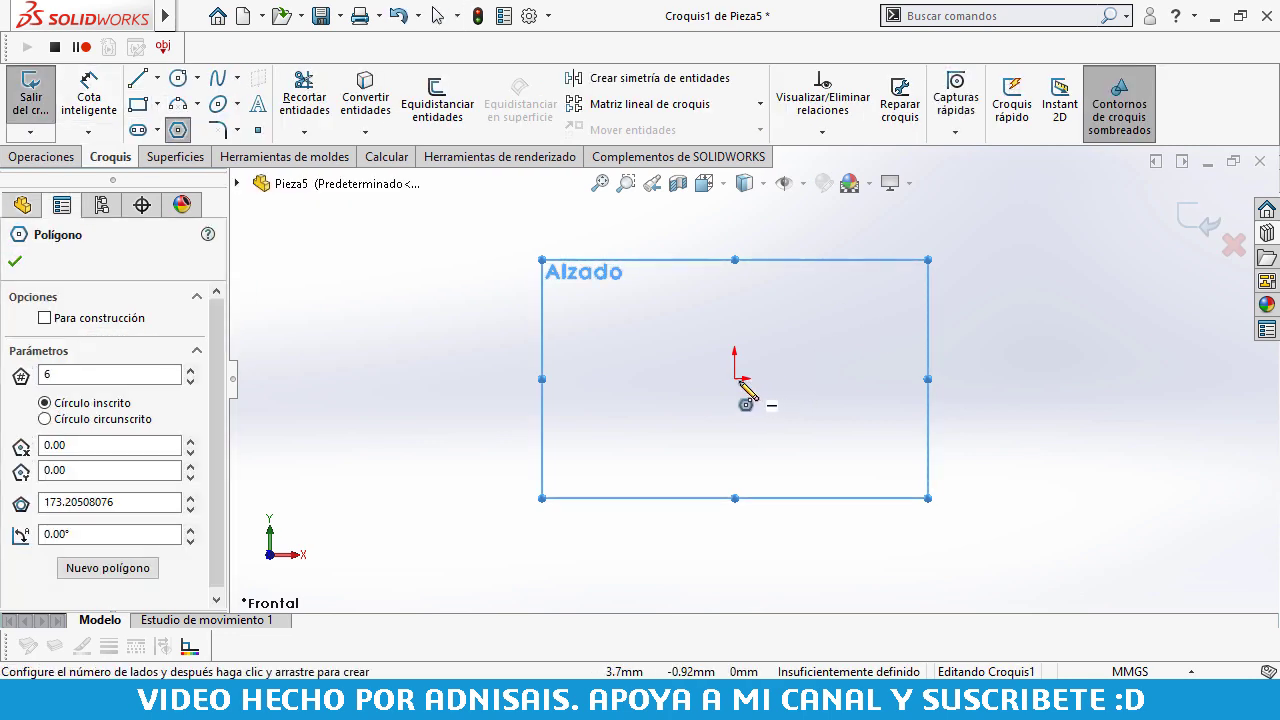
pyautogui.click(736, 378)
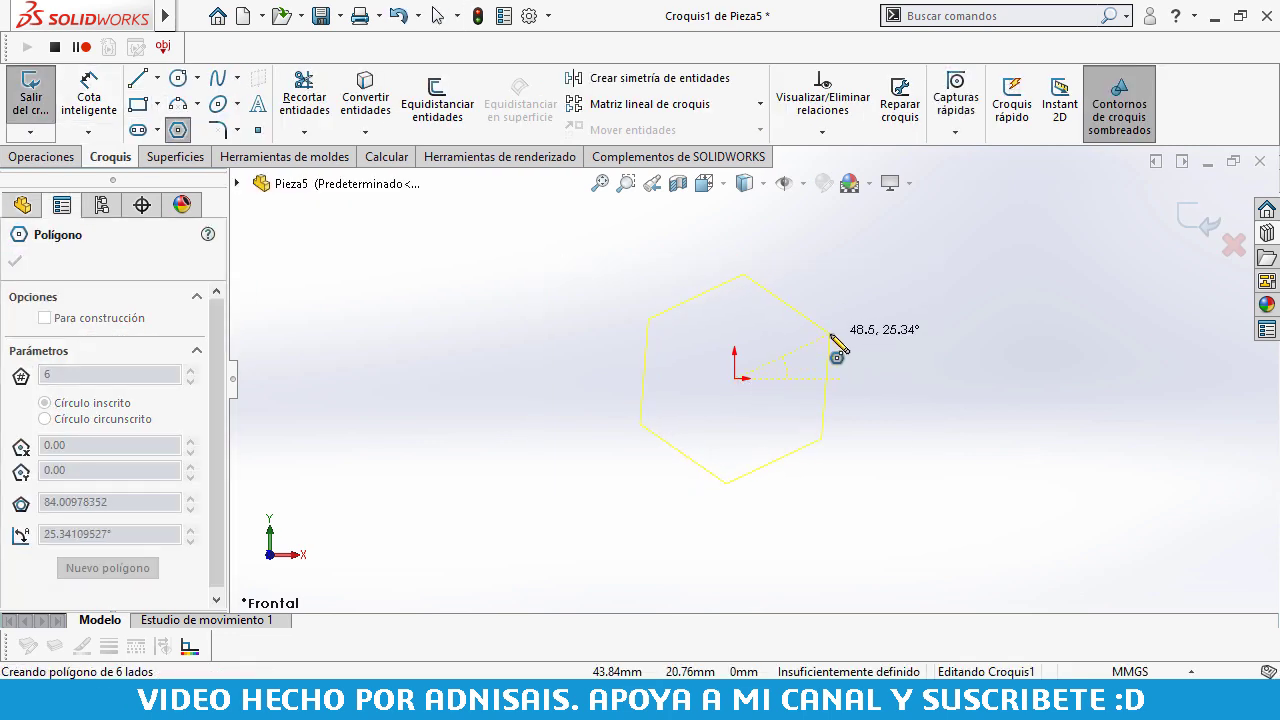
pyautogui.click(820, 374)
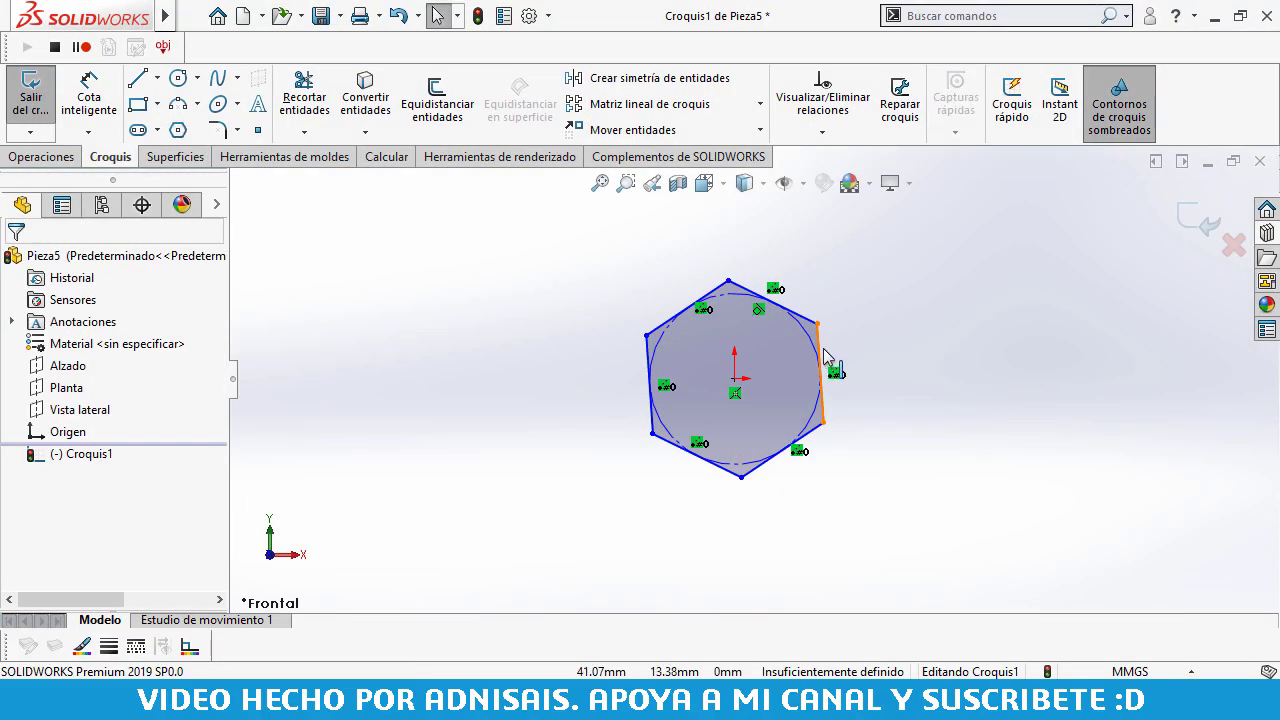
pyautogui.press('Escape')
# - Make the hexagon's right edge vertical and dimension its inscribed circle Ø10
pyautogui.click(821, 372)
pyautogui.click(906, 259)
pyautogui.click(591, 306)
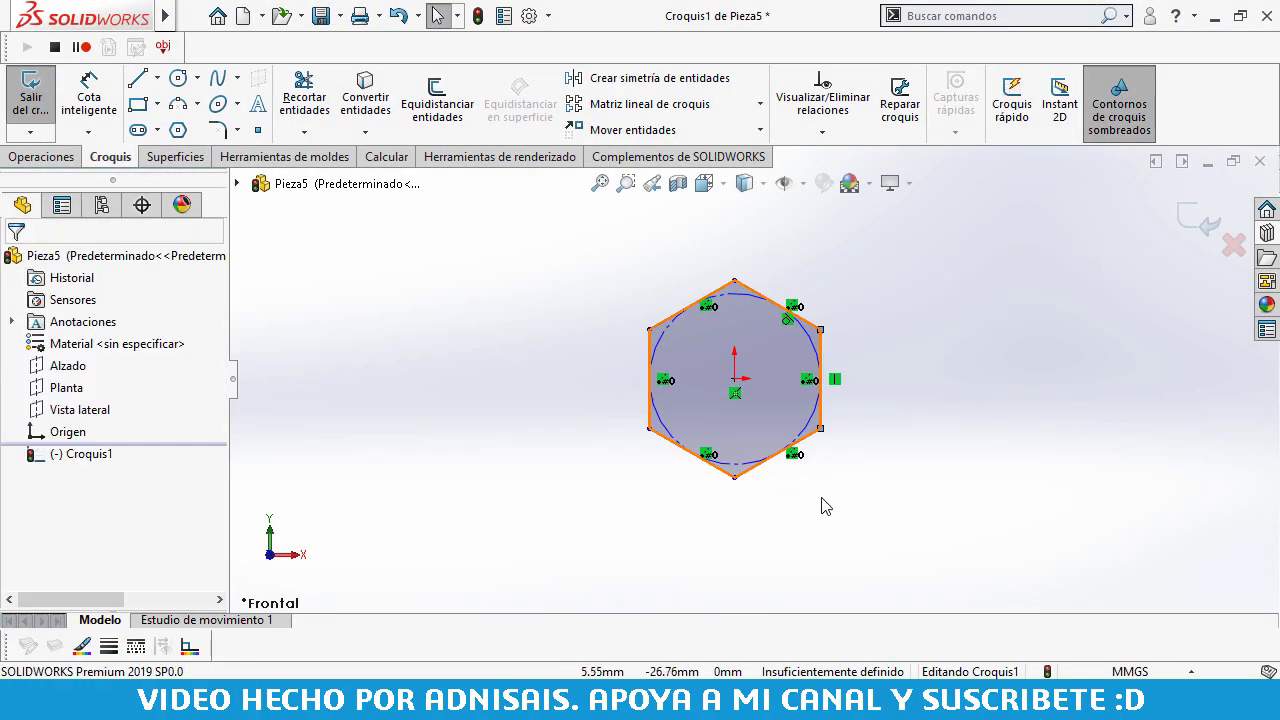
pyautogui.moveTo(951, 500); pyautogui.dragTo(812, 347, button='right')
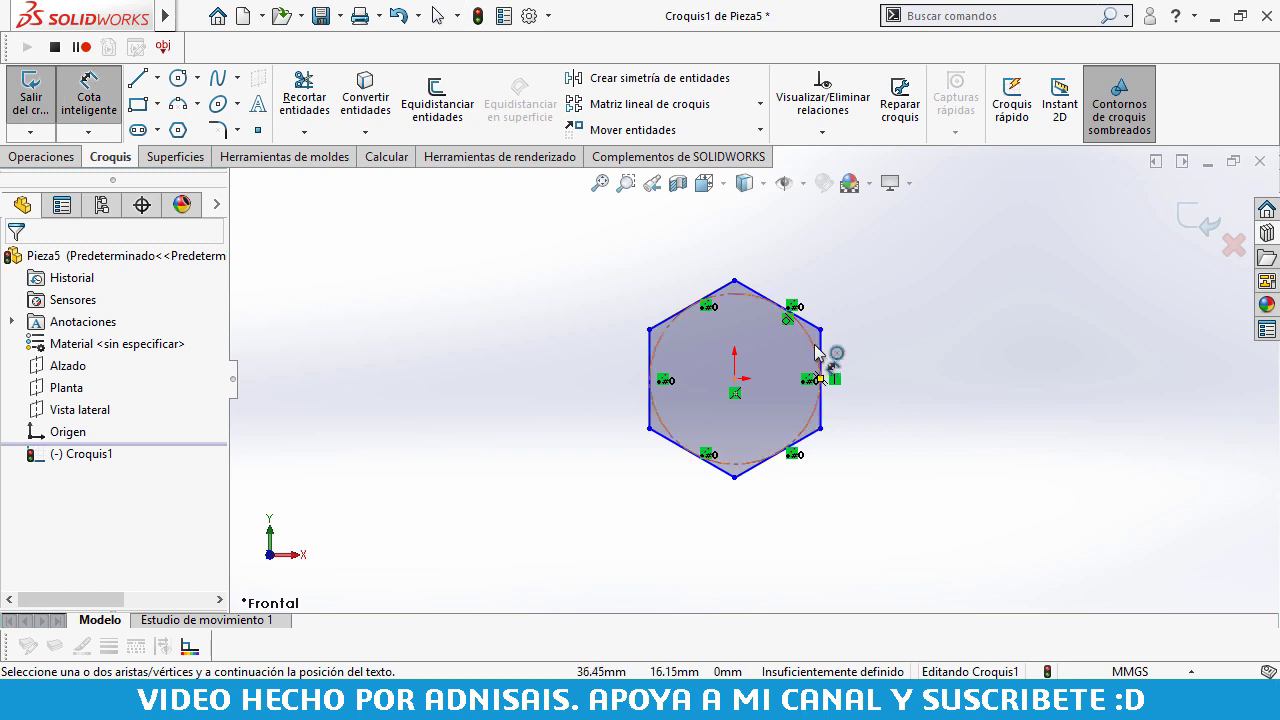
pyautogui.click(814, 346)
pyautogui.click(905, 410)
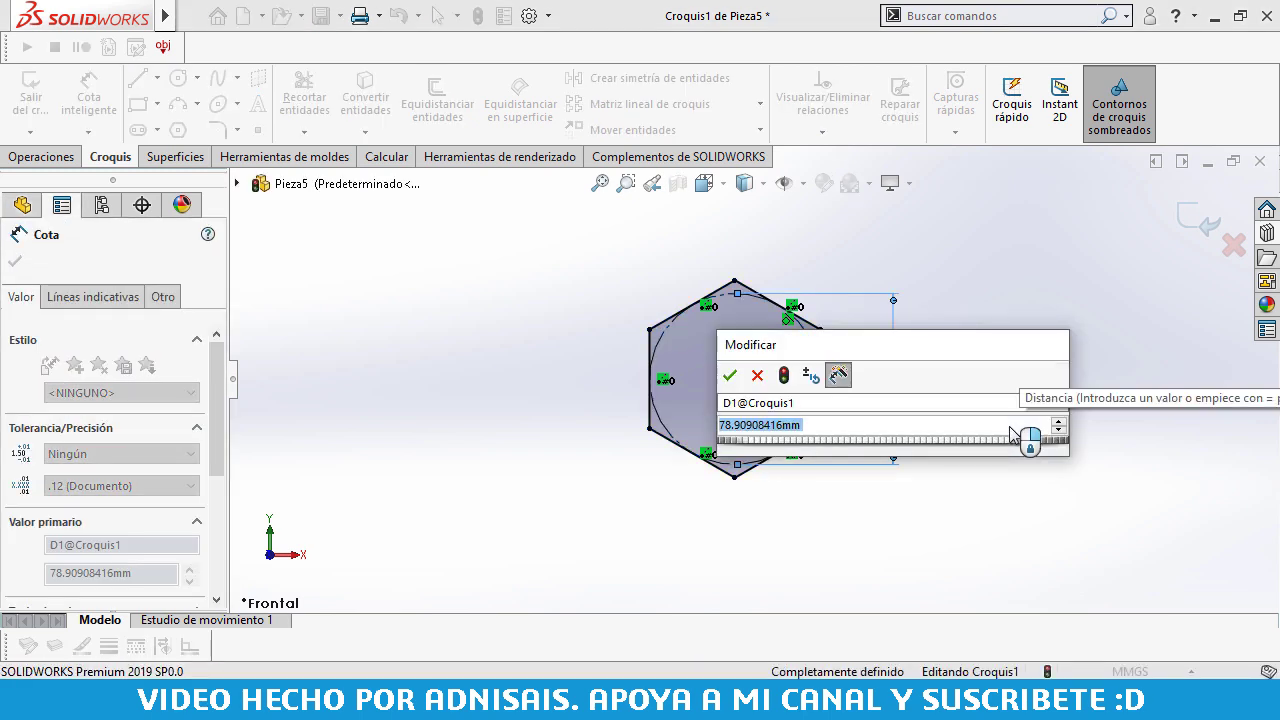
pyautogui.write('10')
pyautogui.press('Return')
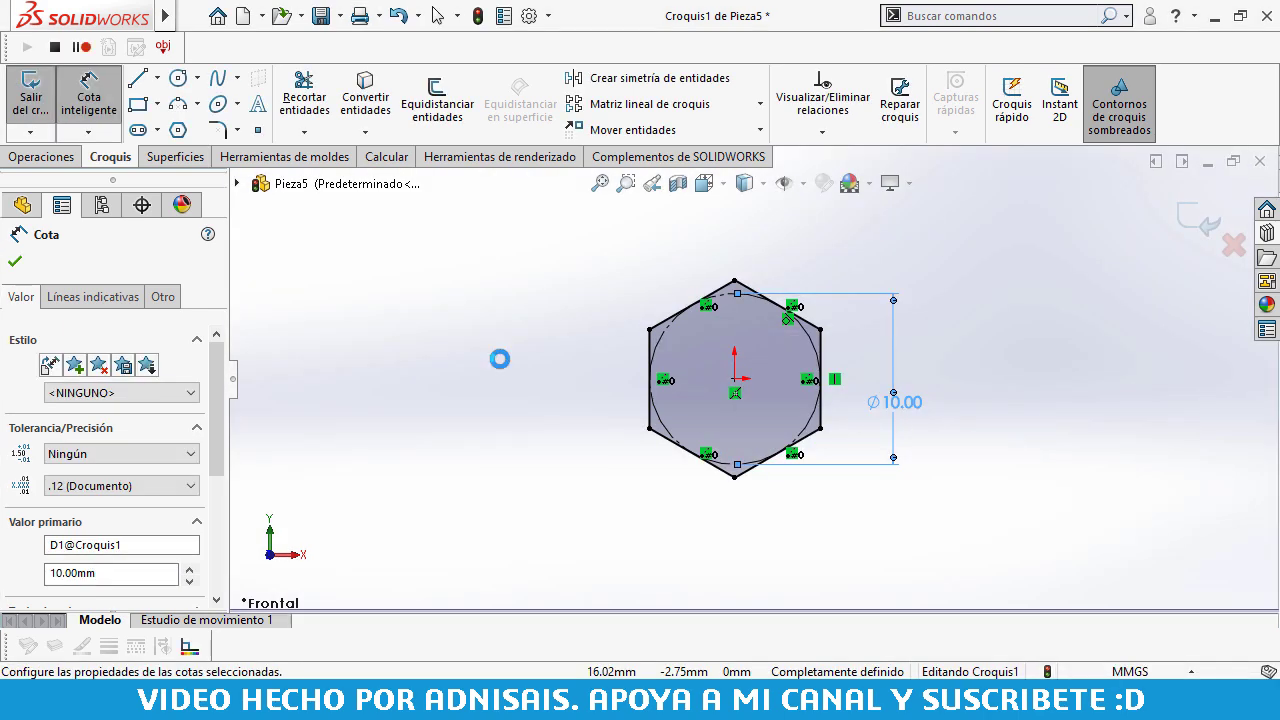
# - Extrude the hexagon sketch 5 mm into the Saliente-Extruir1 head
pyautogui.click(41, 156)
pyautogui.click(44, 100)
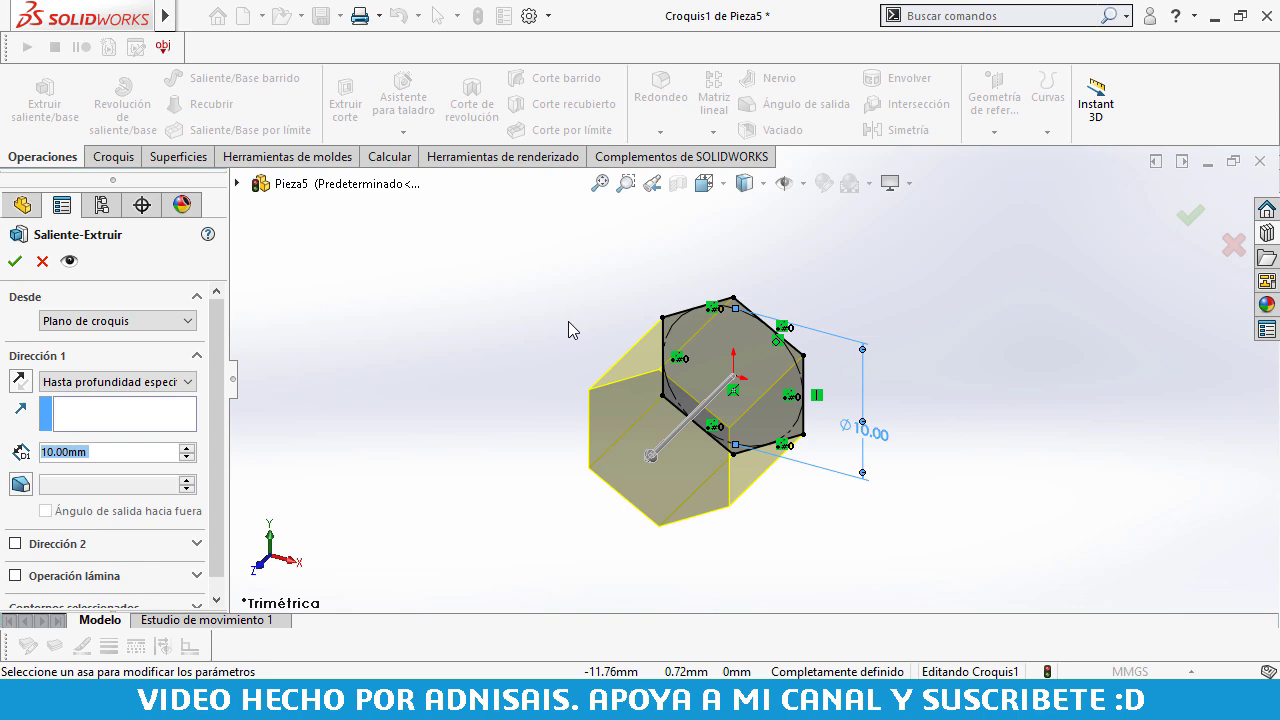
pyautogui.write('5')
pyautogui.press('Return')
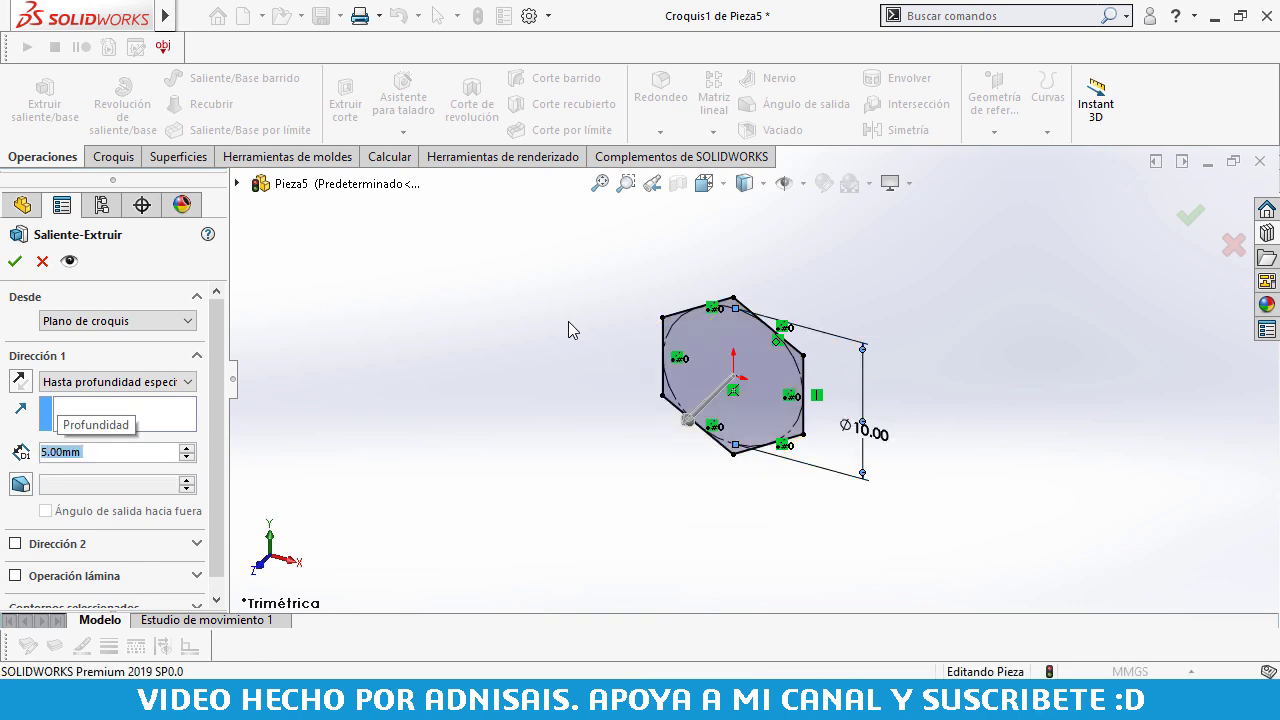
pyautogui.click(678, 400)
# - Sketch a circle centred at the origin on the hex head's front face and dimension it Ø8
pyautogui.click(767, 341)
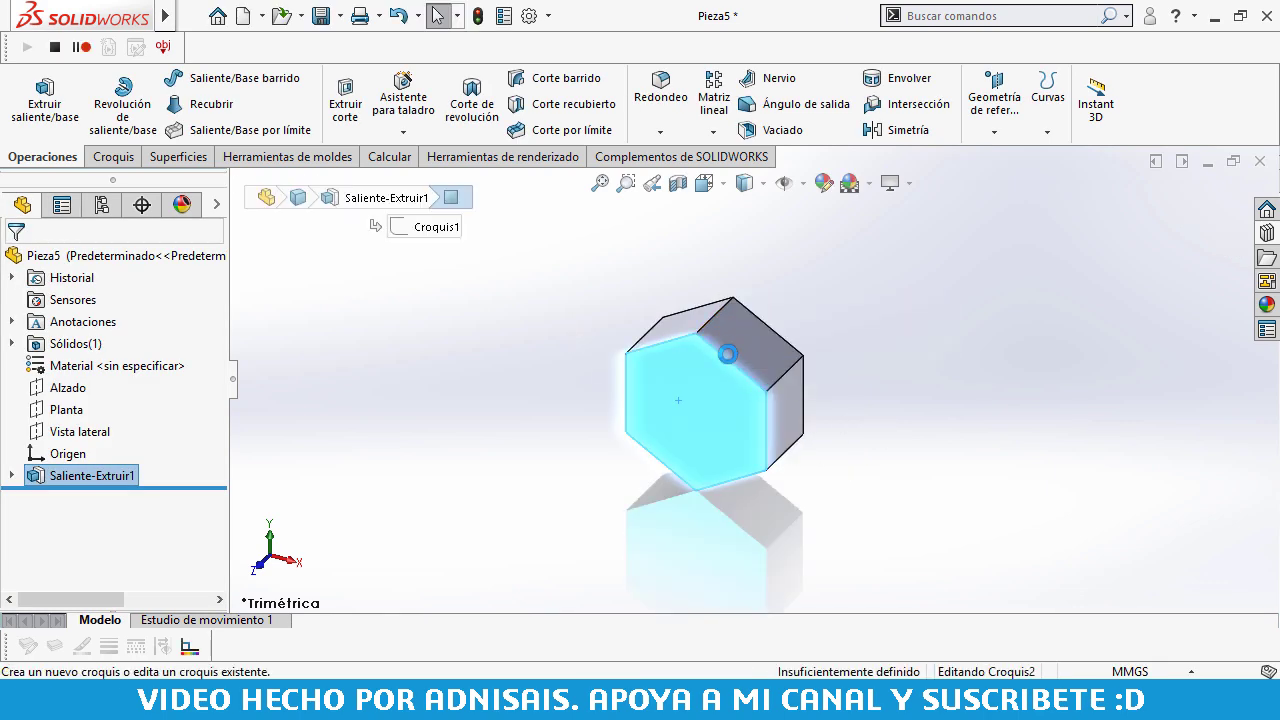
pyautogui.click(178, 79)
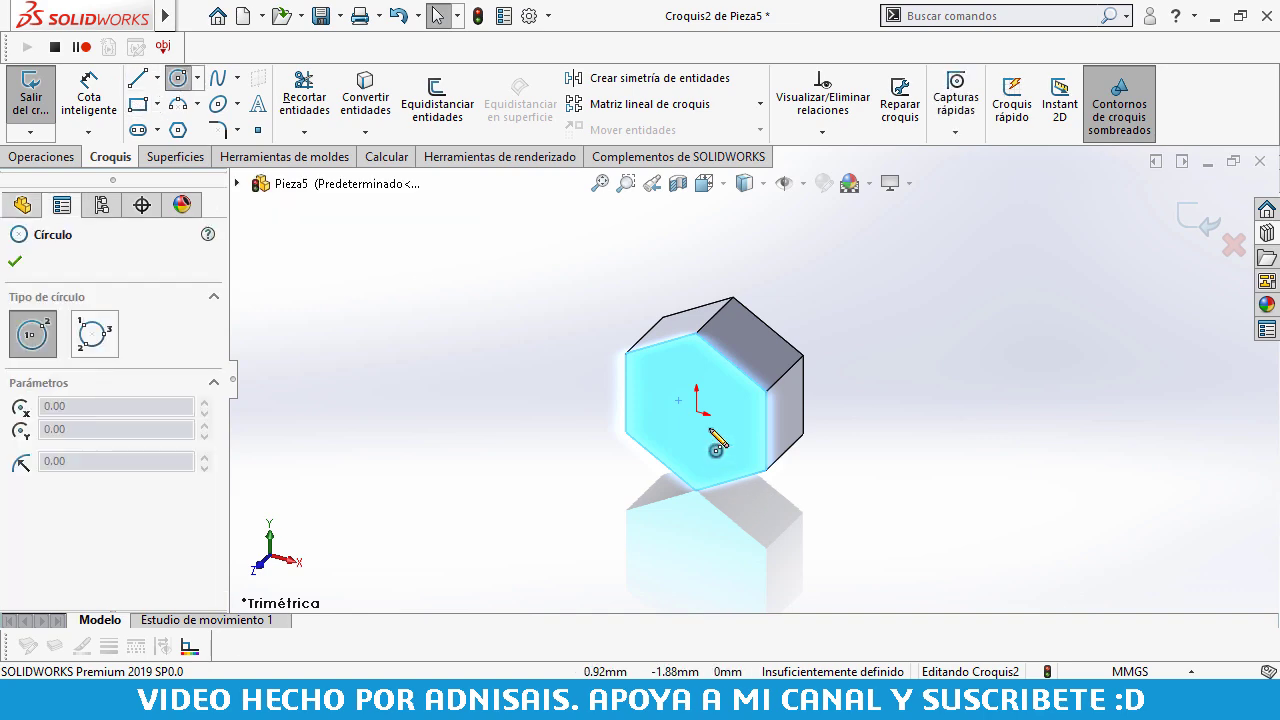
pyautogui.click(696, 411)
pyautogui.click(737, 412)
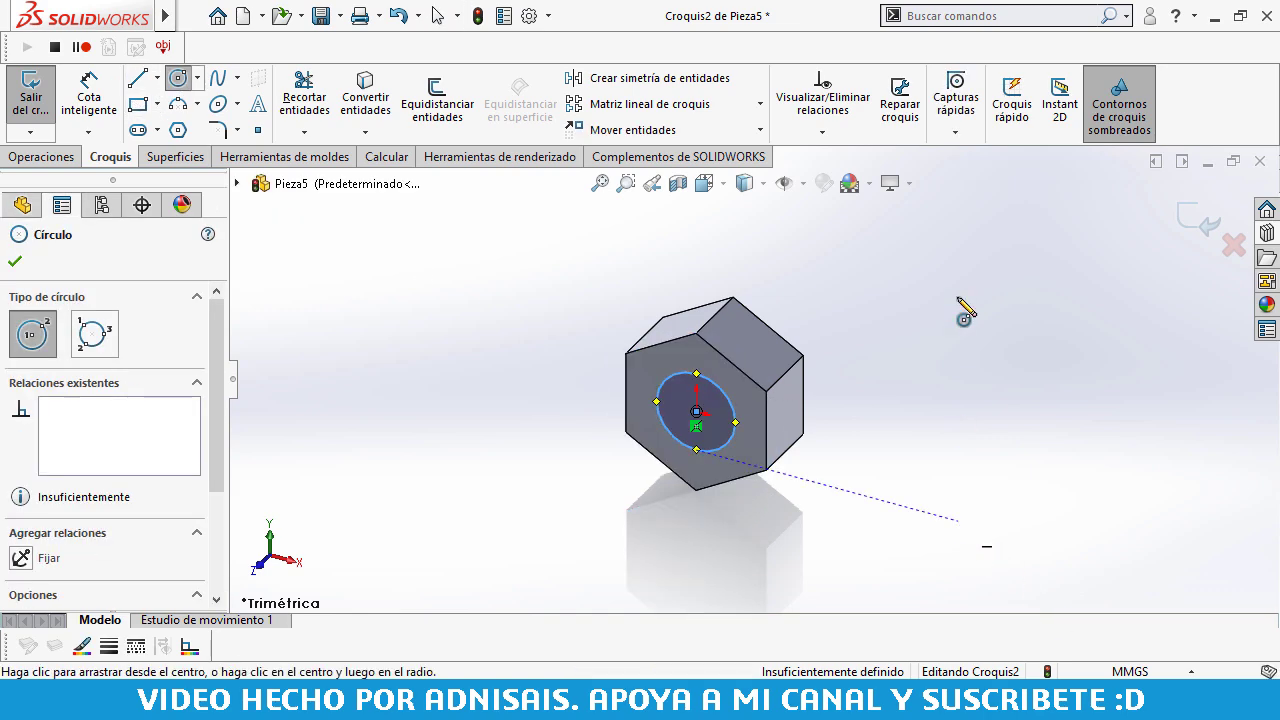
pyautogui.press('Escape')
pyautogui.press('d')
pyautogui.click(736, 421)
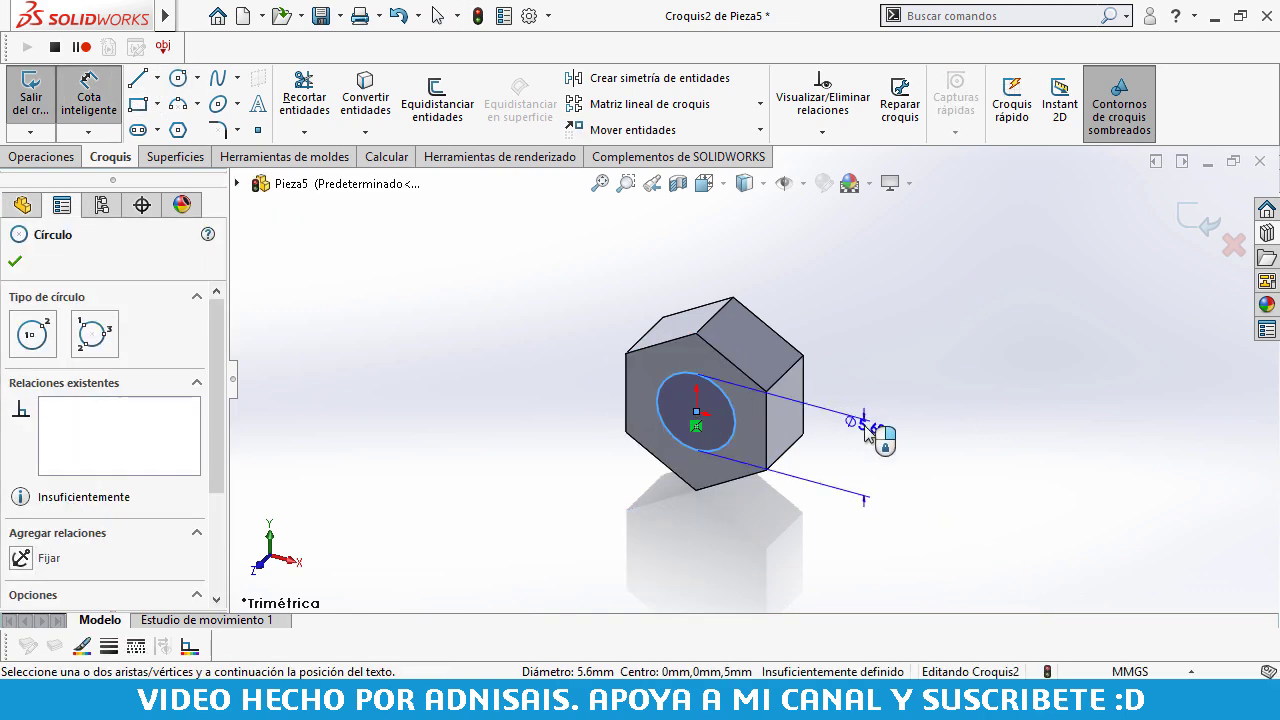
pyautogui.click(863, 500)
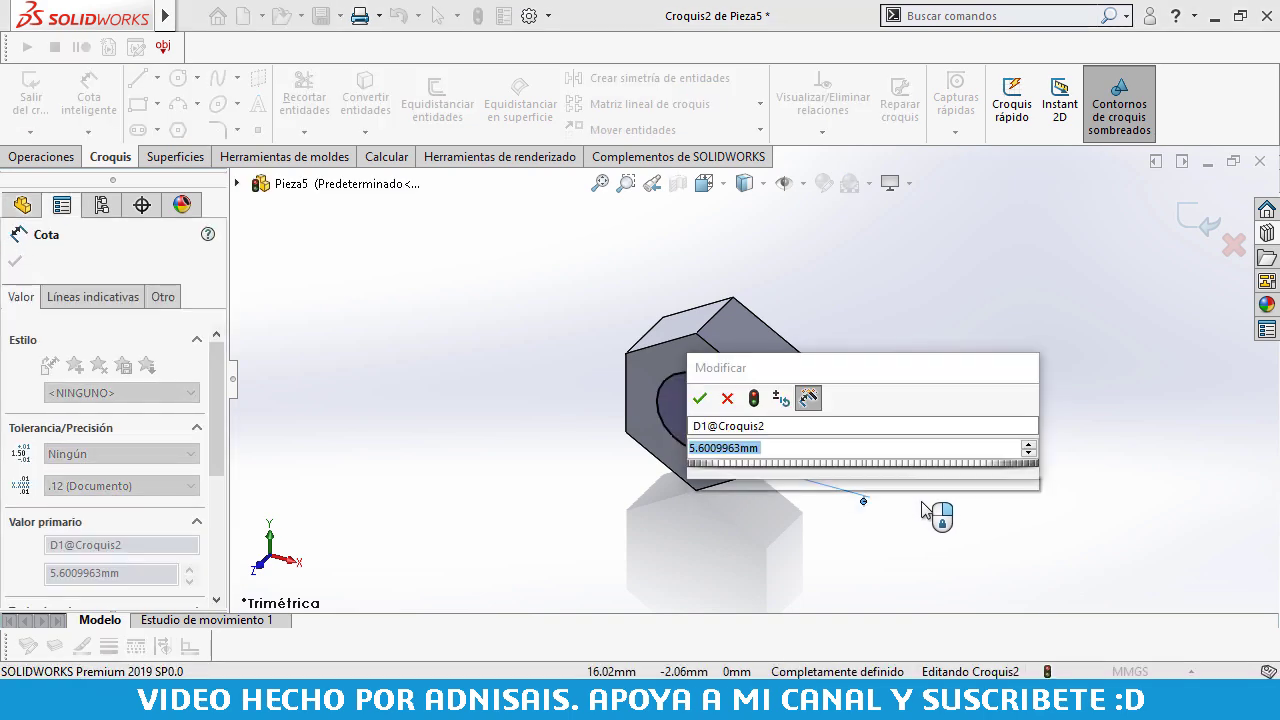
pyautogui.write('8')
pyautogui.press('Return')
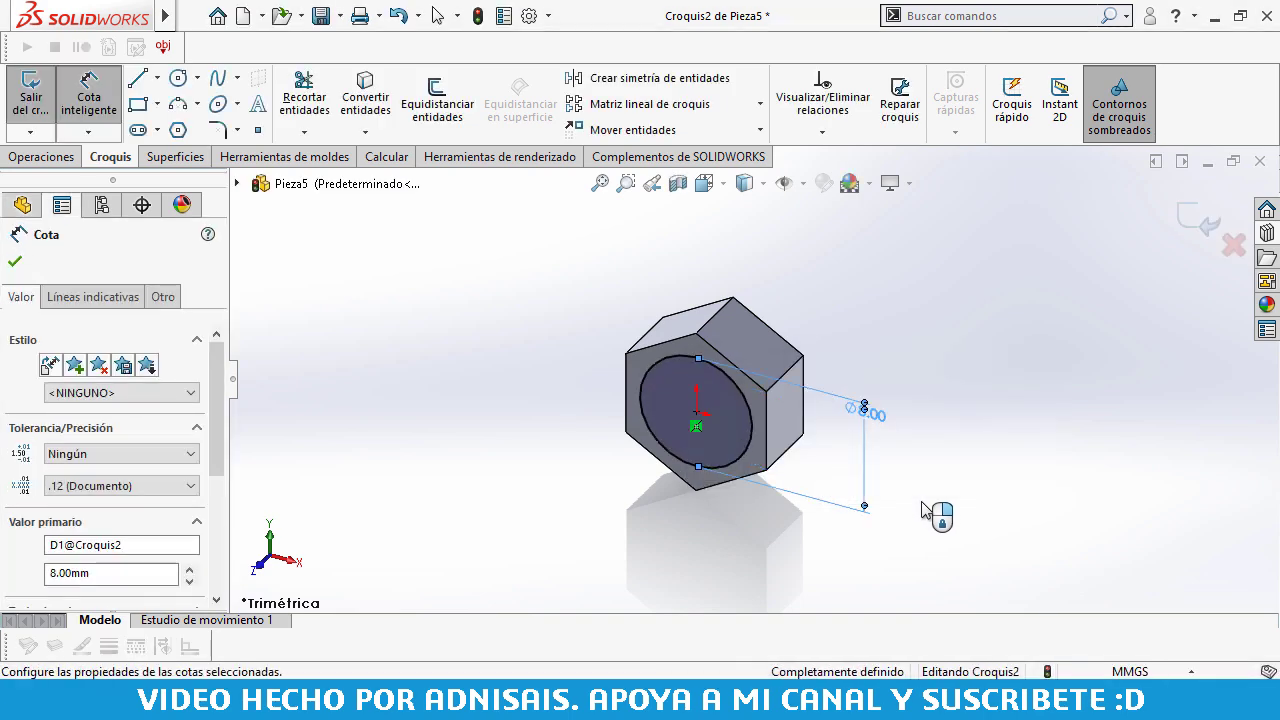
pyautogui.press('Escape')
# - Extrude the Ø8 circle 20 mm as Saliente-Extruir2 and orbit to view the shank
pyautogui.click(40, 157)
pyautogui.click(44, 100)
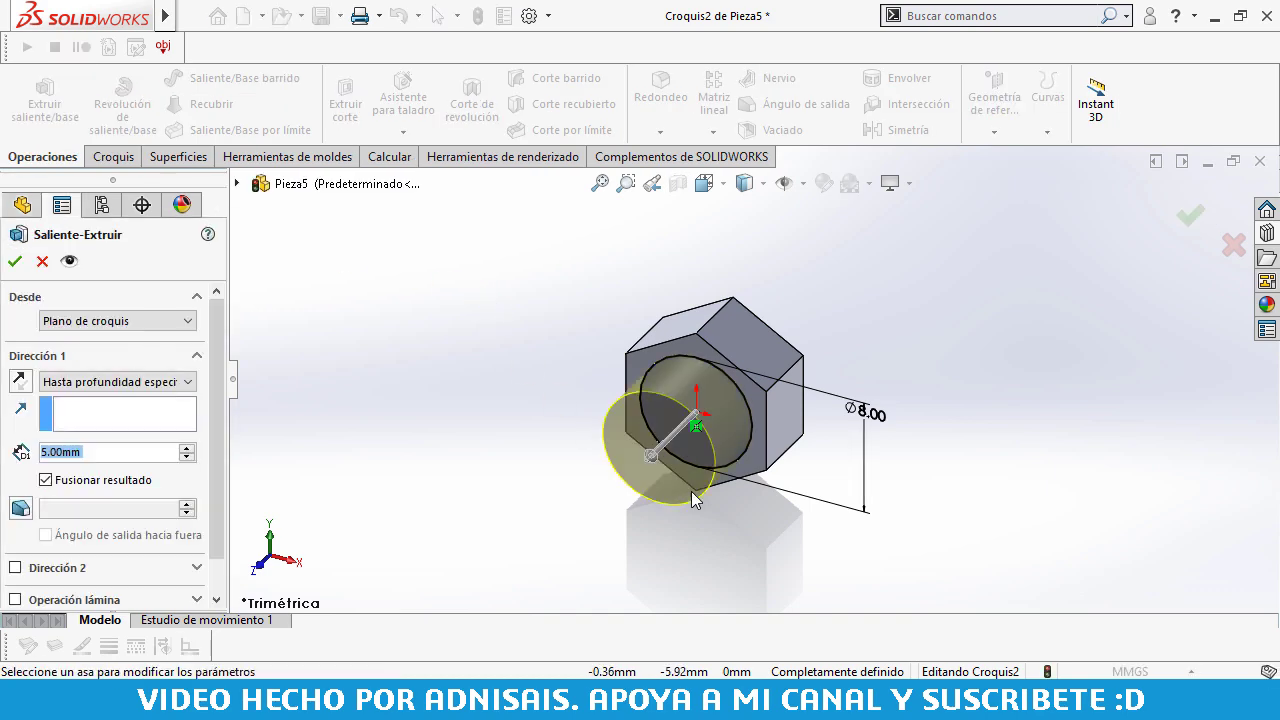
pyautogui.write('20')
pyautogui.press('Return')
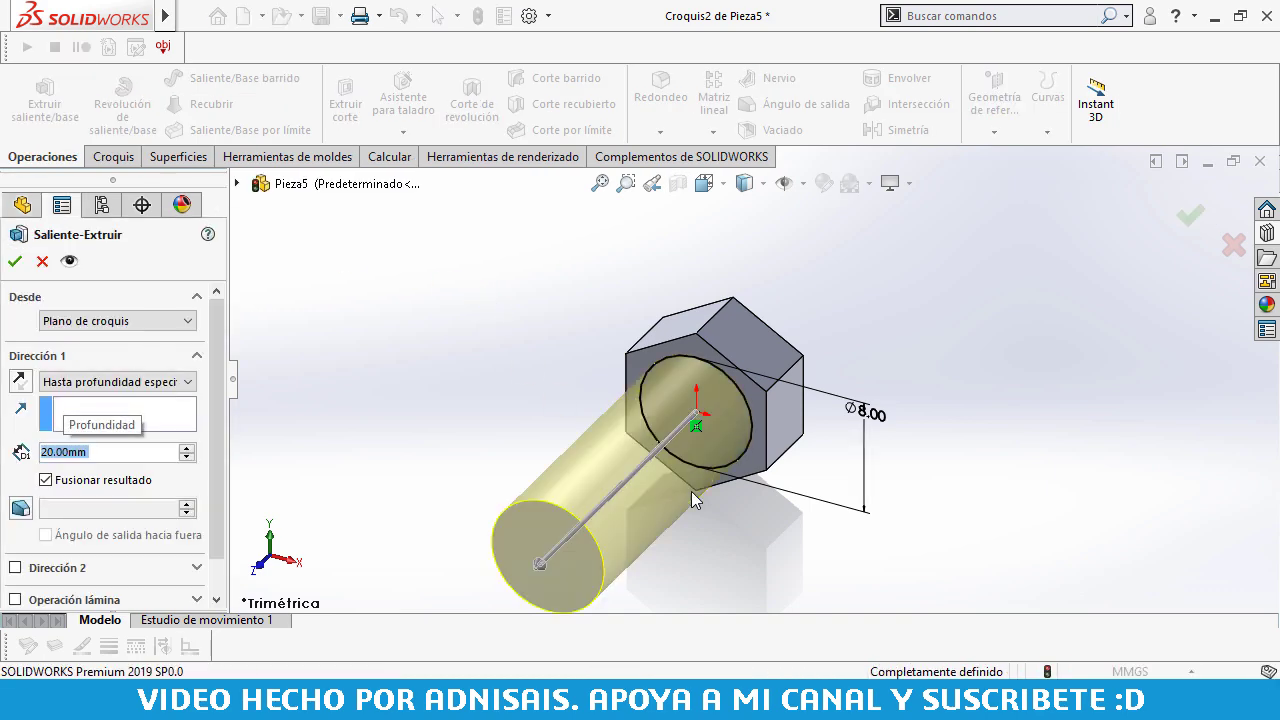
pyautogui.moveTo(666, 427)
pyautogui.mouseDown(button='middle')
pyautogui.moveTo(631, 442)
pyautogui.moveTo(660, 470)
pyautogui.moveTo(726, 471)
pyautogui.moveTo(494, 401)
pyautogui.mouseUp(button='middle')
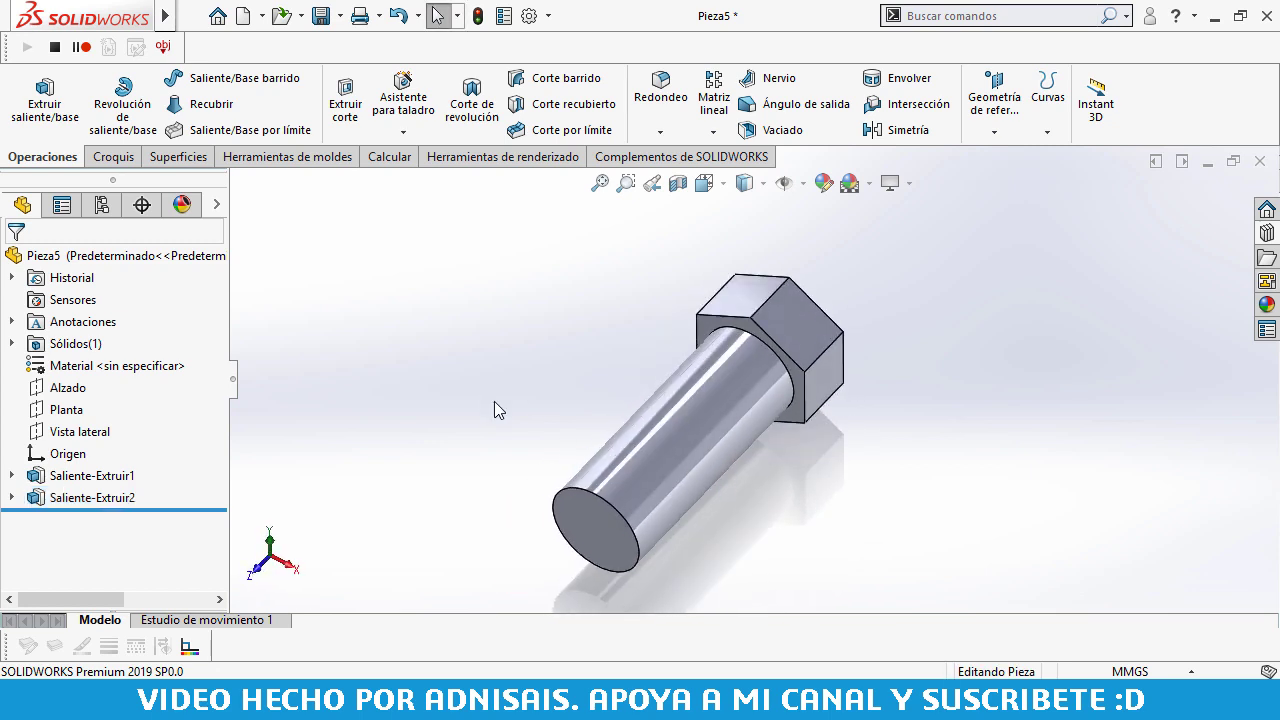
# - Add Rosca1, an extruded M10x1.0 thread 10 mm long, on the shank's end edge
pyautogui.click(1029, 16)
pyautogui.write('ro')
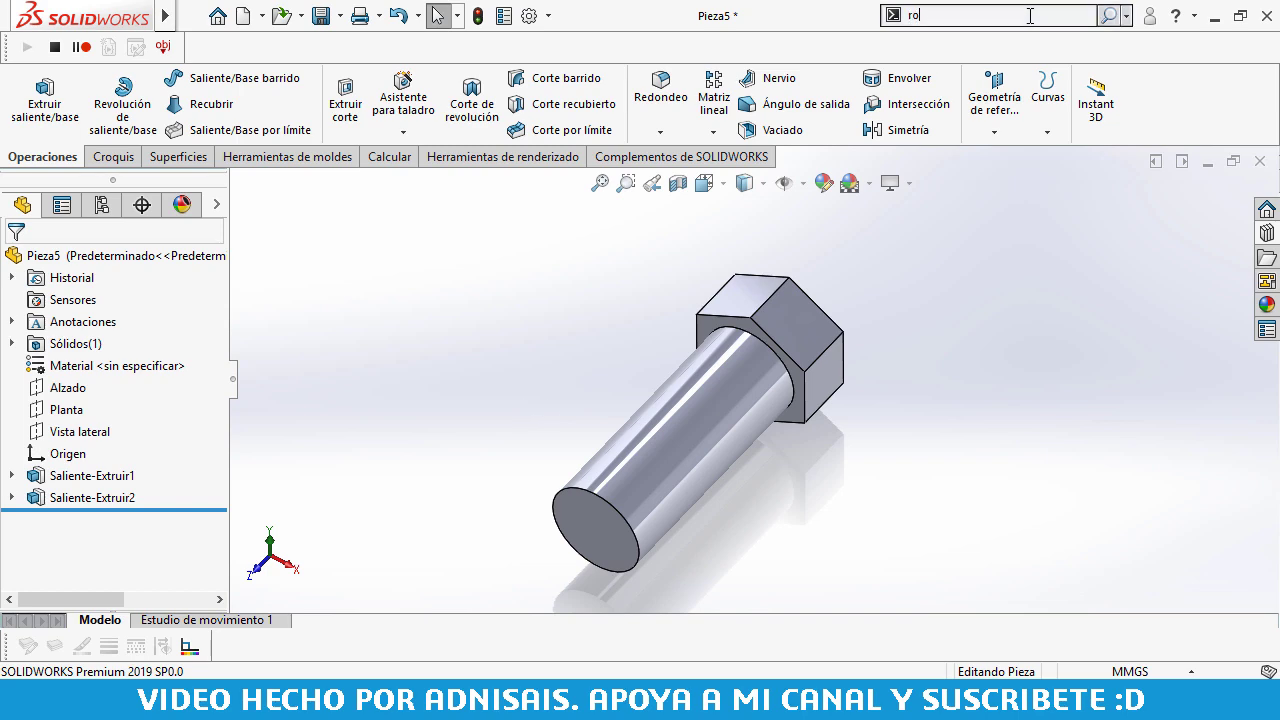
pyautogui.write('sc')
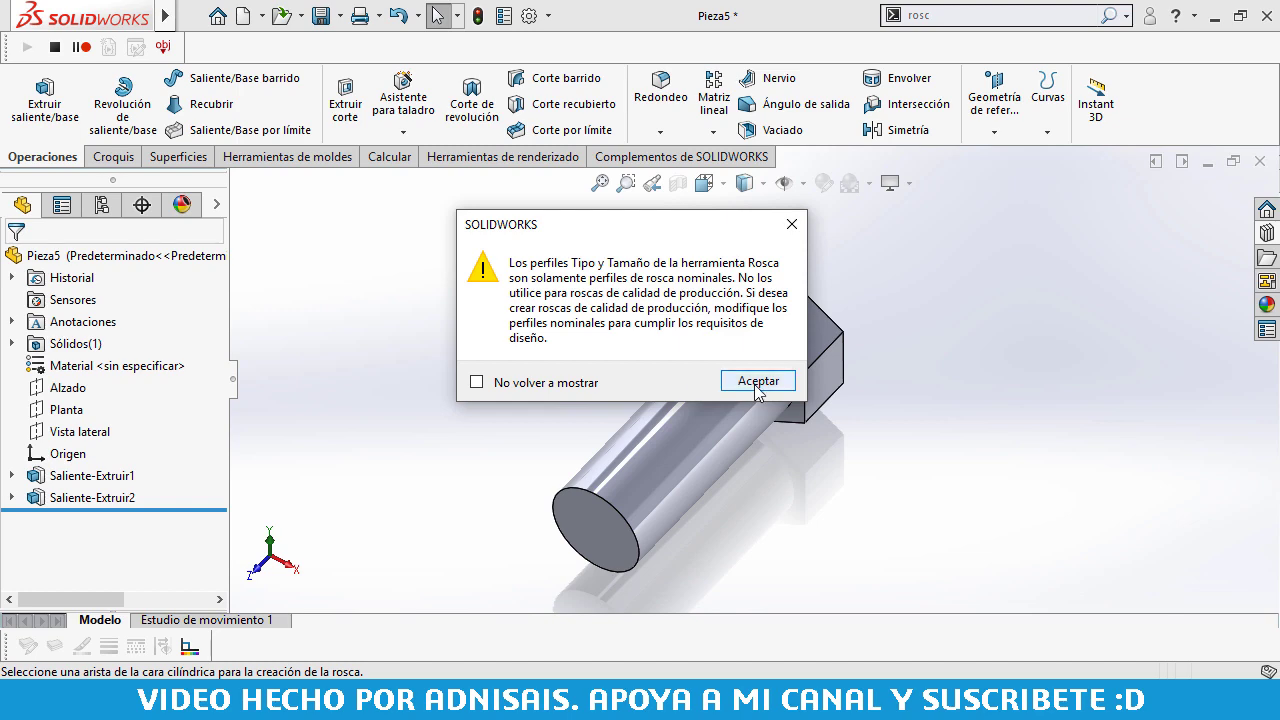
pyautogui.click(757, 383)
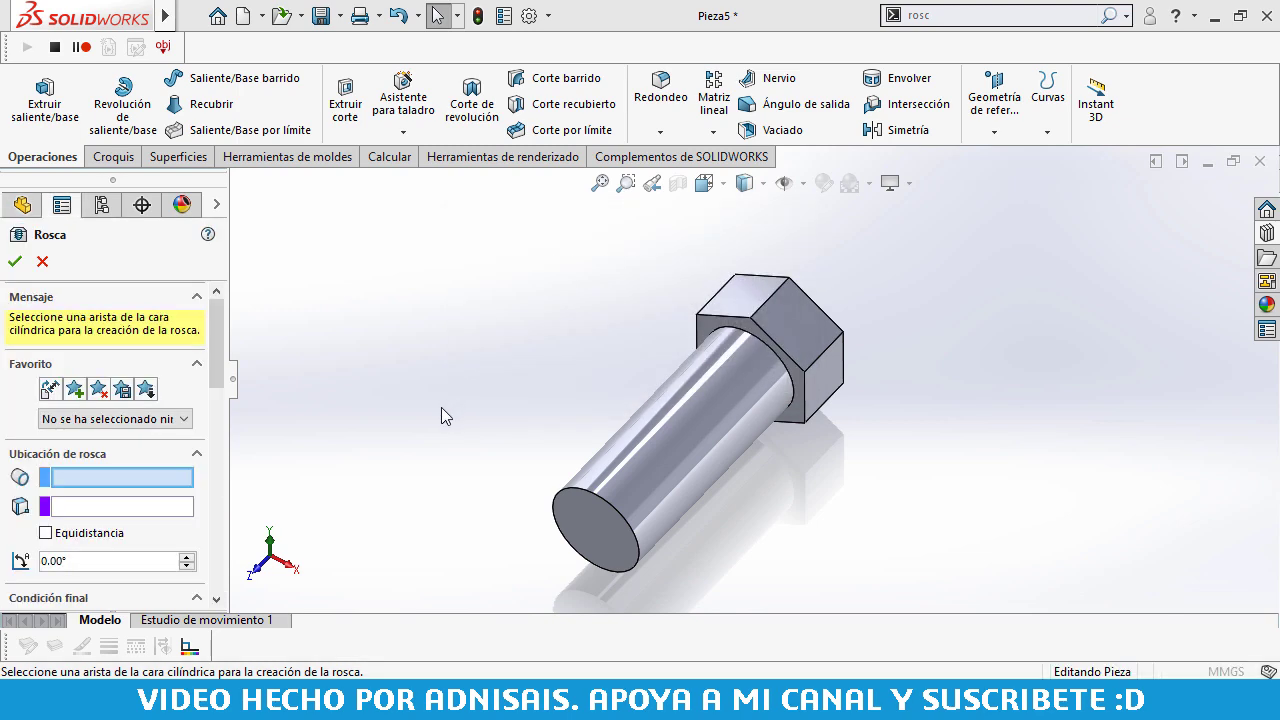
pyautogui.click(575, 484)
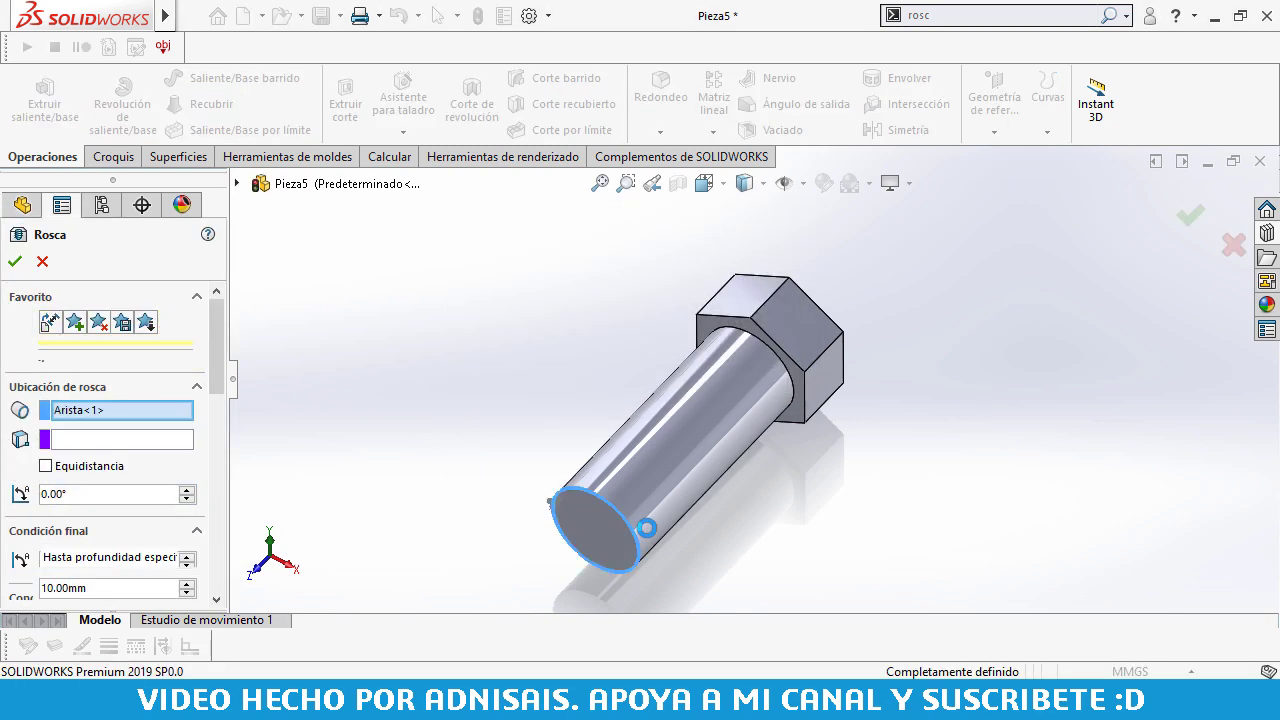
pyautogui.click(14, 262)
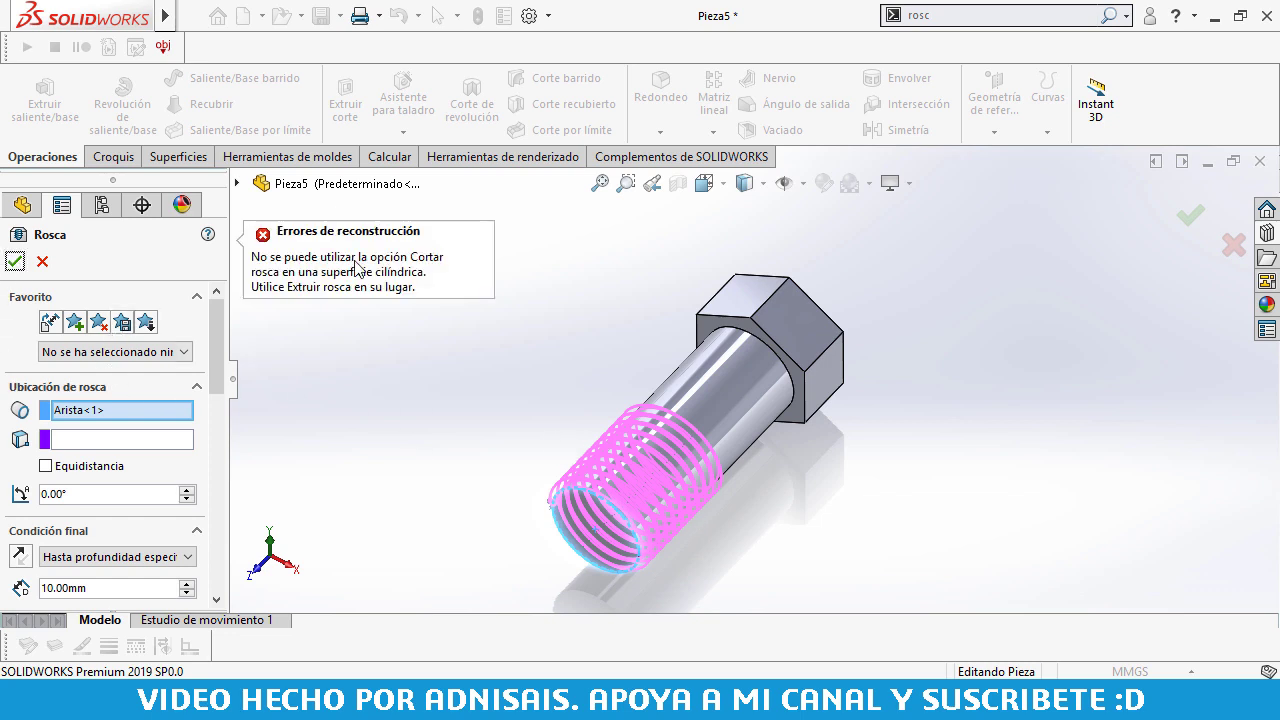
pyautogui.moveTo(218, 315); pyautogui.dragTo(221, 385)
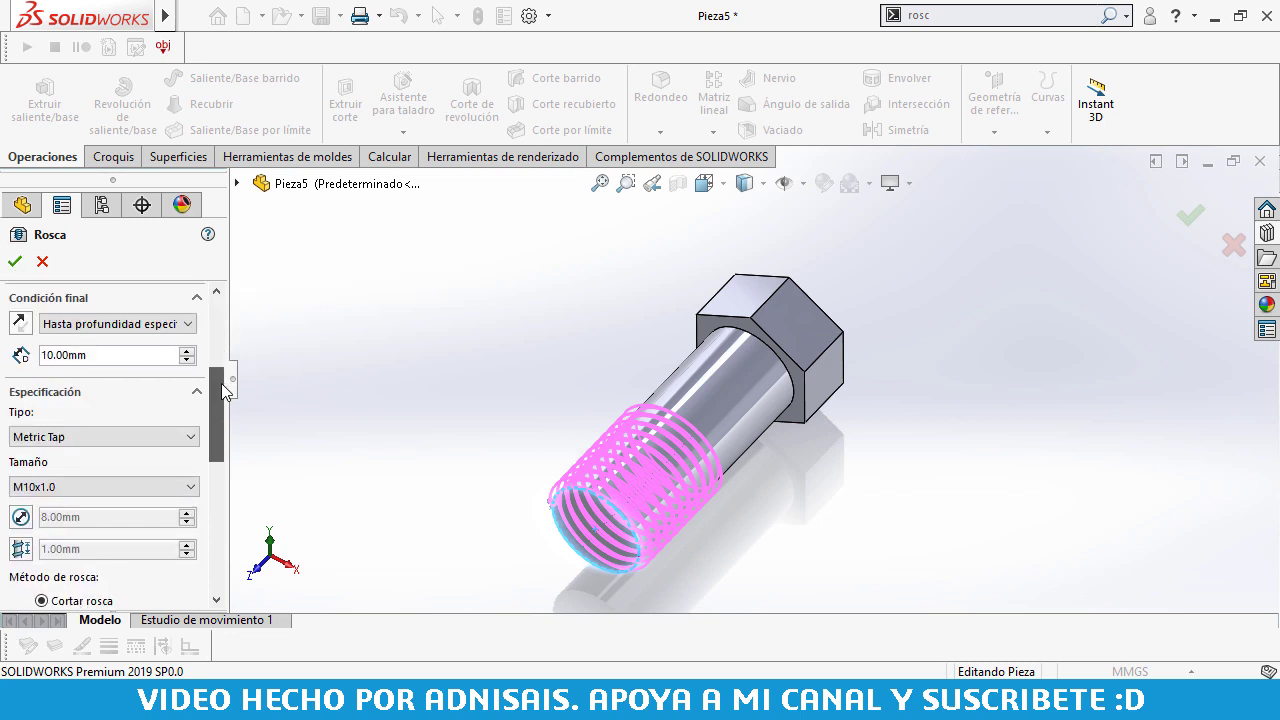
pyautogui.scroll(-3, 24, 466)
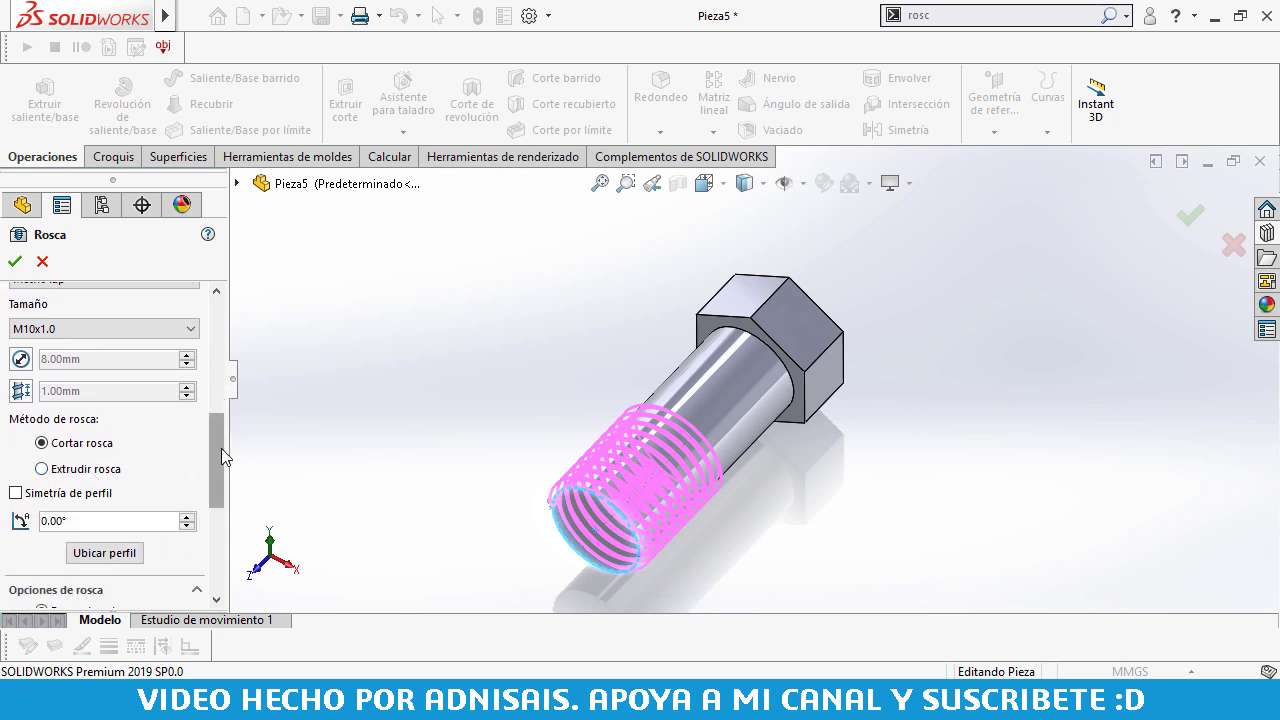
pyautogui.moveTo(221, 448)
pyautogui.mouseDown()
pyautogui.moveTo(223, 339)
pyautogui.moveTo(218, 466)
pyautogui.mouseUp()
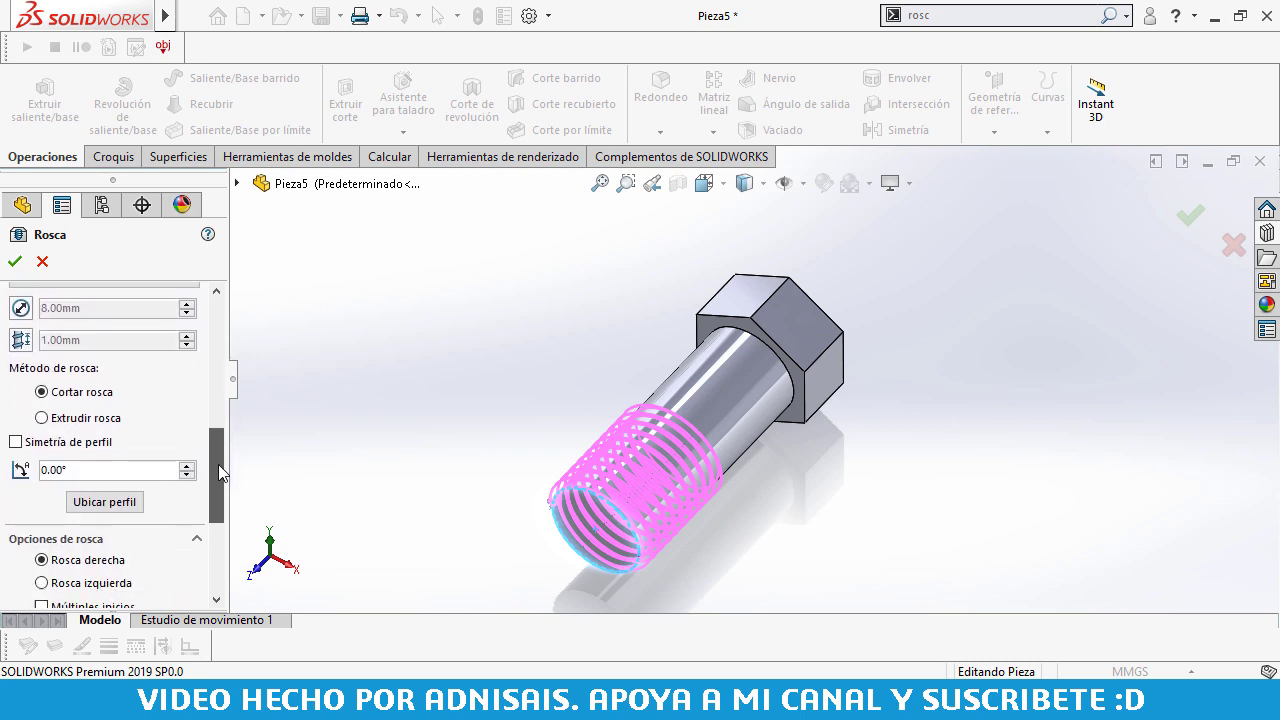
pyautogui.click(63, 410)
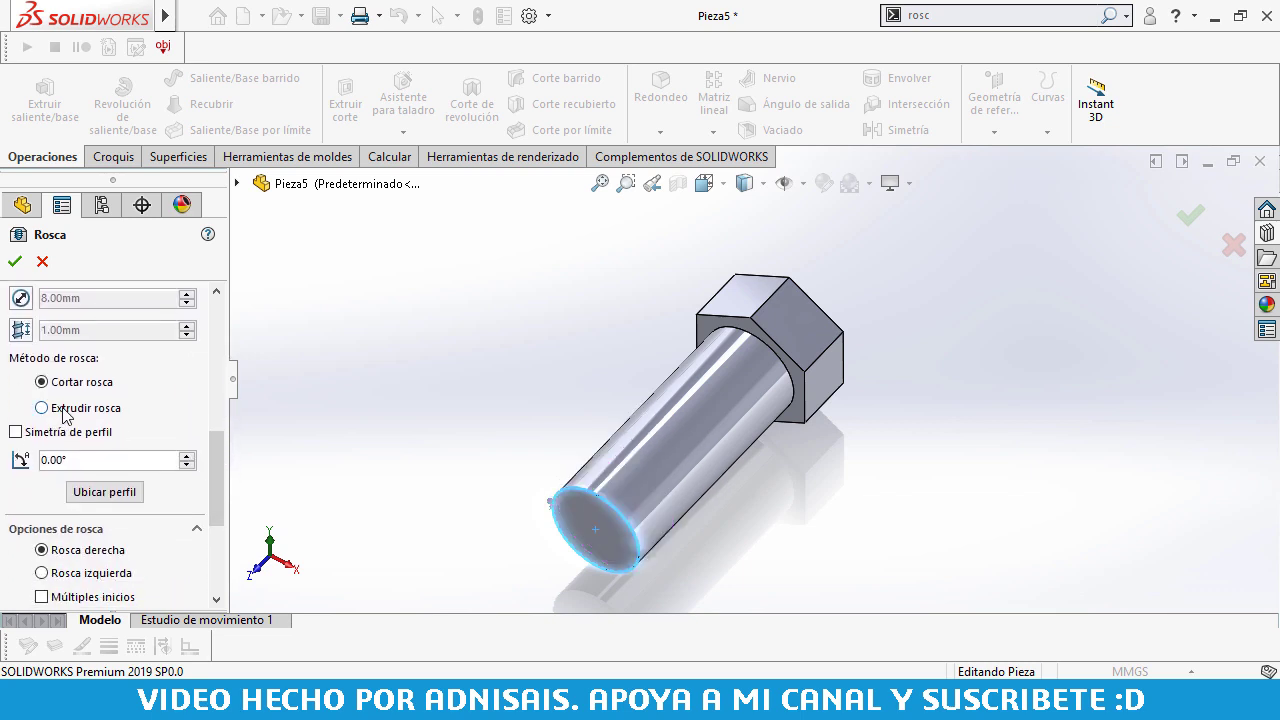
pyautogui.click(14, 262)
# - Orbit and zoom around the bolt to inspect the new threads
pyautogui.moveTo(602, 479)
pyautogui.mouseDown(button='middle')
pyautogui.moveTo(557, 440)
pyautogui.moveTo(755, 515)
pyautogui.mouseUp(button='middle')
pyautogui.scroll(-5, 755, 515)
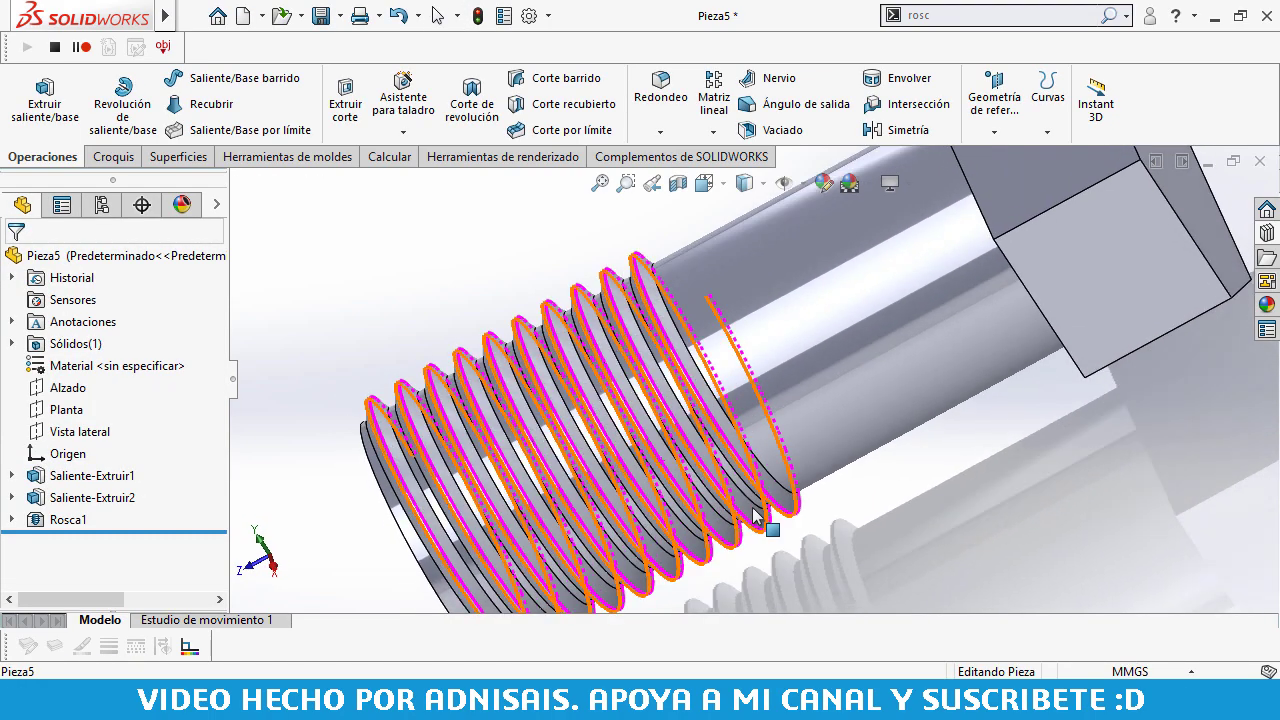
pyautogui.scroll(5, 885, 492)
pyautogui.moveTo(823, 482)
pyautogui.mouseDown(button='middle')
pyautogui.moveTo(843, 470)
pyautogui.moveTo(824, 446)
pyautogui.moveTo(894, 429)
pyautogui.moveTo(827, 422)
pyautogui.mouseUp(button='middle')
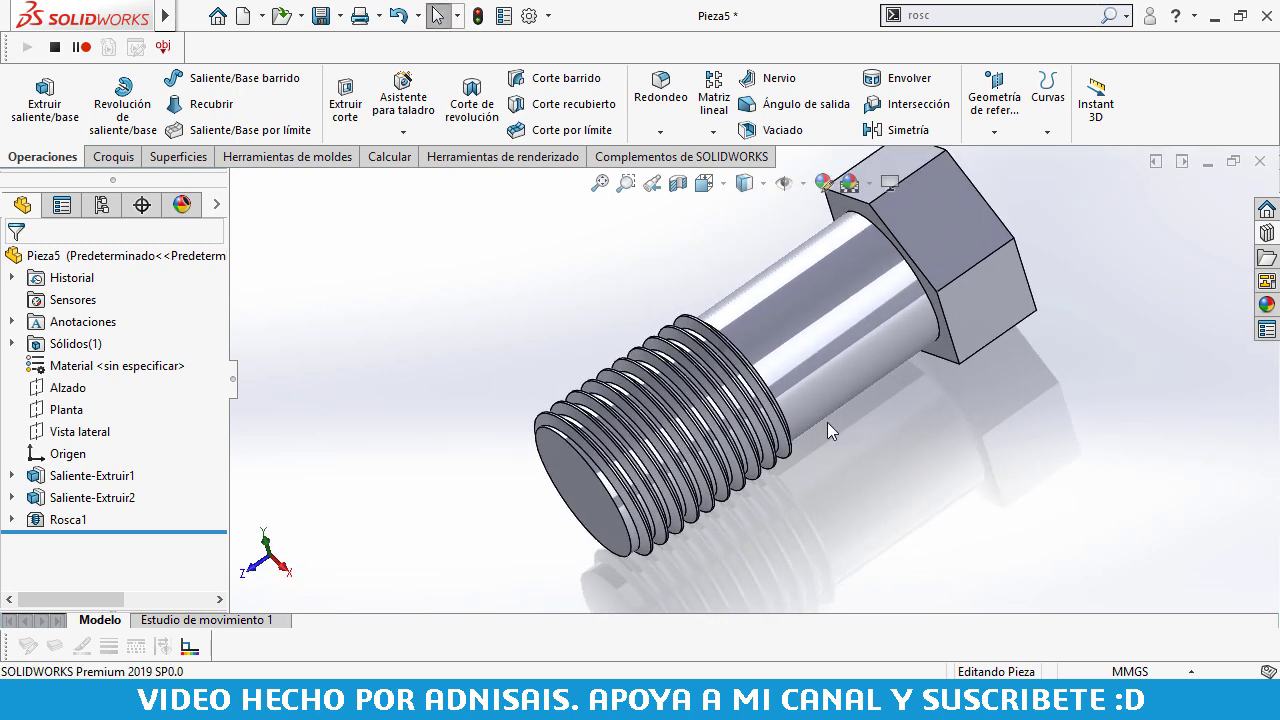
pyautogui.scroll(3, 787, 369)
pyautogui.scroll(2, 952, 310)
pyautogui.scroll(-2, 908, 335)
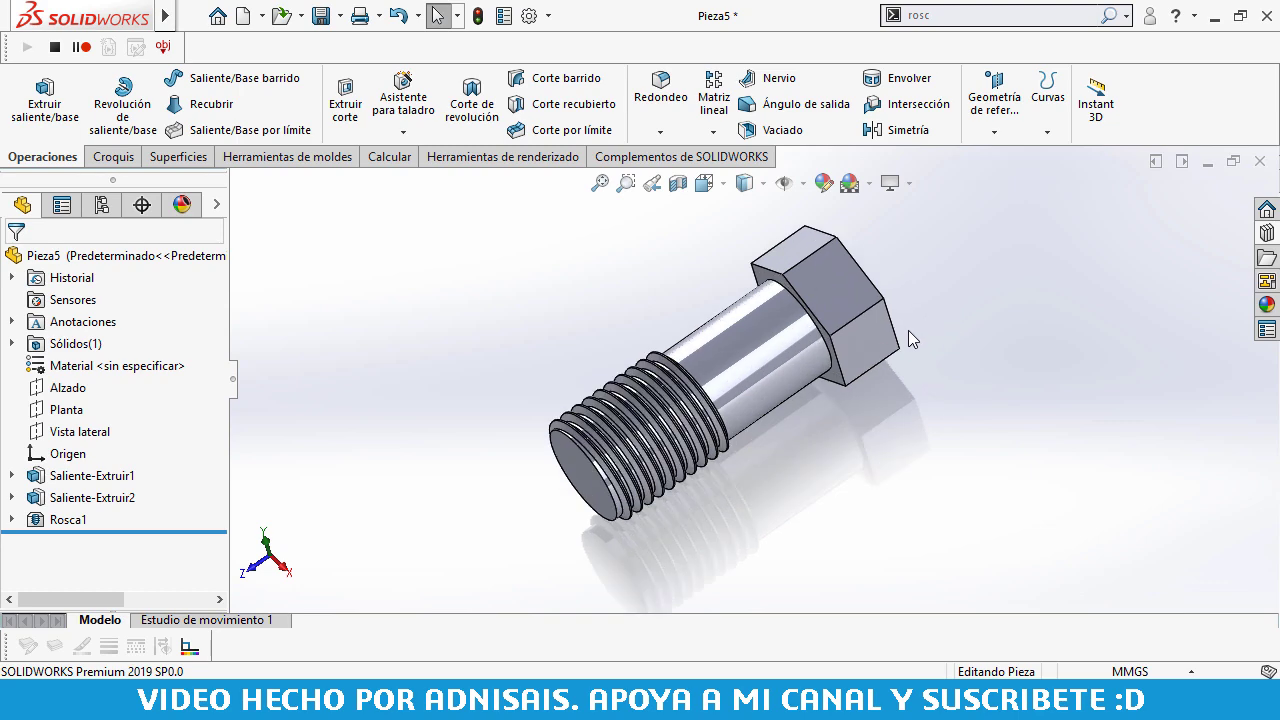
pyautogui.moveTo(908, 337); pyautogui.dragTo(915, 335, button='middle')
pyautogui.scroll(-2, 830, 295)
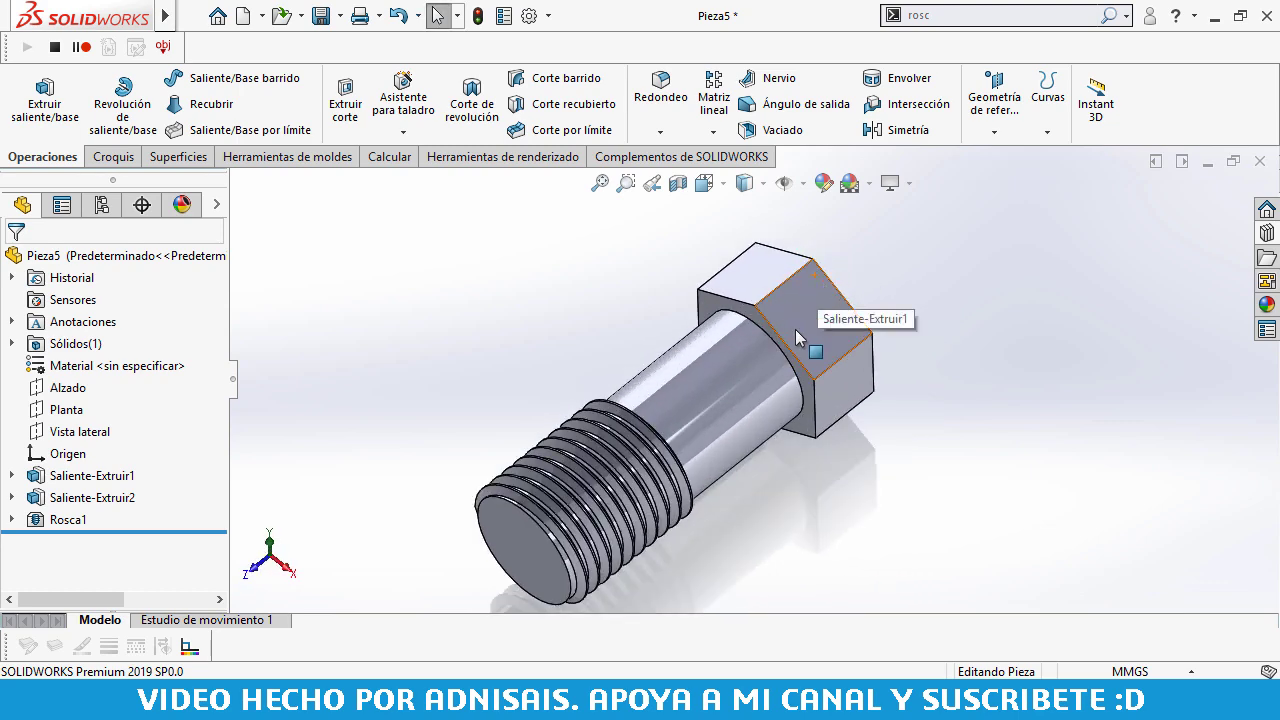
# - Stop the macro and save it as Tornillito.swp on the Escritorio
pyautogui.click(56, 48)
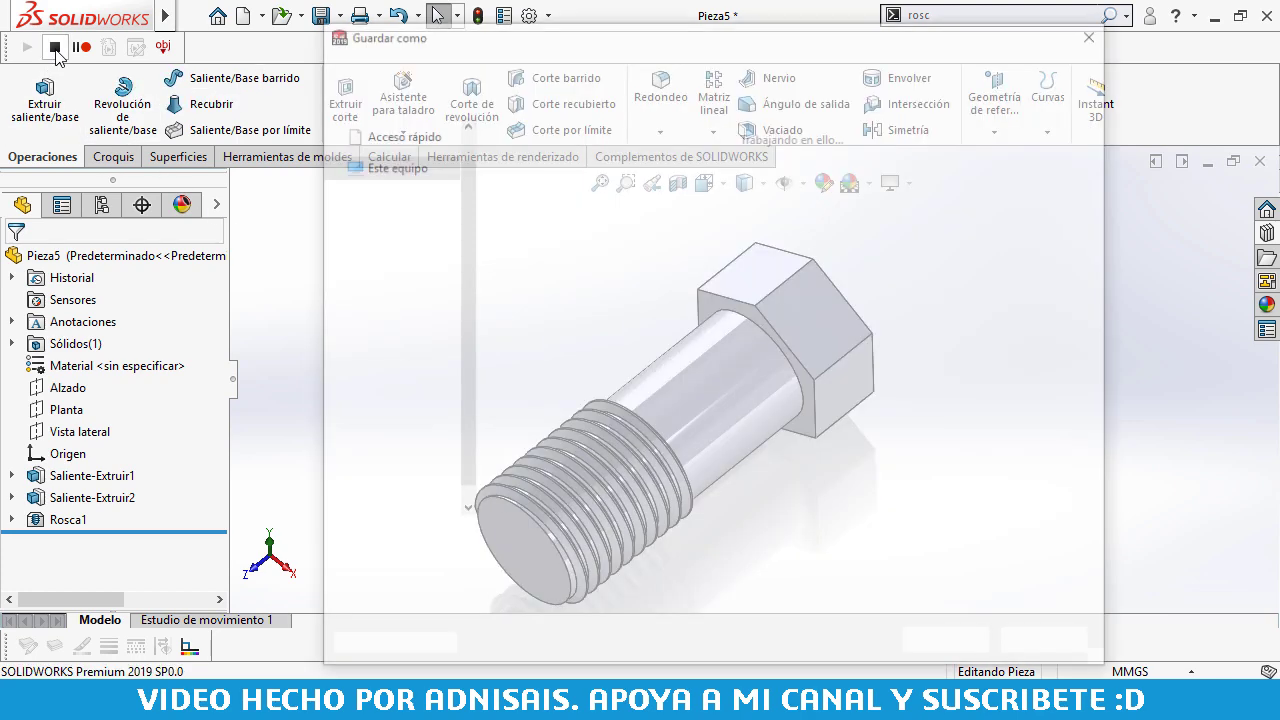
pyautogui.write('T')
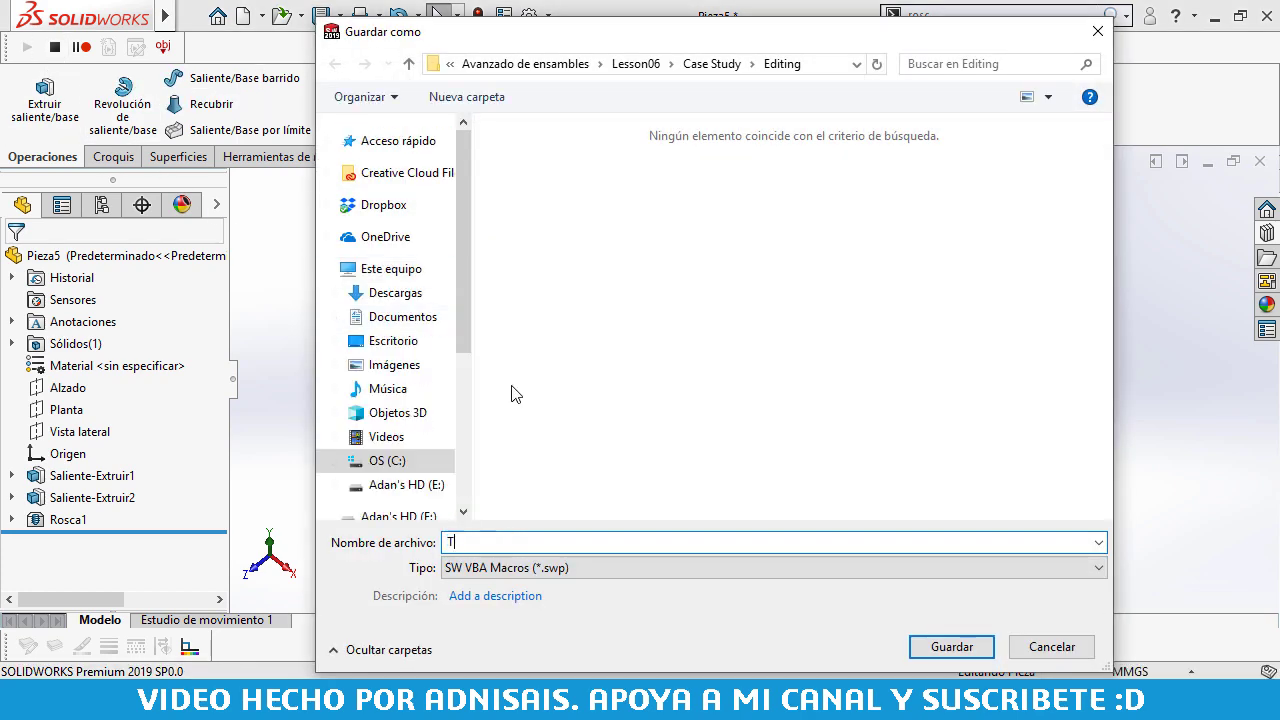
pyautogui.write('ornillito')
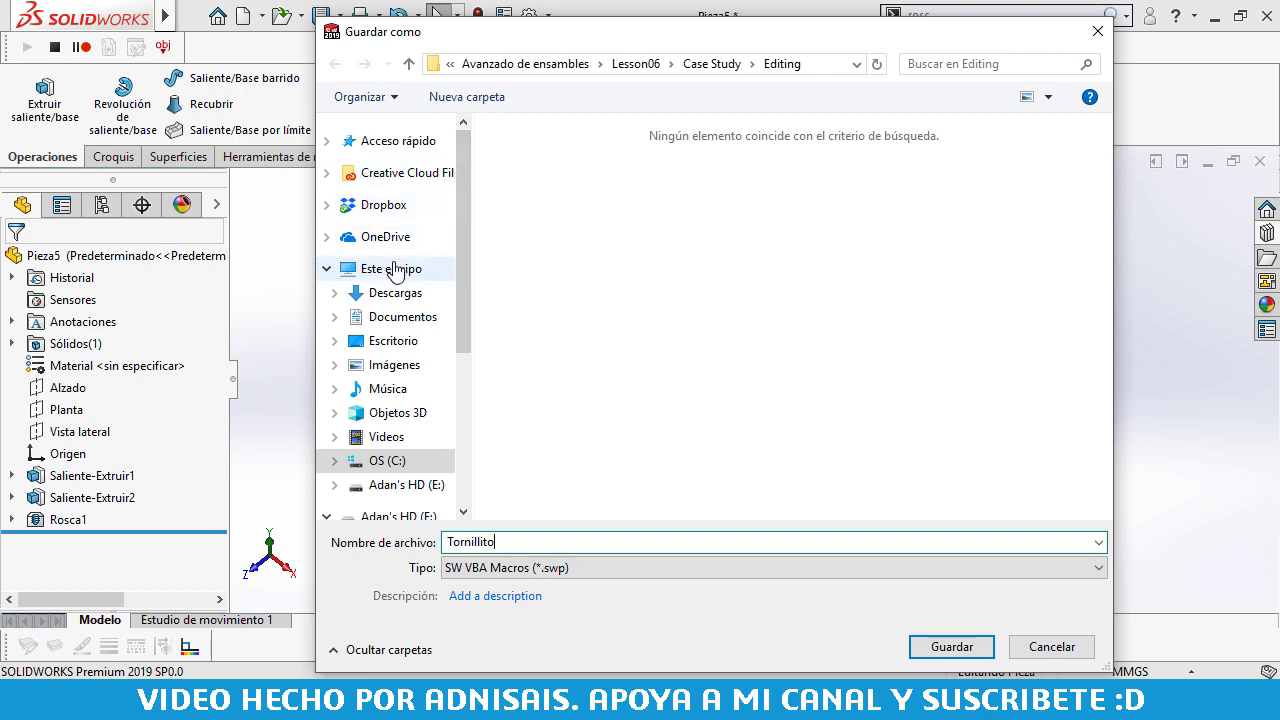
pyautogui.click(400, 342)
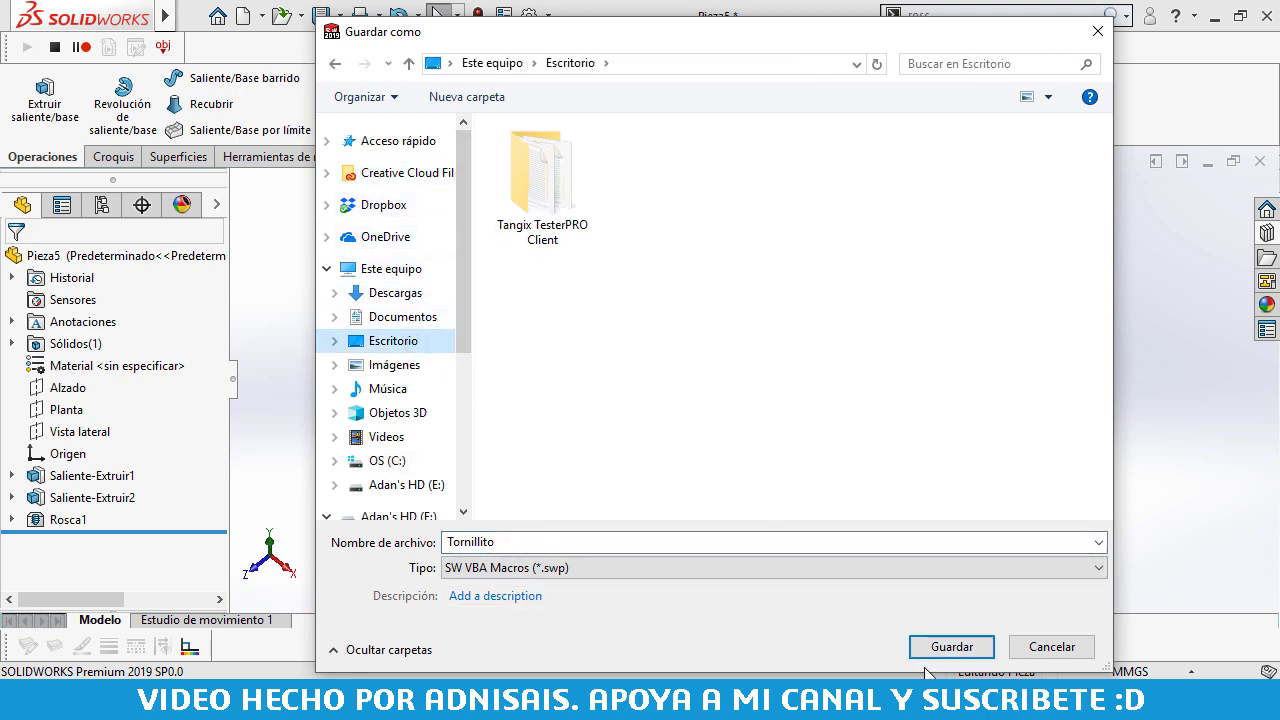
pyautogui.click(945, 640)
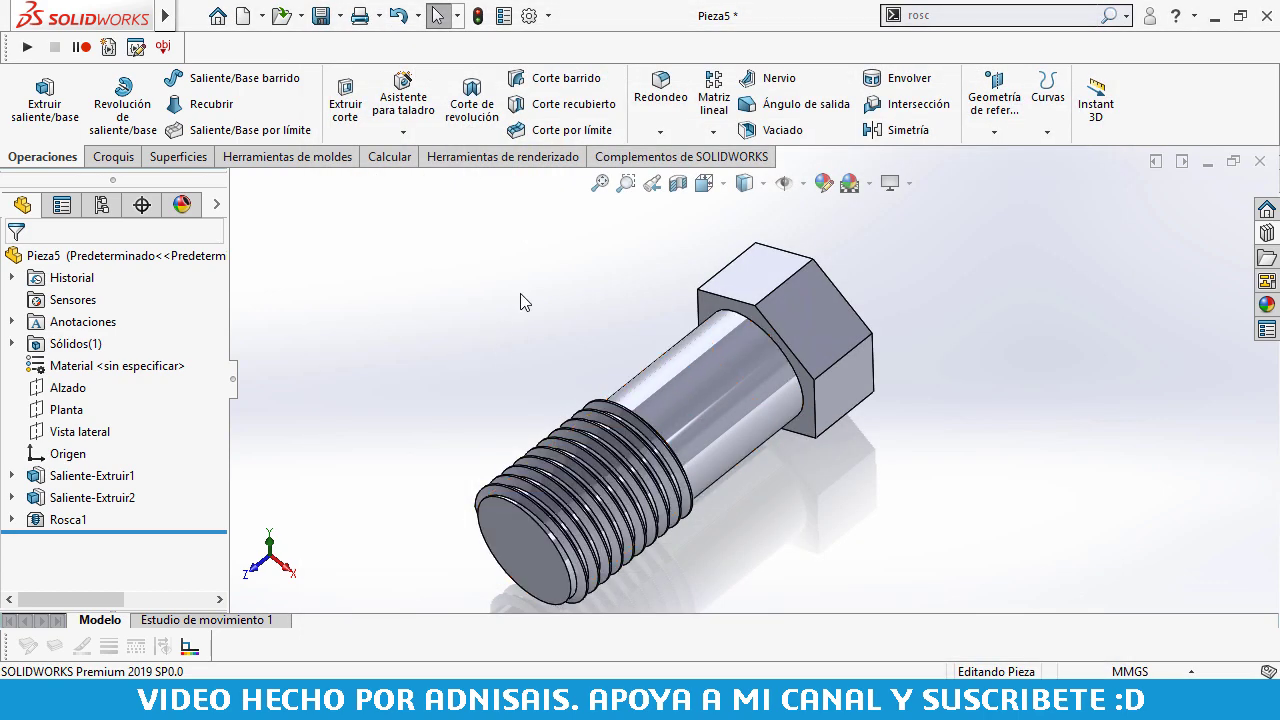
# - Orbit the bolt and display the shaft's Ø8 and the head's Ø10 dimensions
pyautogui.scroll(1, 855, 458)
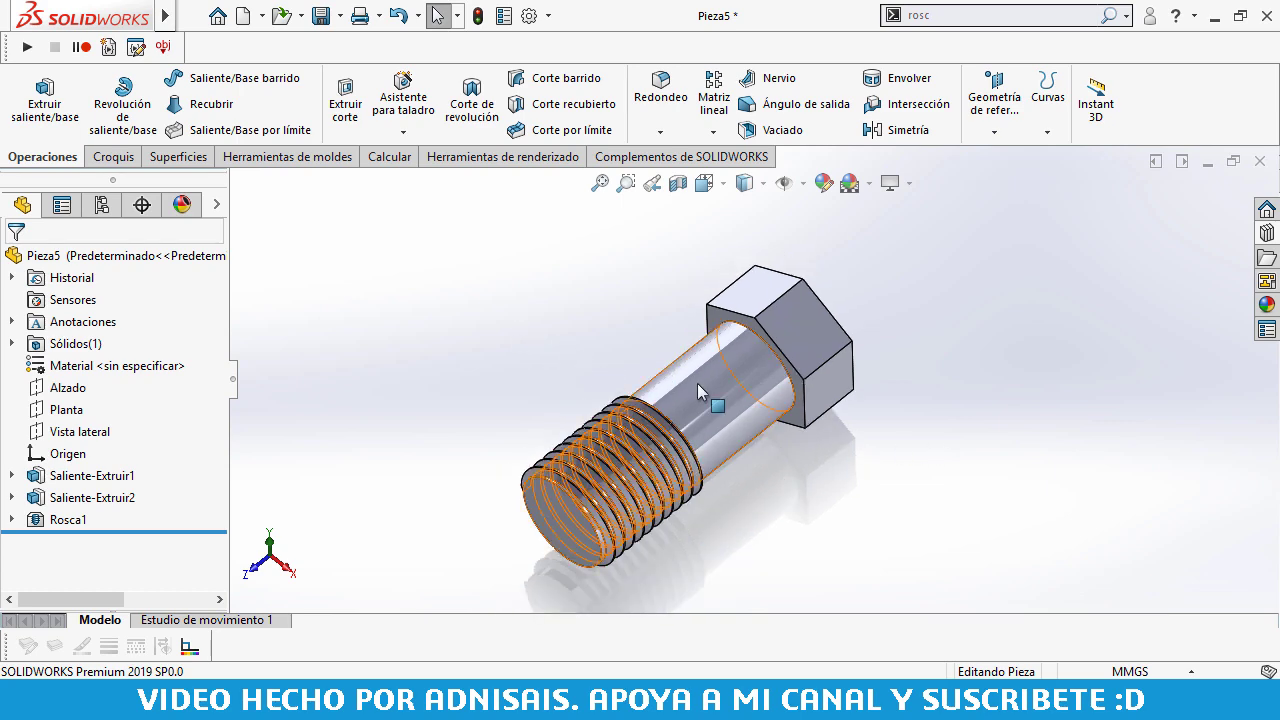
pyautogui.scroll(-1, 800, 395)
pyautogui.moveTo(800, 397); pyautogui.dragTo(789, 420, button='middle')
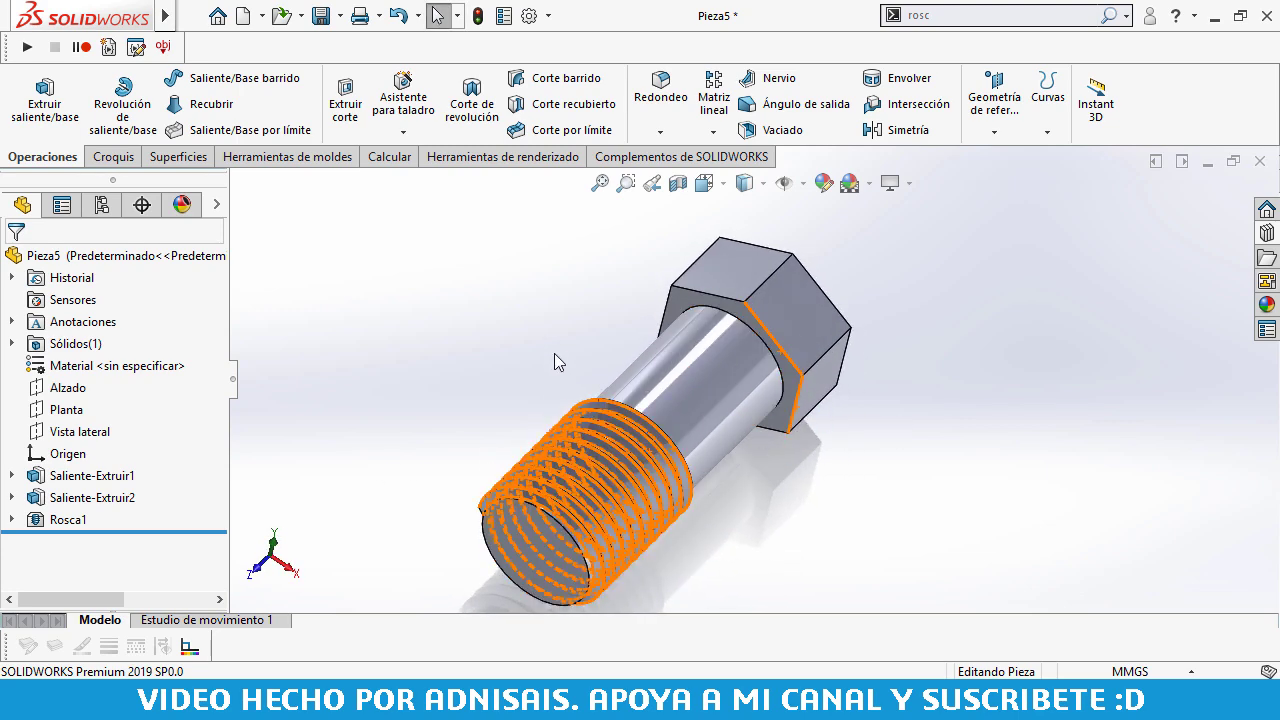
pyautogui.scroll(-1, 883, 331)
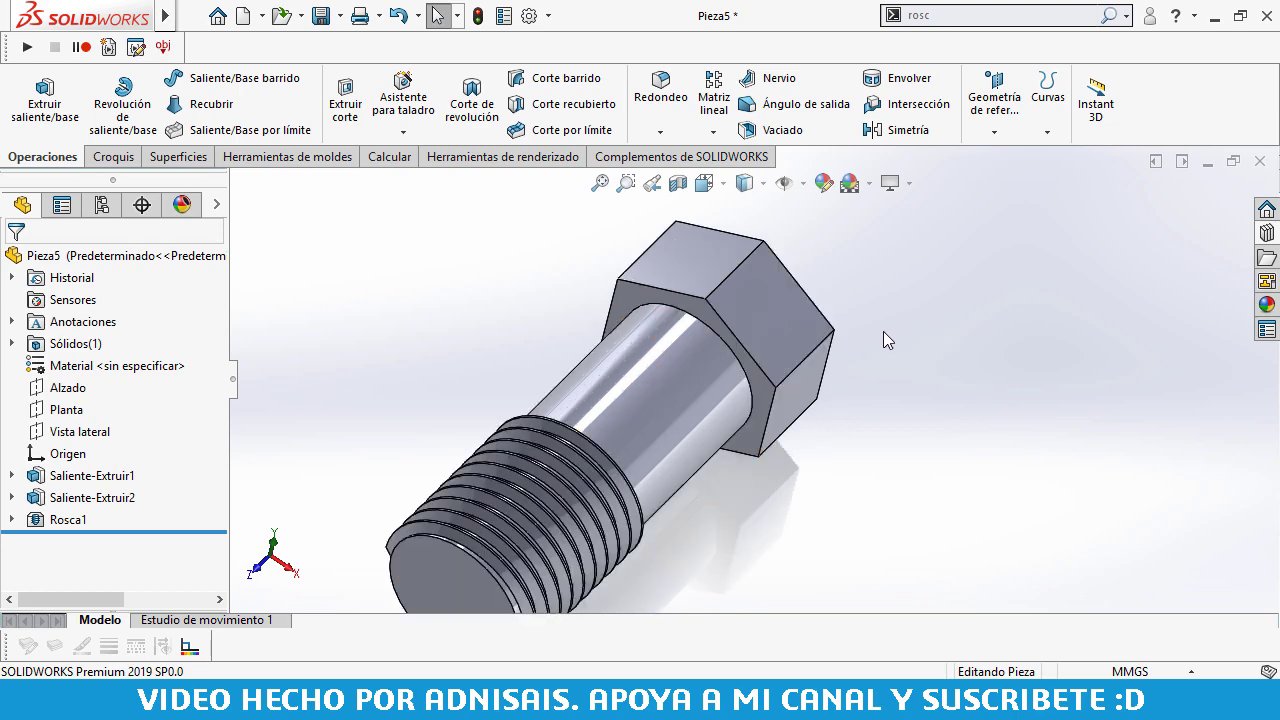
pyautogui.click(704, 367)
pyautogui.moveTo(948, 480); pyautogui.dragTo(893, 450, button='middle')
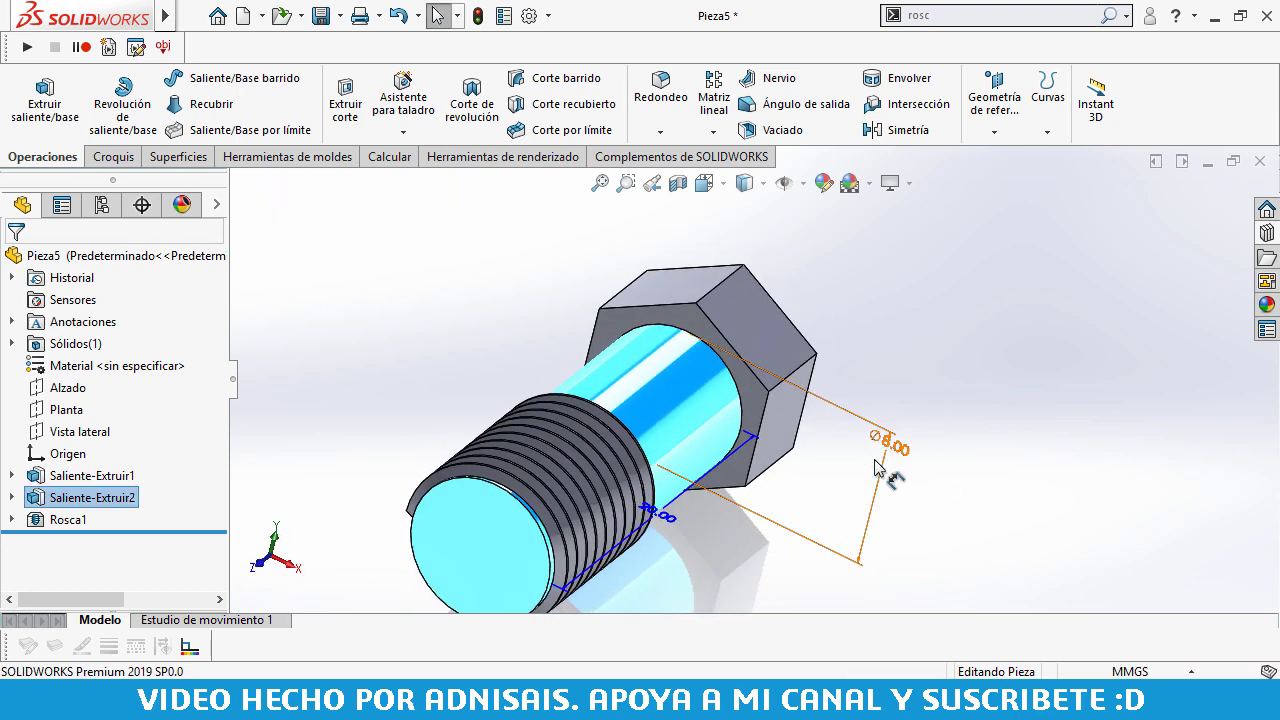
pyautogui.moveTo(893, 450); pyautogui.dragTo(852, 486)
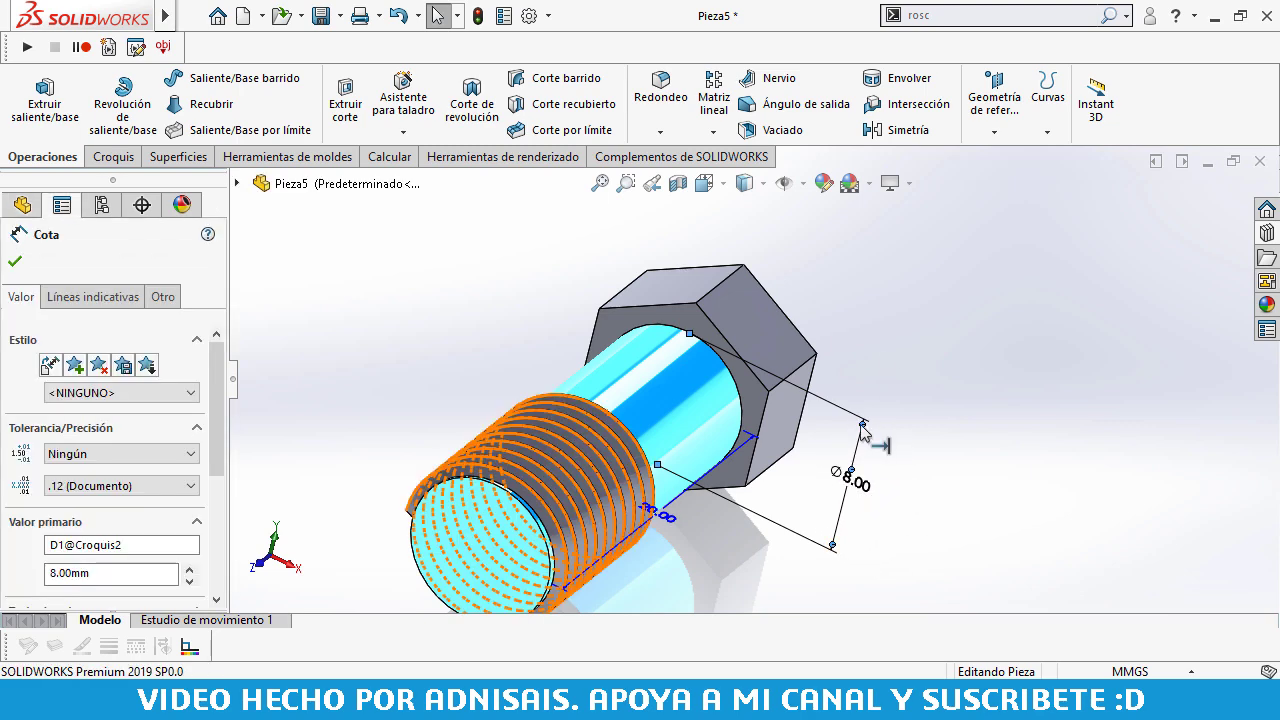
pyautogui.click(927, 352)
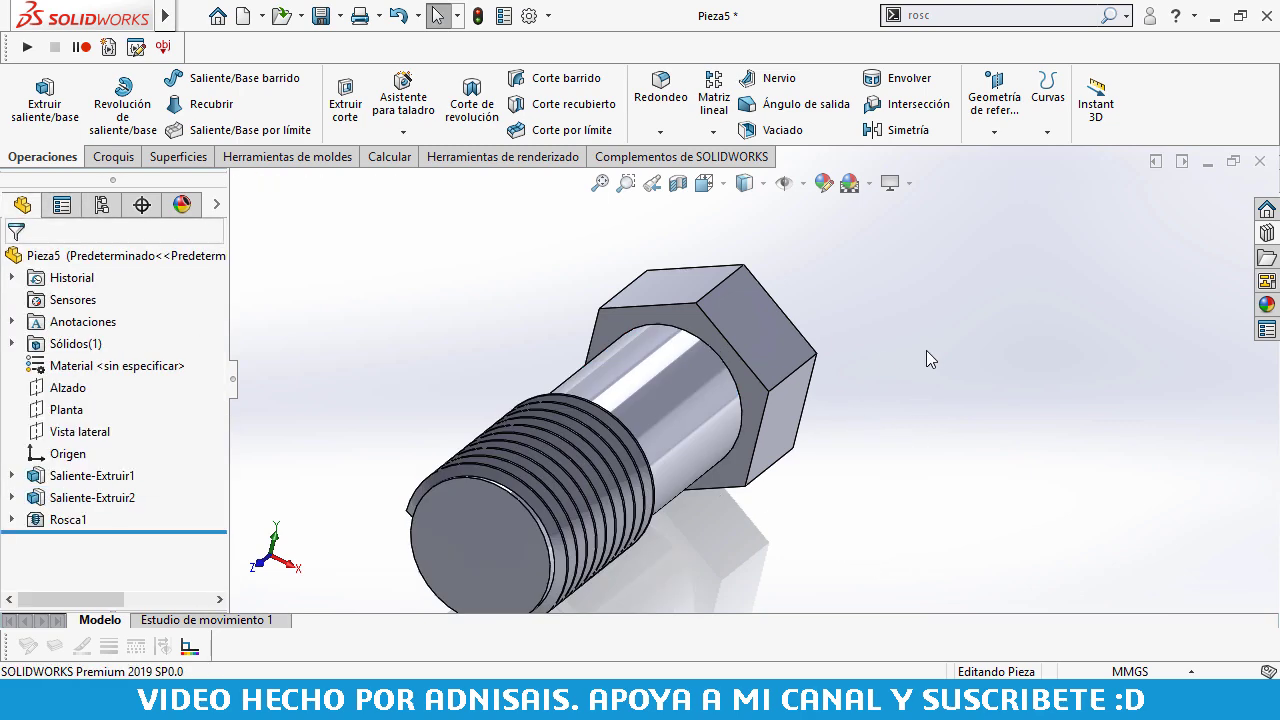
pyautogui.click(764, 320)
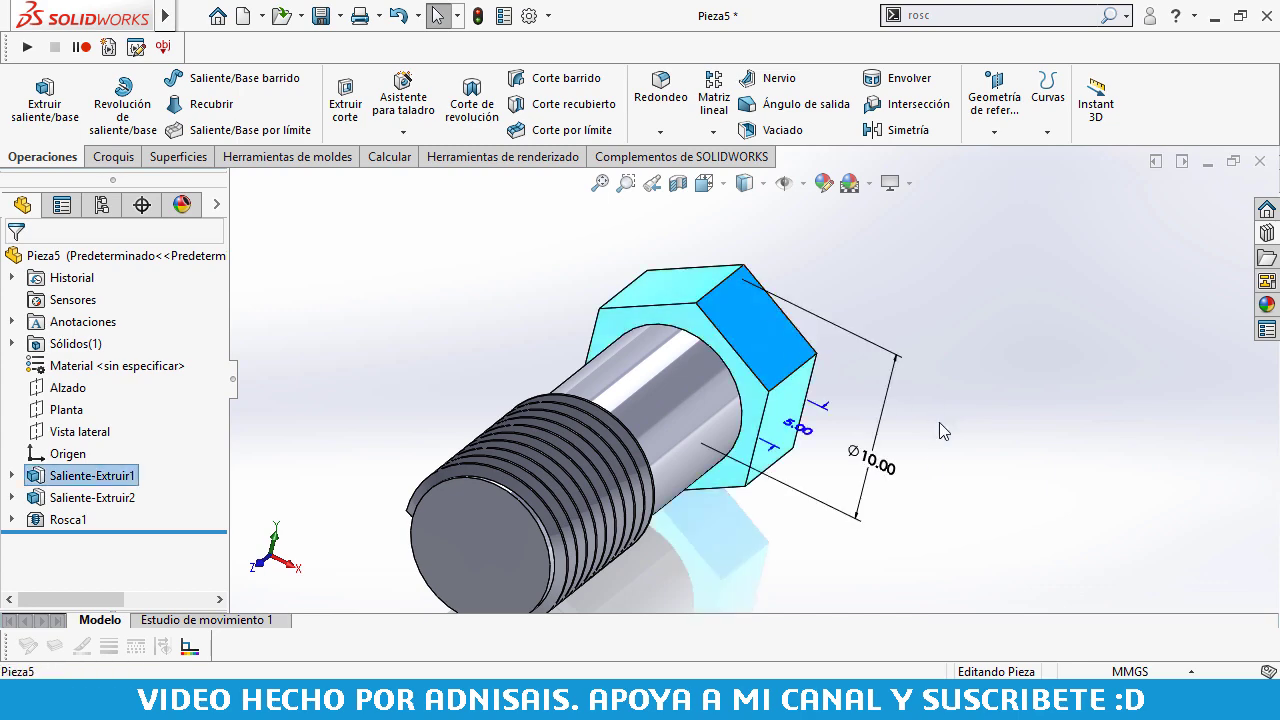
# - Replace the head's Ø10 value with the equation "D1@Croquis2"+2
pyautogui.doubleClick(880, 468)
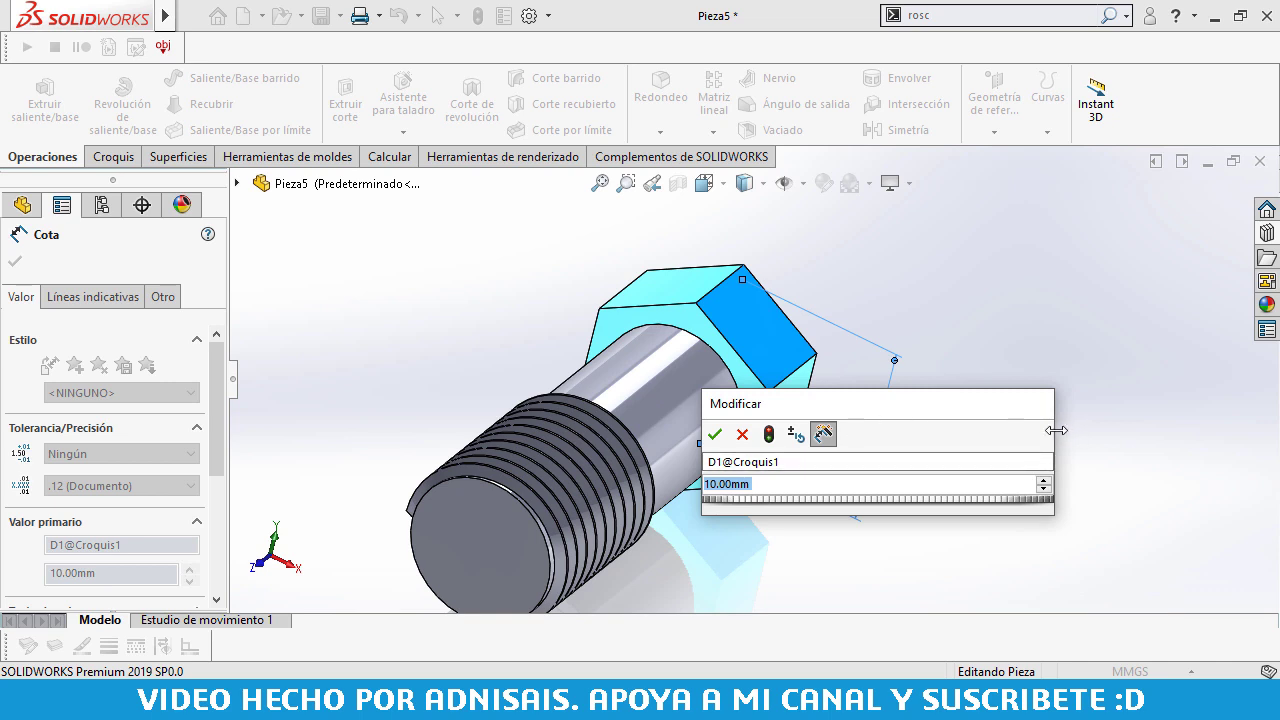
pyautogui.moveTo(1056, 430); pyautogui.dragTo(970, 430)
pyautogui.moveTo(844, 416); pyautogui.dragTo(1090, 294)
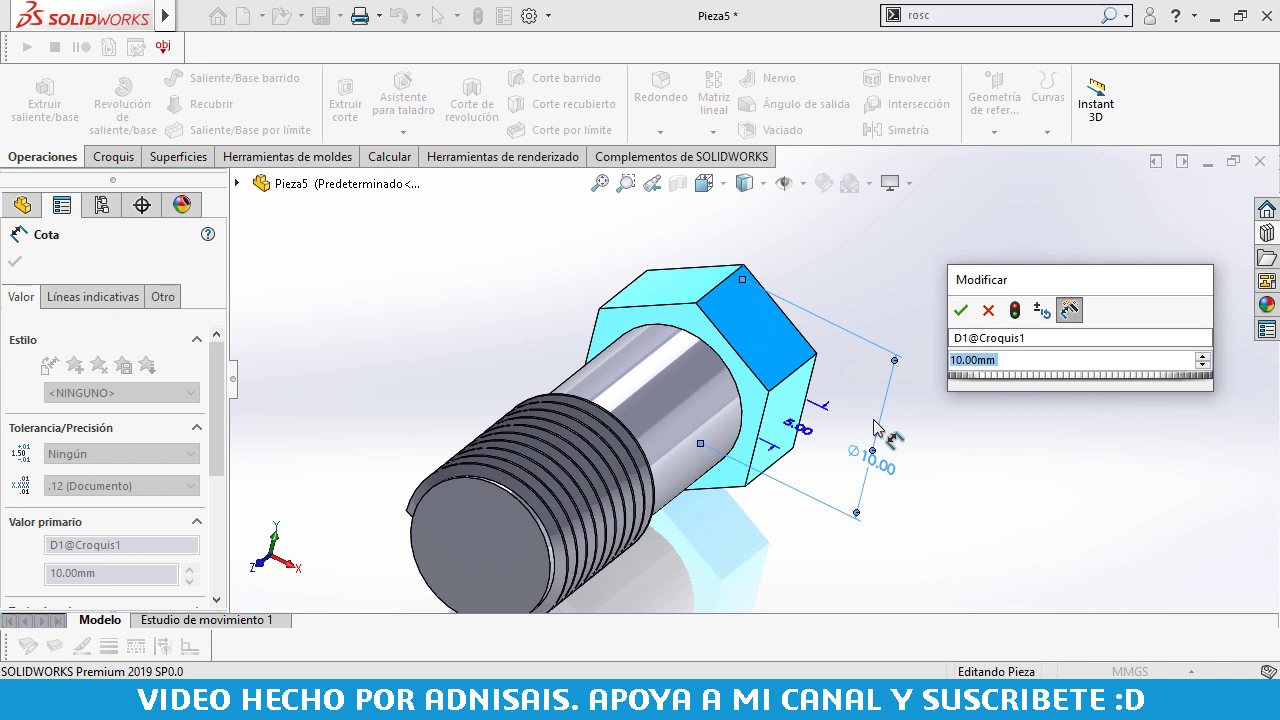
pyautogui.write('=')
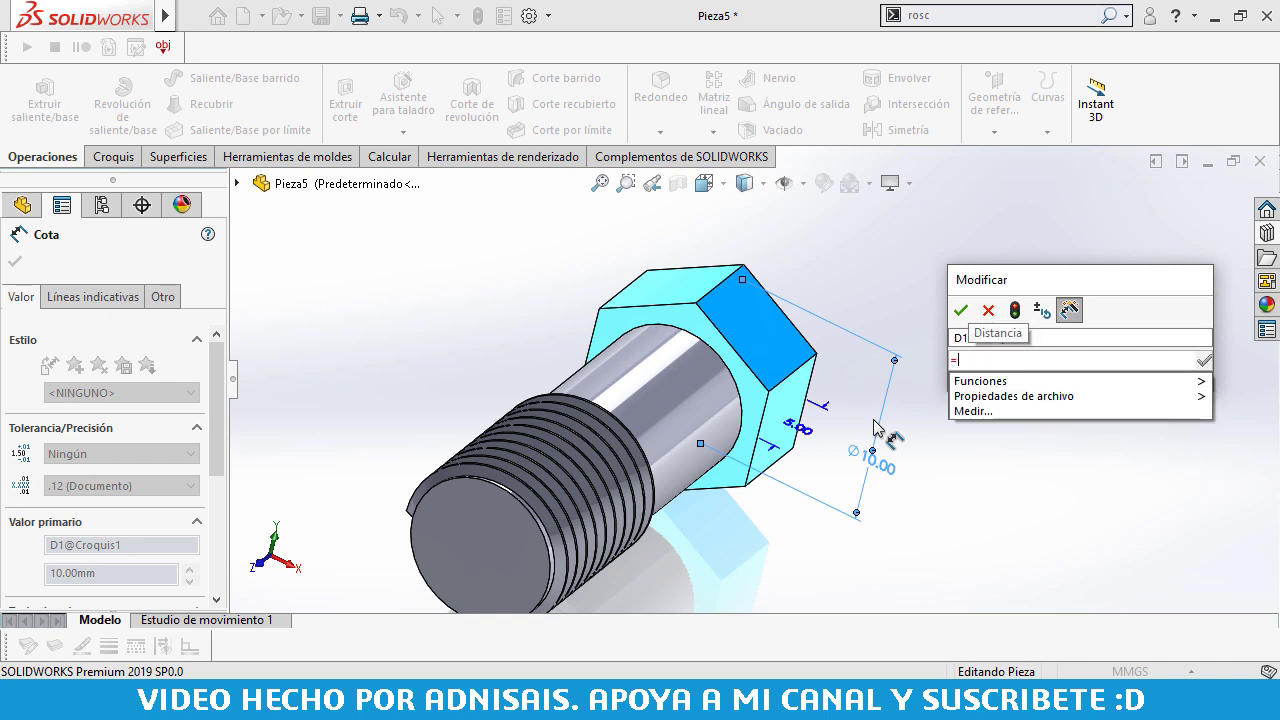
pyautogui.click(684, 387)
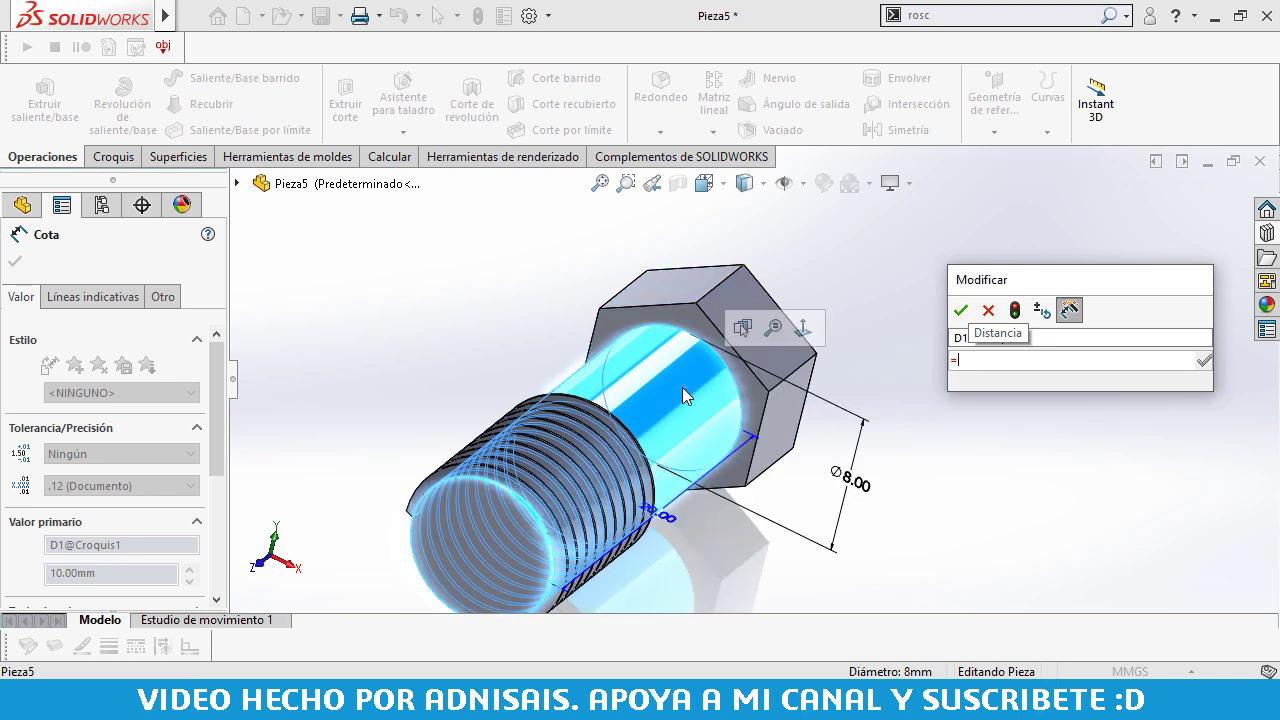
pyautogui.click(855, 485)
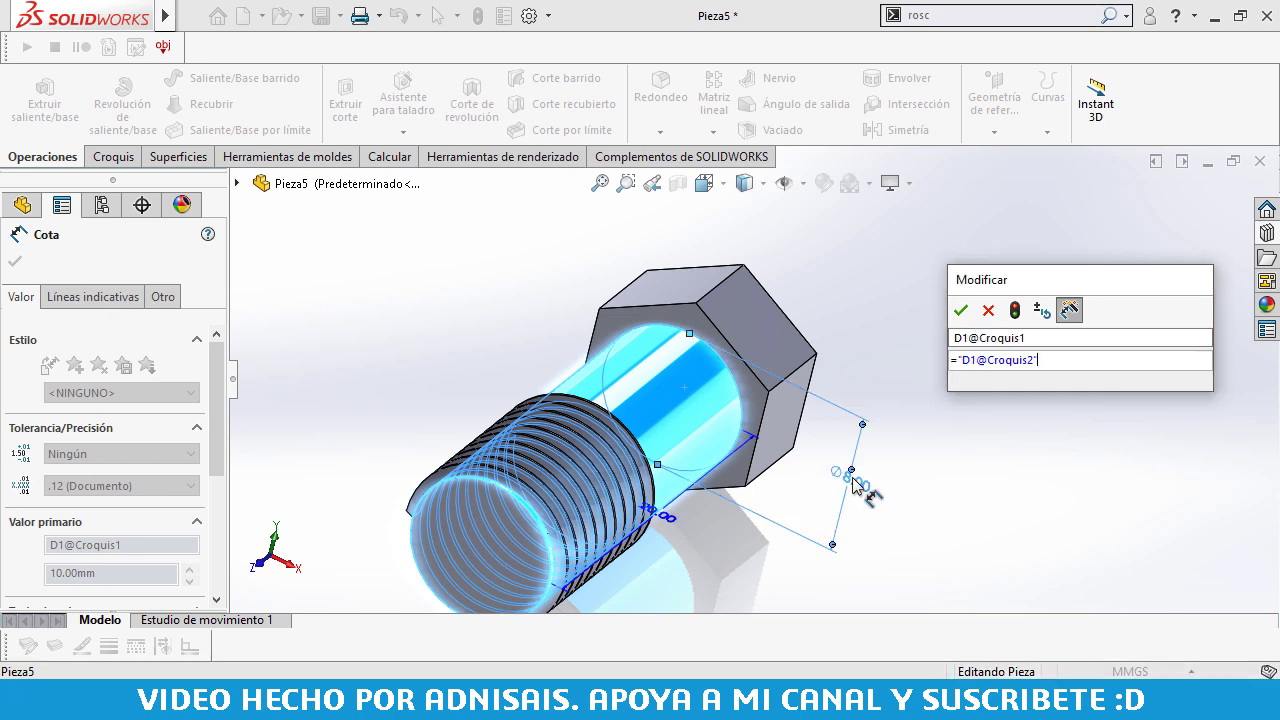
pyautogui.write('+')
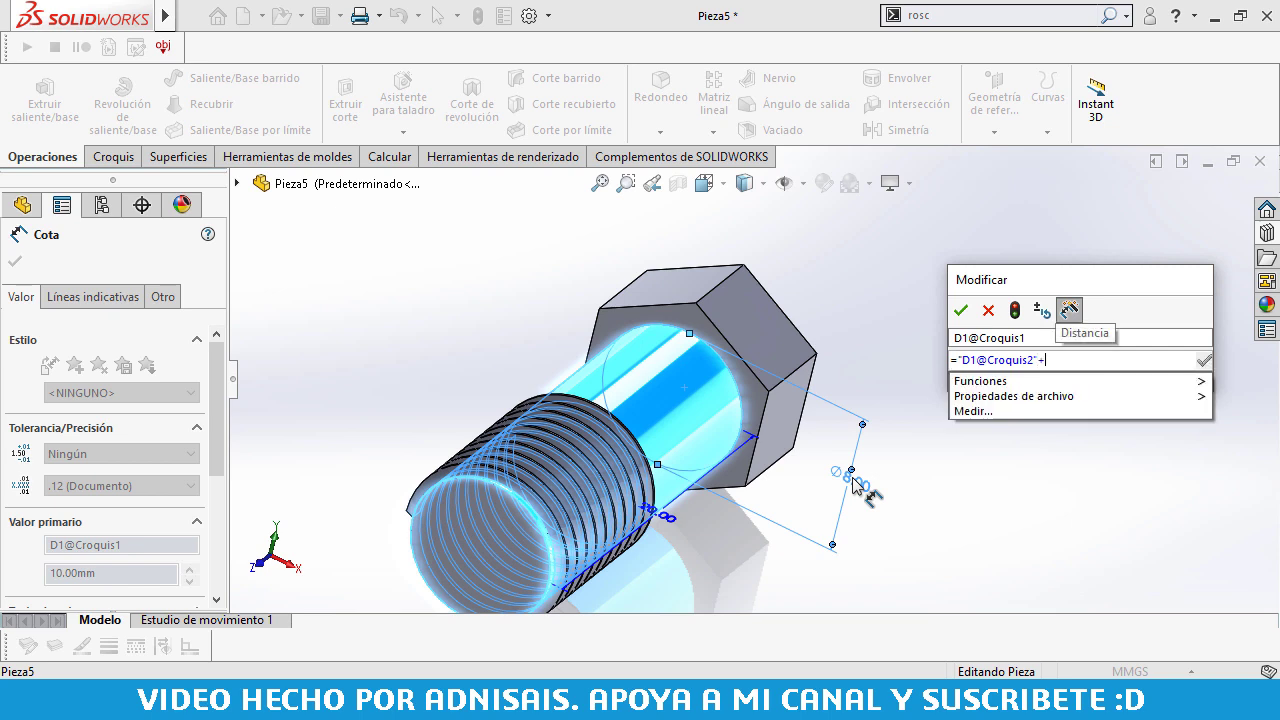
pyautogui.write('2')
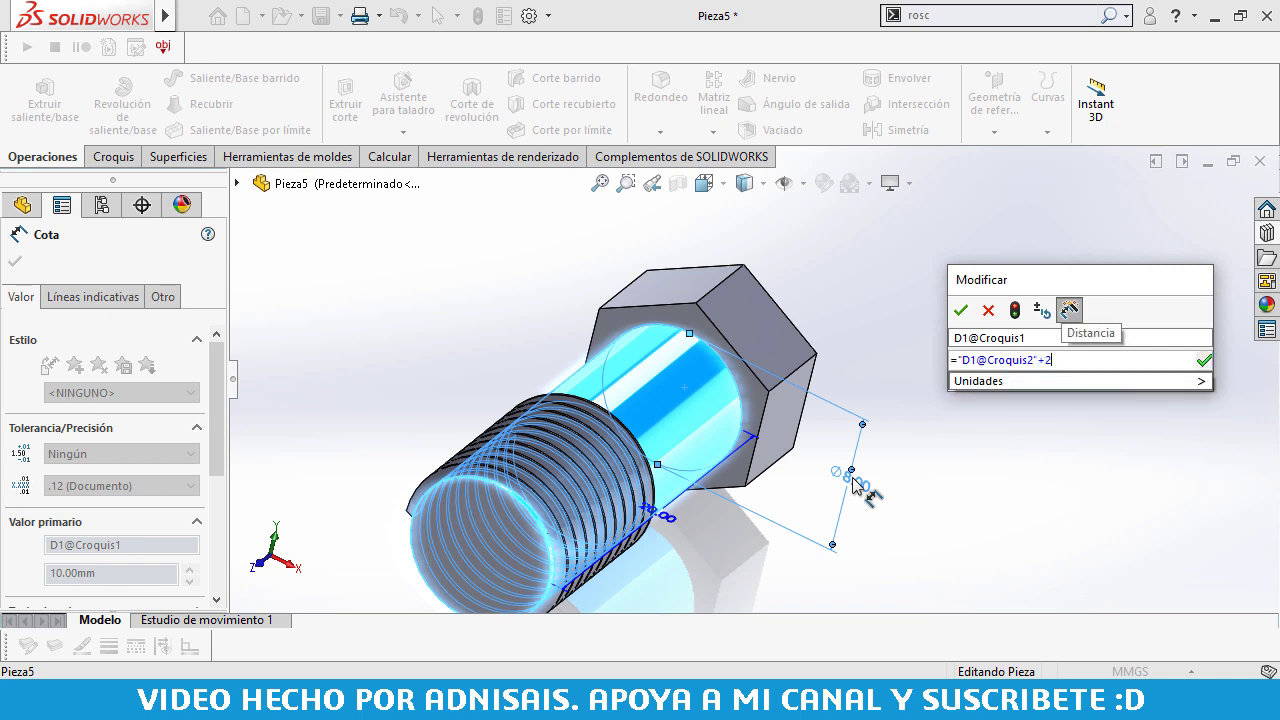
pyautogui.press('Return')
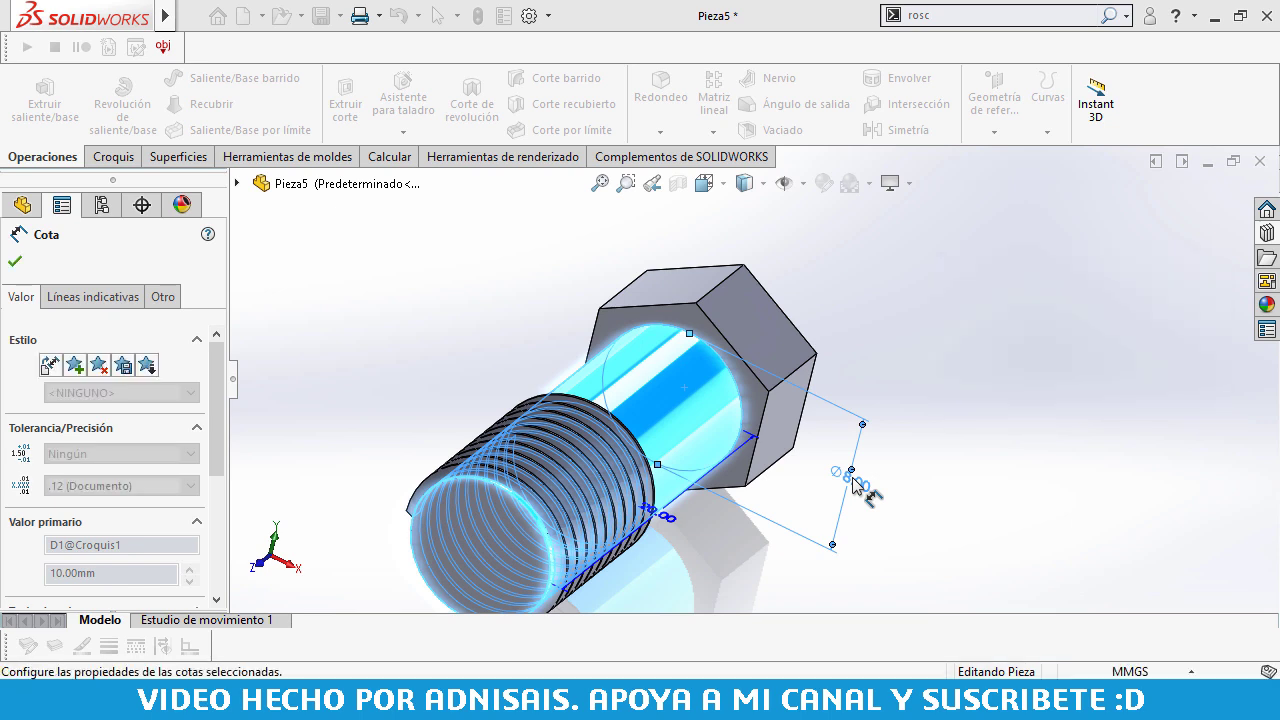
pyautogui.press('Escape')
pyautogui.doubleClick(737, 323)
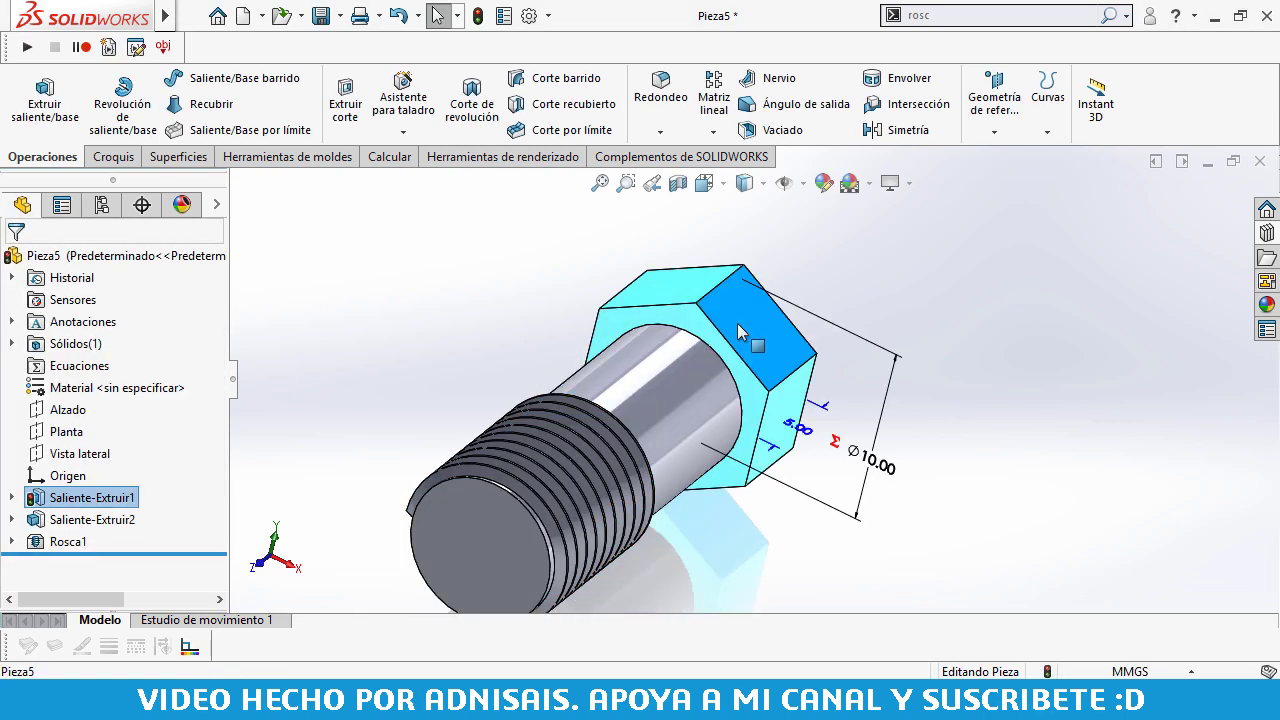
pyautogui.click(1033, 409)
pyautogui.doubleClick(666, 372)
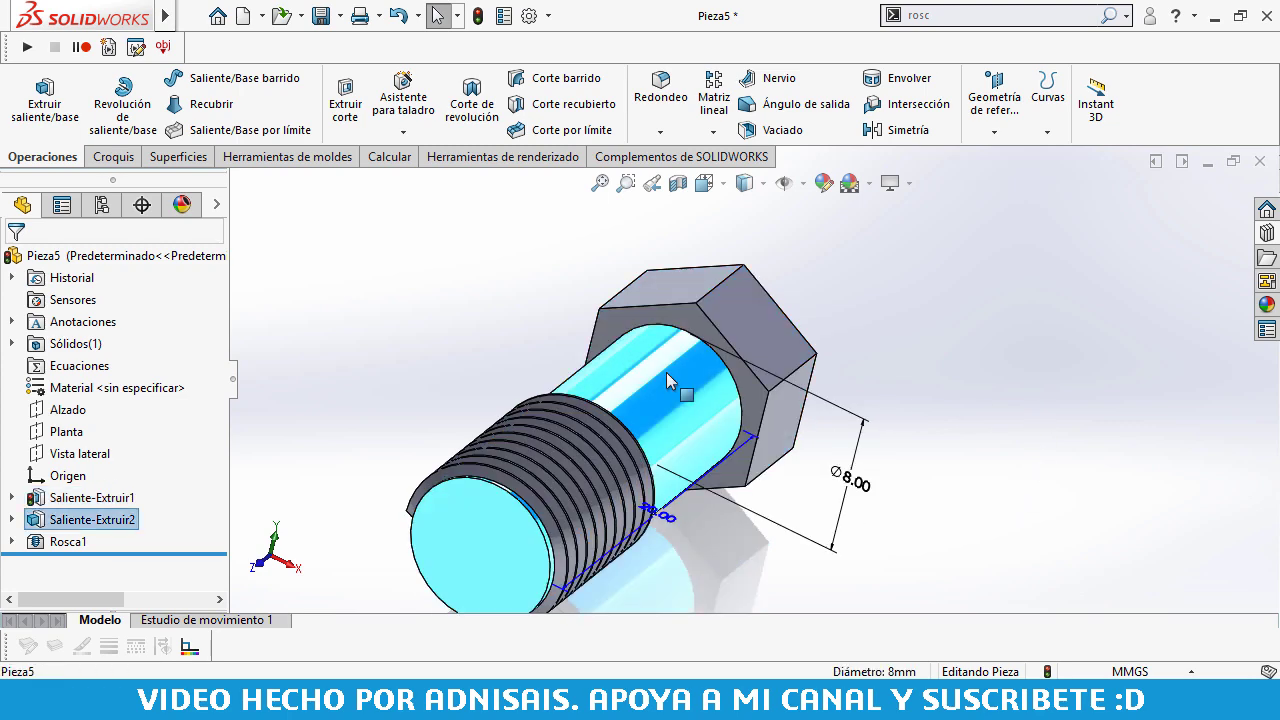
pyautogui.doubleClick(852, 482)
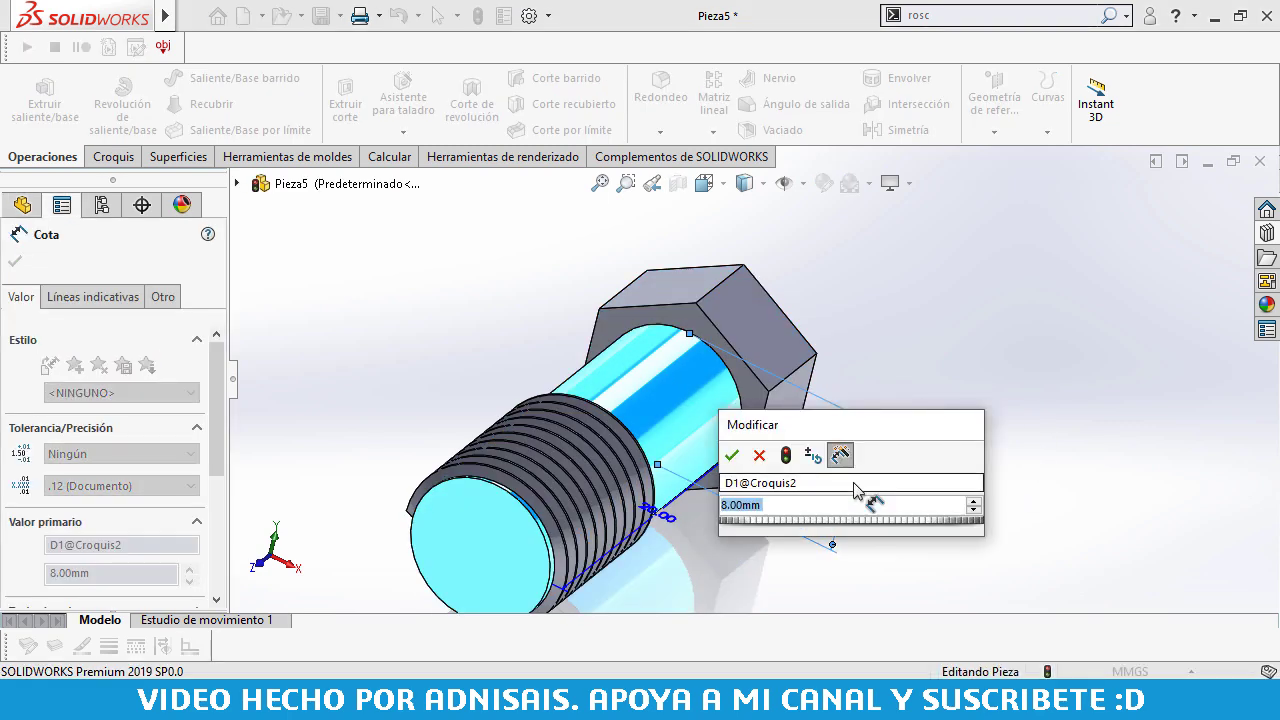
pyautogui.click(687, 371)
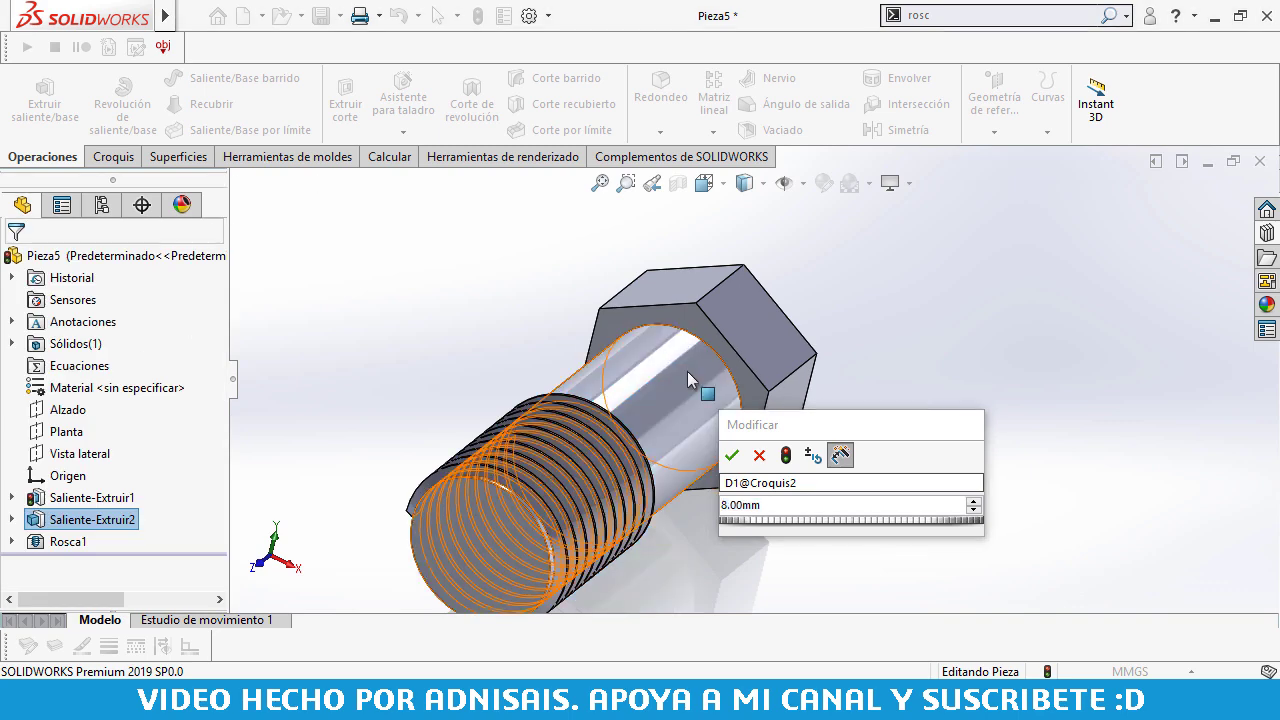
pyautogui.click(785, 505)
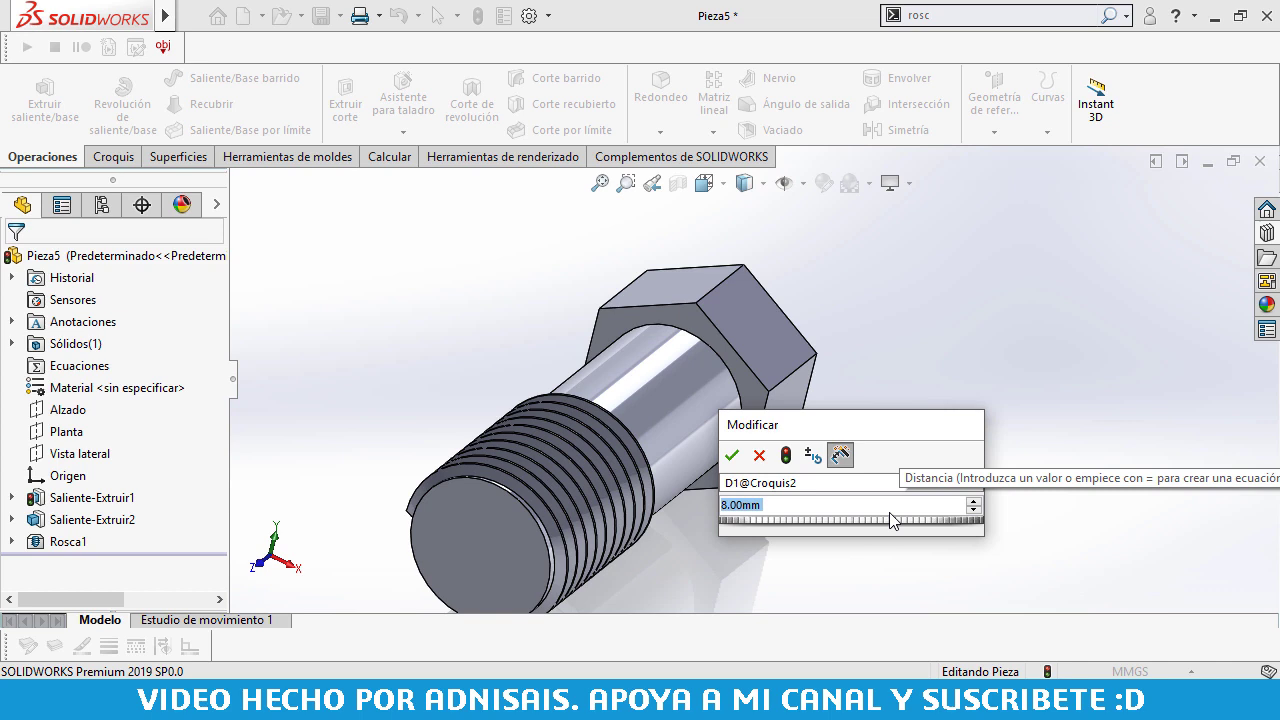
pyautogui.write('6')
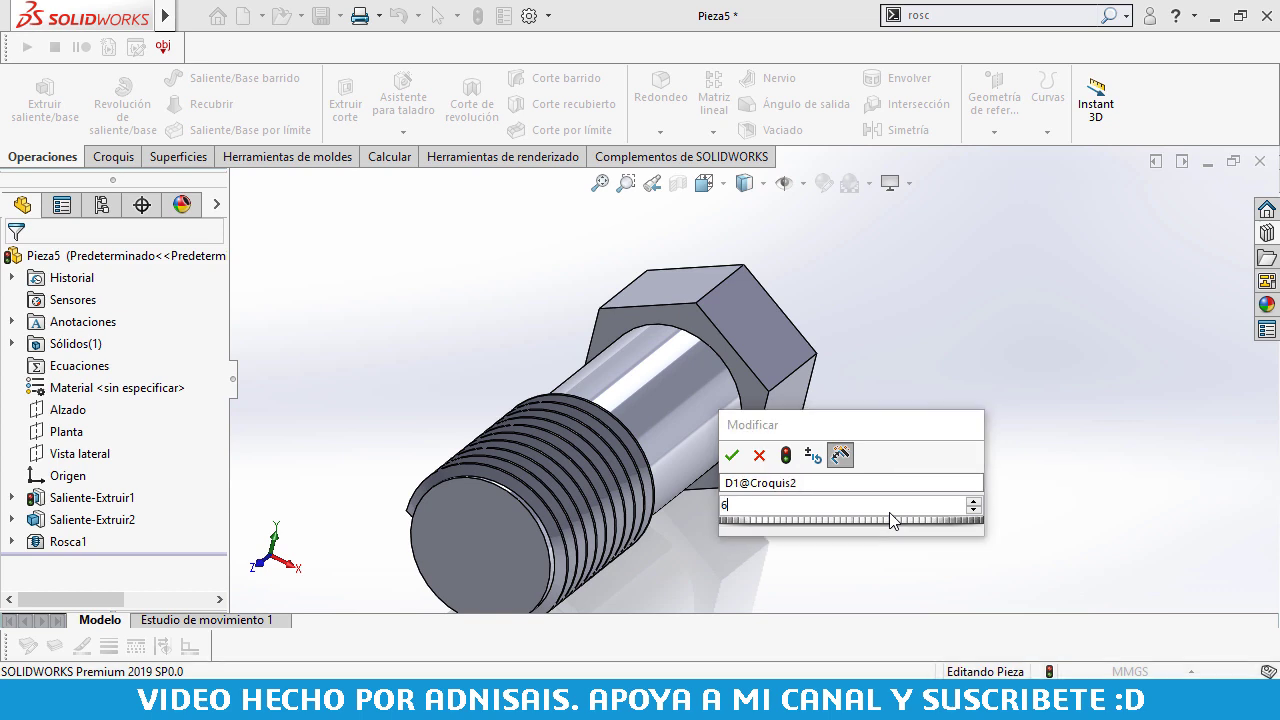
pyautogui.press('Return')
pyautogui.click(935, 493)
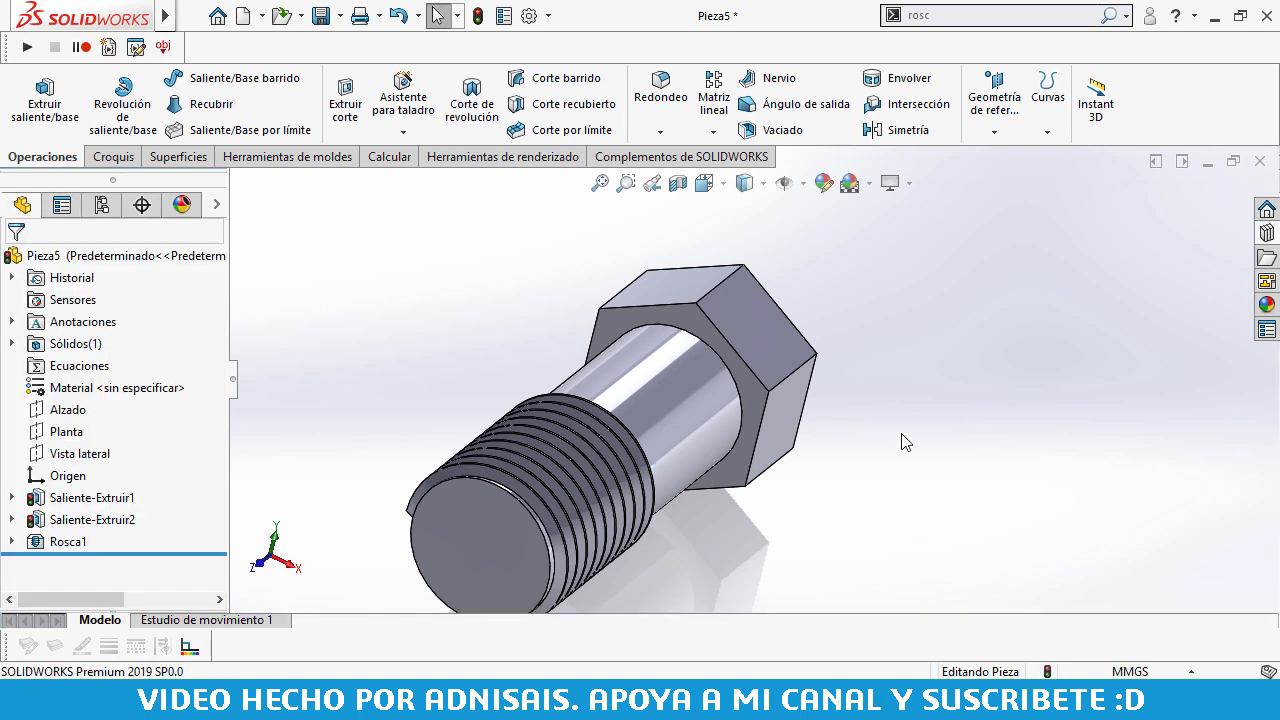
pyautogui.hotkey('ctrl', 'b')
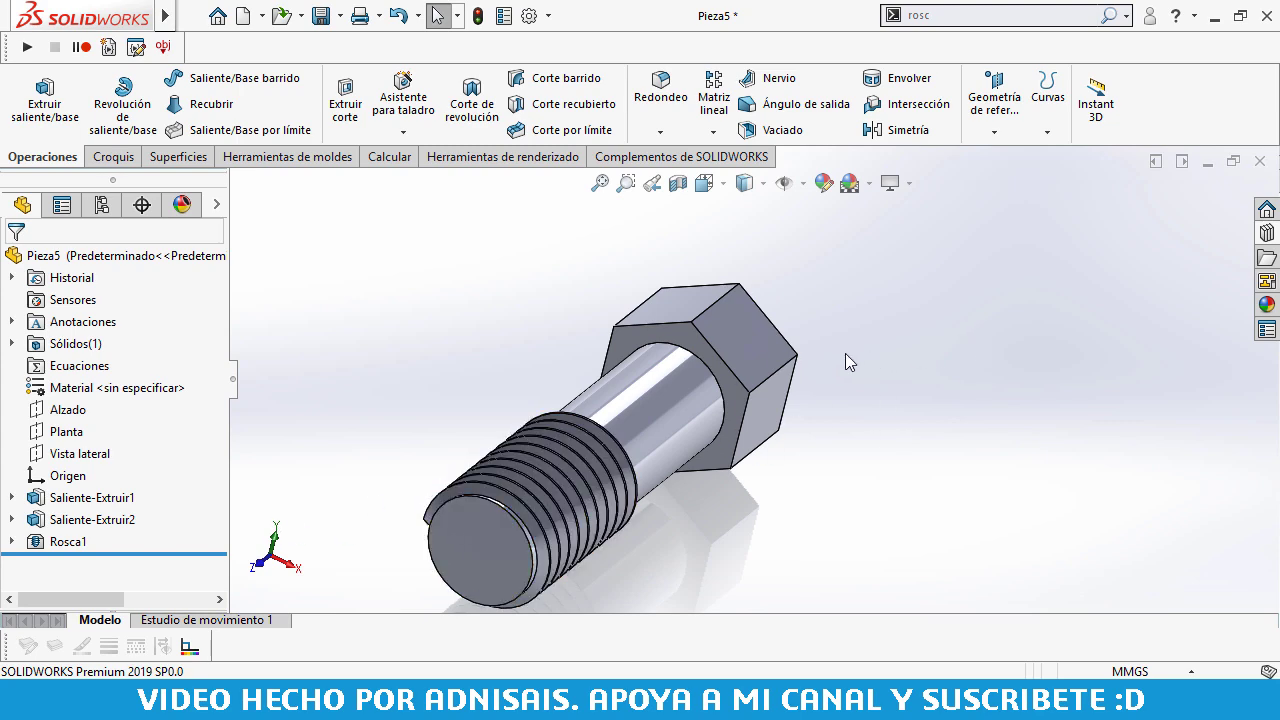
pyautogui.click(706, 398)
pyautogui.scroll(-3, 704, 390)
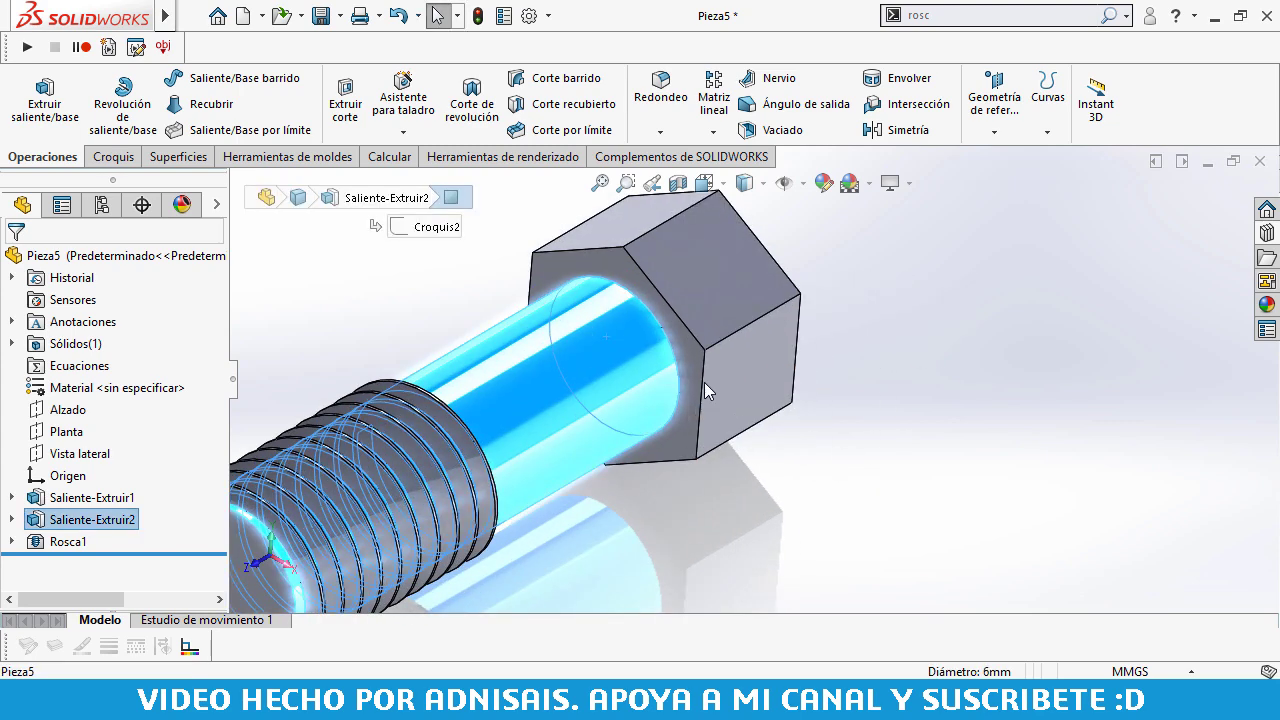
pyautogui.click(742, 320)
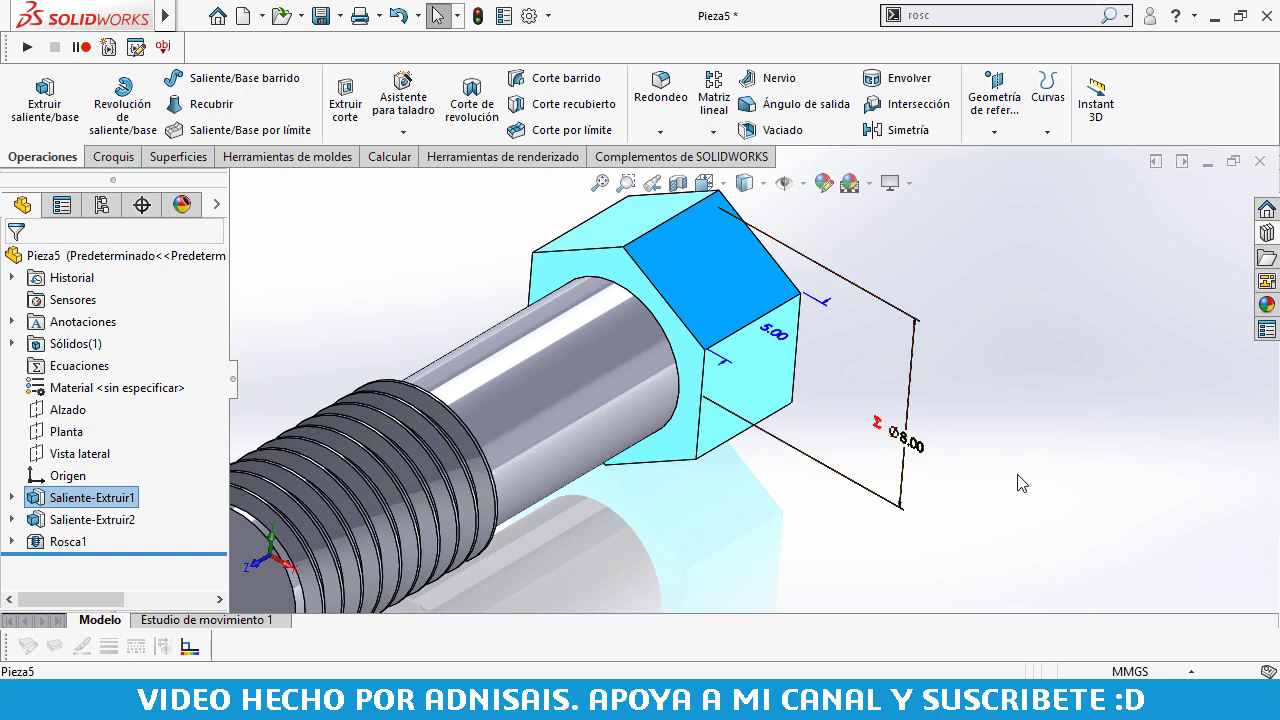
pyautogui.click(1053, 428)
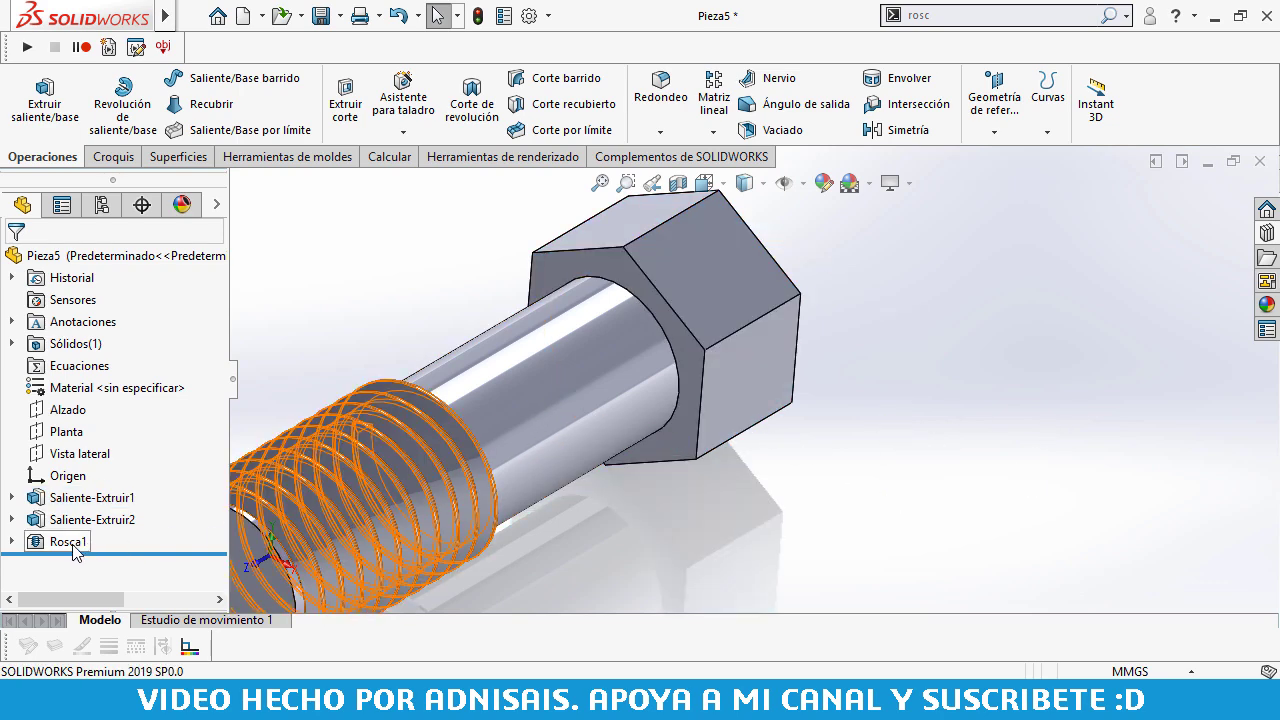
pyautogui.press('f')
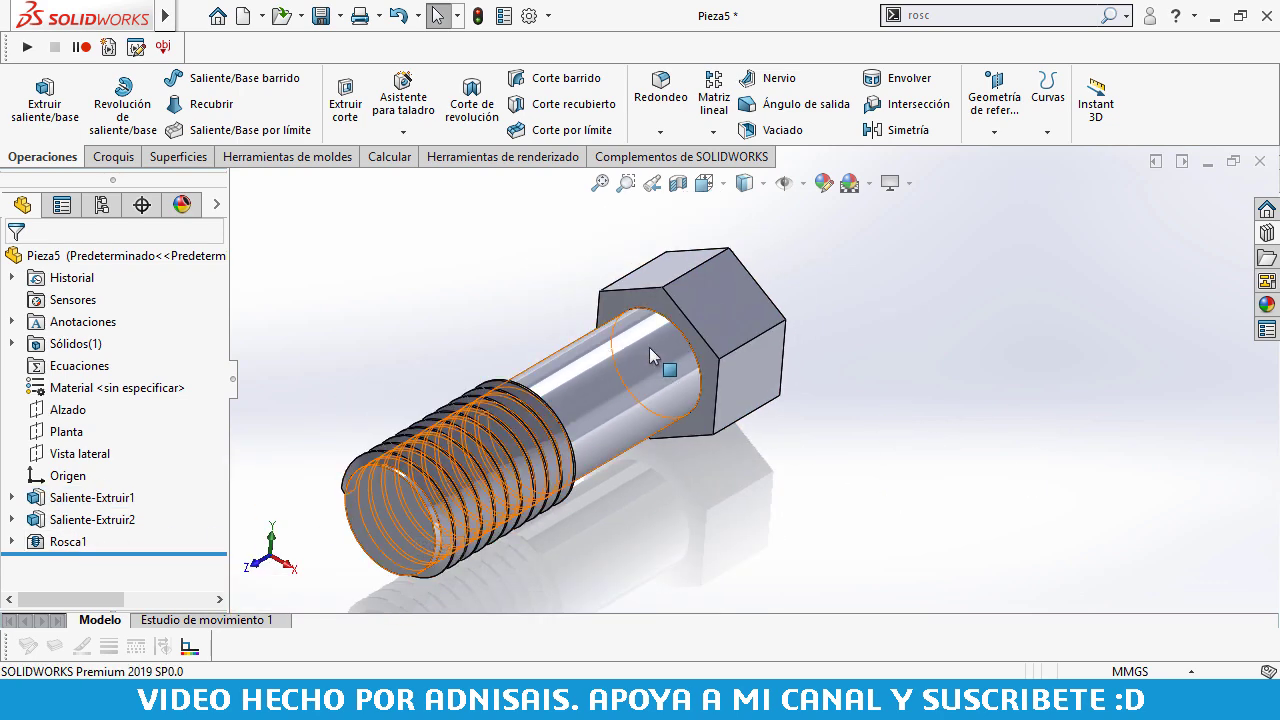
pyautogui.click(650, 355)
pyautogui.click(811, 442)
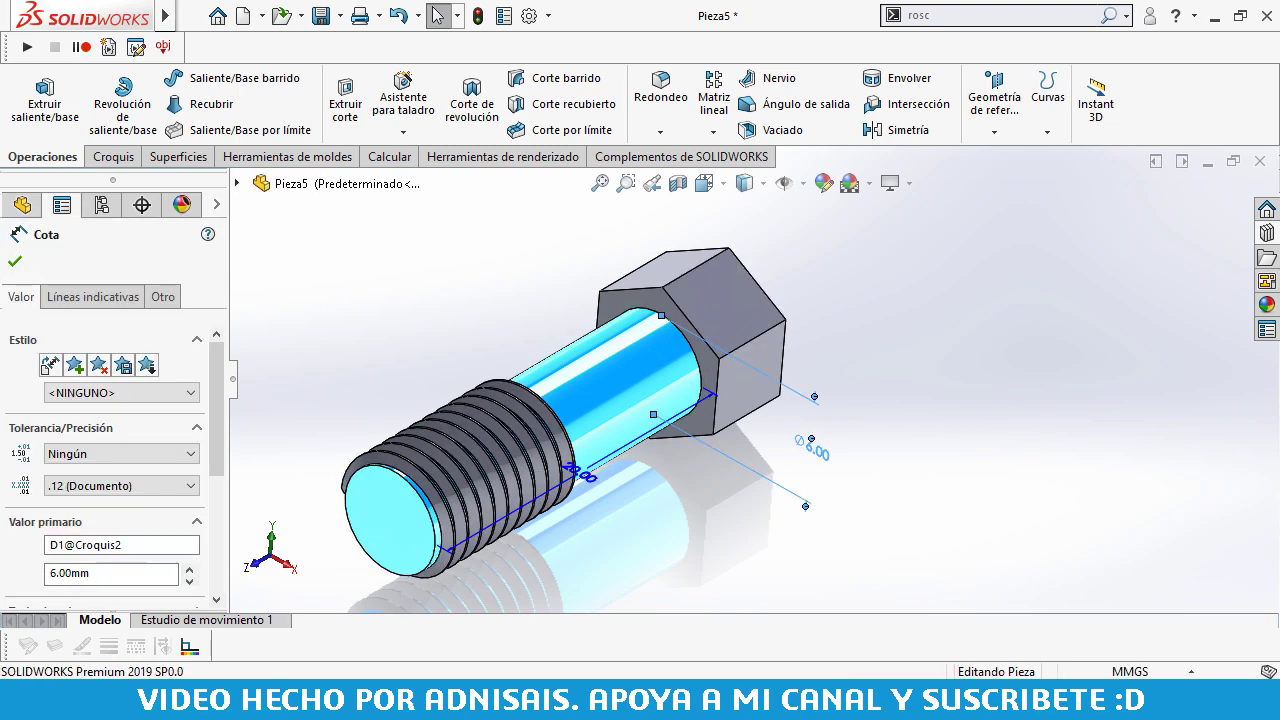
pyautogui.doubleClick(811, 446)
pyautogui.write('10')
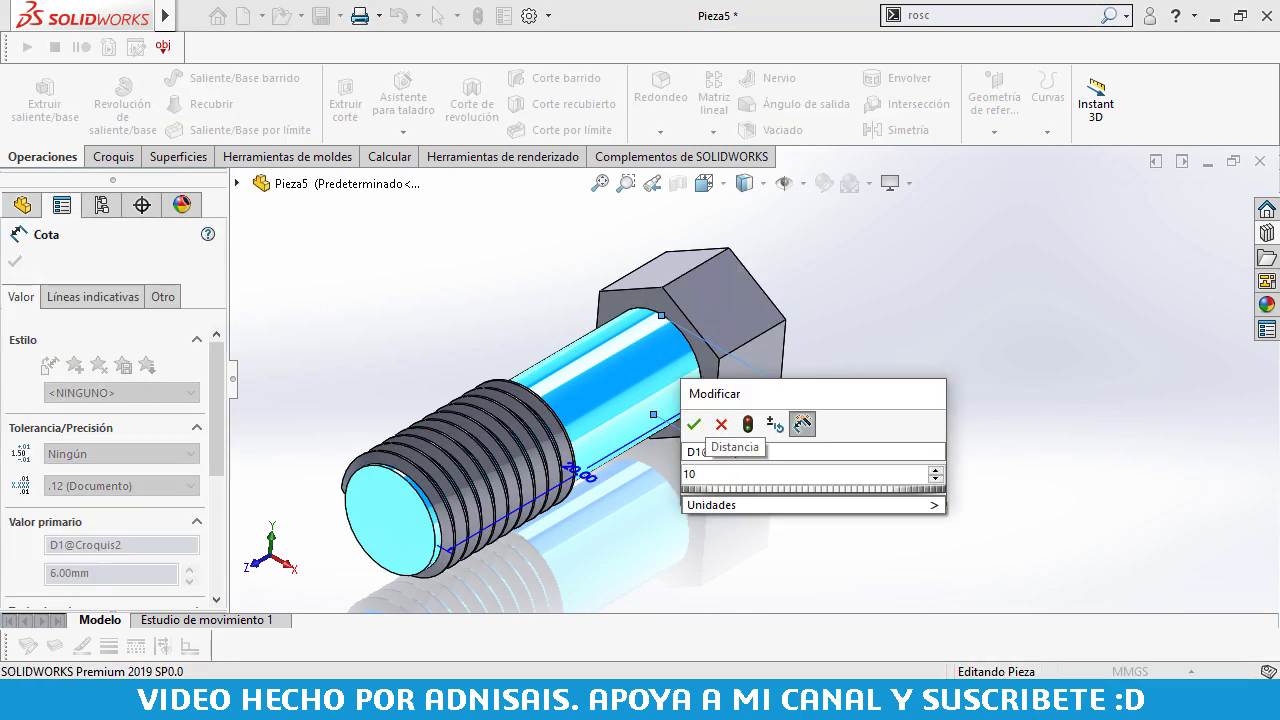
pyautogui.press('Return')
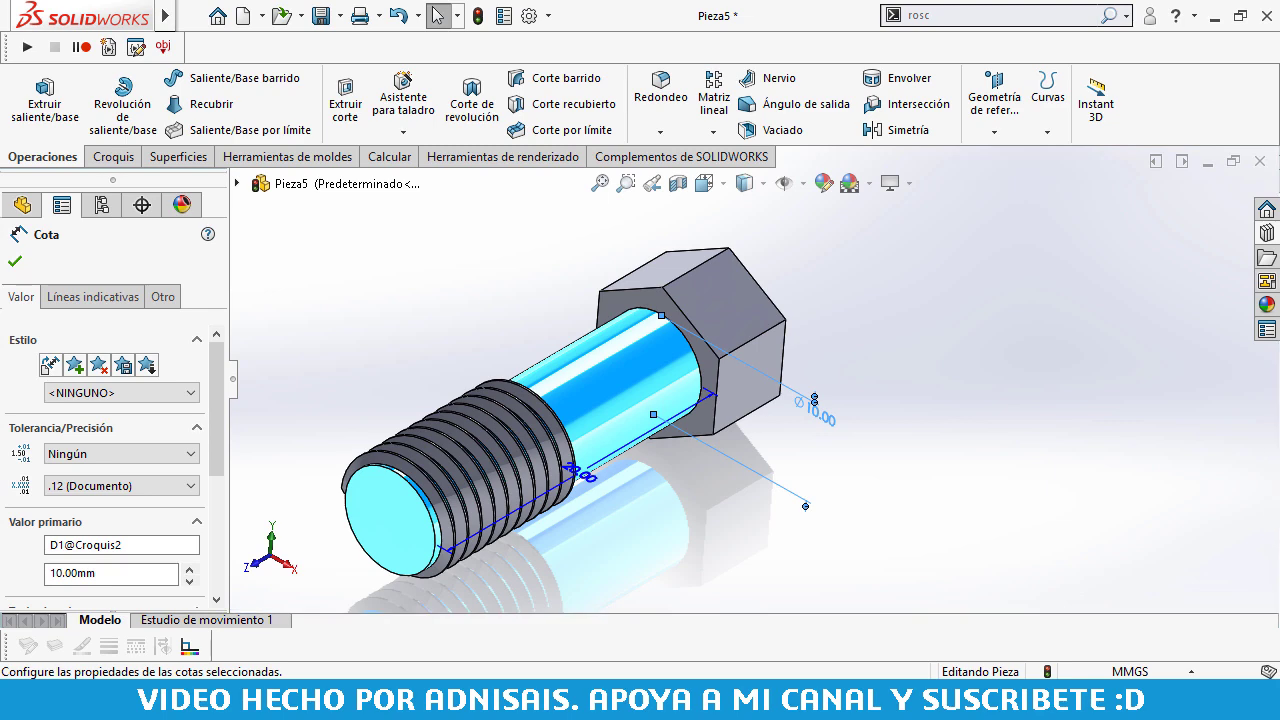
pyautogui.press('Escape')
pyautogui.click(928, 454)
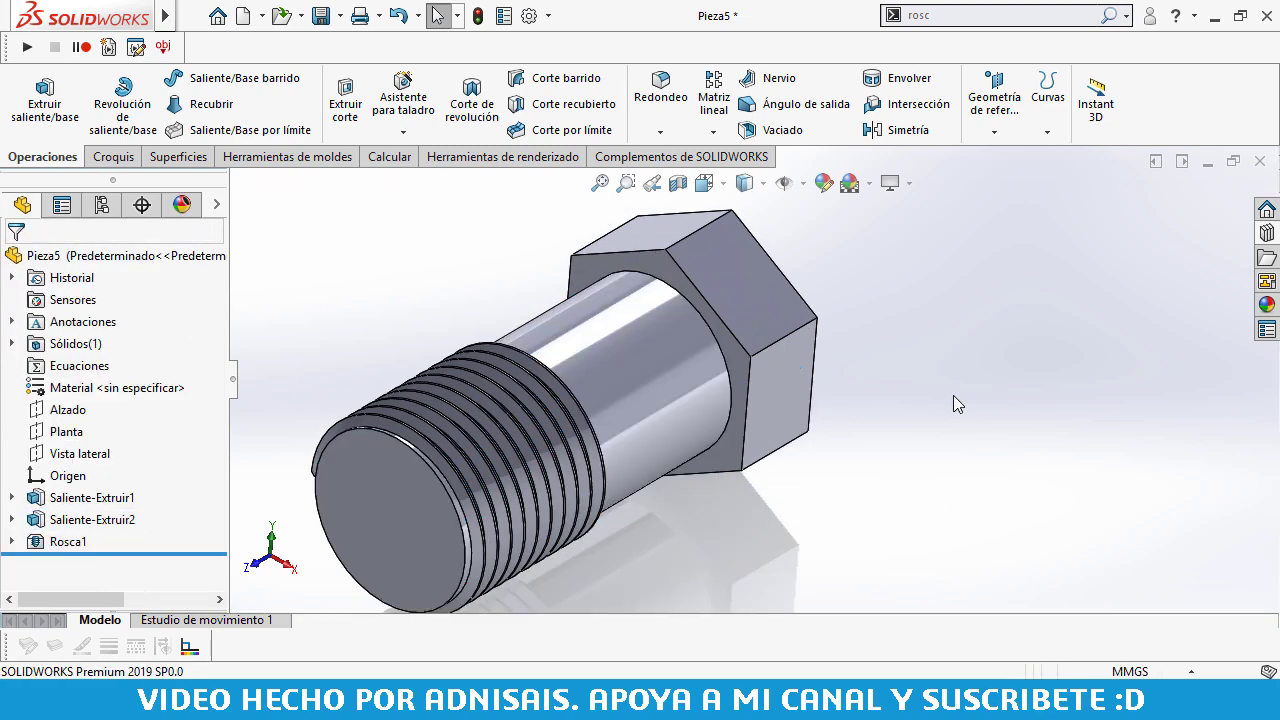
pyautogui.scroll(2, 883, 402)
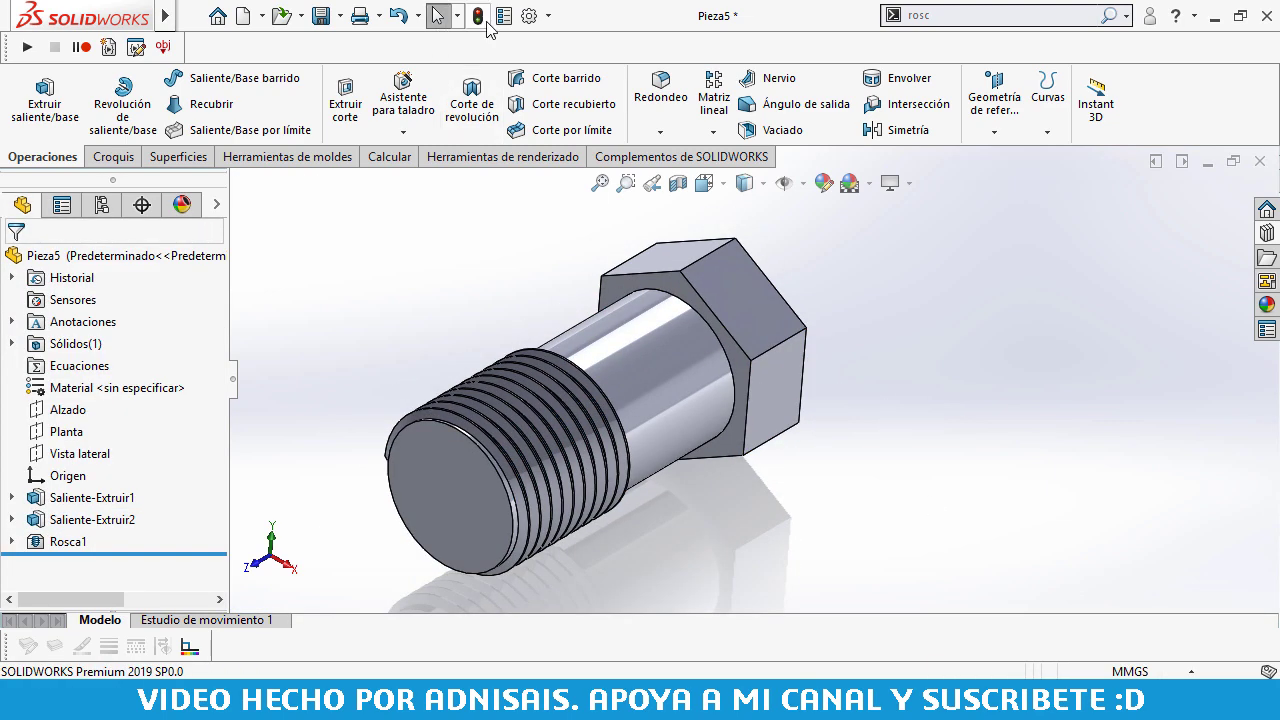
pyautogui.moveTo(718, 342); pyautogui.dragTo(798, 366, button='middle')
pyautogui.scroll(-2, 593, 308)
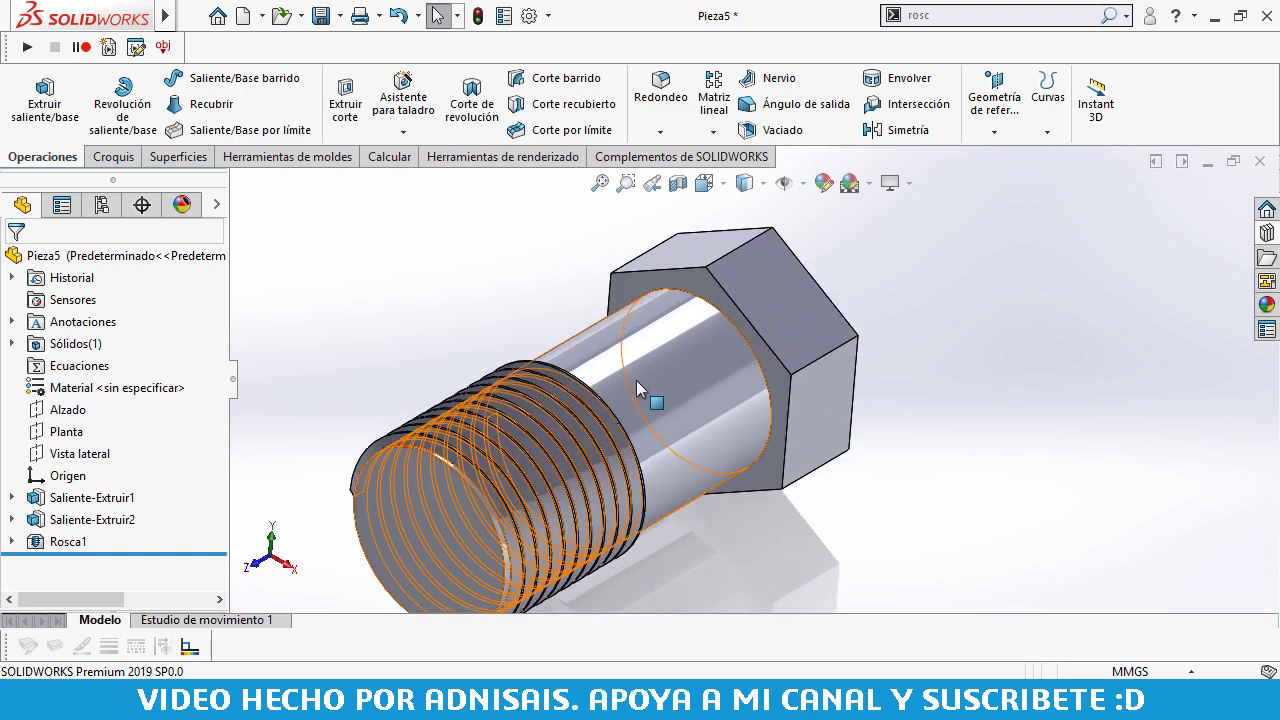
pyautogui.moveTo(698, 357)
pyautogui.mouseDown(button='middle')
pyautogui.moveTo(627, 424)
pyautogui.moveTo(686, 368)
pyautogui.mouseUp(button='middle')
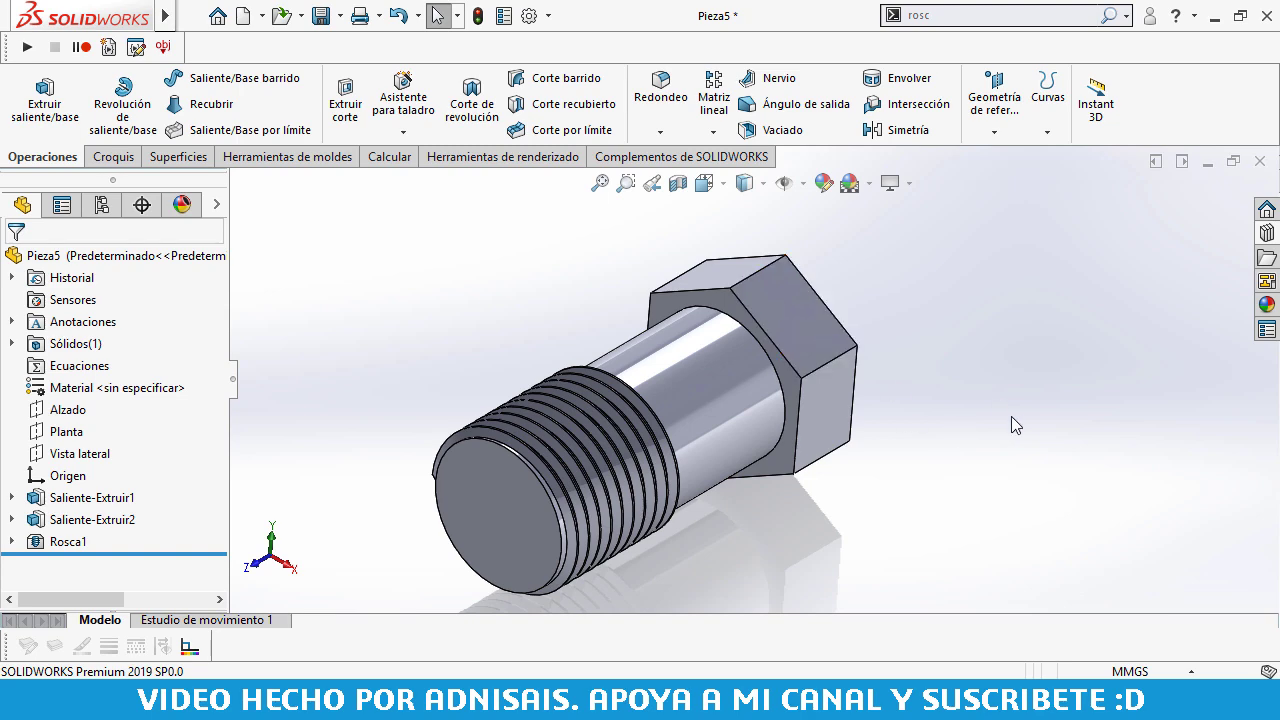
pyautogui.doubleClick(778, 301)
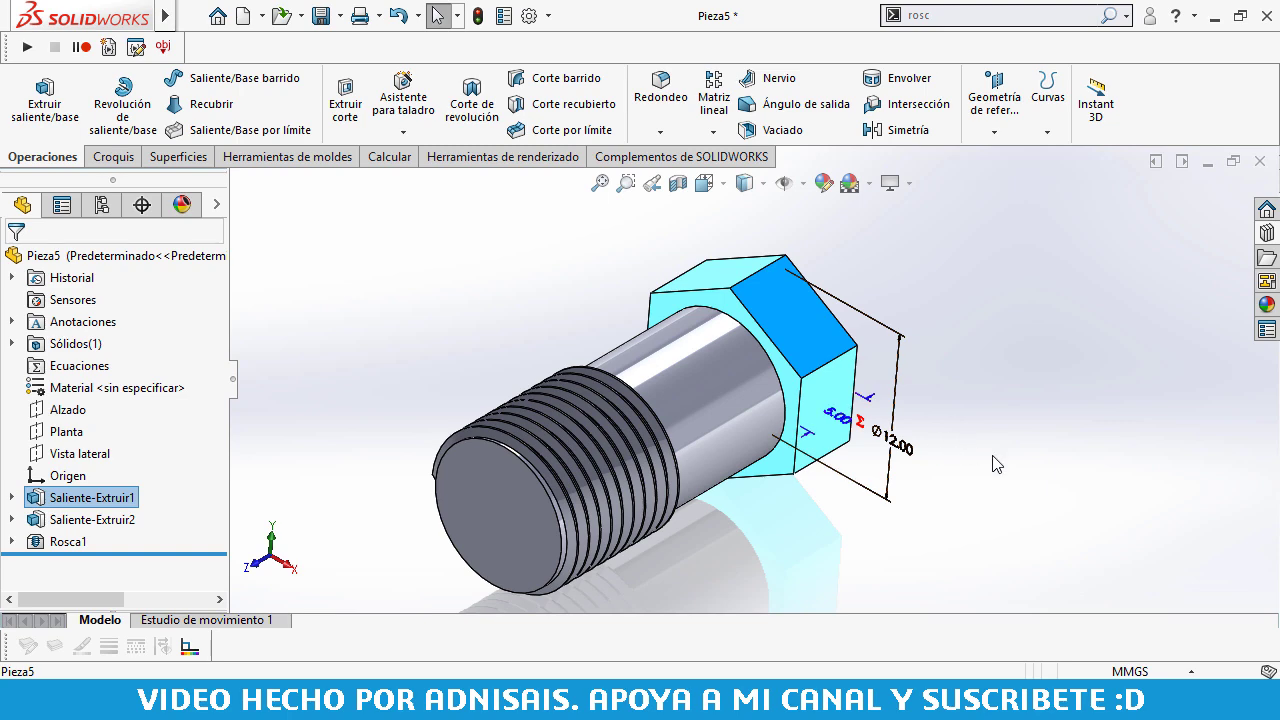
pyautogui.click(995, 351)
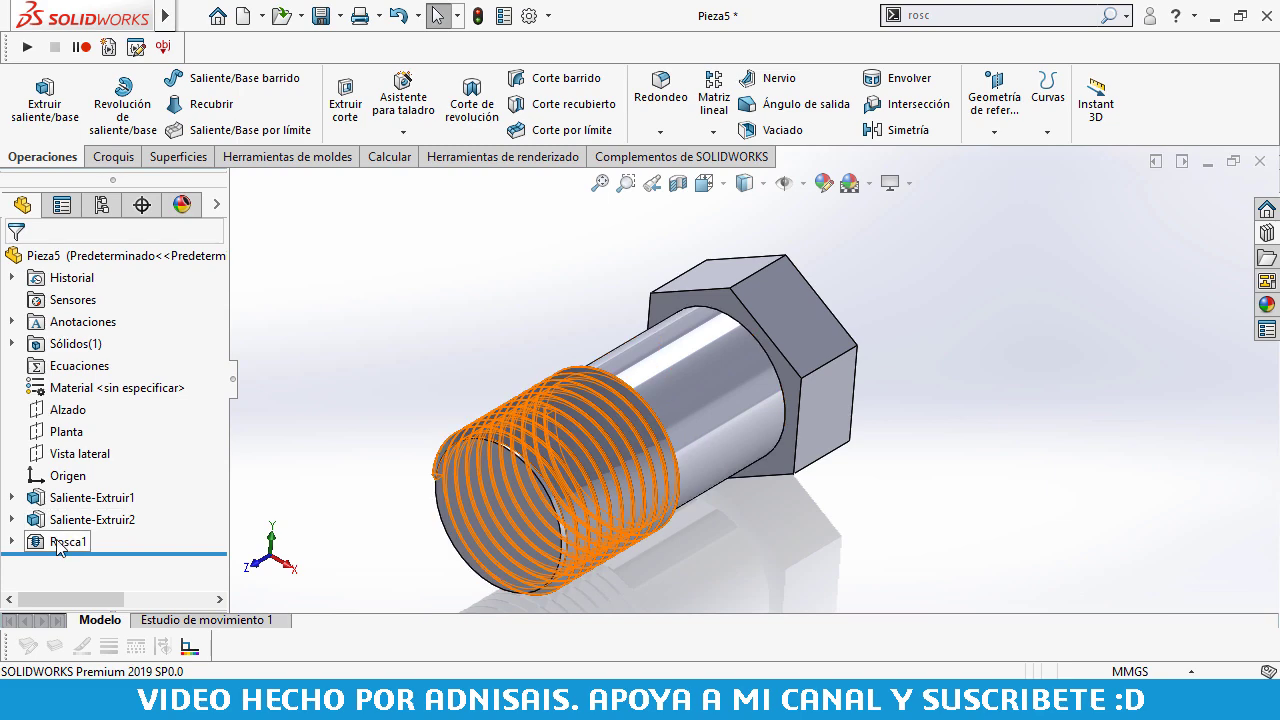
# - Open Administrar ecuaciones and add Rosca1 as a new Operaciones suppression row
pyautogui.rightClick(64, 372)
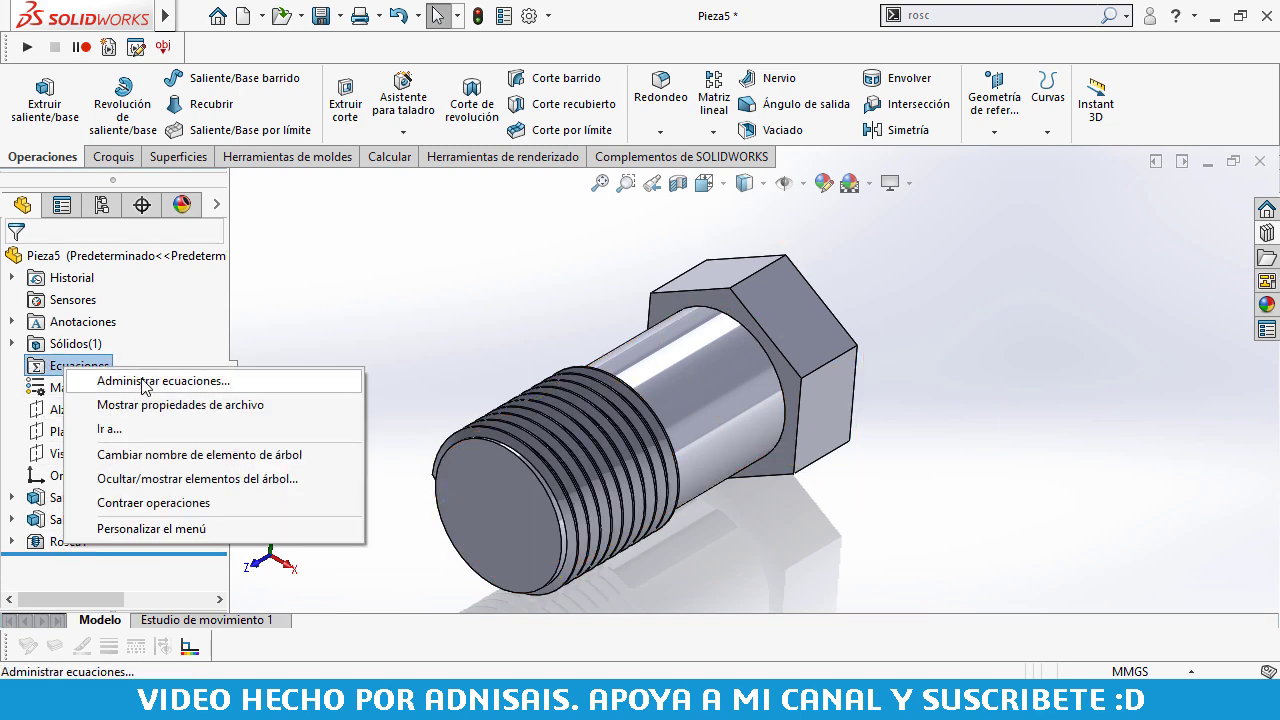
pyautogui.click(143, 384)
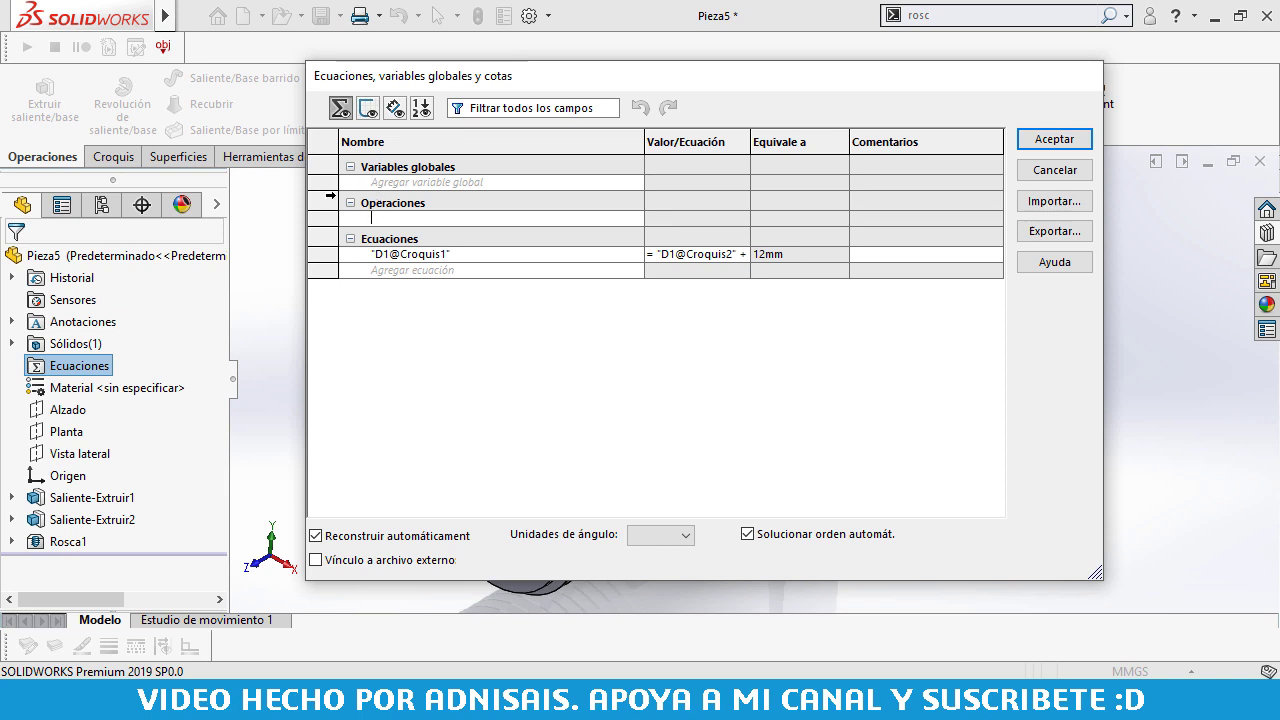
pyautogui.click(398, 214)
pyautogui.moveTo(520, 86); pyautogui.dragTo(728, 120)
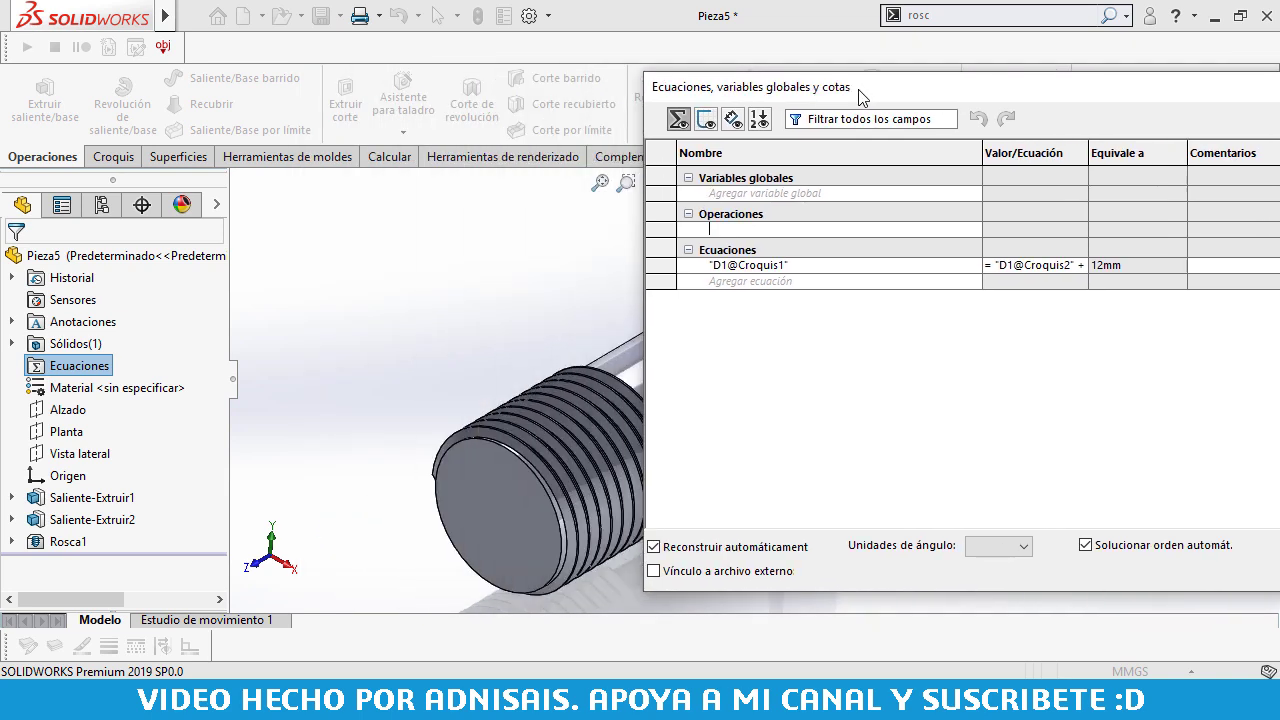
pyautogui.click(92, 541)
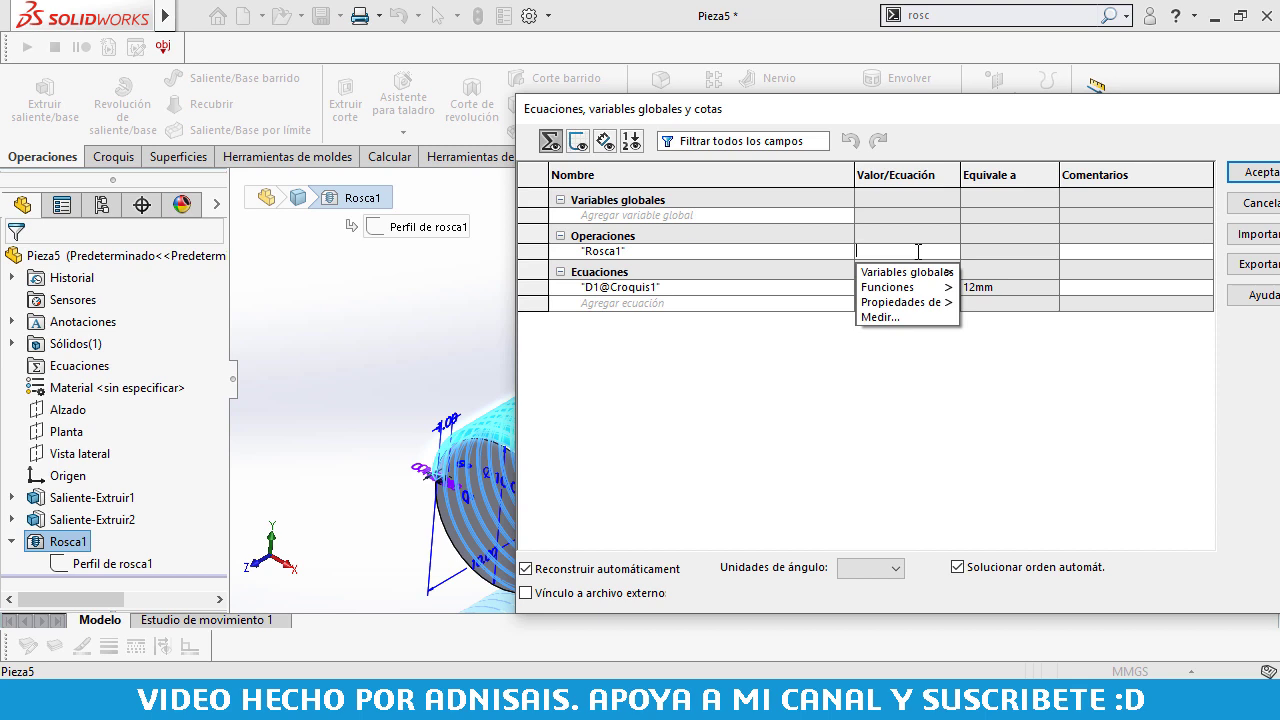
# - Begin Rosca1's equation as =if("D1@Croquis2", correcting the mistyped sketch name
pyautogui.write('=')
pyautogui.write('if')
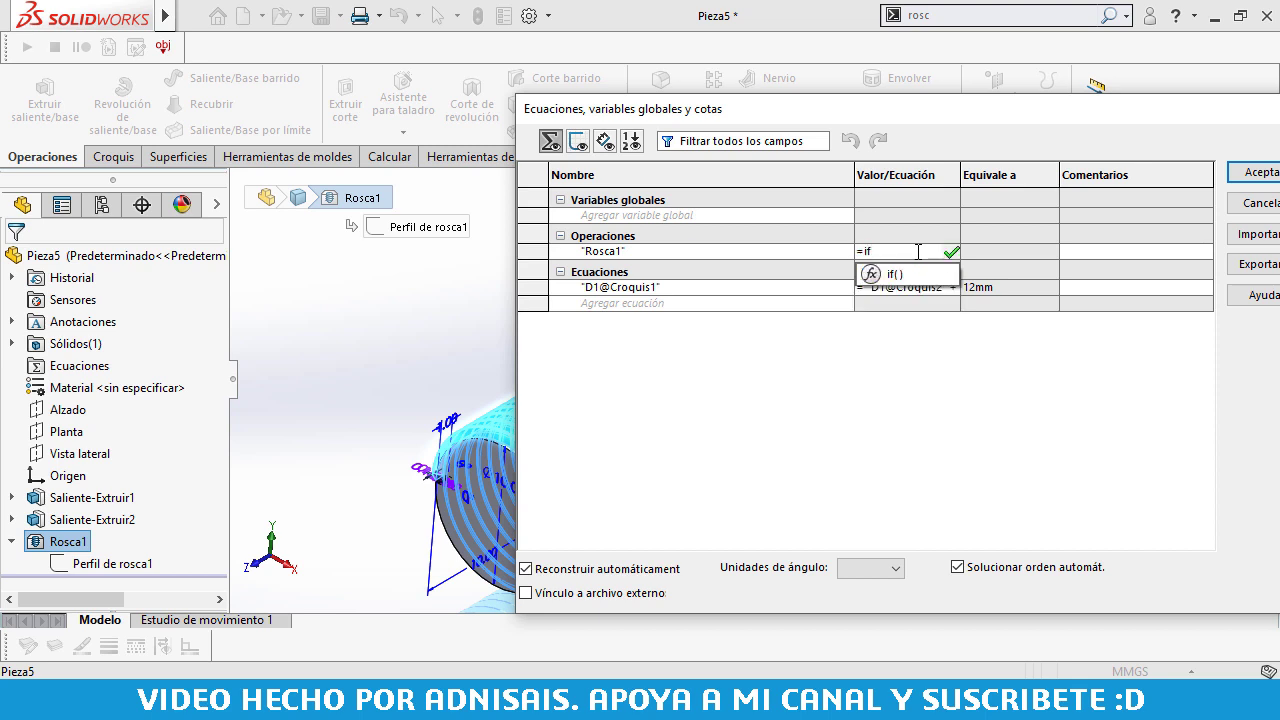
pyautogui.write('(')
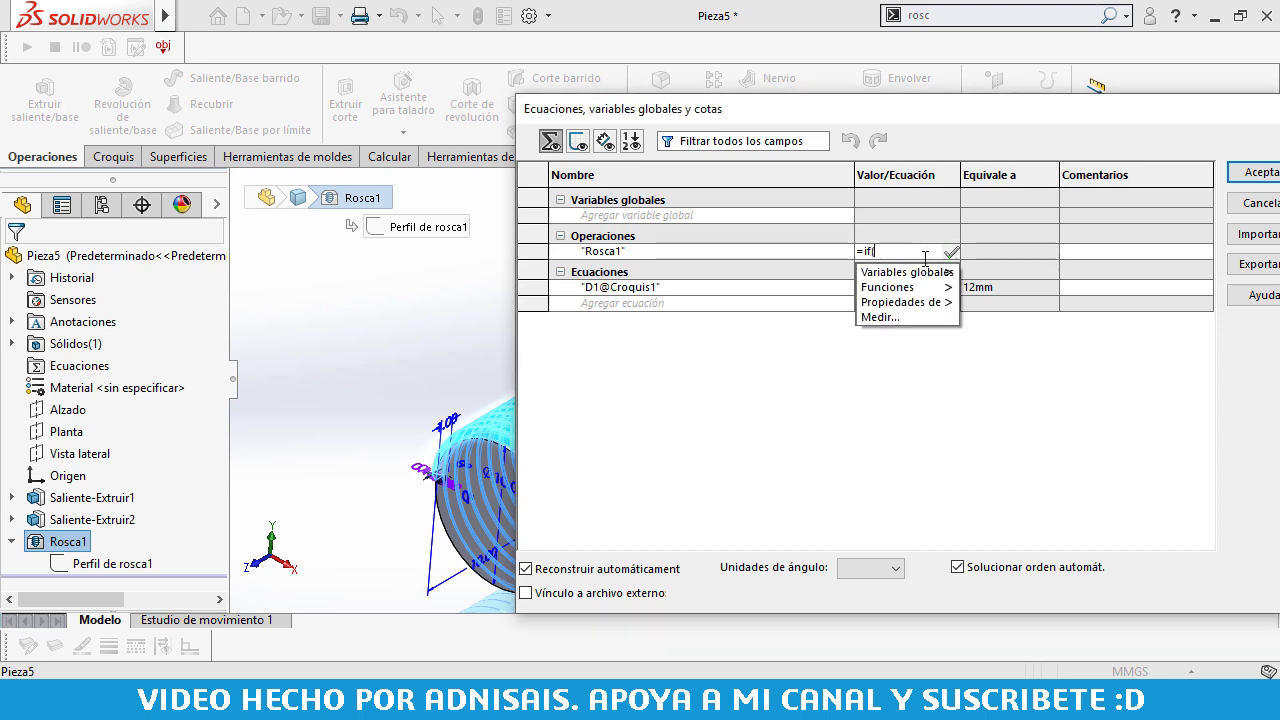
pyautogui.click(887, 287)
pyautogui.press('Right')
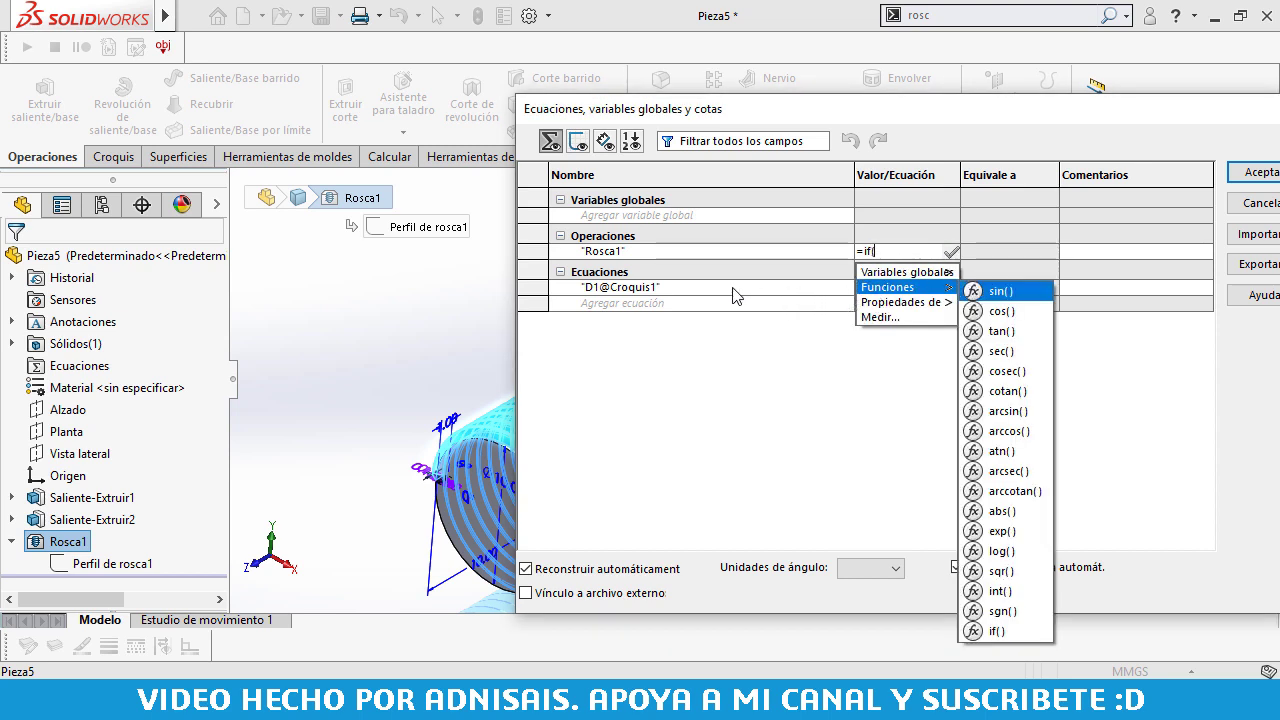
pyautogui.write('d1')
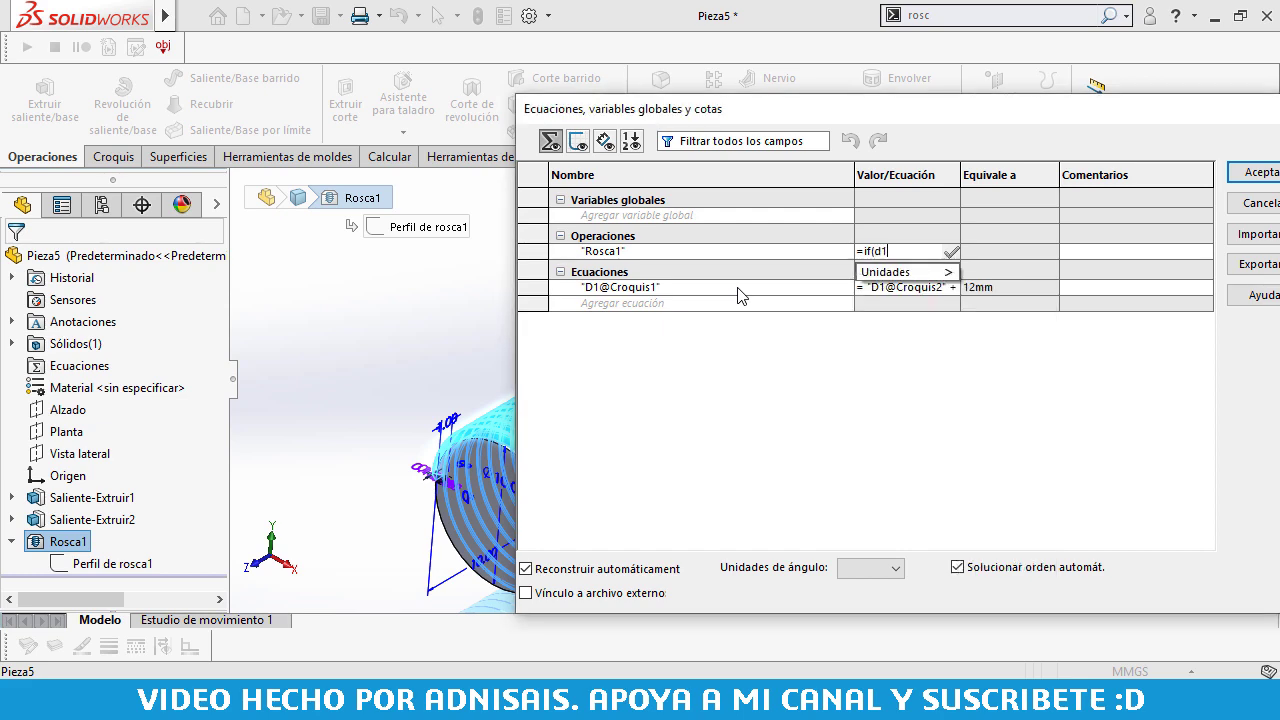
pyautogui.press('super')
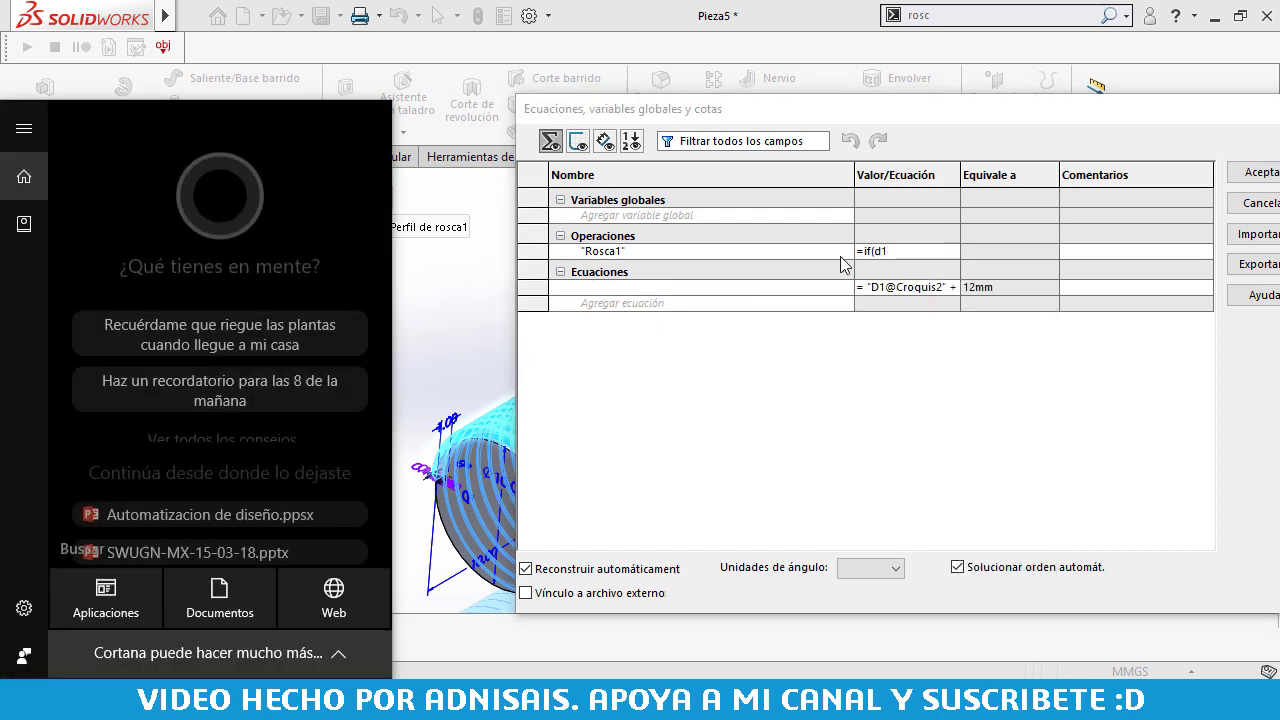
pyautogui.click(908, 256)
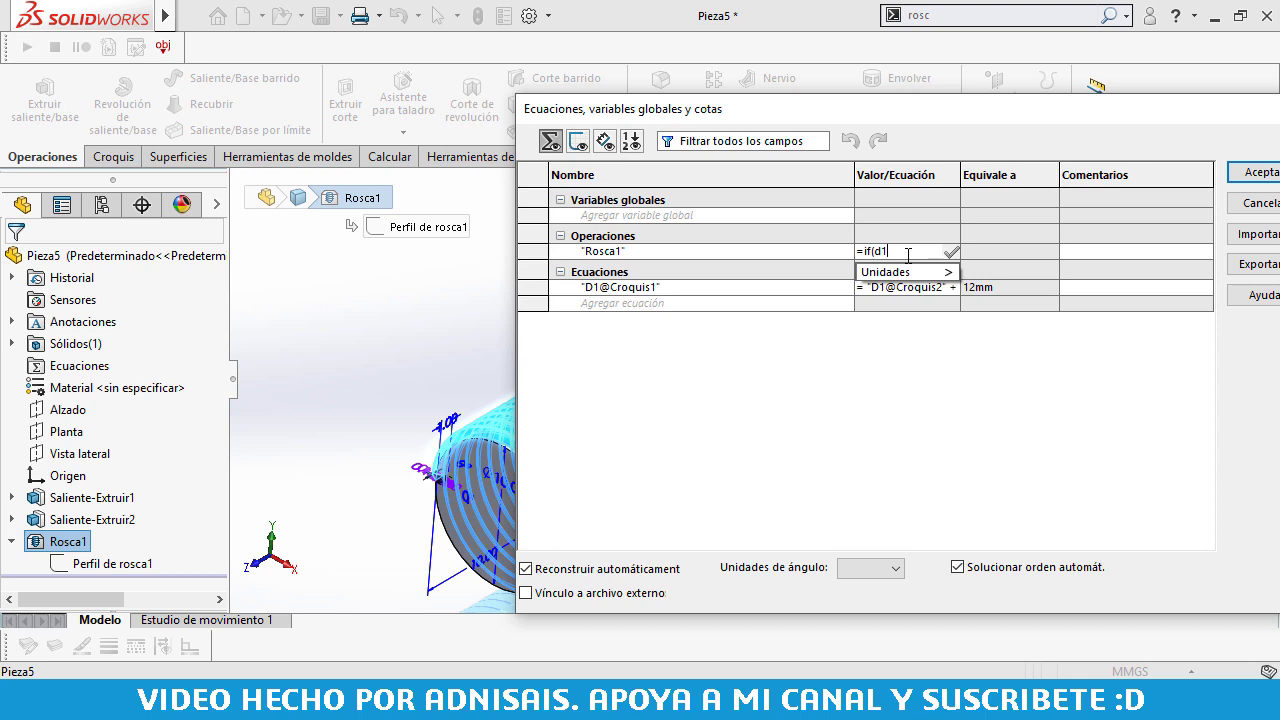
pyautogui.write('@')
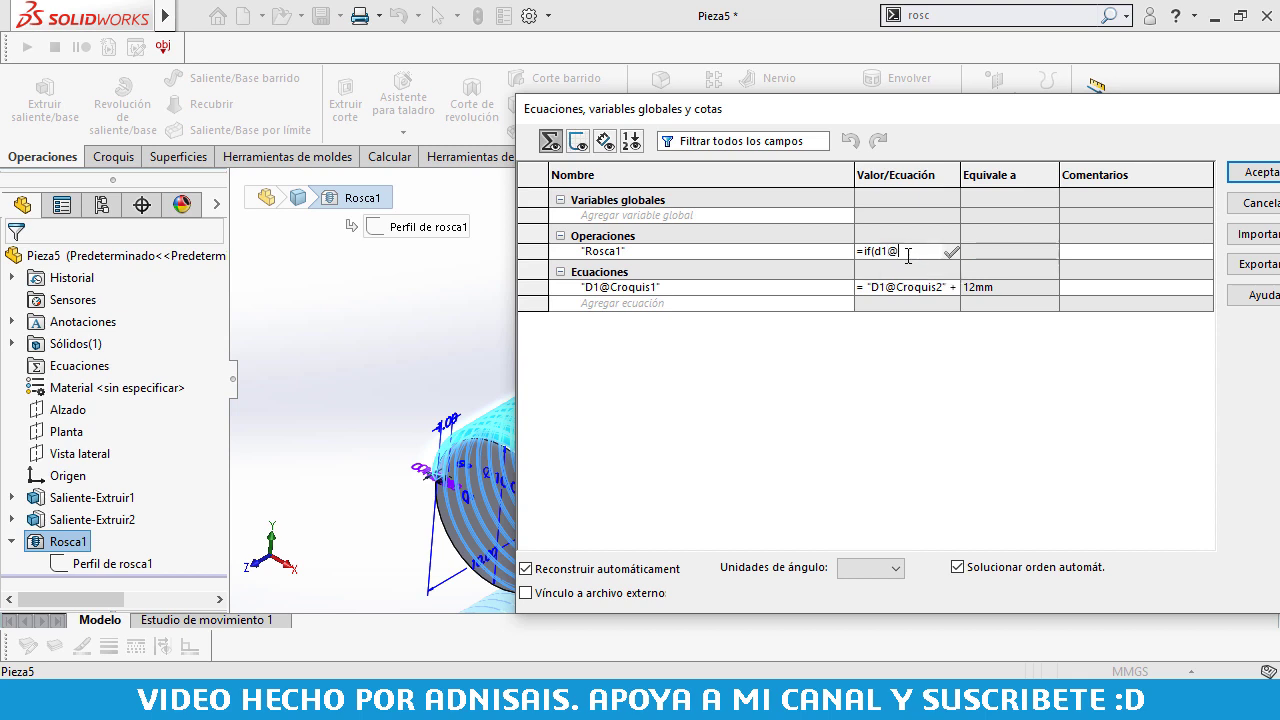
pyautogui.write('Croquis1')
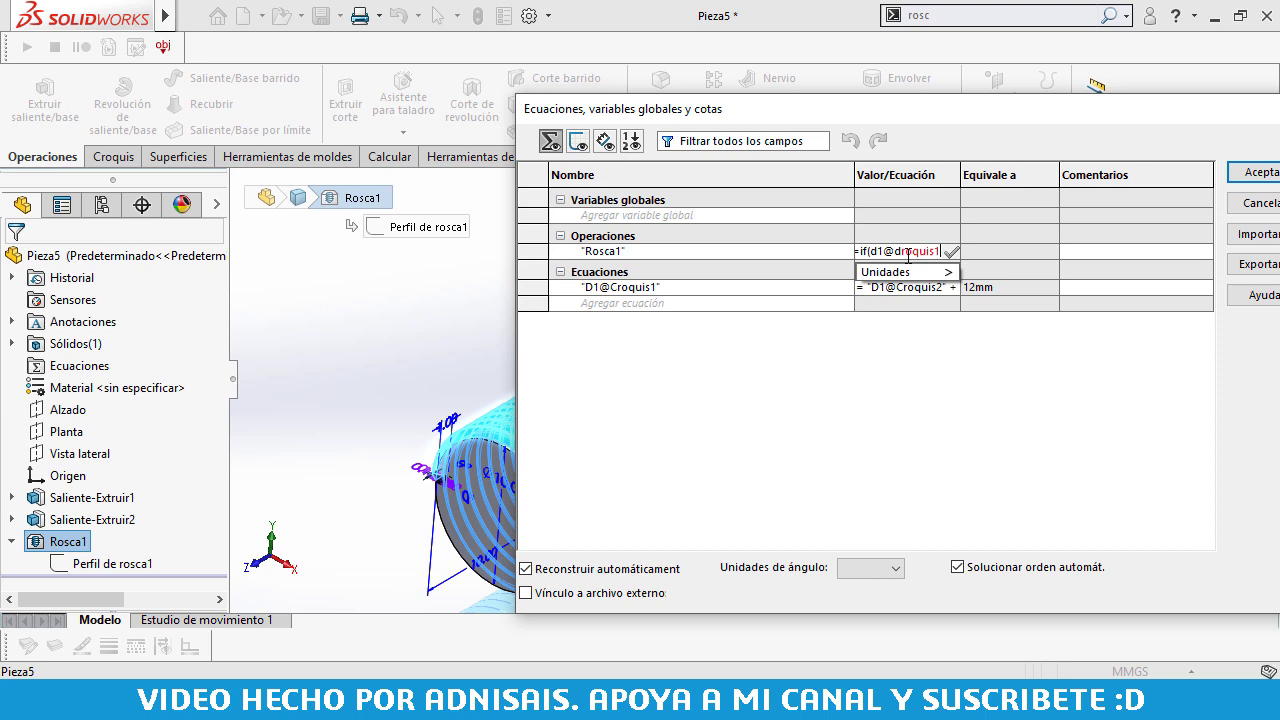
pyautogui.press('BackSpace')
pyautogui.write('2')
pyautogui.click(909, 252)
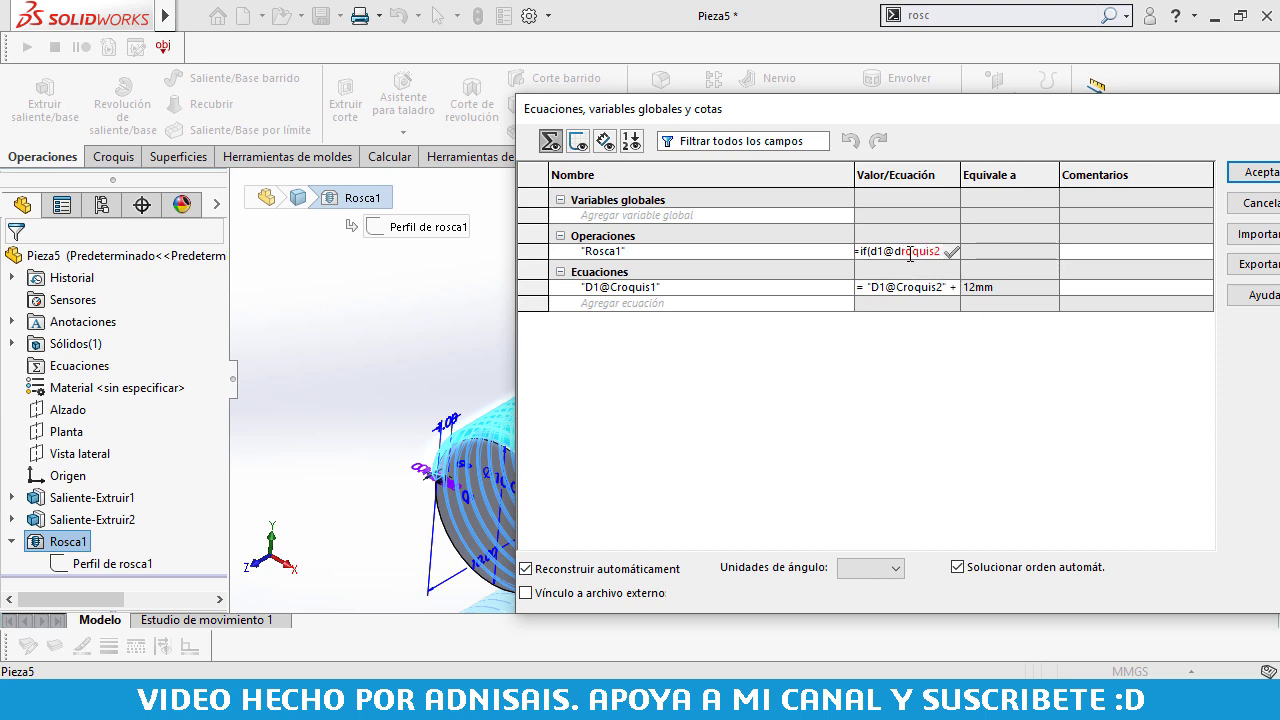
pyautogui.press('BackSpace')
pyautogui.press('BackSpace')
pyautogui.write('cr')
pyautogui.press('Left')
pyautogui.press('Left')
pyautogui.press('Left')
pyautogui.write('"')
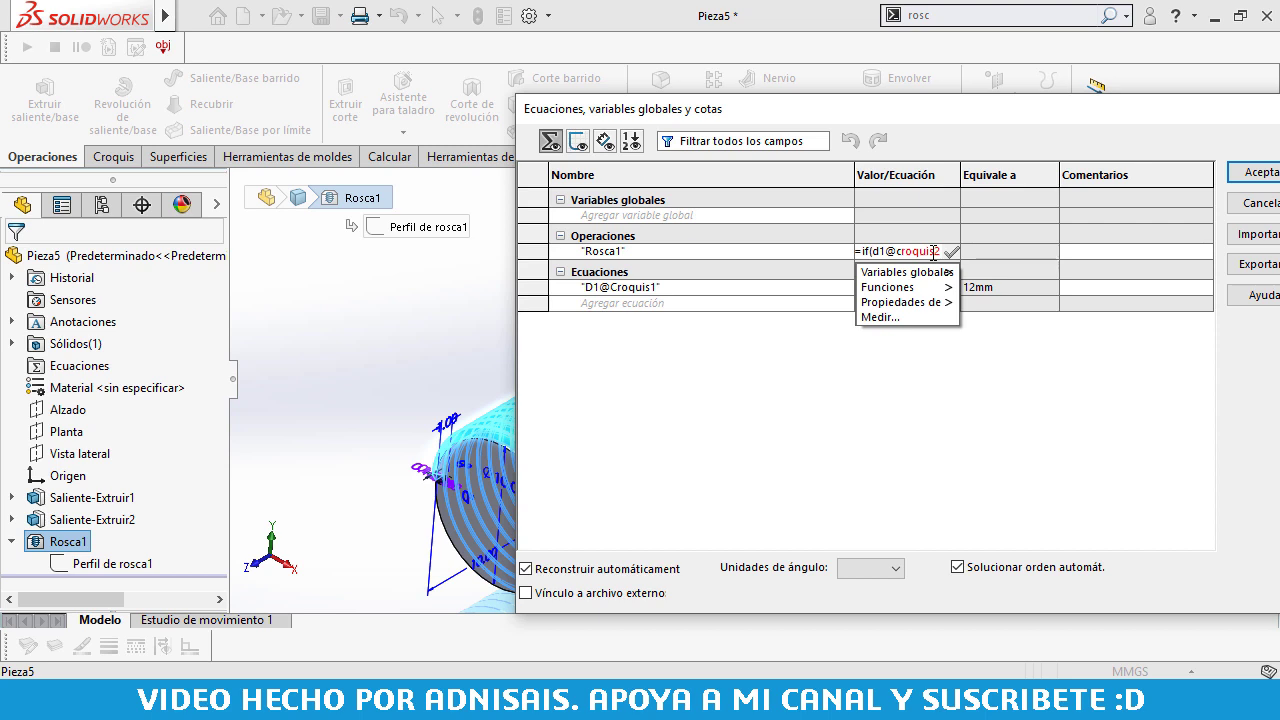
pyautogui.press('Escape')
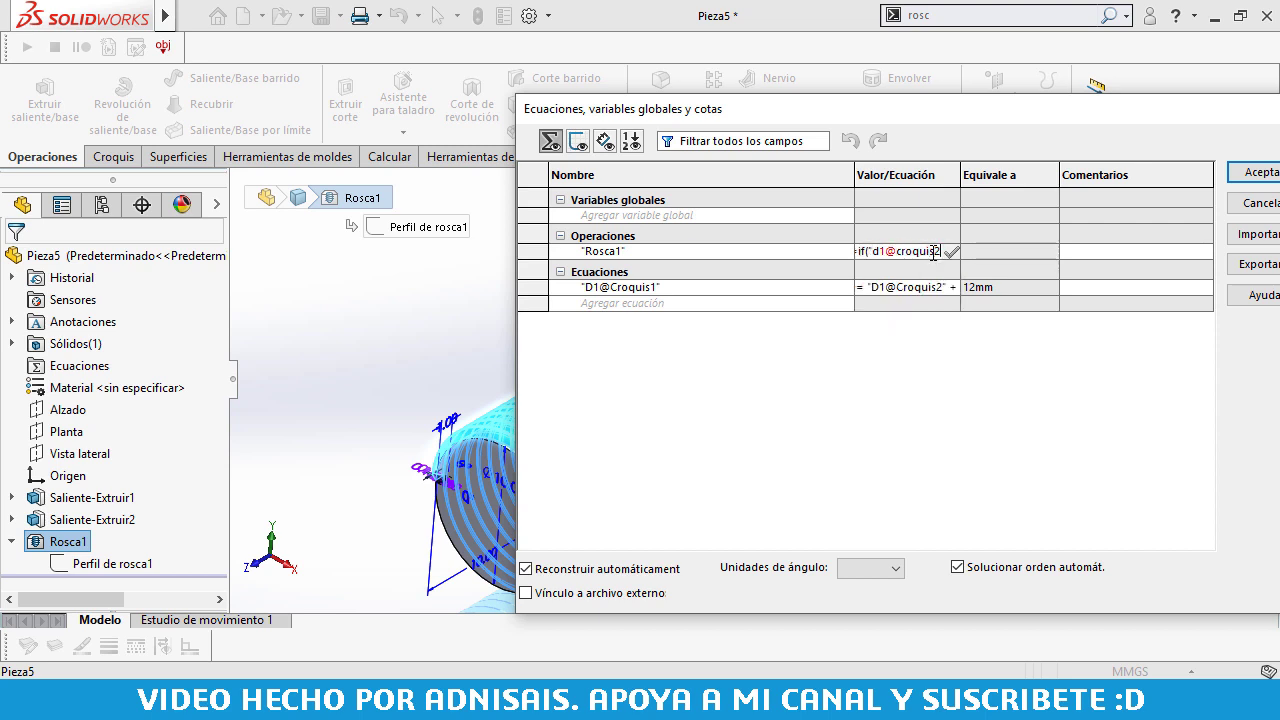
pyautogui.write('"')
# - Complete it with >10, suprimir if true, desactivar supresión otherwise, and commit
pyautogui.write('>')
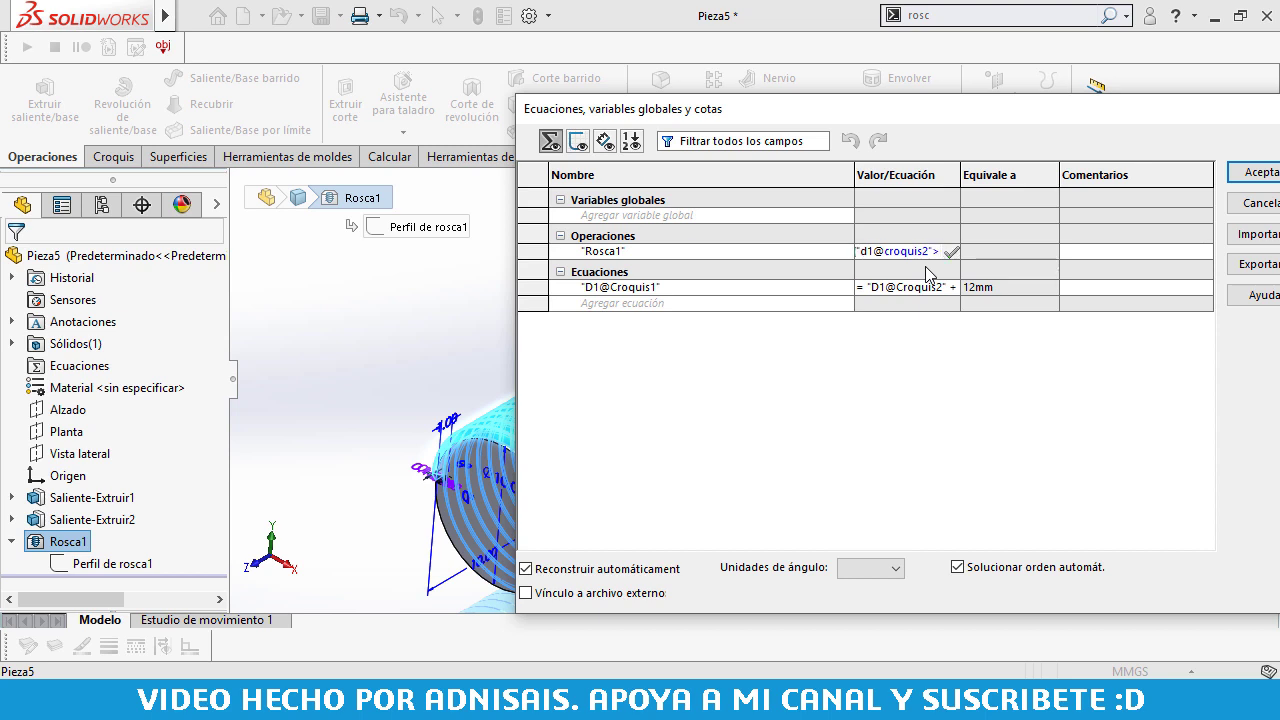
pyautogui.write('10')
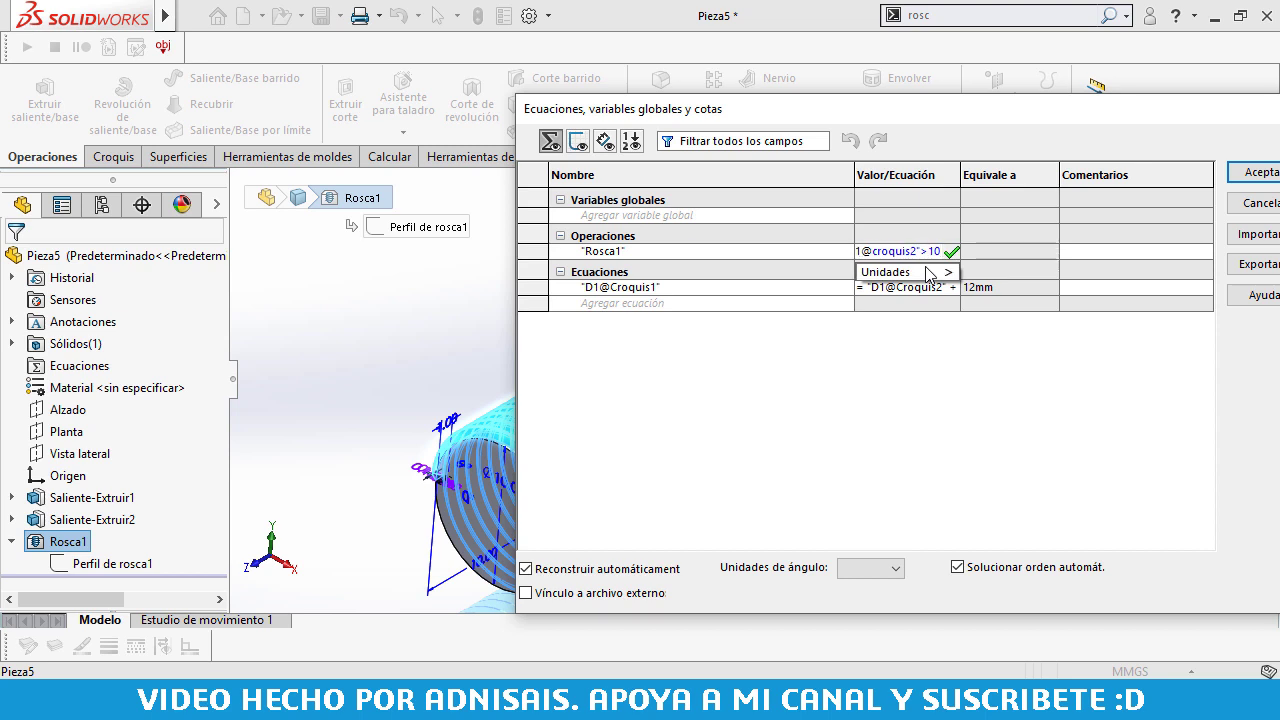
pyautogui.write(',')
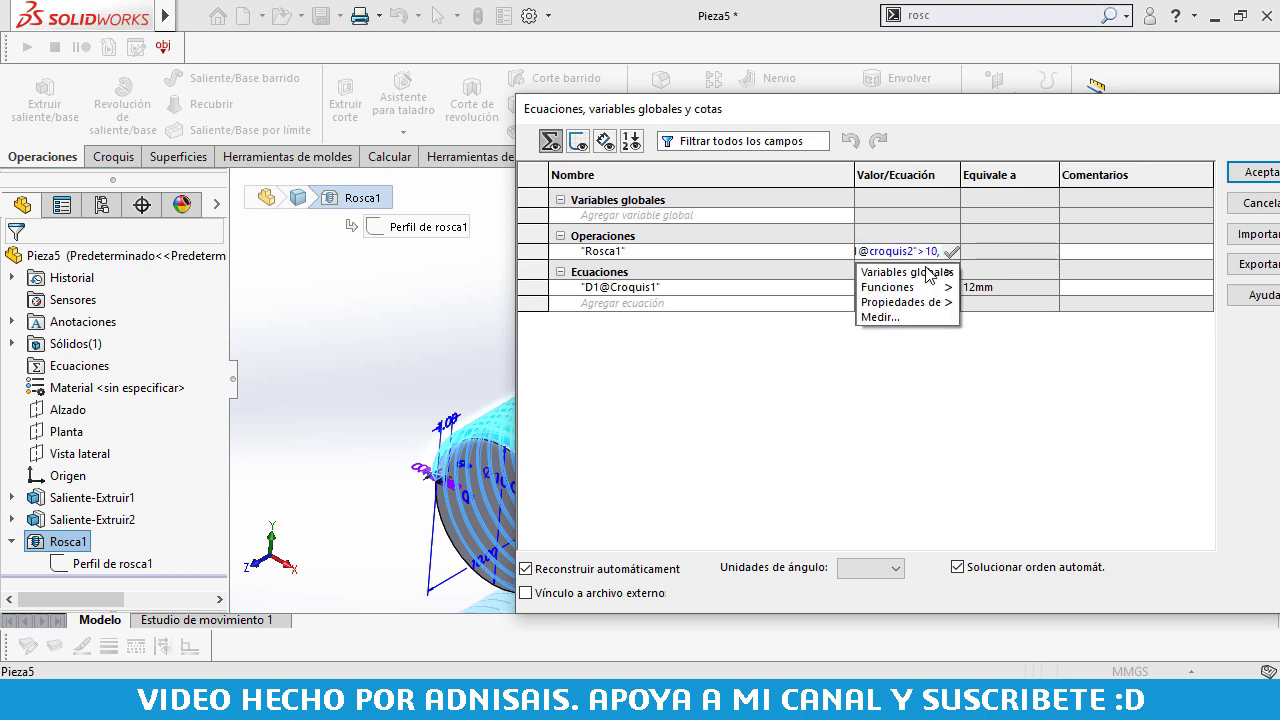
pyautogui.moveTo(906, 272)
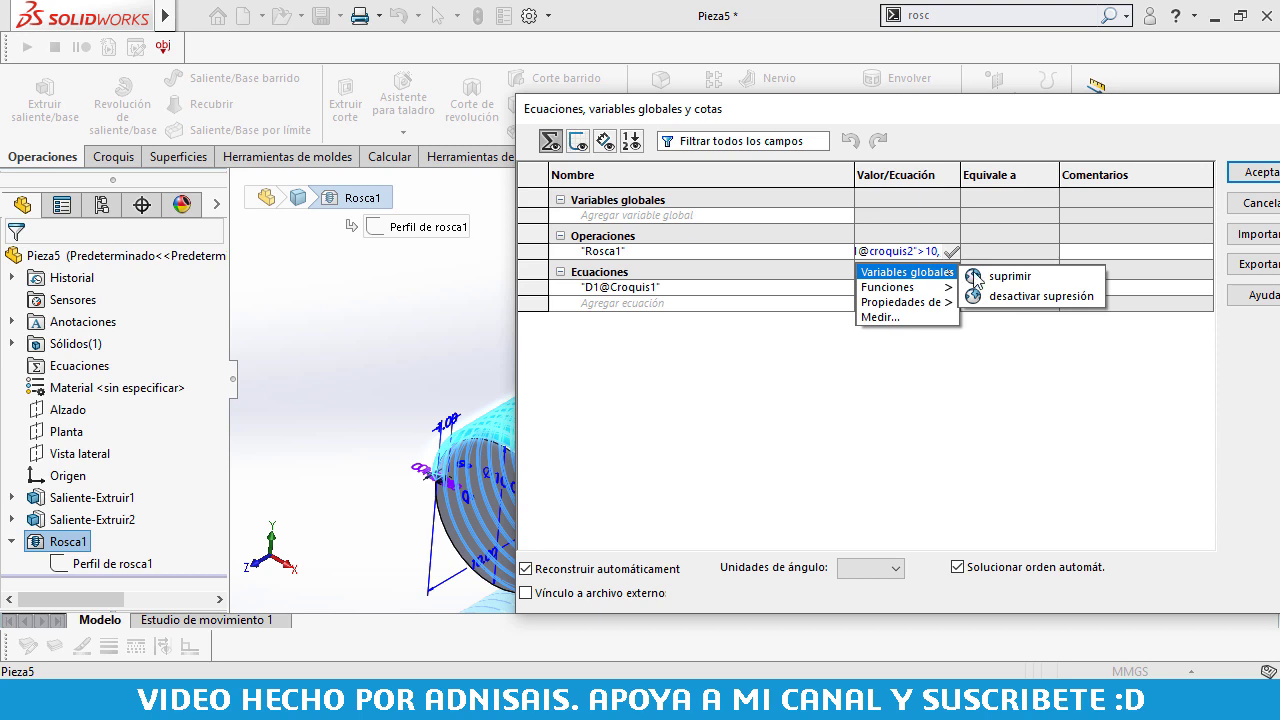
pyautogui.click(997, 278)
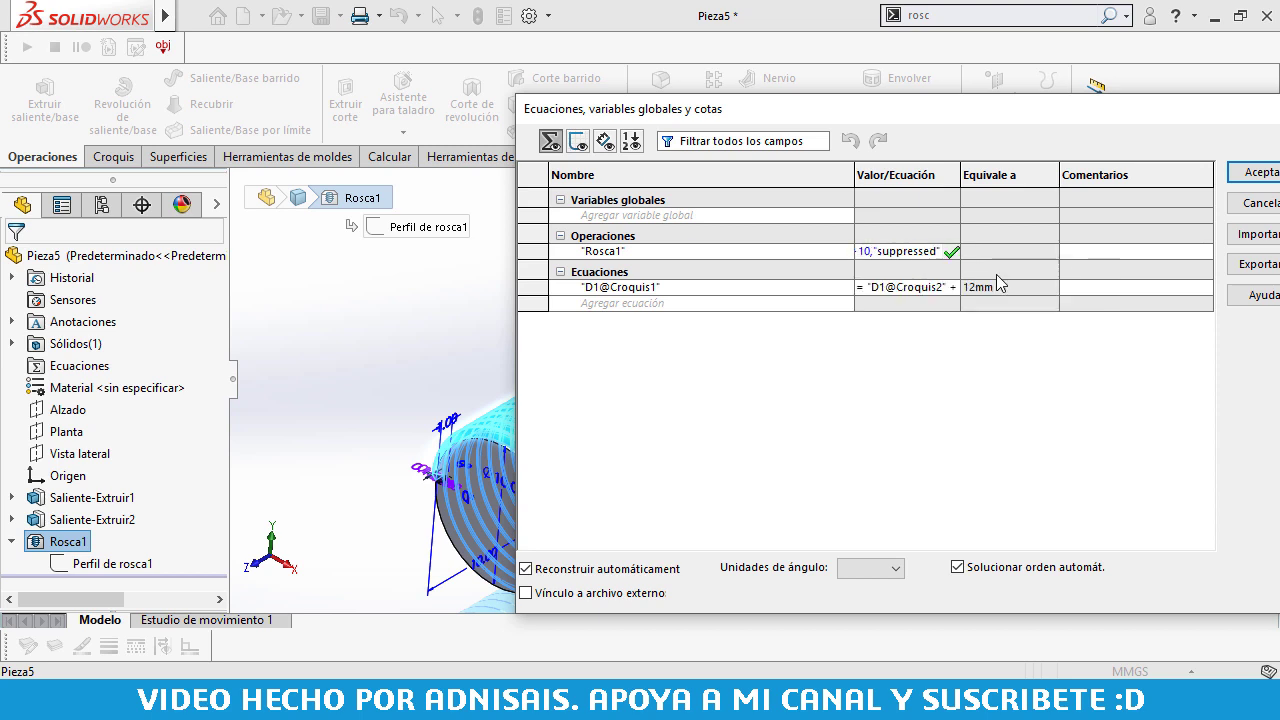
pyautogui.write(',')
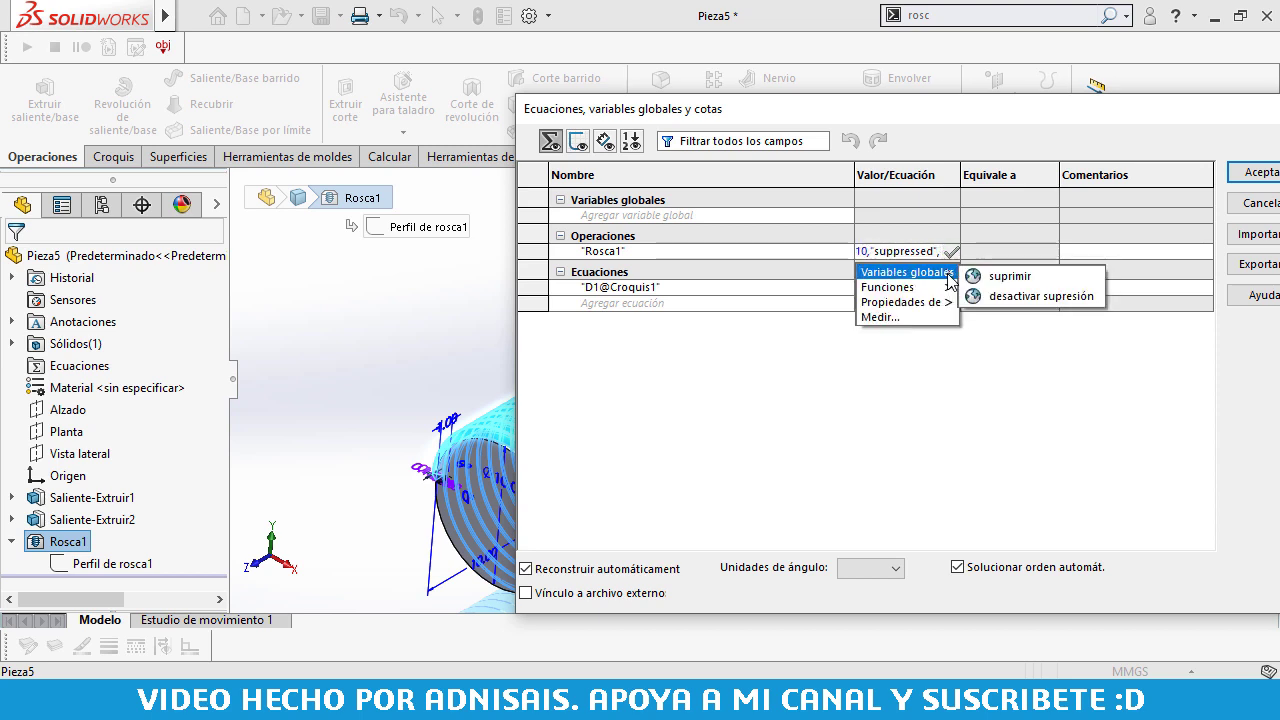
pyautogui.click(1001, 297)
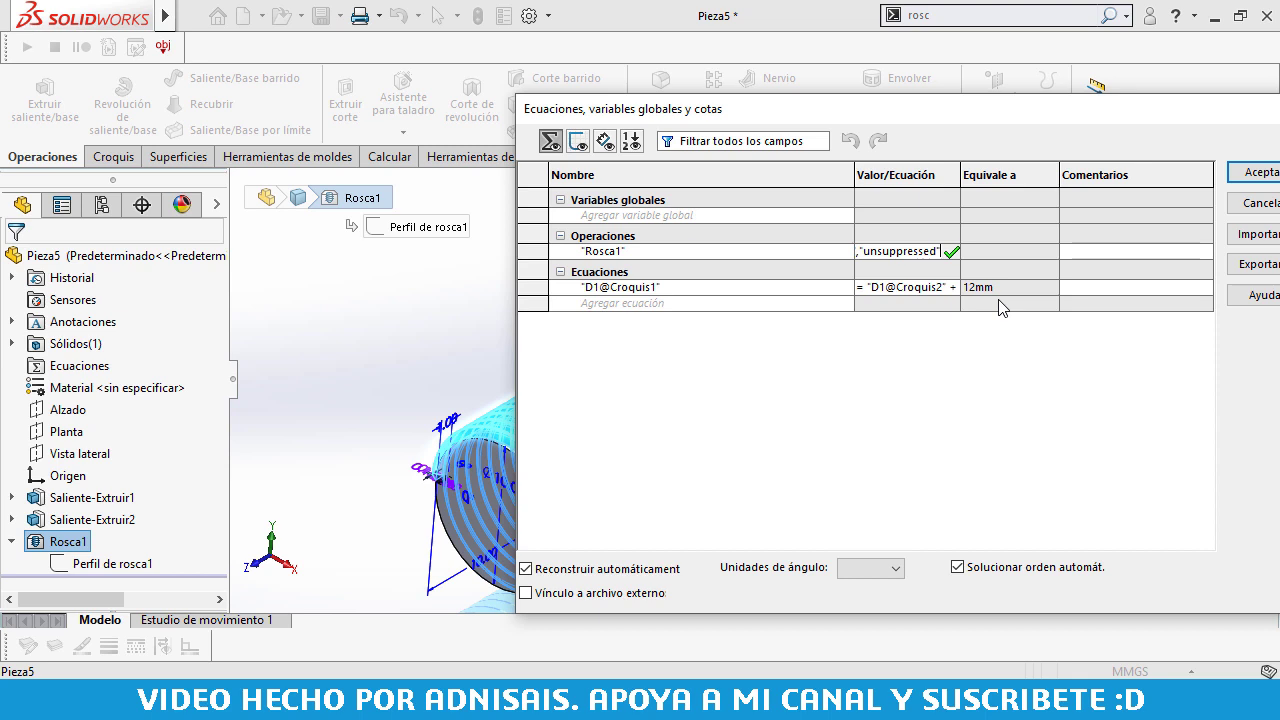
pyautogui.write(')')
pyautogui.press('Tab')
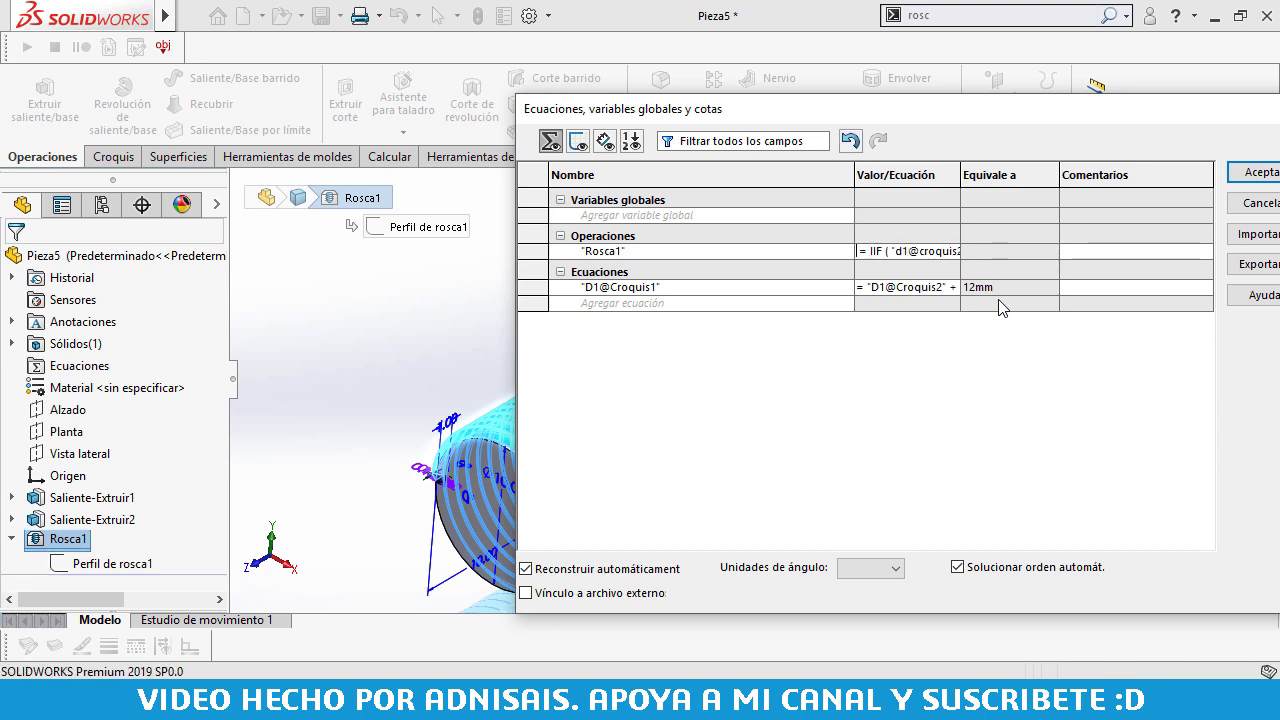
# - Close the equations manager and set the shaft diameter D1@Croquis2 to 11 mm
pyautogui.click(1236, 173)
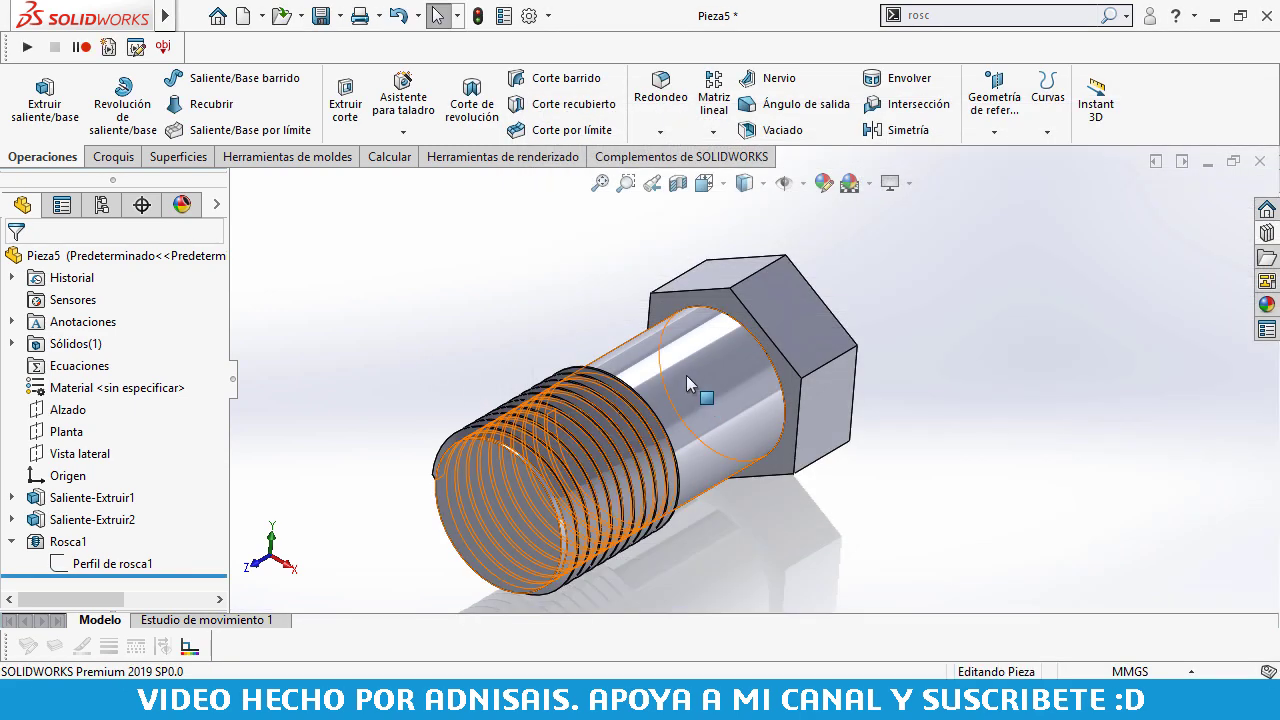
pyautogui.click(712, 393)
pyautogui.doubleClick(855, 453)
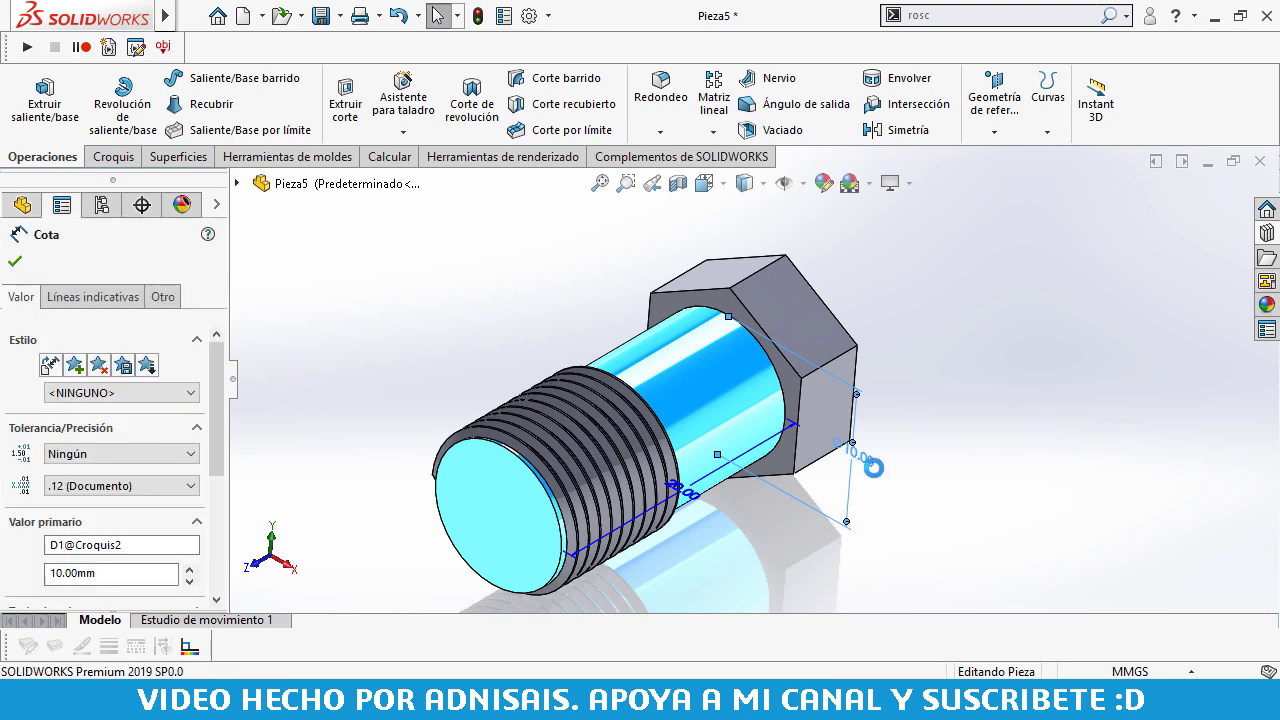
pyautogui.write('11')
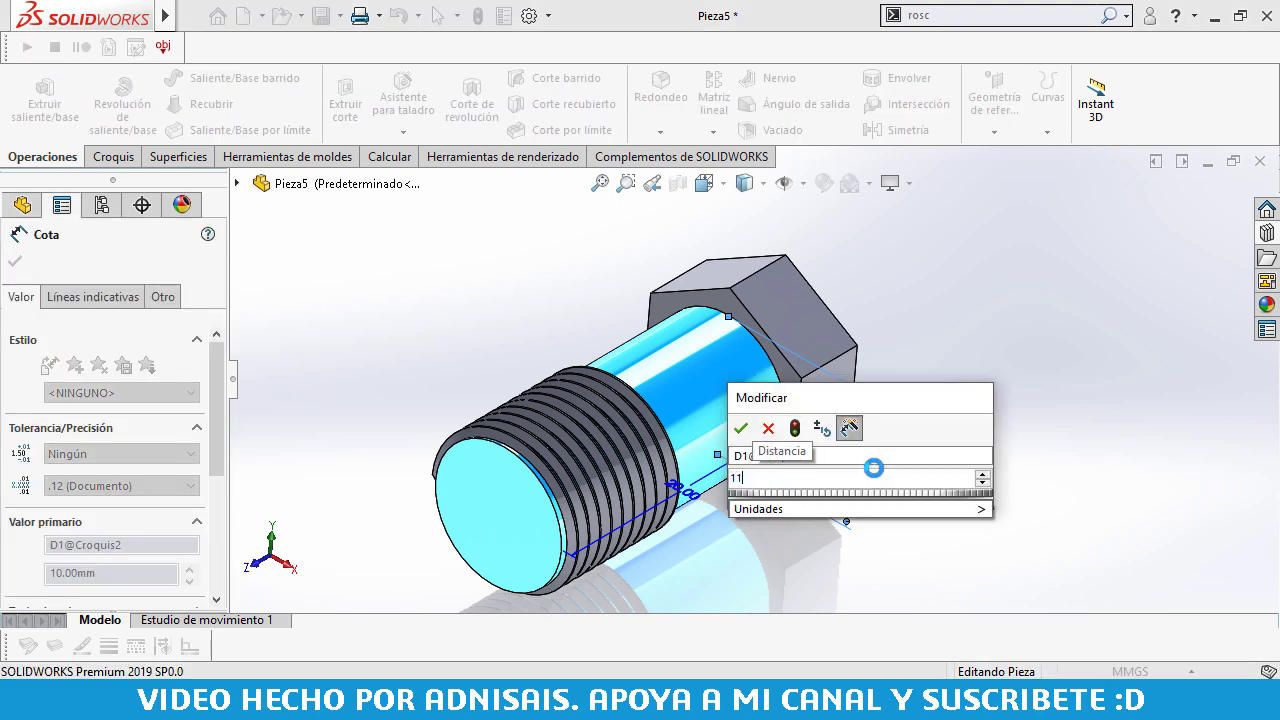
pyautogui.press('Return')
pyautogui.press('Escape')
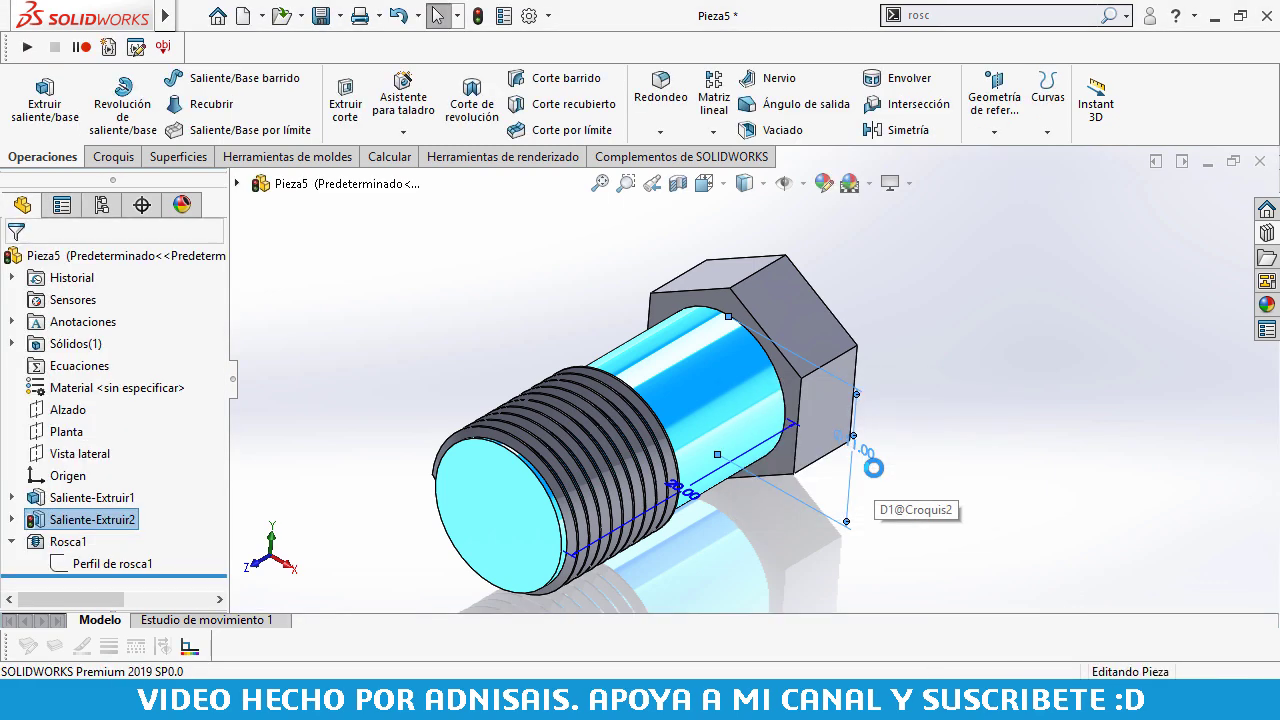
# - Change the shaft diameter D1@Croquis2 to 9 mm and rebuild the bolt
pyautogui.click(752, 384)
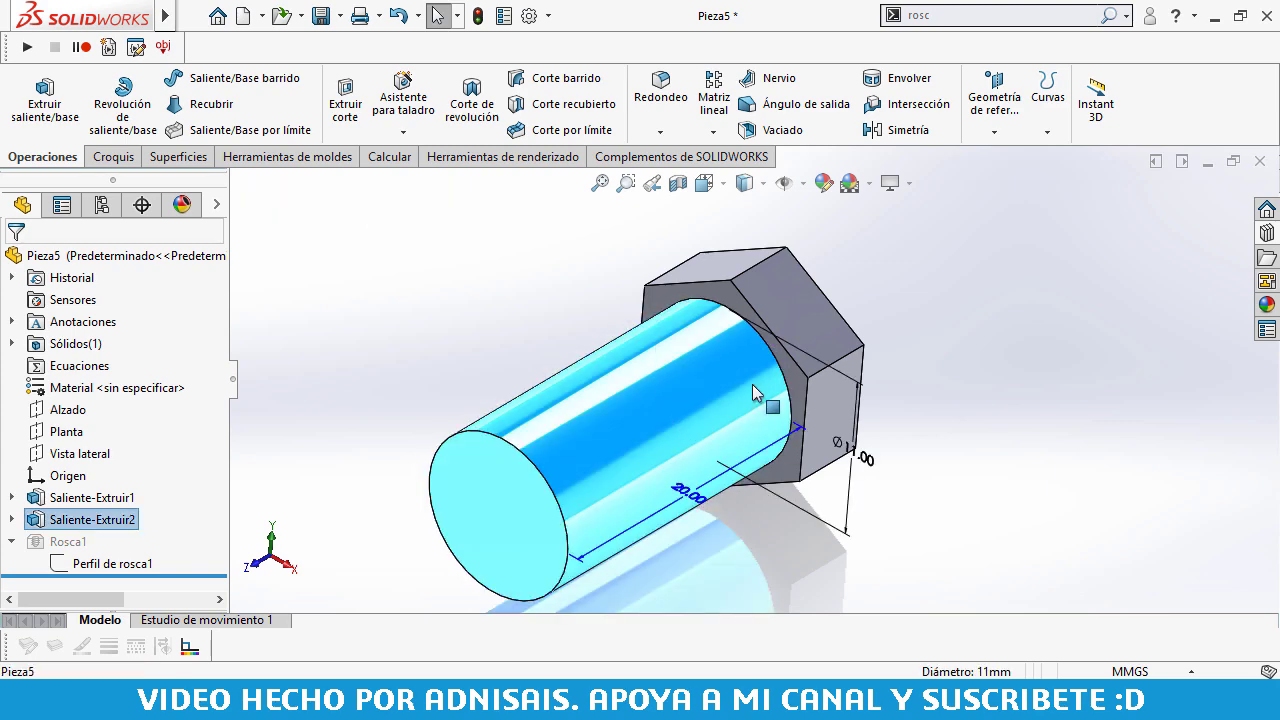
pyautogui.doubleClick(850, 457)
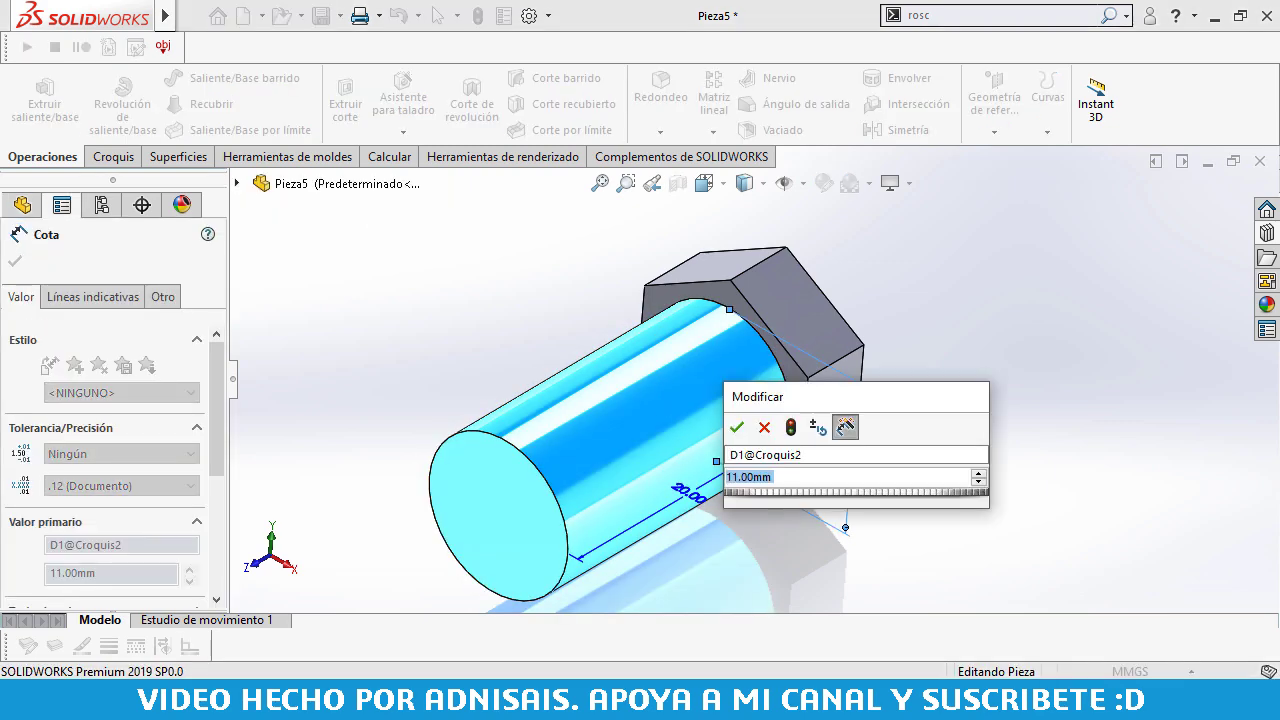
pyautogui.write('9')
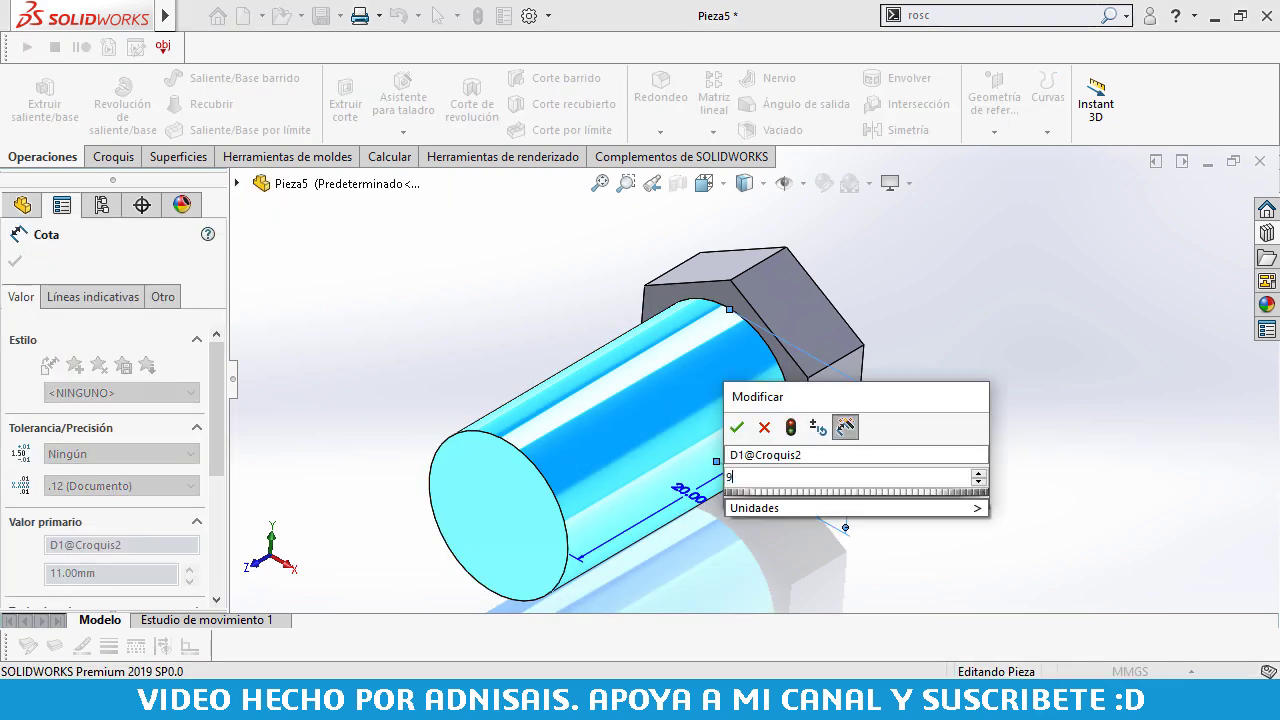
pyautogui.click(737, 427)
pyautogui.press('Escape')
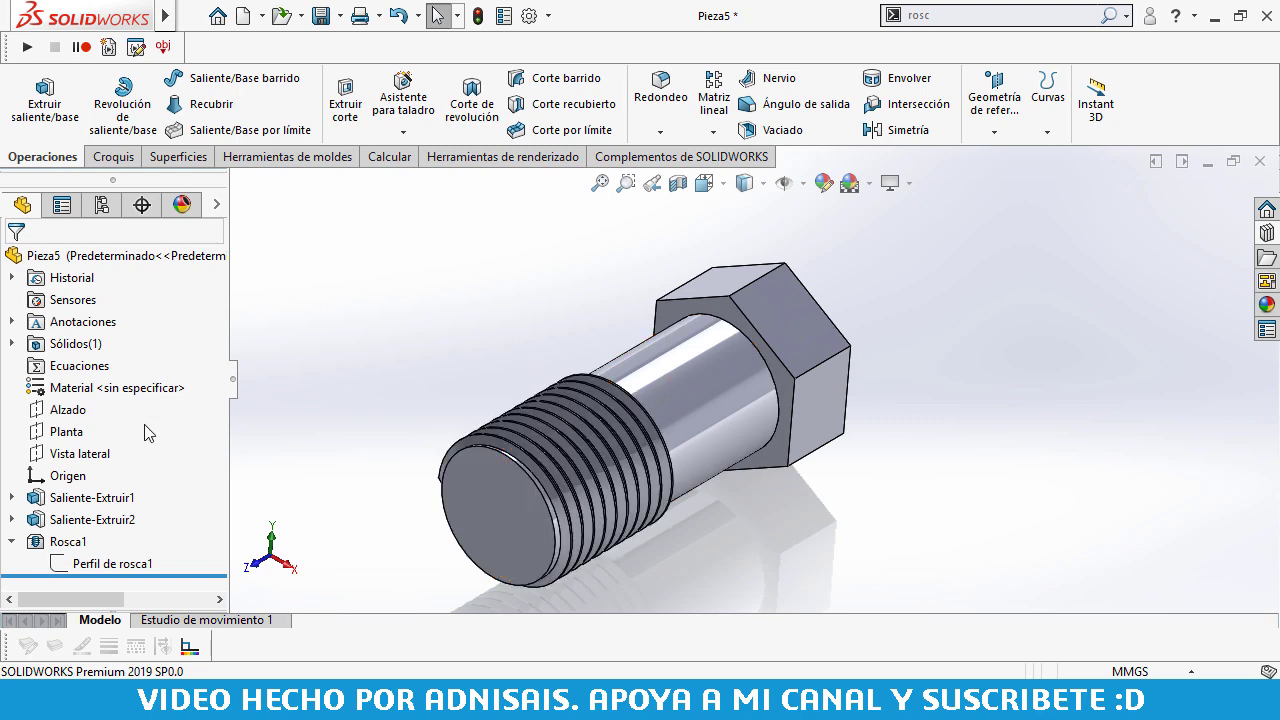
# - Open the equations manager and delete the Rosca1 suppression equation
pyautogui.rightClick(47, 368)
pyautogui.click(112, 380)
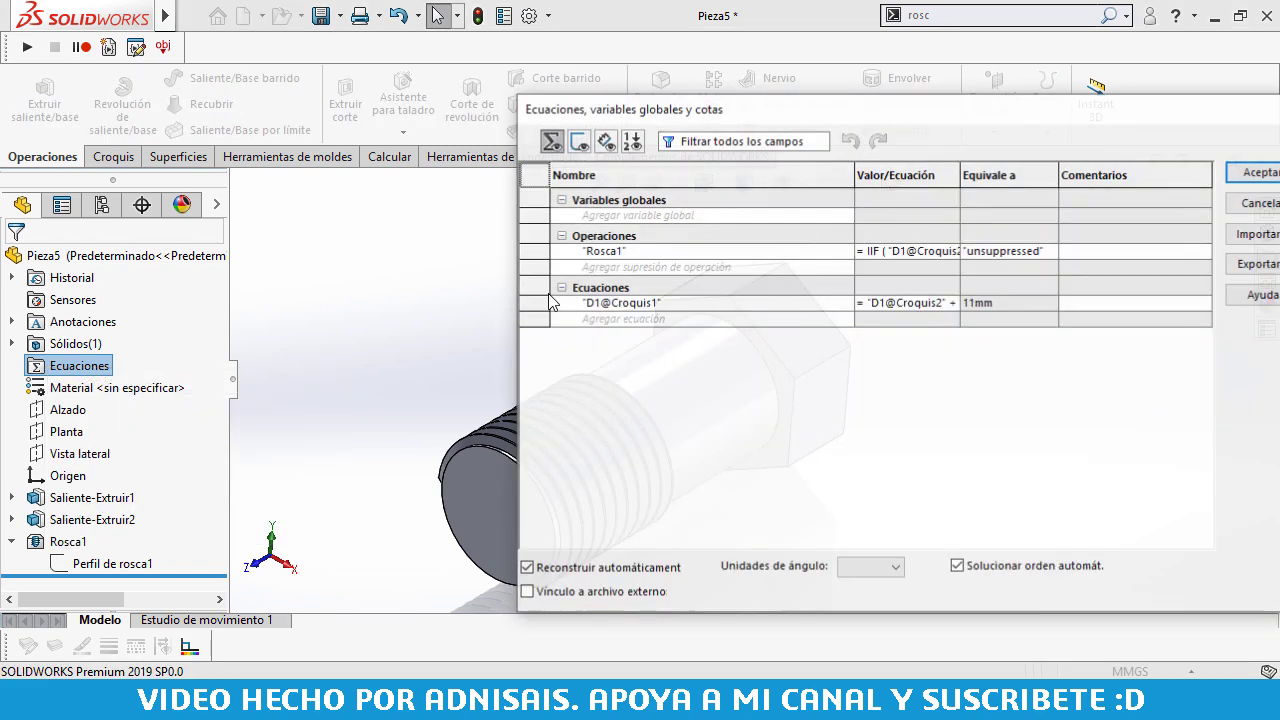
pyautogui.click(535, 251)
pyautogui.rightClick(535, 253)
pyautogui.click(606, 271)
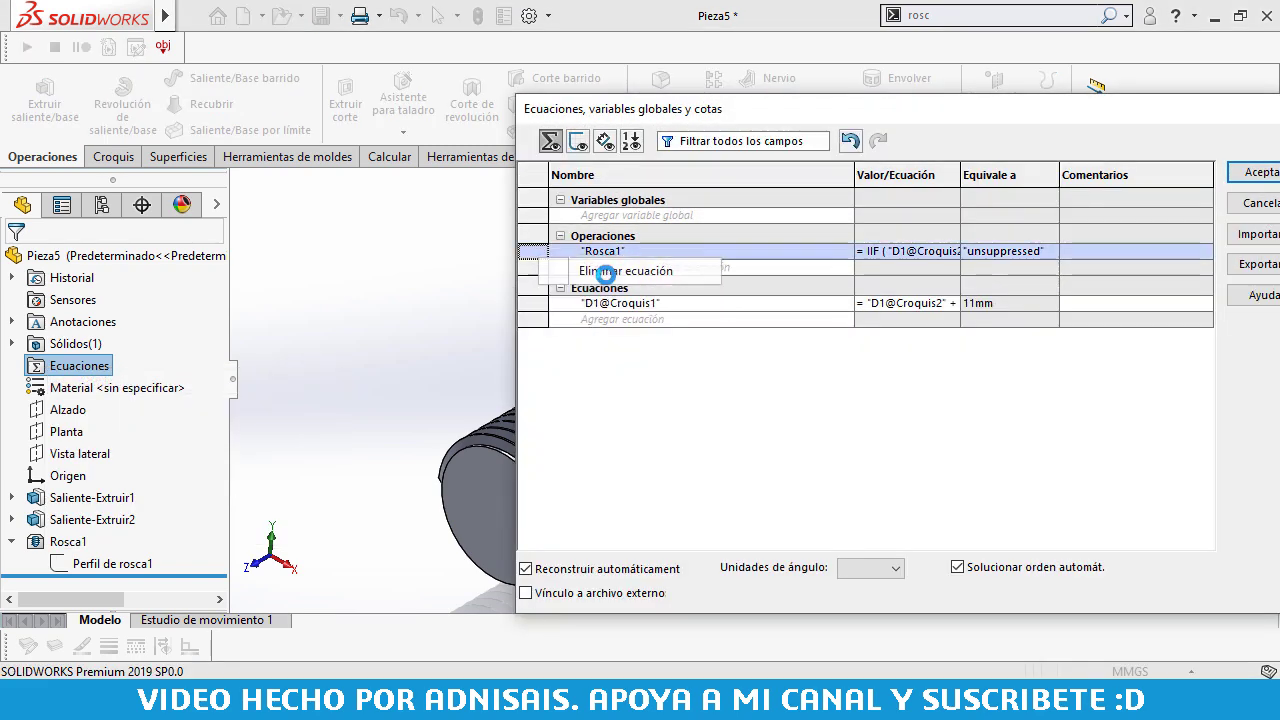
# - Delete the D1@Croquis1 diameter equation and close the equations manager
pyautogui.click(530, 287)
pyautogui.rightClick(530, 288)
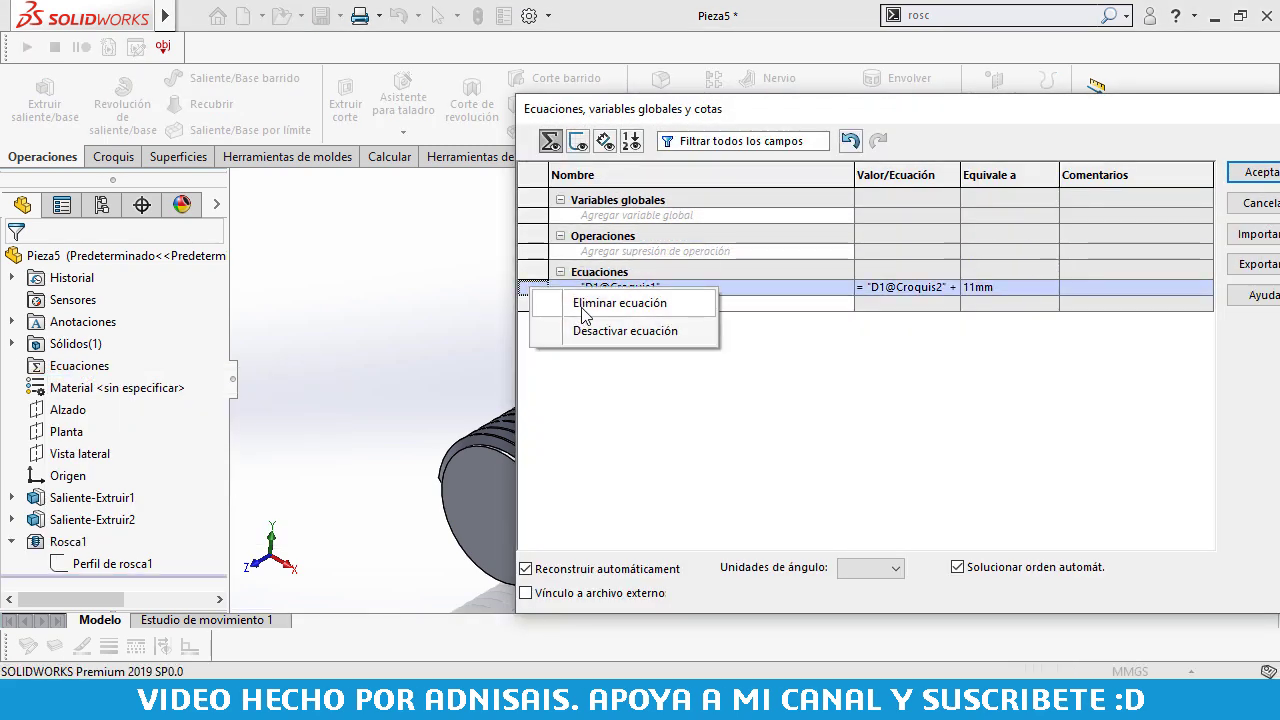
pyautogui.click(587, 304)
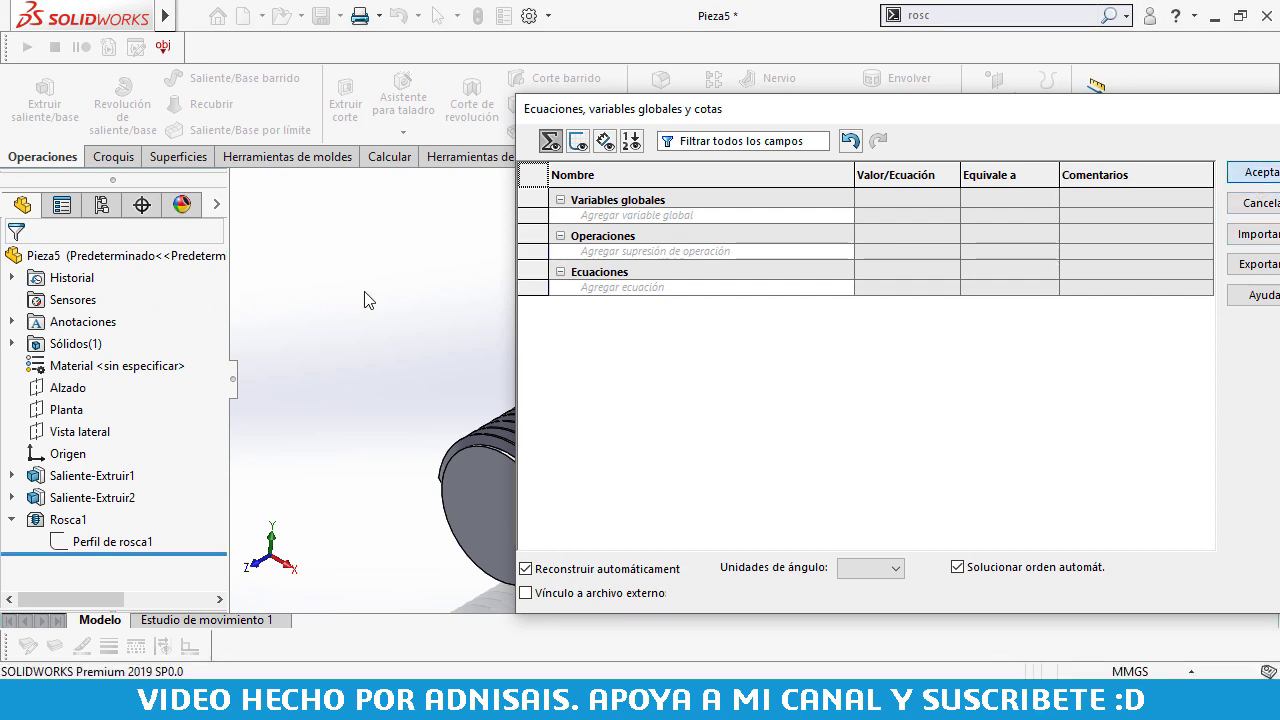
pyautogui.press('Return')
pyautogui.click(12, 519)
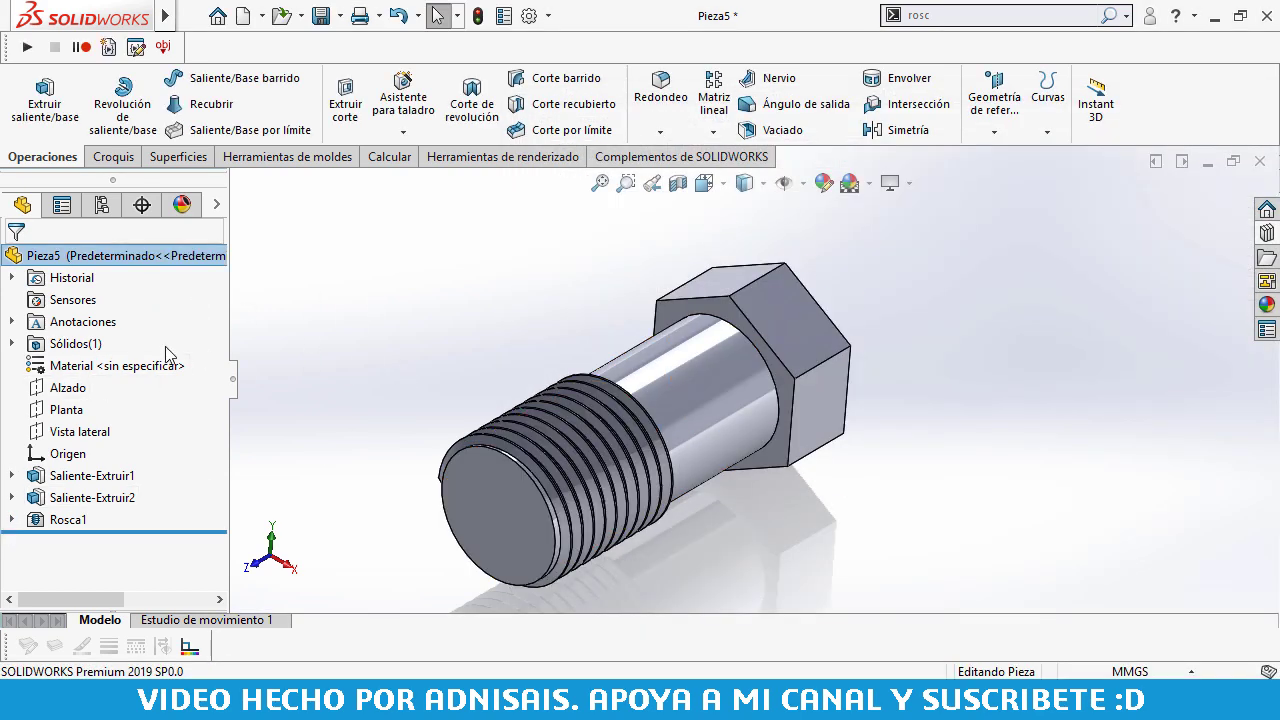
pyautogui.scroll(3, 690, 360)
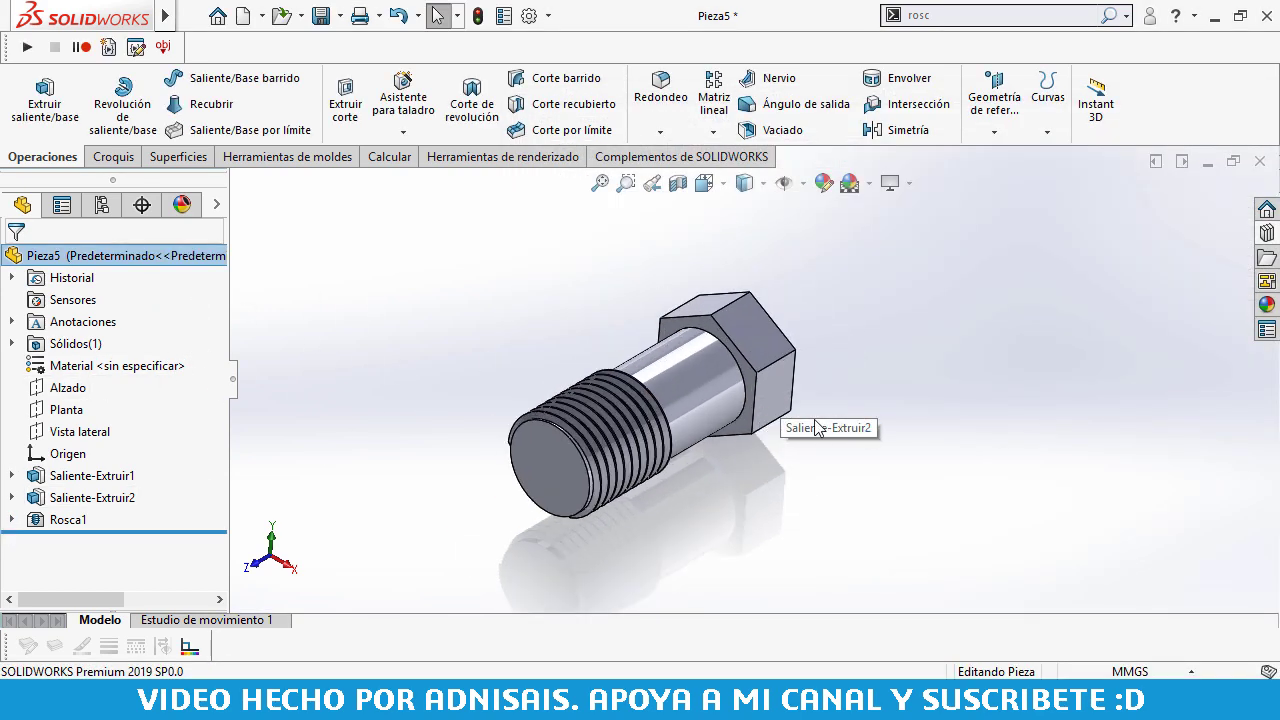
pyautogui.scroll(-2, 619, 429)
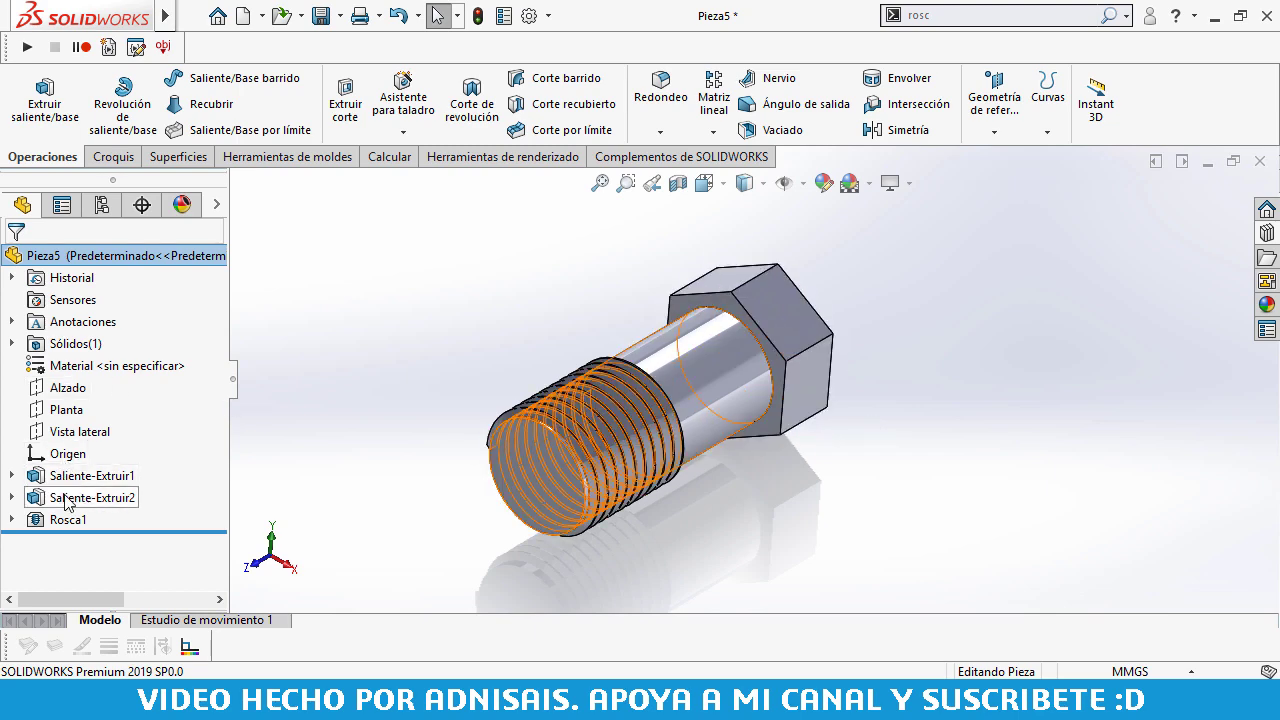
# - Open the Modificar configuraciones table for Saliente-Extruir2 and place it beside the model
pyautogui.rightClick(68, 503)
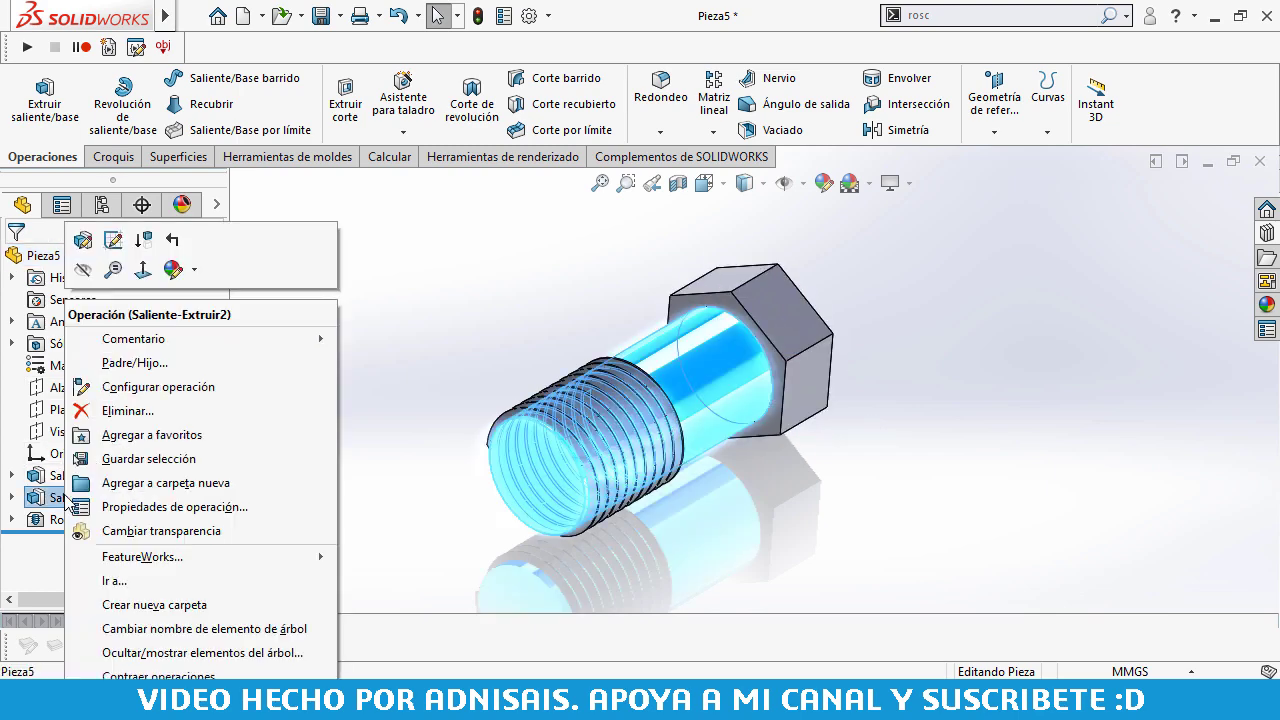
pyautogui.click(175, 397)
pyautogui.moveTo(476, 190)
pyautogui.mouseDown()
pyautogui.moveTo(965, 138)
pyautogui.moveTo(934, 195)
pyautogui.mouseUp()
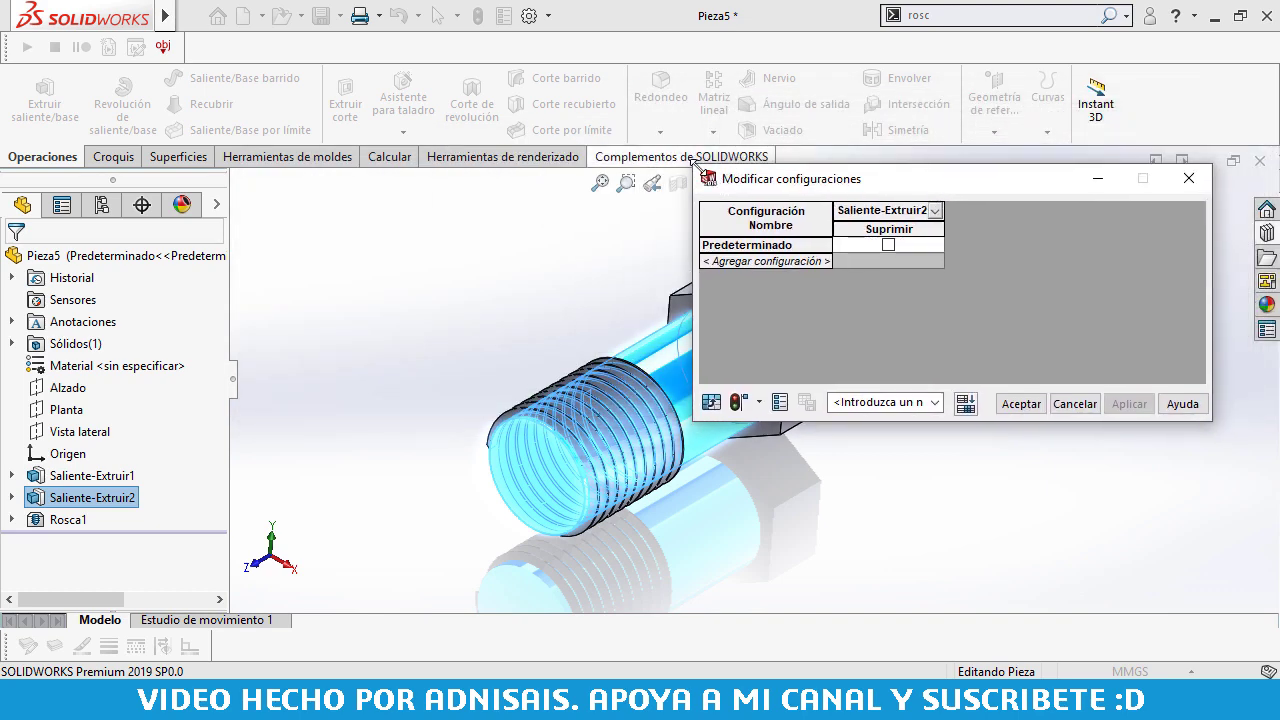
pyautogui.moveTo(693, 165); pyautogui.dragTo(706, 188)
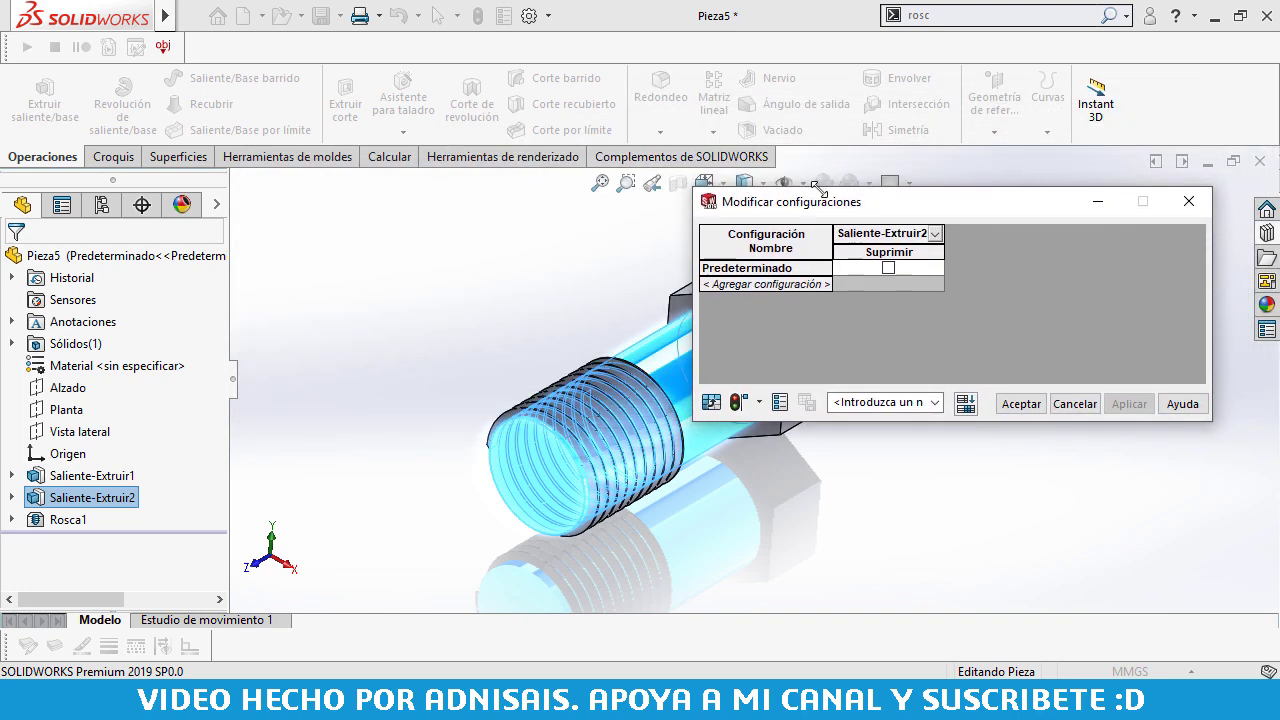
pyautogui.moveTo(817, 188); pyautogui.dragTo(829, 176)
pyautogui.moveTo(909, 178); pyautogui.dragTo(949, 168)
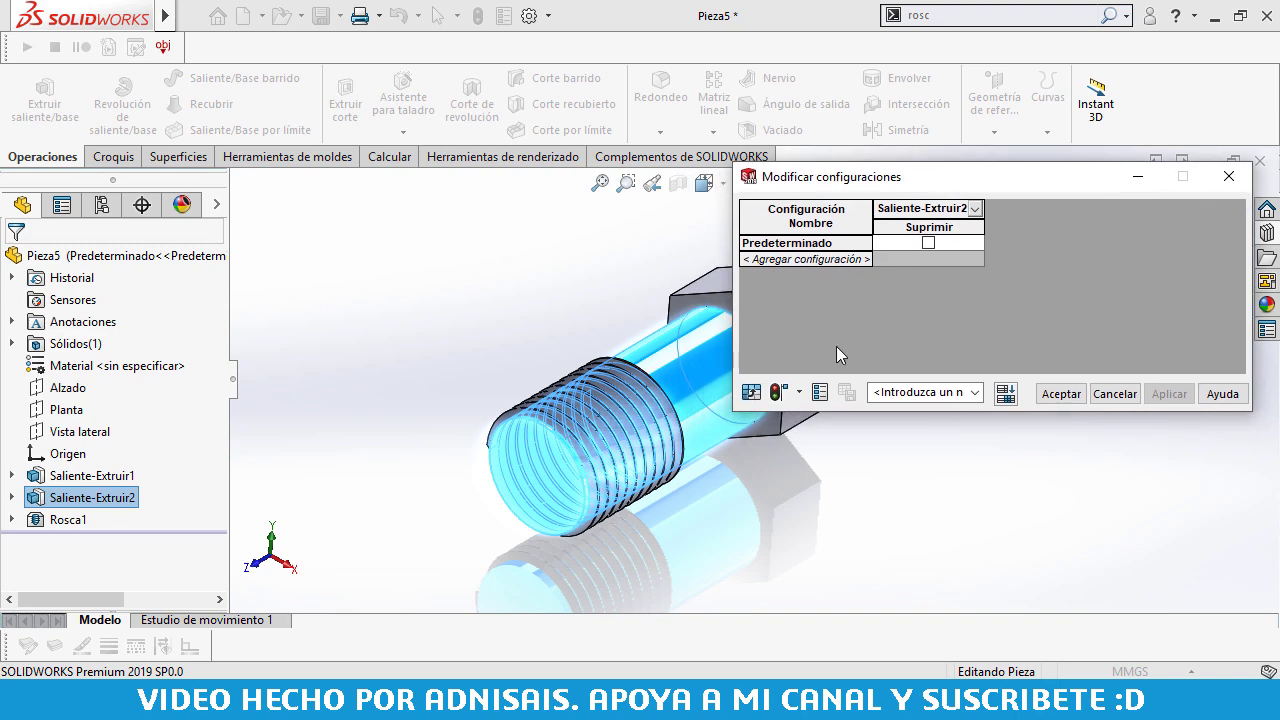
pyautogui.moveTo(812, 512); pyautogui.dragTo(305, 310, button='middle')
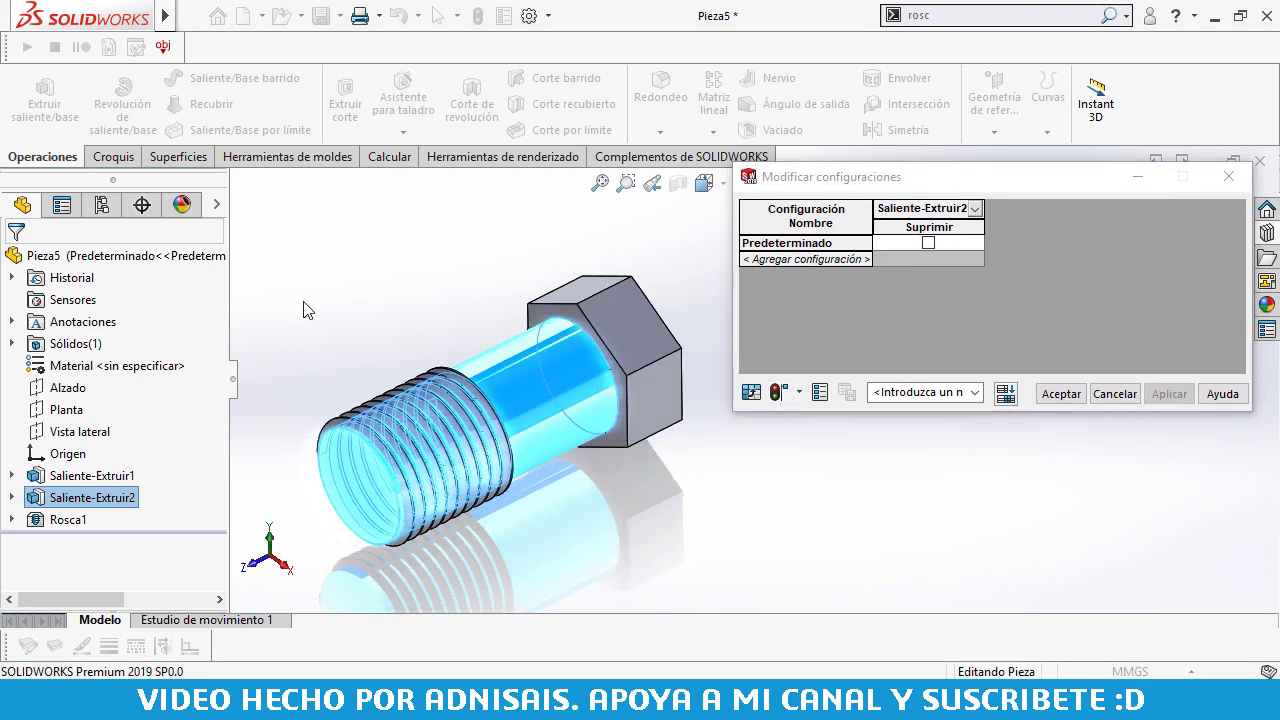
# - Add configurations Diametro 10, Diamtero 12 and Diametro 14
pyautogui.click(848, 259)
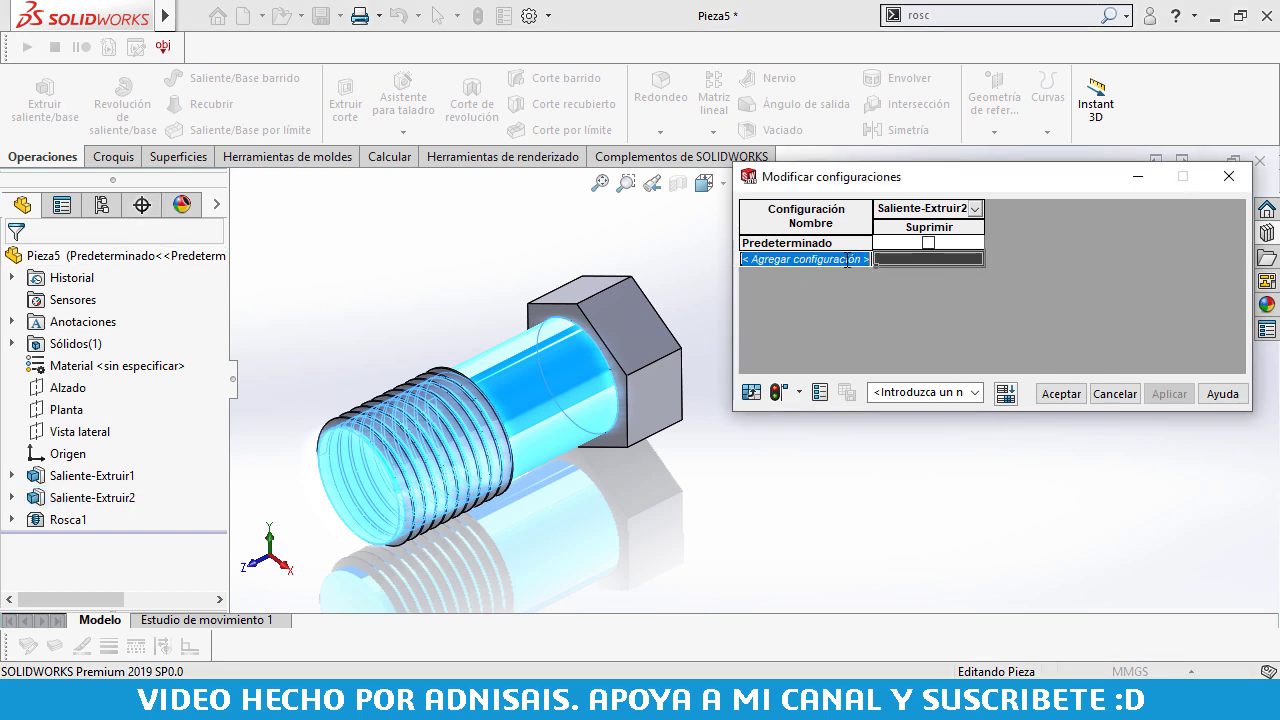
pyautogui.write('Diam')
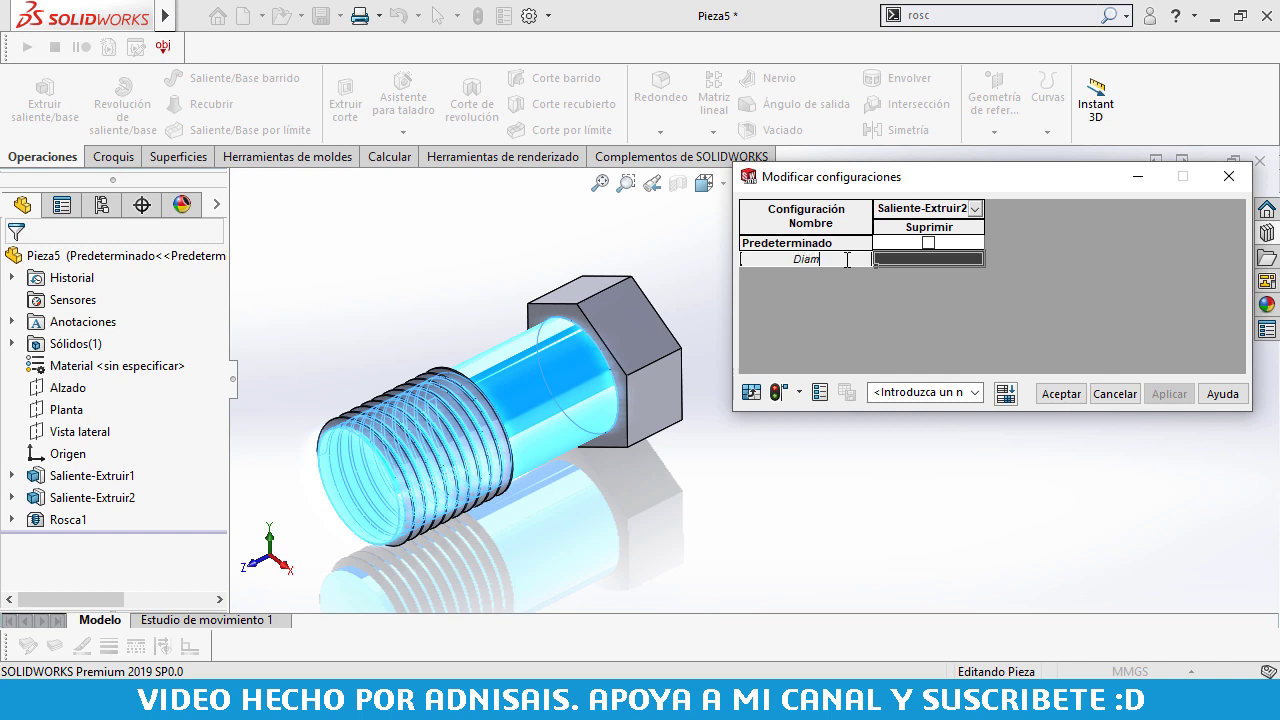
pyautogui.write('etro 10')
pyautogui.press('Return')
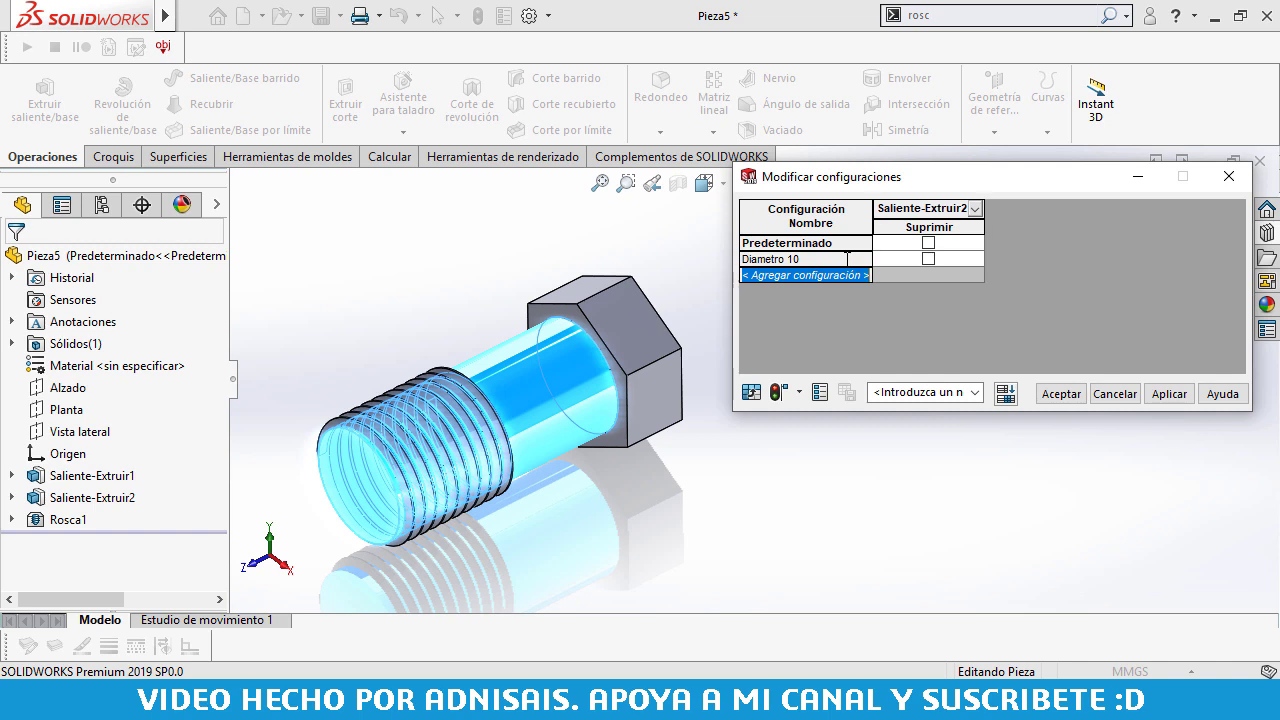
pyautogui.write('Dia')
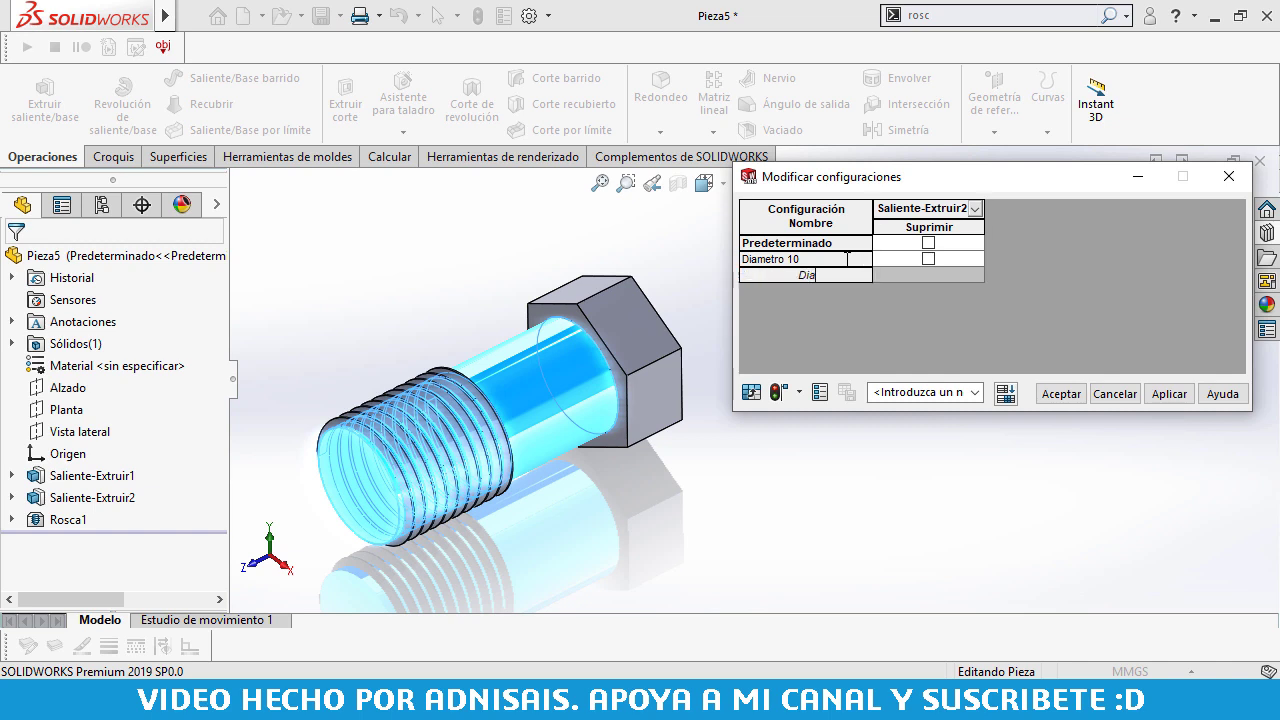
pyautogui.write('mtero 12')
pyautogui.press('Return')
pyautogui.write('Driame')
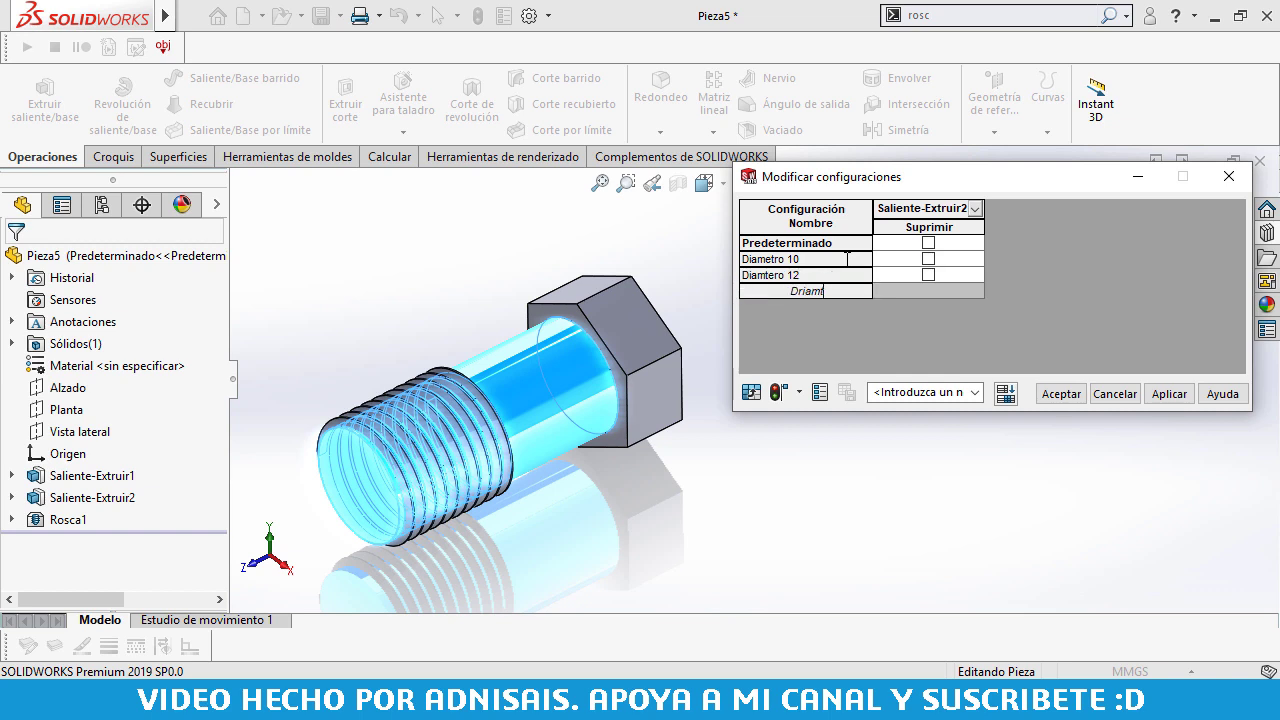
pyautogui.write('tro')
pyautogui.press('BackSpace')
pyautogui.press('BackSpace')
pyautogui.press('BackSpace')
pyautogui.press('BackSpace')
pyautogui.press('BackSpace')
pyautogui.press('BackSpace')
pyautogui.write('iametro 14')
pyautogui.press('Return')
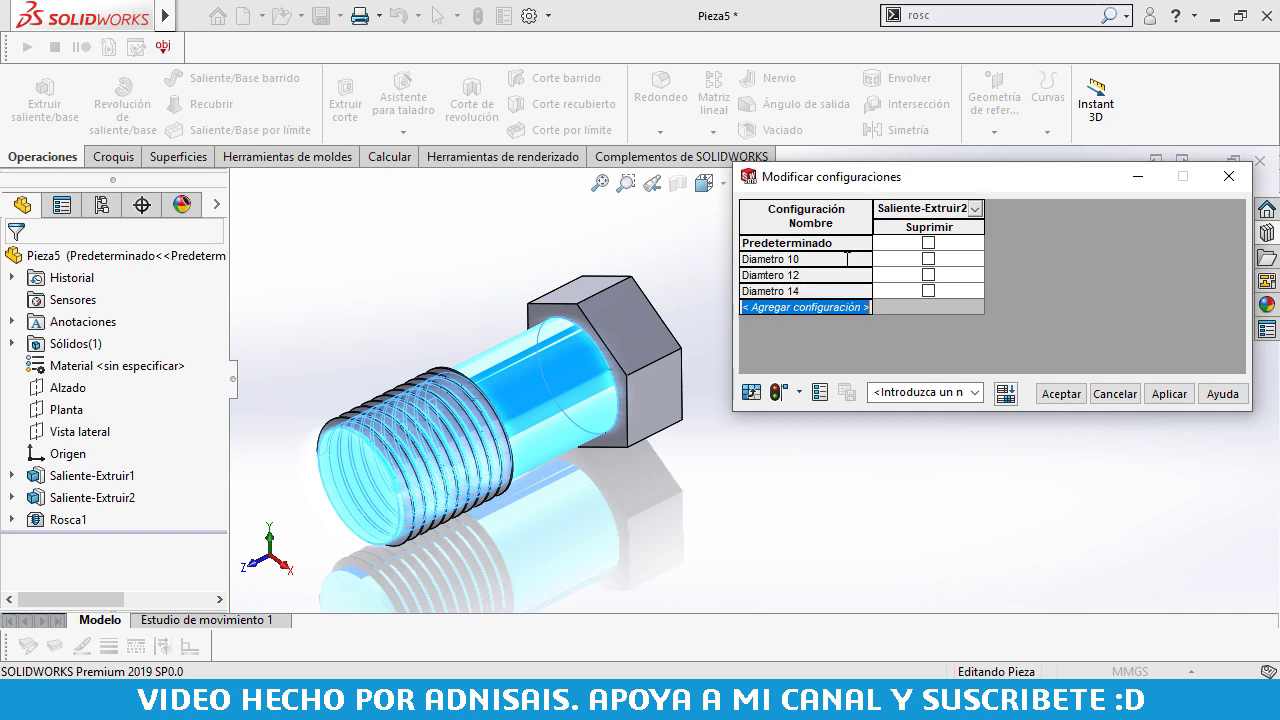
# - Add configurations Diametro 16, Diametro 18 and Diametro 20
pyautogui.write('Diametro 1')
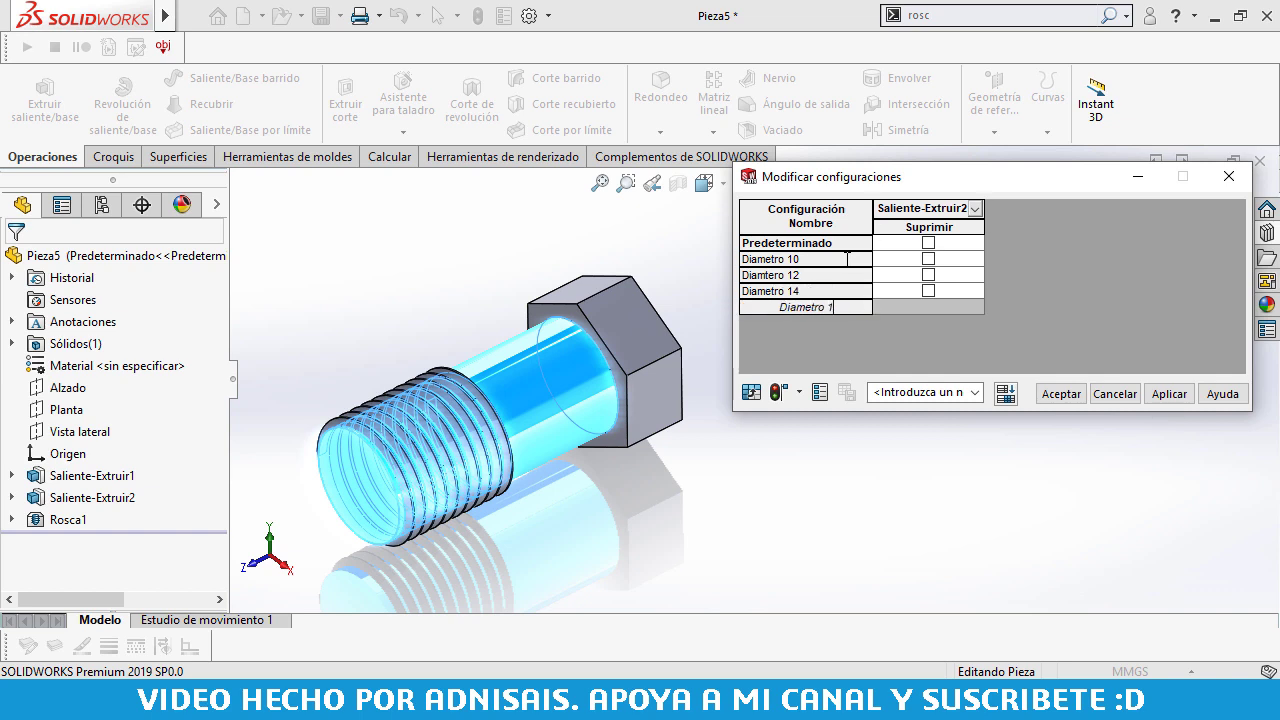
pyautogui.write('6')
pyautogui.press('Return')
pyautogui.write('Diamet')
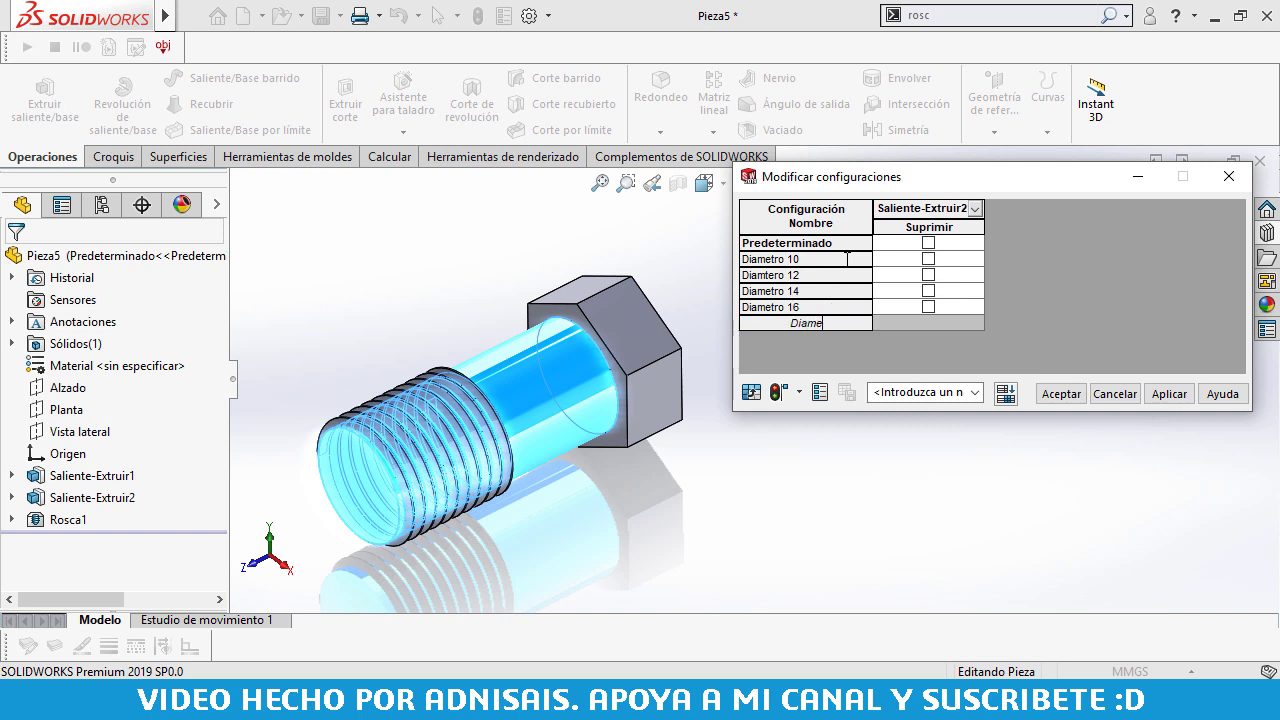
pyautogui.write('ro 18')
pyautogui.press('Return')
pyautogui.write('Diam')
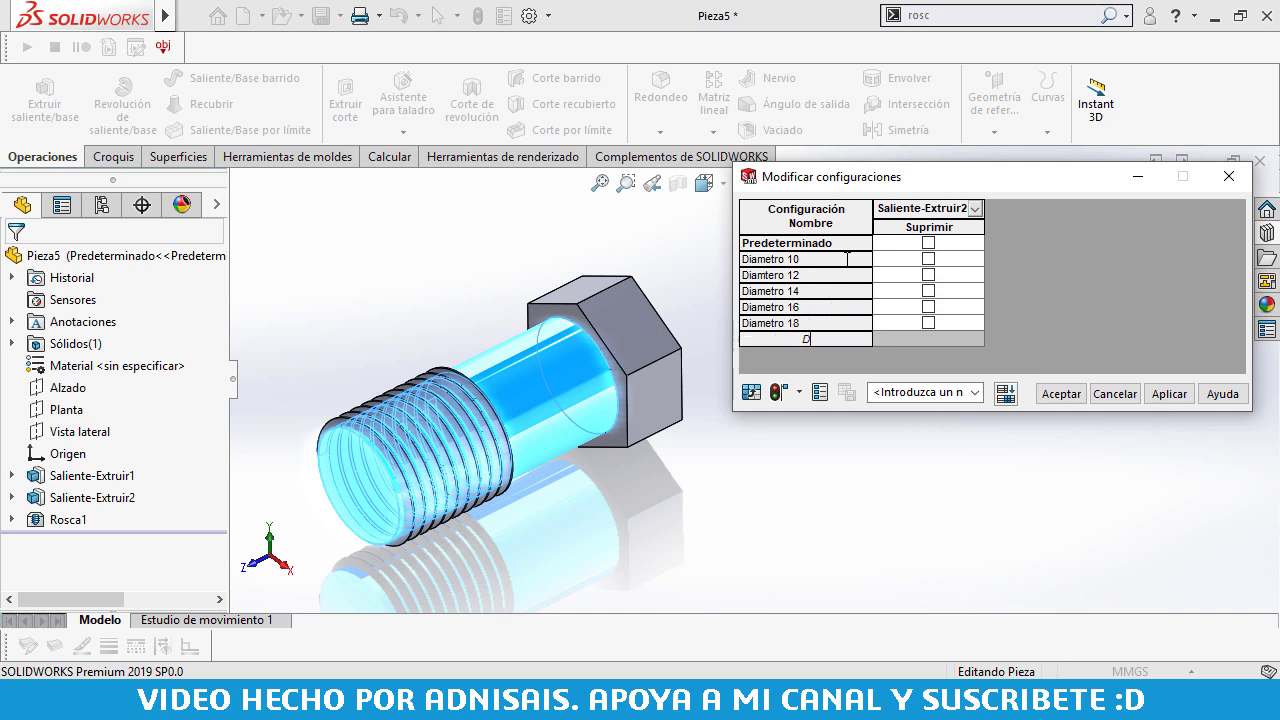
pyautogui.write('etro 20')
pyautogui.press('Return')
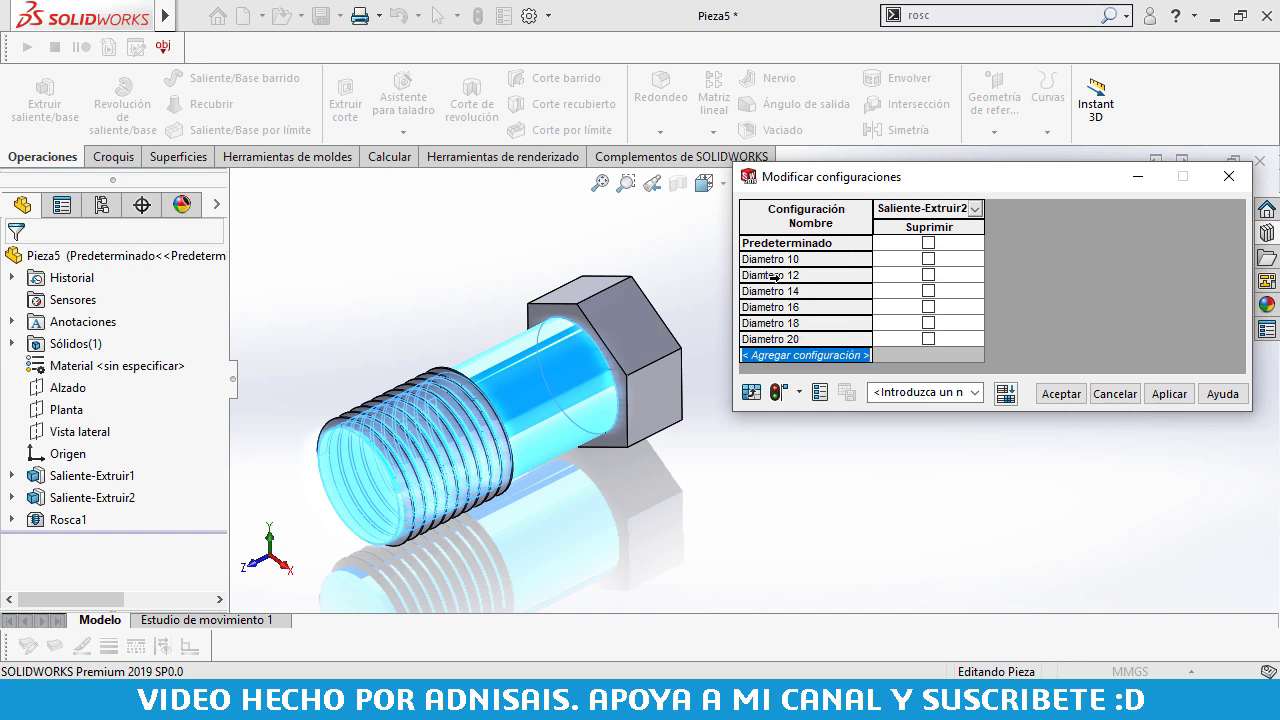
pyautogui.click(101, 205)
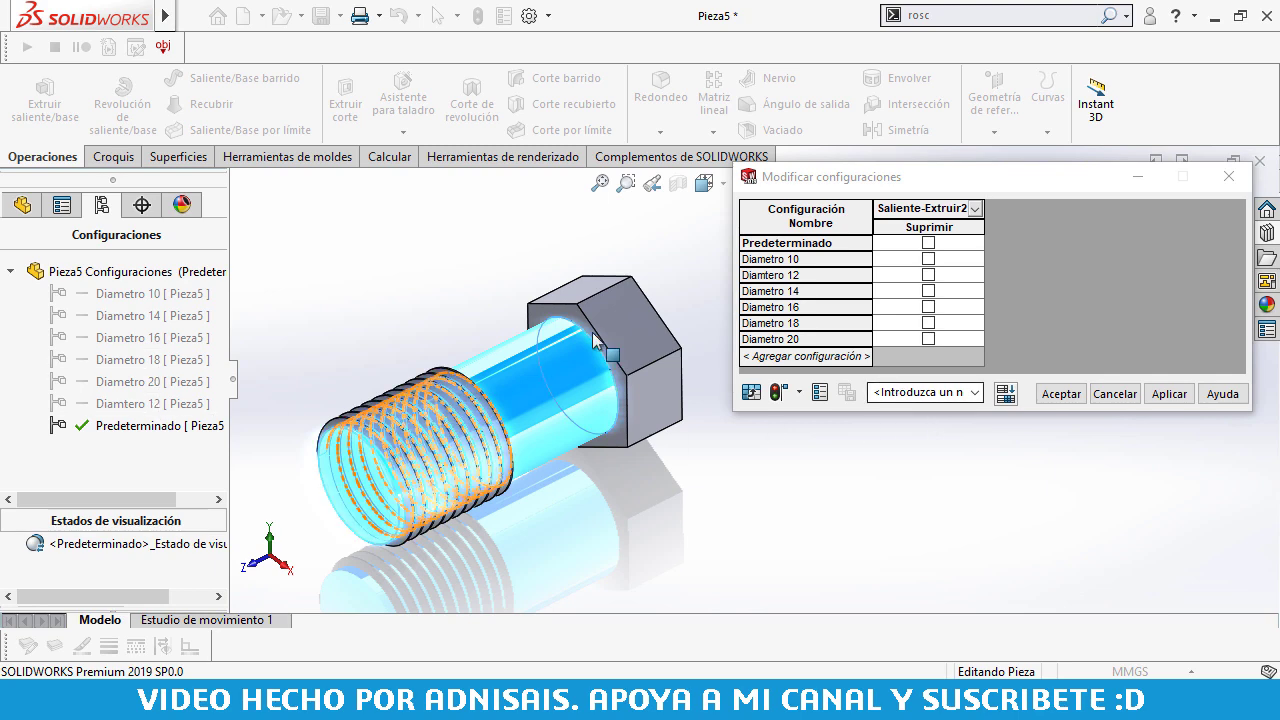
pyautogui.click(22, 206)
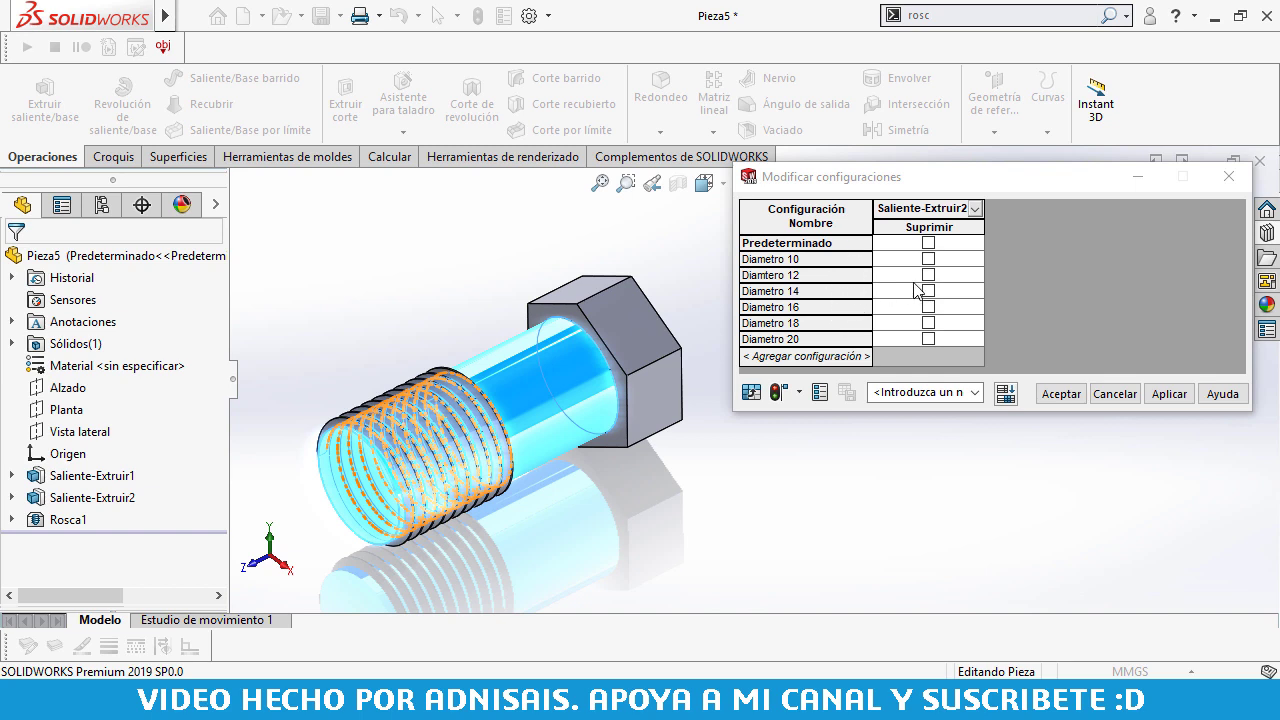
# - Add the shaft's Croquis2 D1 column to the configuration table and save the view as Diametros
pyautogui.doubleClick(539, 364)
pyautogui.doubleClick(672, 443)
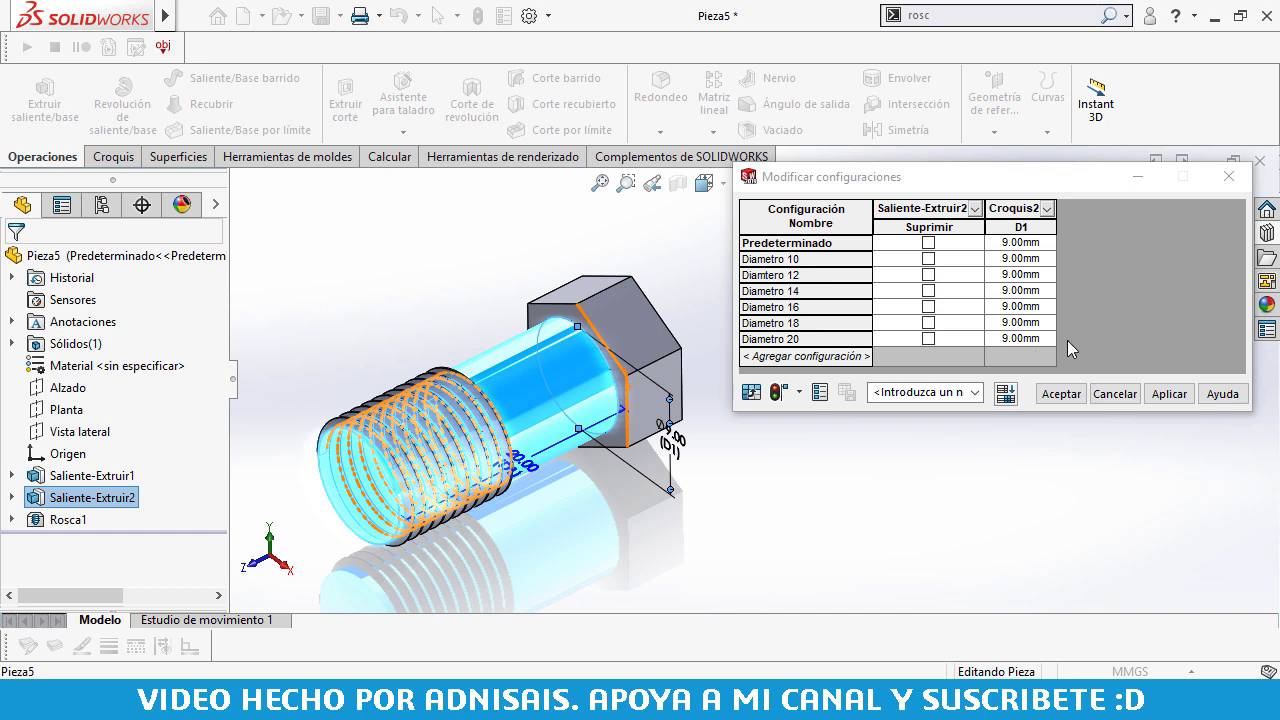
pyautogui.click(904, 393)
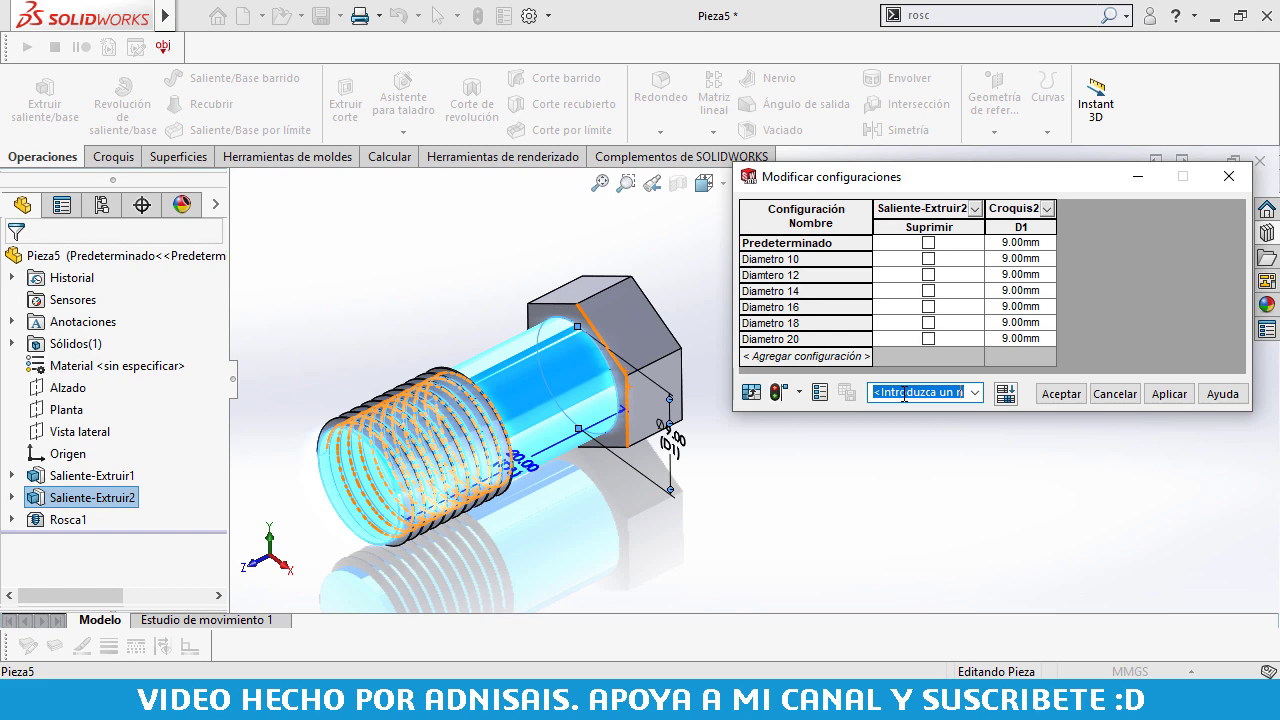
pyautogui.write('Diametros')
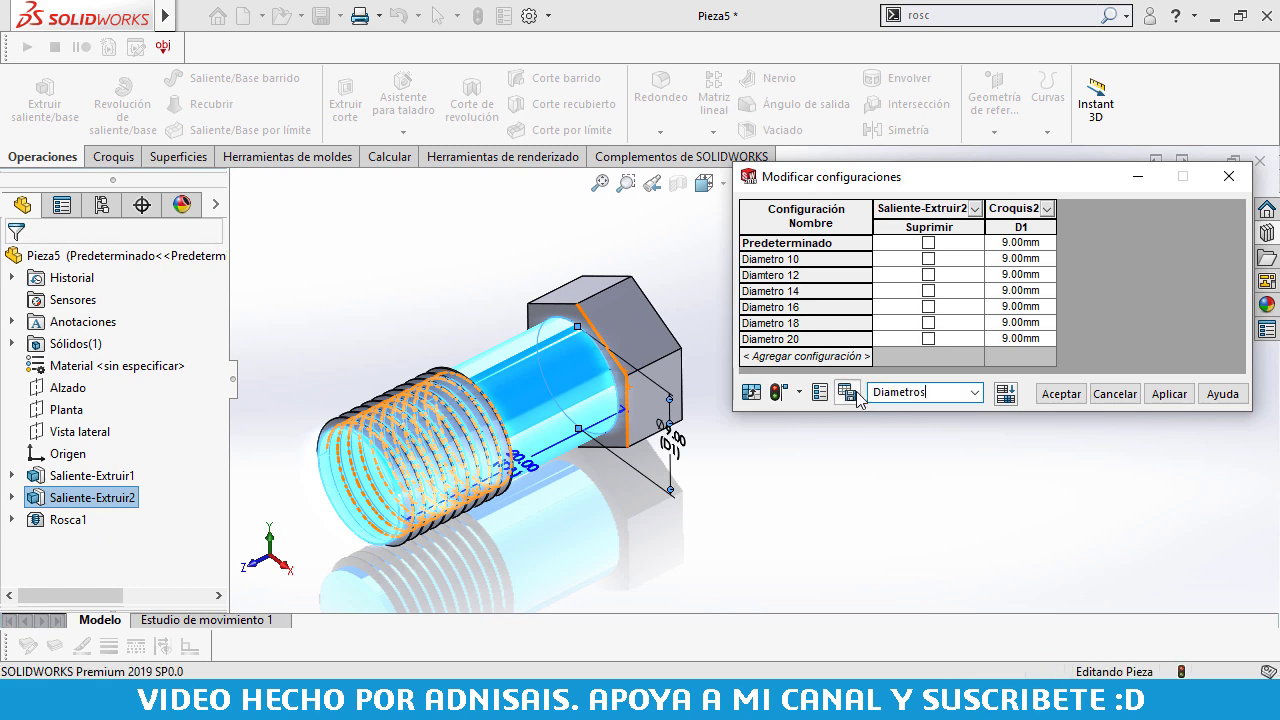
pyautogui.press('Return')
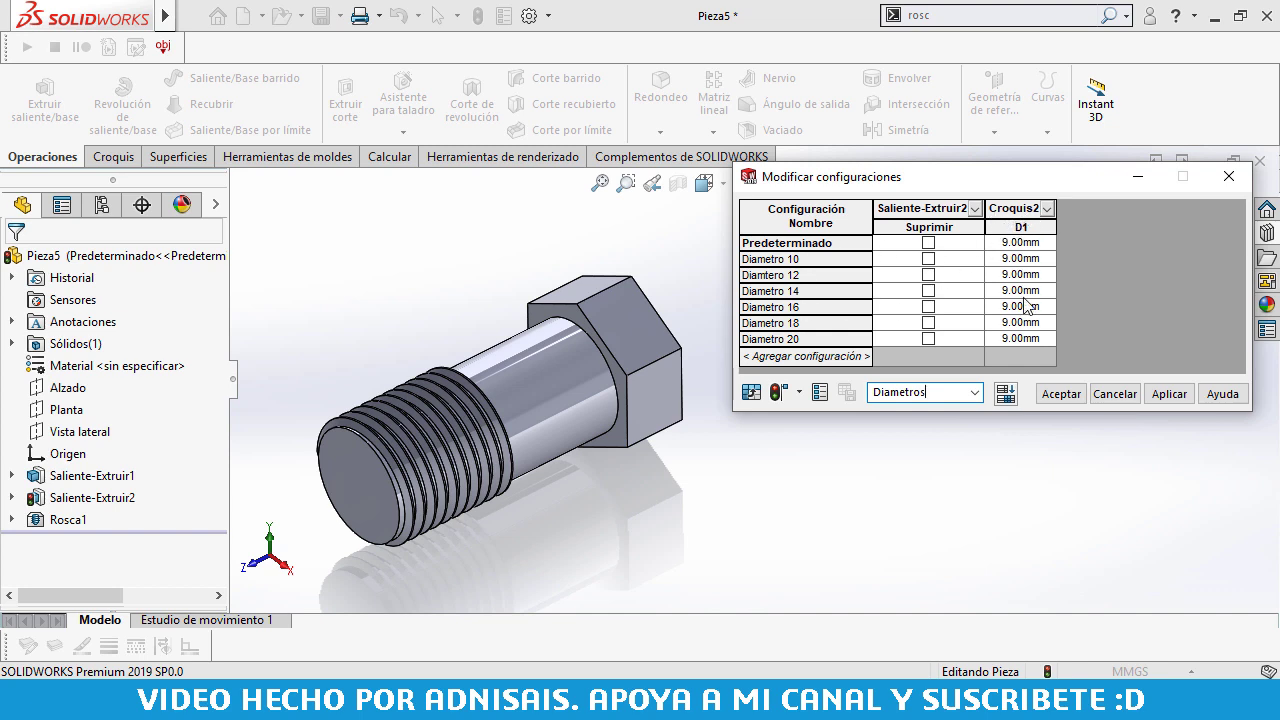
# - Add Saliente-Extruir1 and its Croquis1 D1 head-diameter column to the Diametros table
pyautogui.click(642, 323)
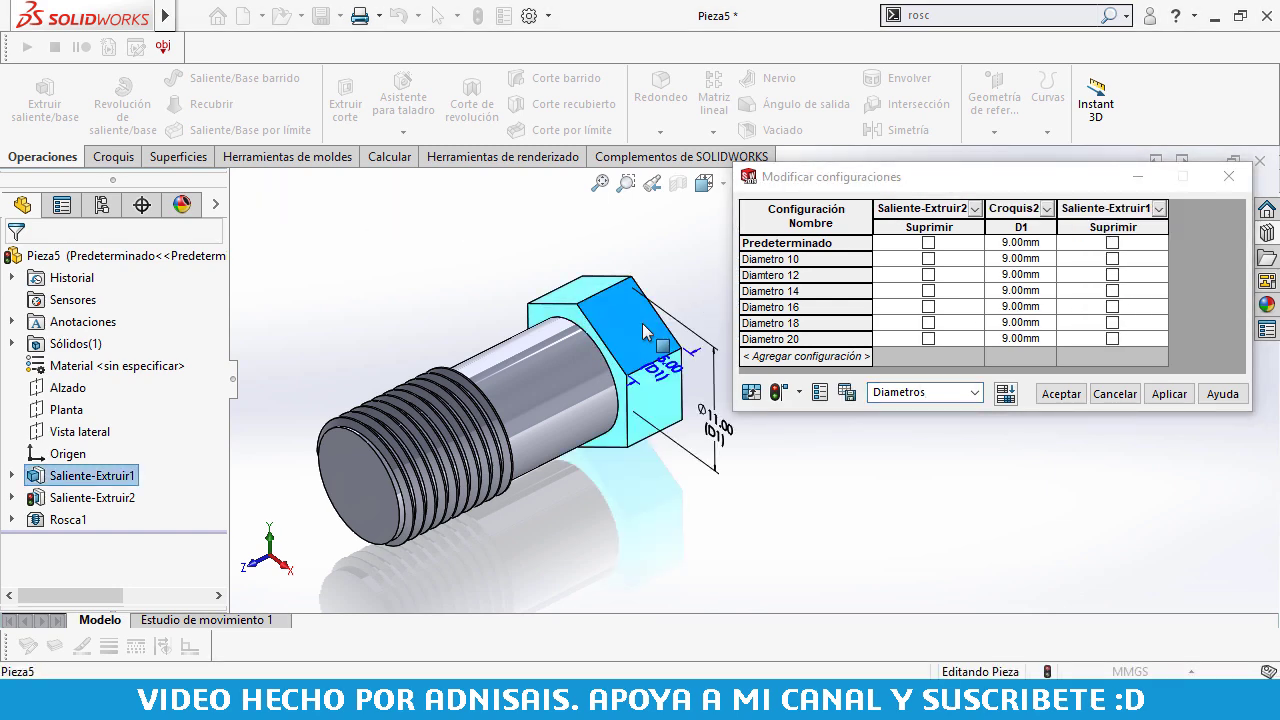
pyautogui.doubleClick(713, 430)
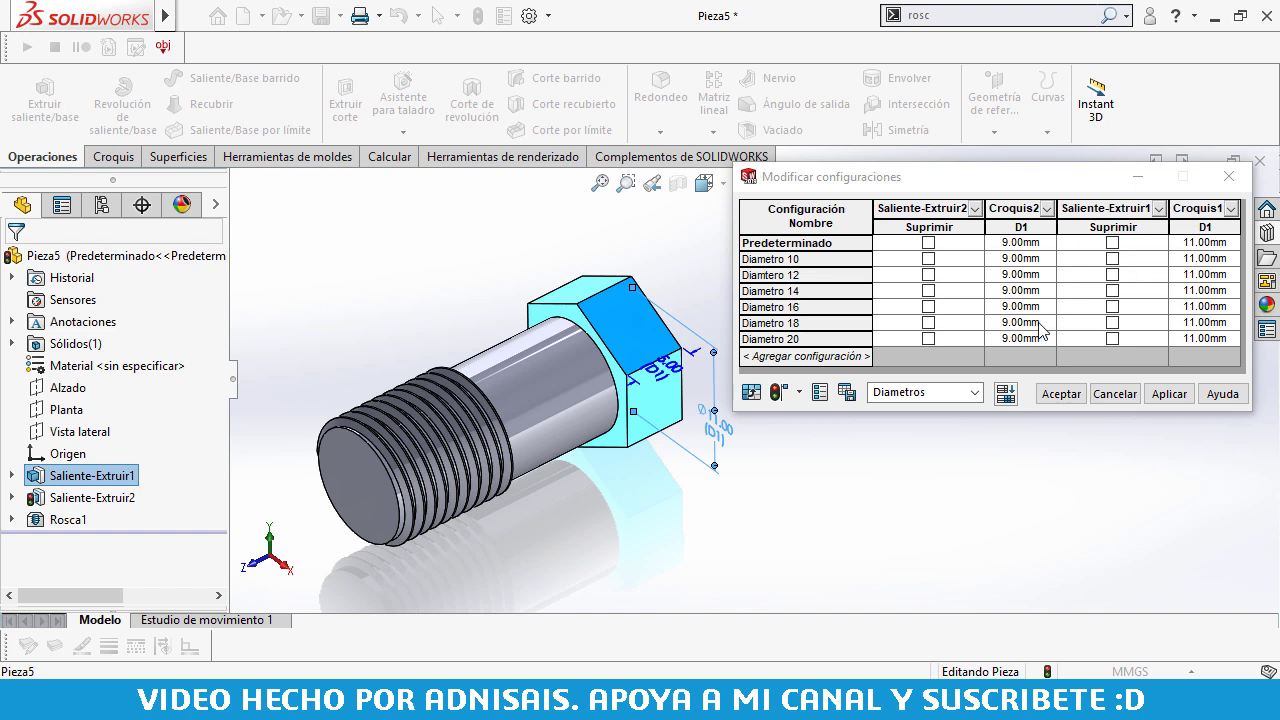
# - Enter shaft diameters 10, 12, 14, 16, 18 and 20 mm for Diametro 10–20
pyautogui.click(1001, 259)
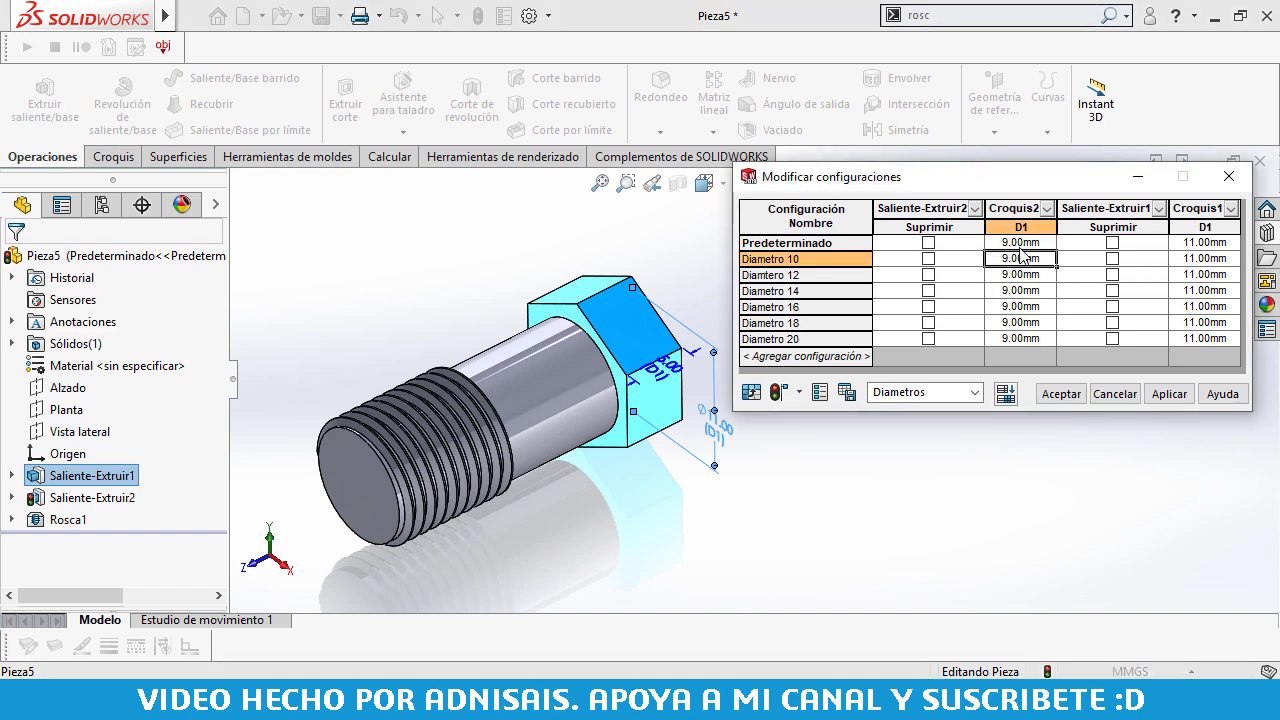
pyautogui.write('10')
pyautogui.press('Return')
pyautogui.write('12')
pyautogui.press('Return')
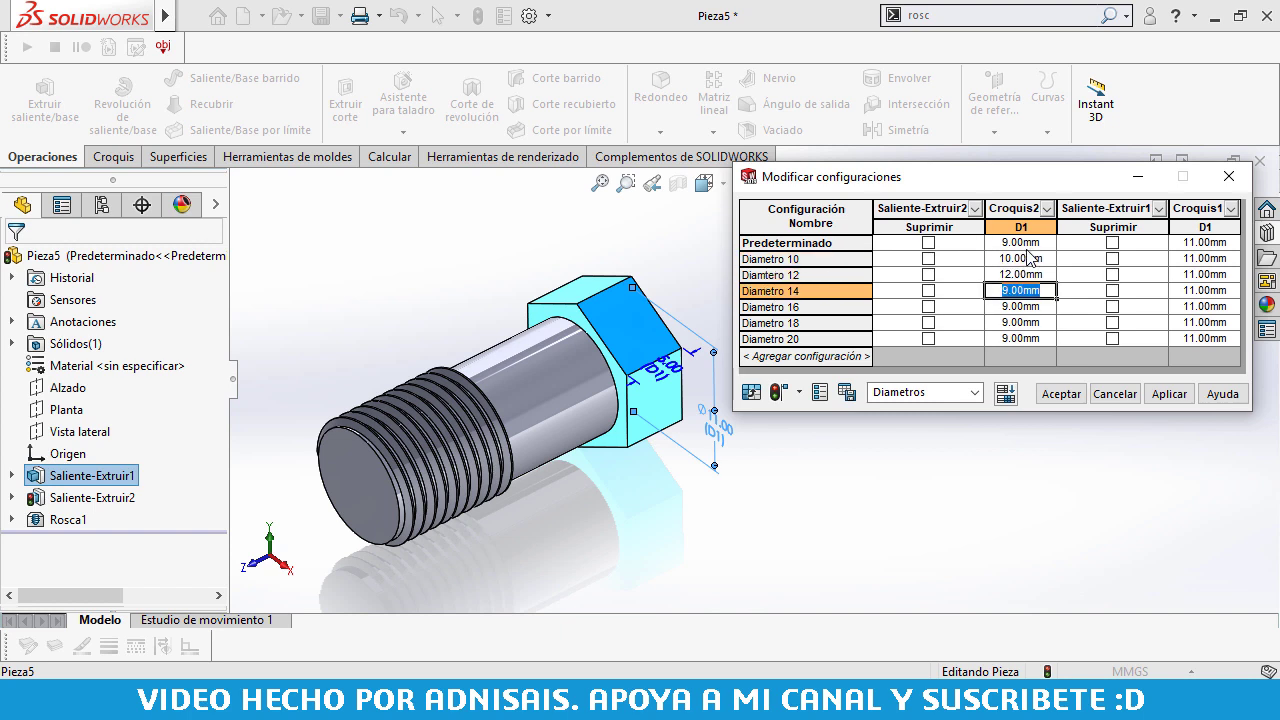
pyautogui.write('14')
pyautogui.press('Return')
pyautogui.write('16')
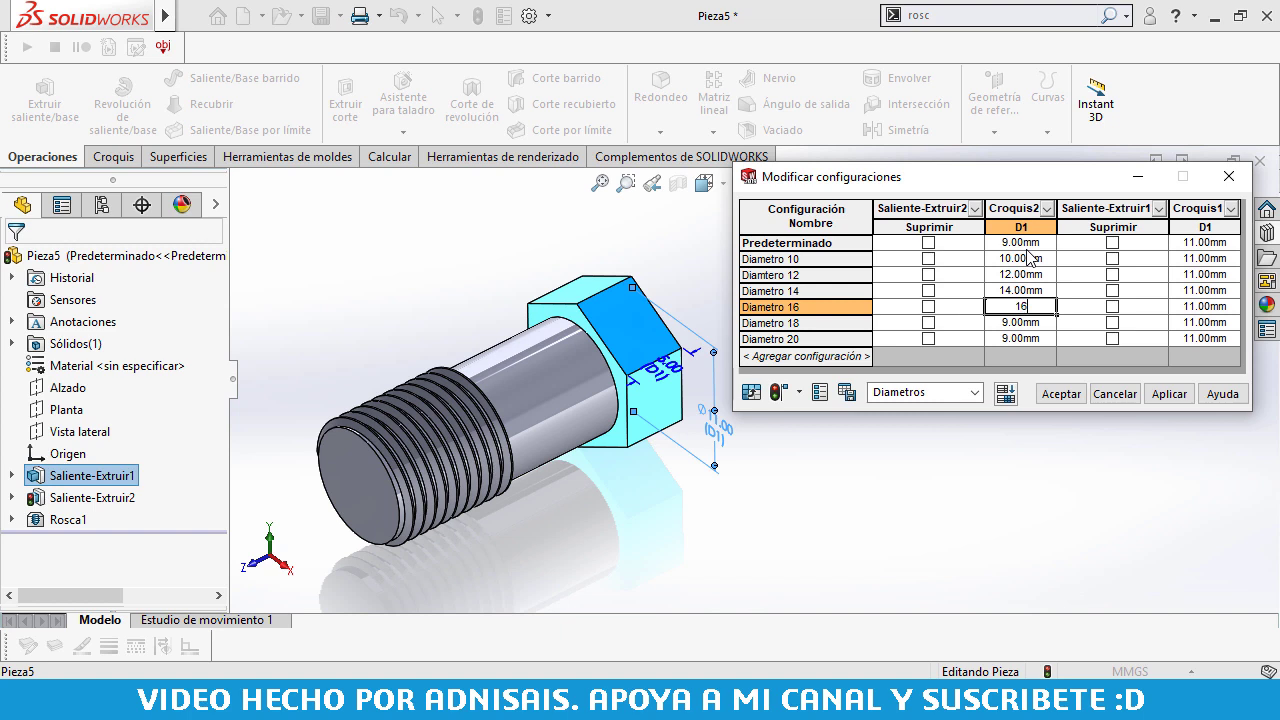
pyautogui.press('Return')
pyautogui.write('18')
pyautogui.press('Return')
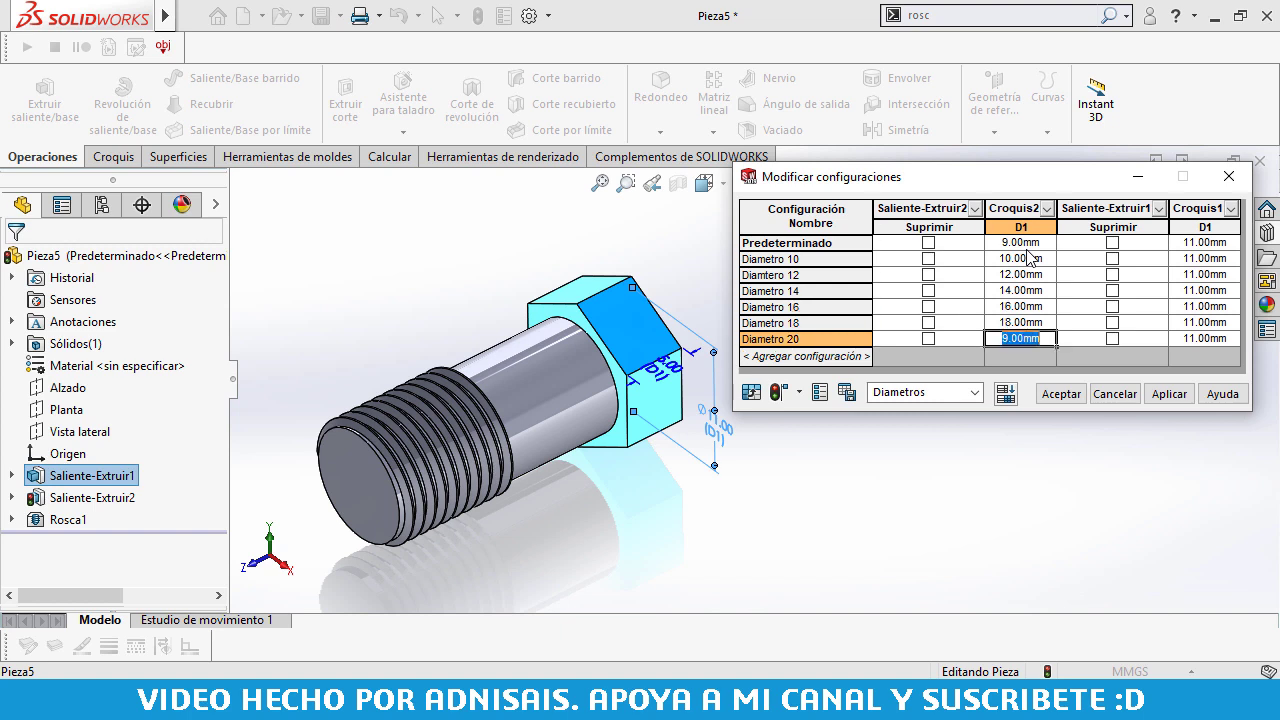
pyautogui.write('20')
pyautogui.press('Return')
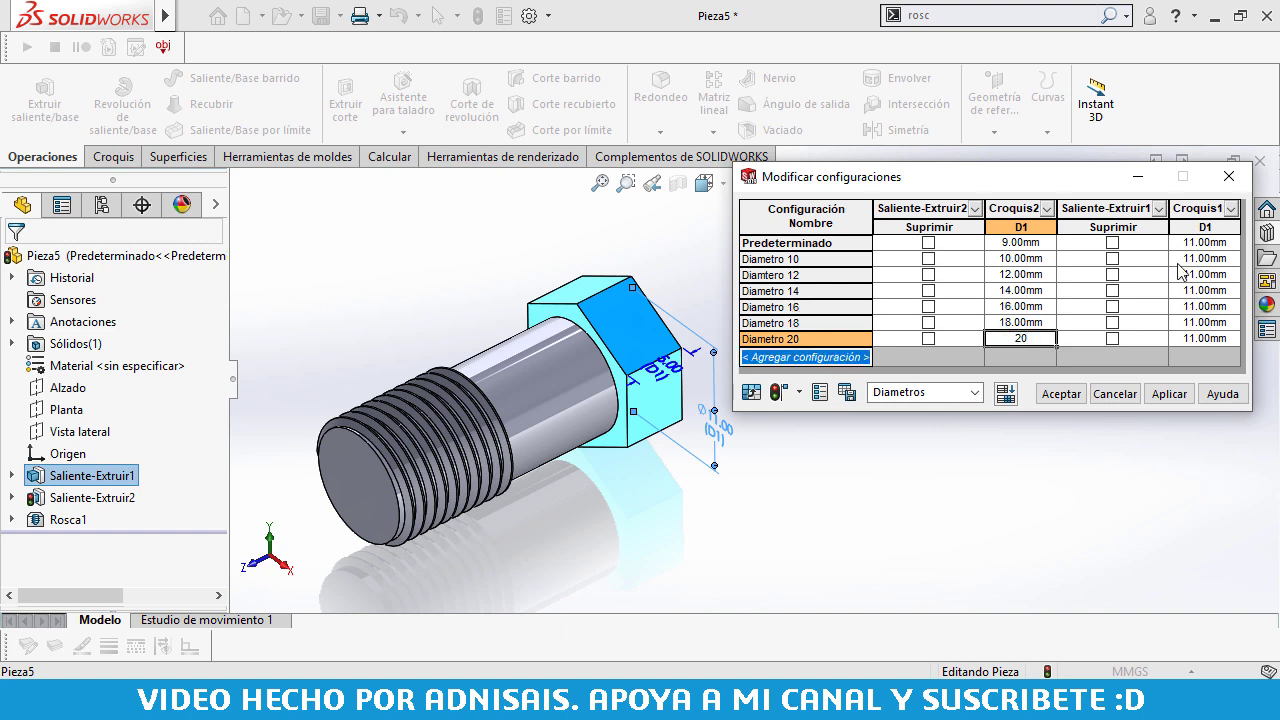
# - Enter head diameters 12, 14, 16, 18, 20 and 22 mm for Diametro 10–20
pyautogui.click(1203, 244)
pyautogui.click(1205, 258)
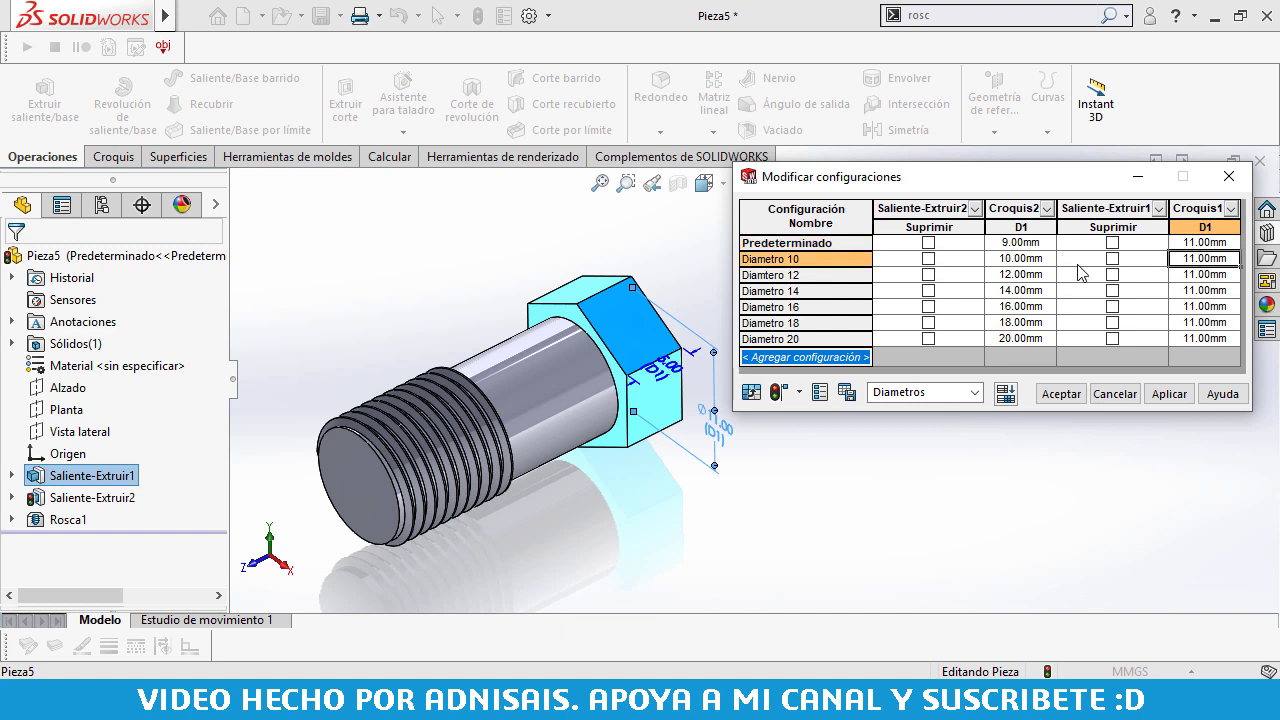
pyautogui.write('12')
pyautogui.press('Return')
pyautogui.write('14')
pyautogui.press('Return')
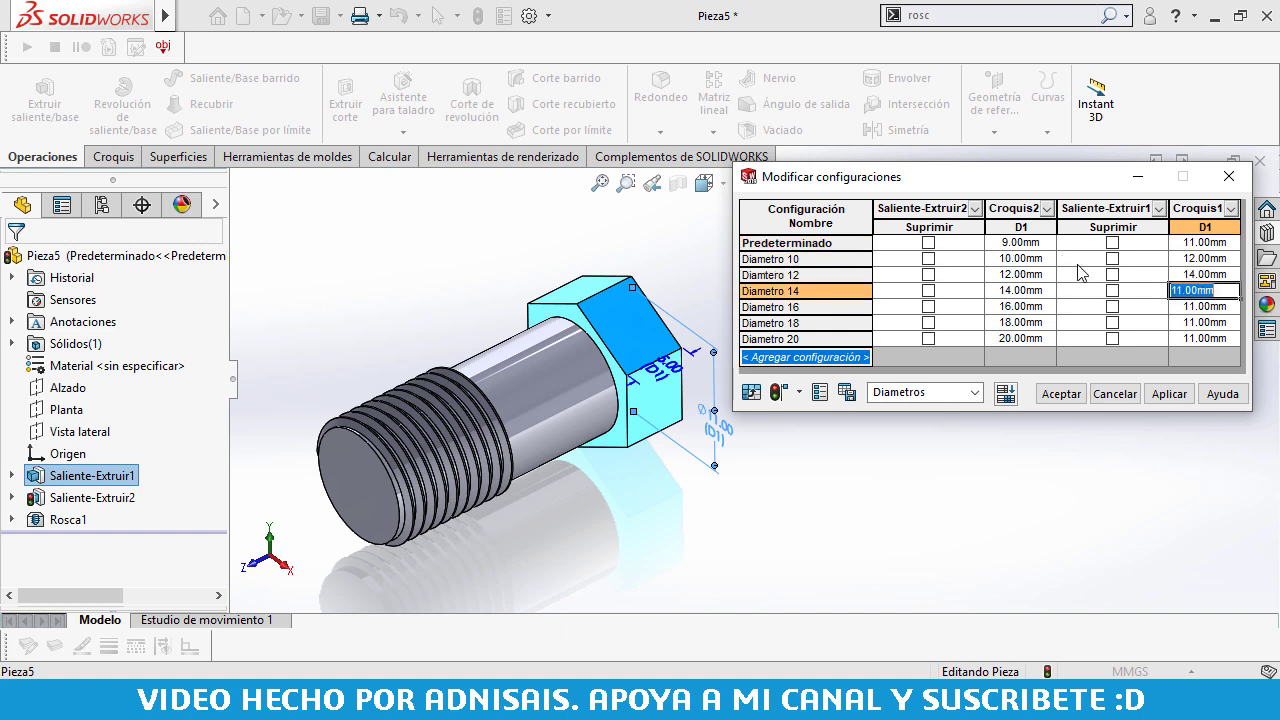
pyautogui.write('1')
pyautogui.press('Return')
pyautogui.write('1')
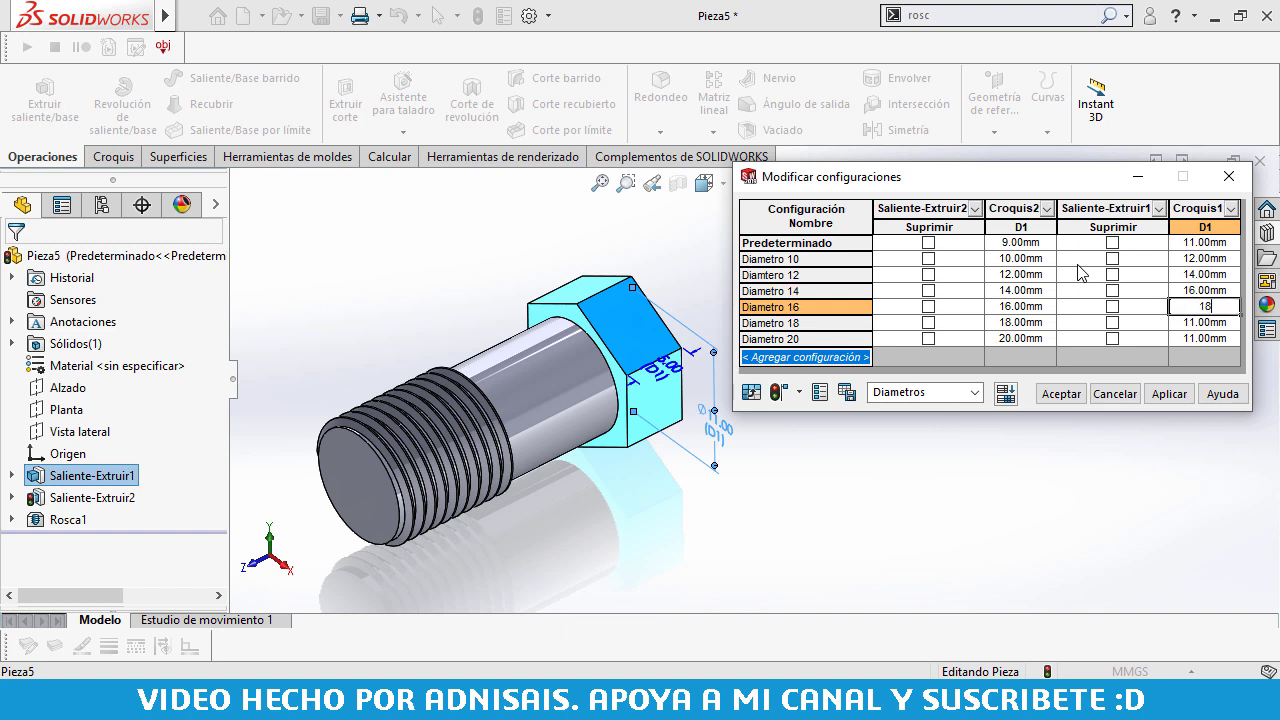
pyautogui.press('Return')
pyautogui.write('20')
pyautogui.press('Return')
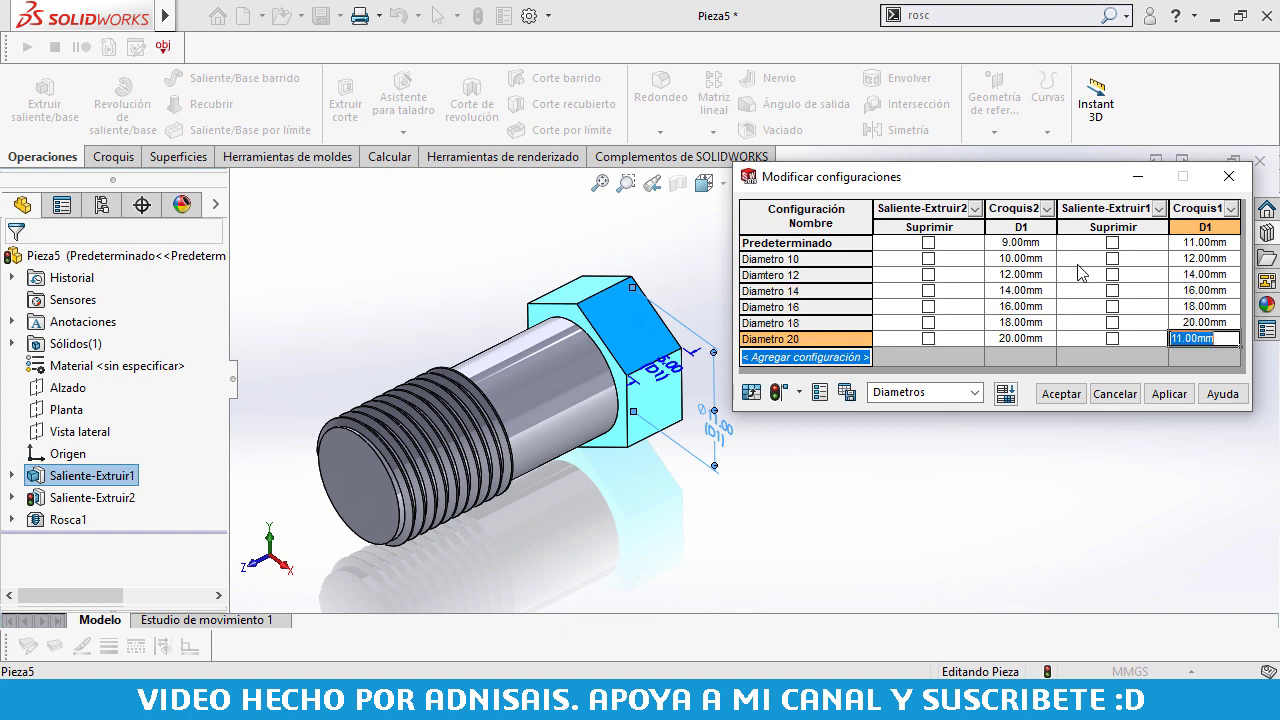
pyautogui.write('22')
pyautogui.press('Return')
pyautogui.click(1022, 340)
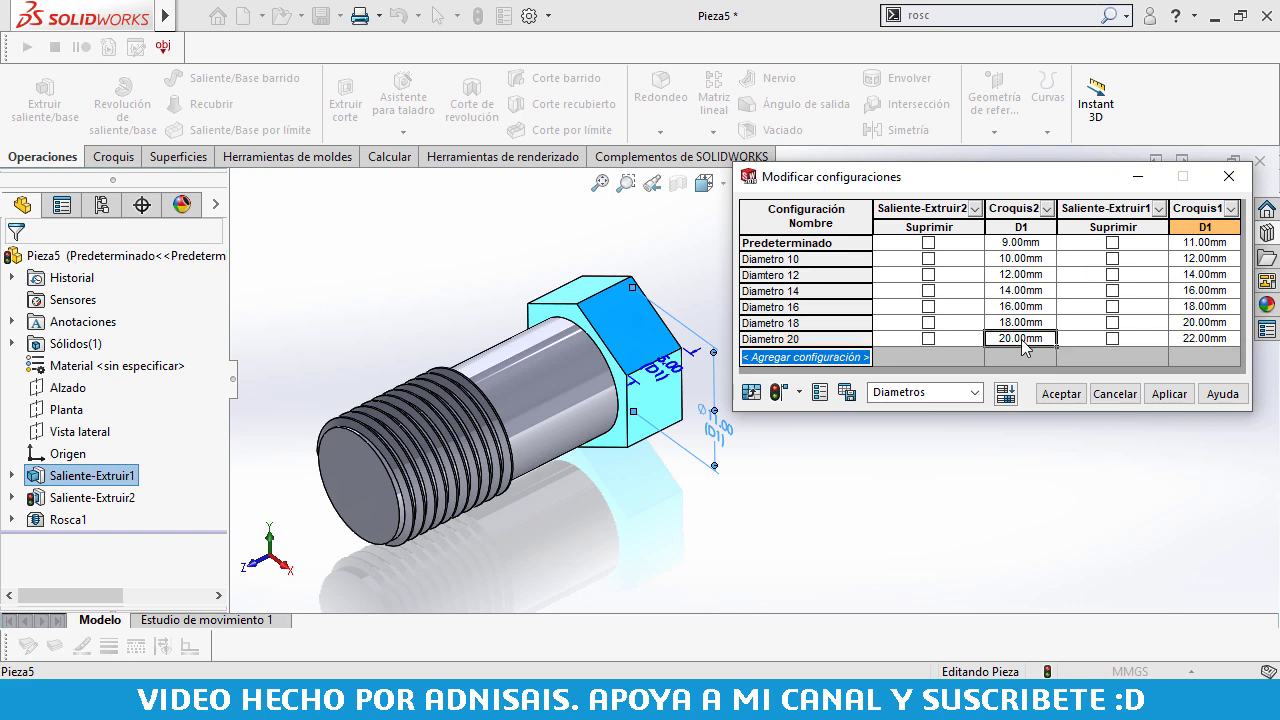
# - Apply the diameter table and preview the Diametro 10, 14, 16, 18, 20 and 12 configurations
pyautogui.click(1061, 396)
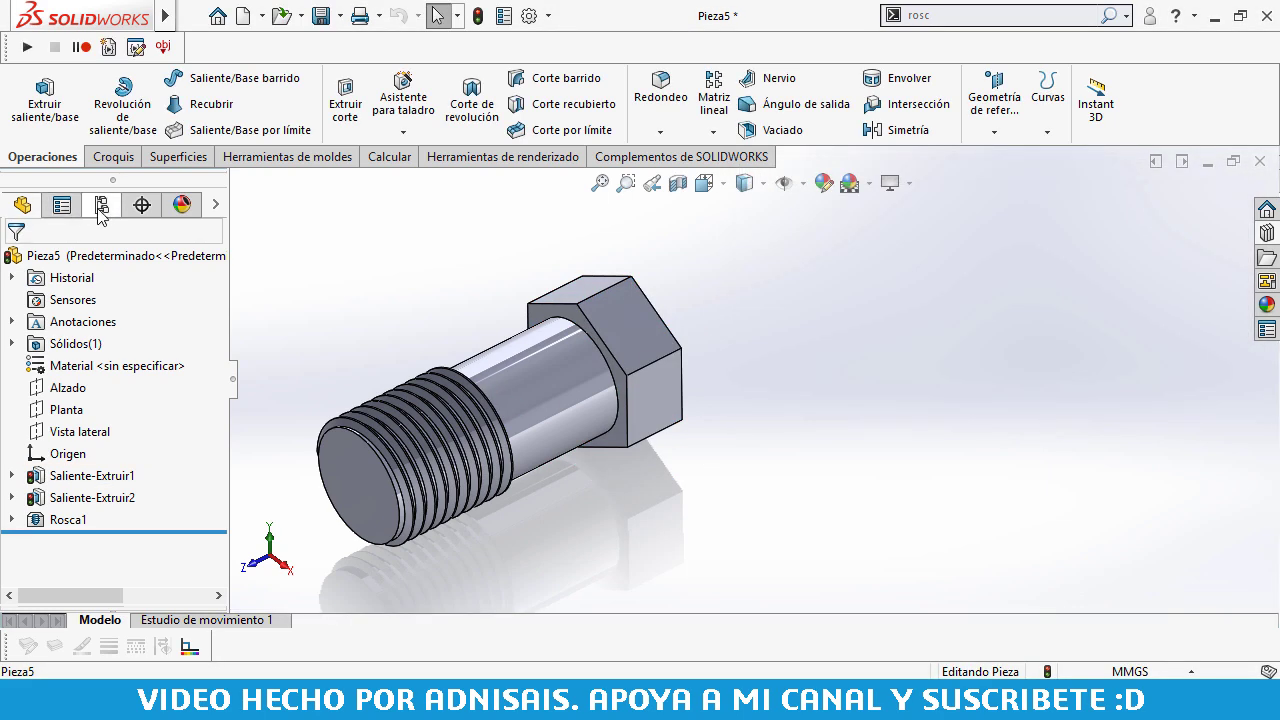
pyautogui.click(102, 206)
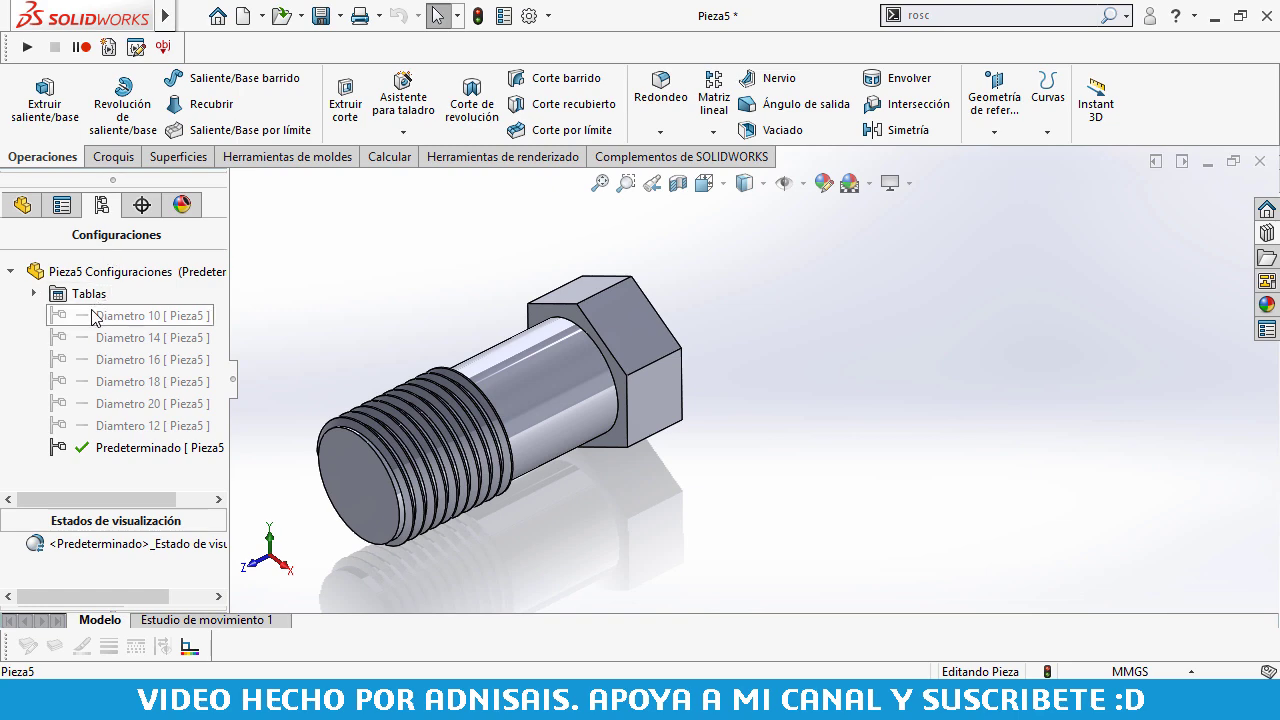
pyautogui.doubleClick(95, 316)
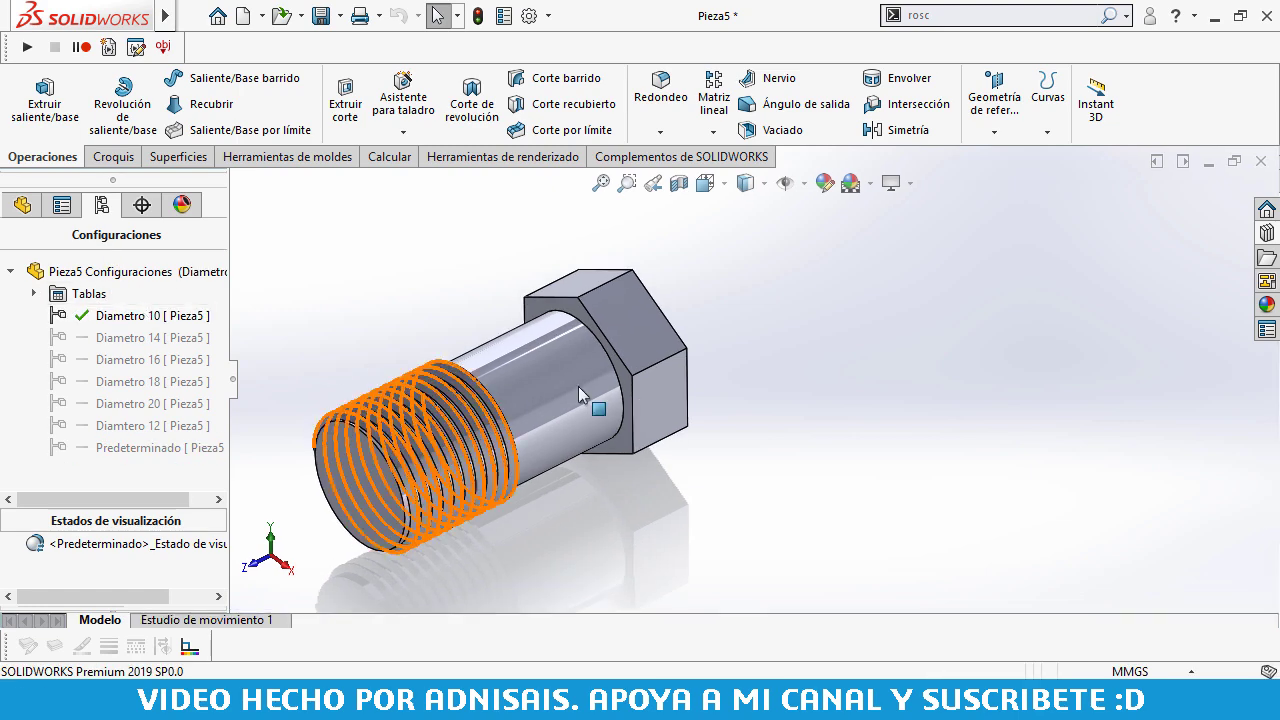
pyautogui.doubleClick(118, 338)
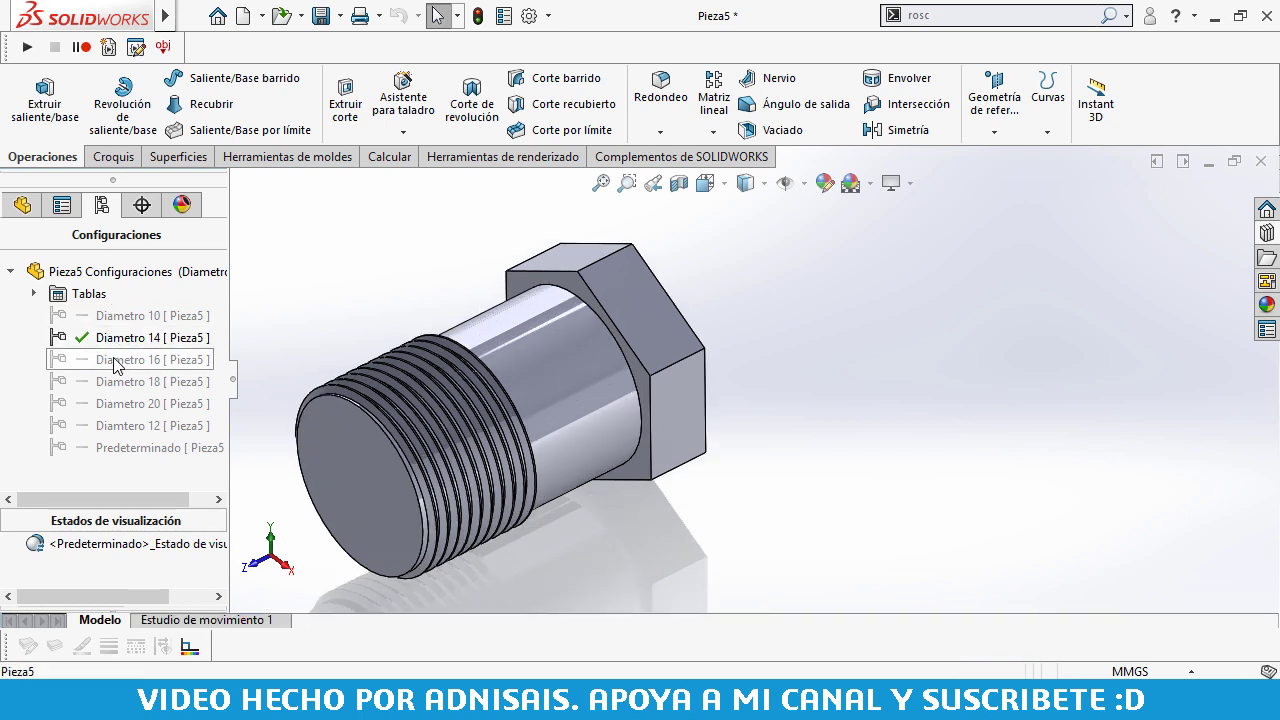
pyautogui.doubleClick(118, 360)
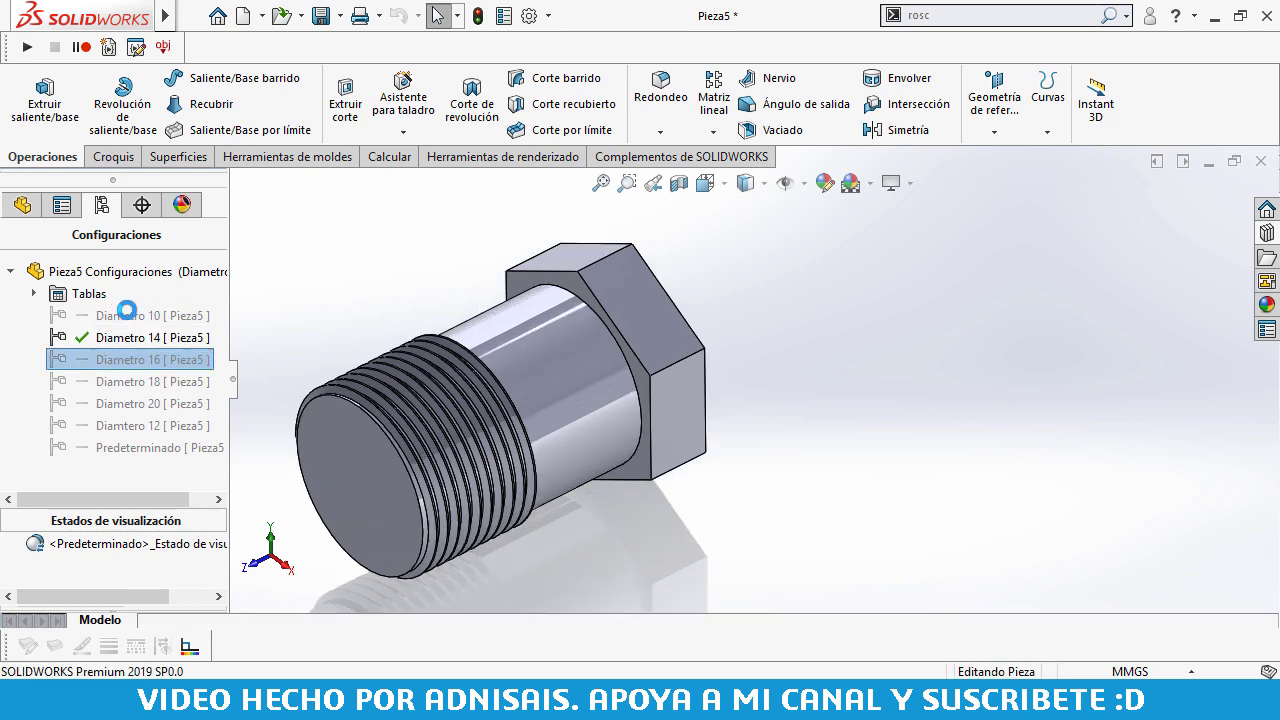
pyautogui.doubleClick(135, 382)
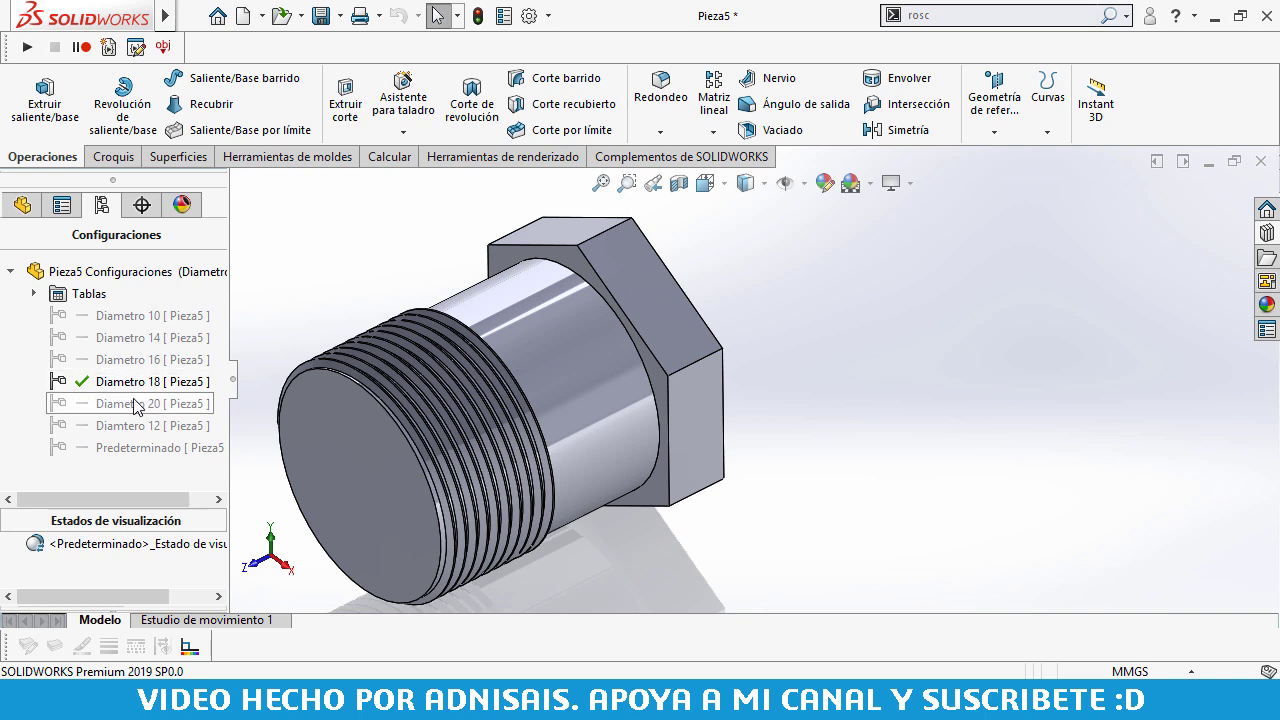
pyautogui.doubleClick(137, 404)
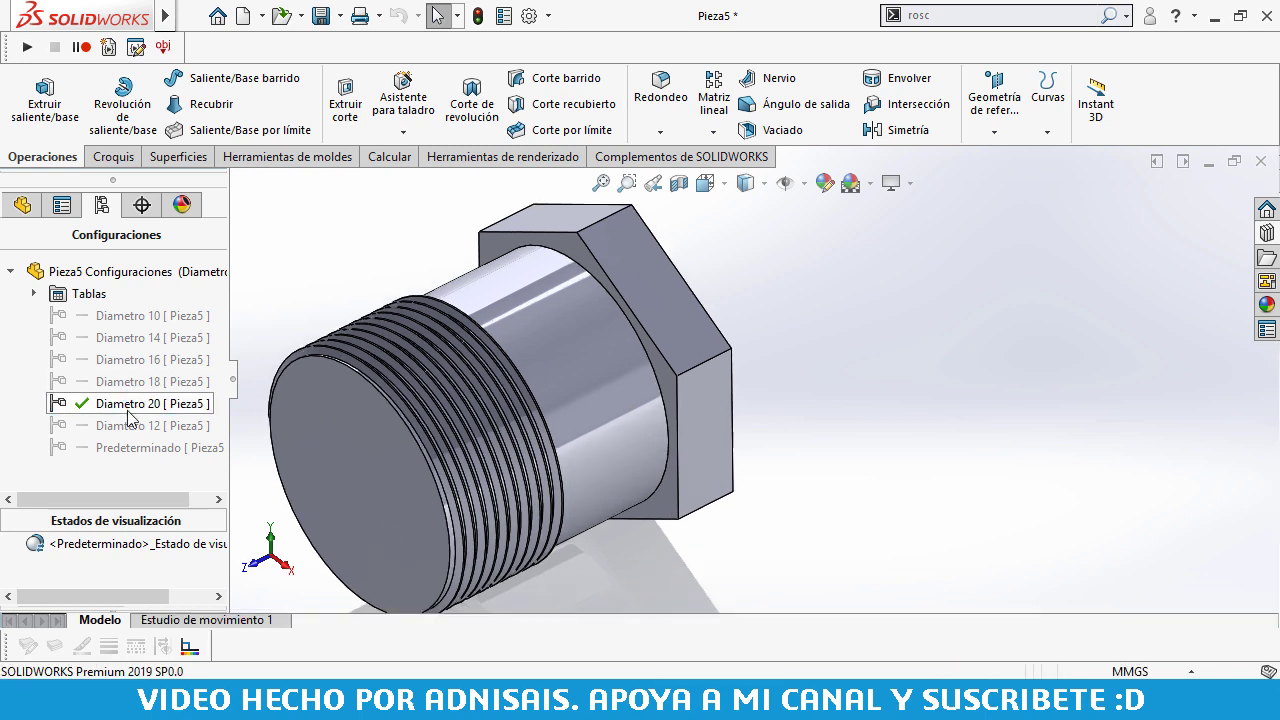
pyautogui.doubleClick(124, 425)
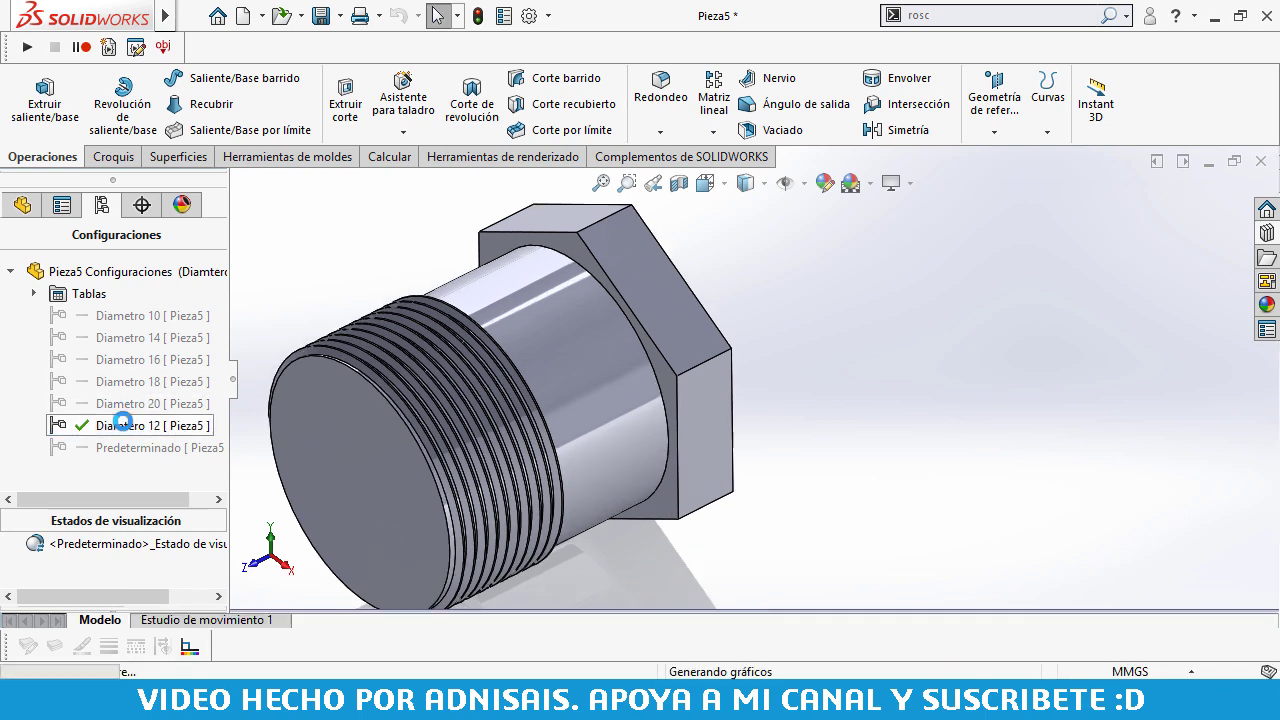
# - Recheck Diametro 10 and 14, then leave Diametro 16 active and return to the feature tree
pyautogui.click(143, 315)
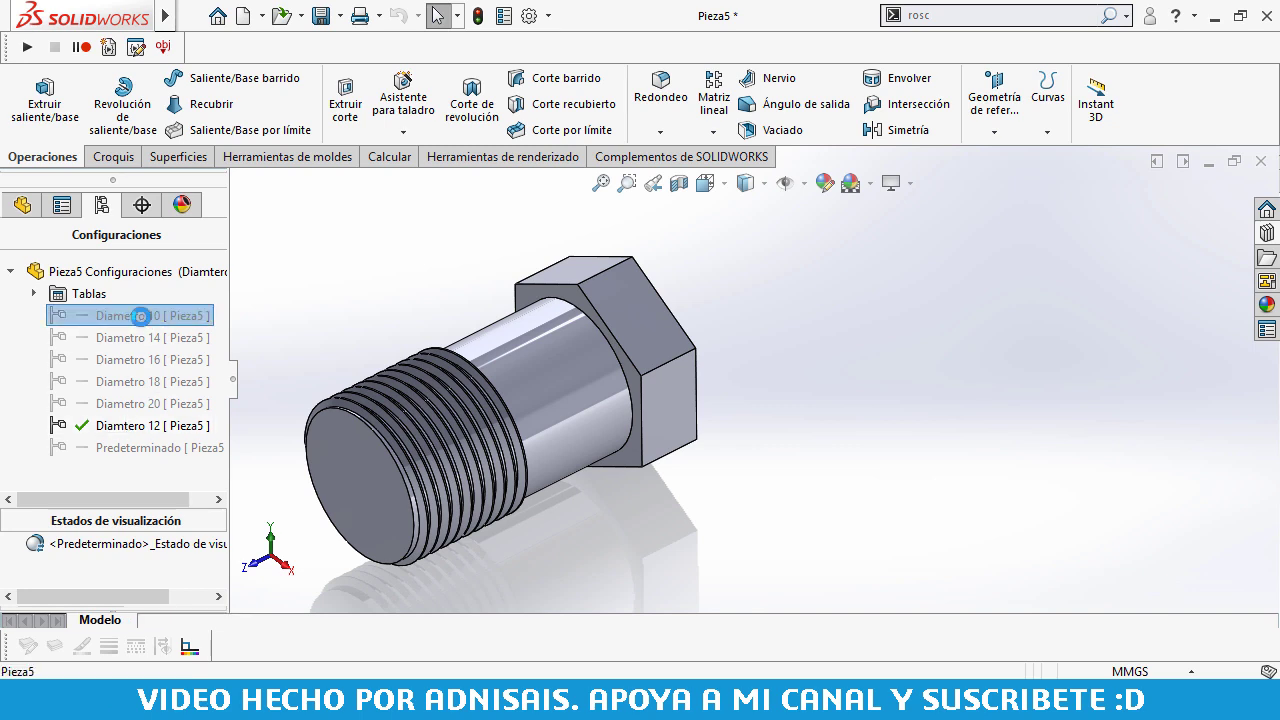
pyautogui.click(137, 424)
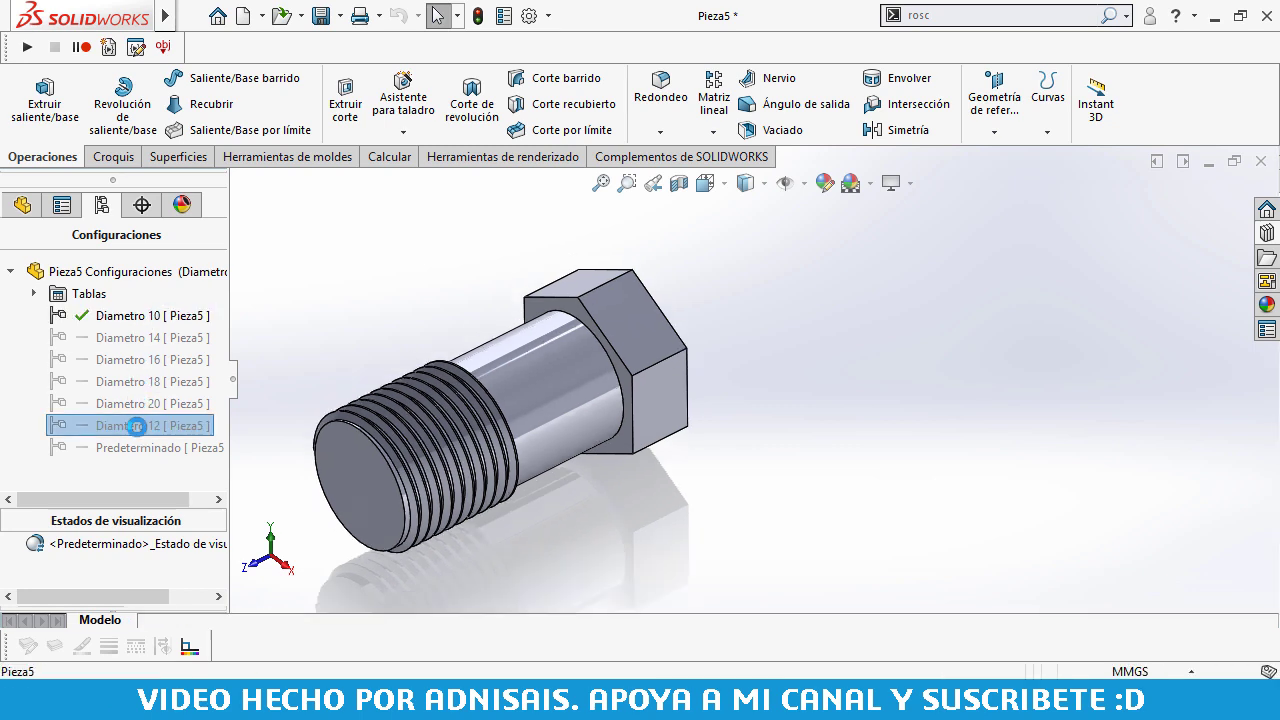
pyautogui.doubleClick(145, 338)
pyautogui.click(150, 360)
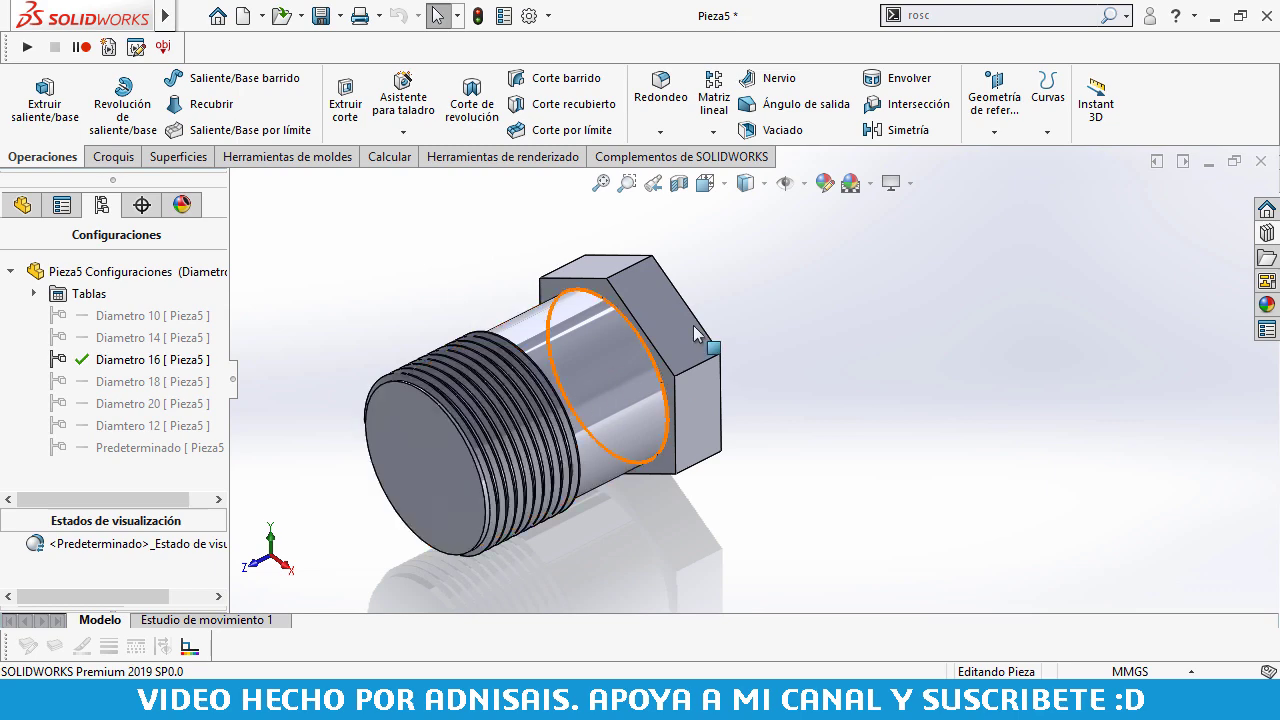
pyautogui.moveTo(710, 345)
pyautogui.mouseDown(button='middle')
pyautogui.moveTo(832, 441)
pyautogui.moveTo(734, 314)
pyautogui.mouseUp(button='middle')
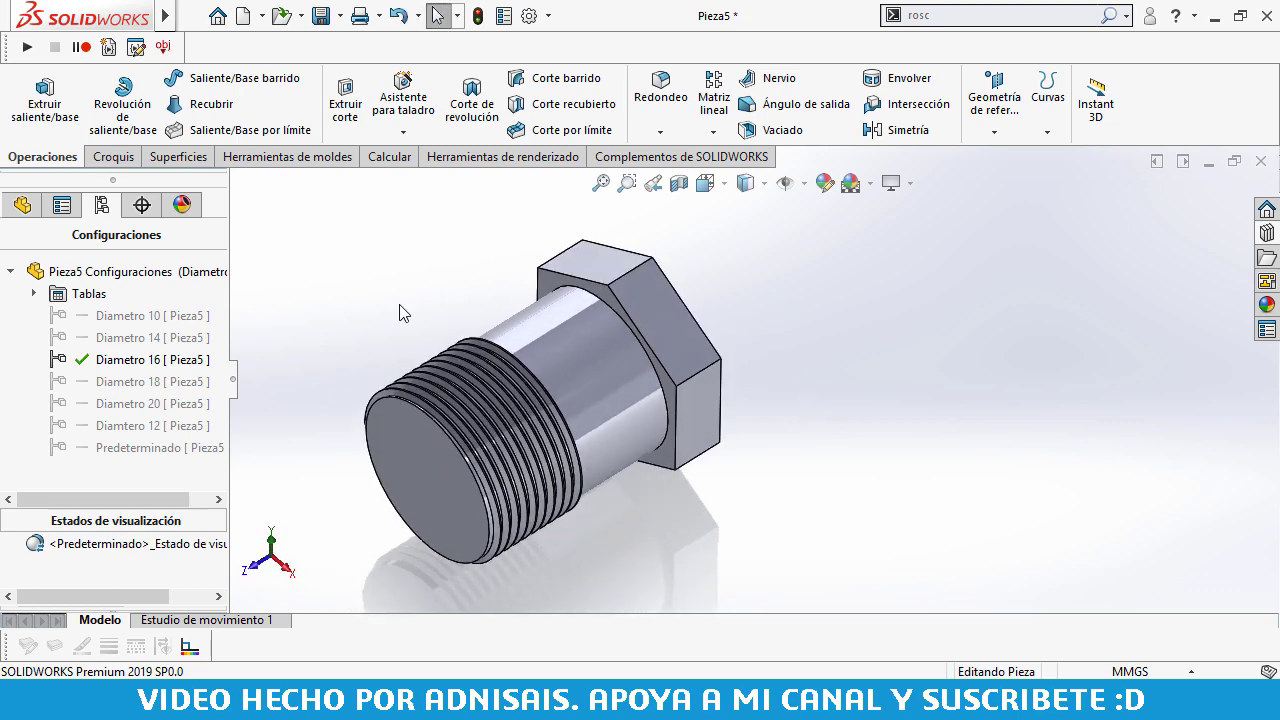
pyautogui.click(22, 204)
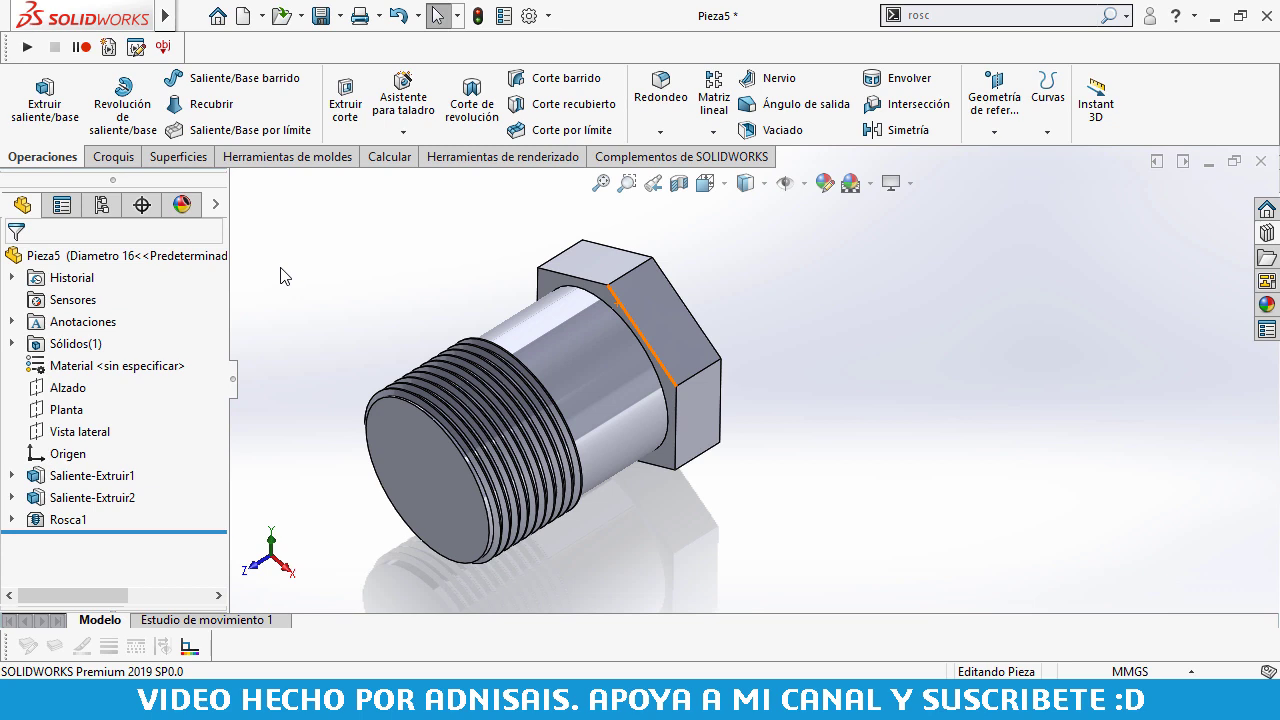
# - Add the hex extrusion and its sketch diameter as columns in the Diametros configuration table and accept it
pyautogui.click(101, 204)
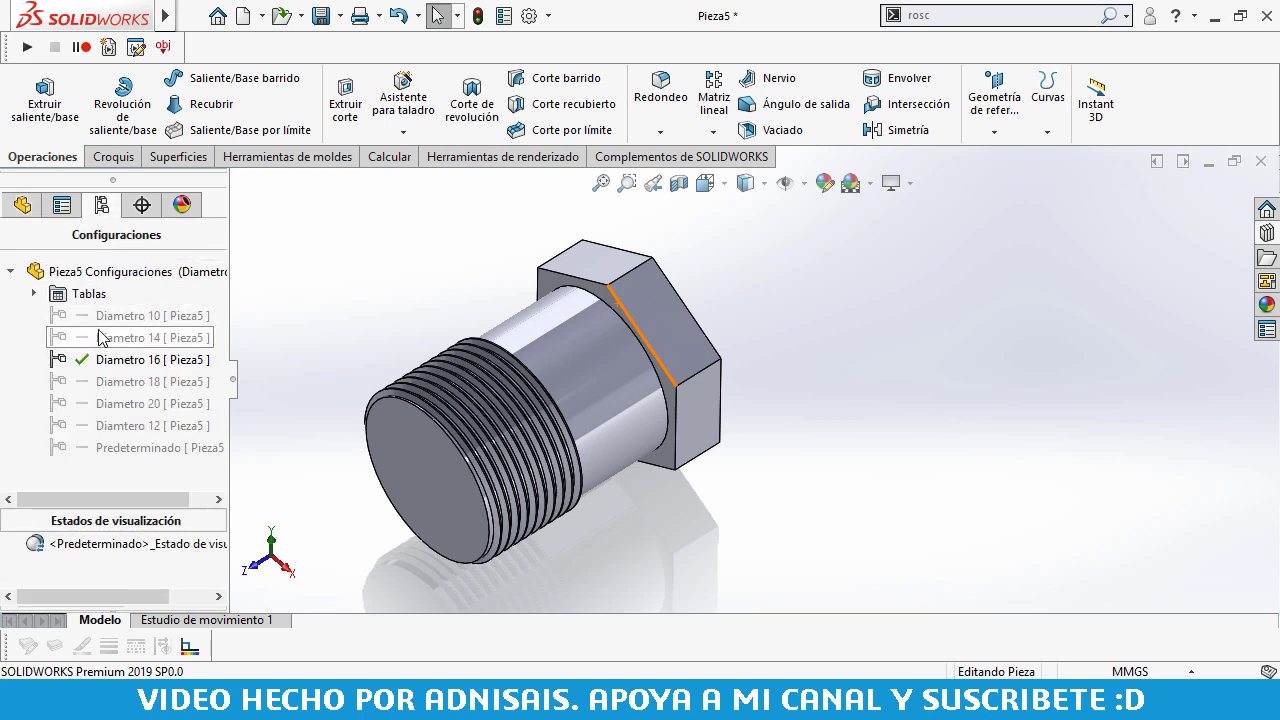
pyautogui.doubleClick(83, 296)
pyautogui.doubleClick(120, 315)
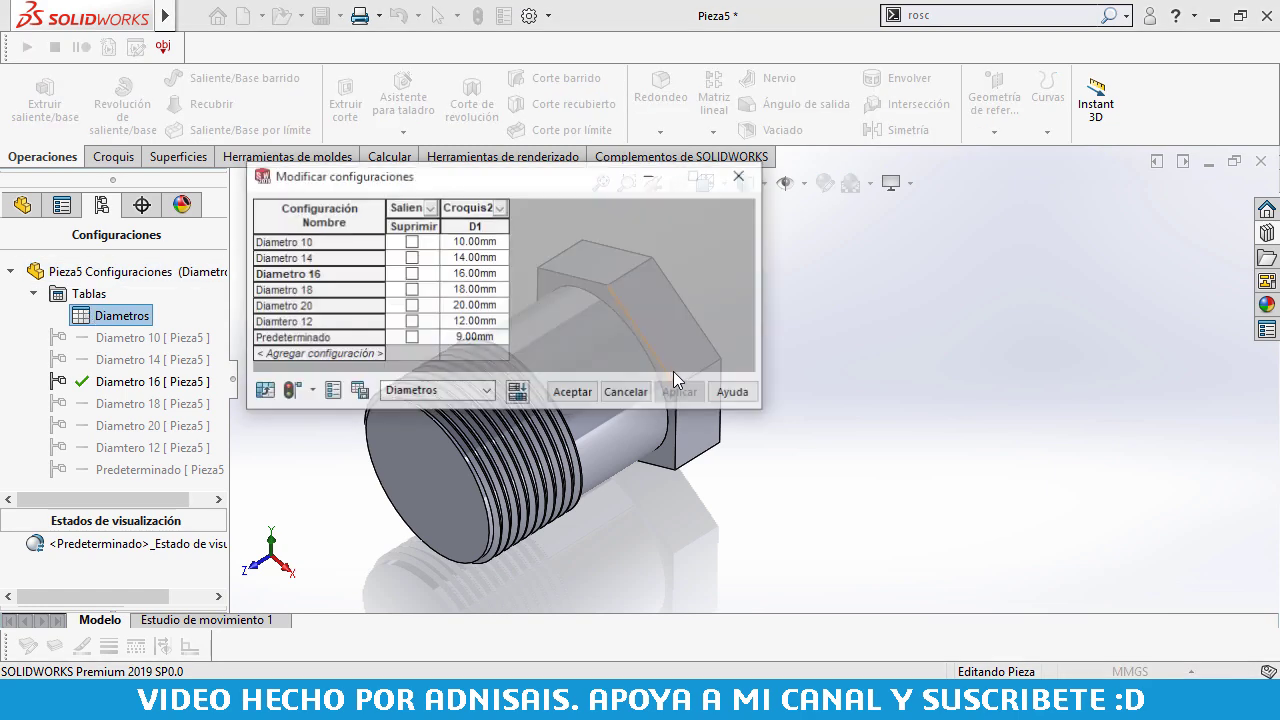
pyautogui.moveTo(674, 171); pyautogui.dragTo(1151, 192)
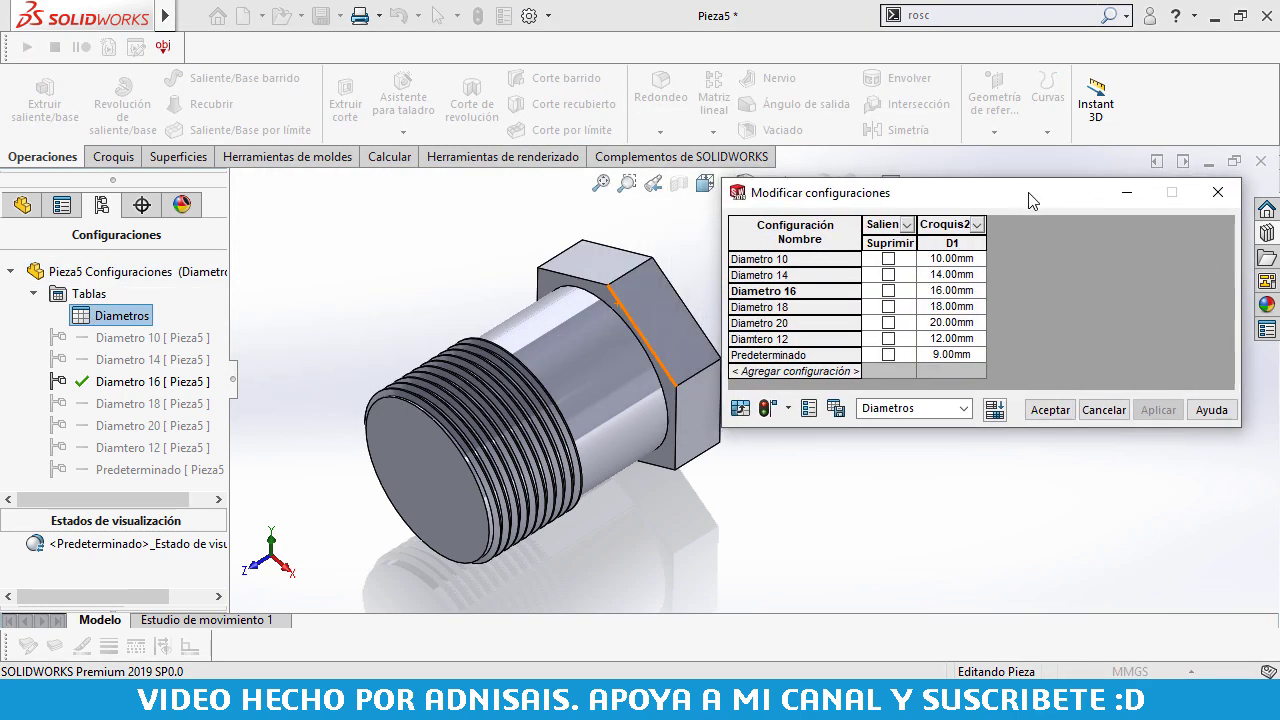
pyautogui.click(656, 318)
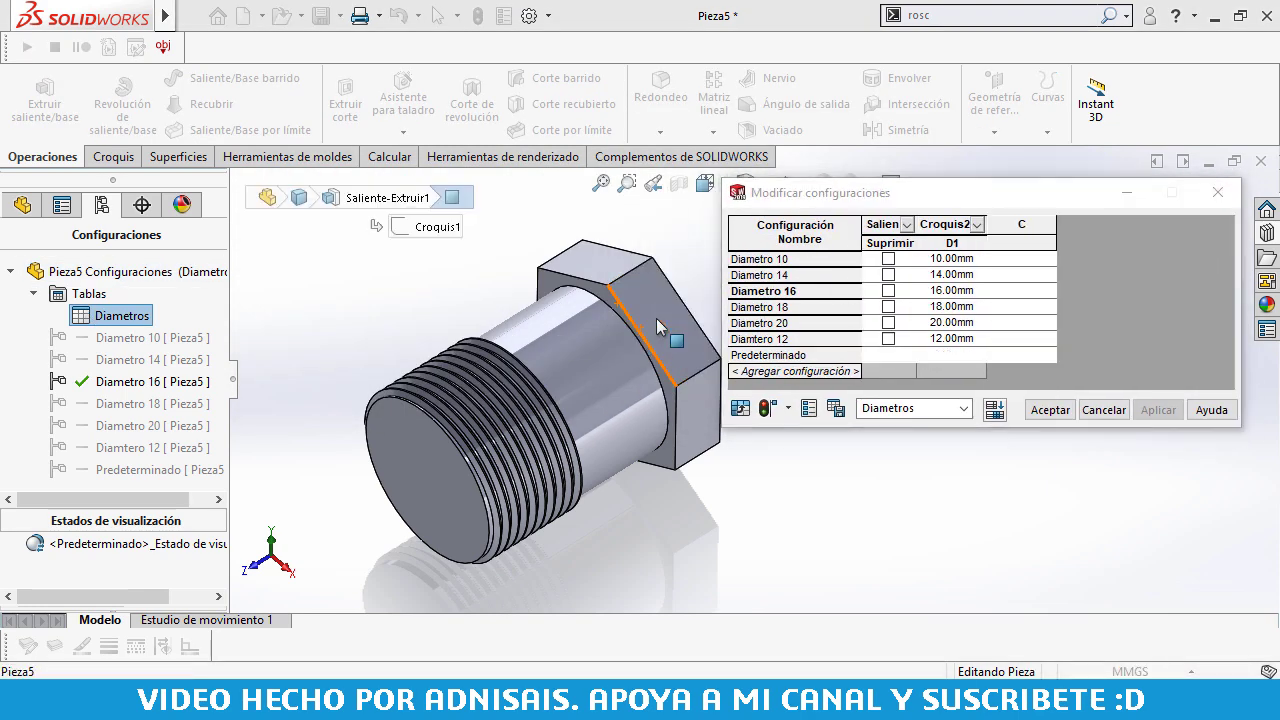
pyautogui.moveTo(822, 193); pyautogui.dragTo(915, 192)
pyautogui.click(722, 425)
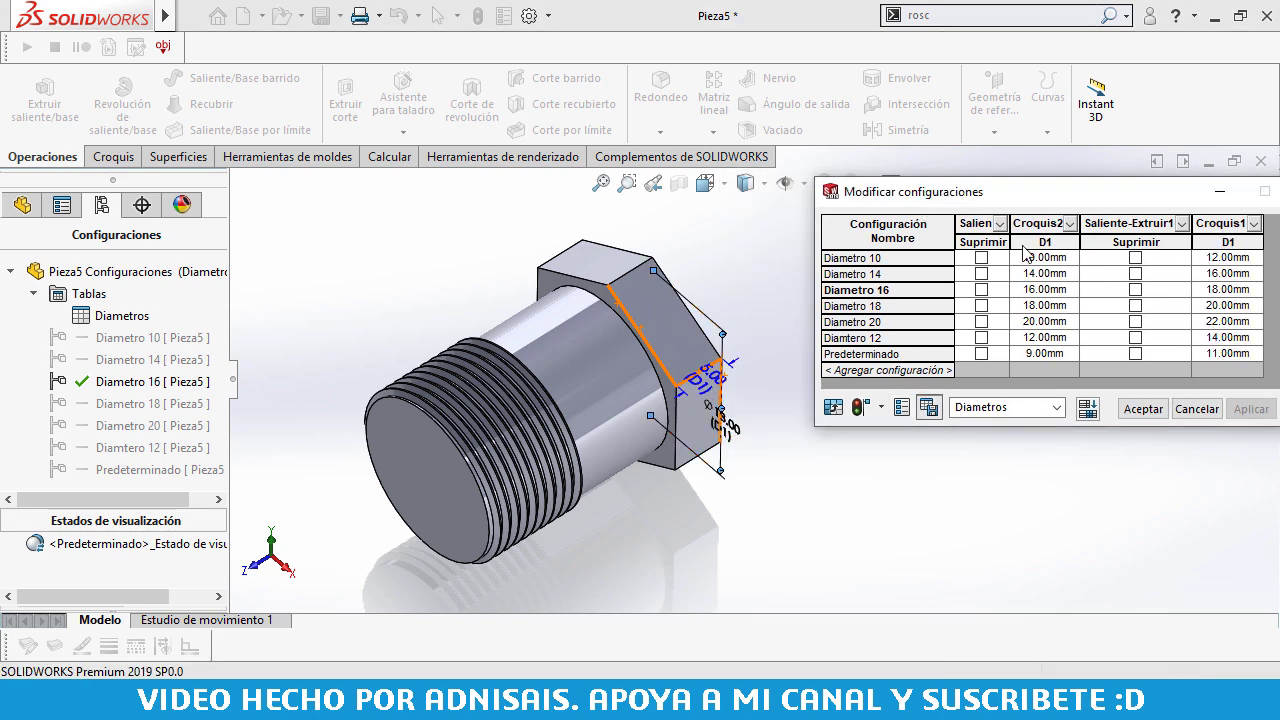
pyautogui.click(983, 265)
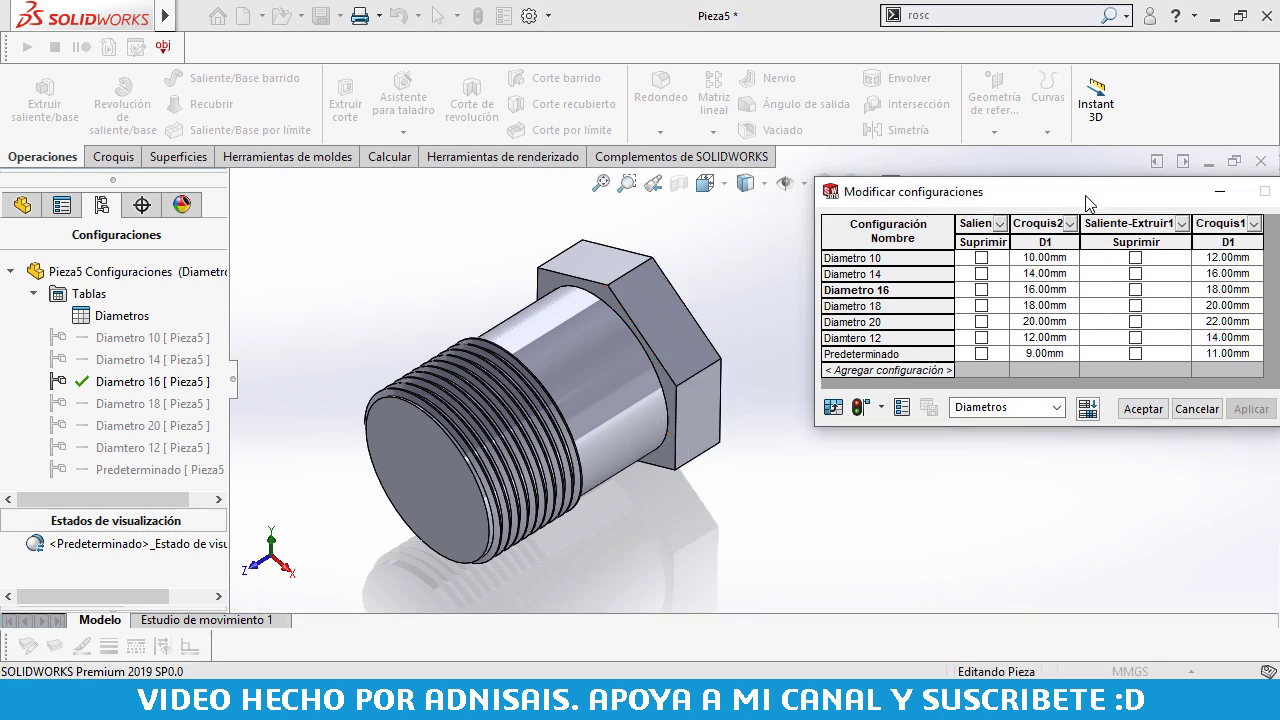
pyautogui.moveTo(1085, 193); pyautogui.dragTo(937, 196)
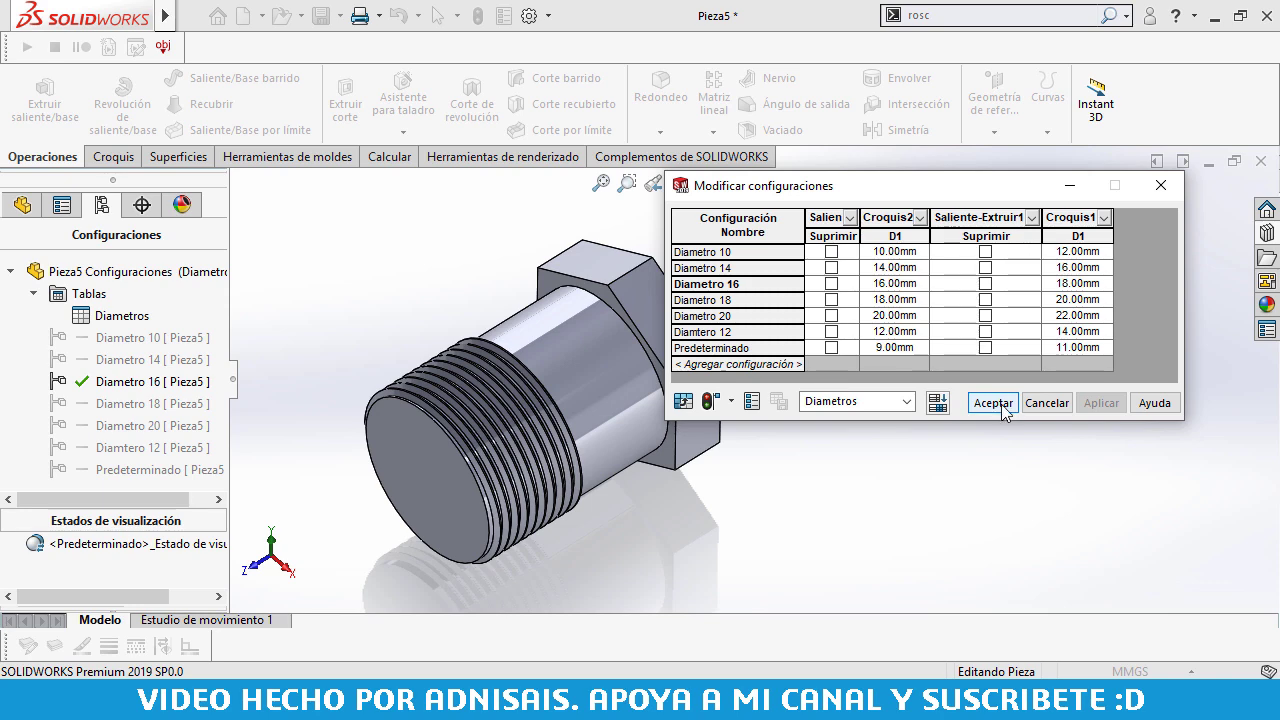
pyautogui.click(1003, 404)
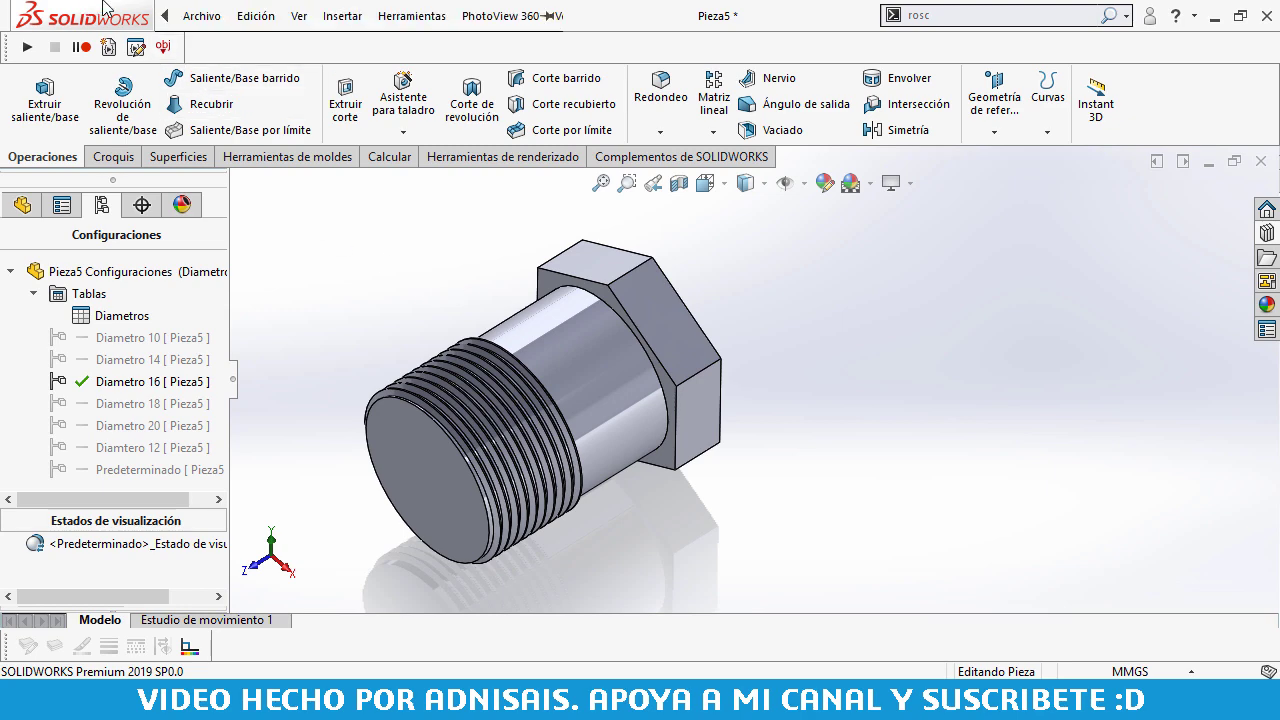
# - Insert a design table auto-created from the part's configurations
pyautogui.click(299, 16)
pyautogui.moveTo(342, 16)
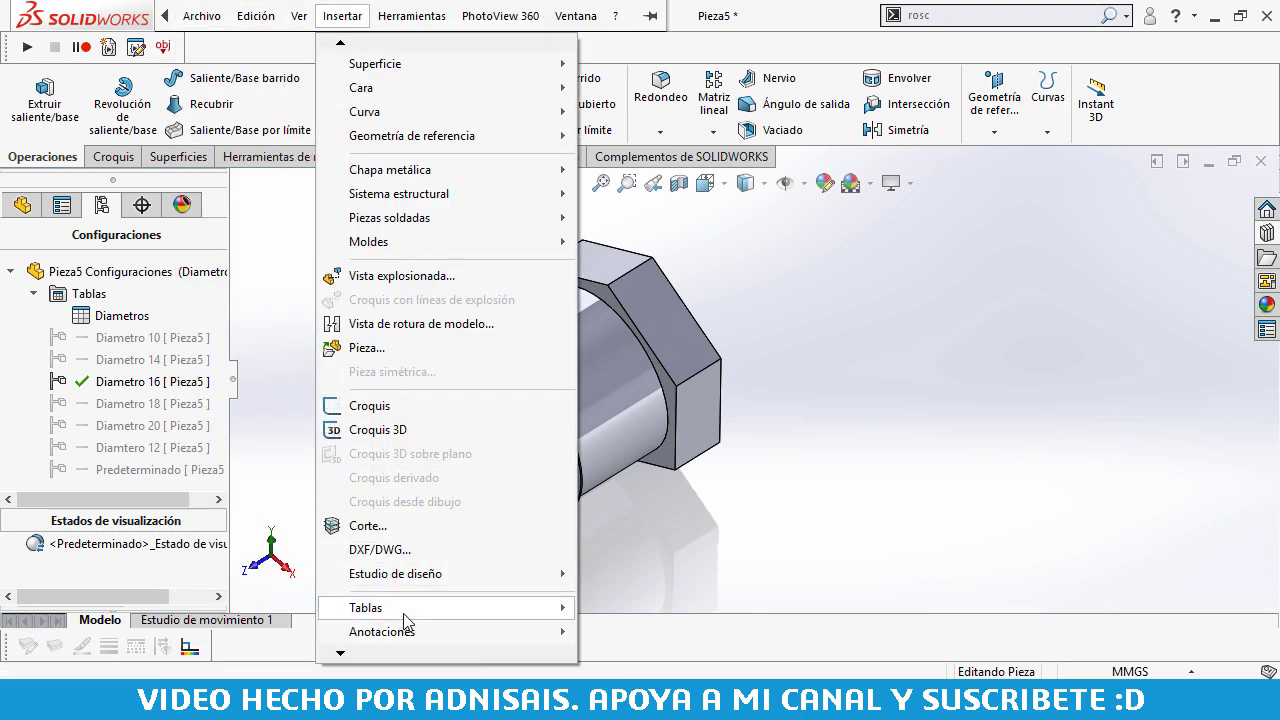
pyautogui.click(686, 480)
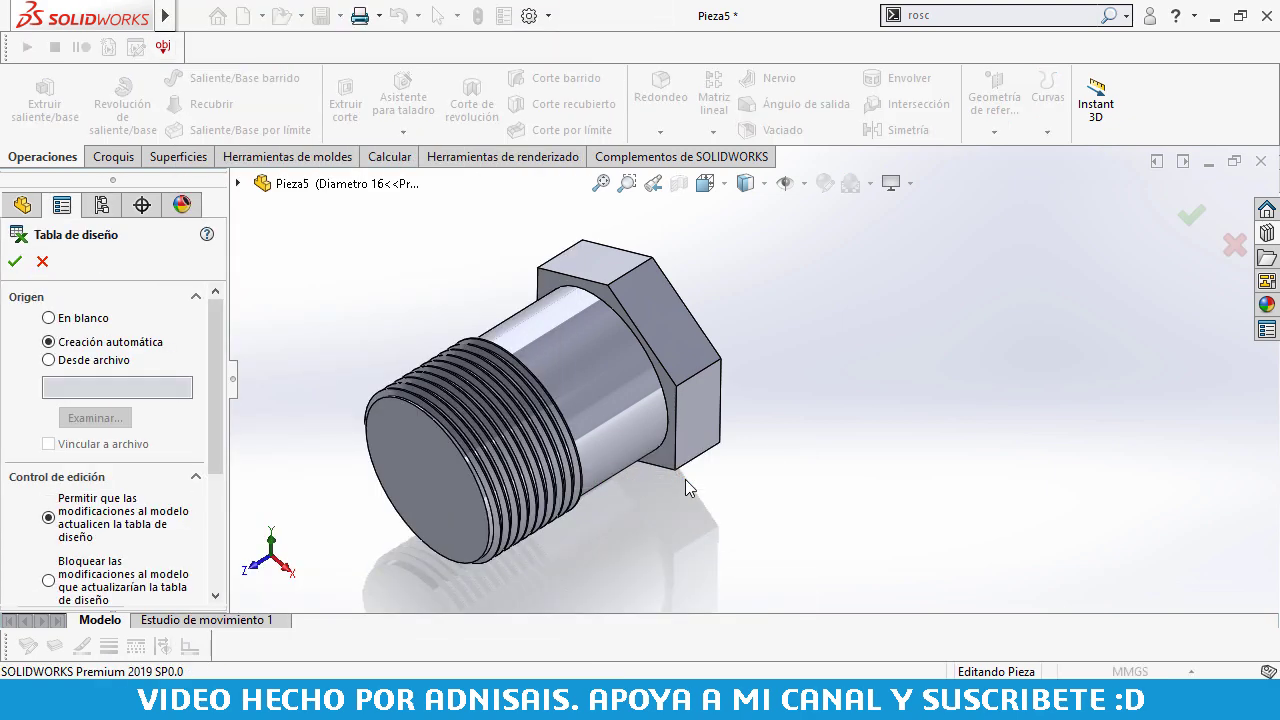
pyautogui.click(14, 262)
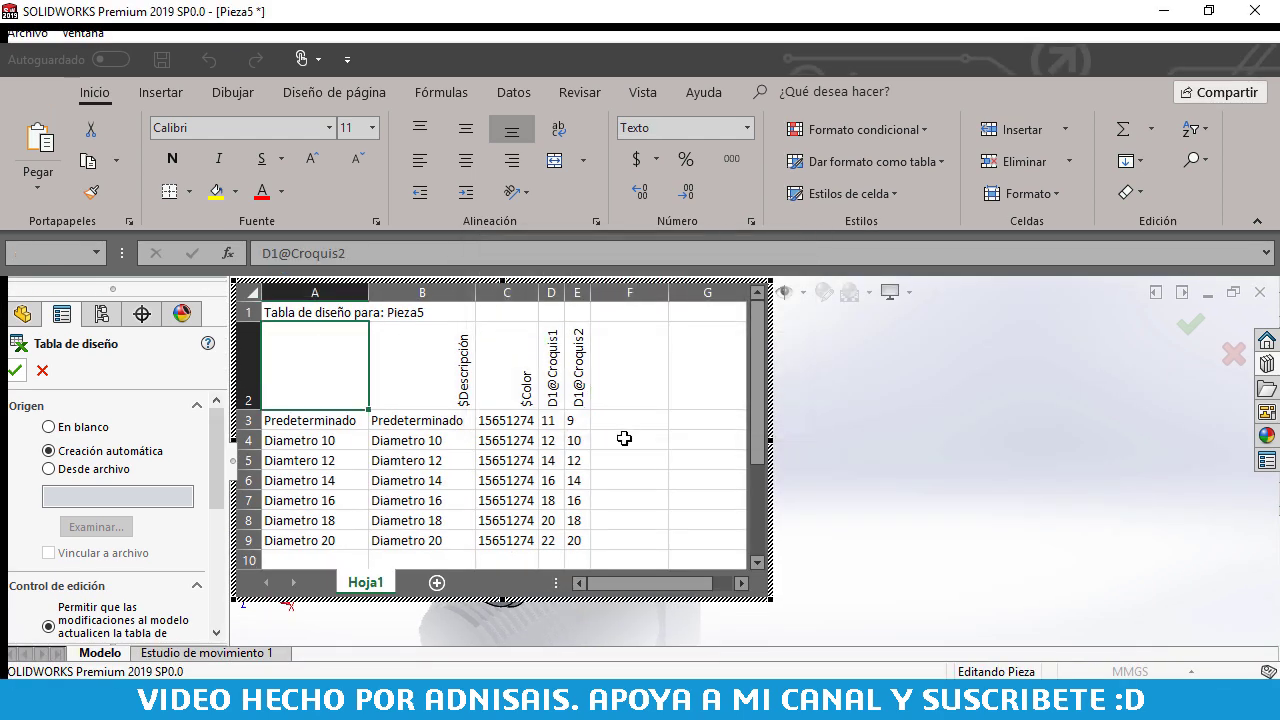
# - Set the configuration data cells A2:E9 to General cell format
pyautogui.click(629, 368)
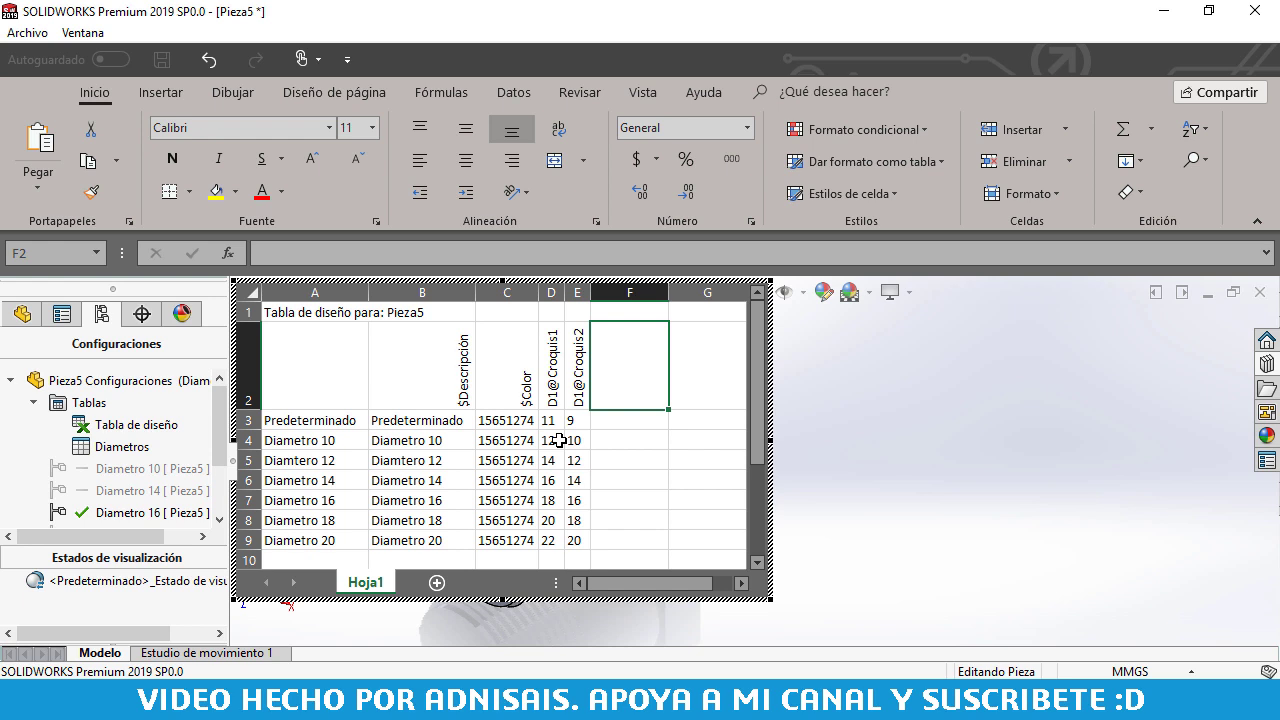
pyautogui.click(621, 443)
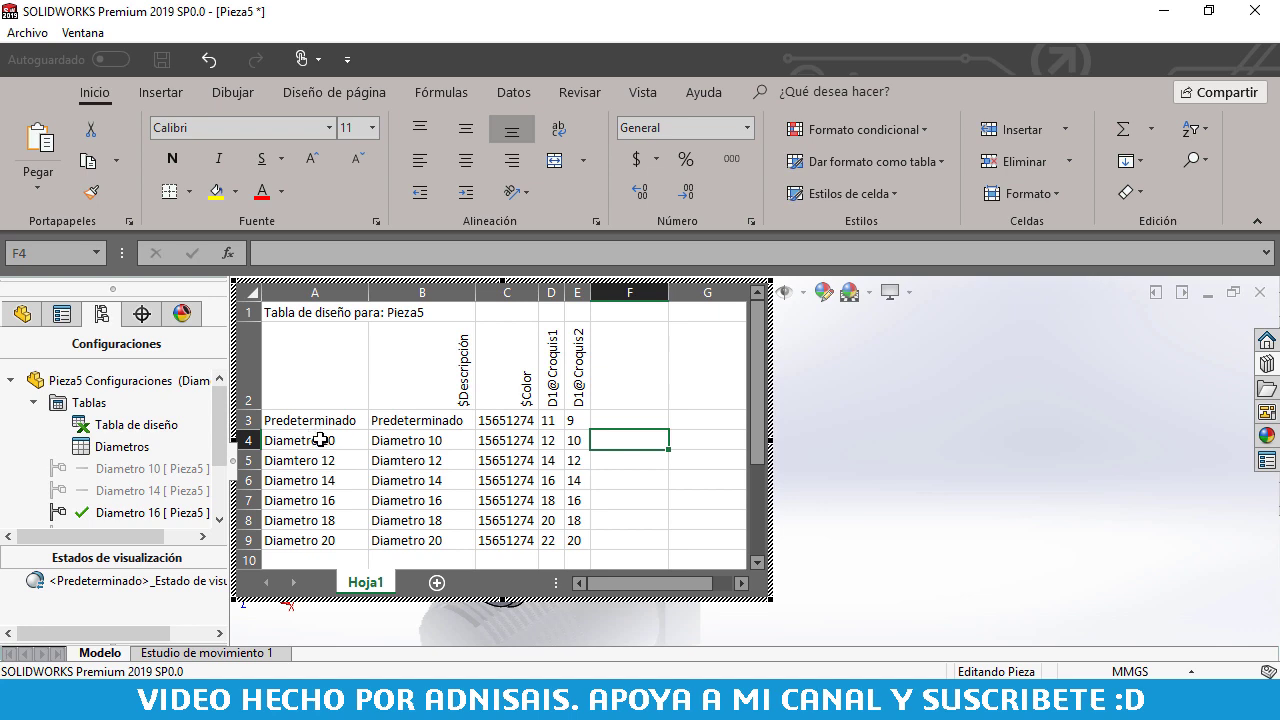
pyautogui.scroll(-1, 342, 451)
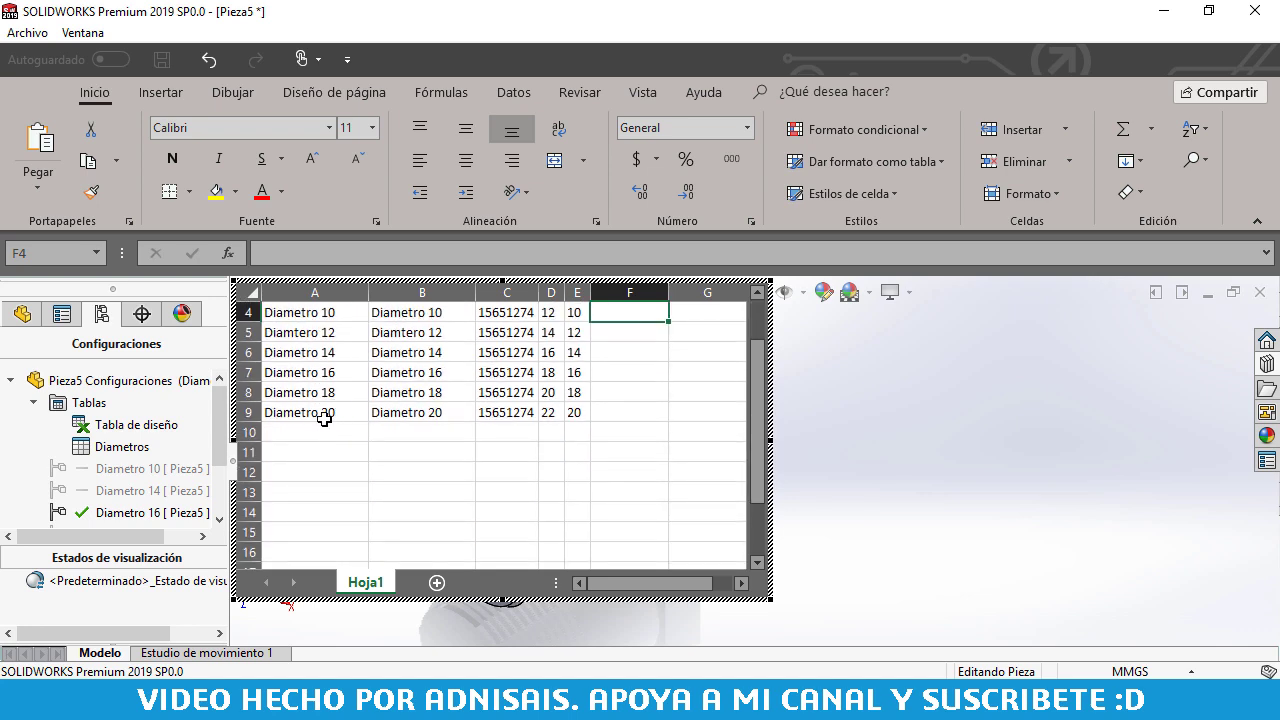
pyautogui.moveTo(580, 417)
pyautogui.mouseDown()
pyautogui.moveTo(267, 284)
pyautogui.moveTo(342, 408)
pyautogui.mouseUp()
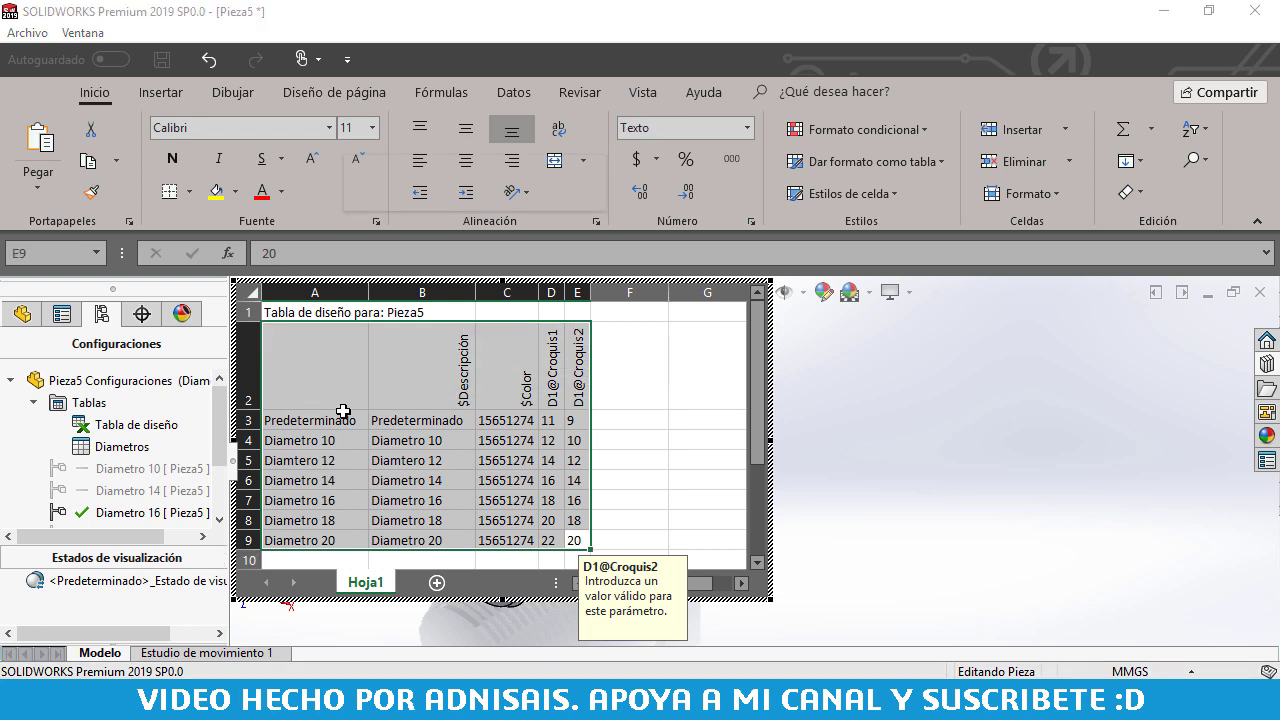
pyautogui.rightClick(342, 411)
pyautogui.click(541, 594)
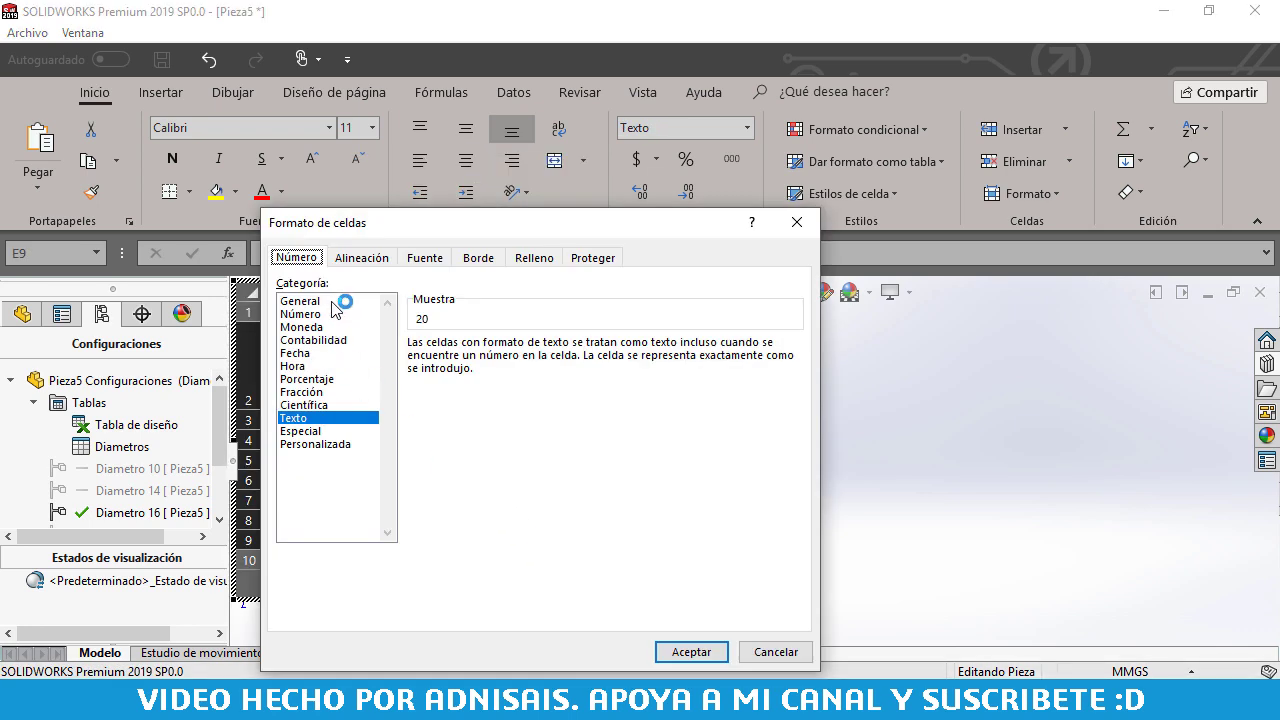
pyautogui.click(300, 301)
pyautogui.click(691, 651)
# - Enlarge the embedded sheet area and select cell A10 below the last configuration
pyautogui.click(676, 458)
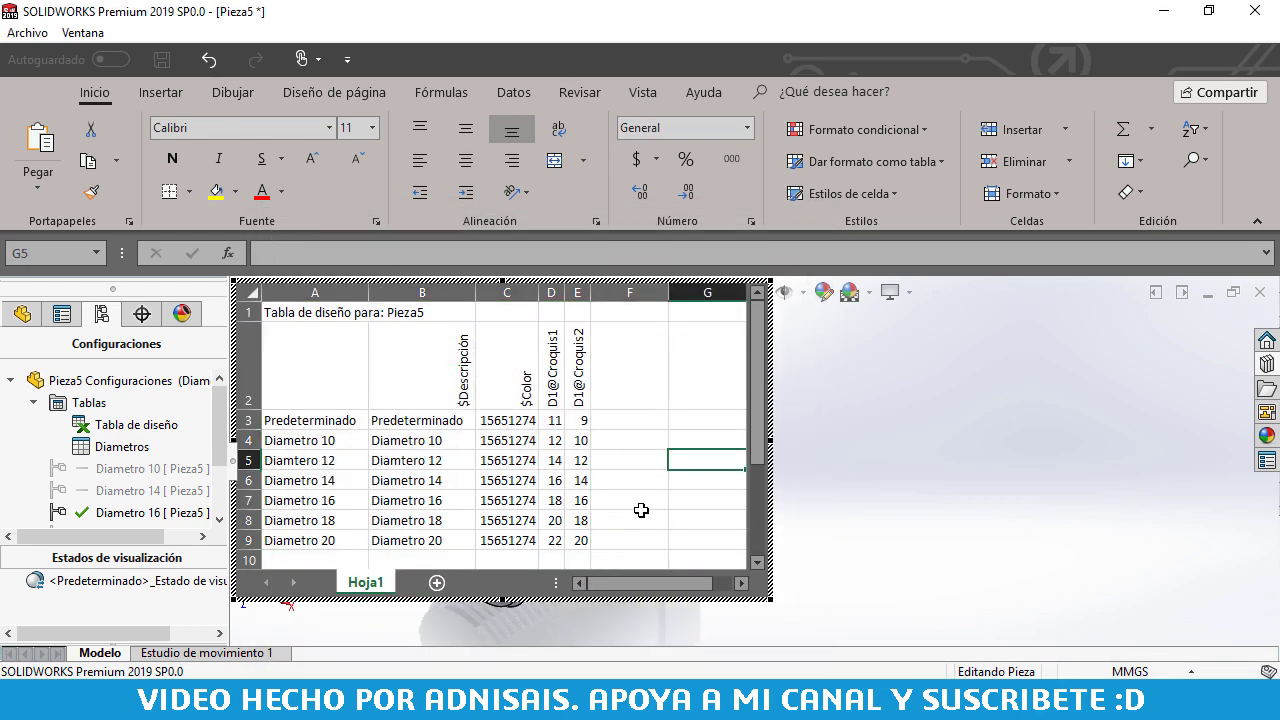
pyautogui.moveTo(770, 600); pyautogui.dragTo(790, 600)
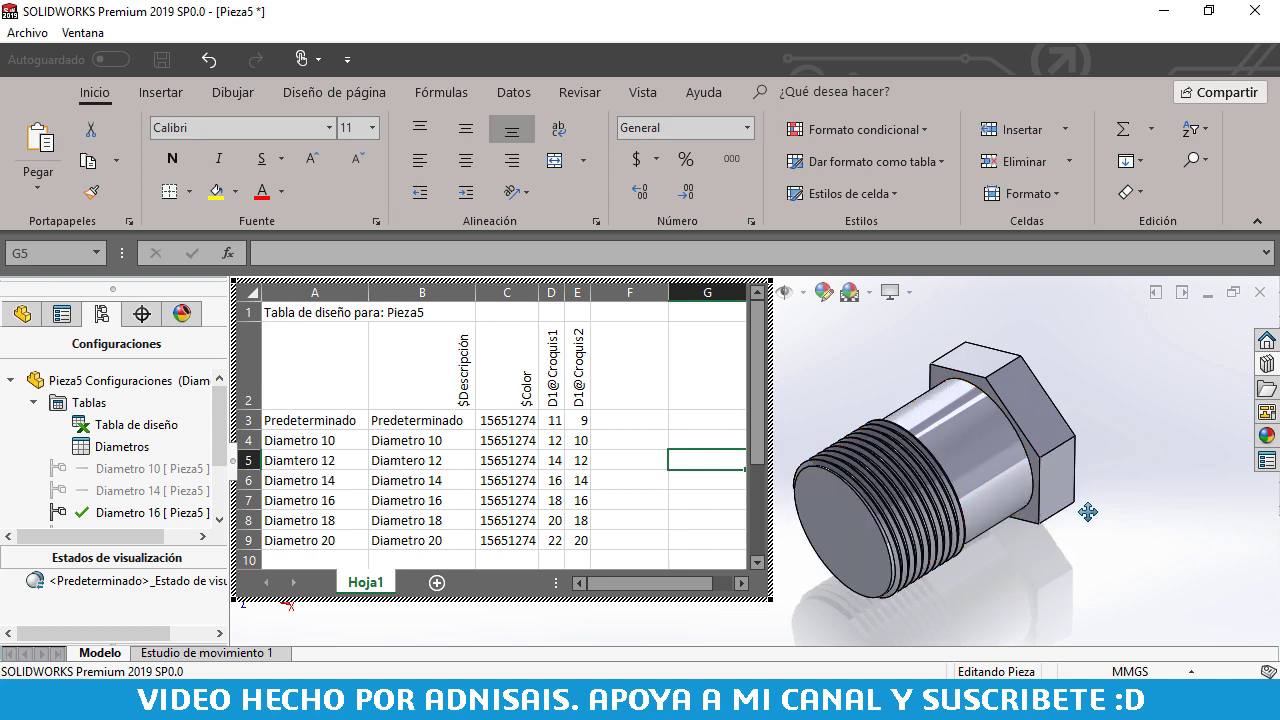
pyautogui.moveTo(758, 410); pyautogui.dragTo(758, 425)
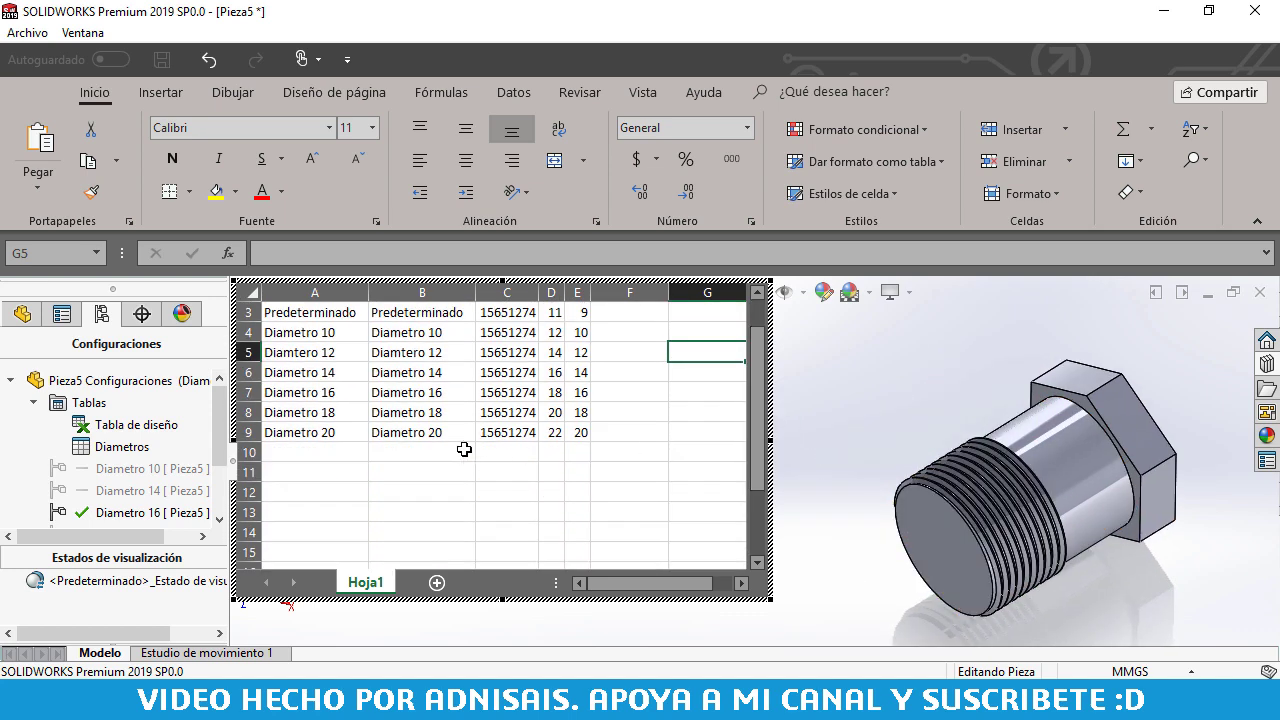
pyautogui.click(318, 450)
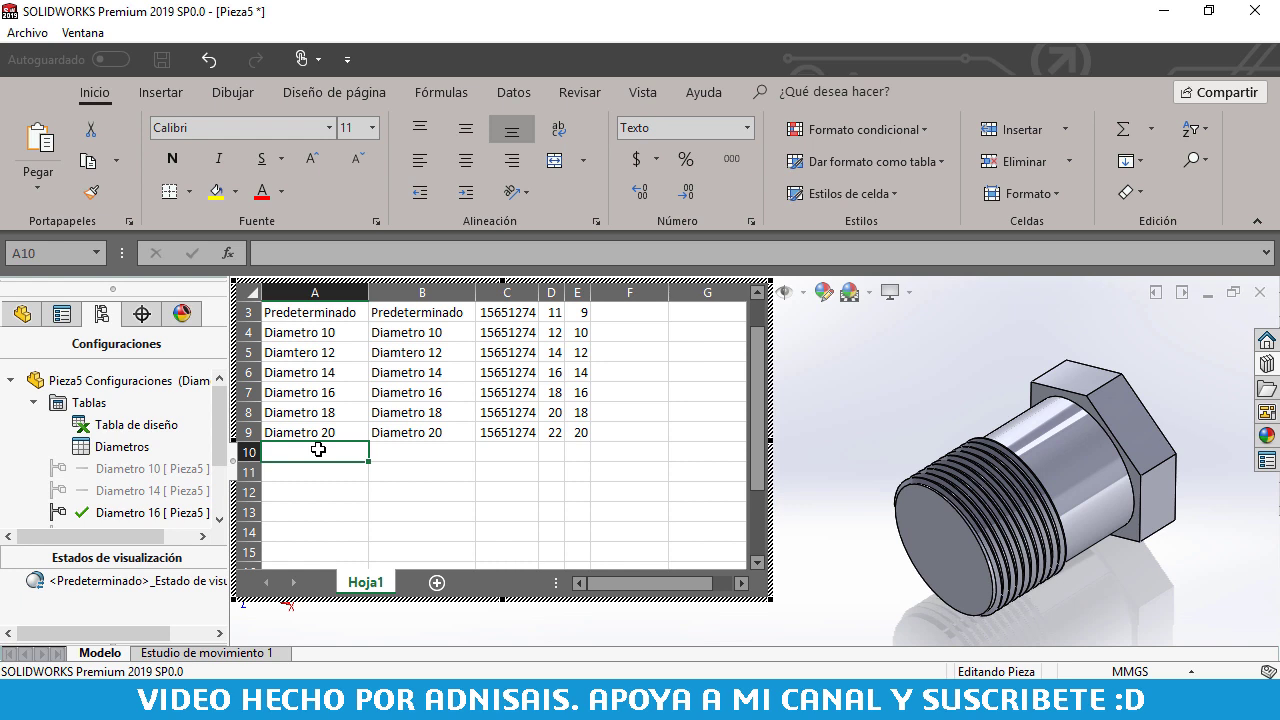
# - Copy the Diametro 20 row into row 10 and give A10 a CONCATENAR name formula using E10
pyautogui.moveTo(319, 432)
pyautogui.mouseDown()
pyautogui.moveTo(580, 434)
pyautogui.moveTo(593, 463)
pyautogui.mouseUp()
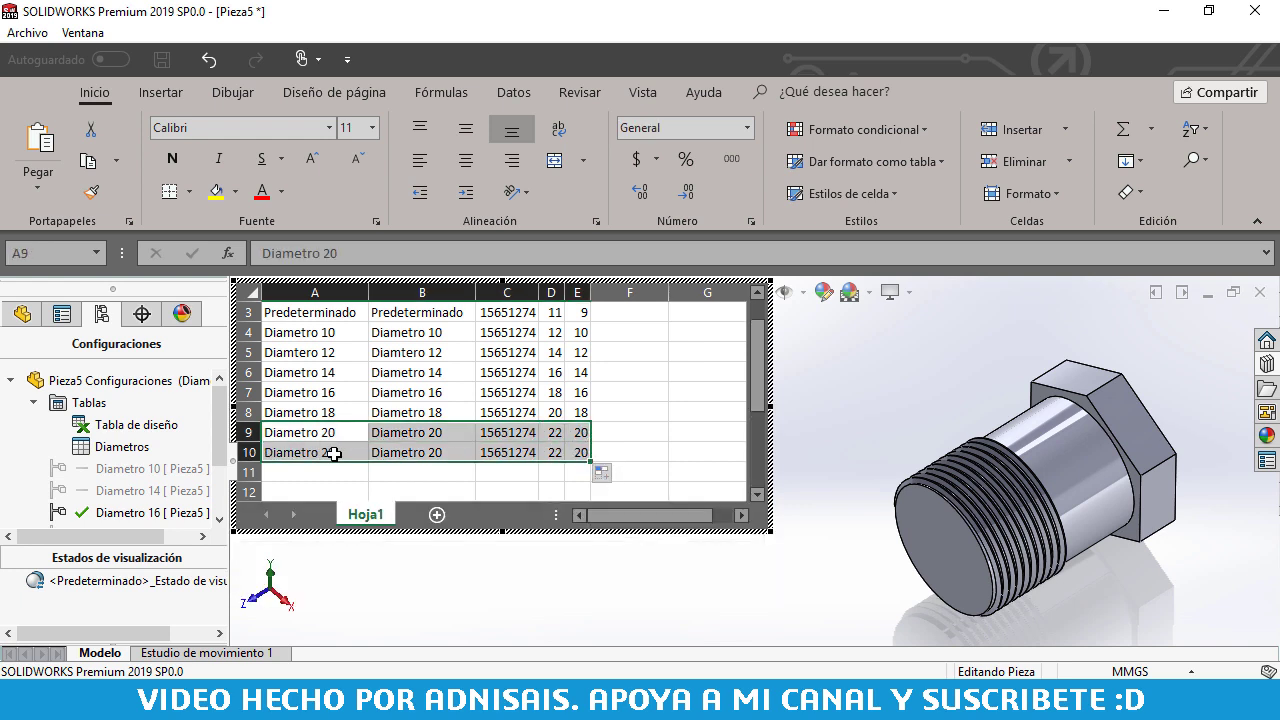
pyautogui.click(358, 453)
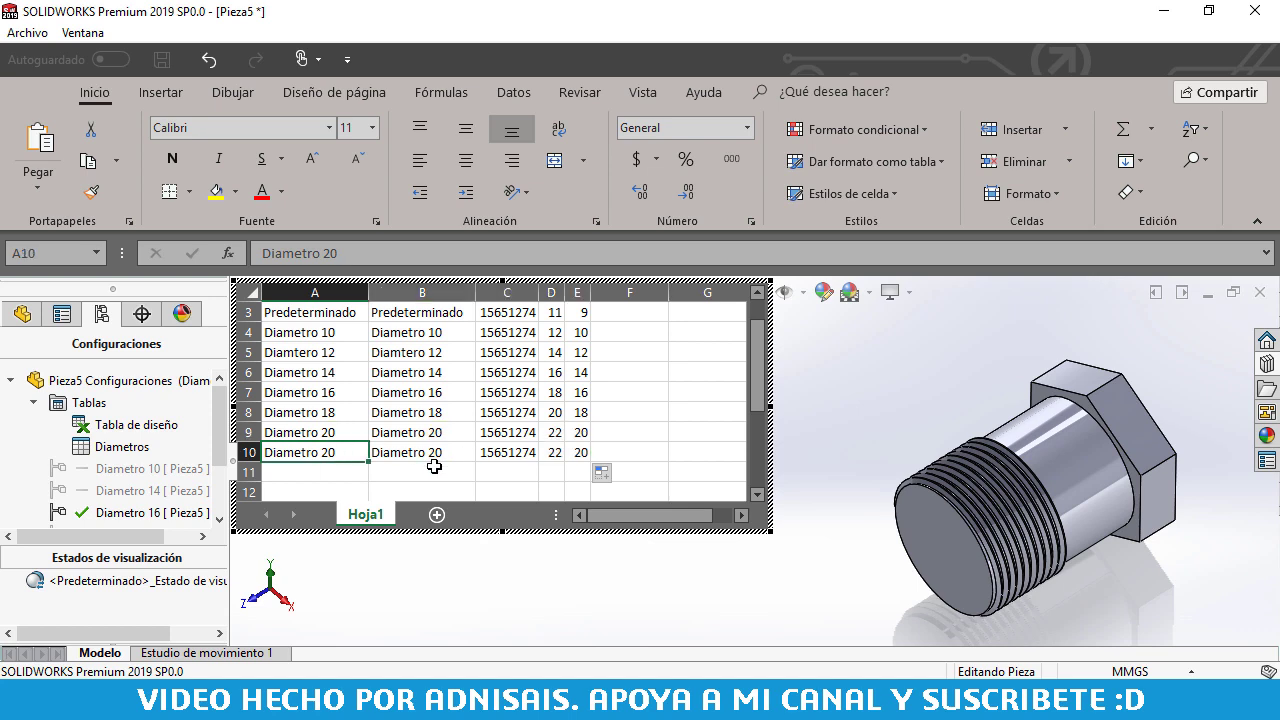
pyautogui.write('=')
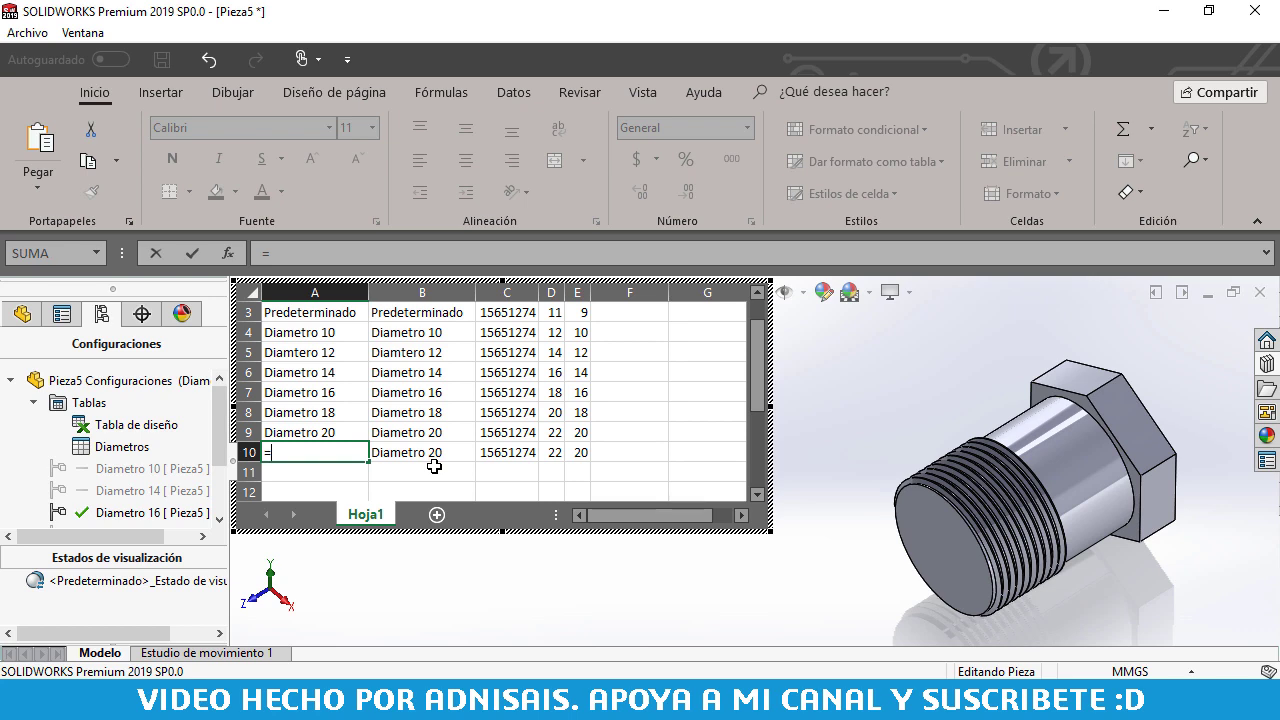
pyautogui.write('Concaten')
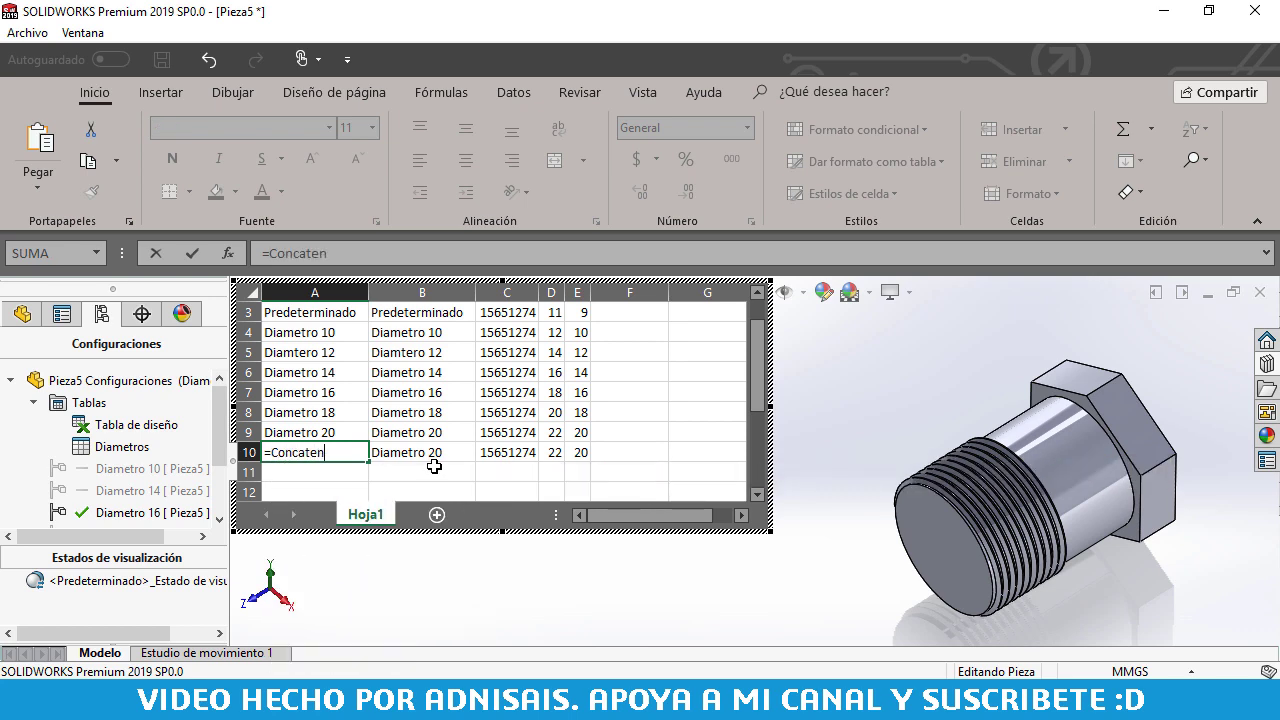
pyautogui.write('mar')
pyautogui.press('BackSpace')
pyautogui.press('BackSpace')
pyautogui.write('a')
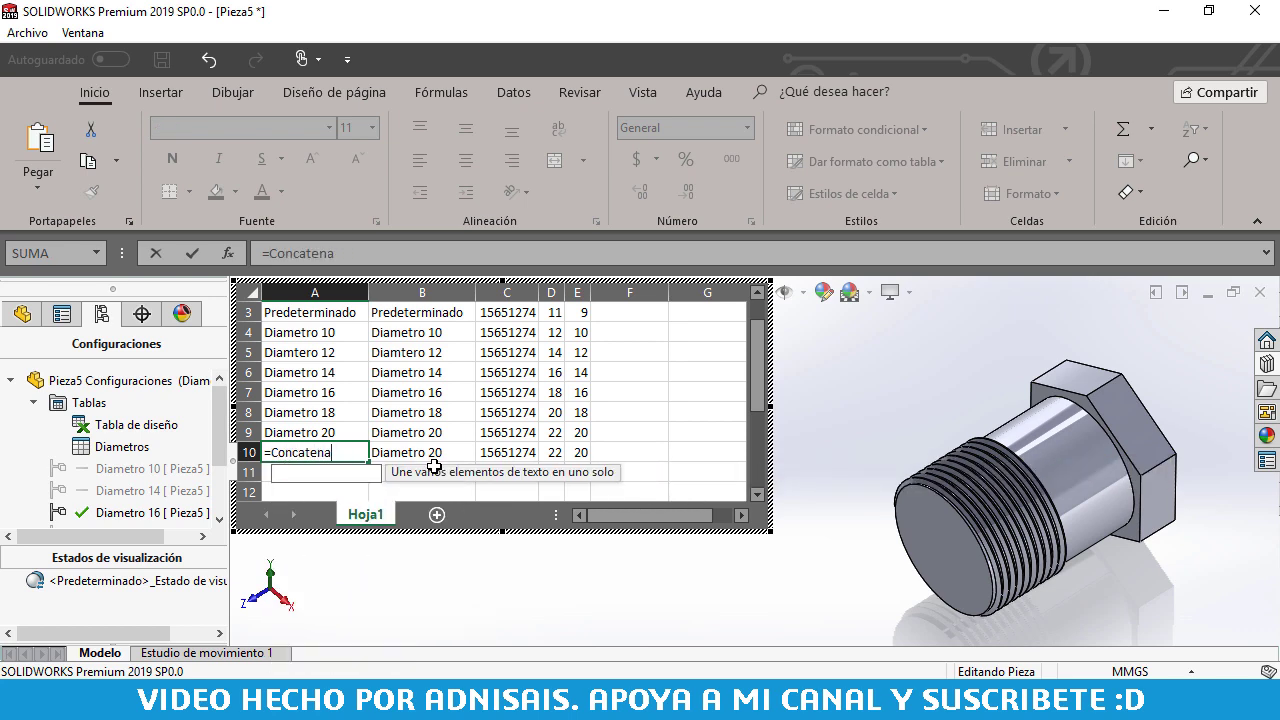
pyautogui.write('r("')
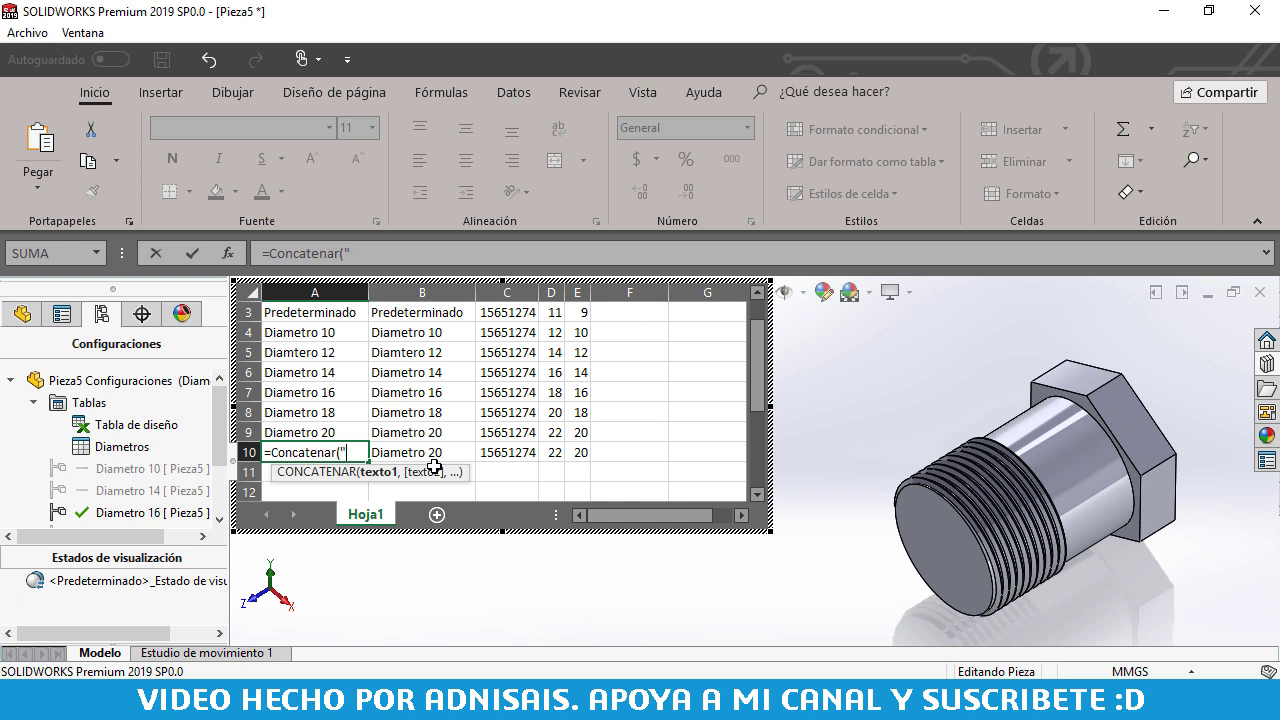
pyautogui.write('Diametro" ')
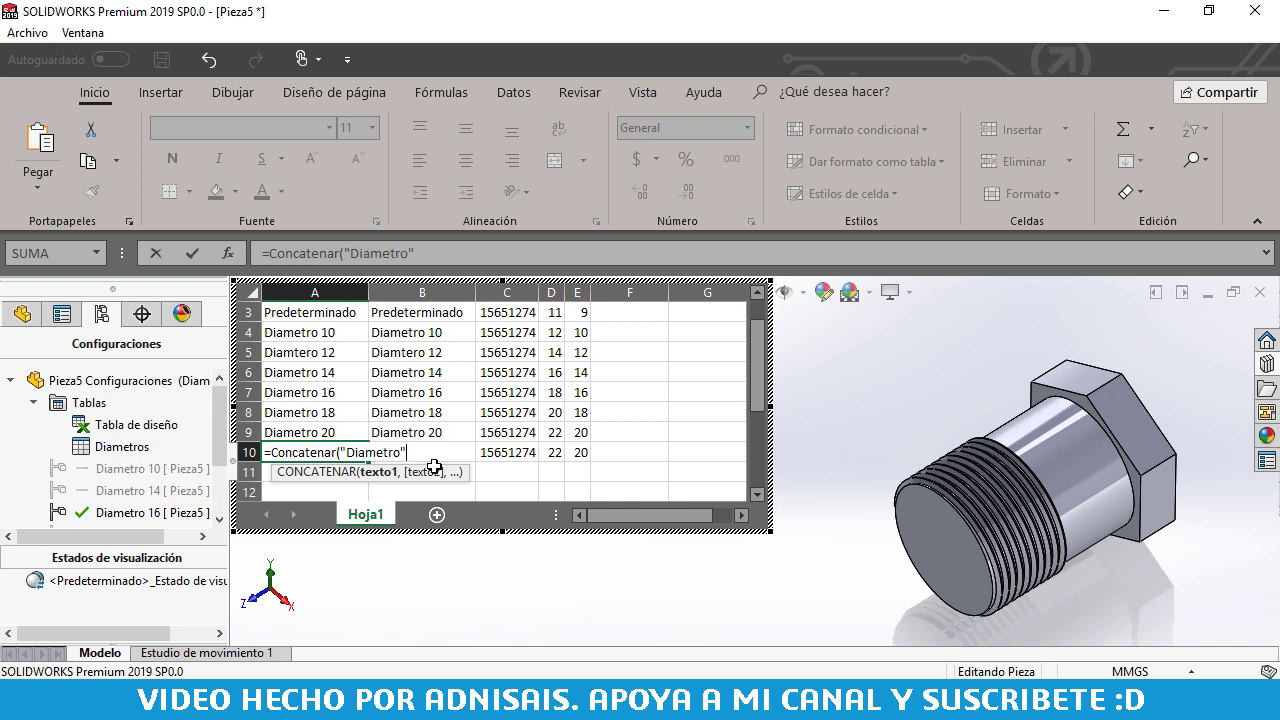
pyautogui.write(',')
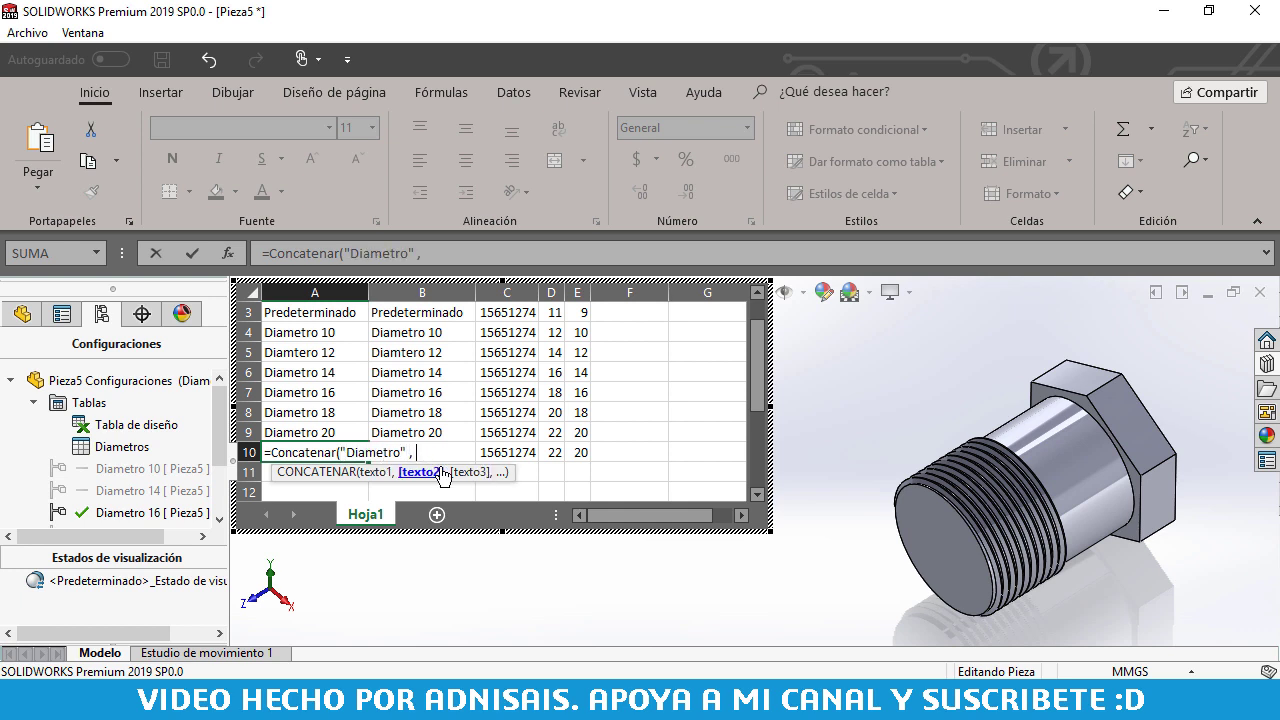
pyautogui.click(581, 450)
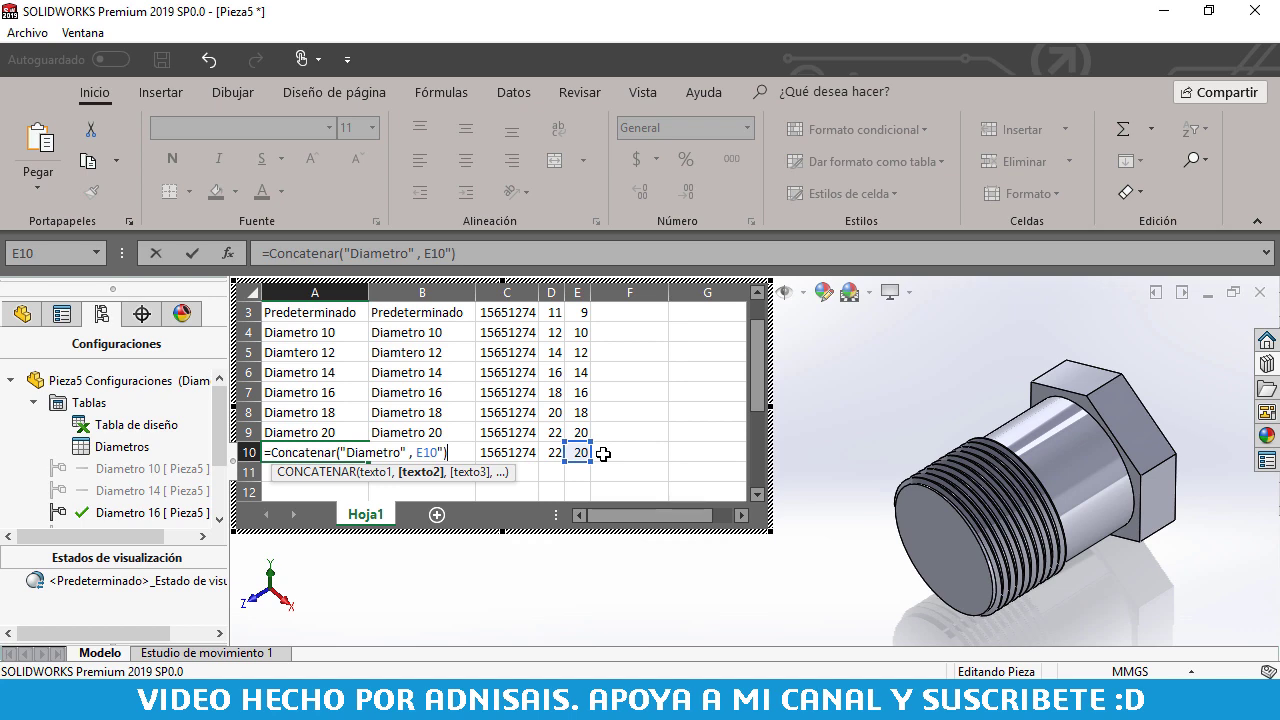
pyautogui.press('Return')
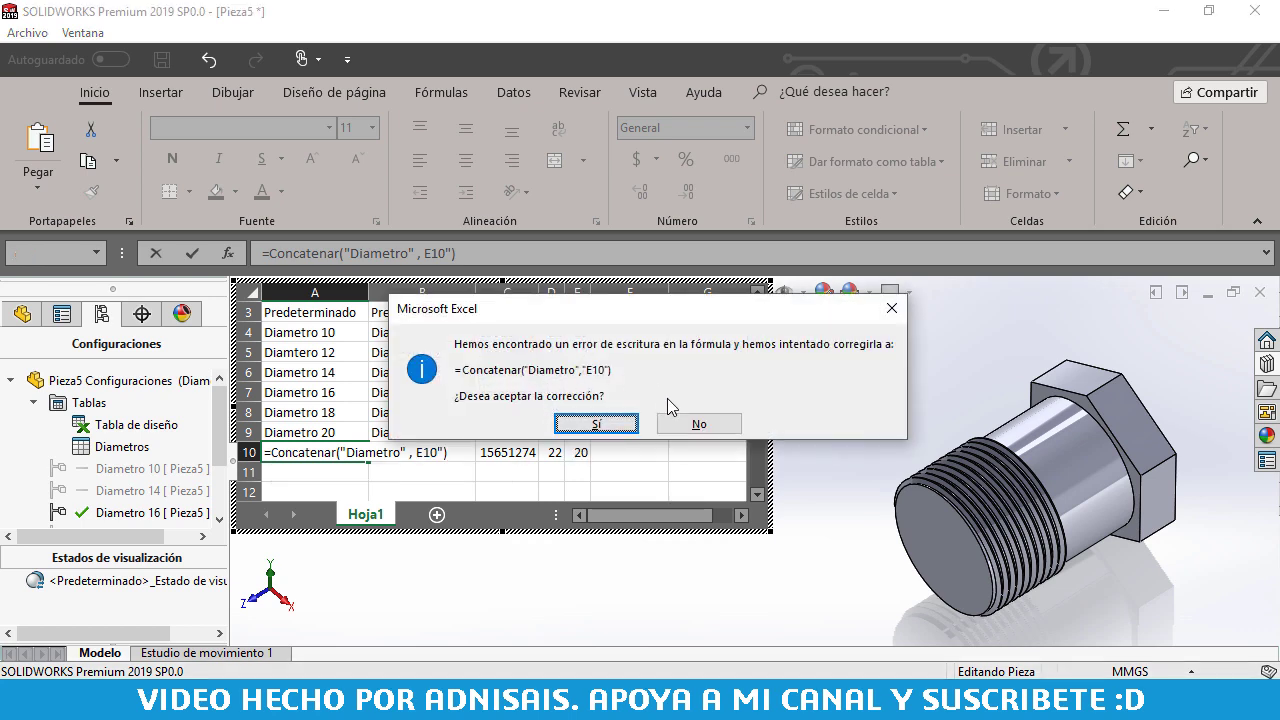
pyautogui.click(597, 423)
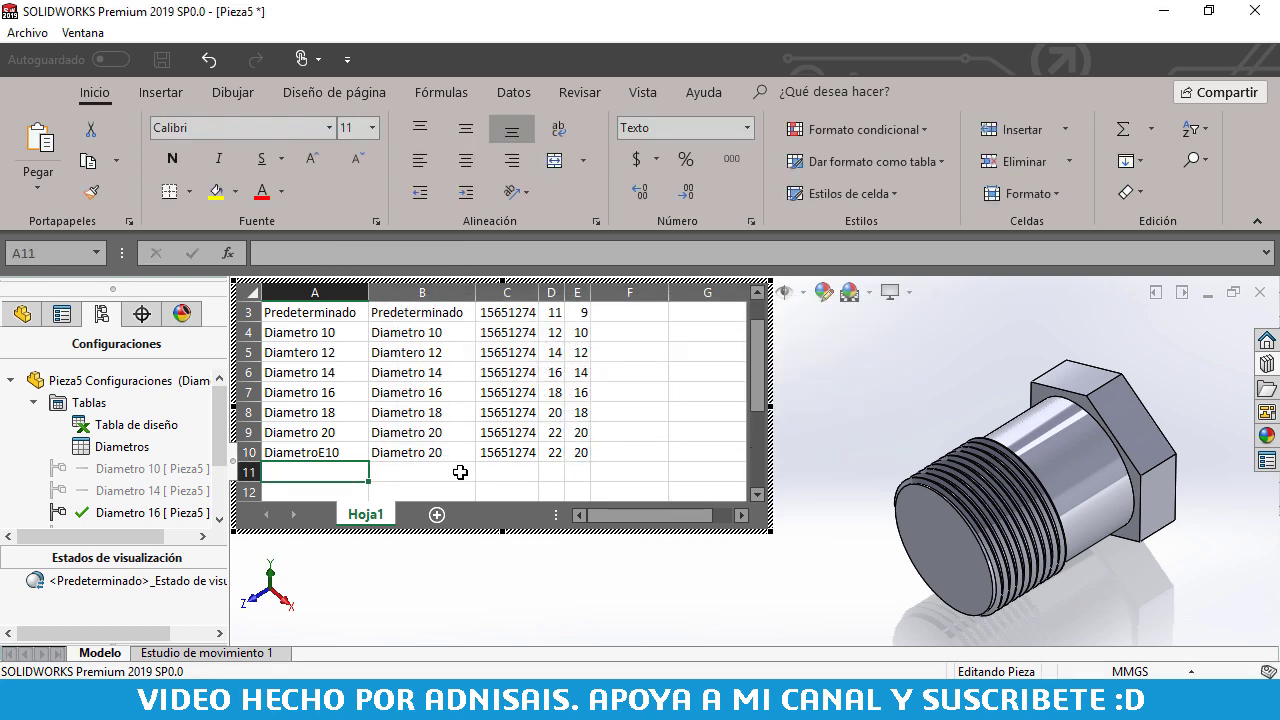
# - Correct A10's formula to =CONCATENAR("Diametro ",E10), with a space after Diametro
pyautogui.click(350, 456)
pyautogui.click(451, 254)
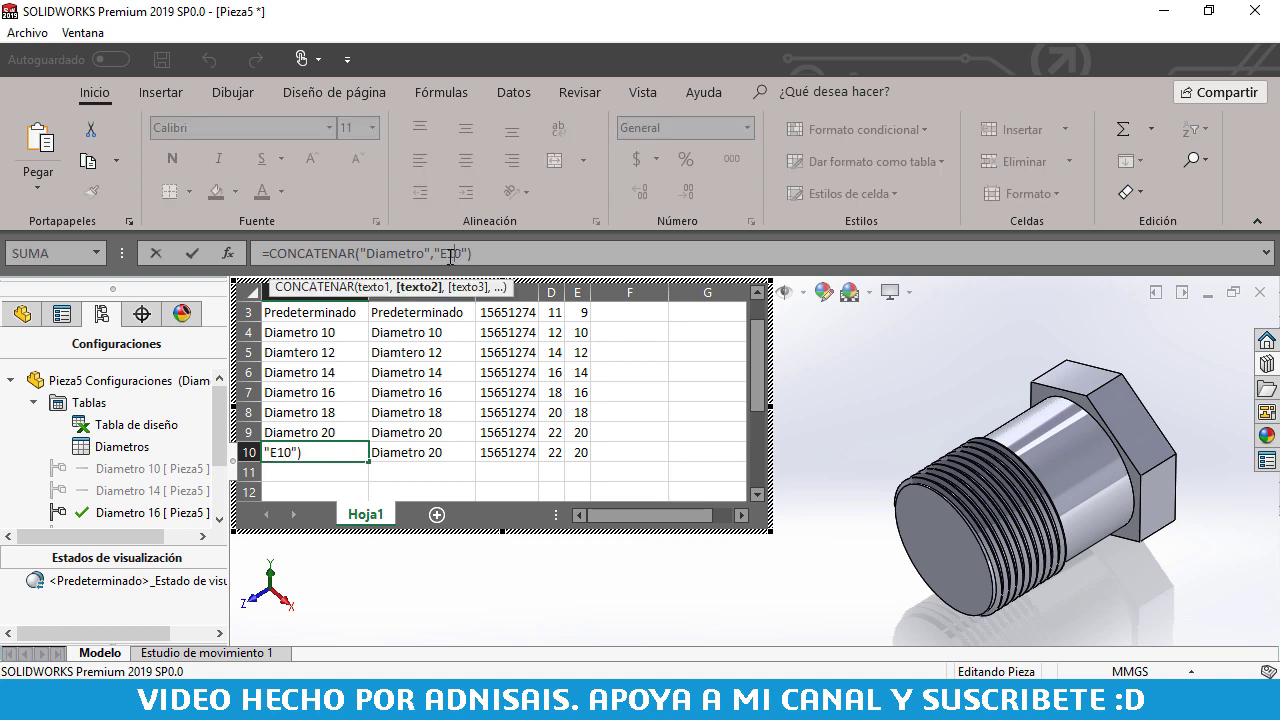
pyautogui.press('BackSpace')
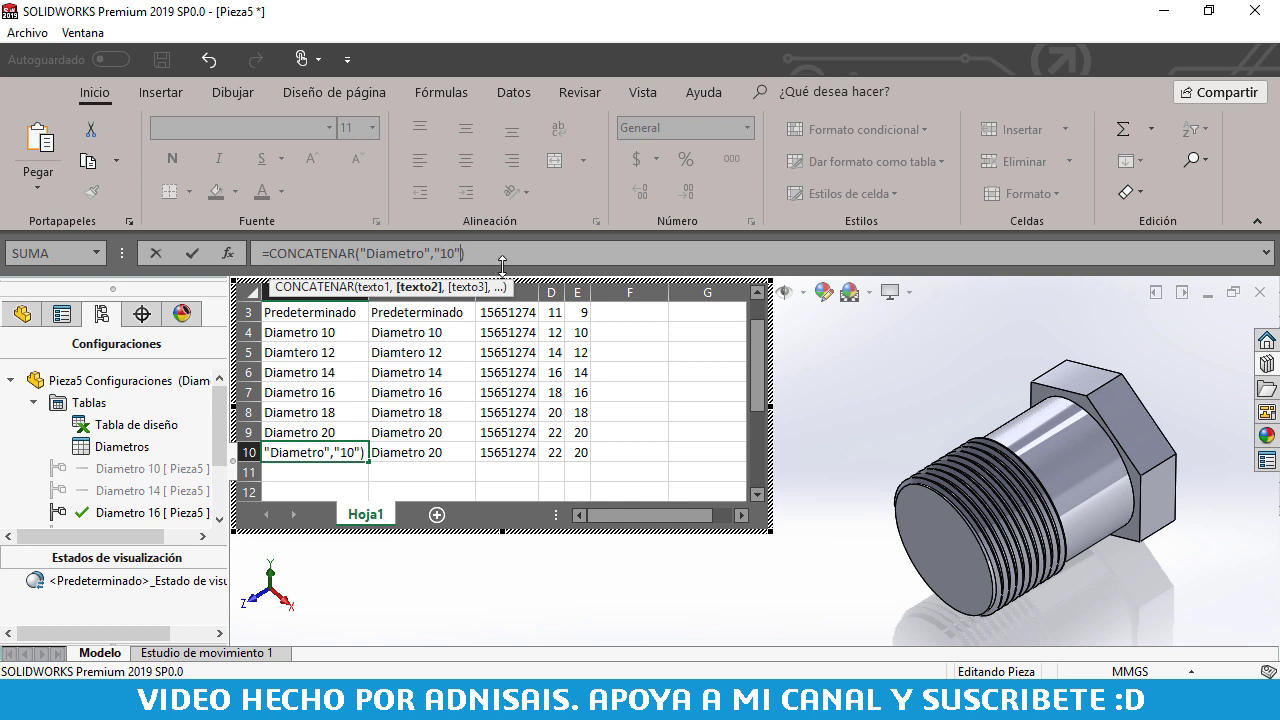
pyautogui.press('BackSpace')
pyautogui.press('BackSpace')
pyautogui.write('etro 1')
pyautogui.write('0')
pyautogui.press('Return')
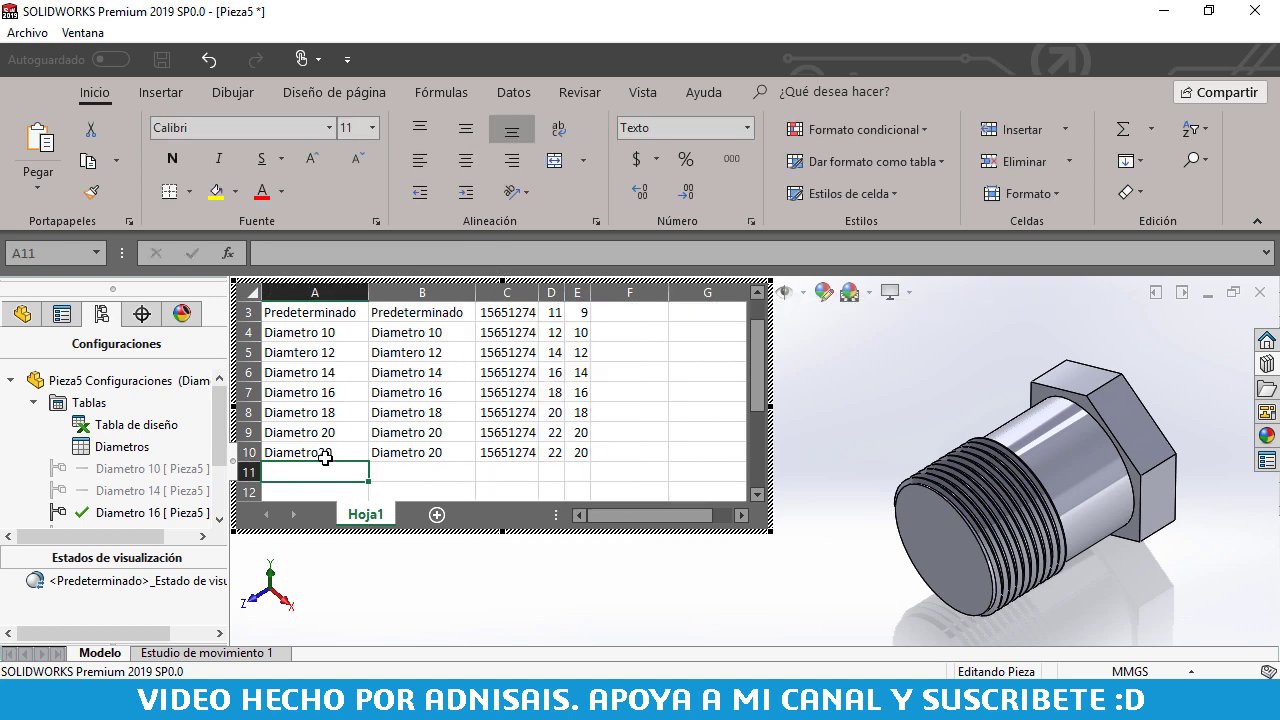
pyautogui.click(324, 452)
pyautogui.click(425, 253)
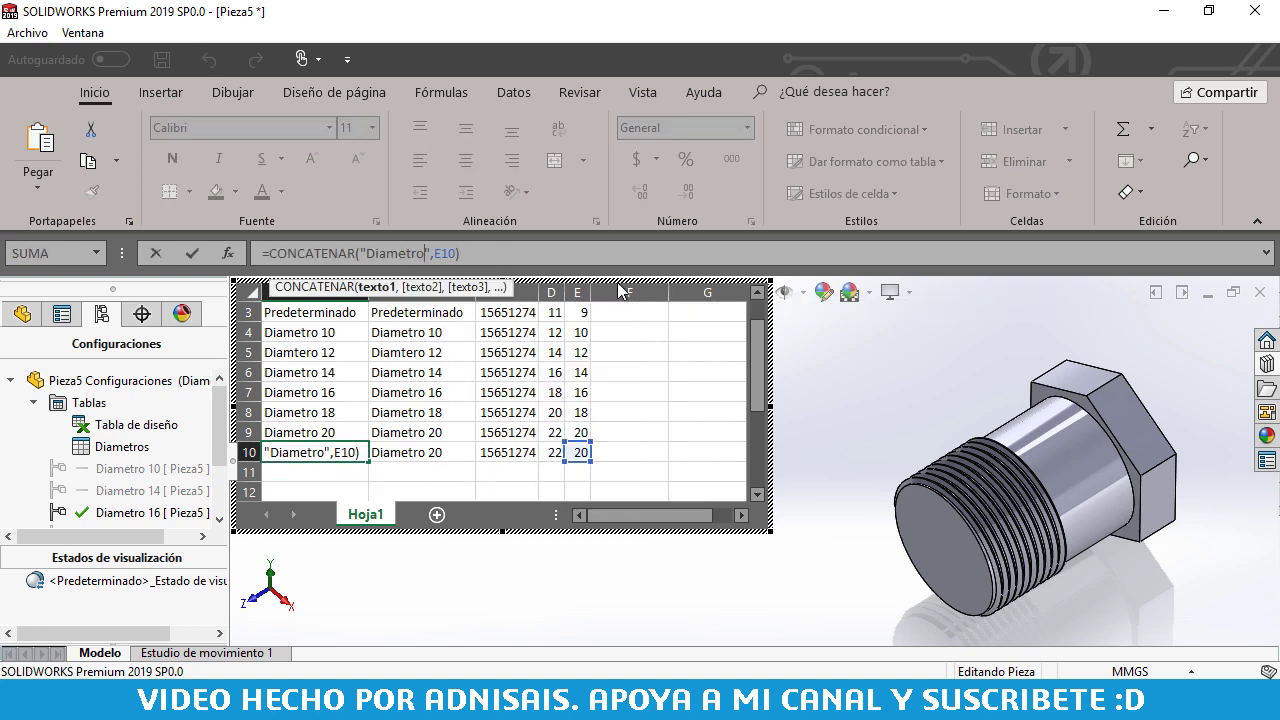
pyautogui.press('Return')
pyautogui.click(321, 452)
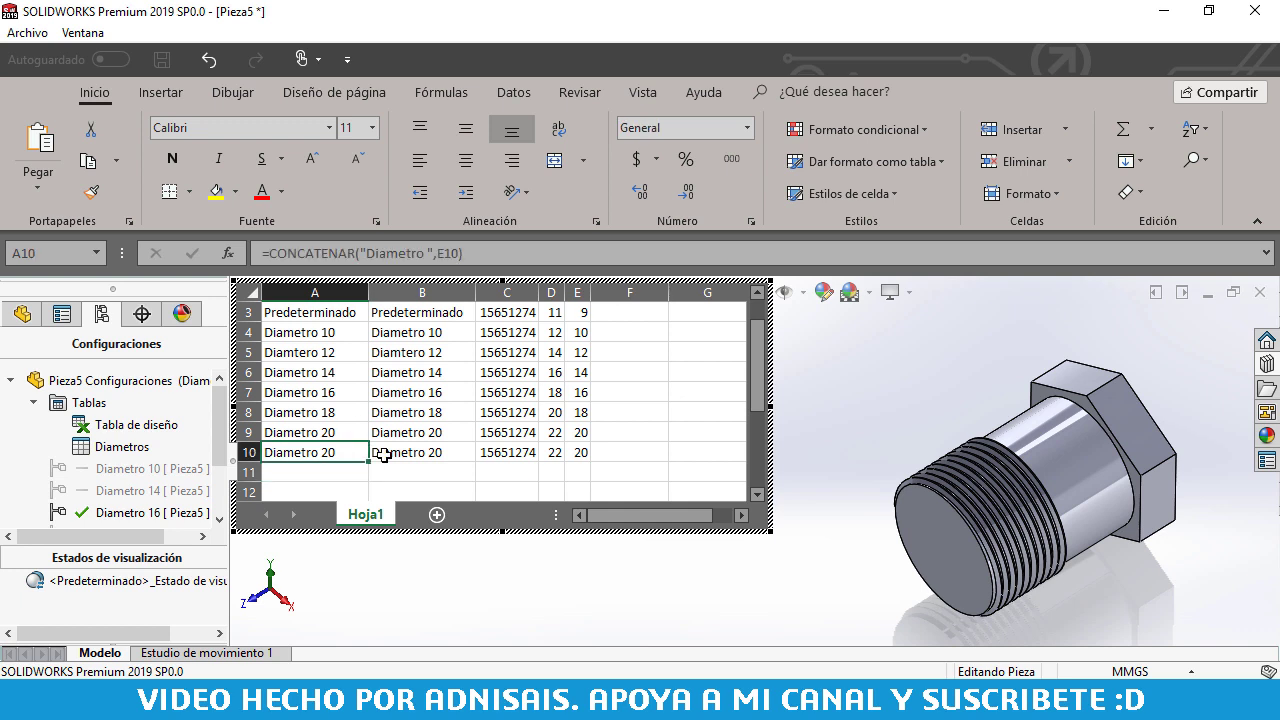
# - Set the E10 diameter value to 9
pyautogui.click(580, 452)
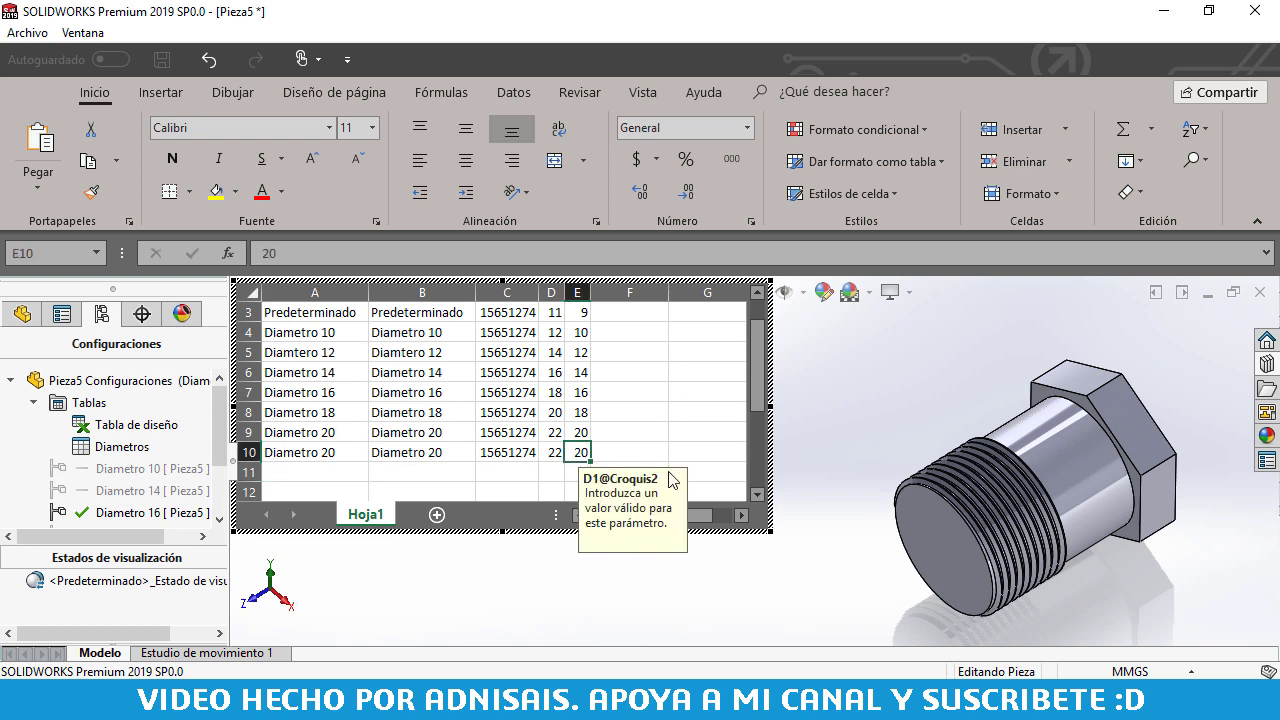
pyautogui.write('10')
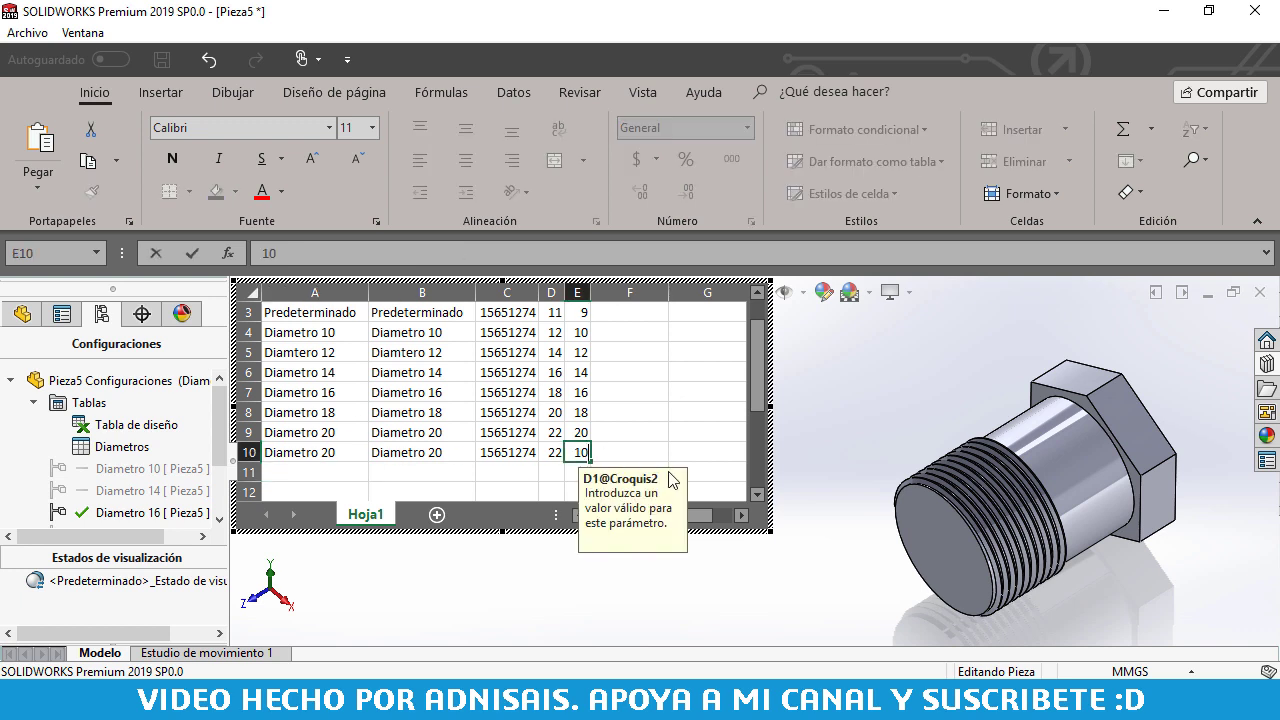
pyautogui.press('Return')
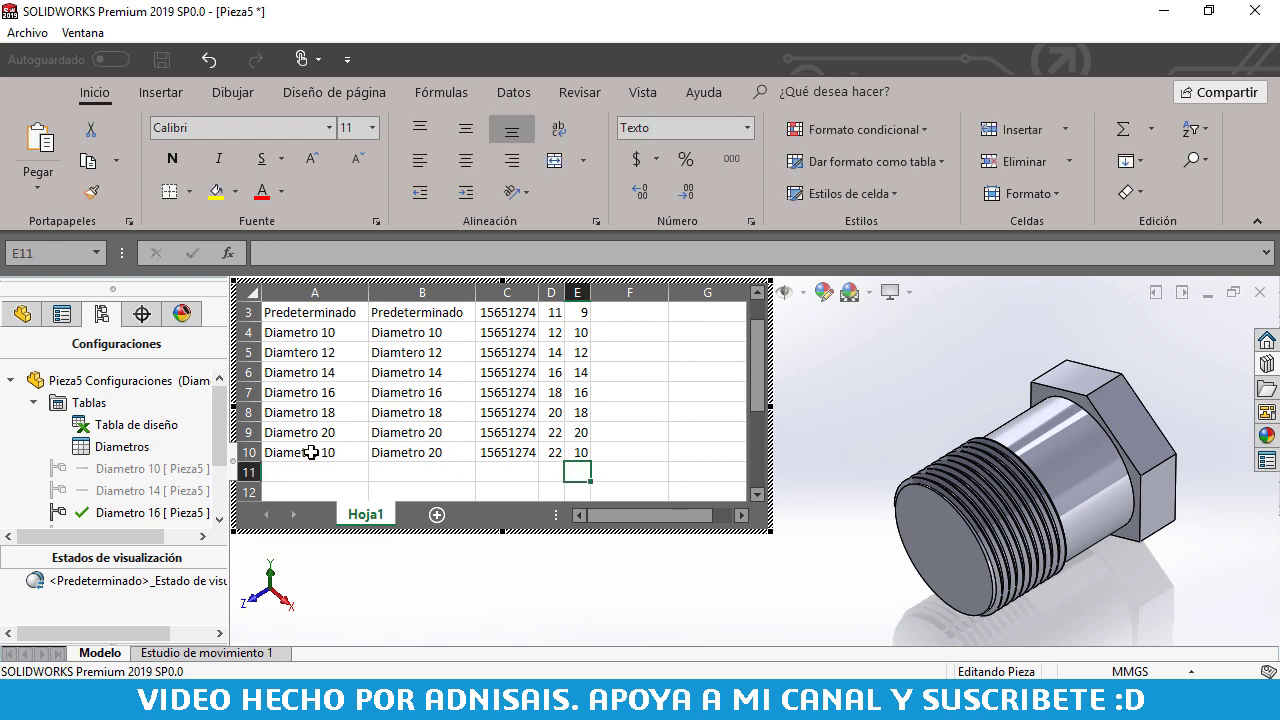
pyautogui.click(577, 452)
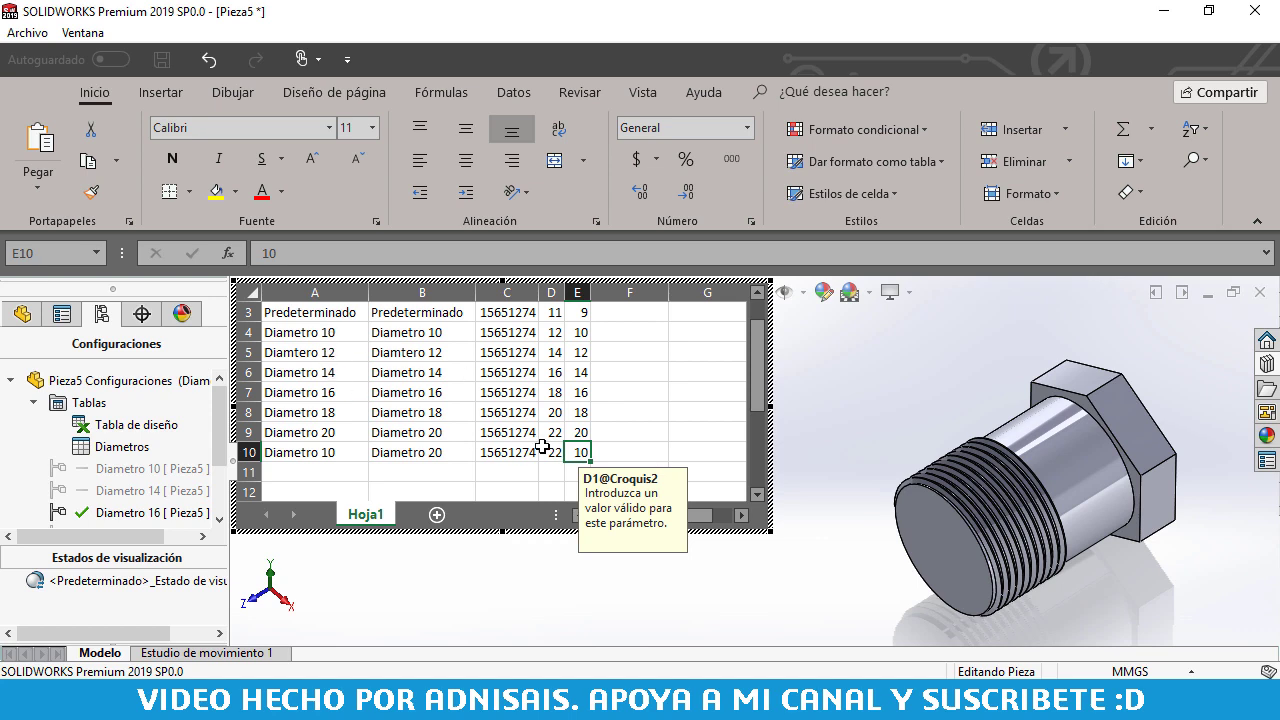
pyautogui.write('9')
pyautogui.press('Return')
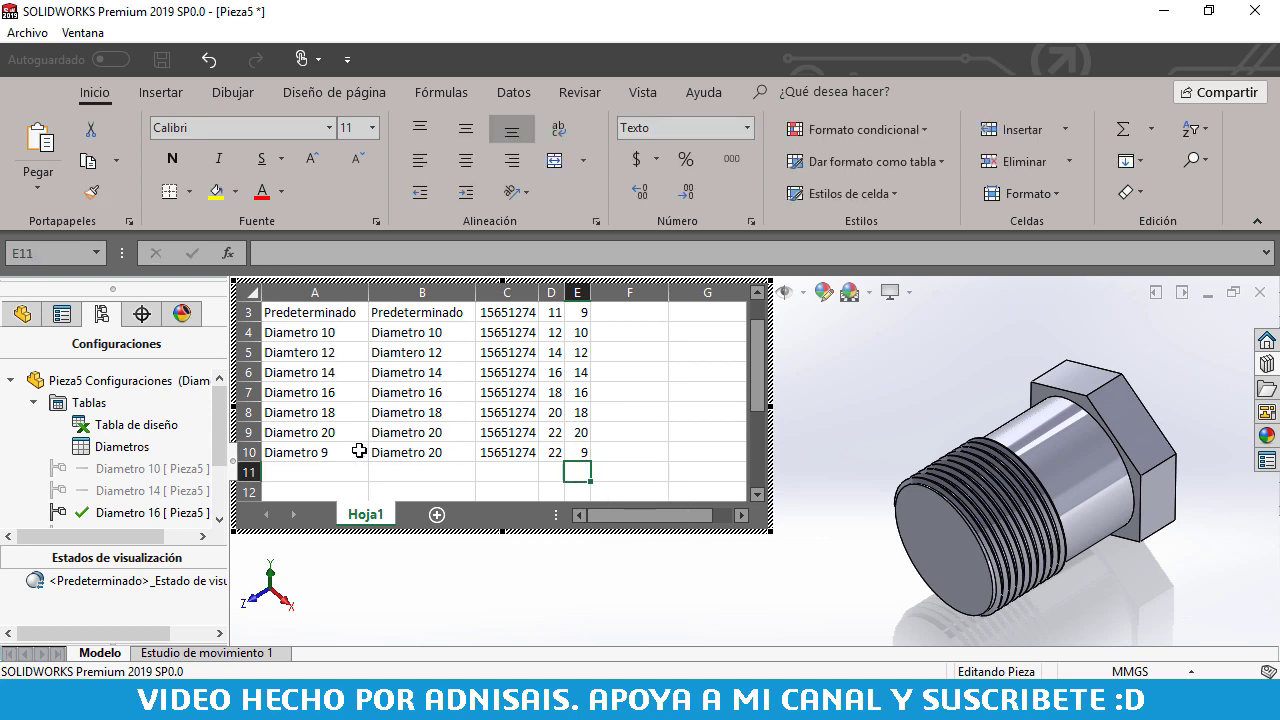
# - Enter =E10+2 in D10 so it shows 11
pyautogui.click(555, 452)
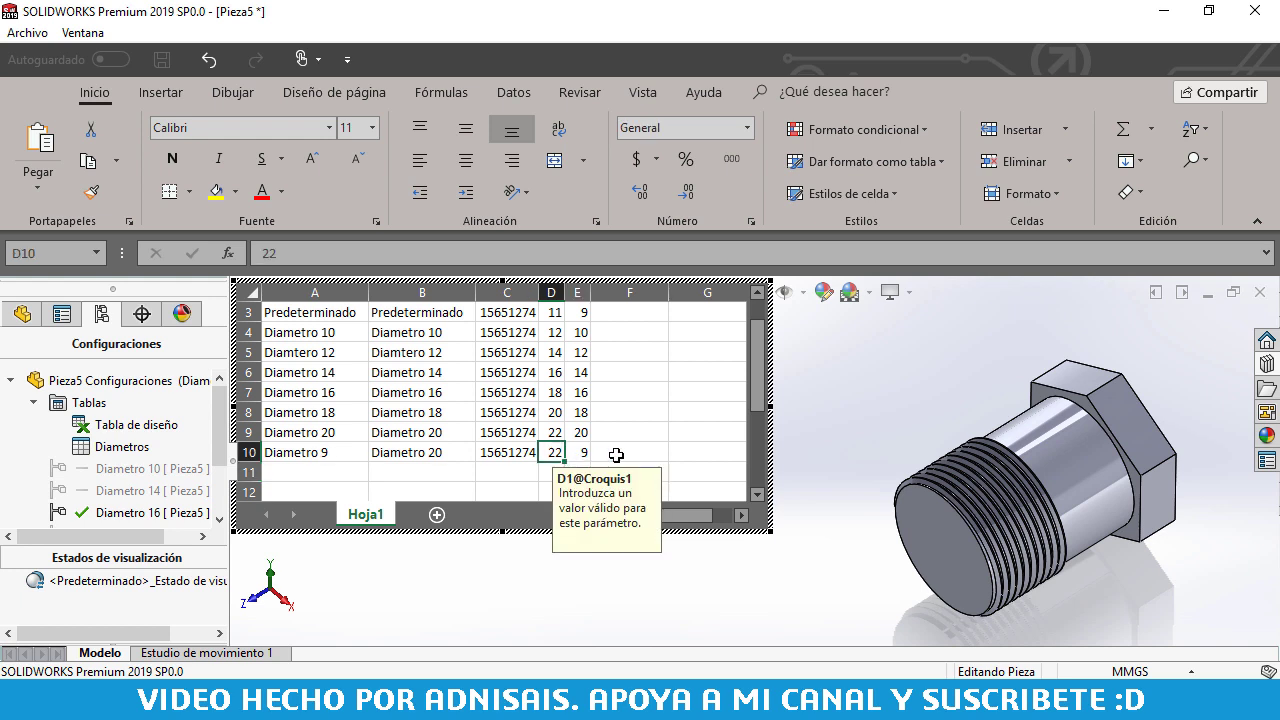
pyautogui.write('?')
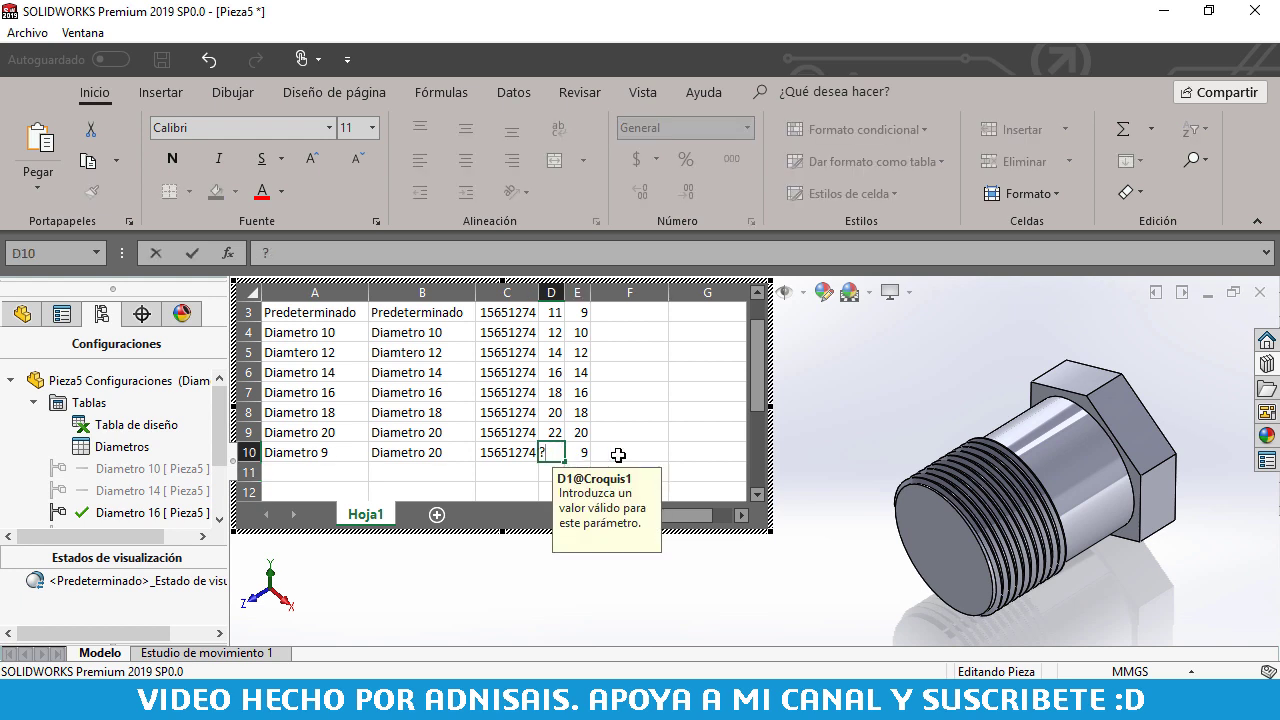
pyautogui.write('=')
pyautogui.click(580, 453)
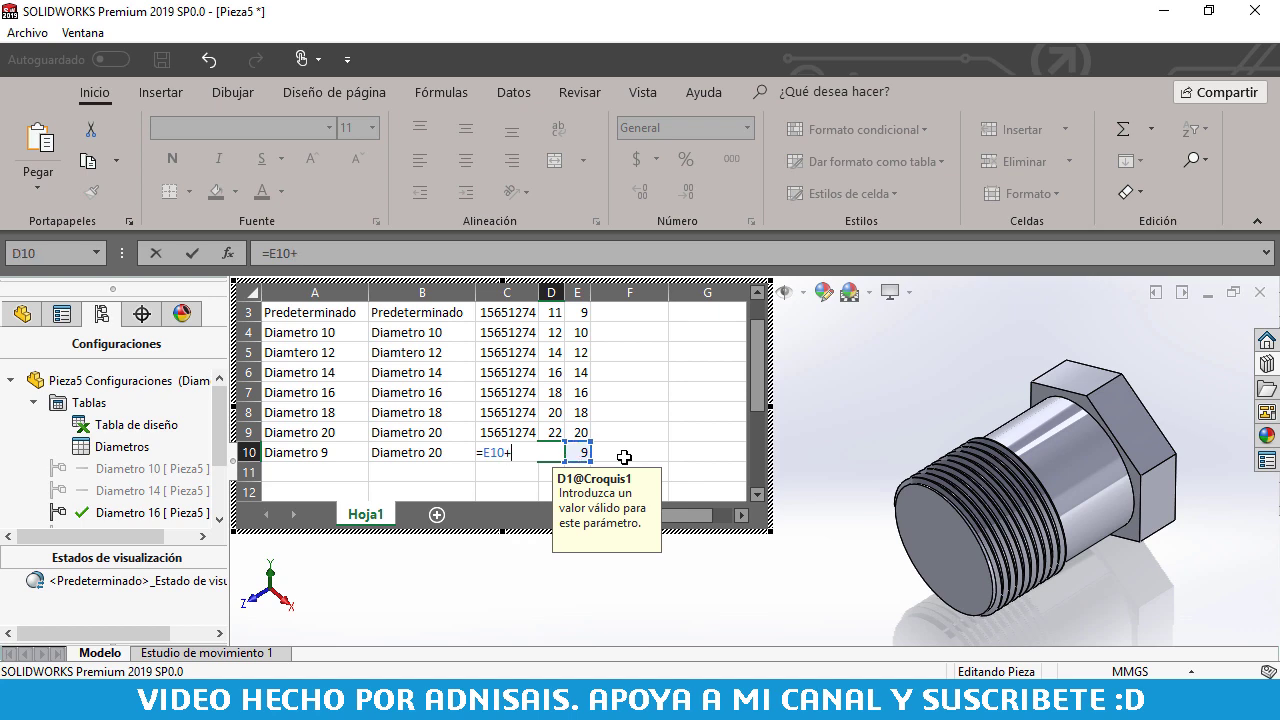
pyautogui.write('2')
pyautogui.press('Return')
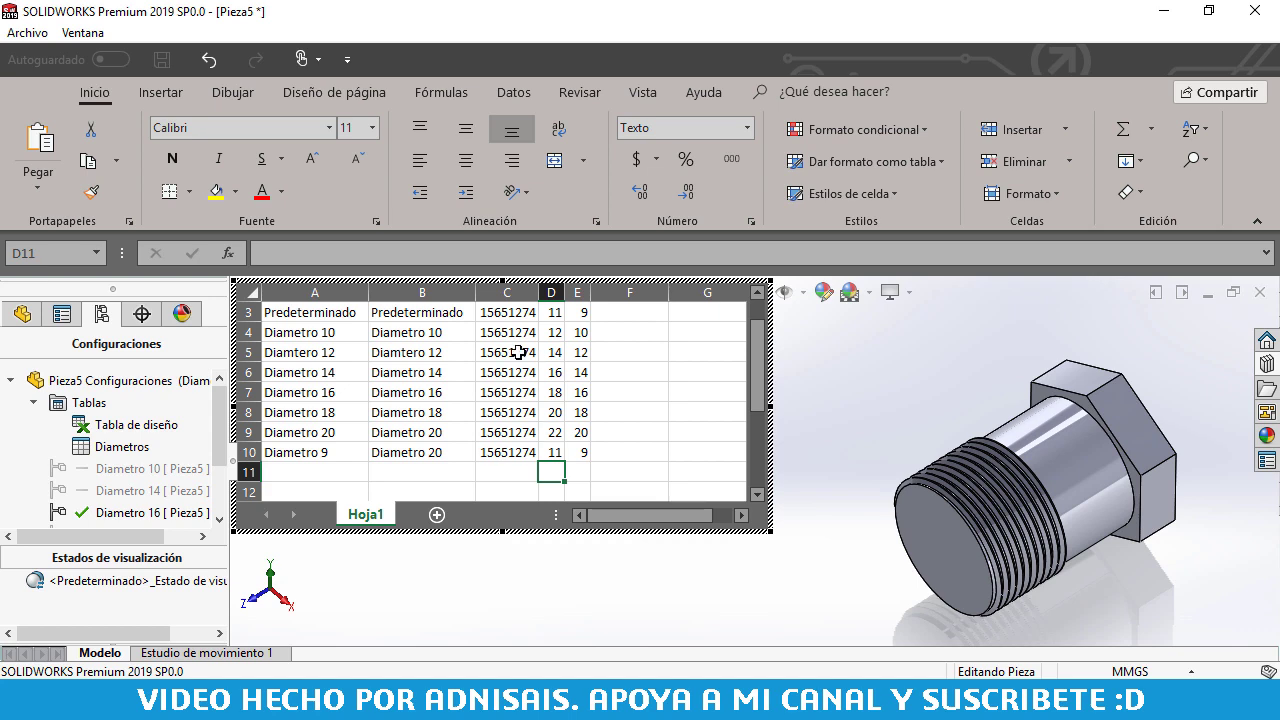
pyautogui.scroll(2, 518, 352)
# - Select the $Descripción and $Color columns B and C in the design table
pyautogui.click(517, 296)
pyautogui.rightClick(517, 296)
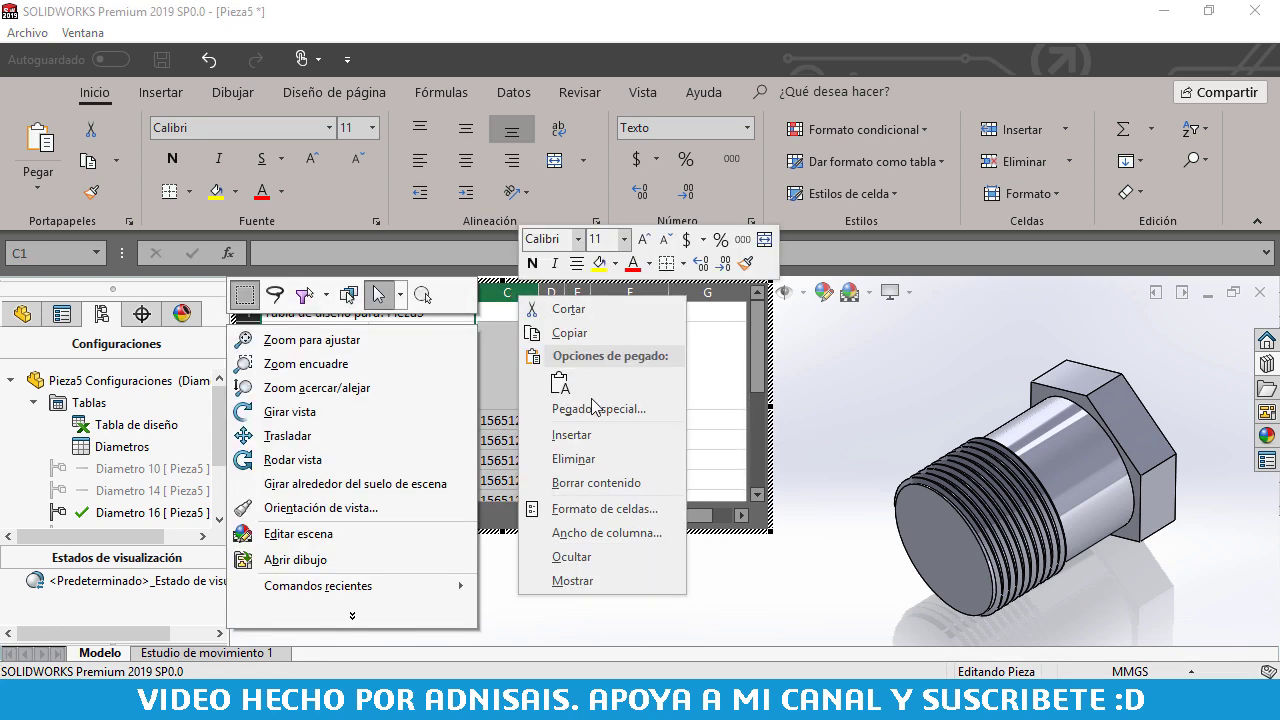
pyautogui.click(588, 461)
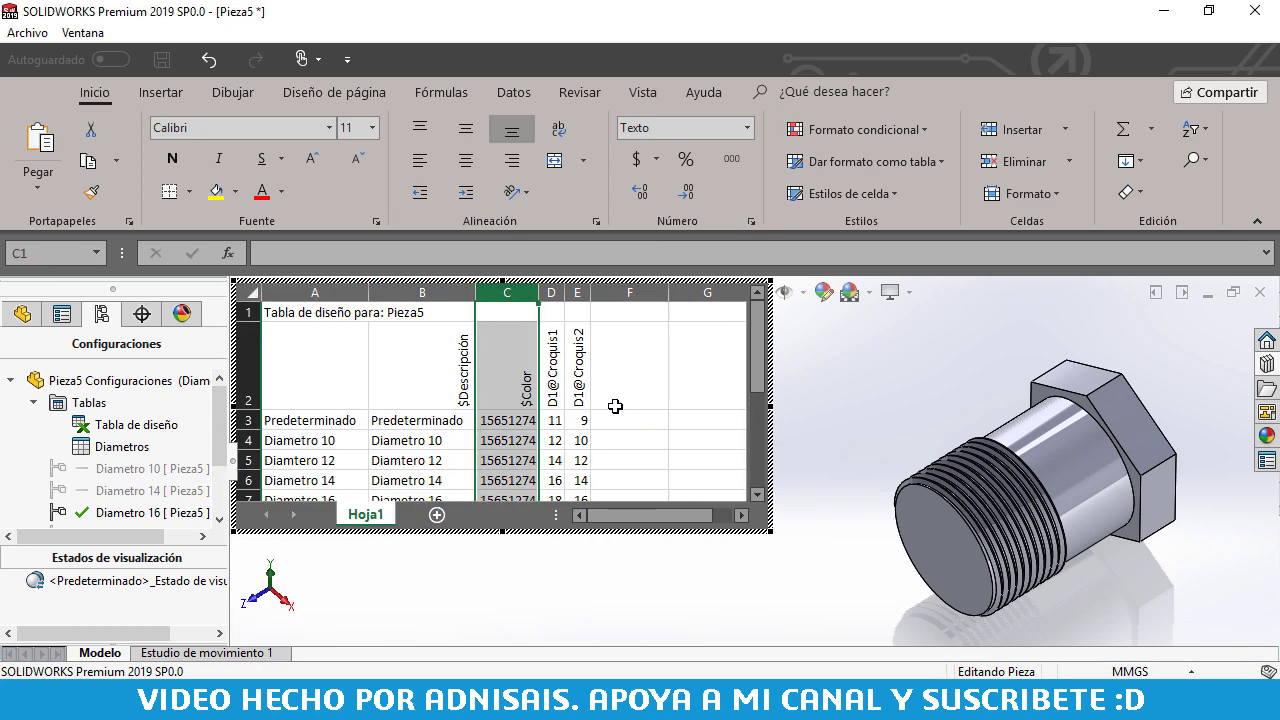
pyautogui.click(449, 296)
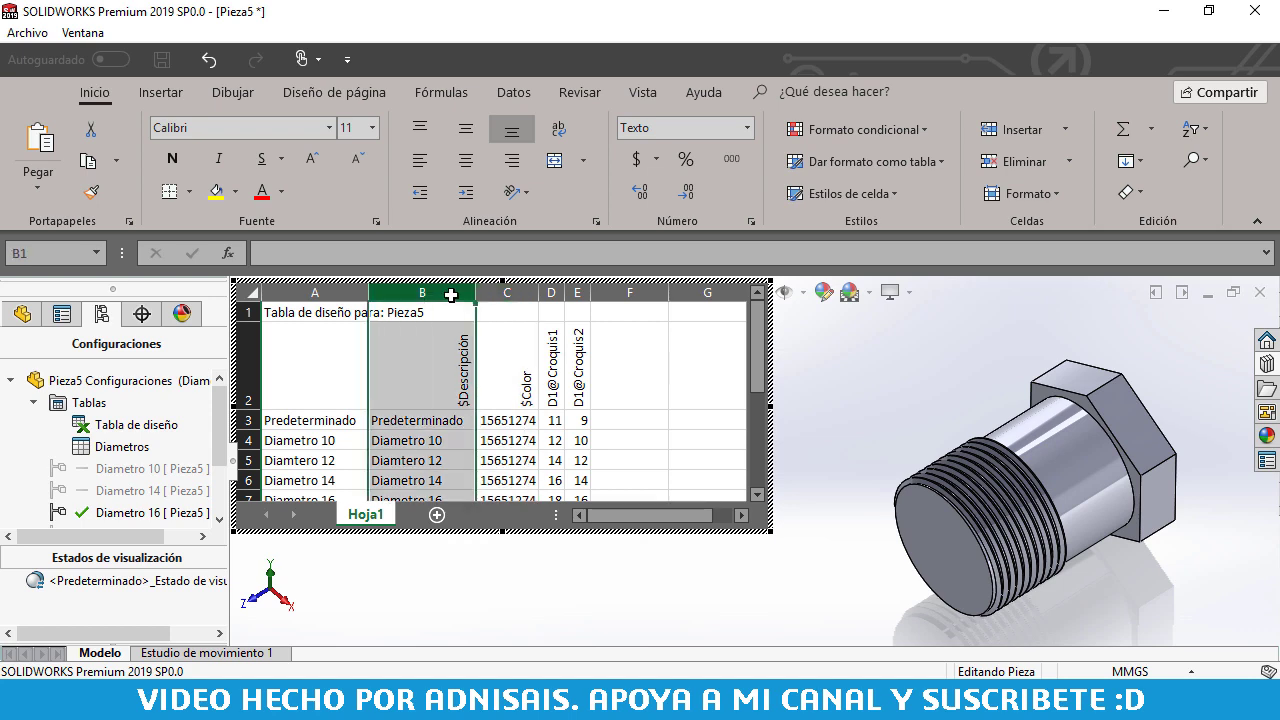
pyautogui.moveTo(472, 296); pyautogui.dragTo(503, 294)
pyautogui.rightClick(503, 292)
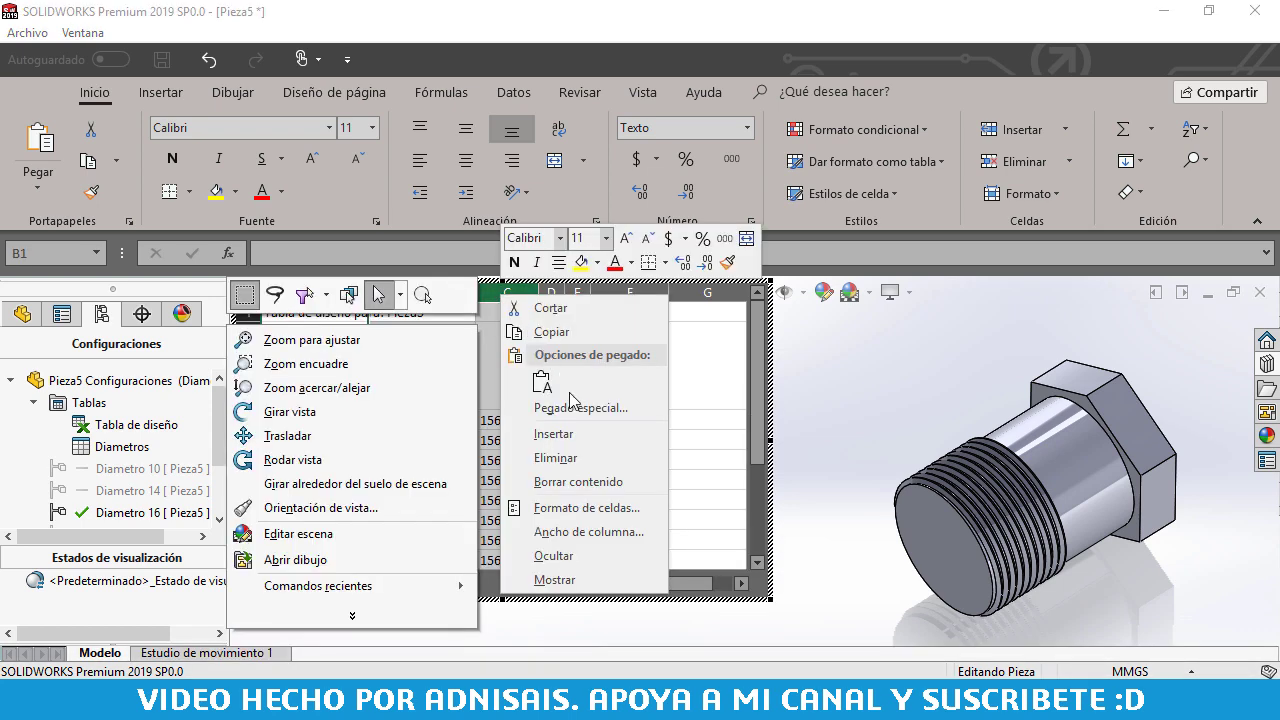
pyautogui.click(574, 461)
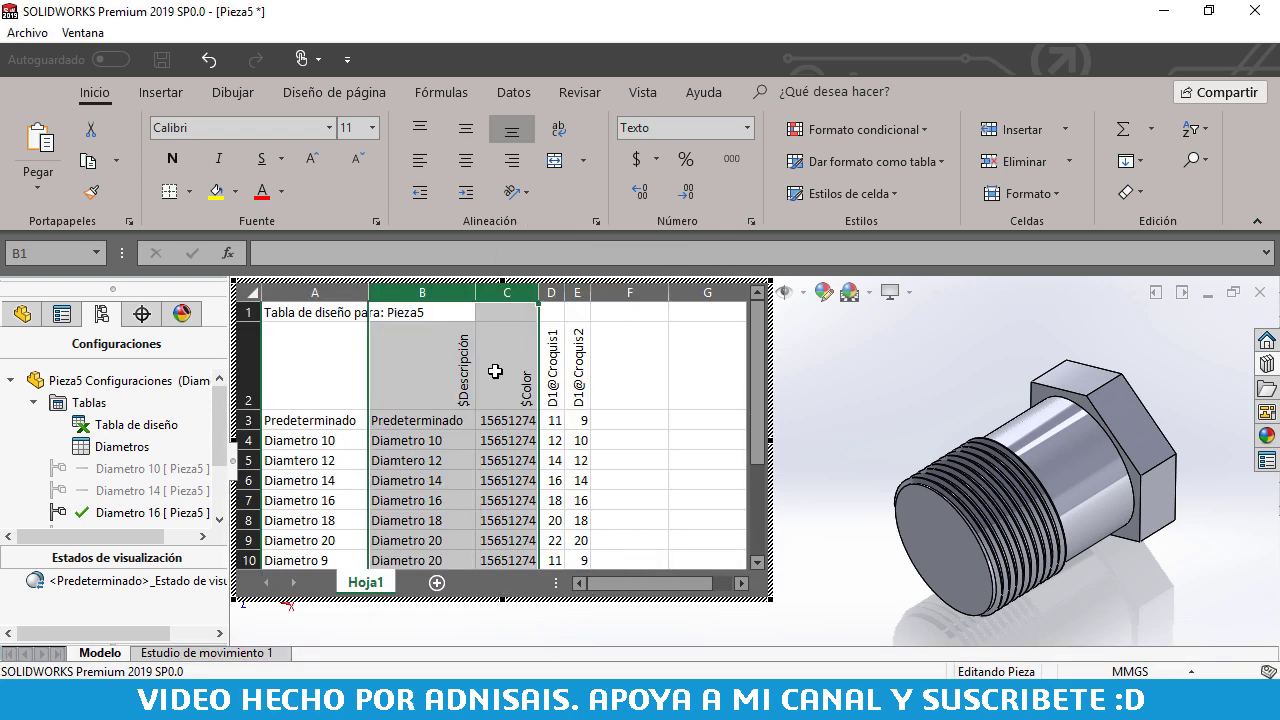
pyautogui.click(655, 400)
pyautogui.click(672, 455)
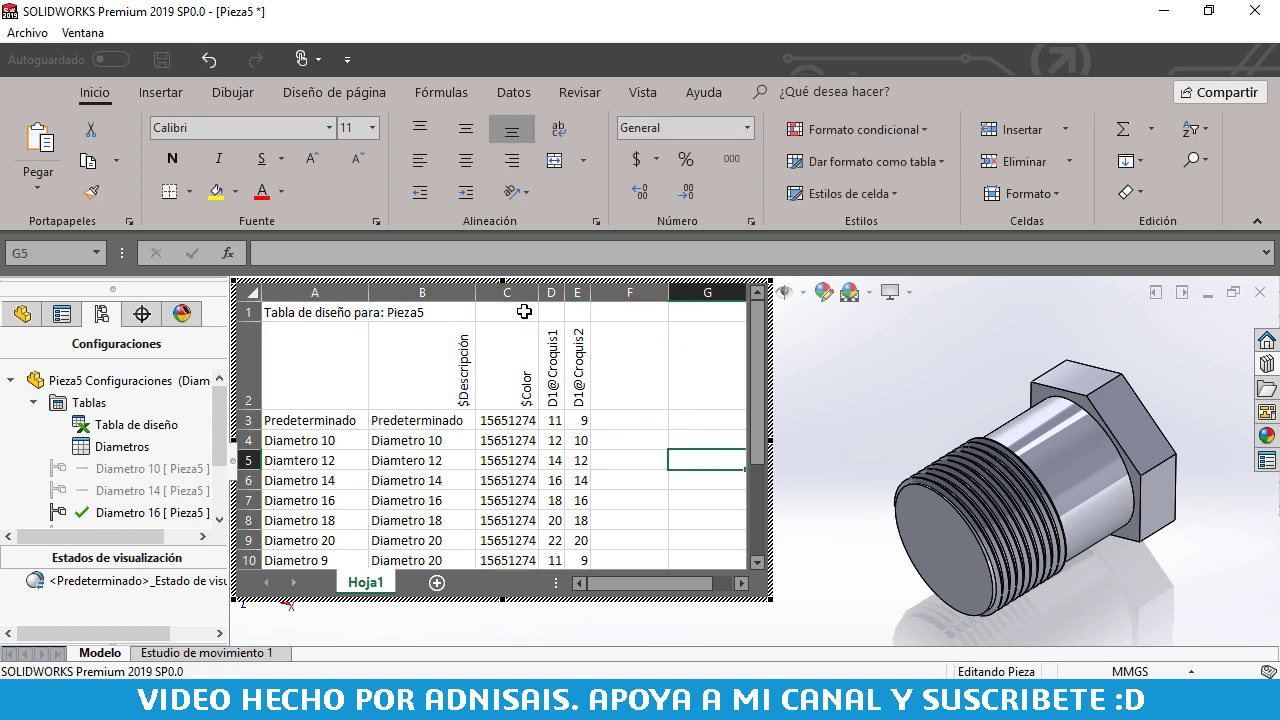
pyautogui.click(511, 293)
pyautogui.rightClick(511, 293)
pyautogui.click(600, 458)
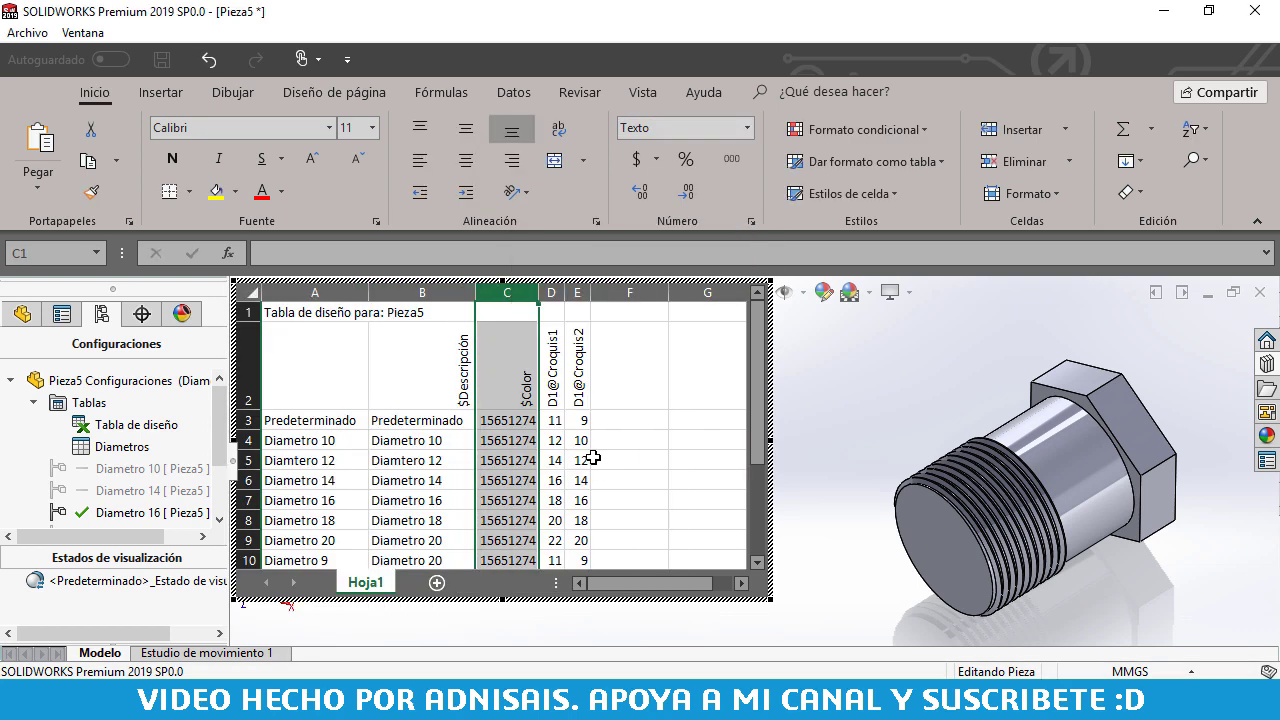
# - Move the $Descripción/$Color block to column G and the D1@Croquis columns into B and C
pyautogui.click(670, 385)
pyautogui.moveTo(446, 358)
pyautogui.mouseDown()
pyautogui.moveTo(509, 494)
pyautogui.moveTo(510, 415)
pyautogui.moveTo(690, 420)
pyautogui.mouseUp()
pyautogui.scroll(2, 651, 428)
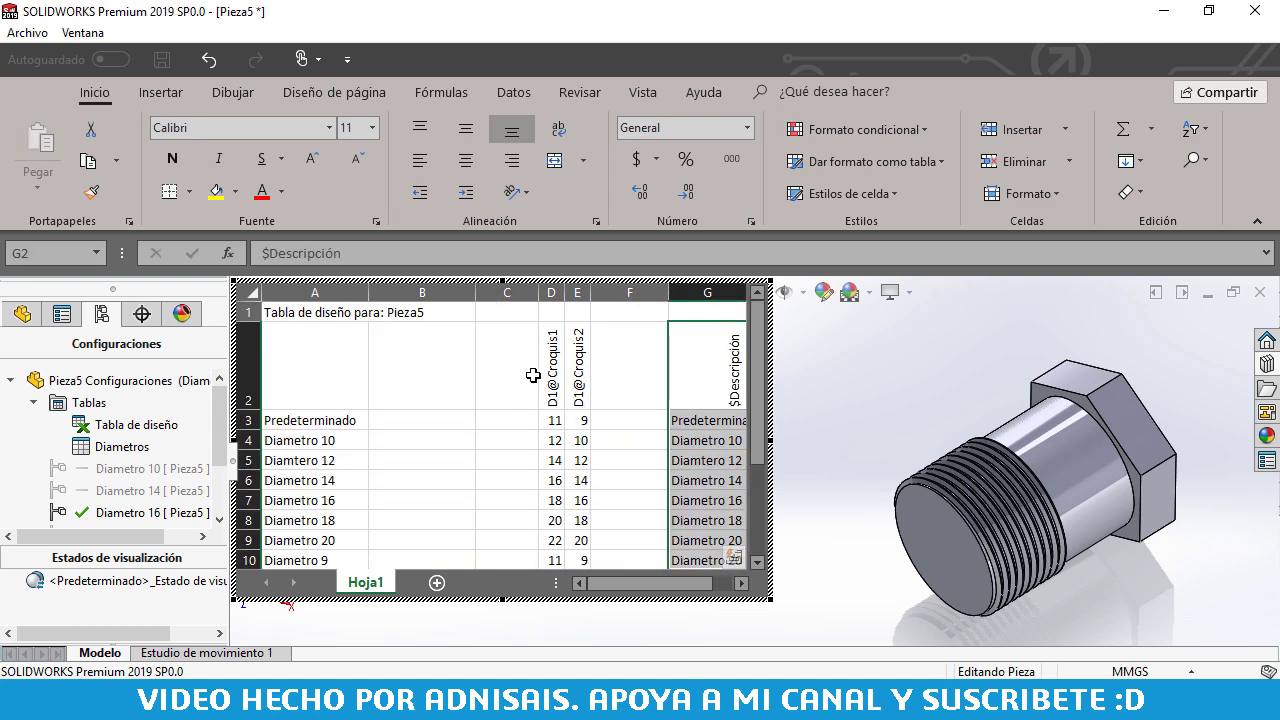
pyautogui.click(537, 376)
pyautogui.moveTo(546, 378)
pyautogui.mouseDown()
pyautogui.moveTo(582, 455)
pyautogui.moveTo(452, 428)
pyautogui.mouseUp()
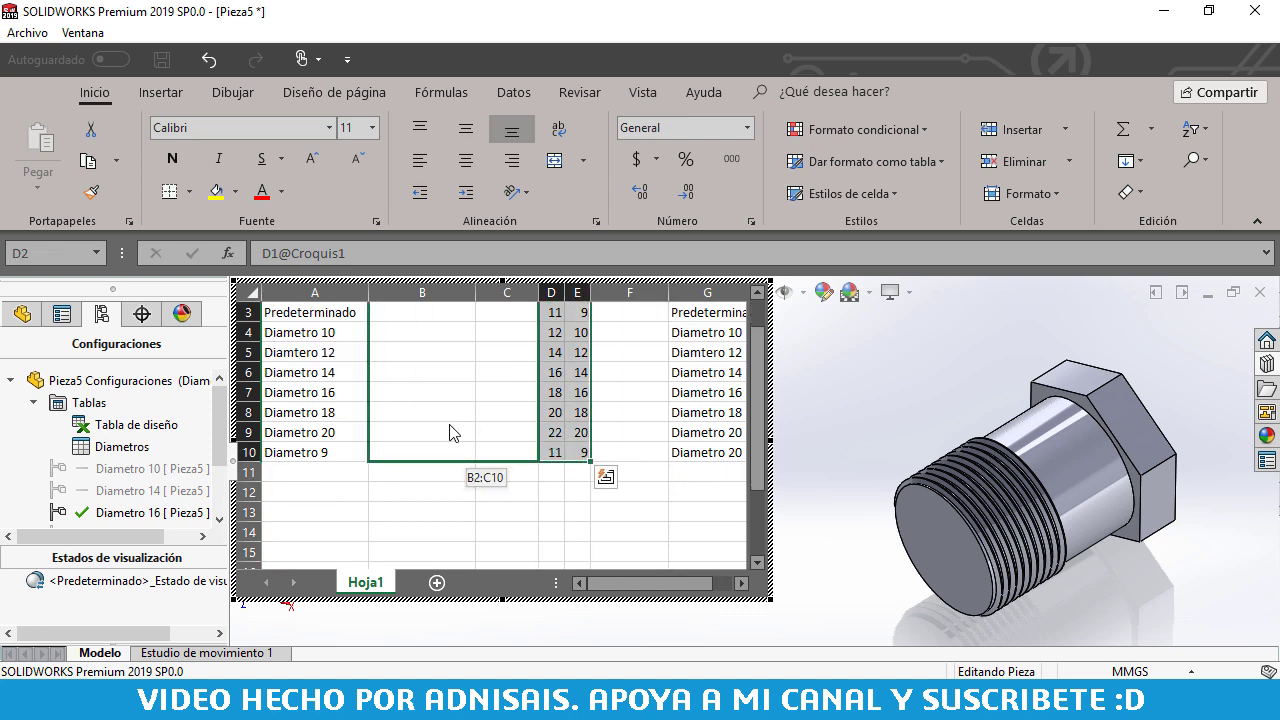
pyautogui.scroll(1, 473, 329)
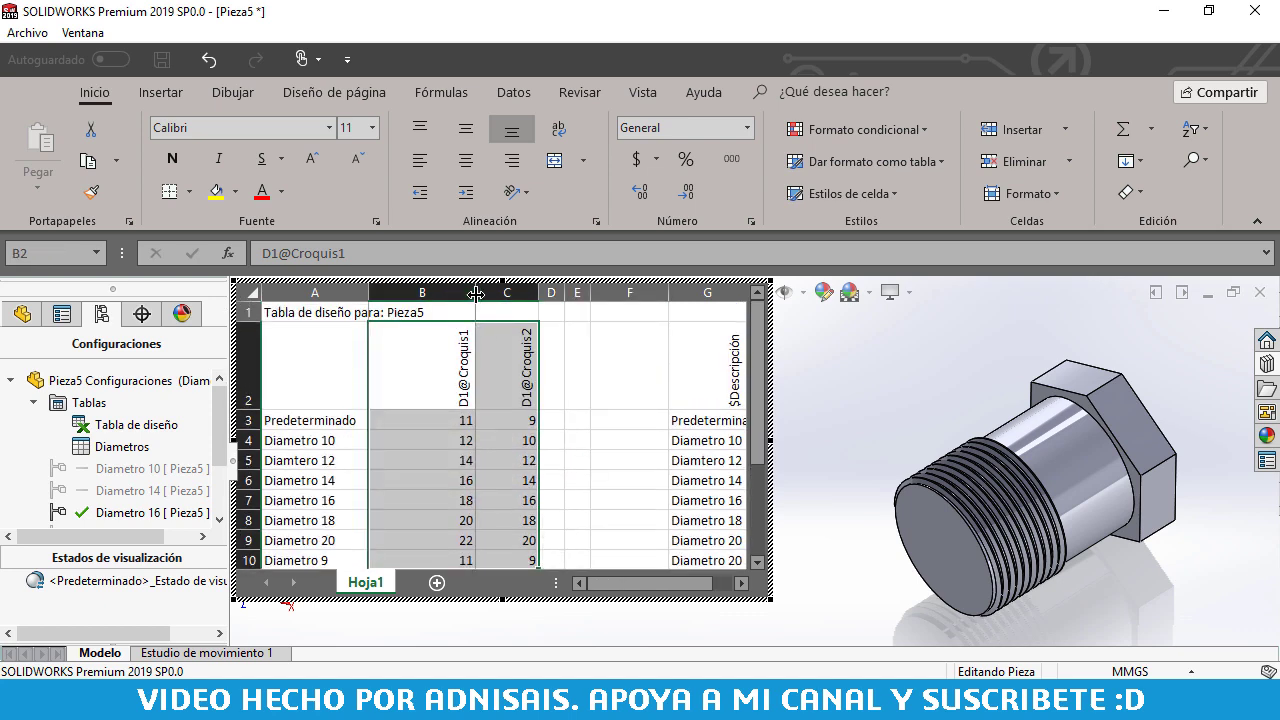
# - Autofit columns B and C to their contents
pyautogui.doubleClick(476, 292)
pyautogui.doubleClick(476, 292)
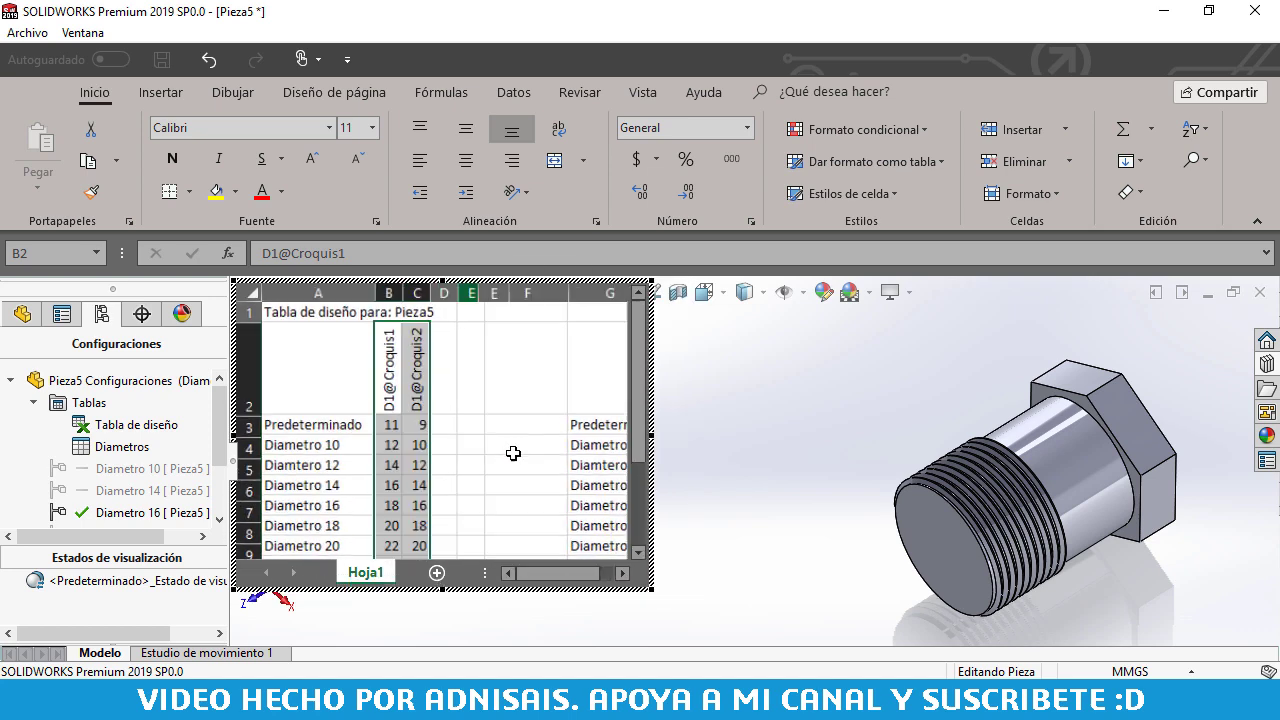
pyautogui.click(510, 455)
pyautogui.scroll(-1, 508, 428)
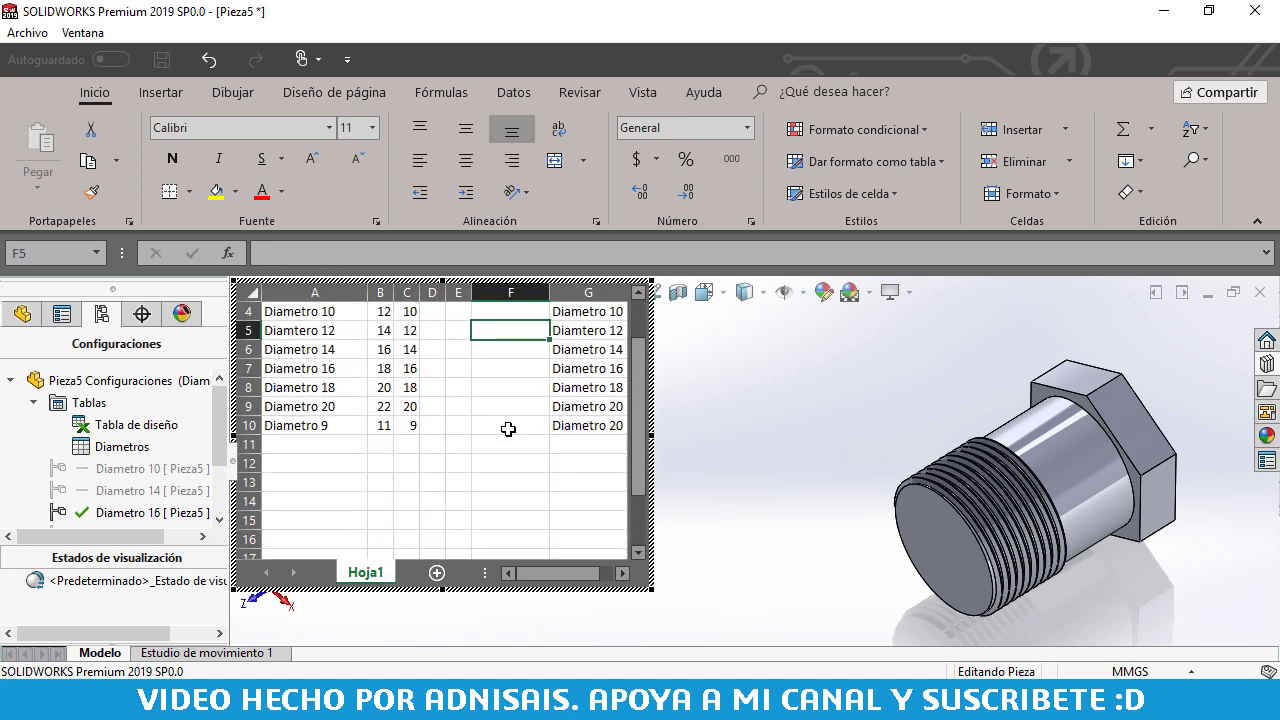
# - Add a Diametro 11 row below Diametro 9 by filling row 10's formulas down and entering 11
pyautogui.moveTo(337, 426); pyautogui.dragTo(371, 424)
pyautogui.click(325, 444)
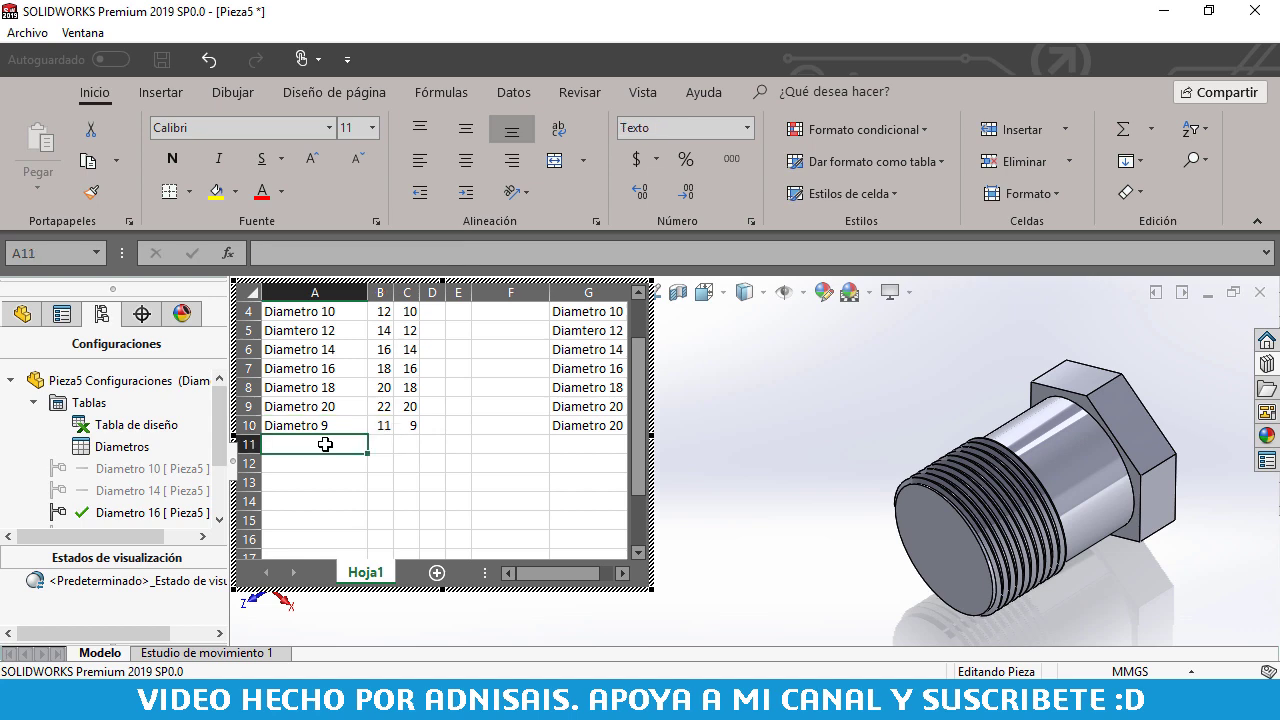
pyautogui.click(411, 442)
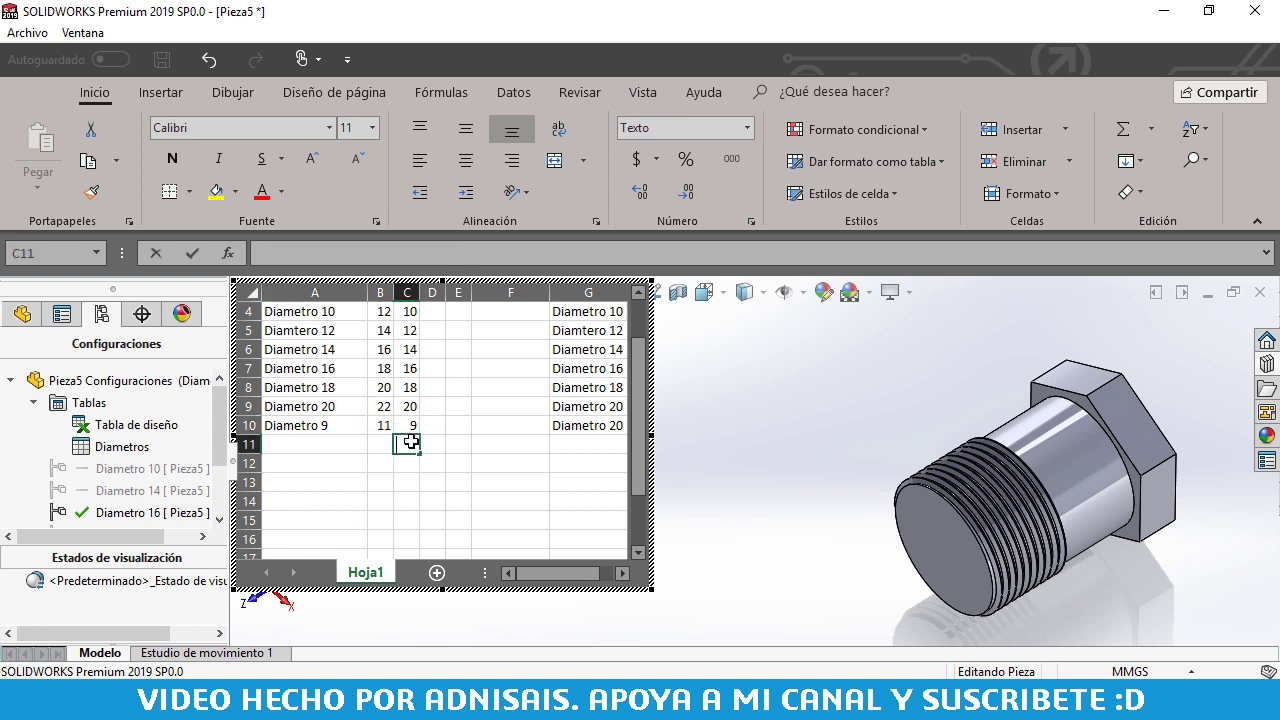
pyautogui.write('1')
pyautogui.press('Return')
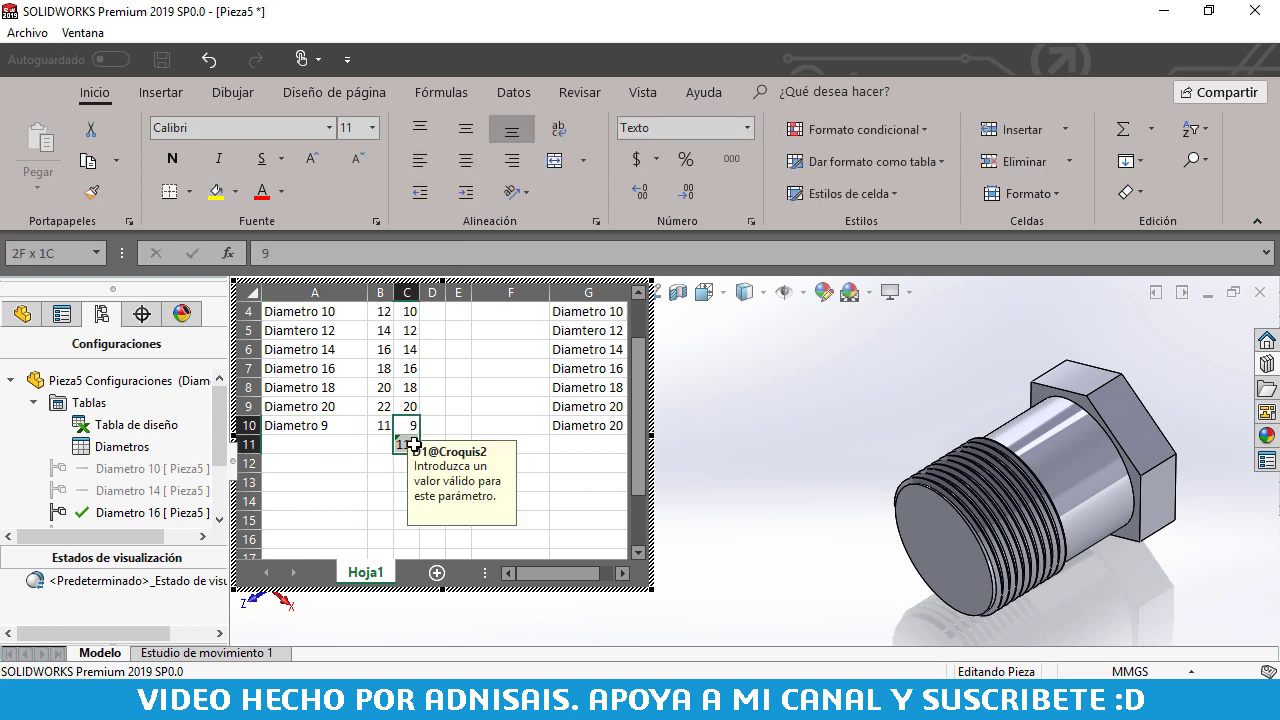
pyautogui.click(406, 425)
pyautogui.write('9')
pyautogui.click(360, 424)
pyautogui.moveTo(360, 424)
pyautogui.mouseDown()
pyautogui.moveTo(450, 429)
pyautogui.moveTo(446, 453)
pyautogui.mouseUp()
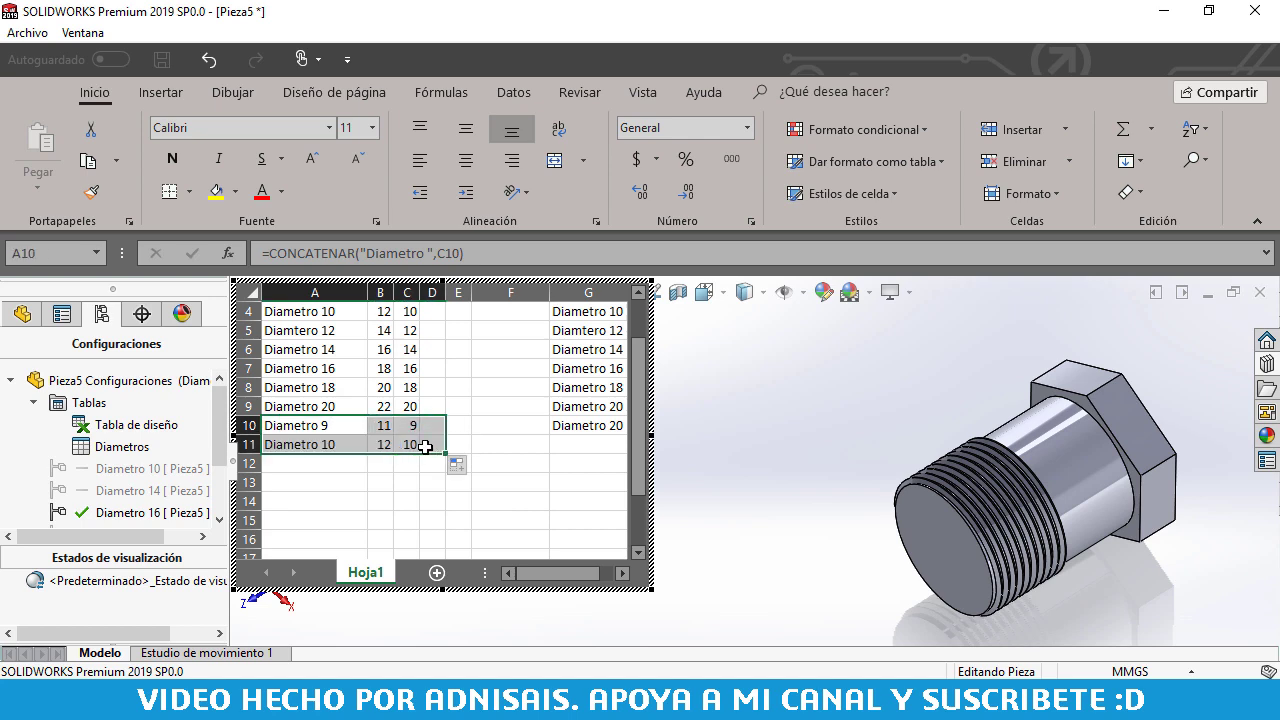
pyautogui.click(410, 445)
pyautogui.write('11')
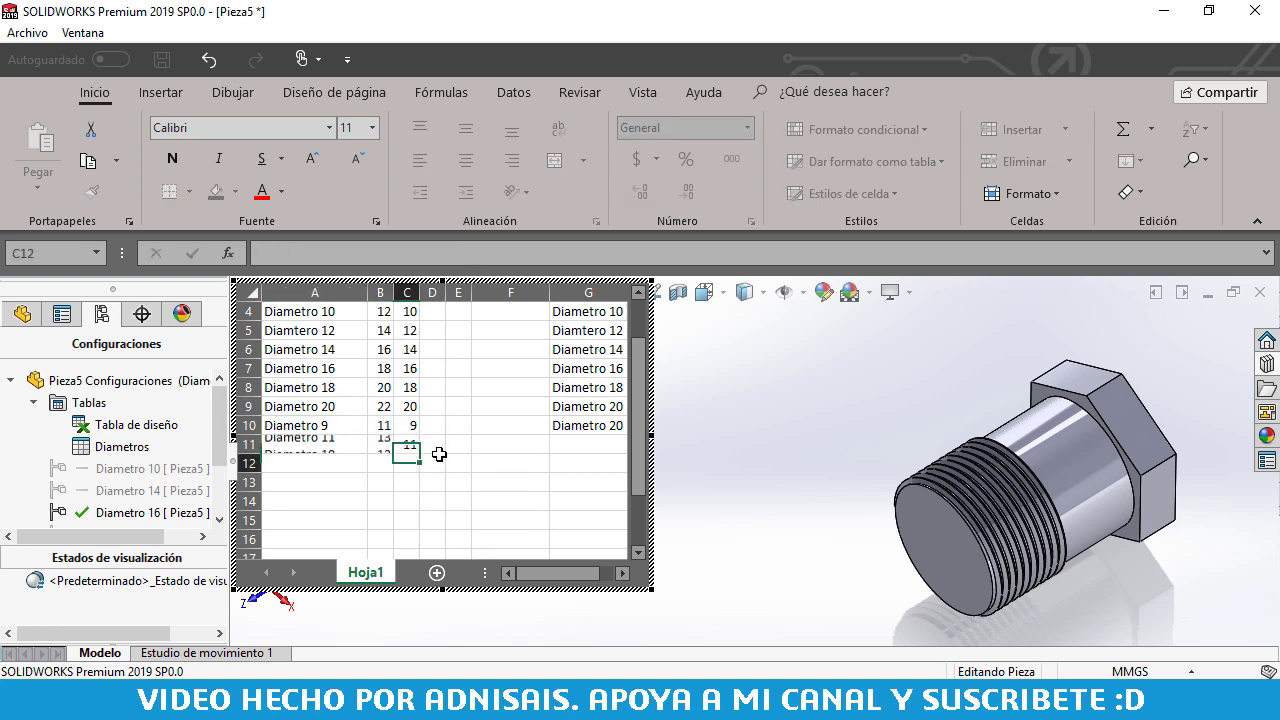
pyautogui.press('Return')
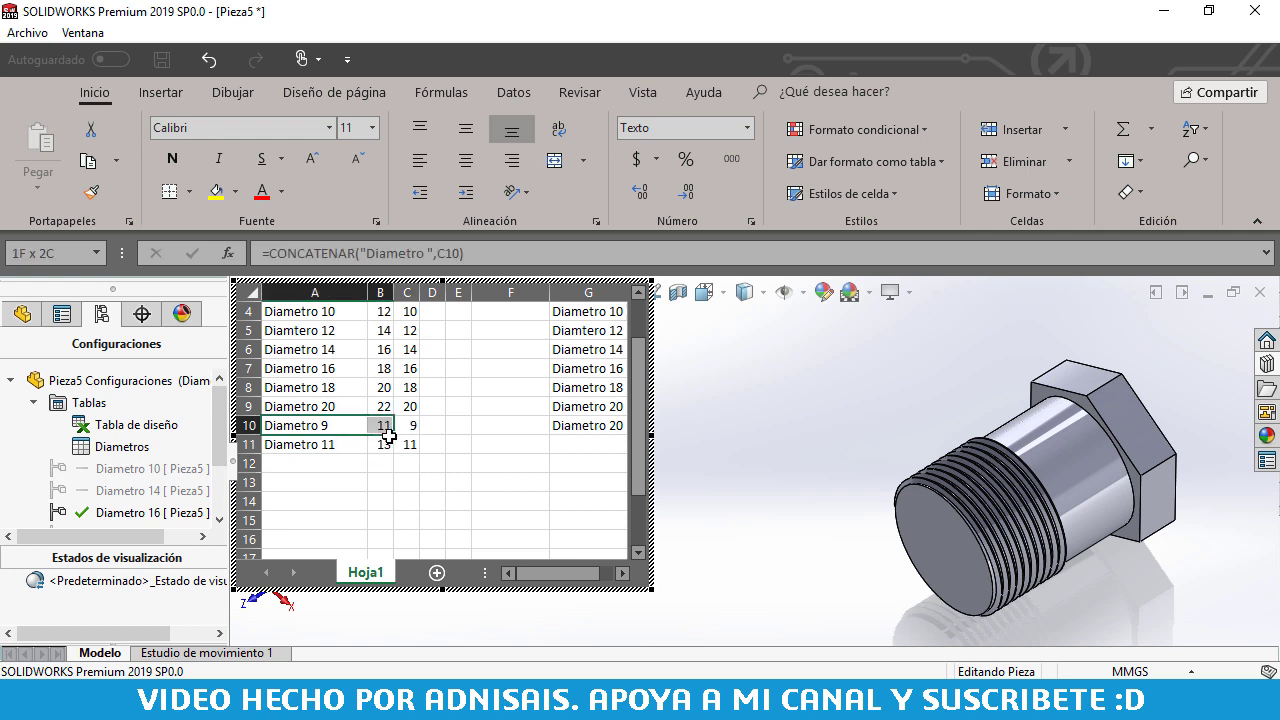
# - Extend the Diametro 9 and 11 rows as a series down the table
pyautogui.moveTo(341, 425)
pyautogui.mouseDown()
pyautogui.moveTo(410, 445)
pyautogui.moveTo(415, 528)
pyautogui.mouseUp()
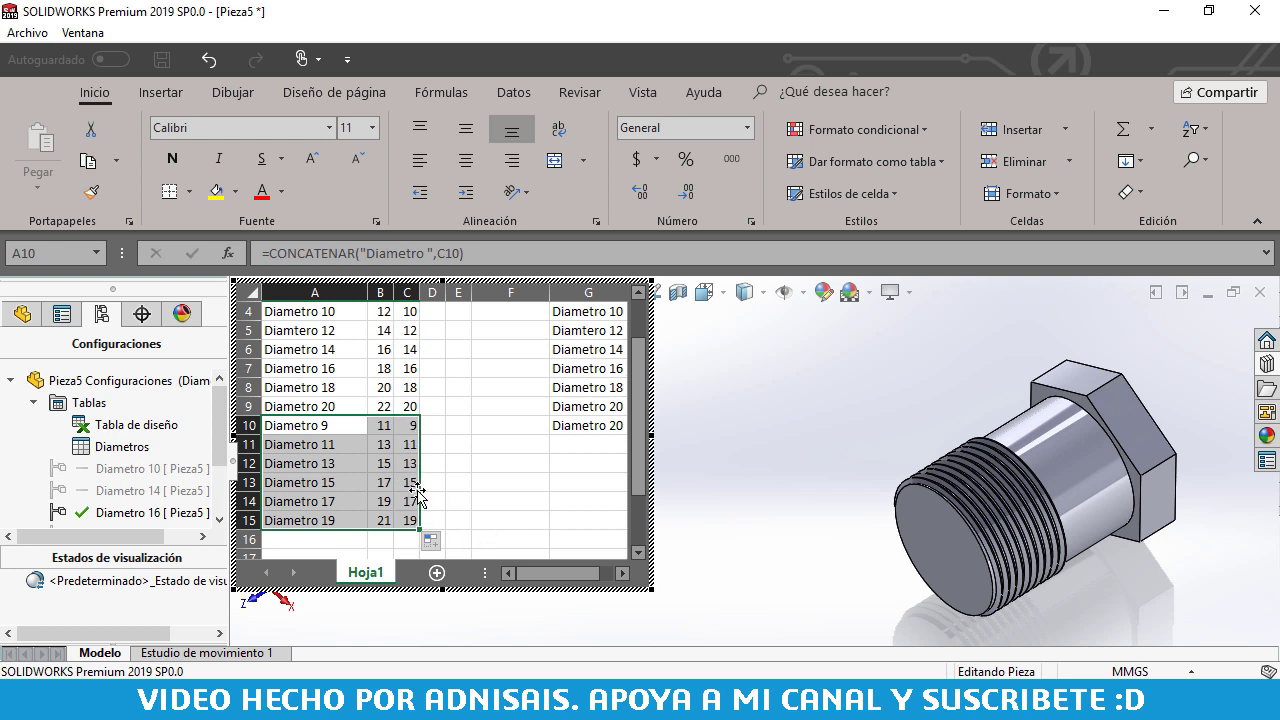
pyautogui.click(499, 476)
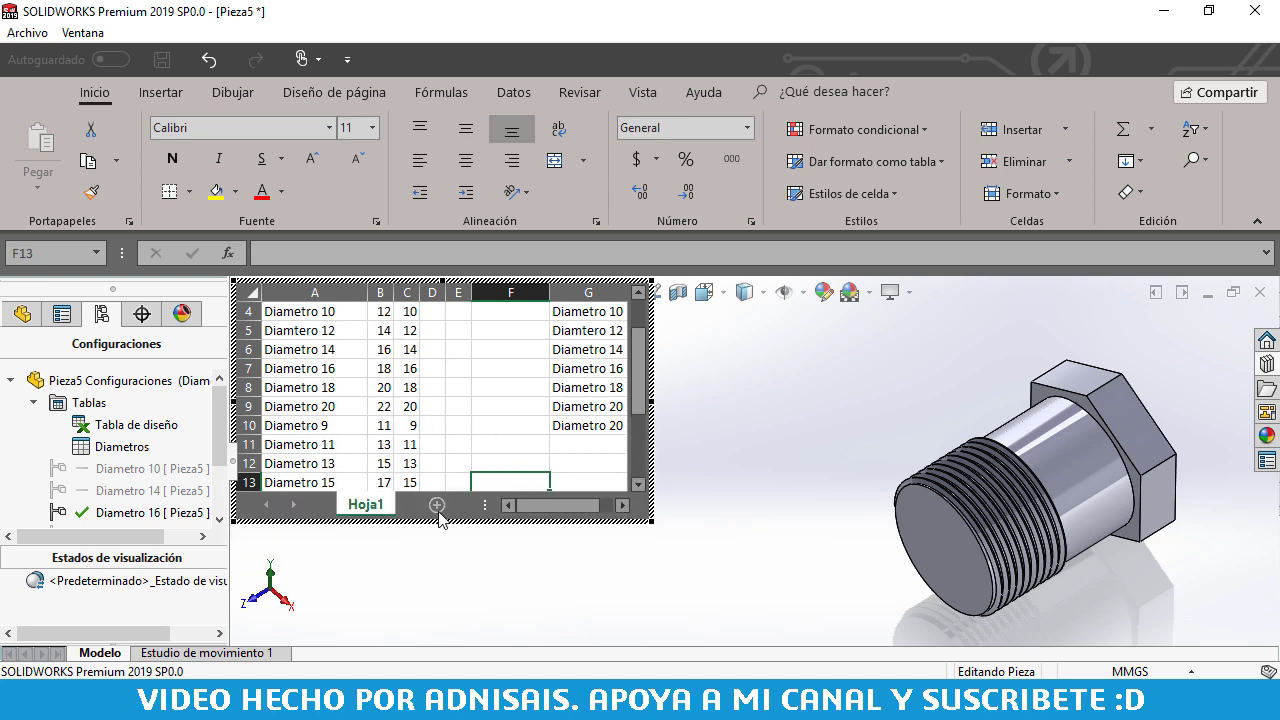
pyautogui.moveTo(443, 520); pyautogui.dragTo(441, 576)
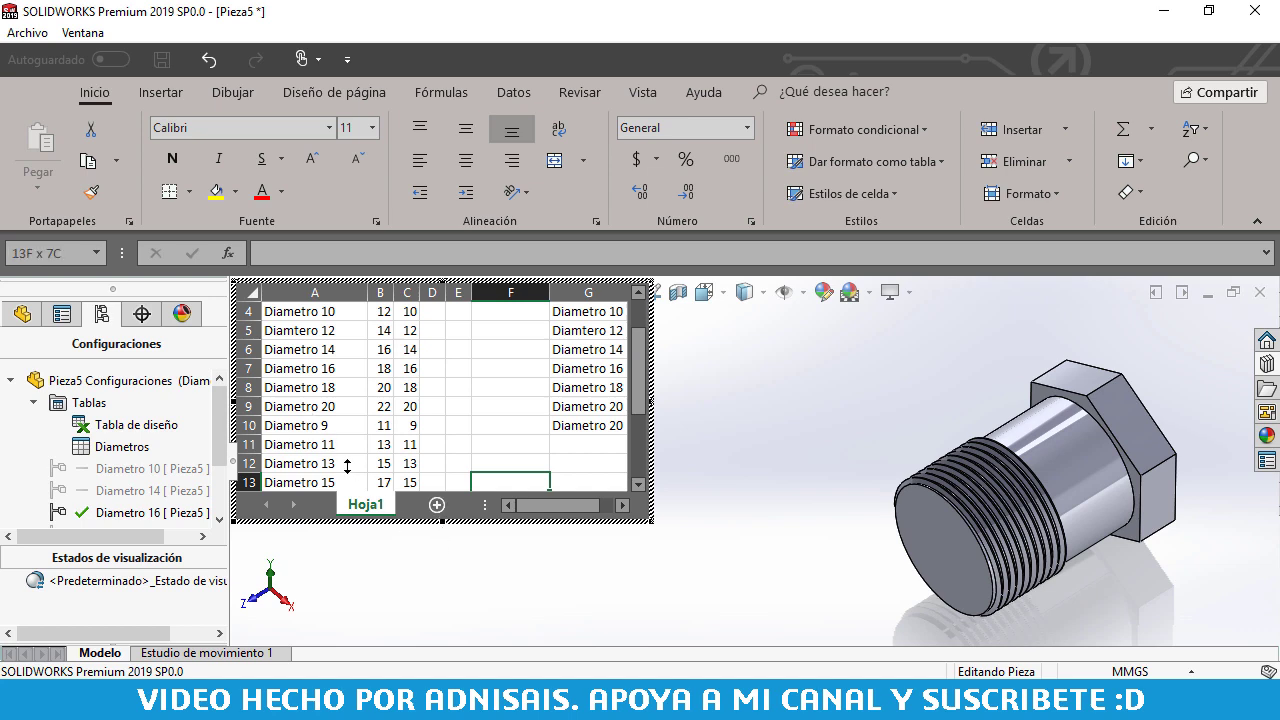
pyautogui.scroll(-1, 312, 450)
pyautogui.moveTo(315, 457); pyautogui.dragTo(412, 465)
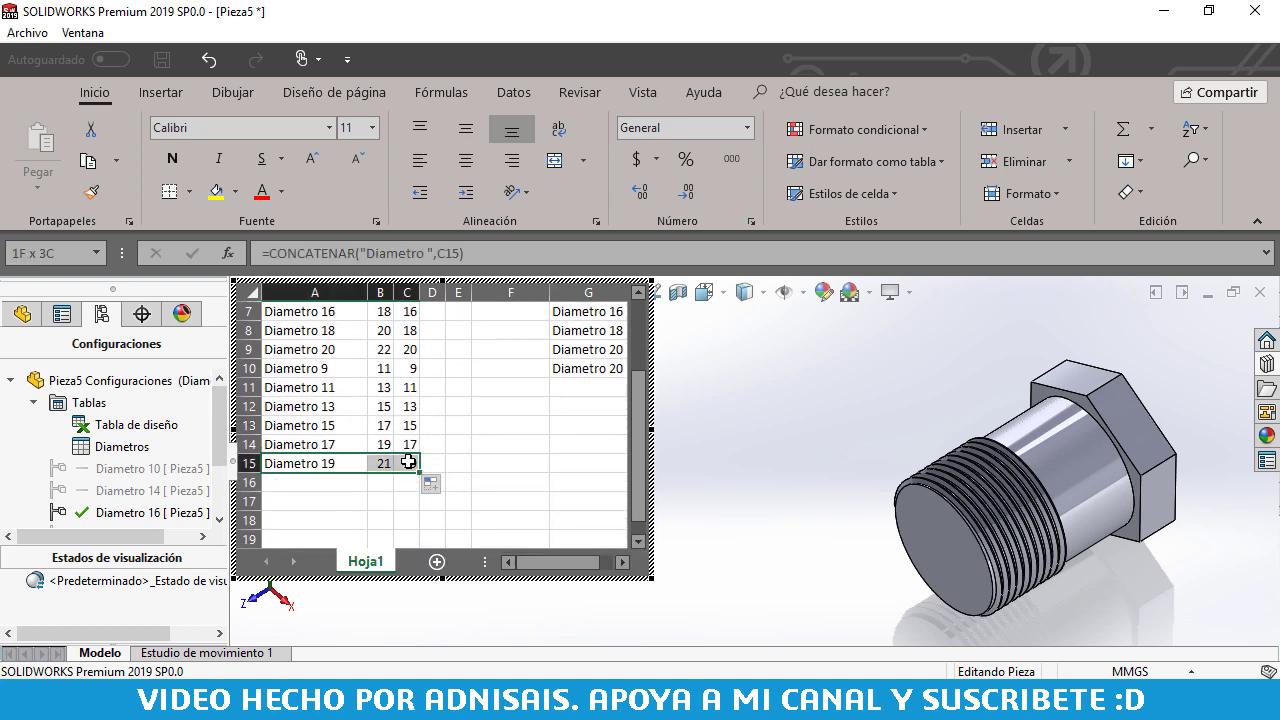
pyautogui.moveTo(411, 517); pyautogui.dragTo(430, 550)
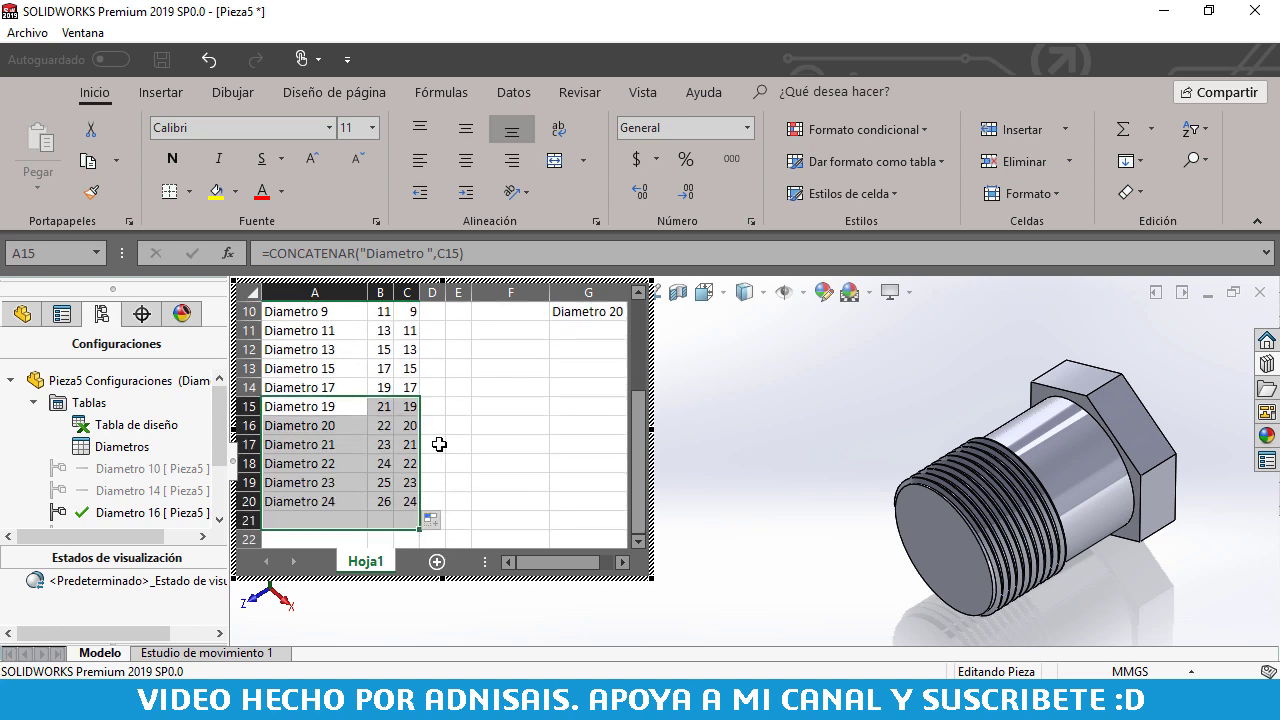
# - Clear the extra rows 16–21 beyond Diametro 19
pyautogui.moveTo(327, 426); pyautogui.dragTo(412, 518)
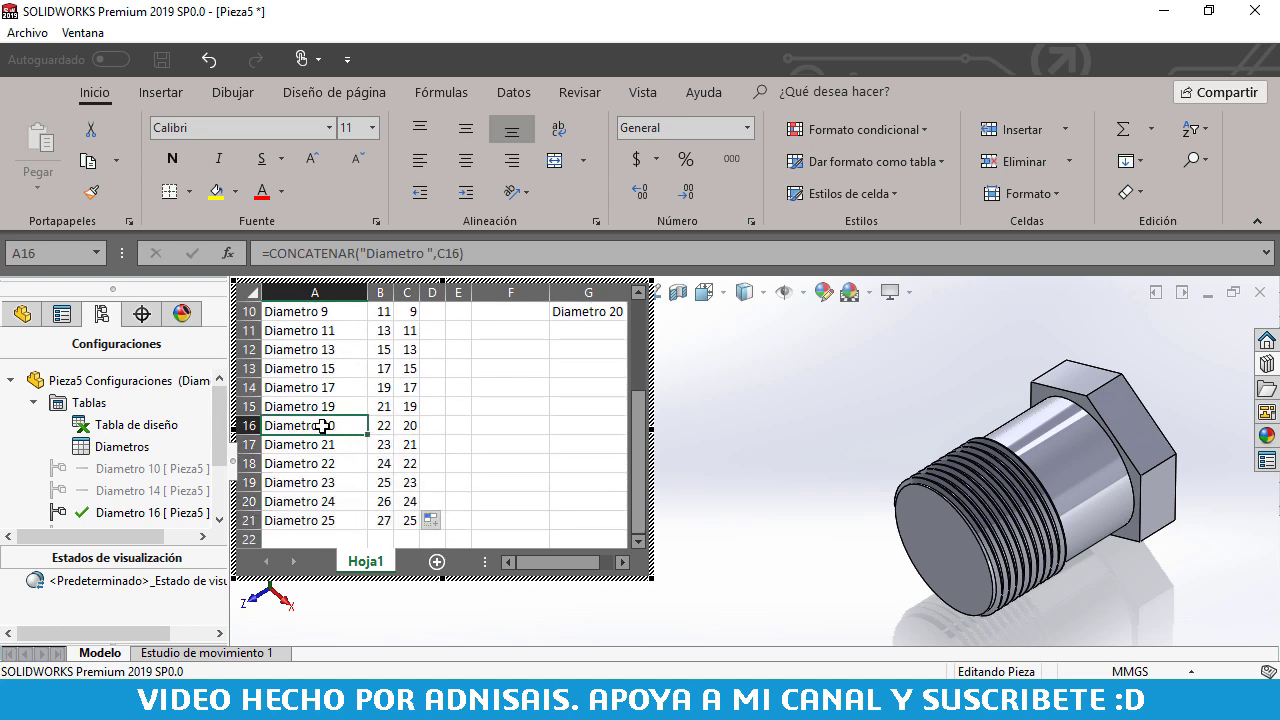
pyautogui.press('BackSpace')
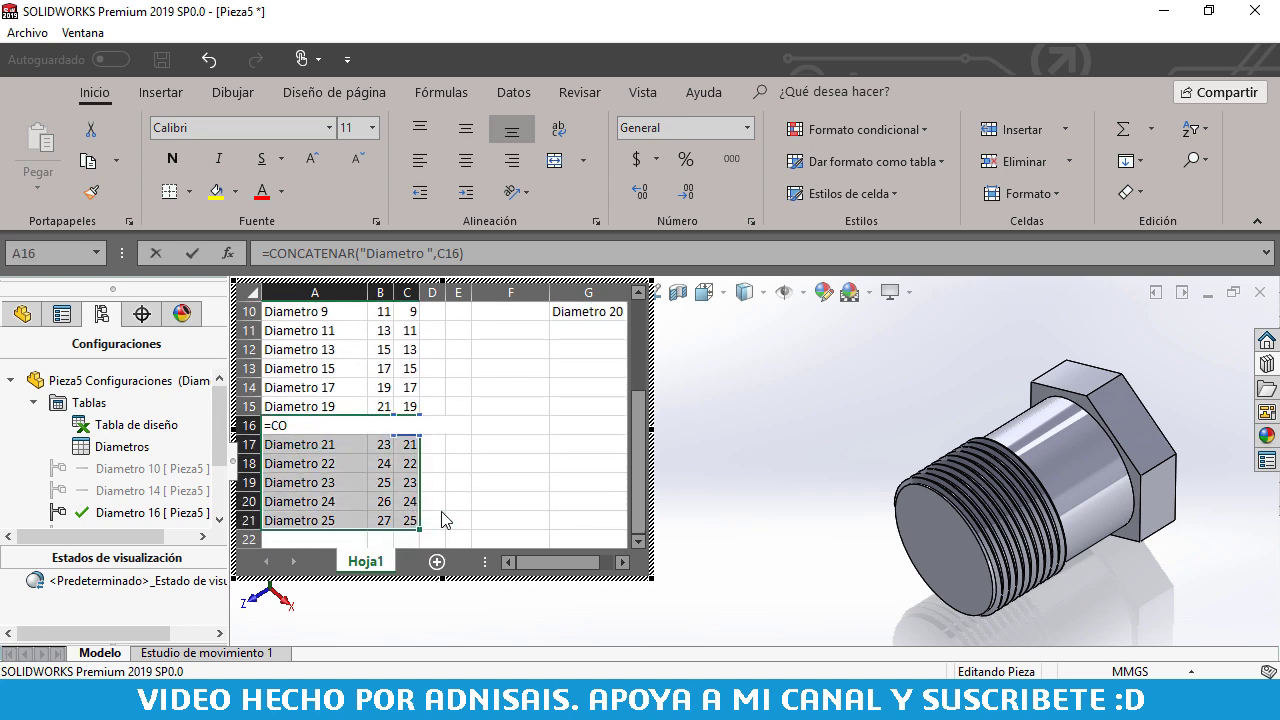
pyautogui.click(360, 444)
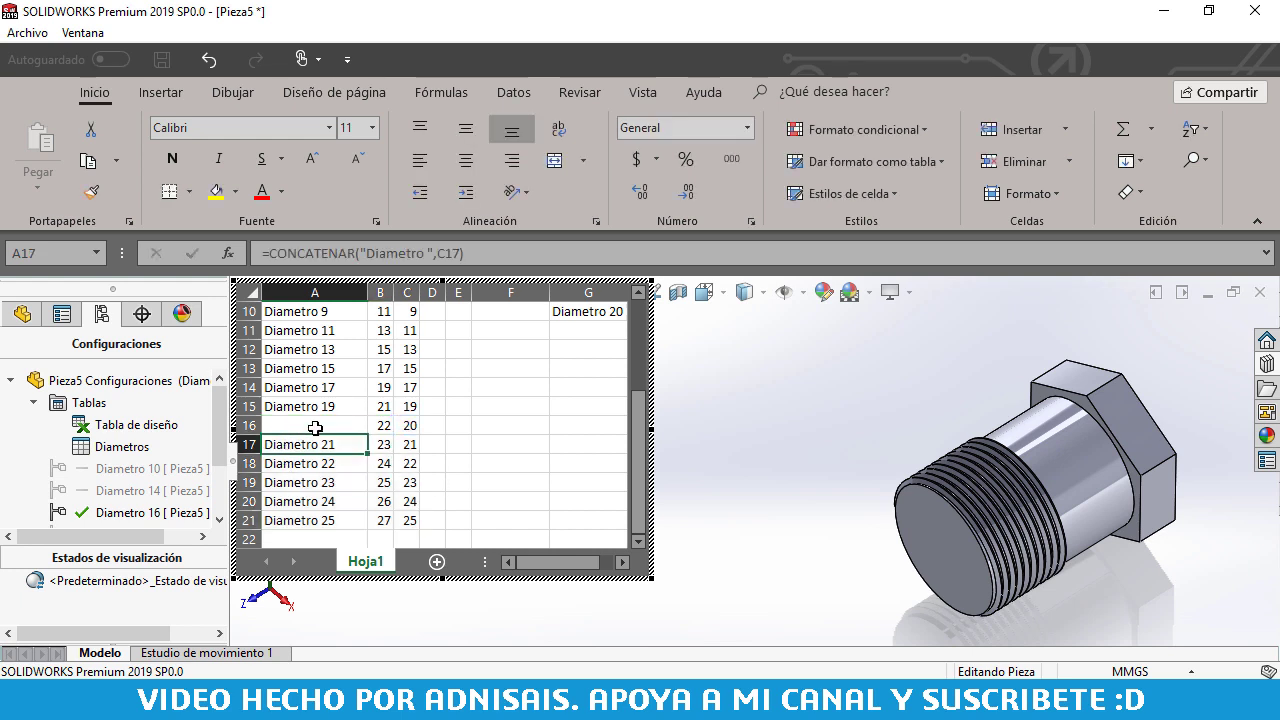
pyautogui.moveTo(315, 428); pyautogui.dragTo(408, 517)
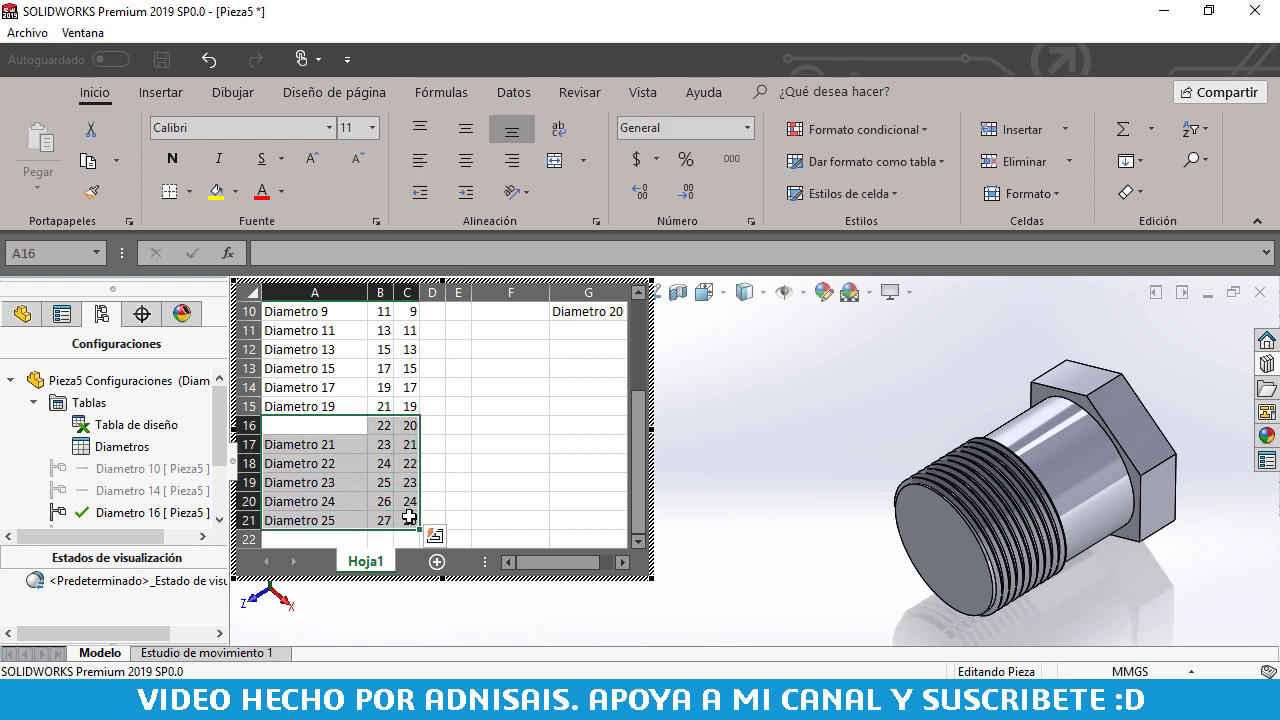
pyautogui.press('Delete')
pyautogui.click(525, 447)
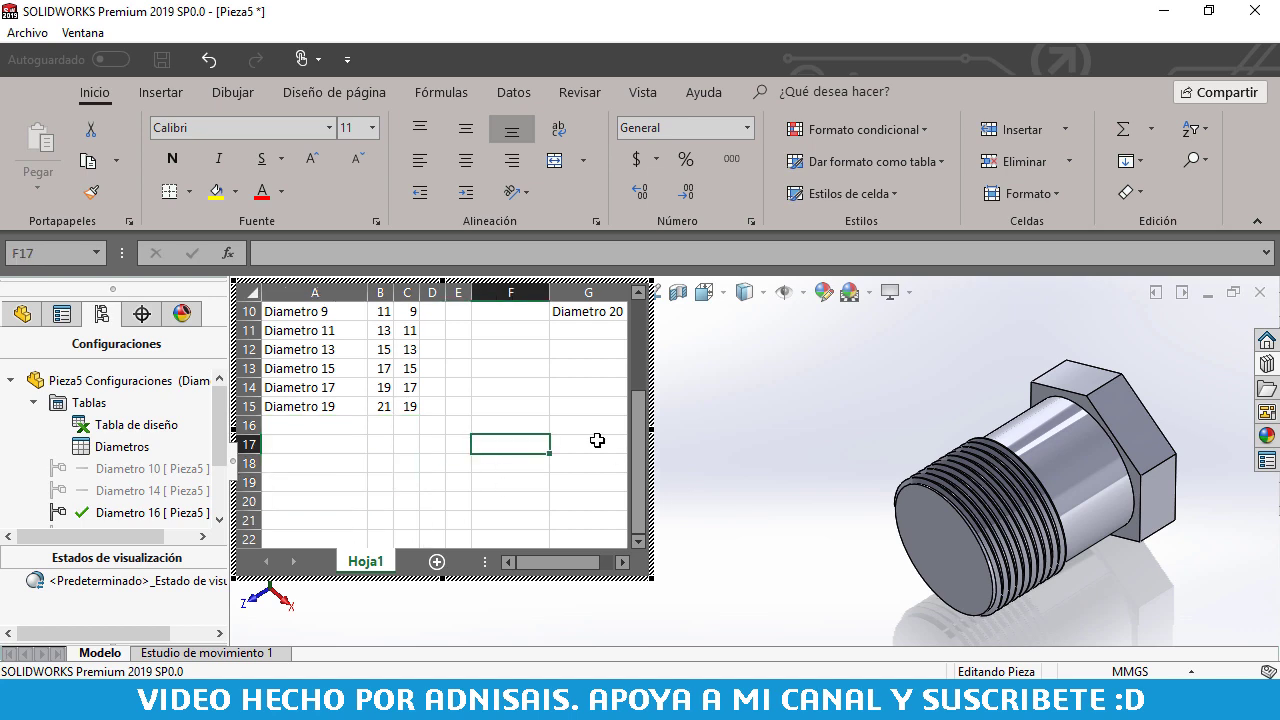
# - Exit the design table, accept the generated configurations and turn the plug's threaded end forward
pyautogui.click(785, 411)
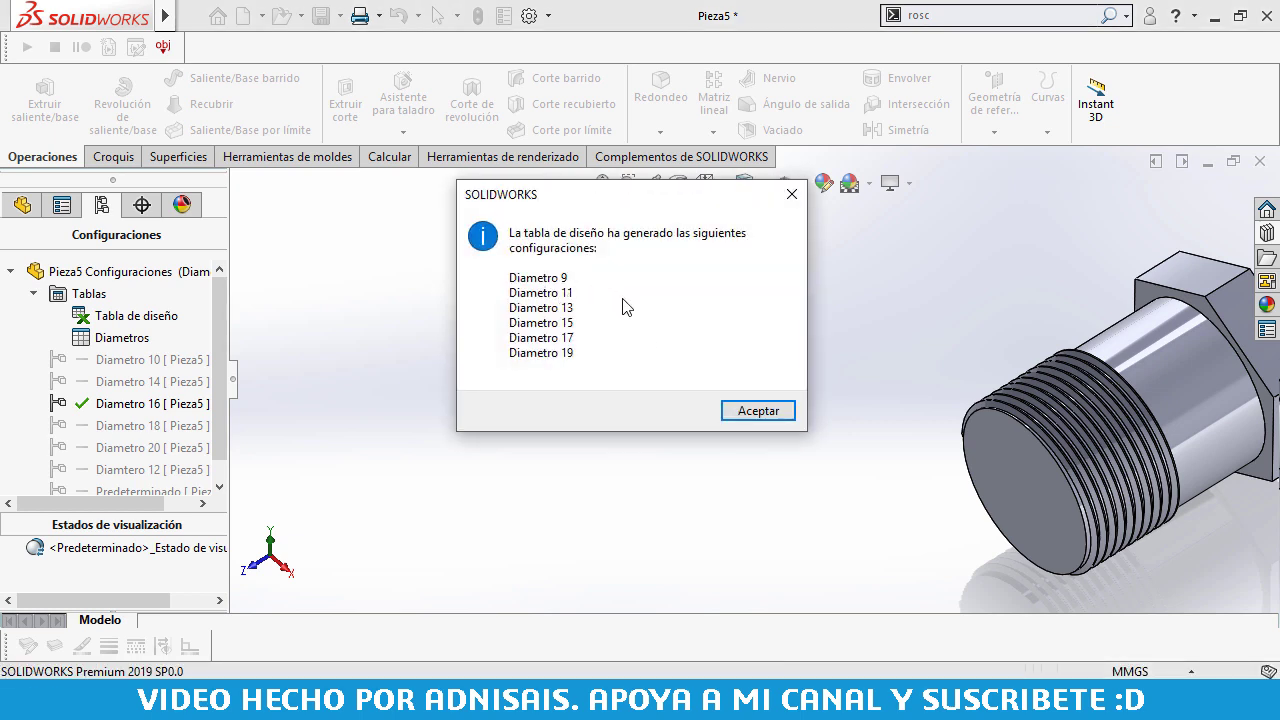
pyautogui.click(757, 410)
pyautogui.moveTo(1074, 397); pyautogui.dragTo(863, 392, button='middle')
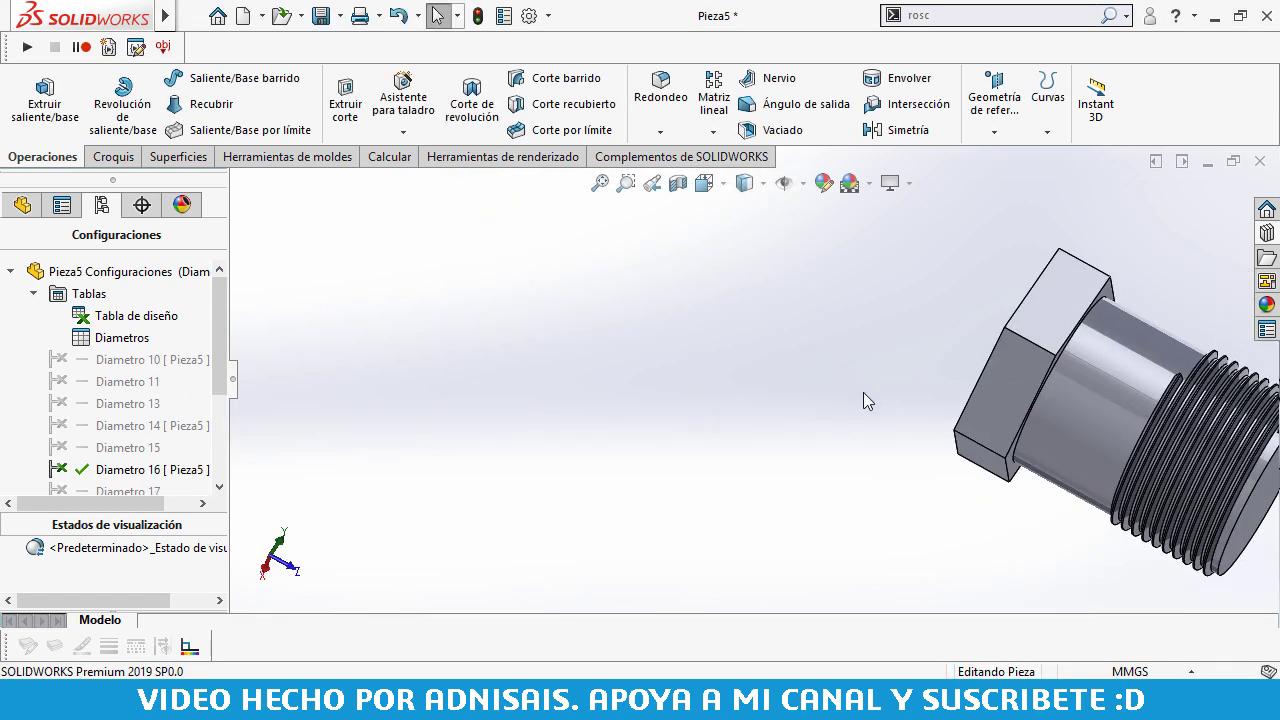
pyautogui.moveTo(1185, 388); pyautogui.dragTo(432, 335, button='middle')
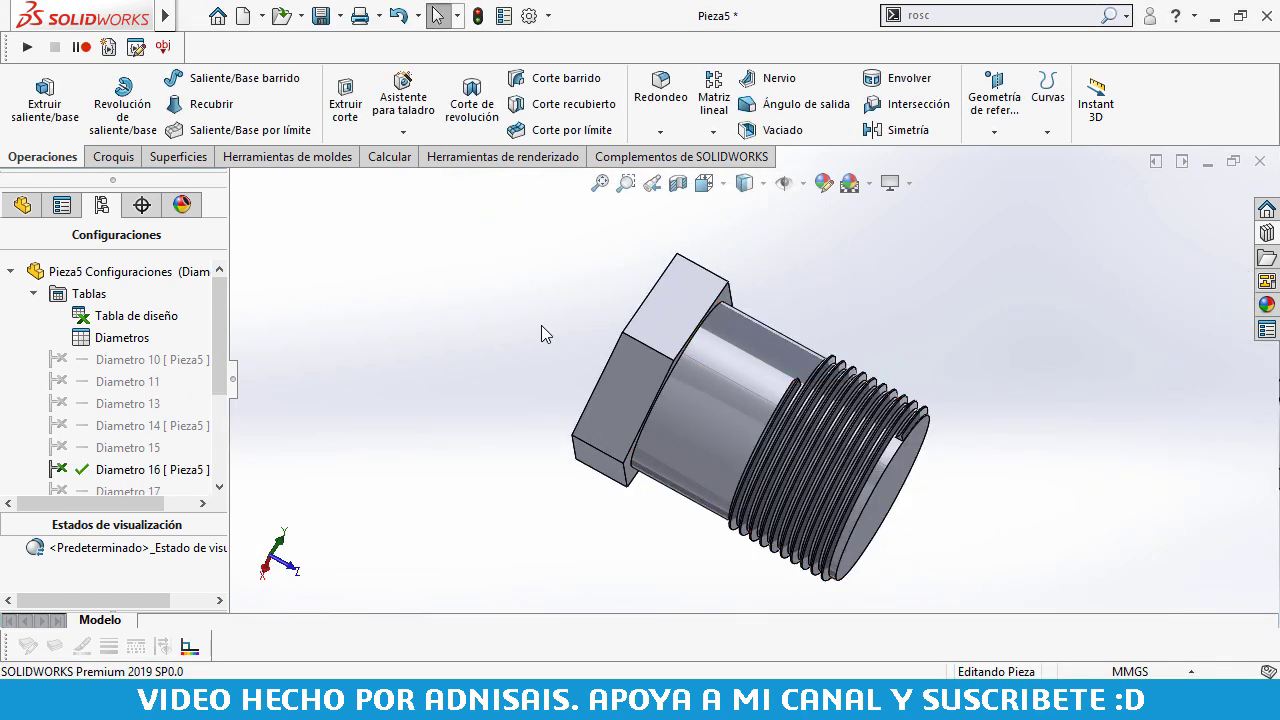
pyautogui.scroll(-2, 100, 410)
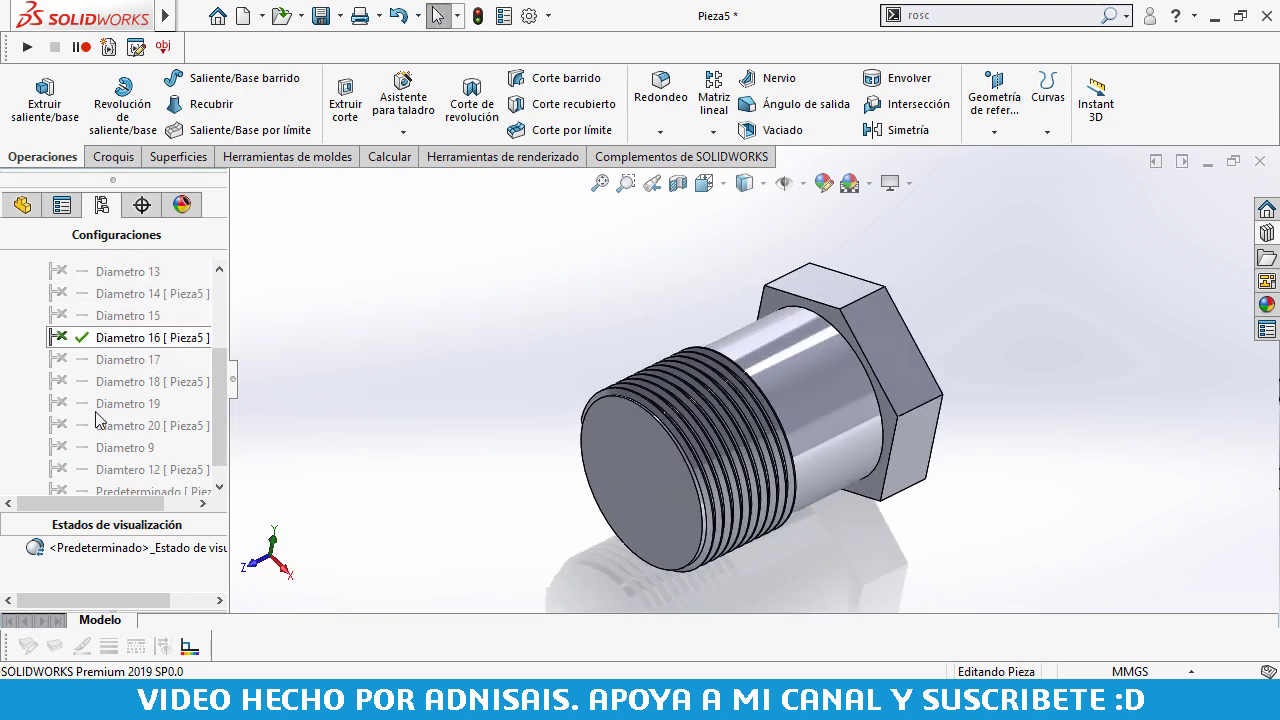
# - Activate Diametro 9, 11, 13, 15, 17 and 19 in turn, ending on Diametro 19
pyautogui.click(128, 447)
pyautogui.doubleClick(128, 447)
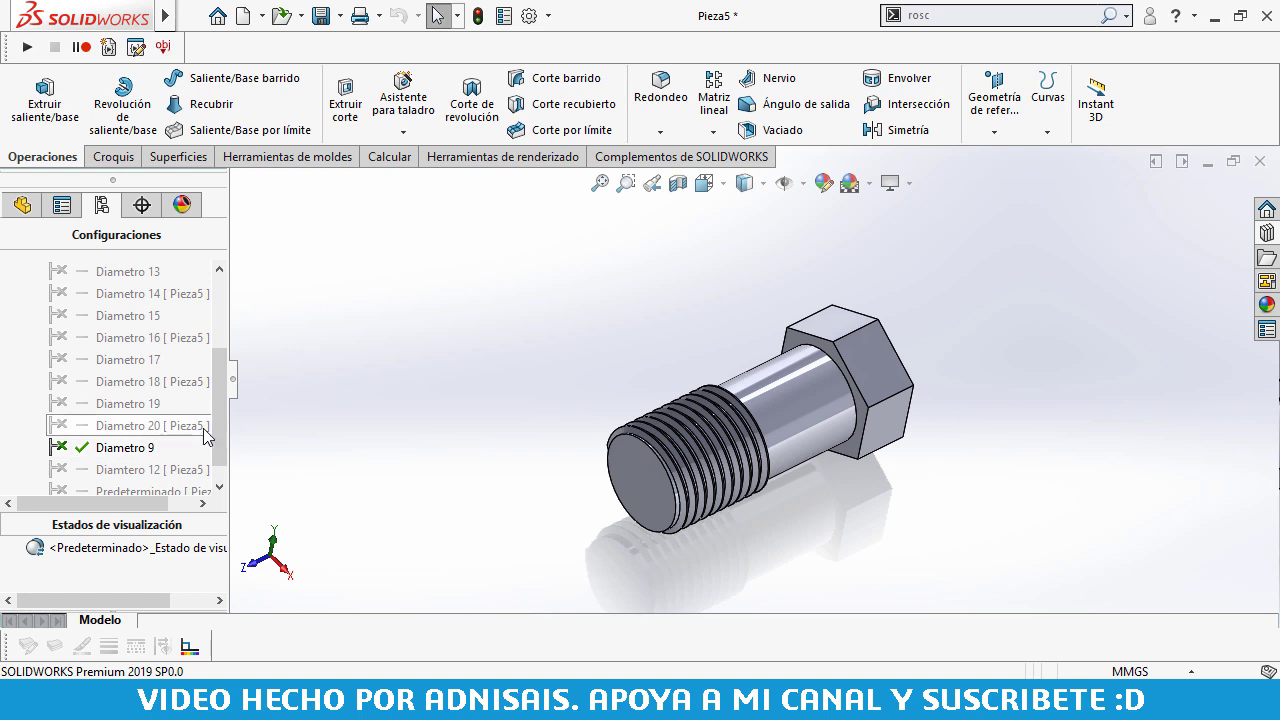
pyautogui.scroll(1, 195, 405)
pyautogui.scroll(2, 190, 400)
pyautogui.doubleClick(135, 381)
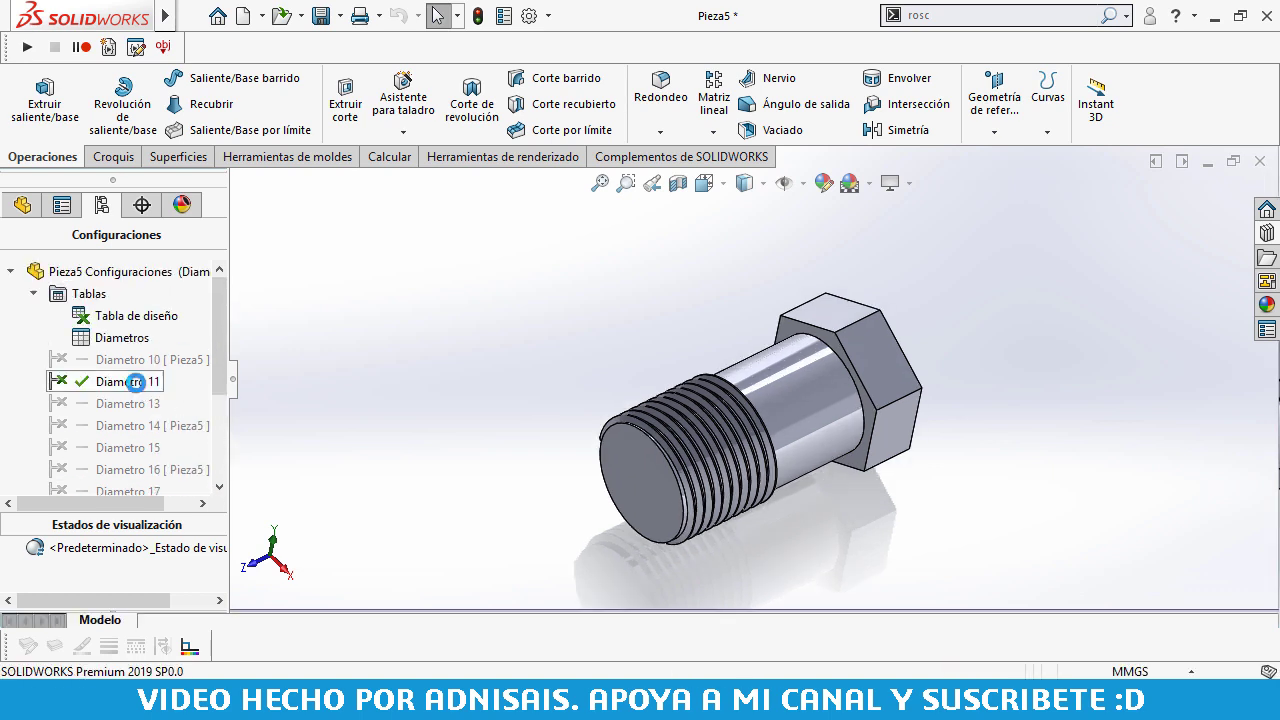
pyautogui.doubleClick(130, 402)
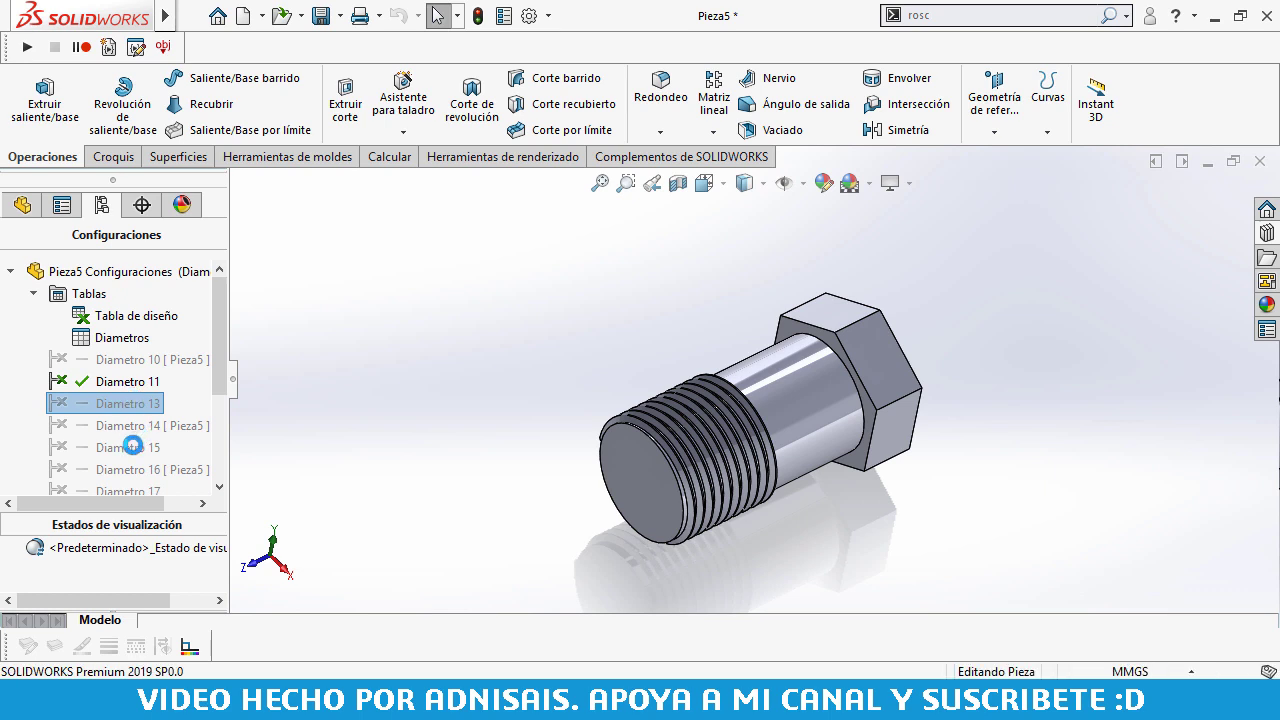
pyautogui.doubleClick(133, 446)
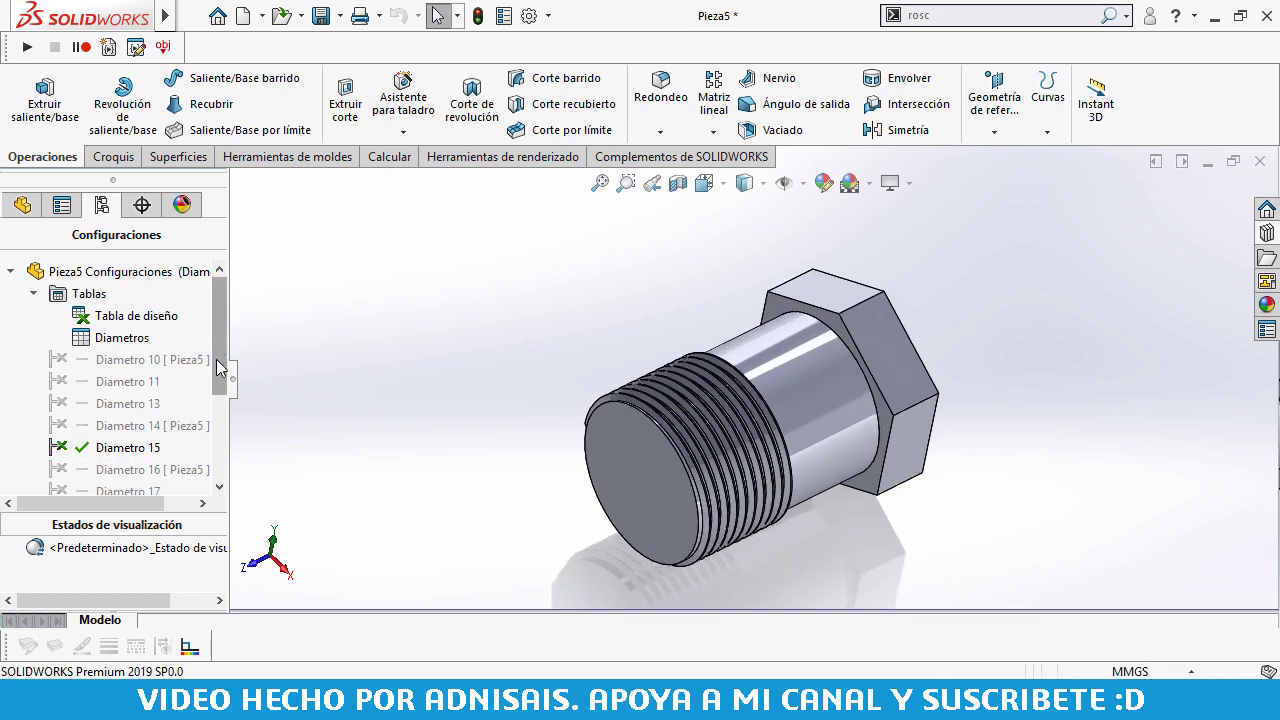
pyautogui.scroll(-1, 128, 430)
pyautogui.doubleClick(125, 447)
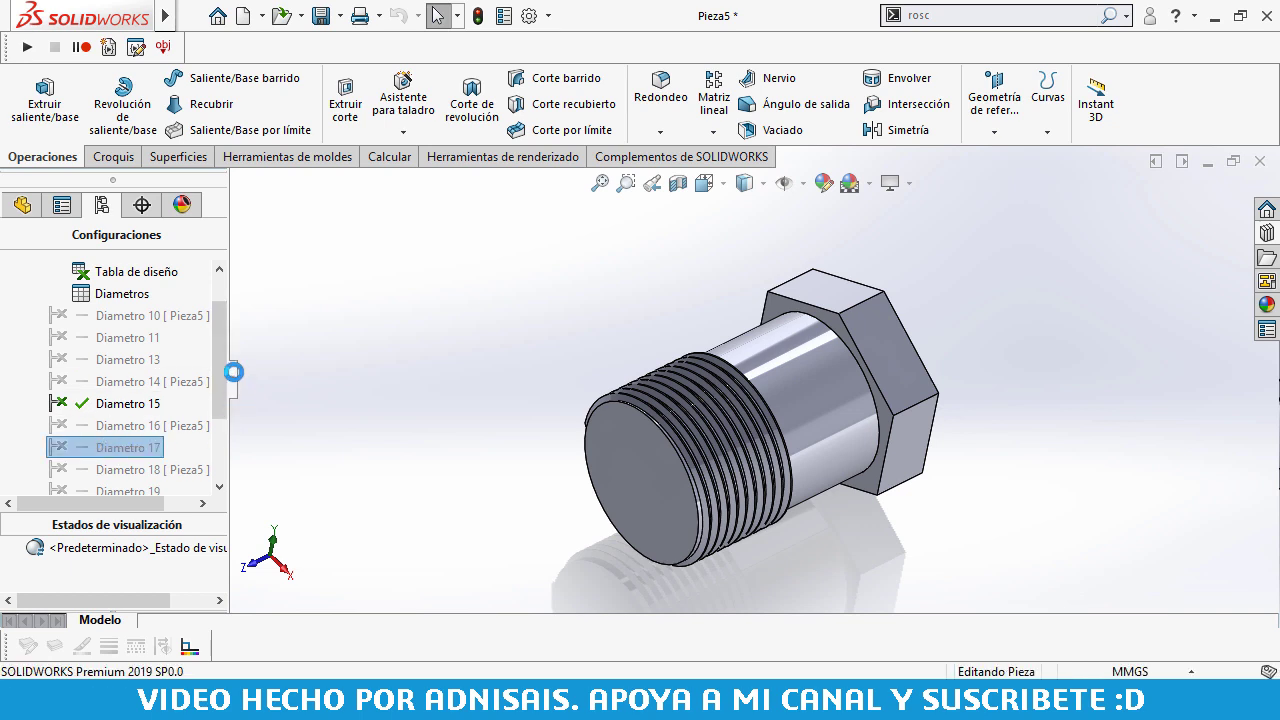
pyautogui.scroll(-1, 222, 360)
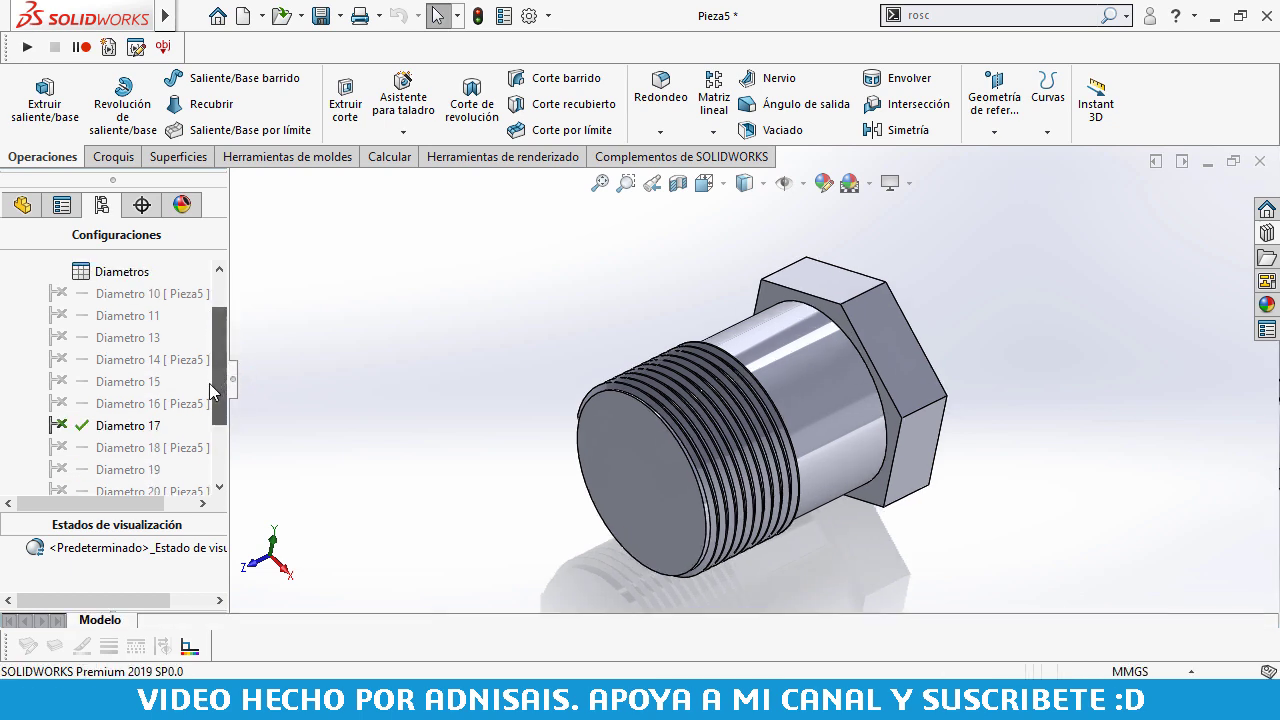
pyautogui.doubleClick(128, 470)
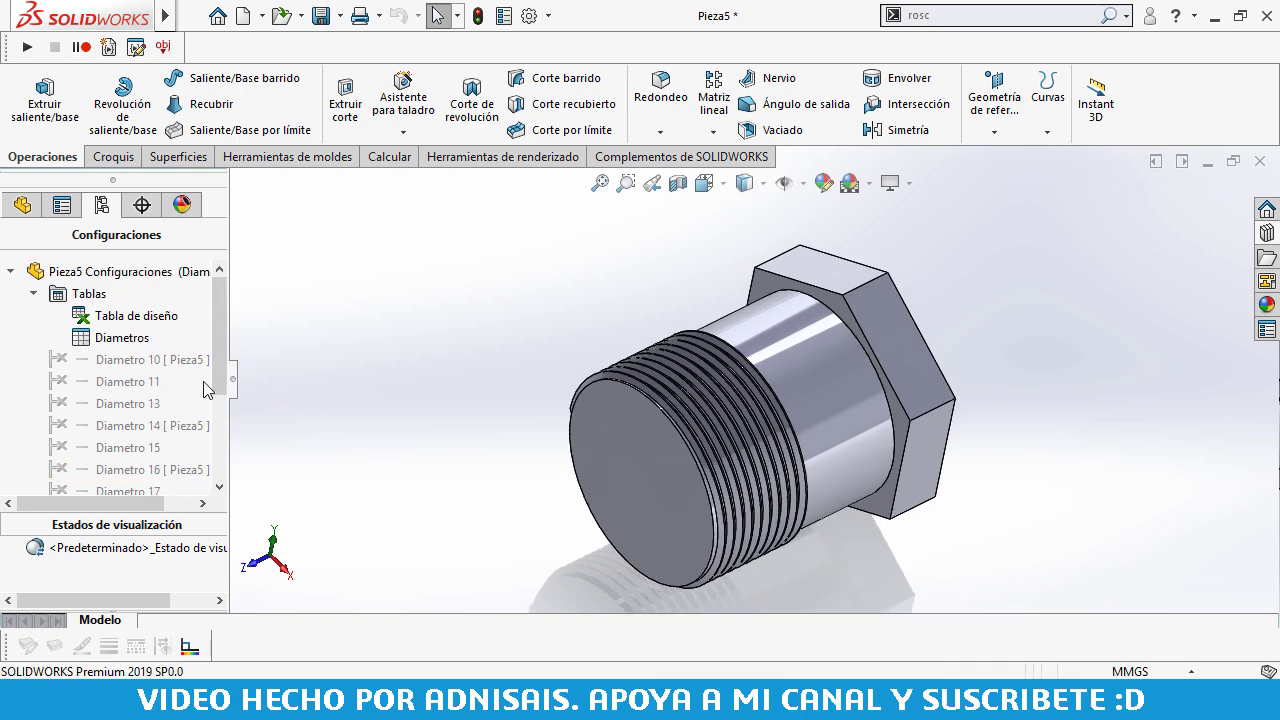
pyautogui.scroll(-1, 200, 350)
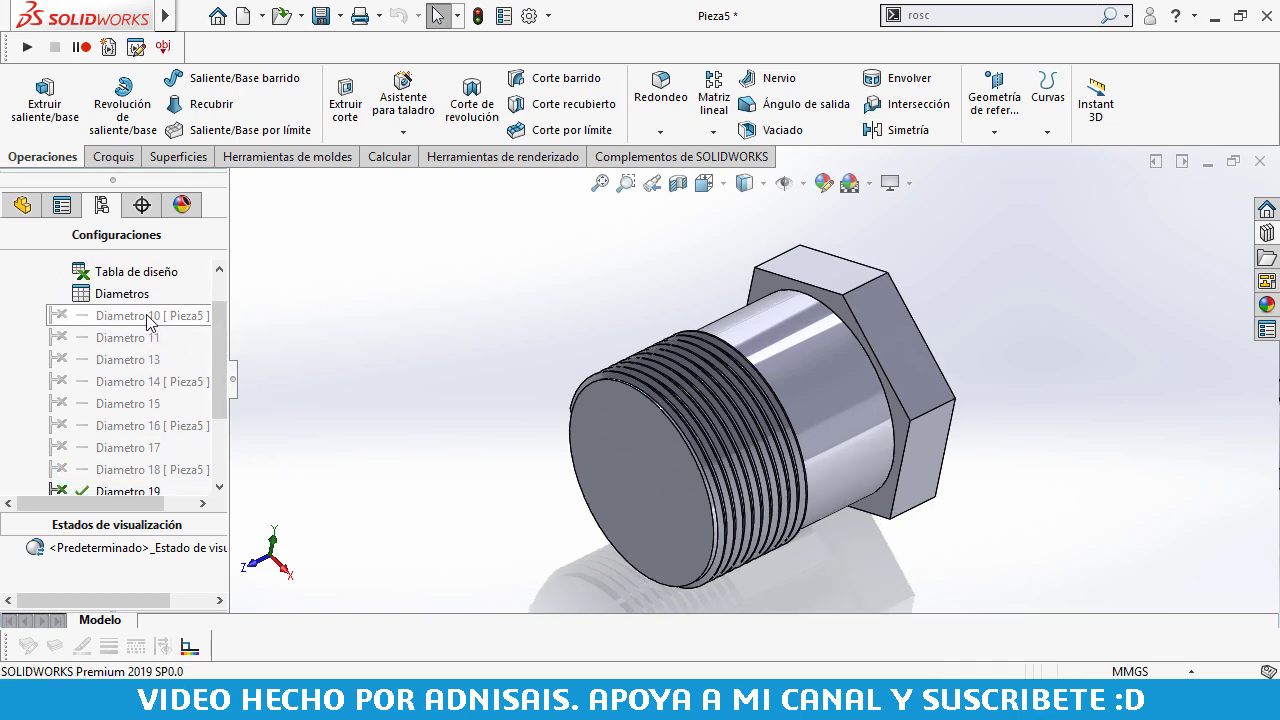
# - Move the cylinder's 20.00 dimension below it and rotate the plug
pyautogui.click(816, 326)
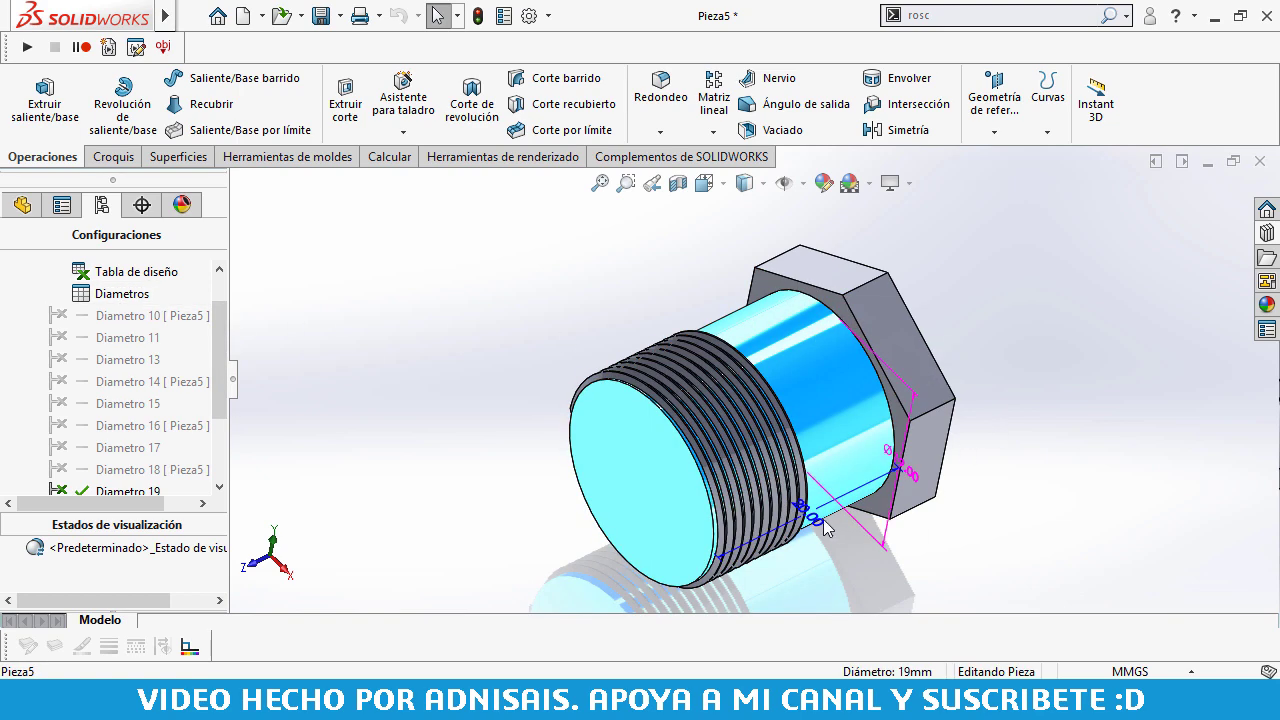
pyautogui.moveTo(823, 519); pyautogui.dragTo(886, 571)
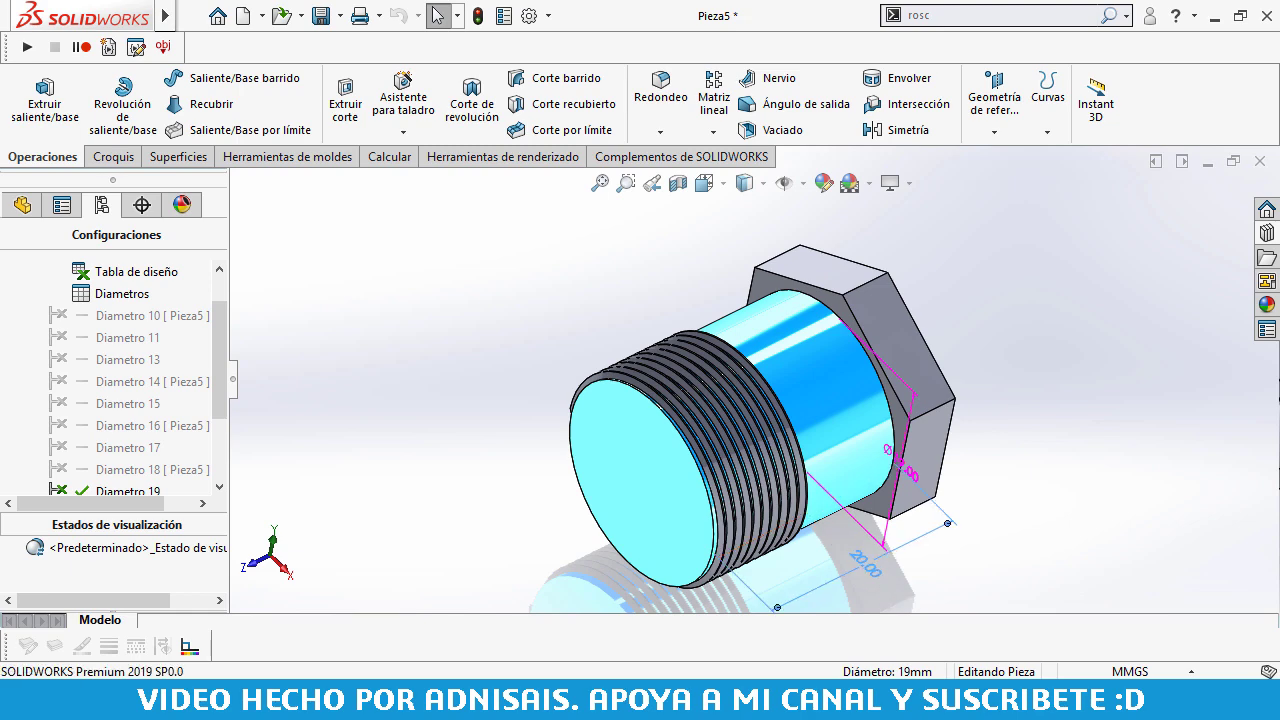
pyautogui.click(1043, 431)
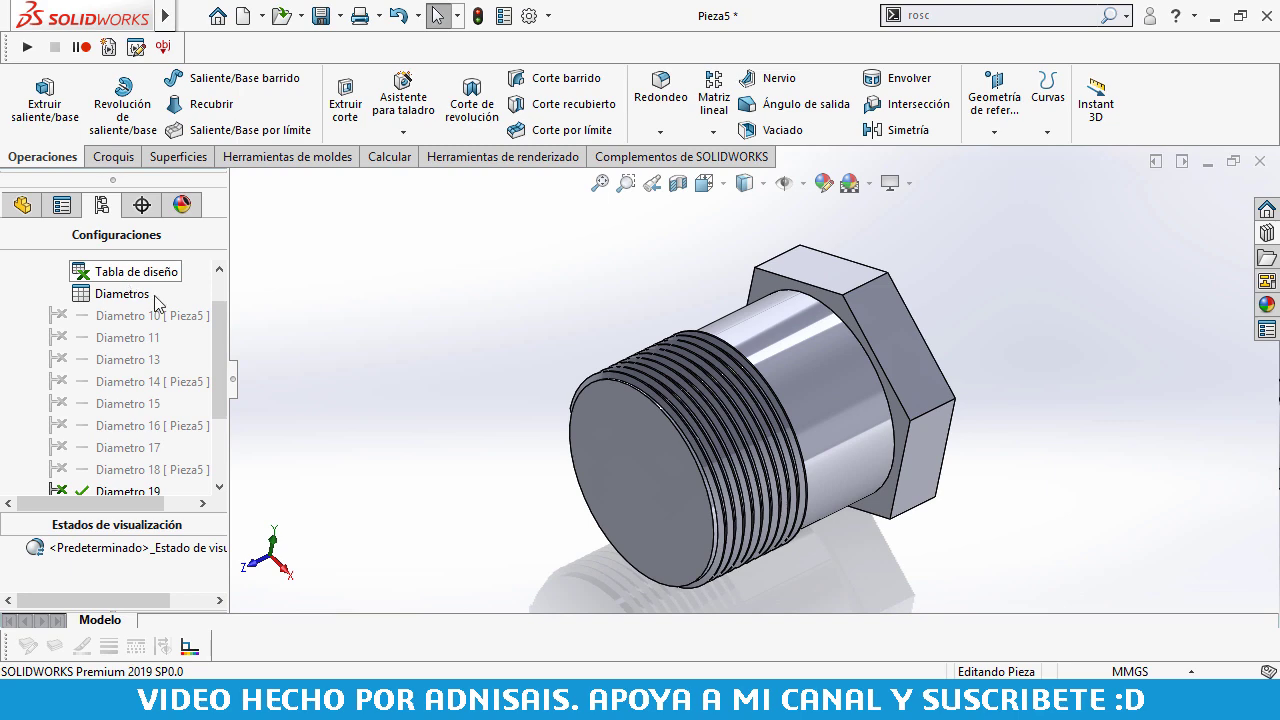
pyautogui.moveTo(660, 420); pyautogui.dragTo(594, 315, button='middle')
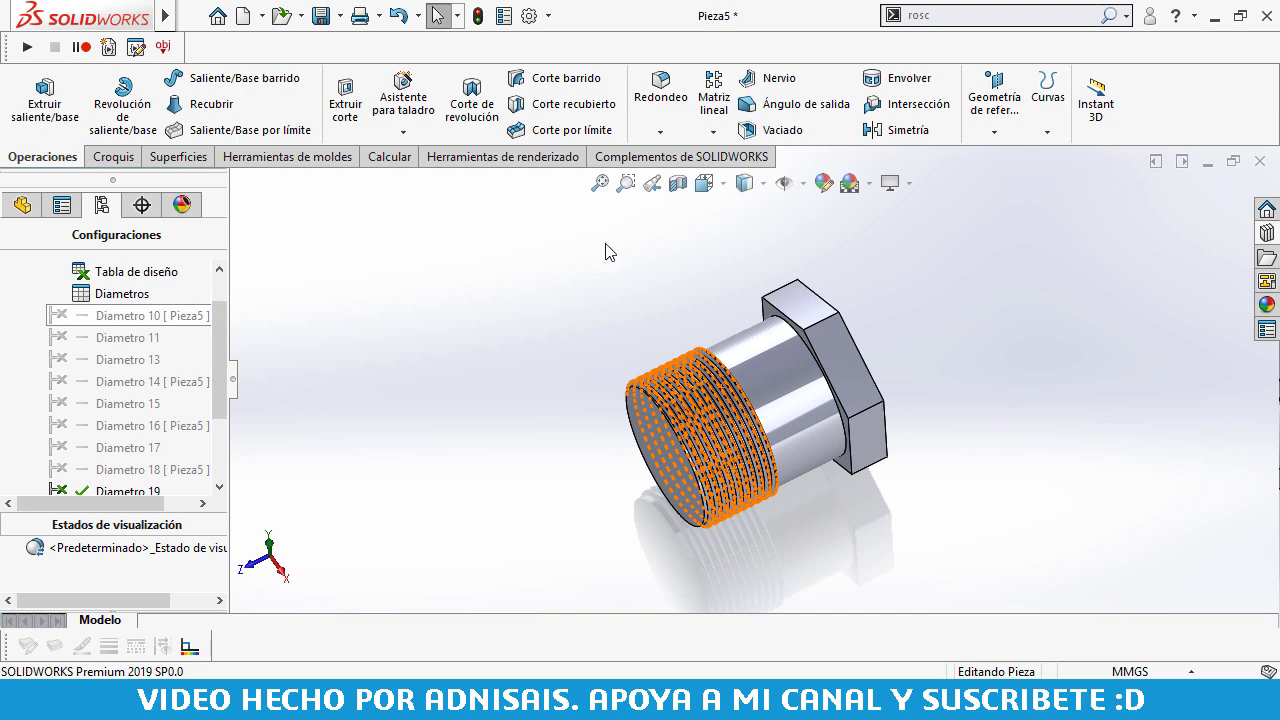
# - Save the part as Tornillito on the Desktop and bring up the configurations' context menu
pyautogui.click(320, 15)
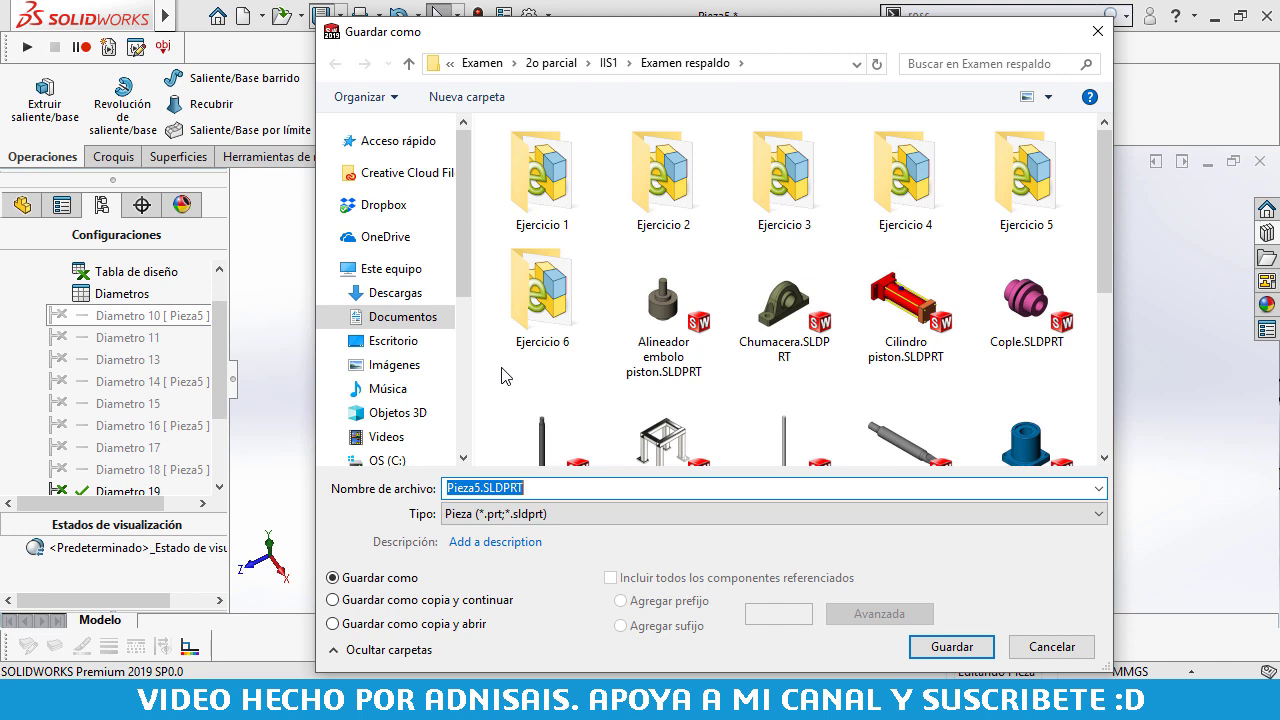
pyautogui.click(390, 341)
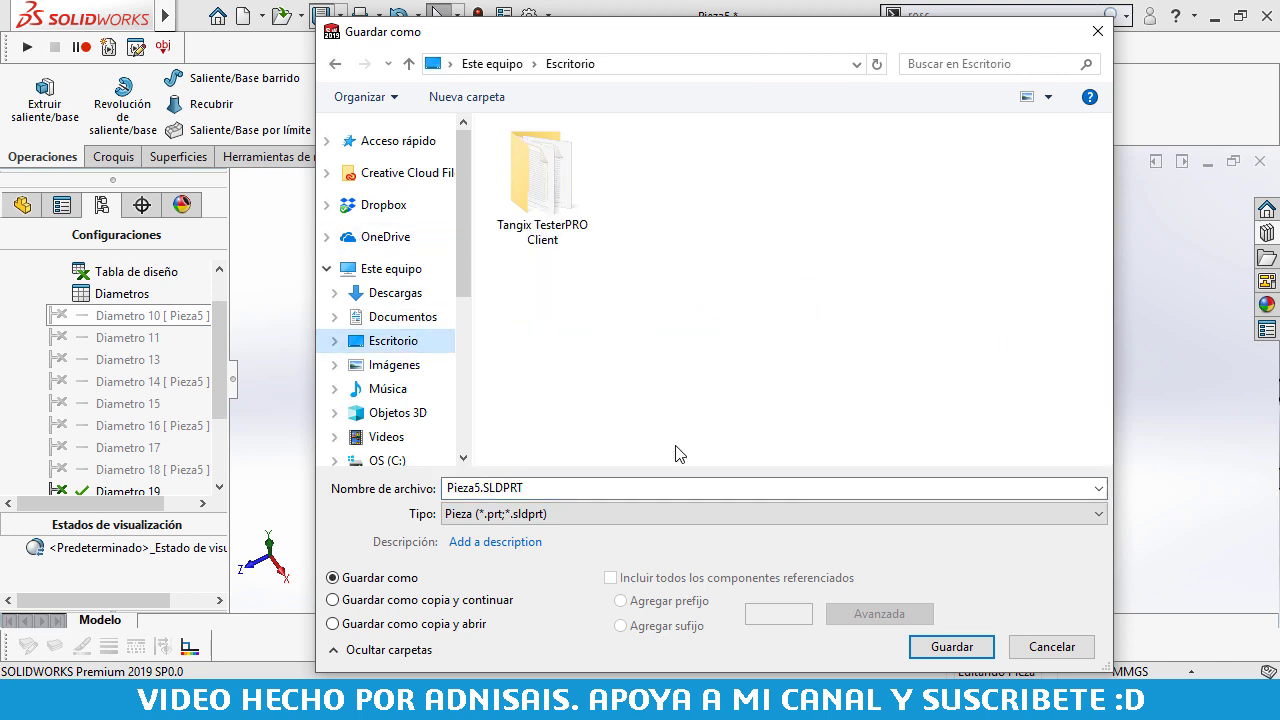
pyautogui.click(578, 491)
pyautogui.write('Tornillito')
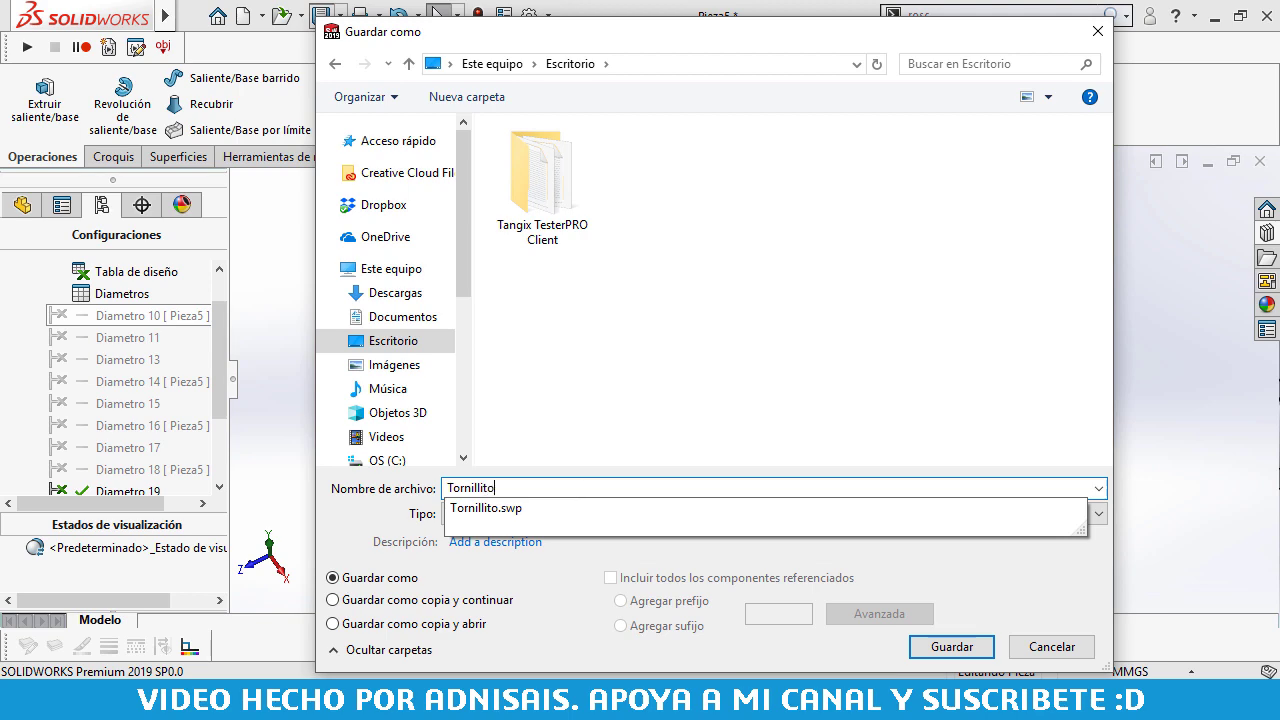
pyautogui.click(915, 640)
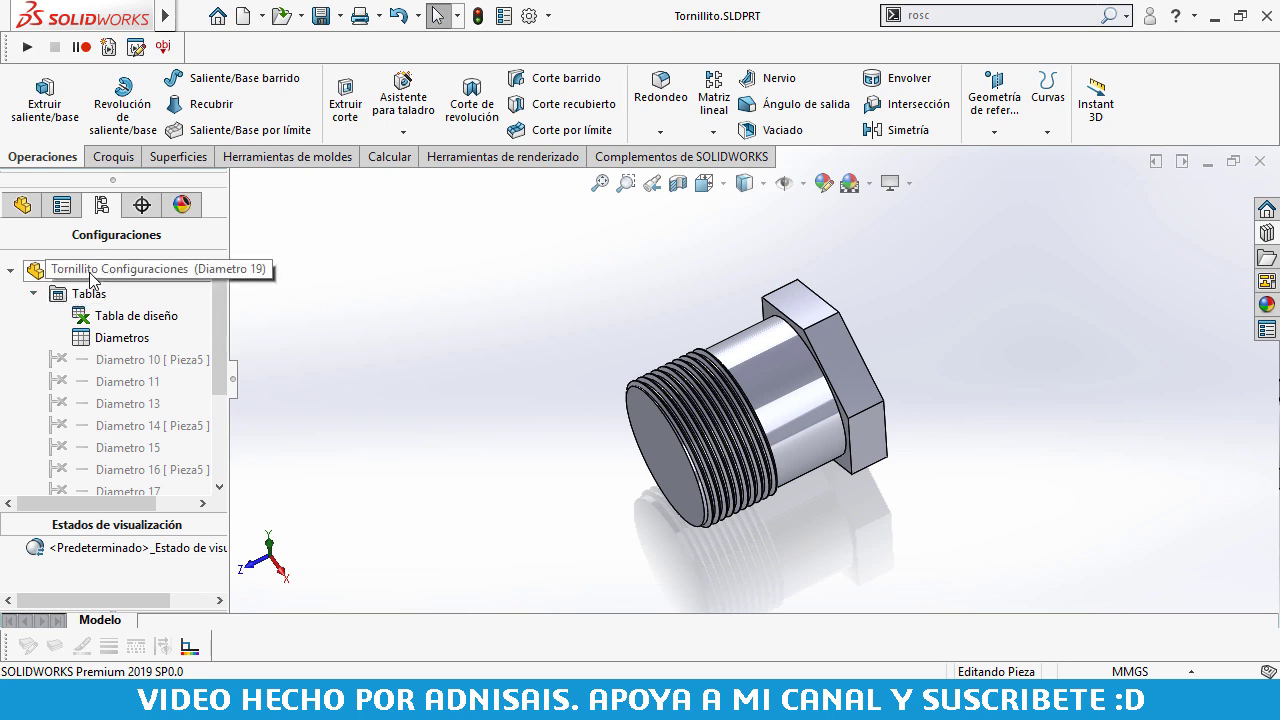
pyautogui.rightClick(90, 272)
# - Place D1@Croquis1 and D1@Croquis2 on the Configuration Publisher form as two lists
pyautogui.click(246, 352)
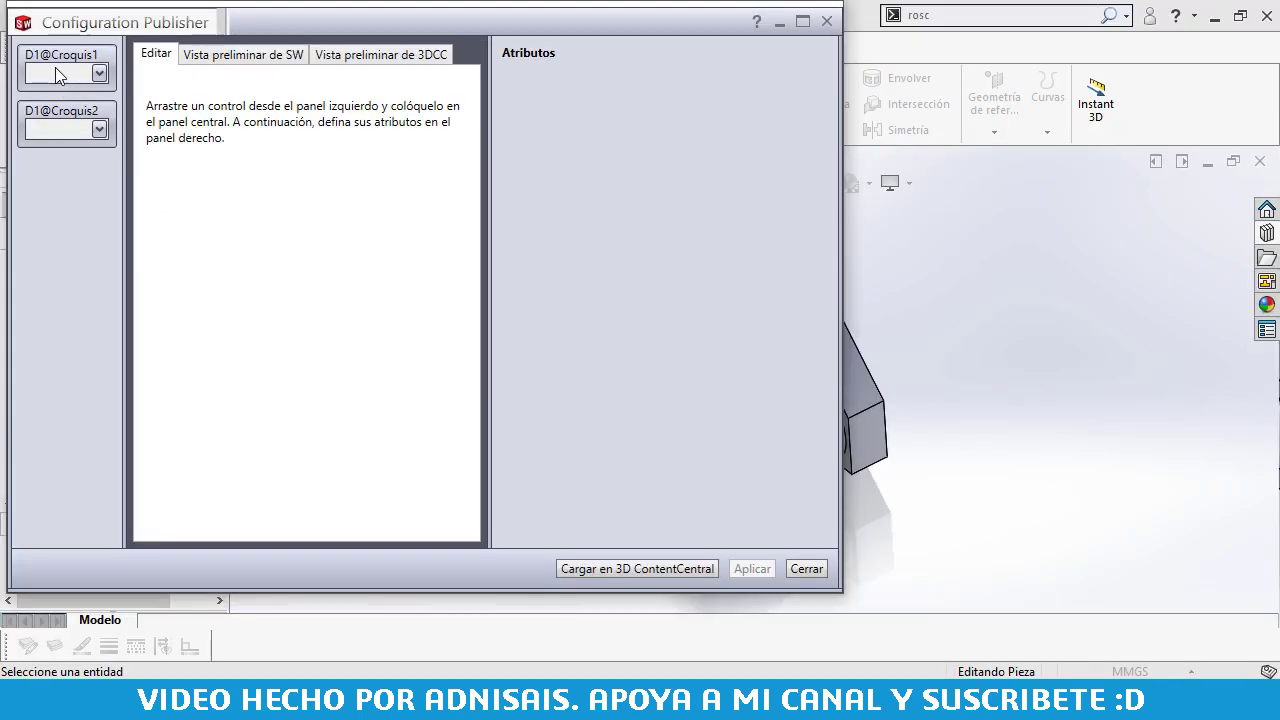
pyautogui.moveTo(55, 67); pyautogui.dragTo(200, 134)
pyautogui.moveTo(51, 81); pyautogui.dragTo(163, 169)
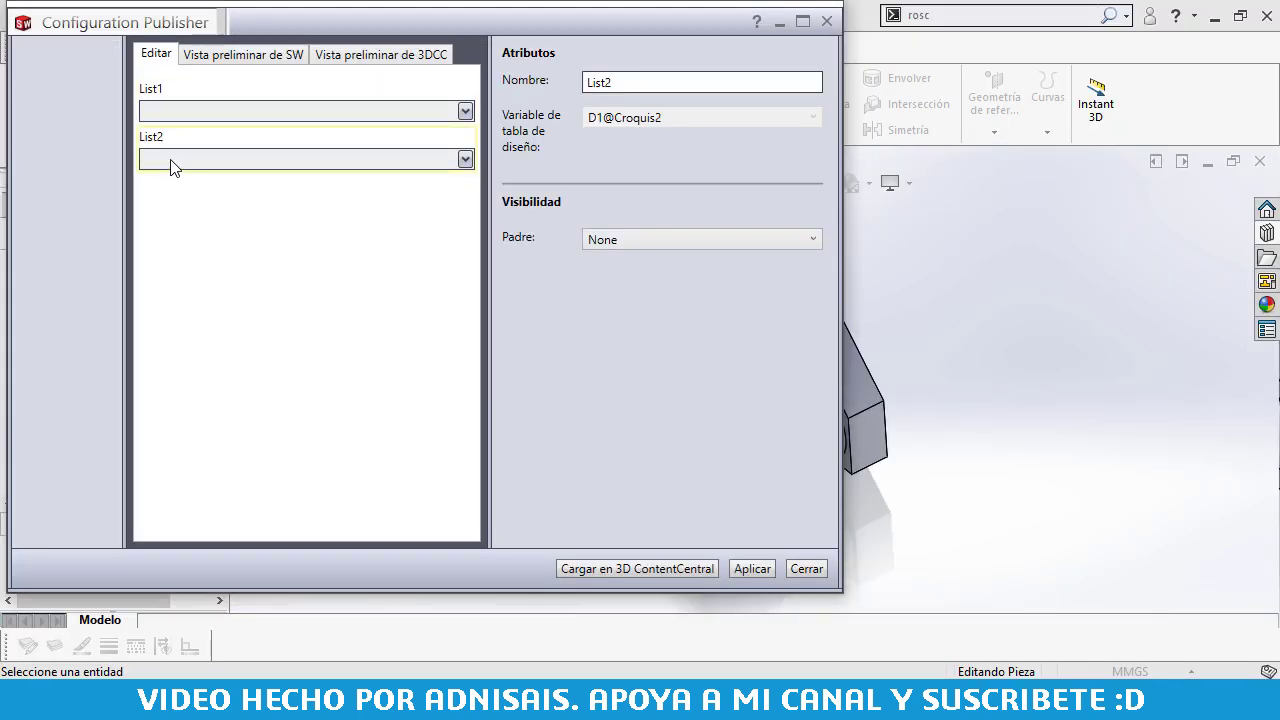
# - Rename the lists Ancho hexagono and Diametro, then apply and close the form
pyautogui.click(303, 110)
pyautogui.click(670, 84)
pyautogui.write('Ancho')
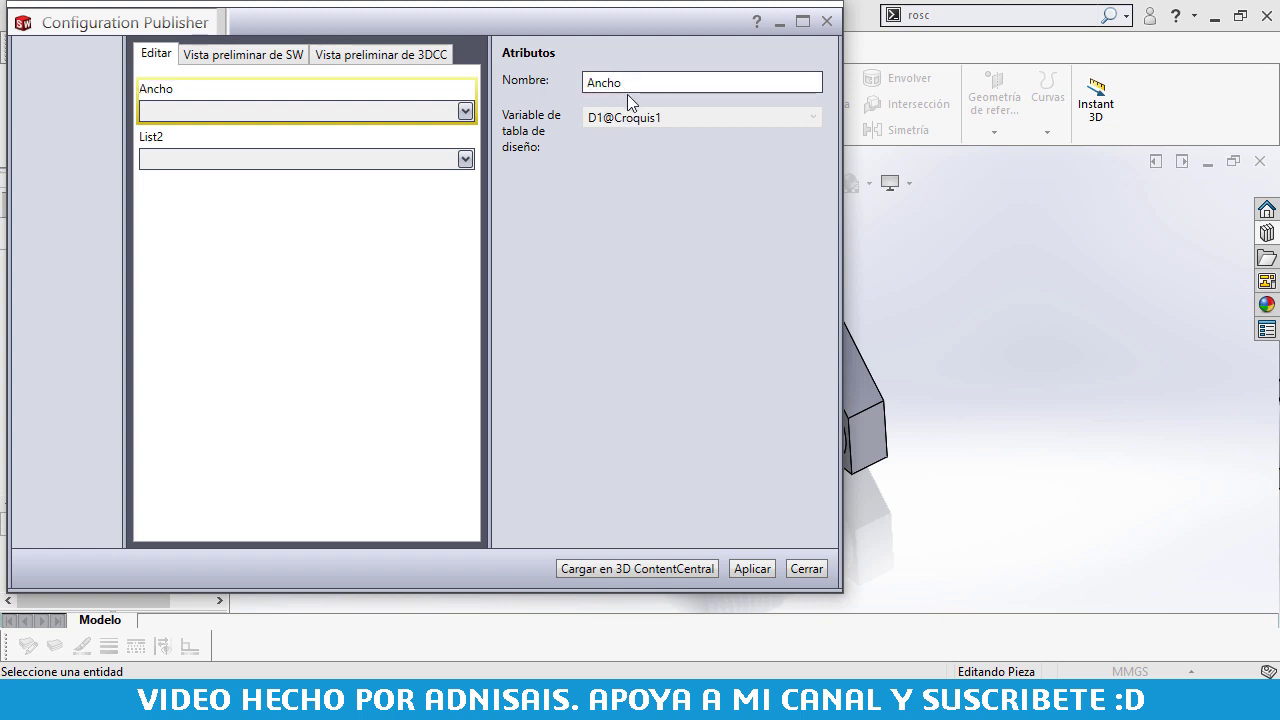
pyautogui.write('hexagono')
pyautogui.click(449, 157)
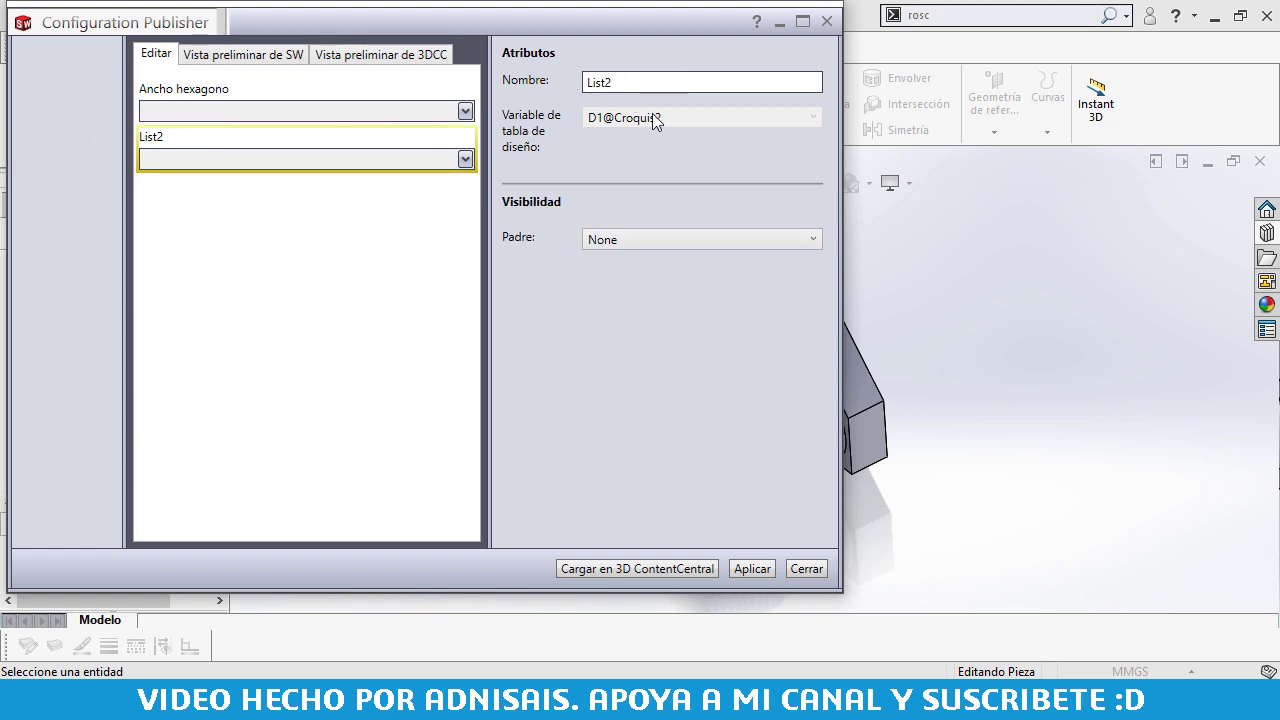
pyautogui.doubleClick(600, 82)
pyautogui.write('Diame')
pyautogui.write('tro')
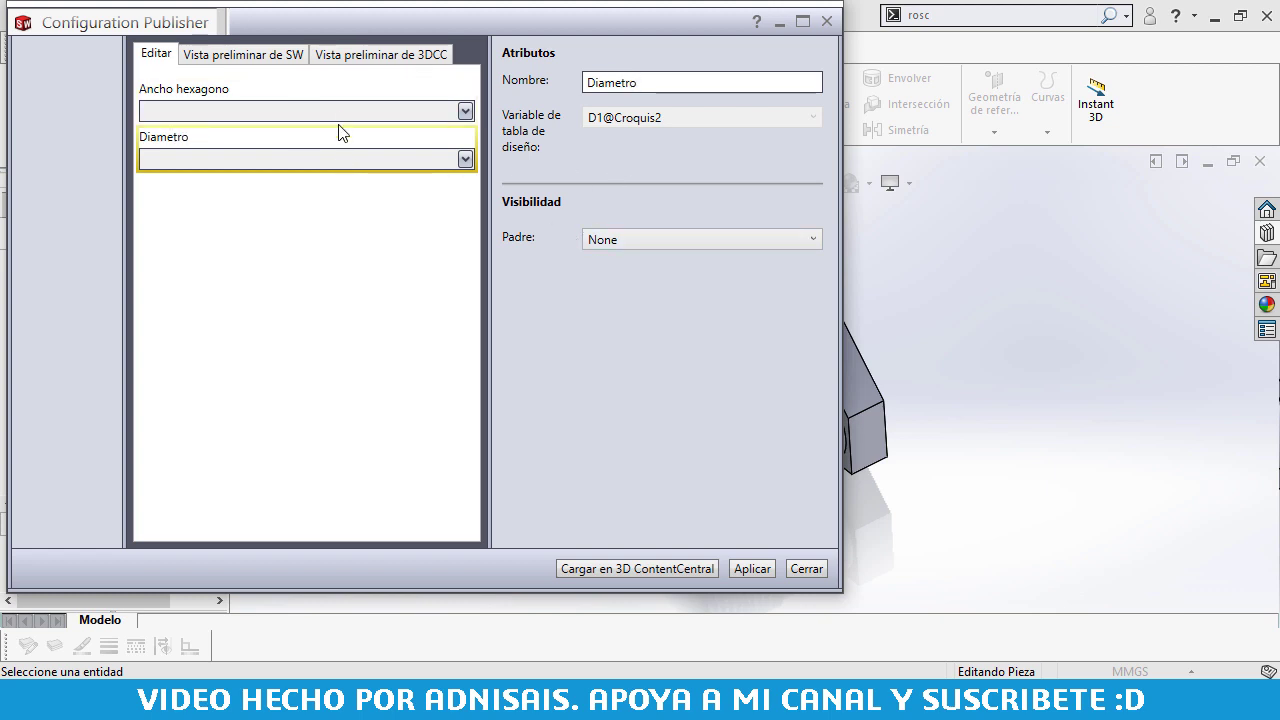
pyautogui.click(330, 96)
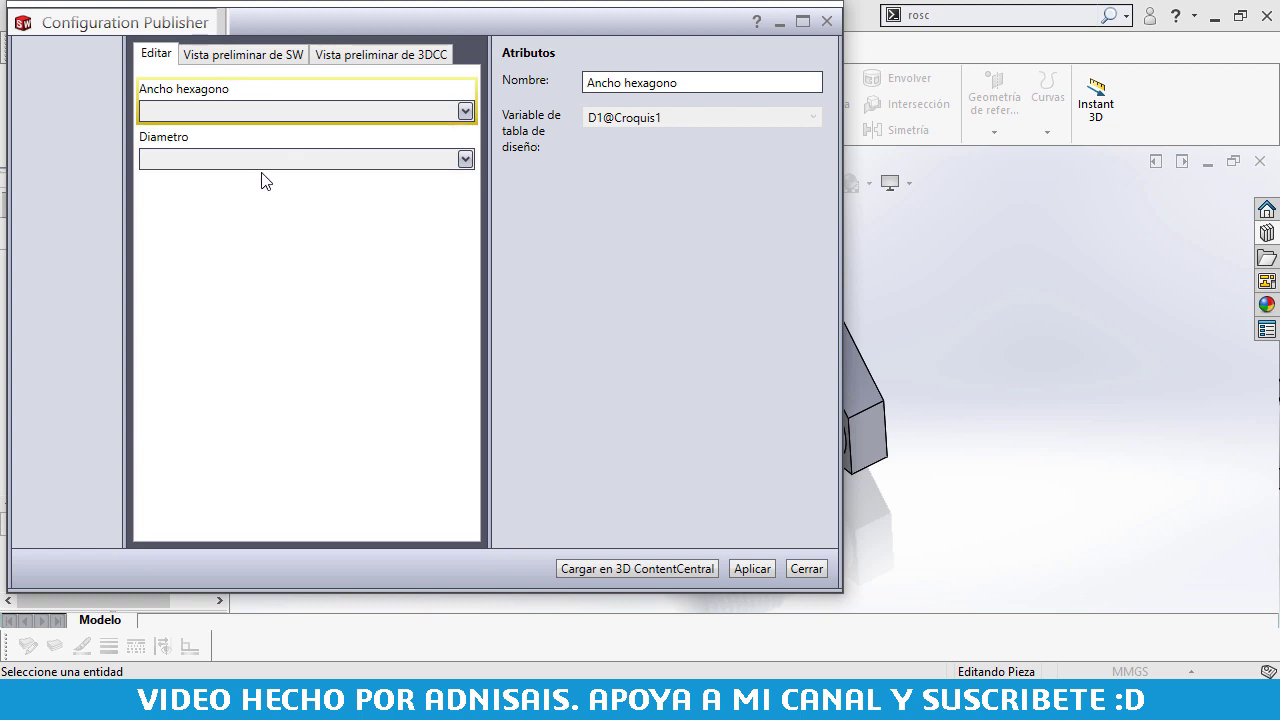
pyautogui.click(310, 162)
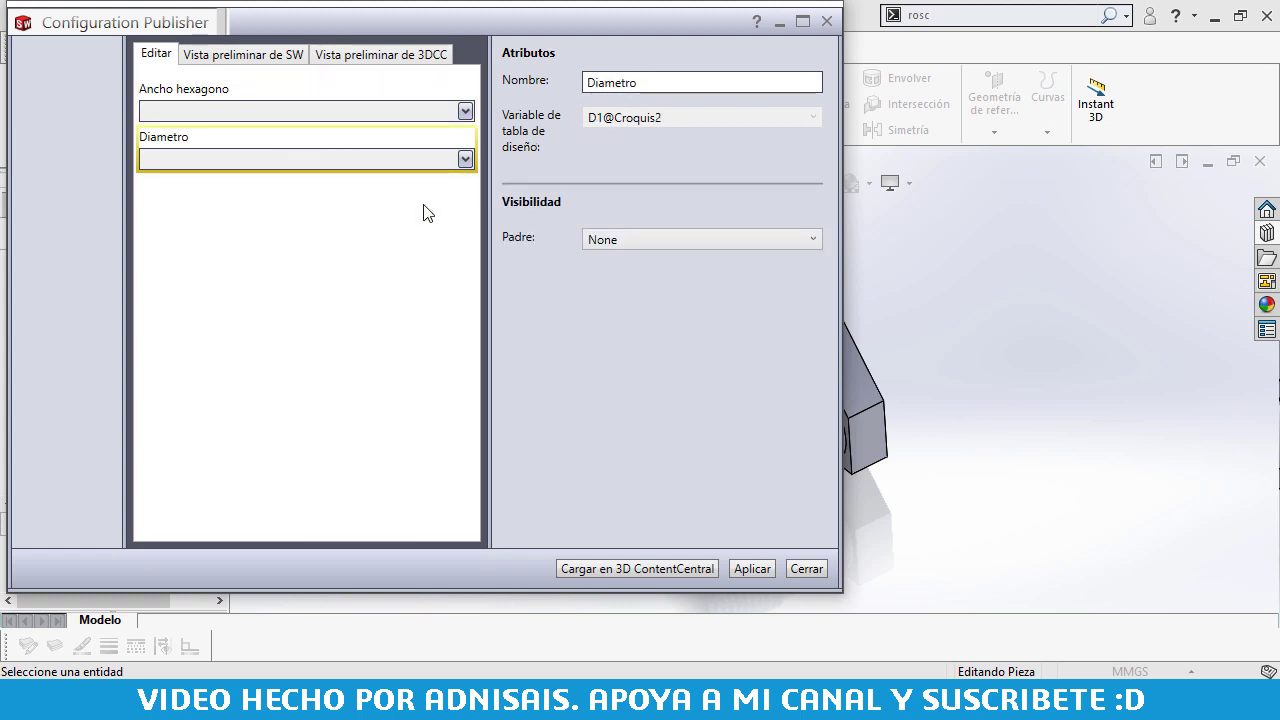
pyautogui.click(757, 568)
pyautogui.click(808, 569)
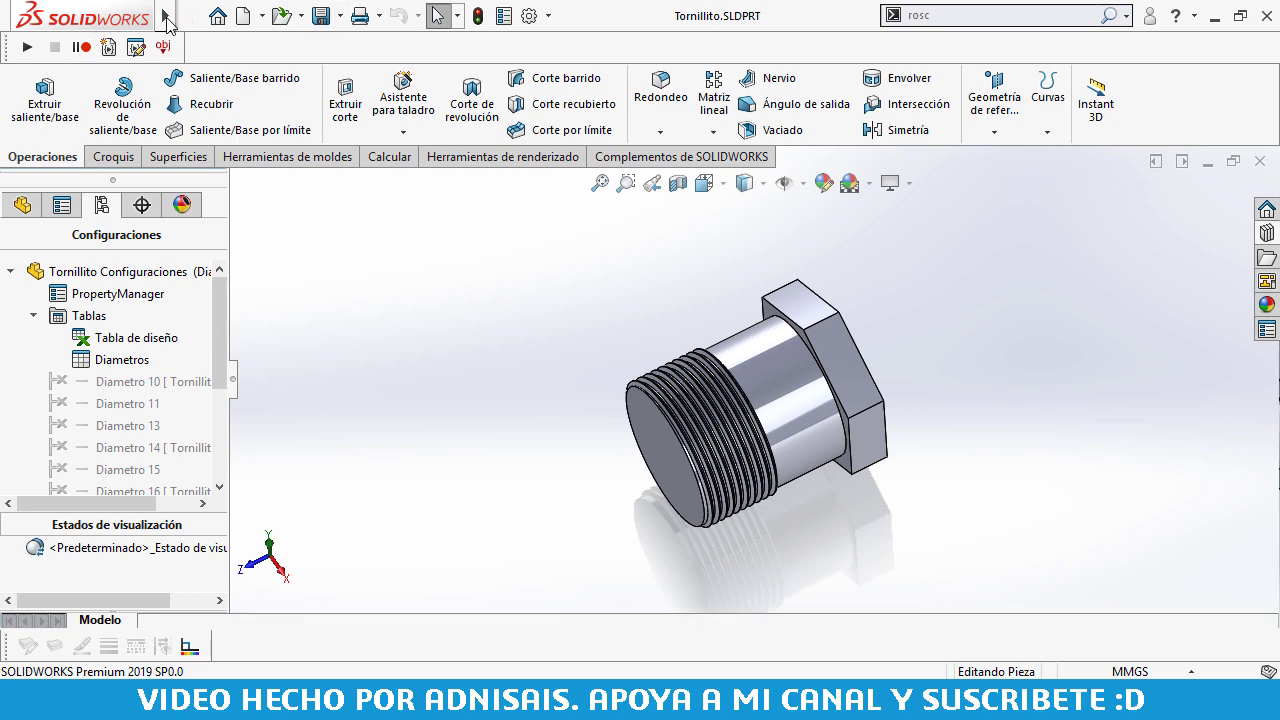
# - Create a new assembly from the part with the default template and place the Tornillito plug
pyautogui.click(201, 16)
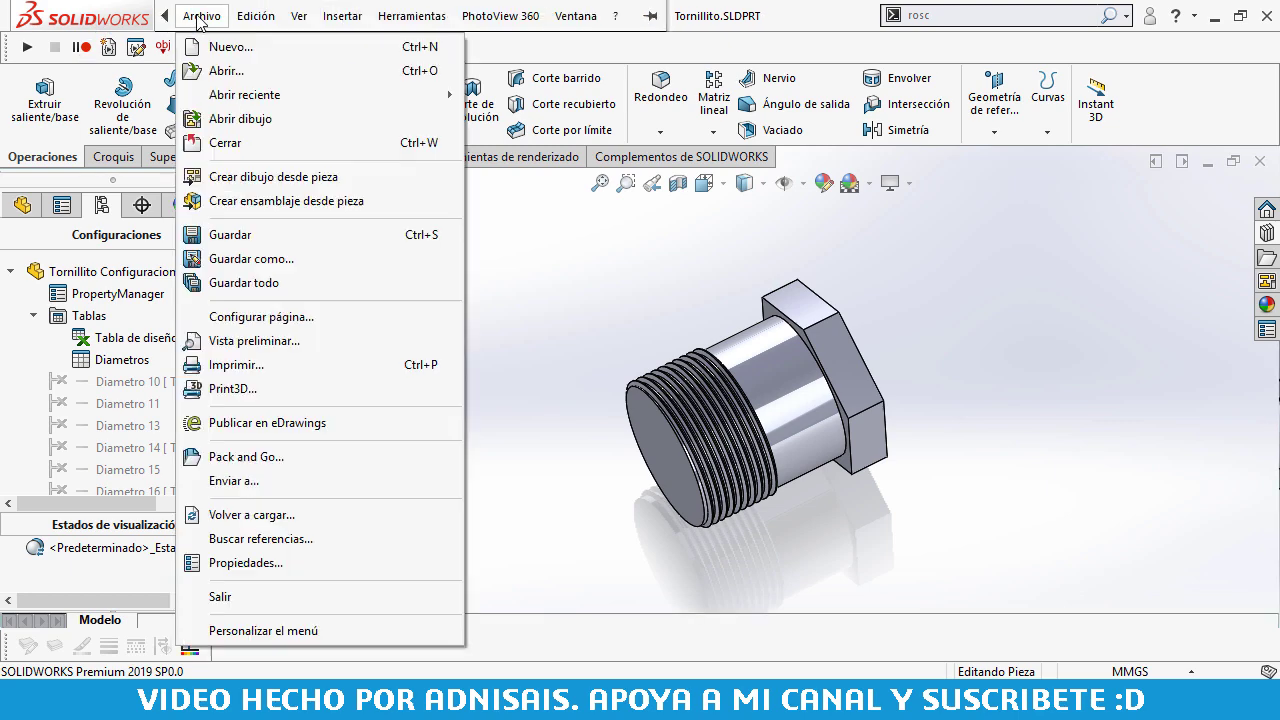
pyautogui.click(309, 204)
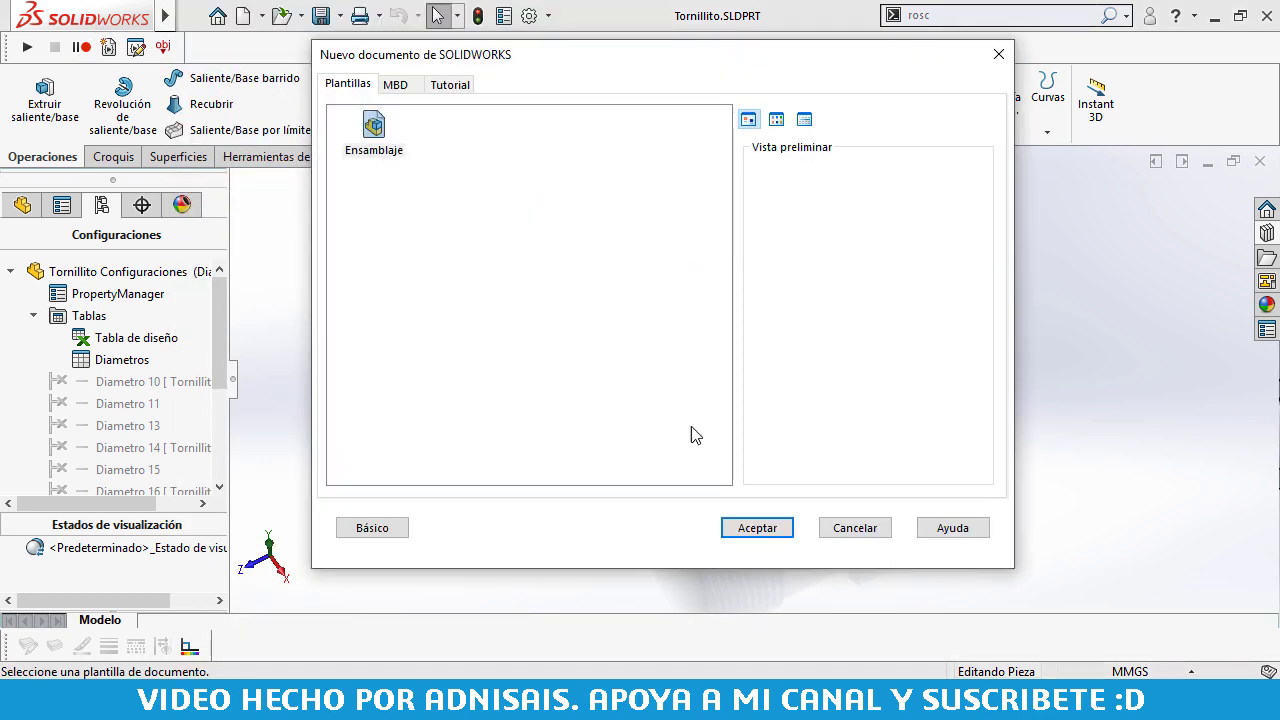
pyautogui.click(796, 530)
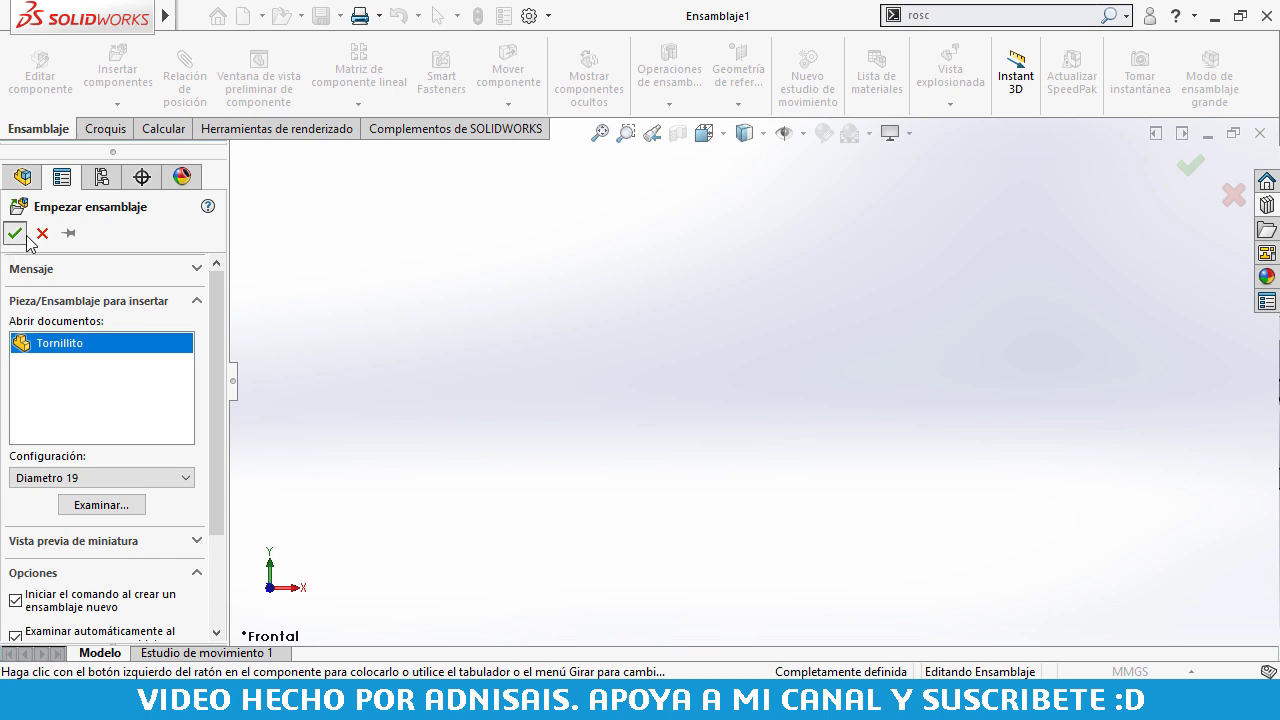
pyautogui.click(657, 300)
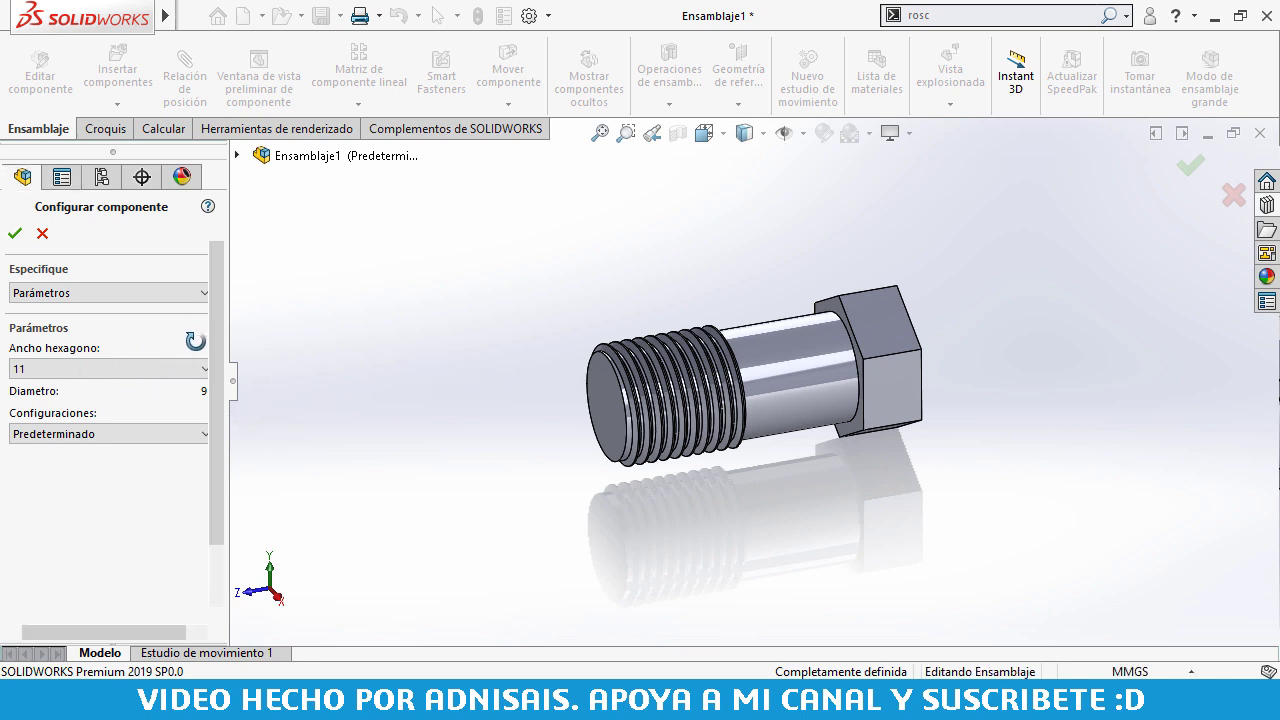
# - Insert a second Tornillito plug, Tornillito<2>, into Ensamblaje1
pyautogui.click(97, 90)
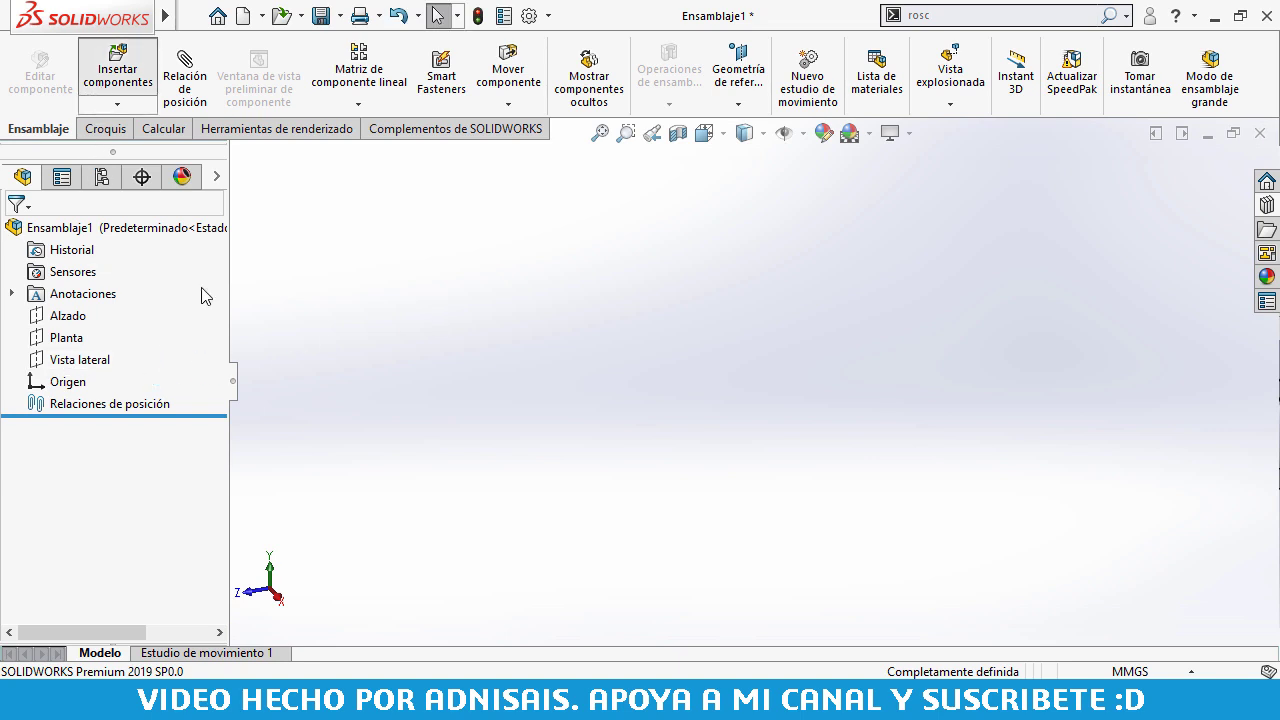
pyautogui.click(90, 346)
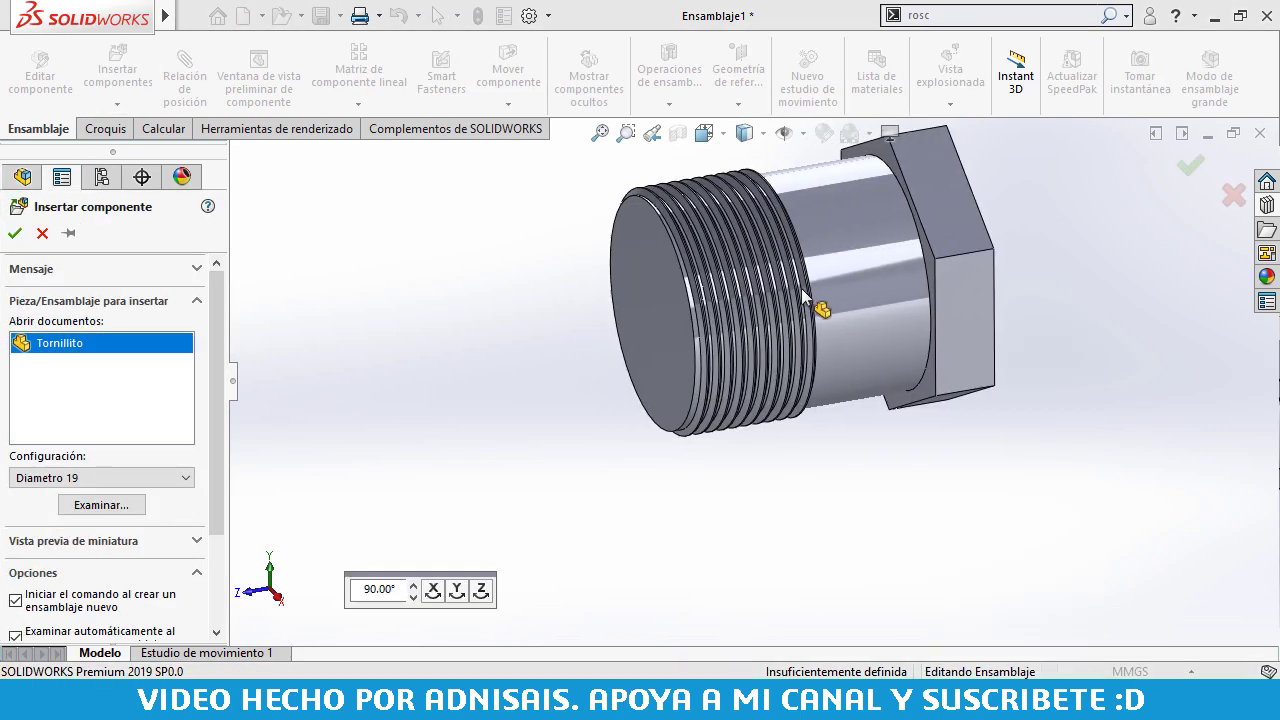
pyautogui.click(980, 288)
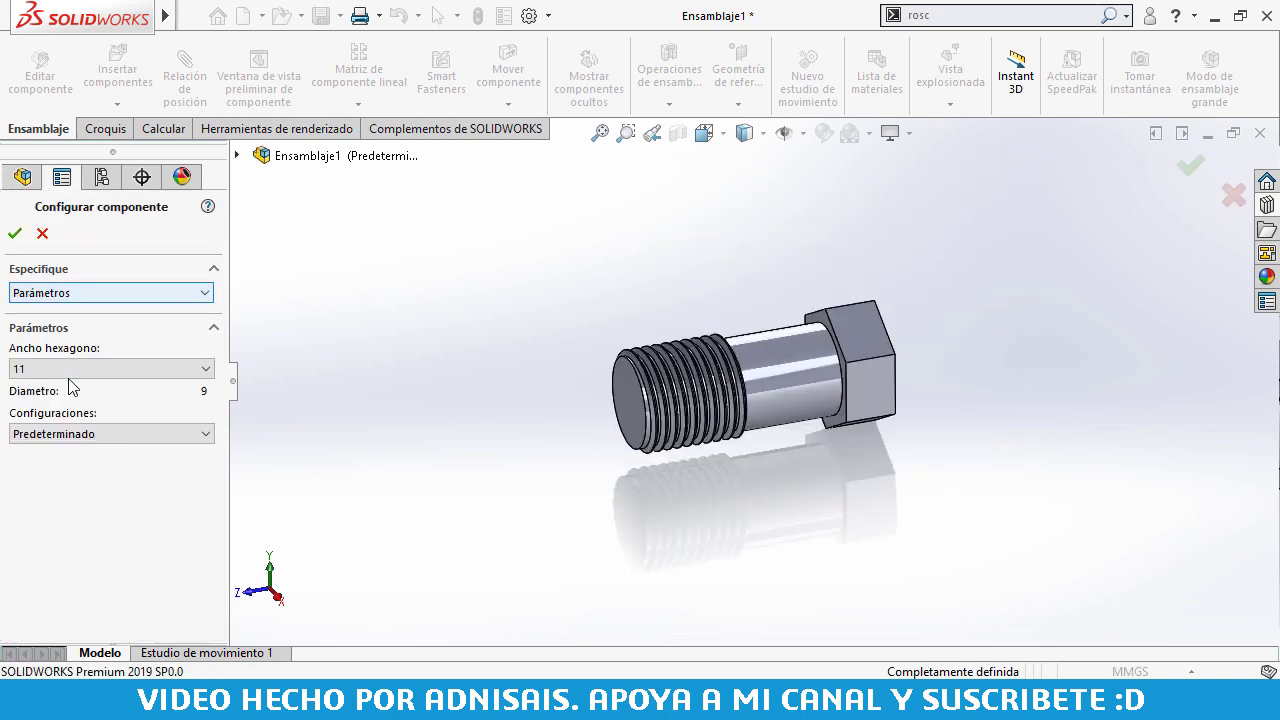
# - Try Ancho hexagono values 12, 18 and 15 on the inserted plug
pyautogui.click(97, 372)
pyautogui.click(72, 392)
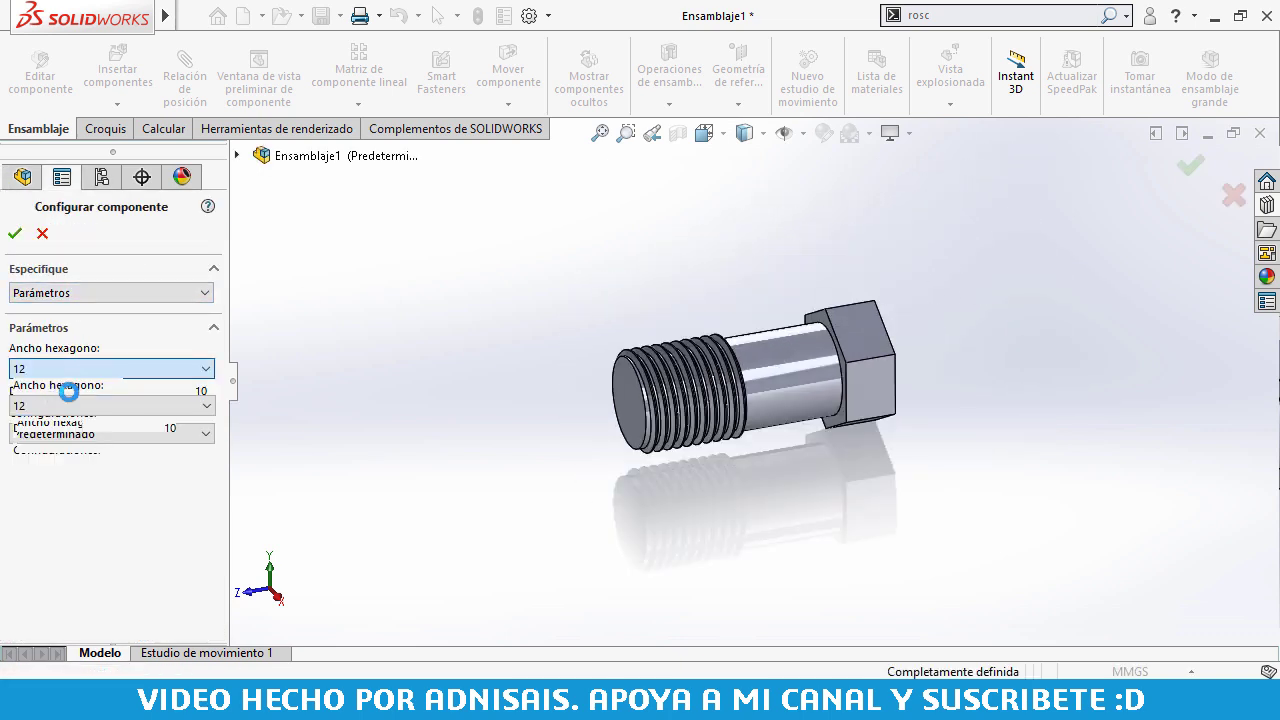
pyautogui.click(88, 370)
pyautogui.click(90, 450)
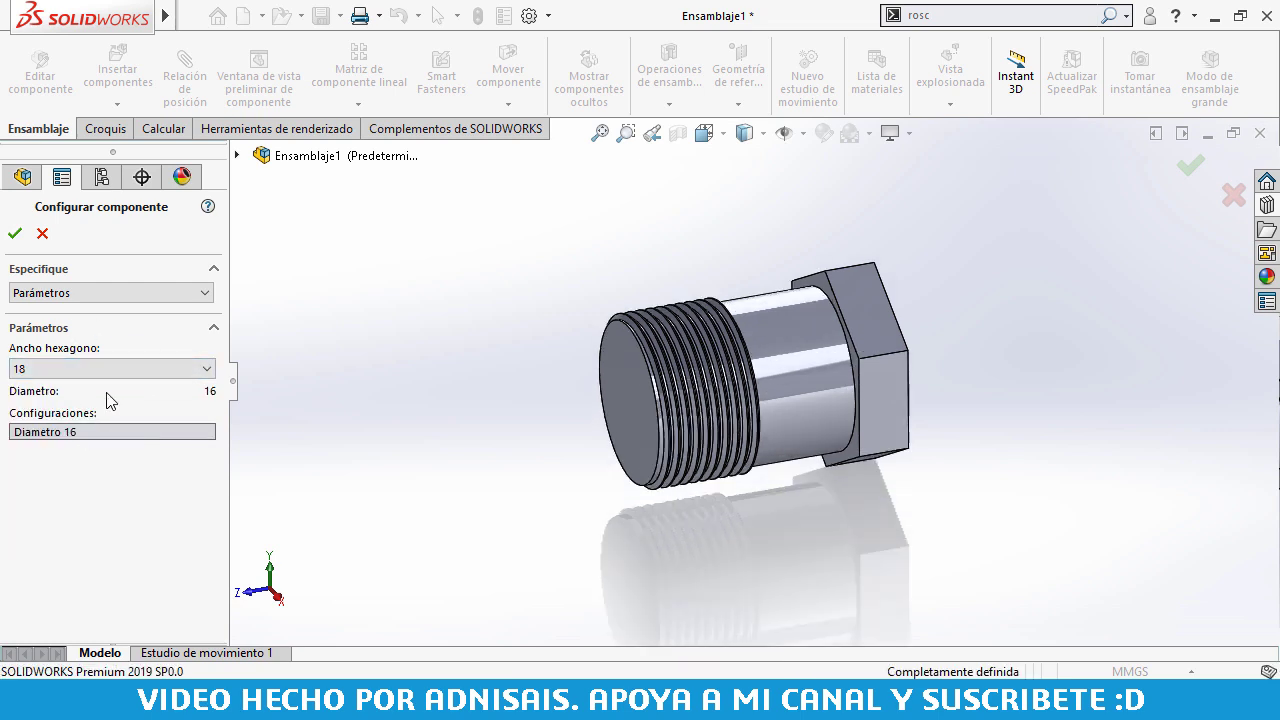
pyautogui.click(108, 370)
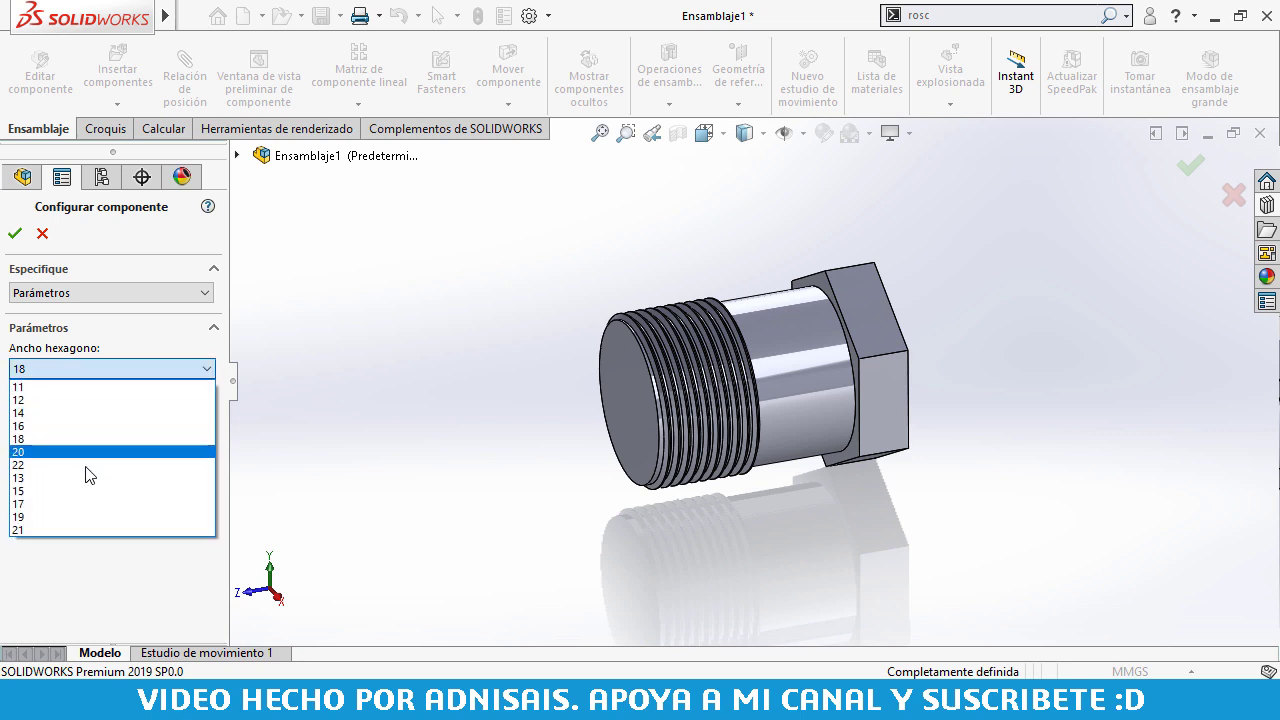
pyautogui.click(100, 474)
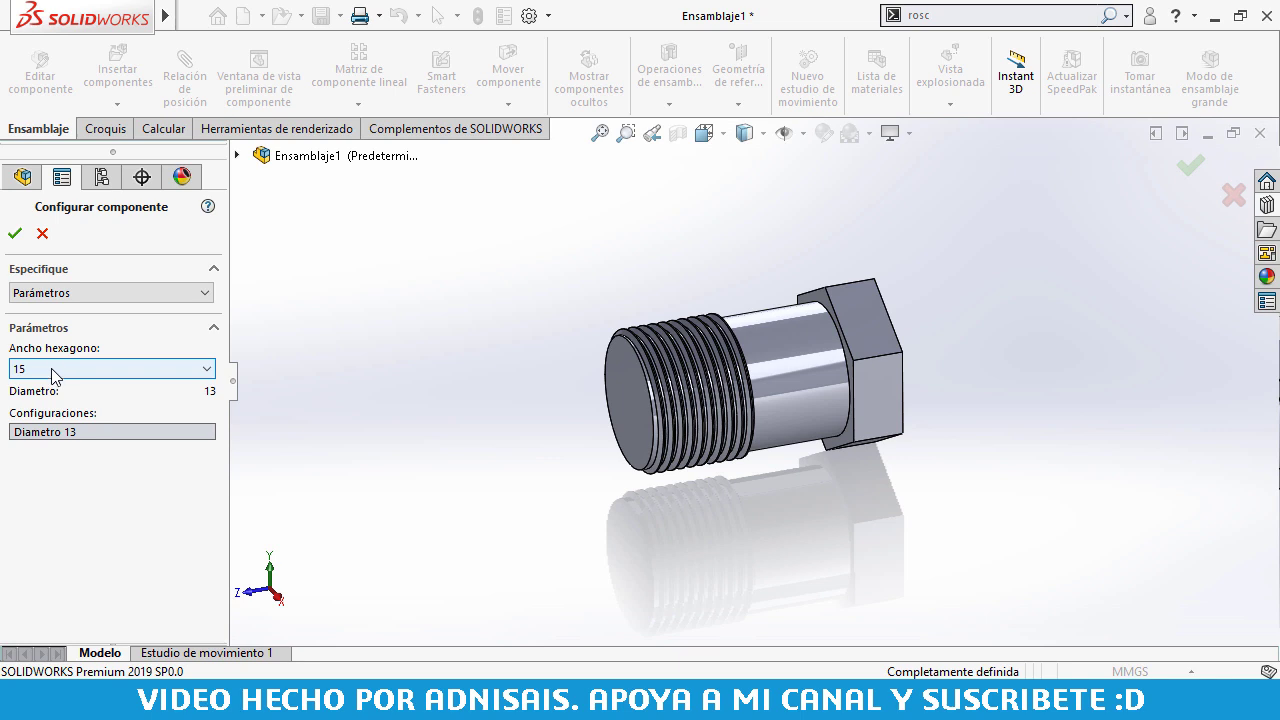
# - Set Ancho hexagono to 17, then close the test assembly
pyautogui.click(55, 369)
pyautogui.click(77, 513)
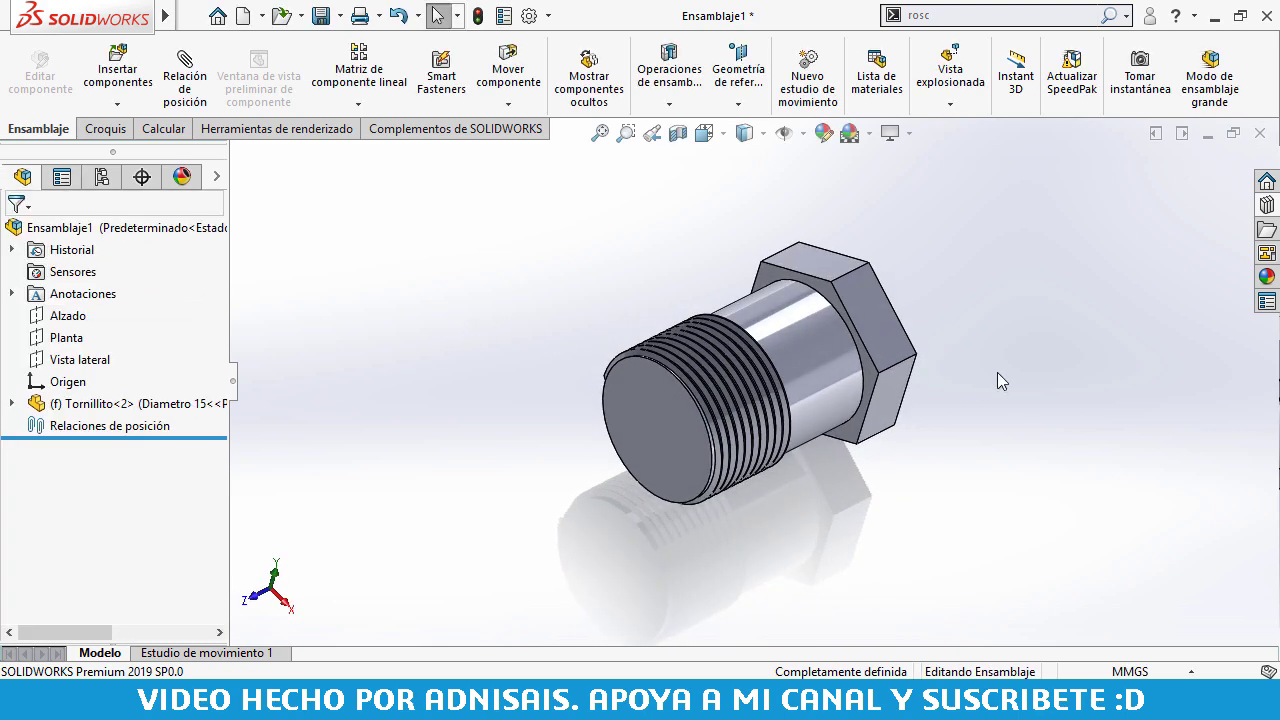
pyautogui.scroll(2, 1100, 350)
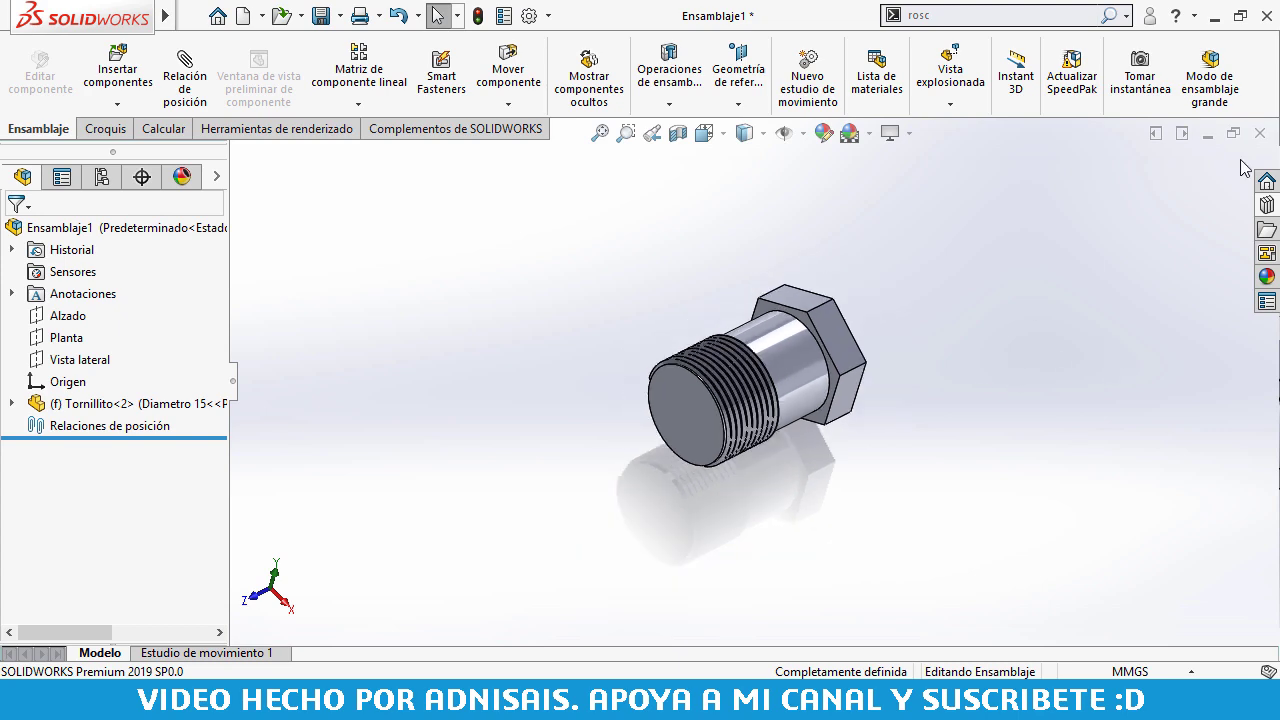
pyautogui.click(1260, 133)
# - Discard the assembly without saving and activate the Predeterminado configuration
pyautogui.click(600, 440)
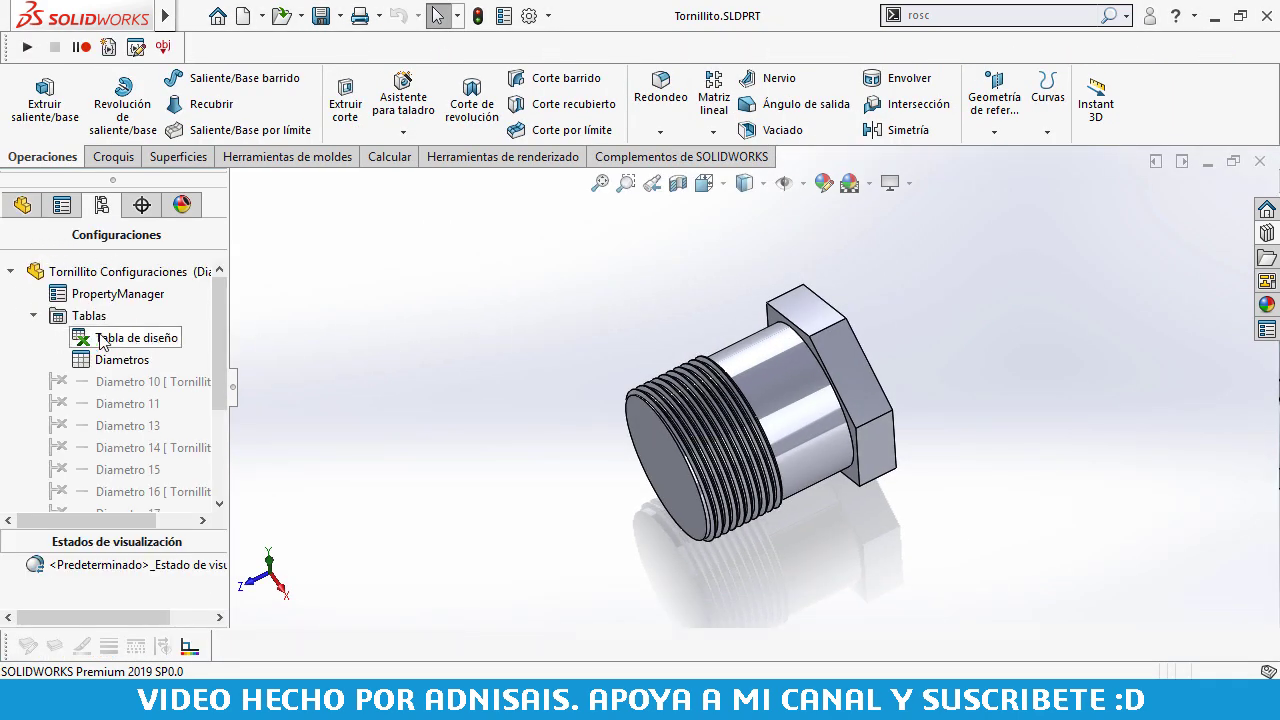
pyautogui.scroll(-3, 130, 400)
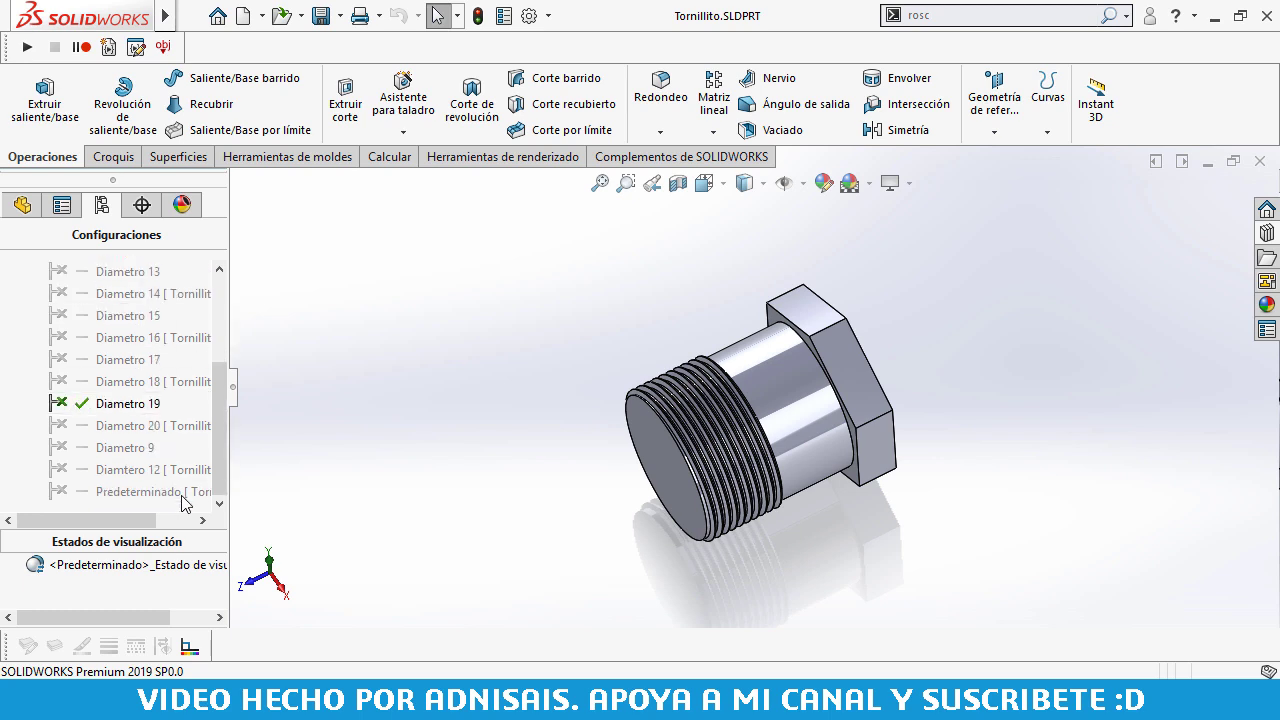
pyautogui.doubleClick(113, 492)
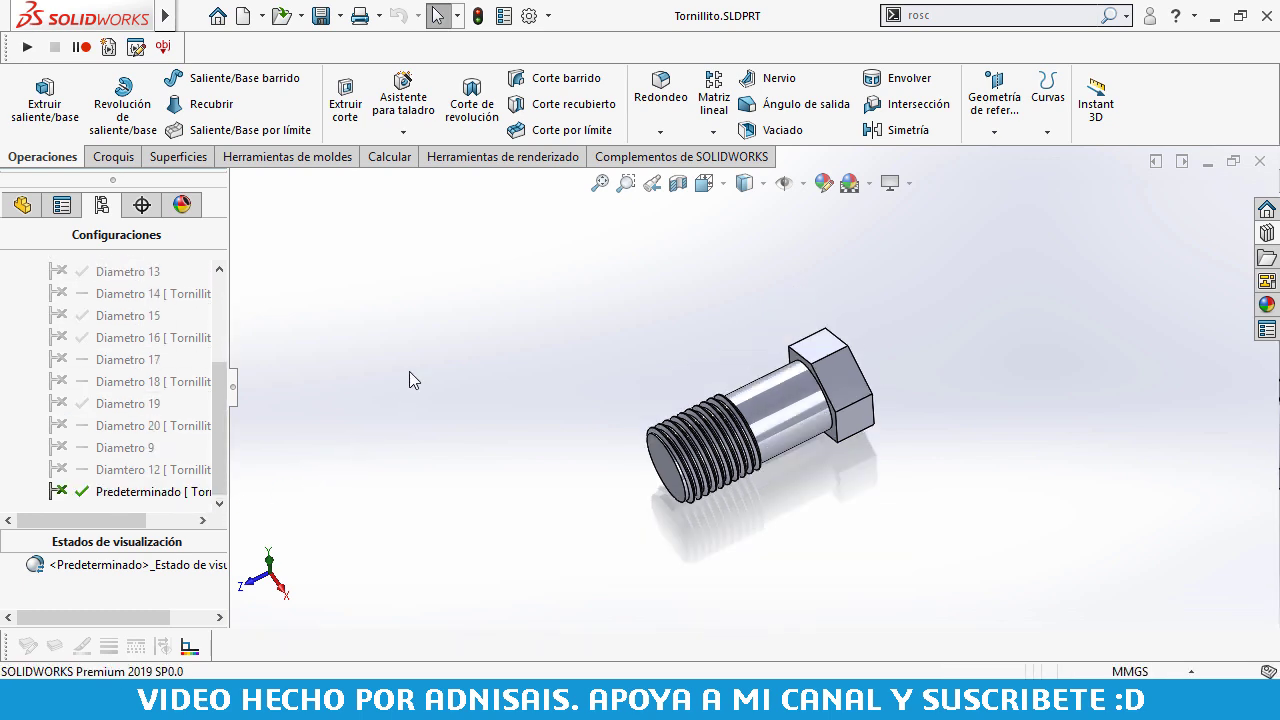
pyautogui.scroll(5, 97, 470)
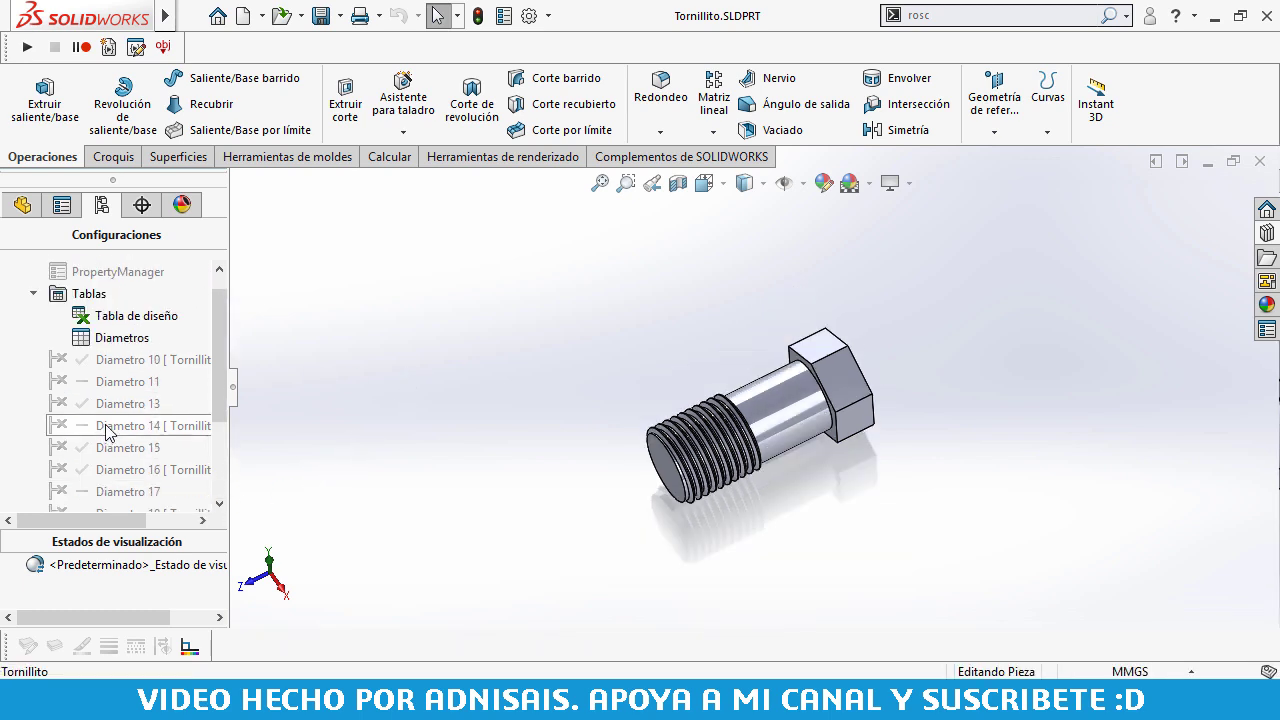
# - Delete the design table and the Diametros table from the part
pyautogui.rightClick(112, 316)
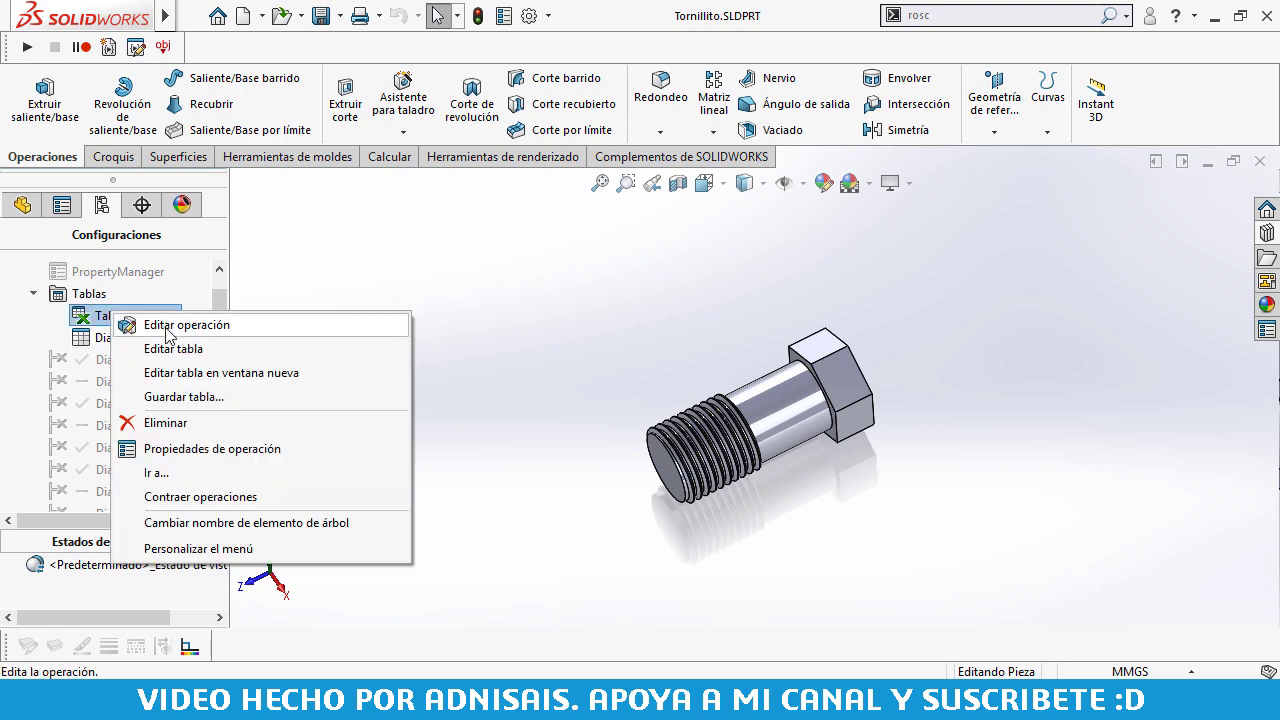
pyautogui.click(198, 423)
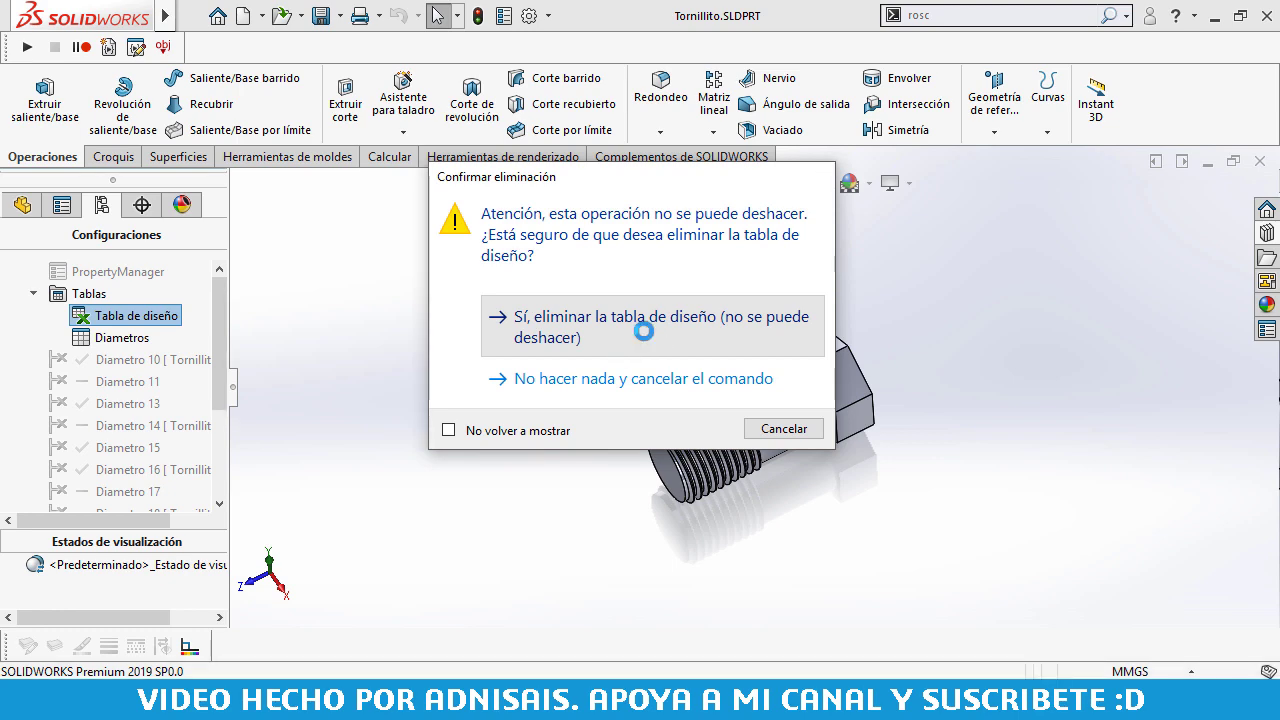
pyautogui.click(650, 330)
pyautogui.rightClick(128, 326)
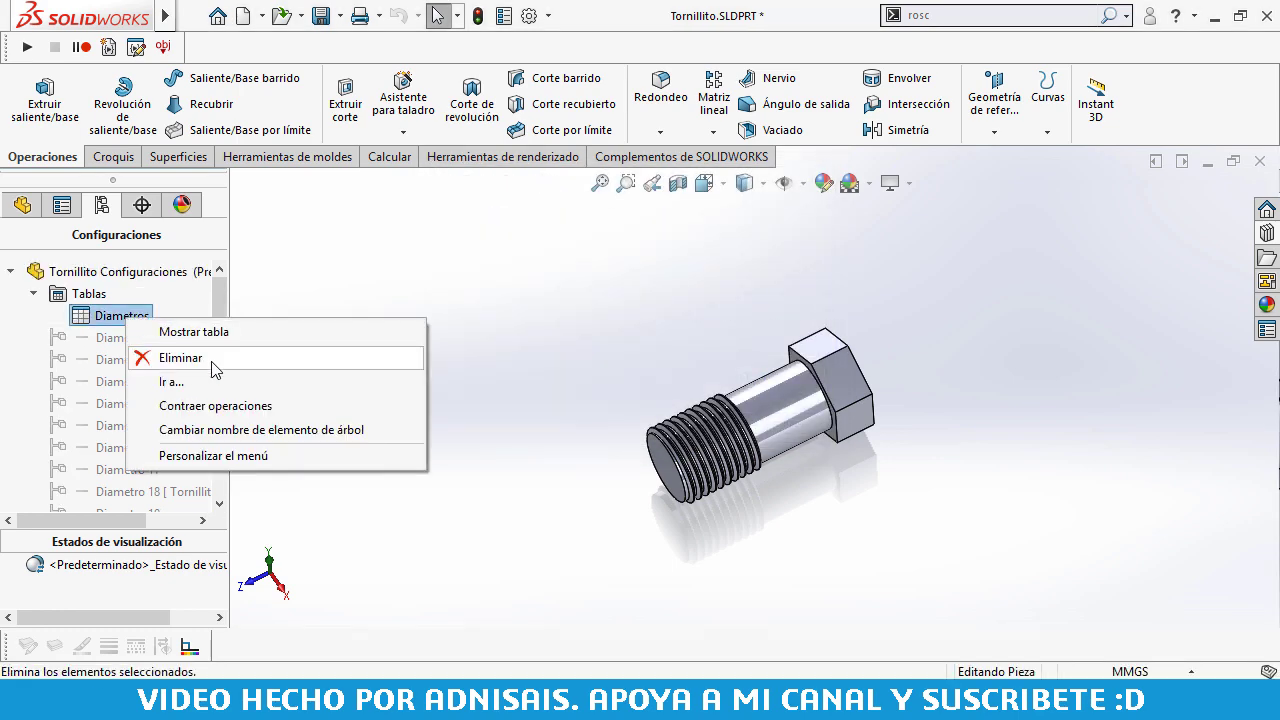
pyautogui.click(175, 357)
pyautogui.click(764, 147)
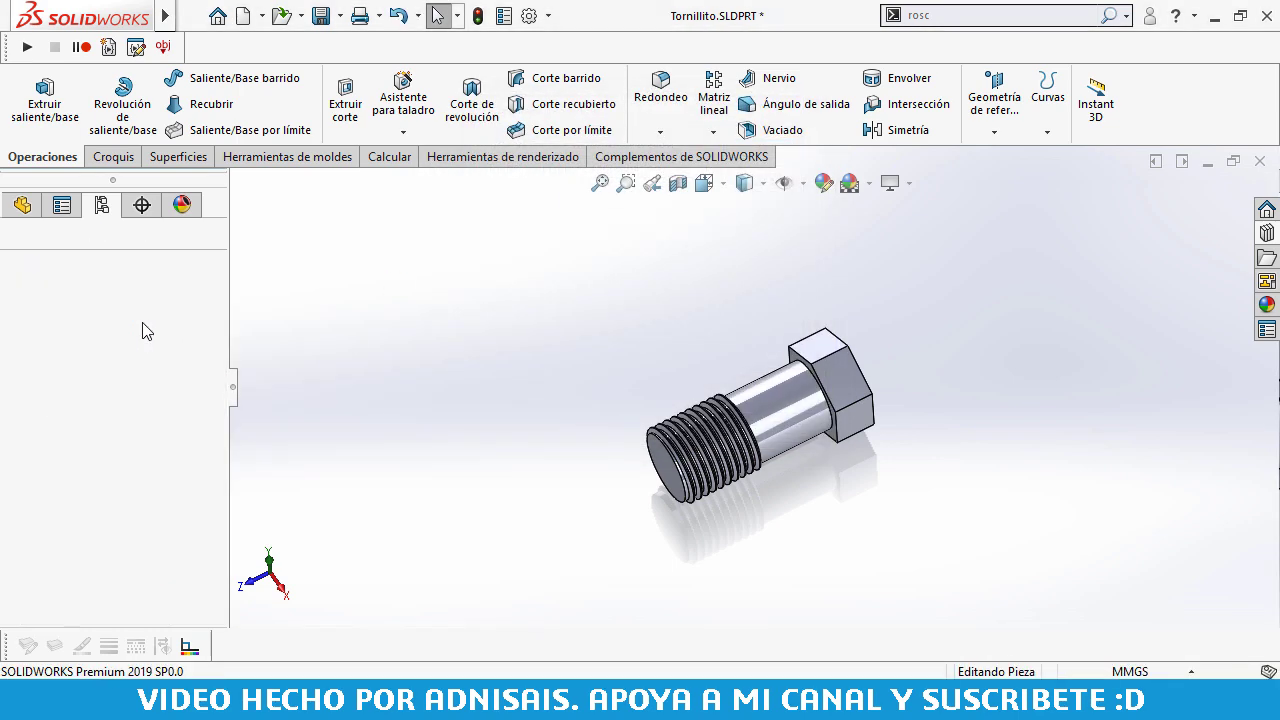
# - Delete the leftover Diametro configurations and return to the FeatureManager tree
pyautogui.scroll(-3, 125, 374)
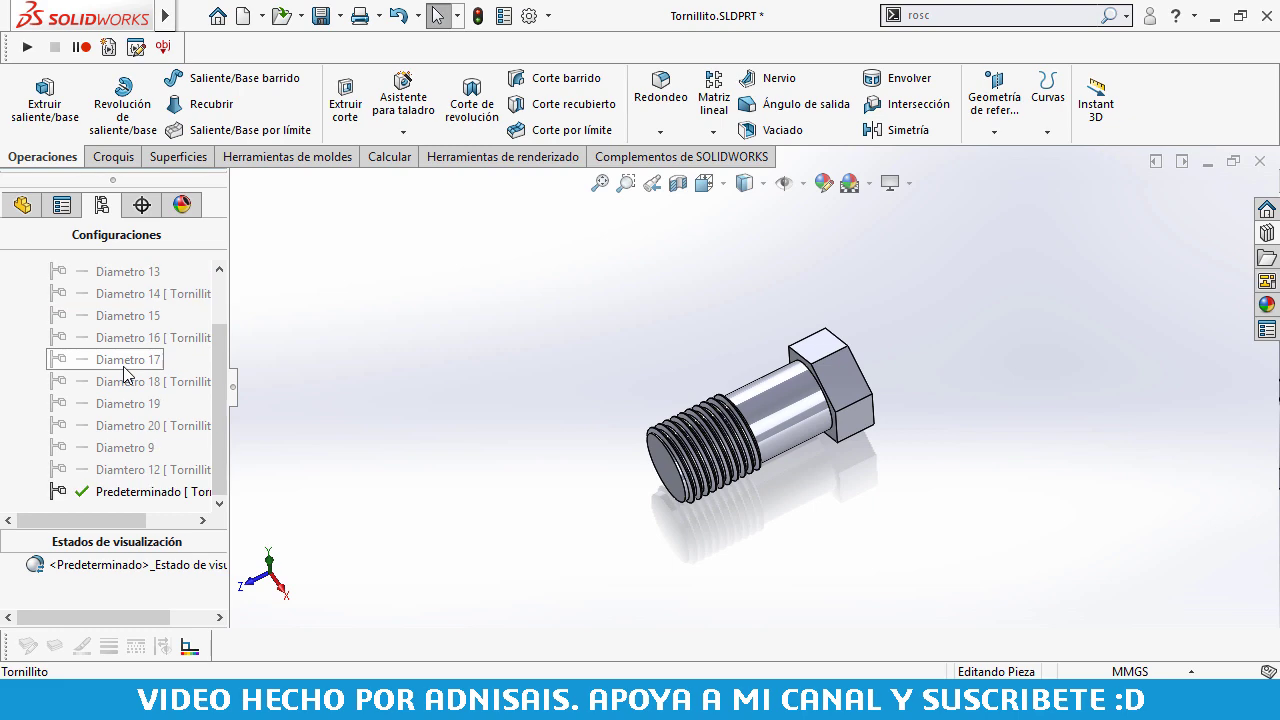
pyautogui.keyDown('shift'); pyautogui.click(136, 470); pyautogui.keyUp('shift')
pyautogui.rightClick(136, 470)
pyautogui.click(185, 256)
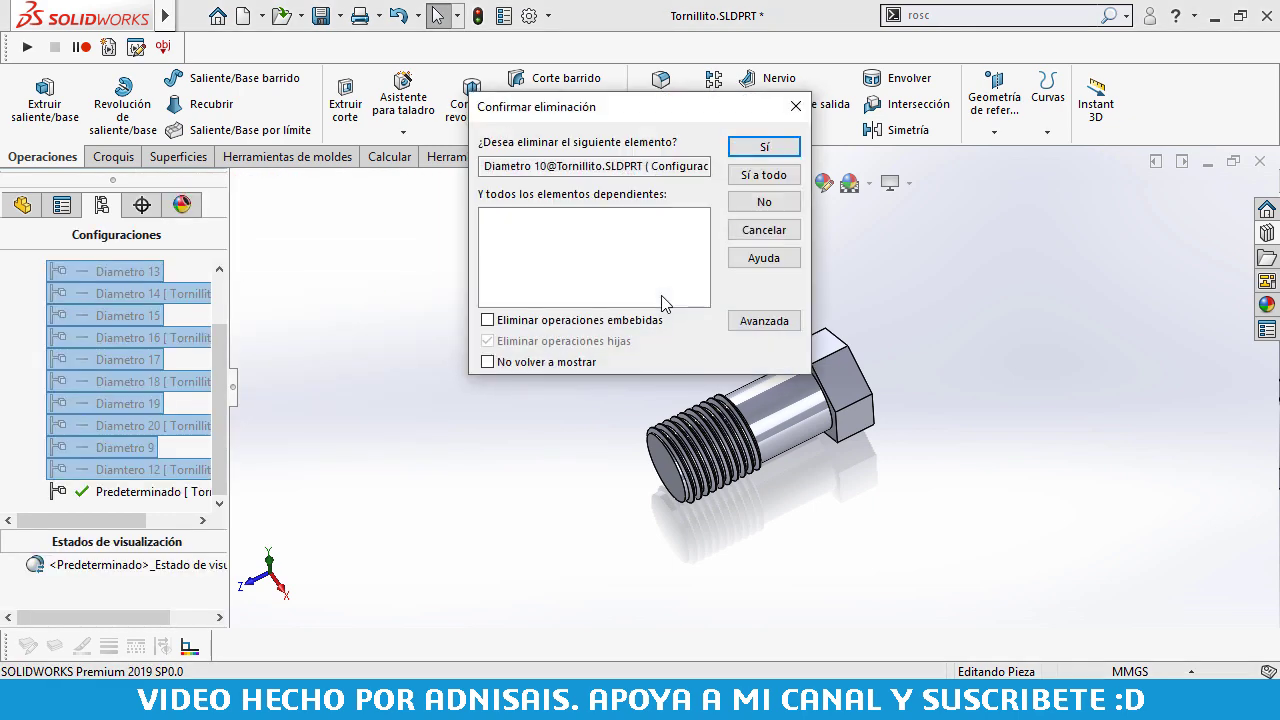
pyautogui.click(765, 175)
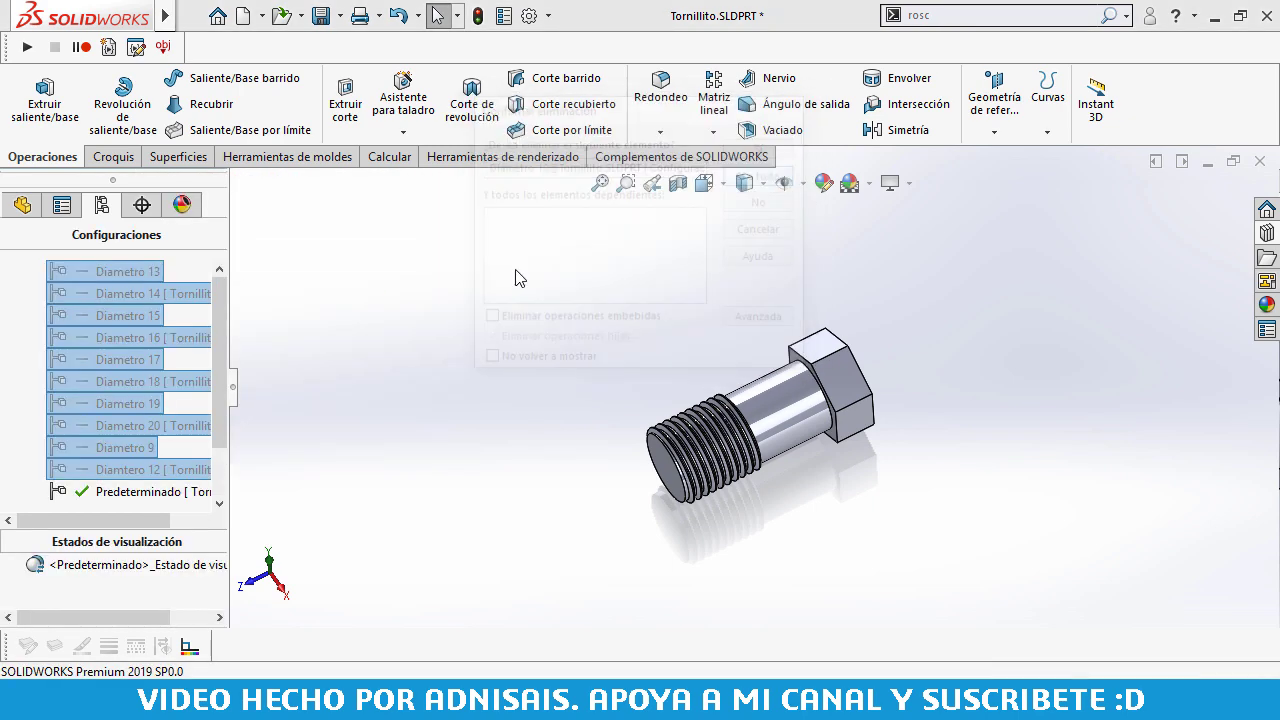
pyautogui.click(22, 204)
pyautogui.moveTo(625, 356); pyautogui.dragTo(660, 362, button='middle')
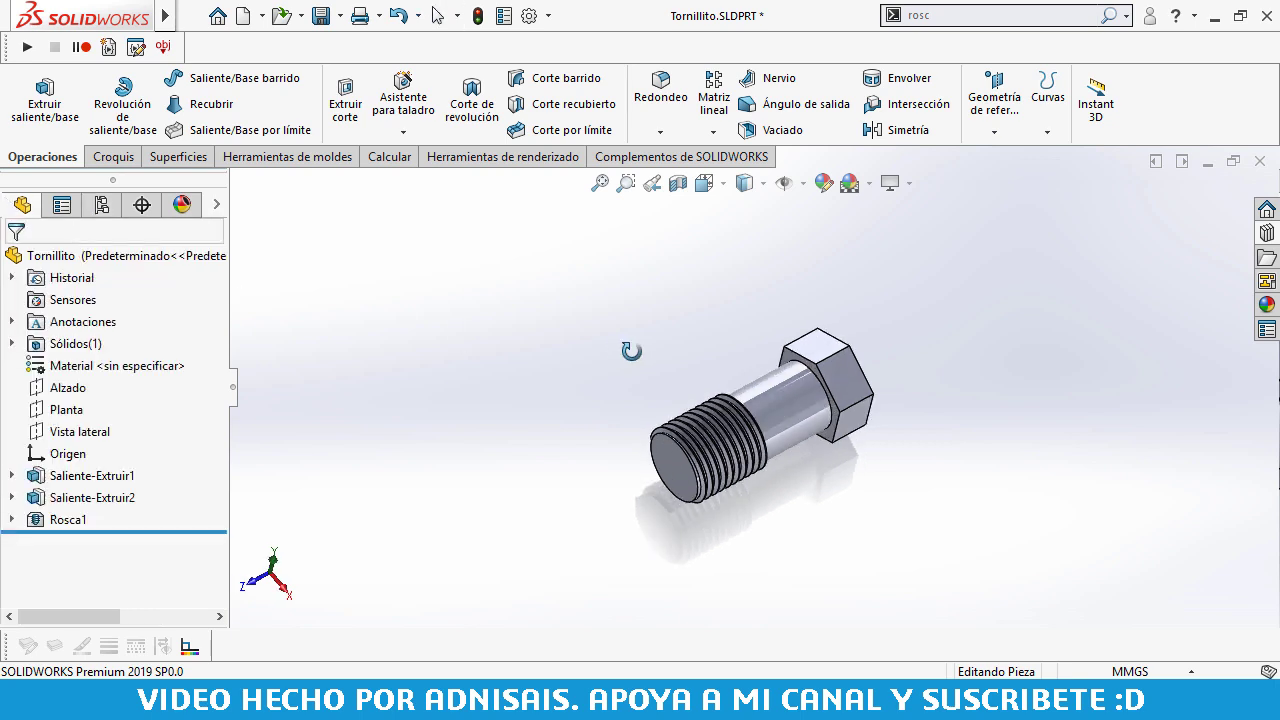
pyautogui.moveTo(967, 341); pyautogui.dragTo(902, 414, button='middle')
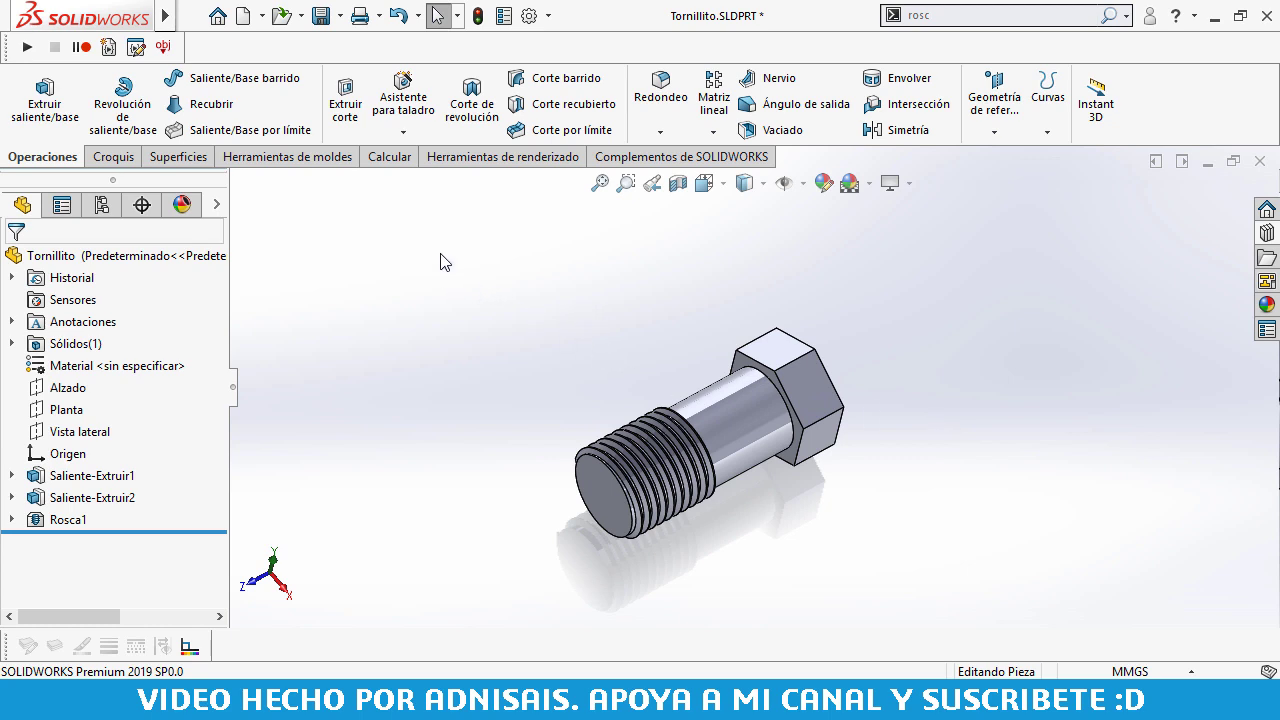
# - Save the part to the Desktop as Tornillito driveworks.SLDPRT
pyautogui.click(205, 15)
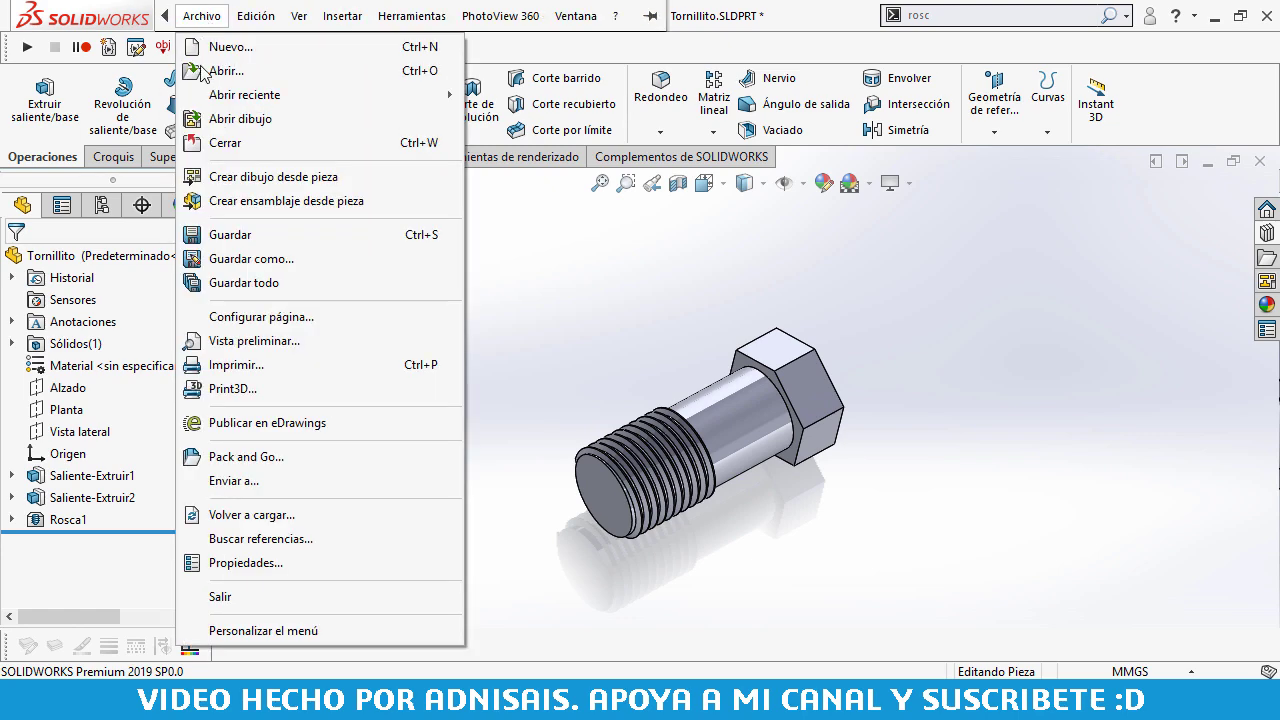
pyautogui.click(276, 262)
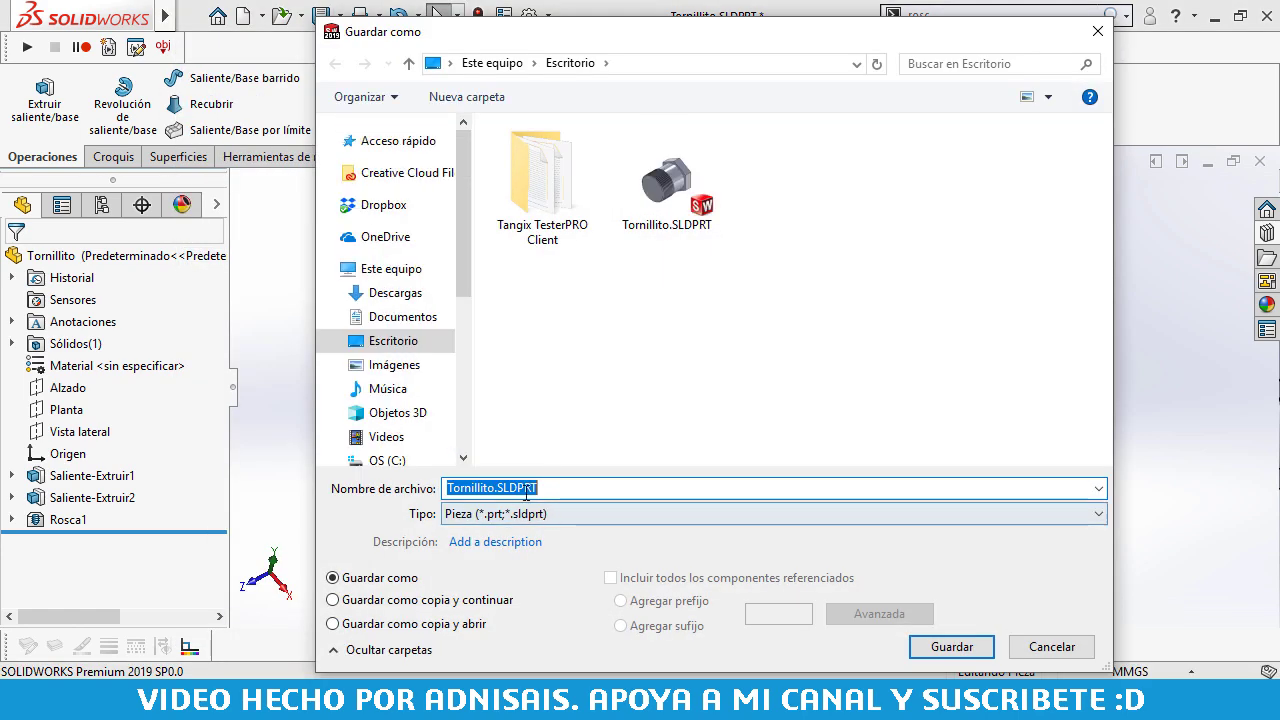
pyautogui.click(497, 487)
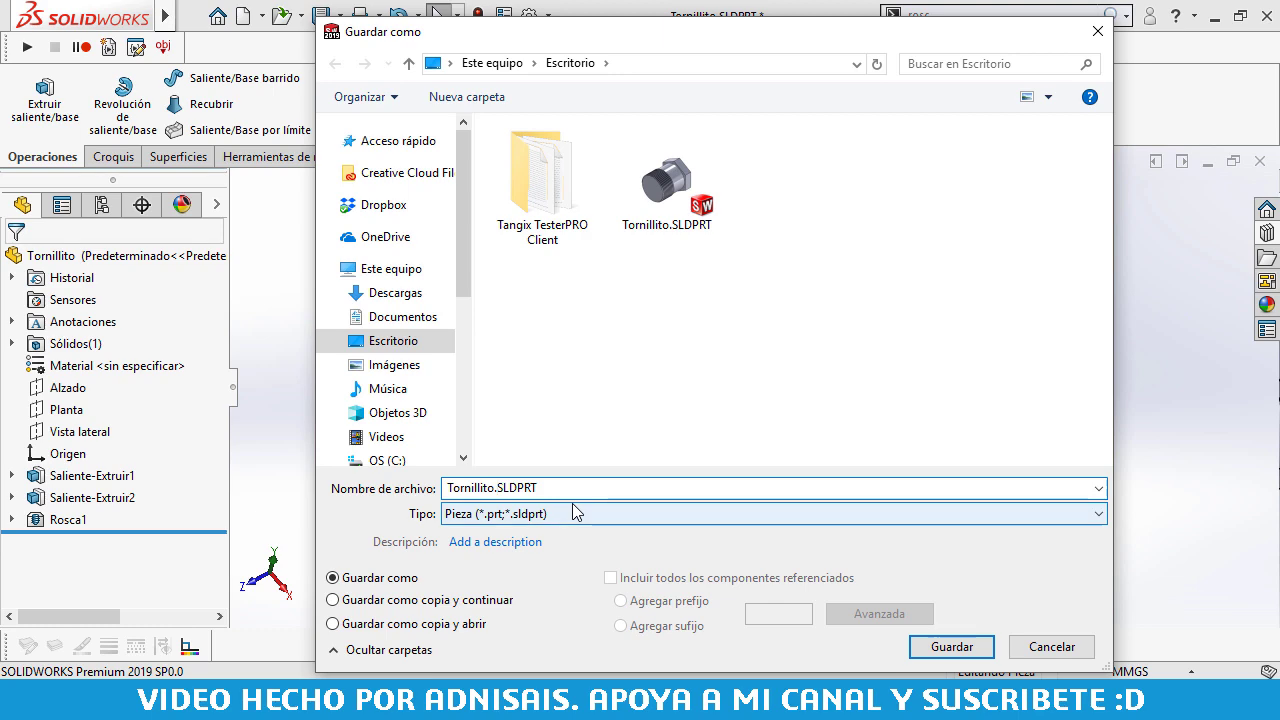
pyautogui.write('drive')
pyautogui.write('works')
pyautogui.click(952, 646)
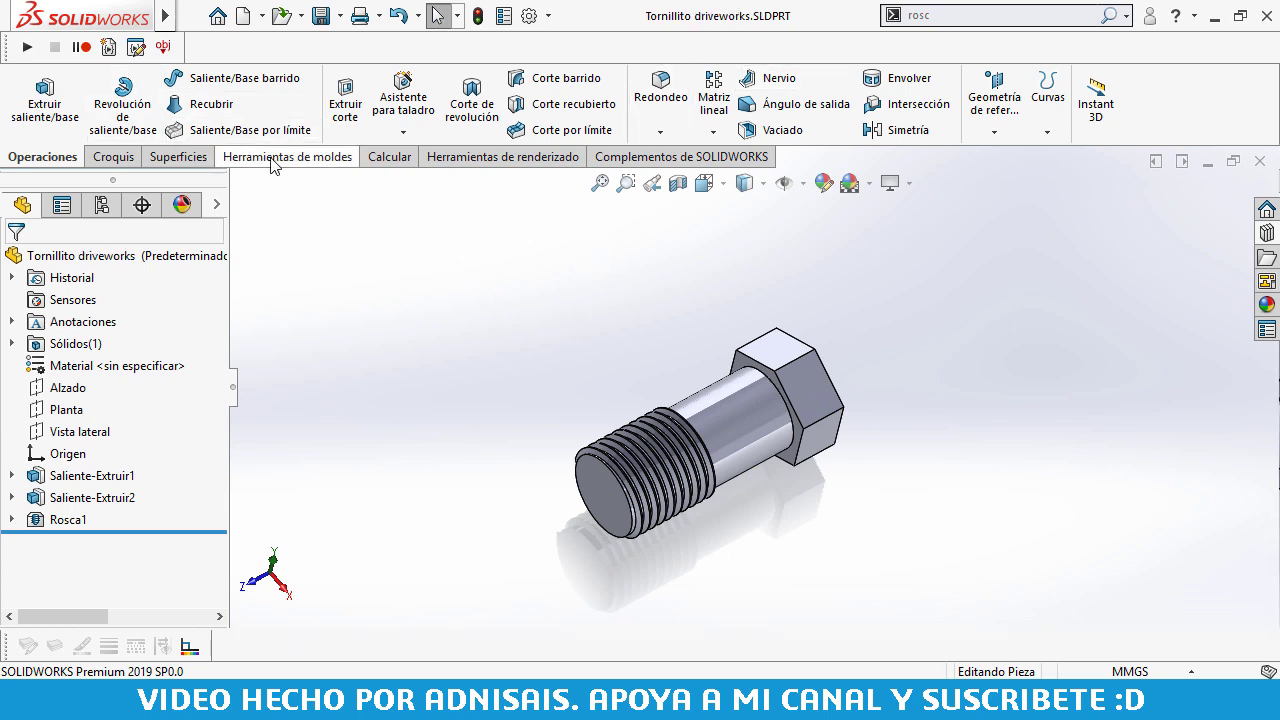
# - Launch the DriveWorksXpress assistant from the Calcular tab and widen its pane
pyautogui.click(388, 158)
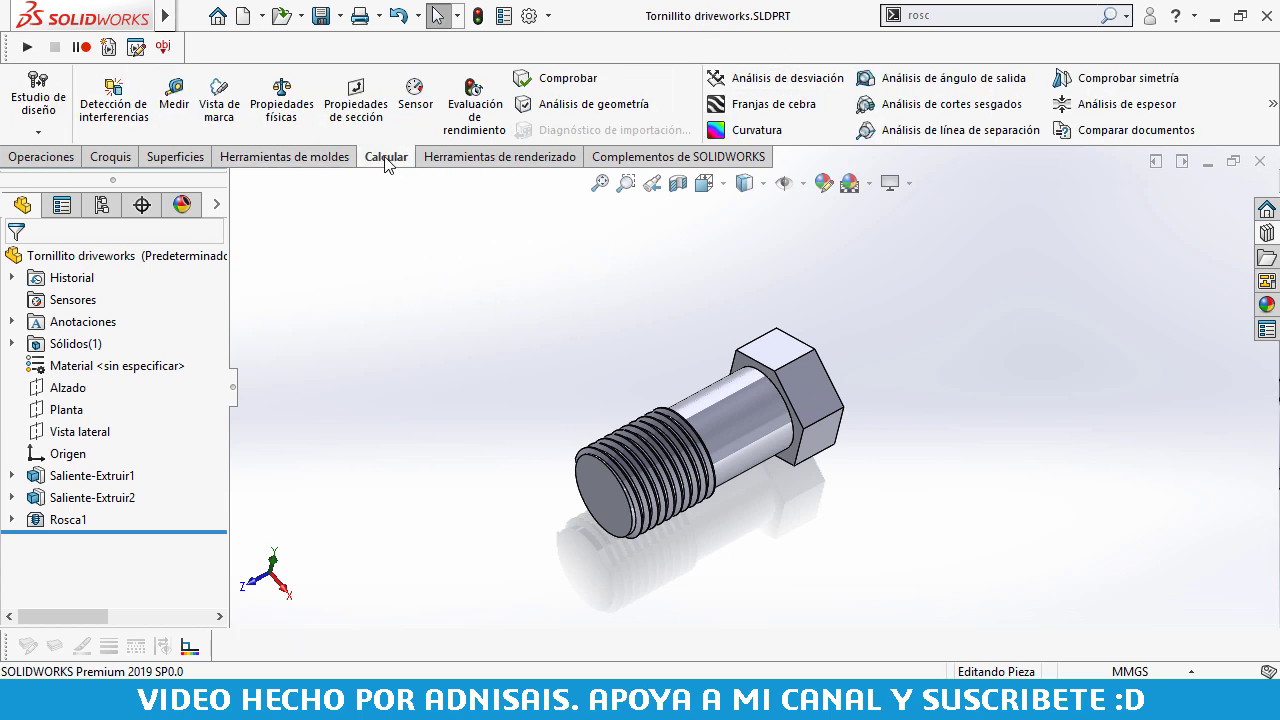
pyautogui.click(1272, 103)
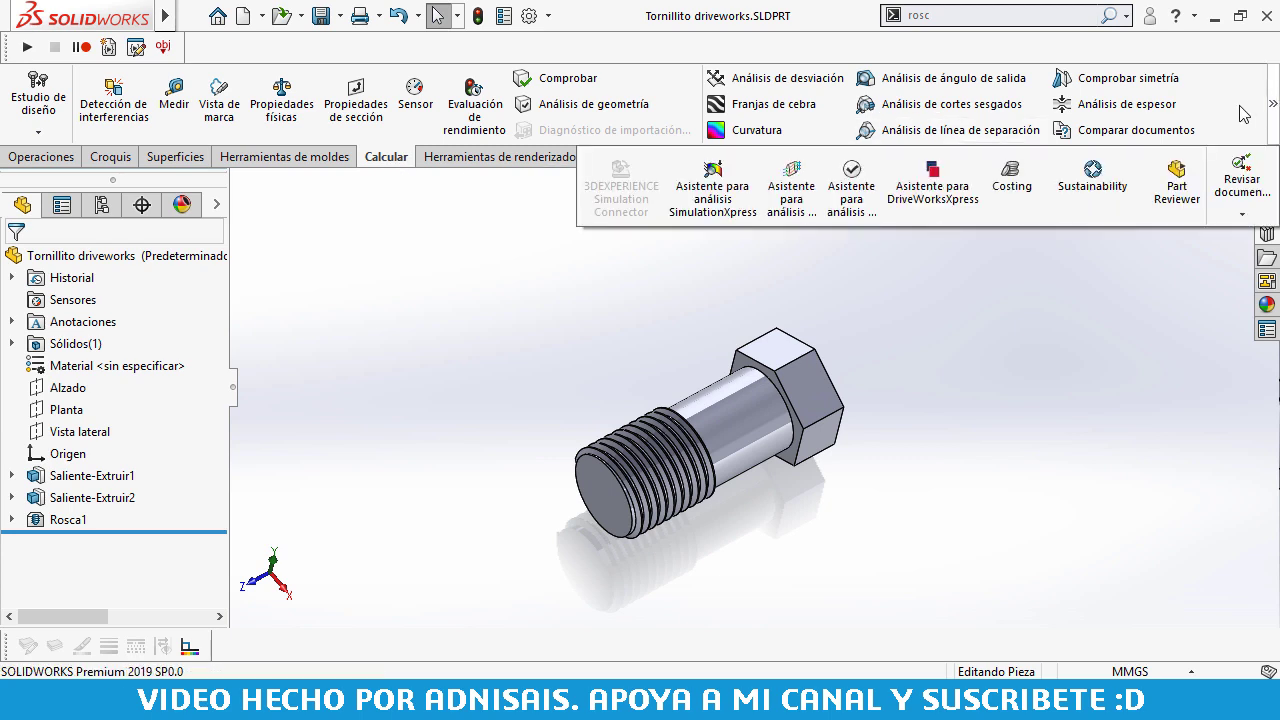
pyautogui.click(924, 200)
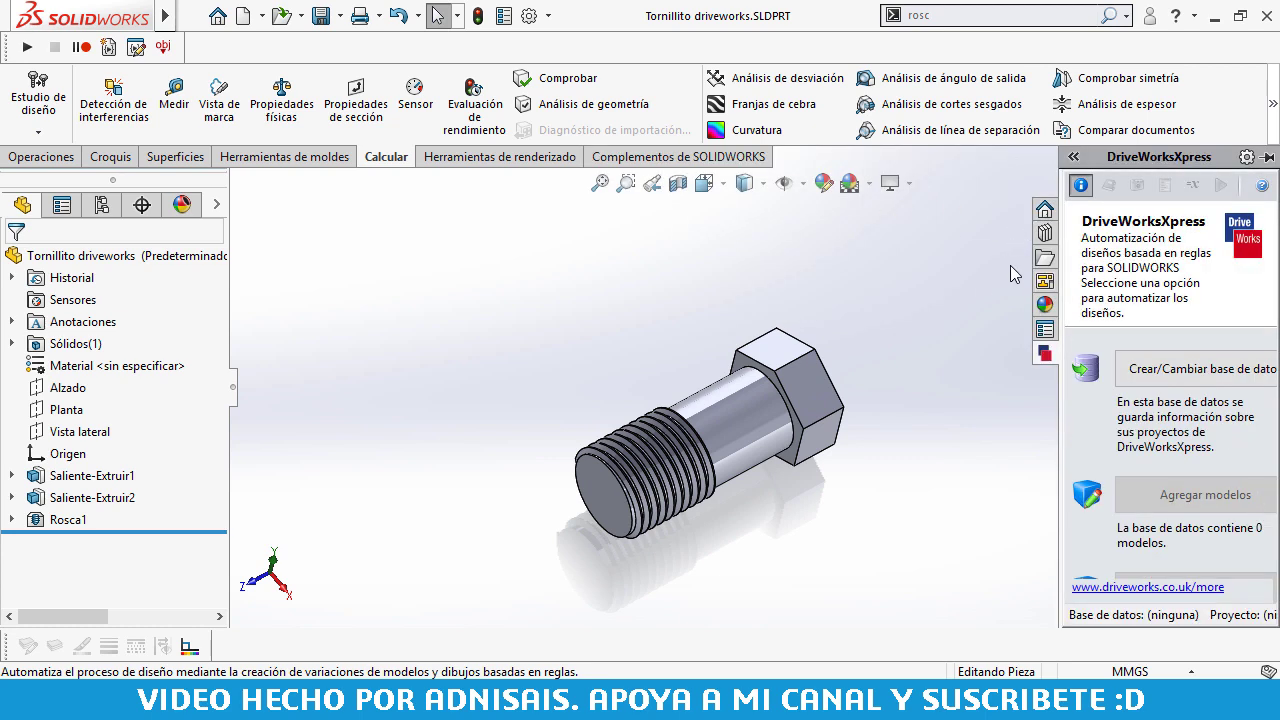
pyautogui.moveTo(1059, 399); pyautogui.dragTo(934, 408)
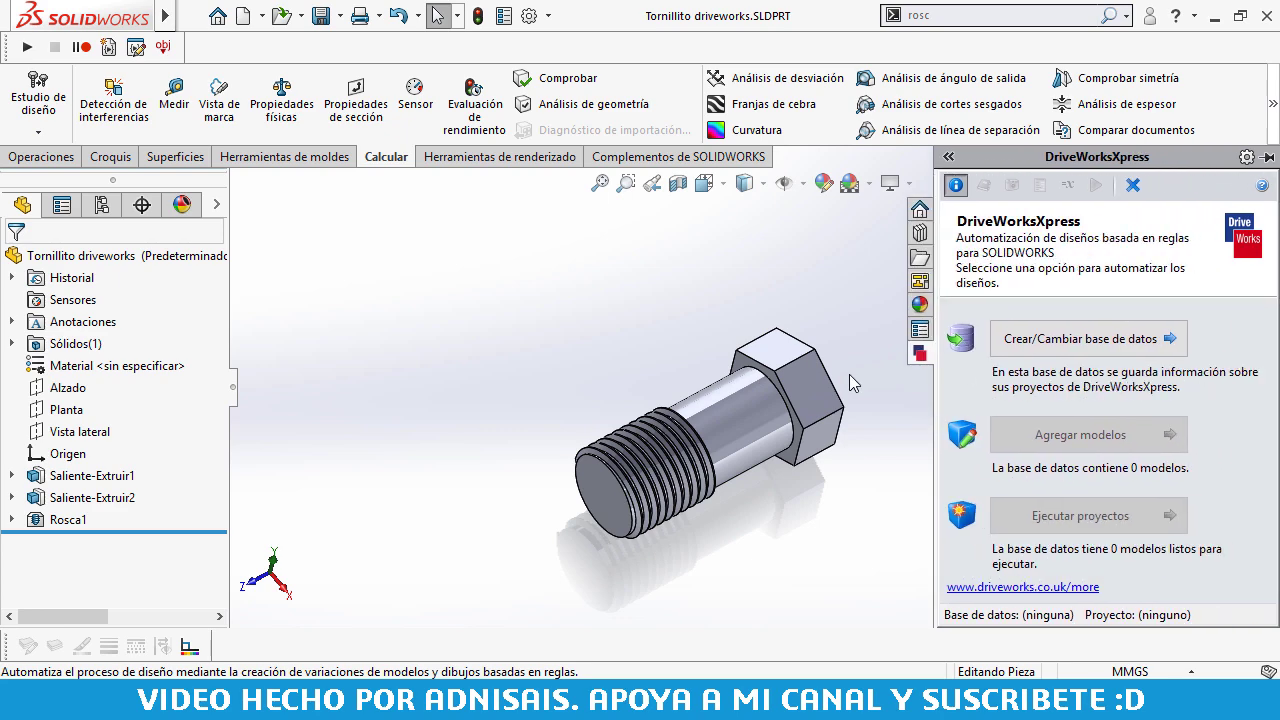
# - Create a DriveWorksXpress database named tornillito on the Escritorio and dock the pane
pyautogui.click(1122, 346)
pyautogui.write('tornillito')
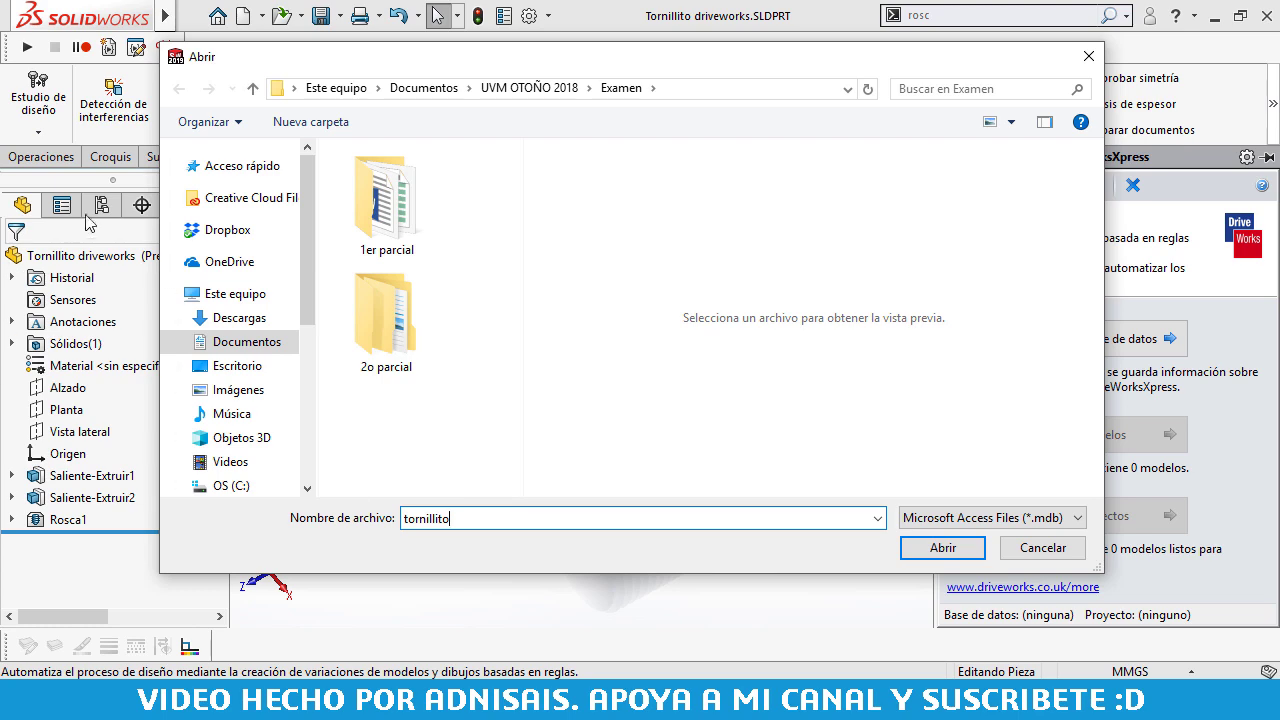
pyautogui.click(248, 368)
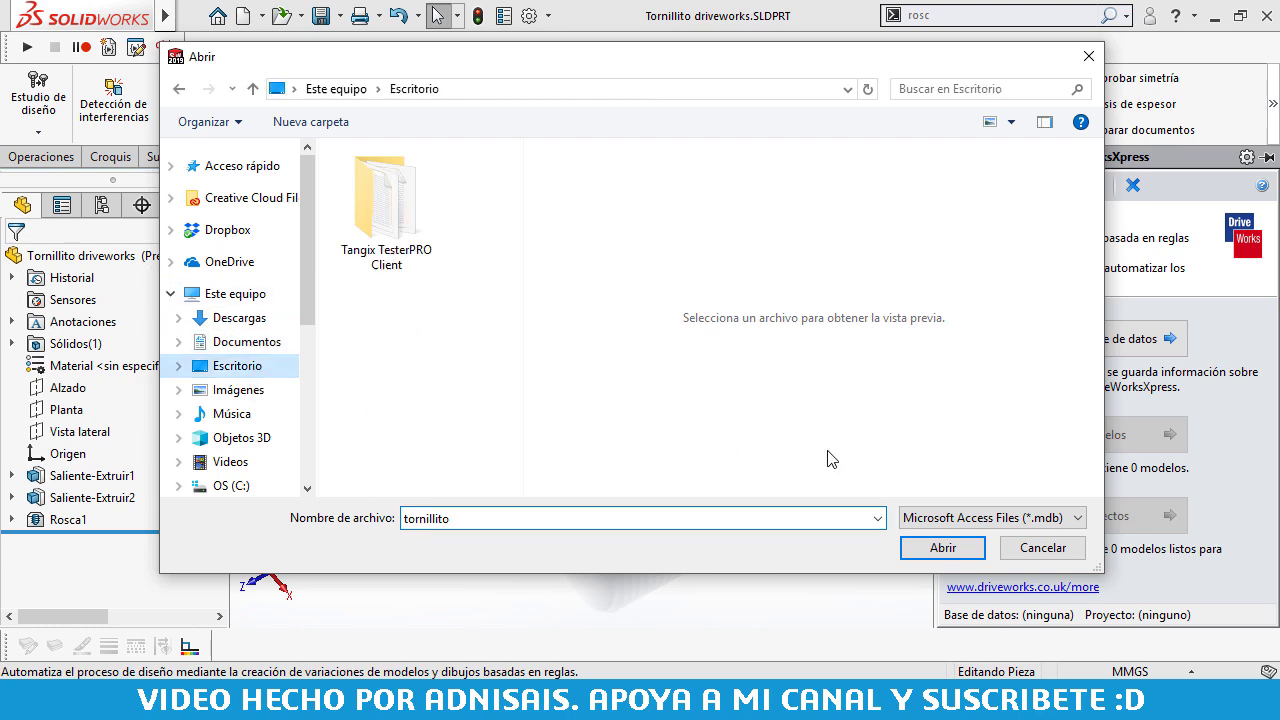
pyautogui.click(942, 548)
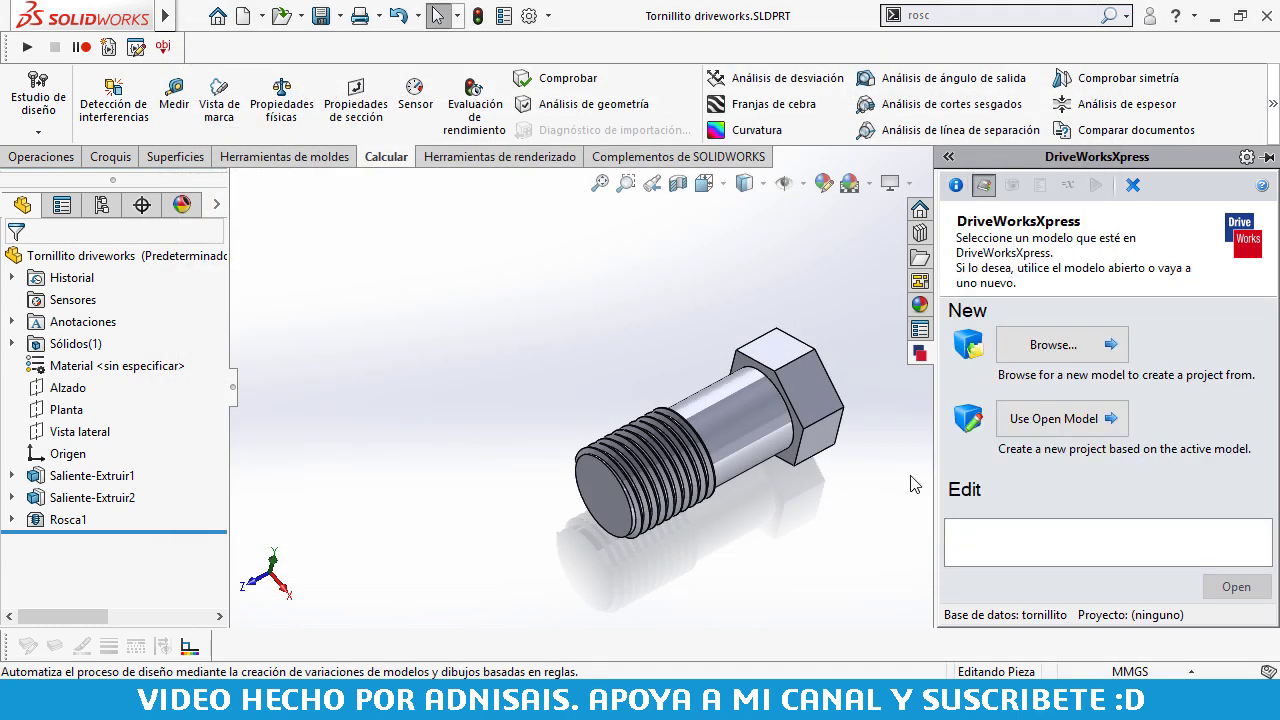
pyautogui.moveTo(935, 431); pyautogui.dragTo(894, 430)
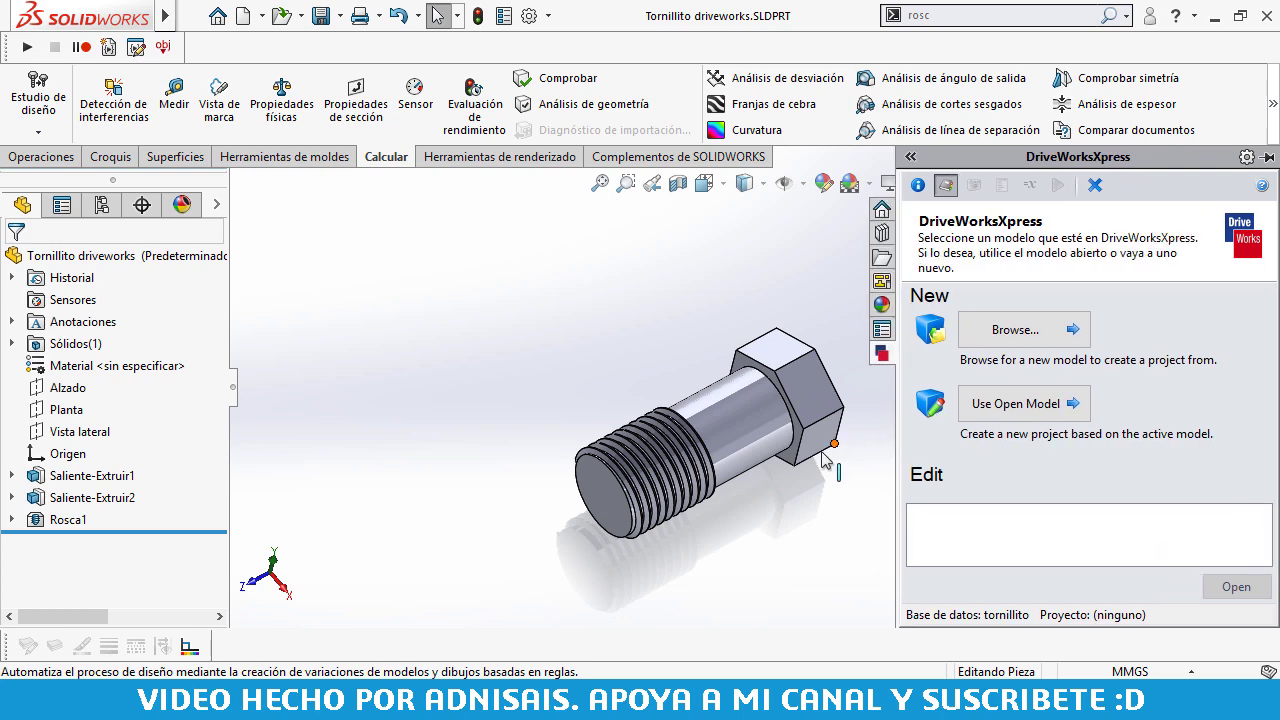
pyautogui.click(610, 369)
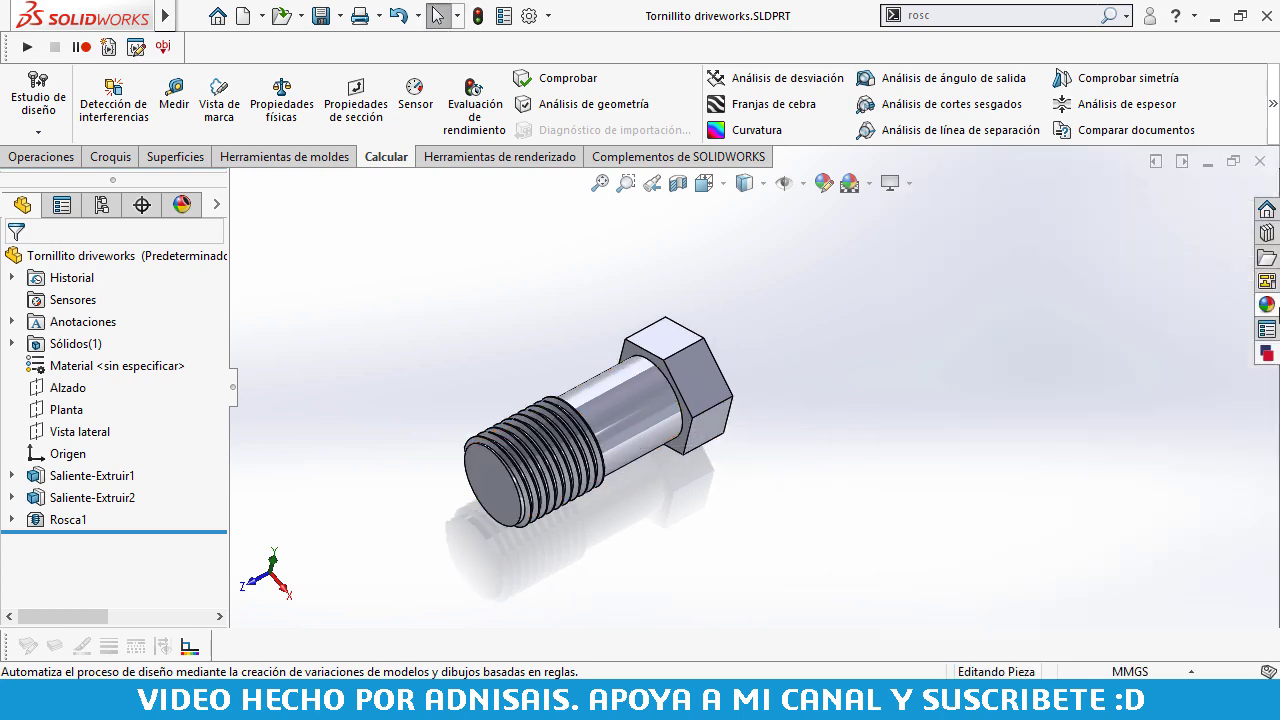
pyautogui.click(1267, 354)
pyautogui.click(1272, 163)
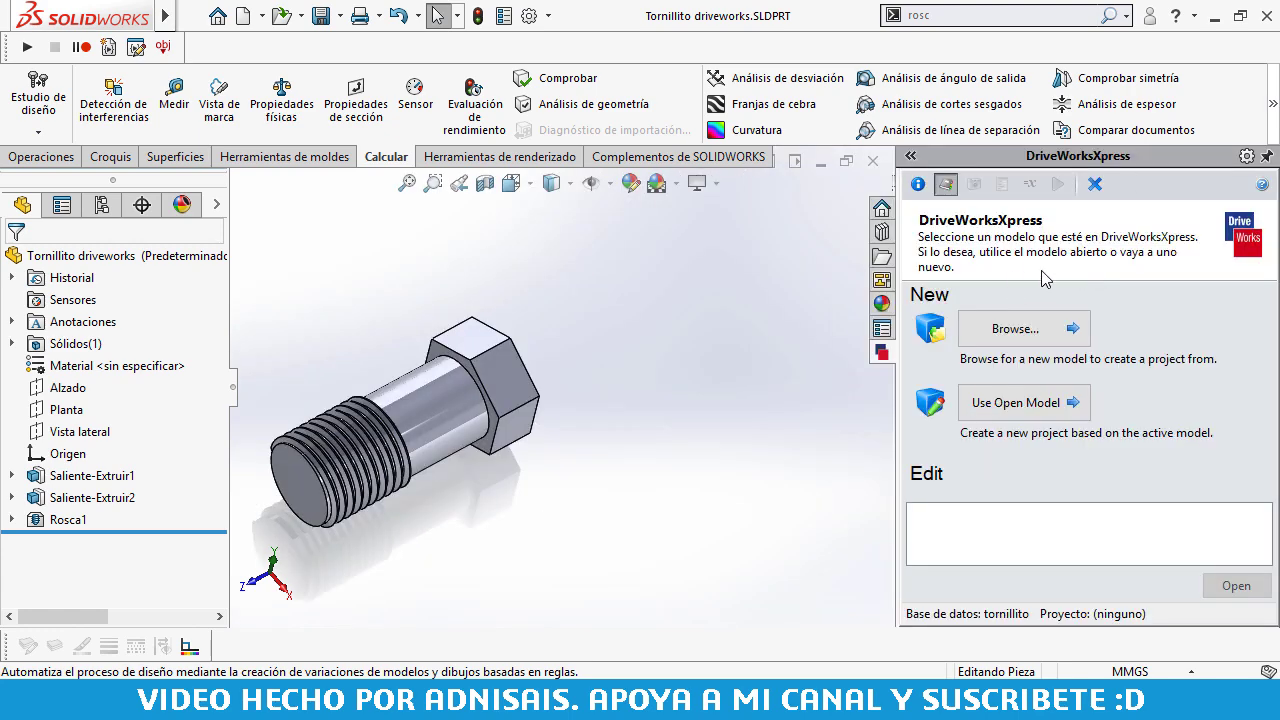
# - Create a project from the bolt and capture the 20.00 shank length as Longitud
pyautogui.click(1013, 403)
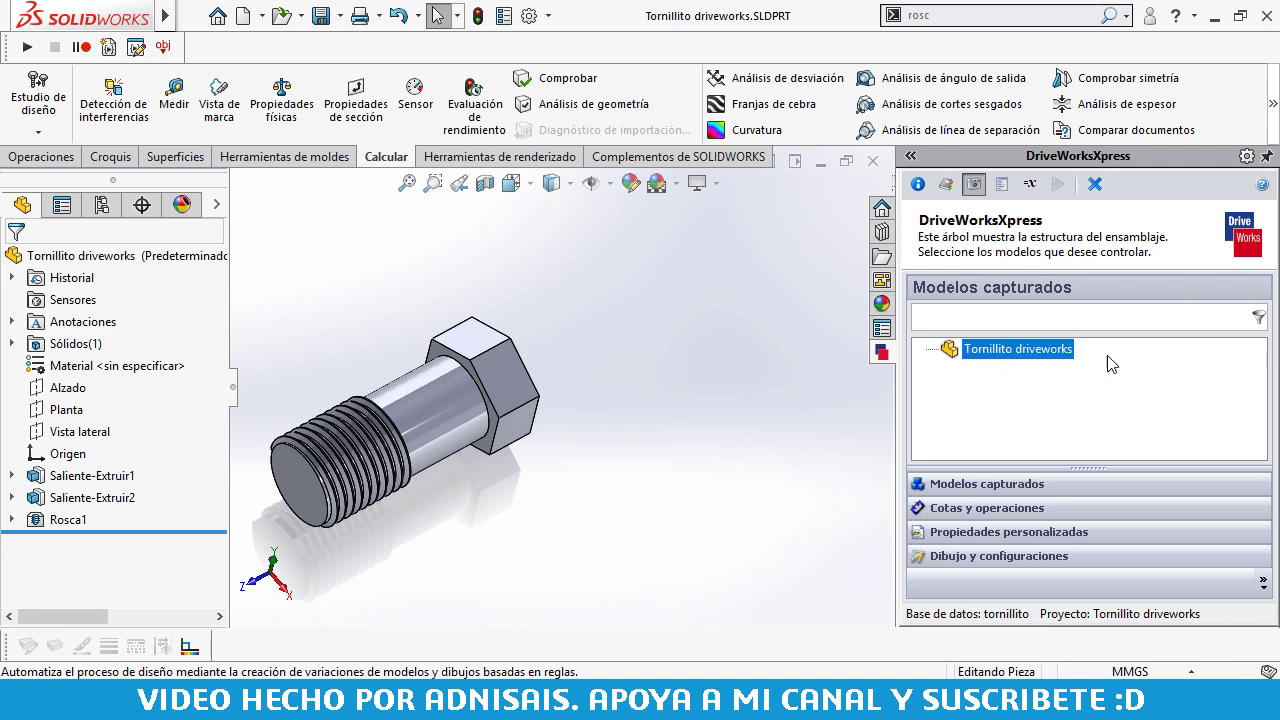
pyautogui.click(986, 508)
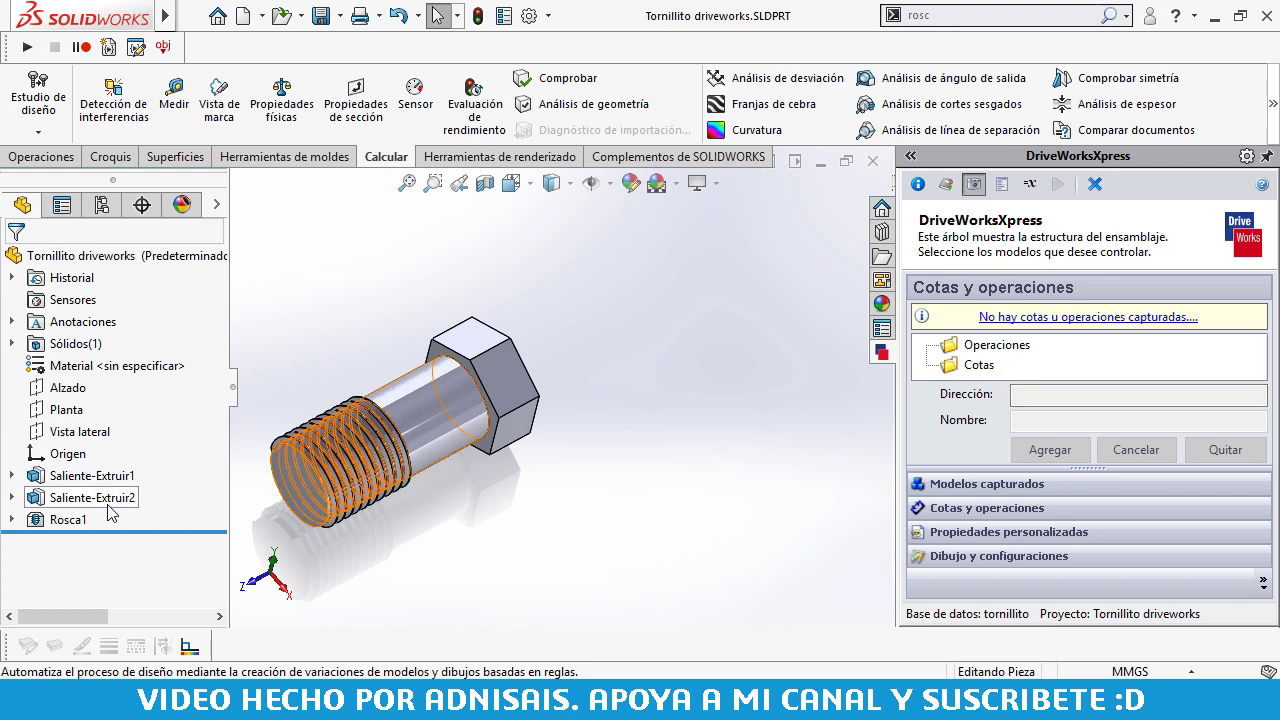
pyautogui.doubleClick(446, 403)
pyautogui.click(458, 527)
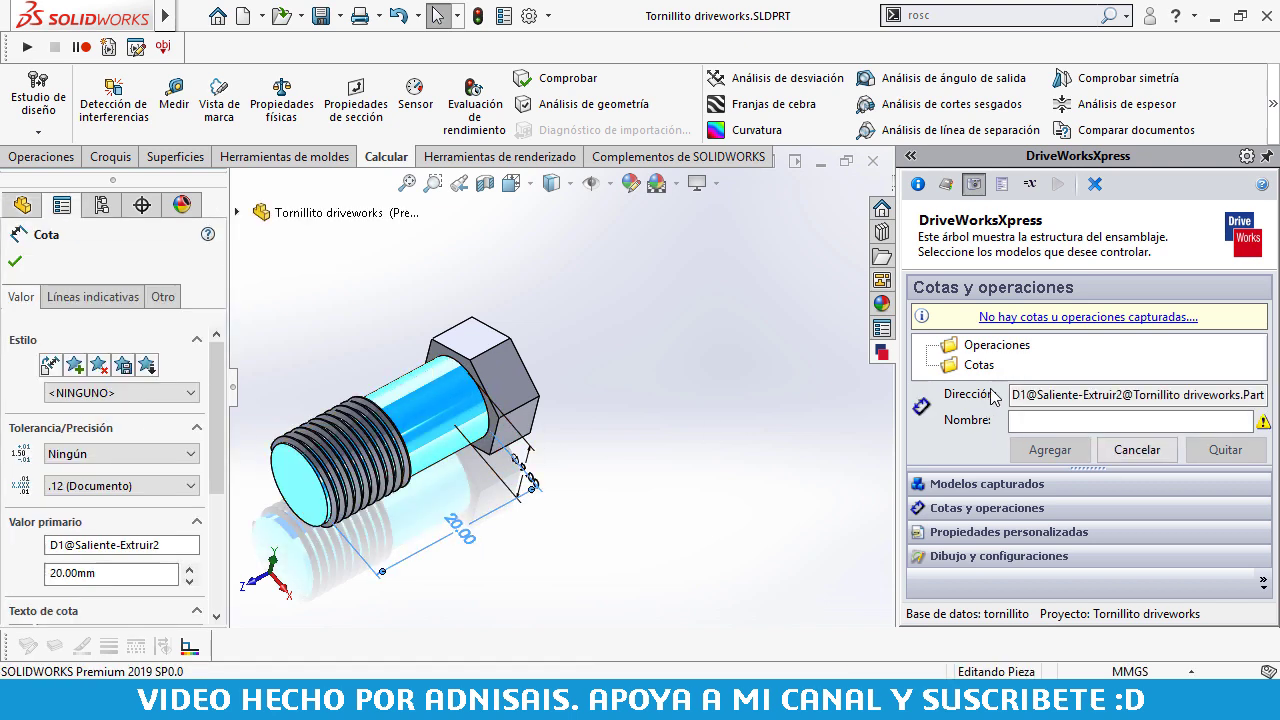
pyautogui.click(1047, 422)
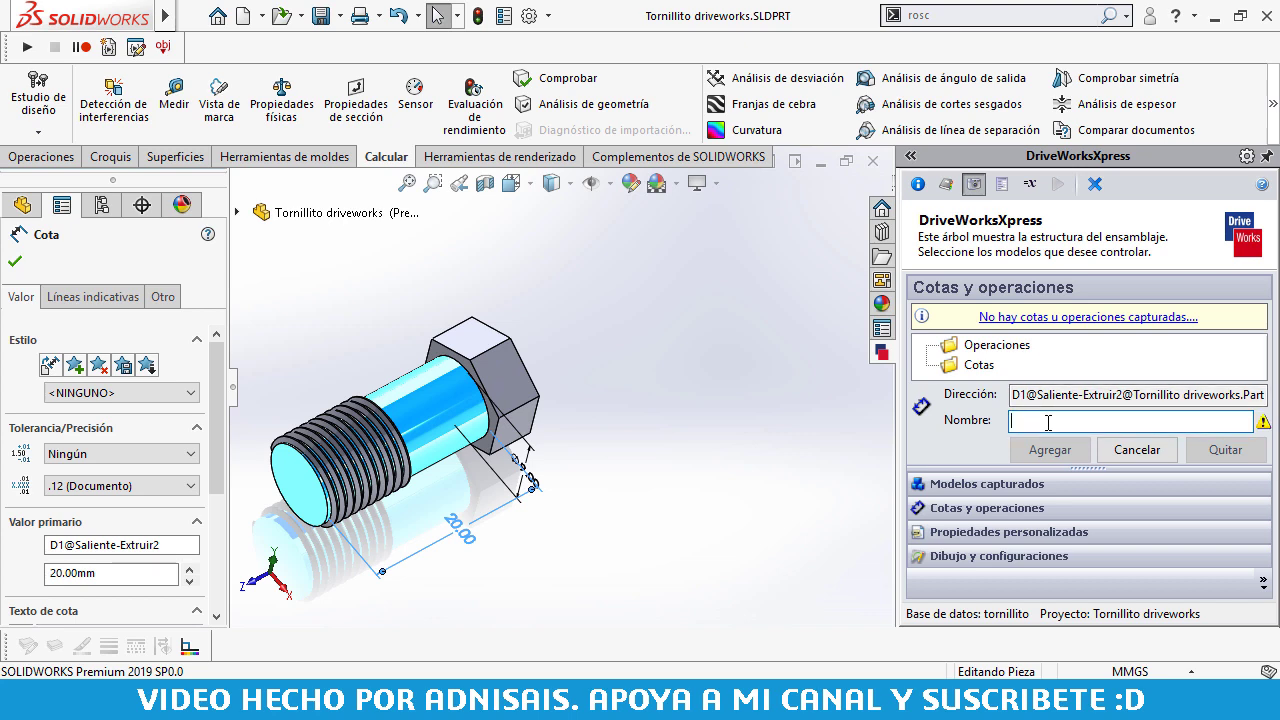
pyautogui.write('Longitud')
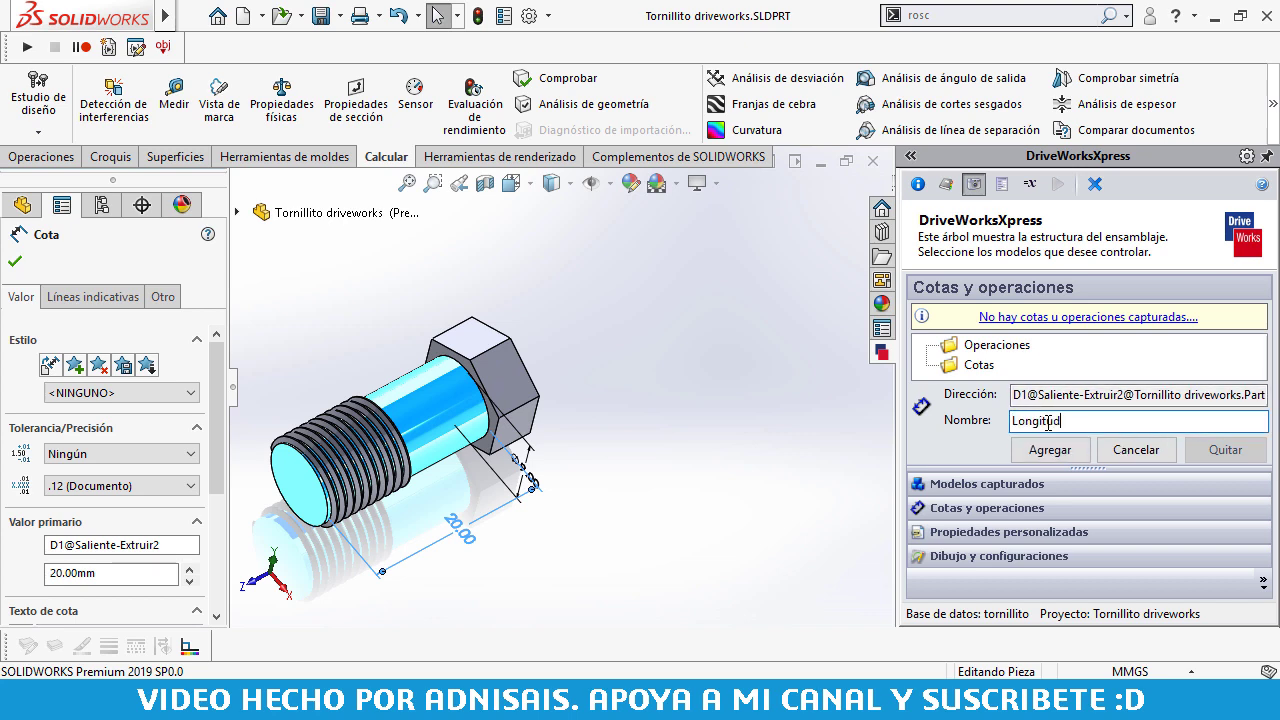
pyautogui.click(1050, 450)
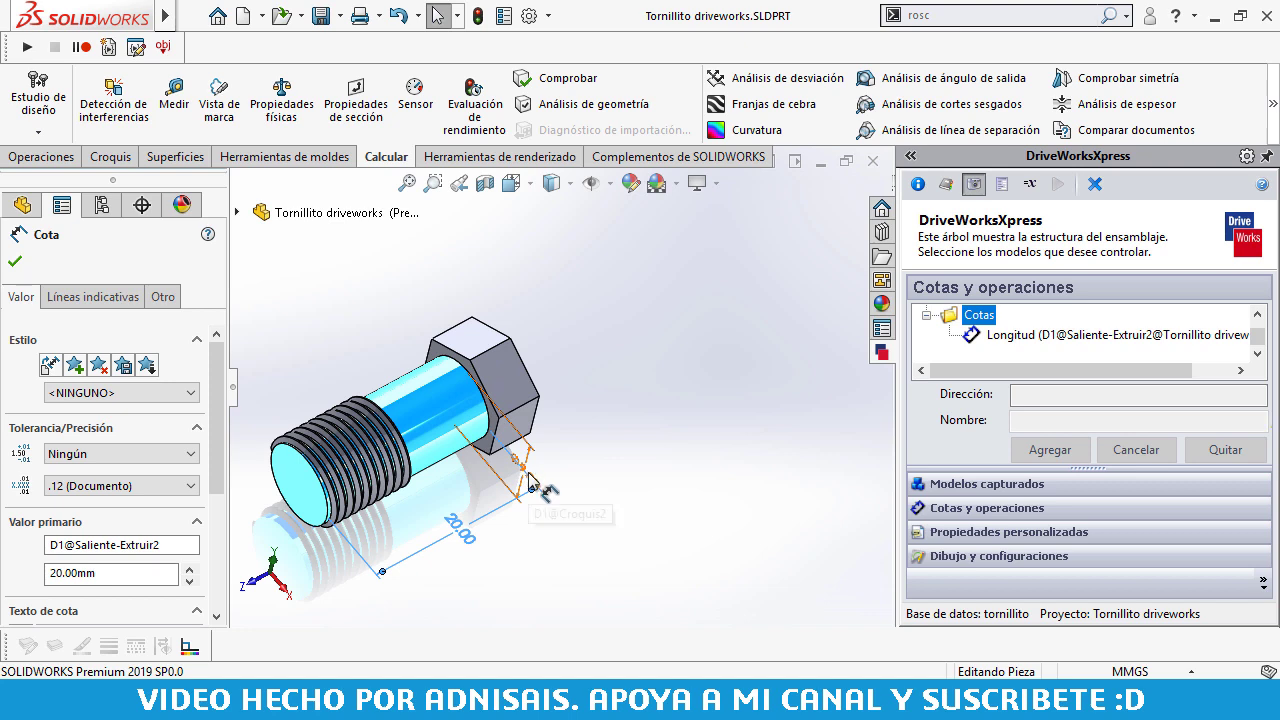
# - Capture the 9.00 shank diameter dimension as Diametro
pyautogui.click(528, 482)
pyautogui.click(1080, 420)
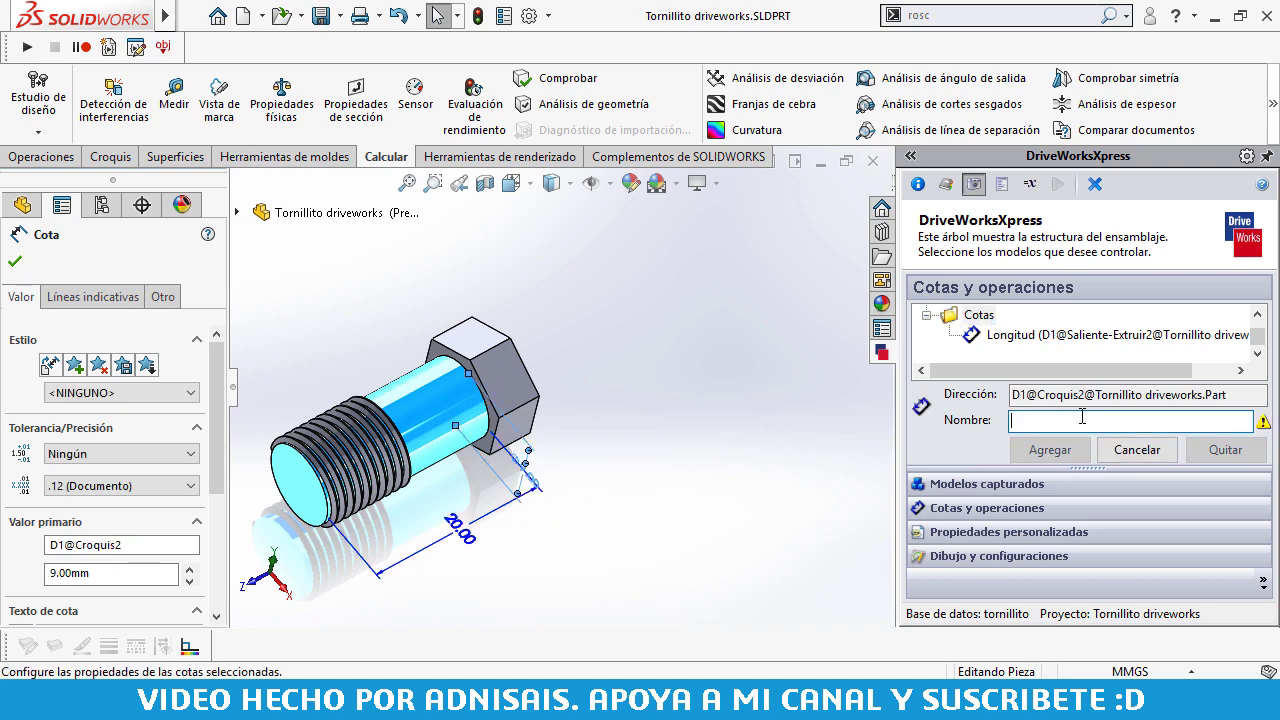
pyautogui.write('Diametro')
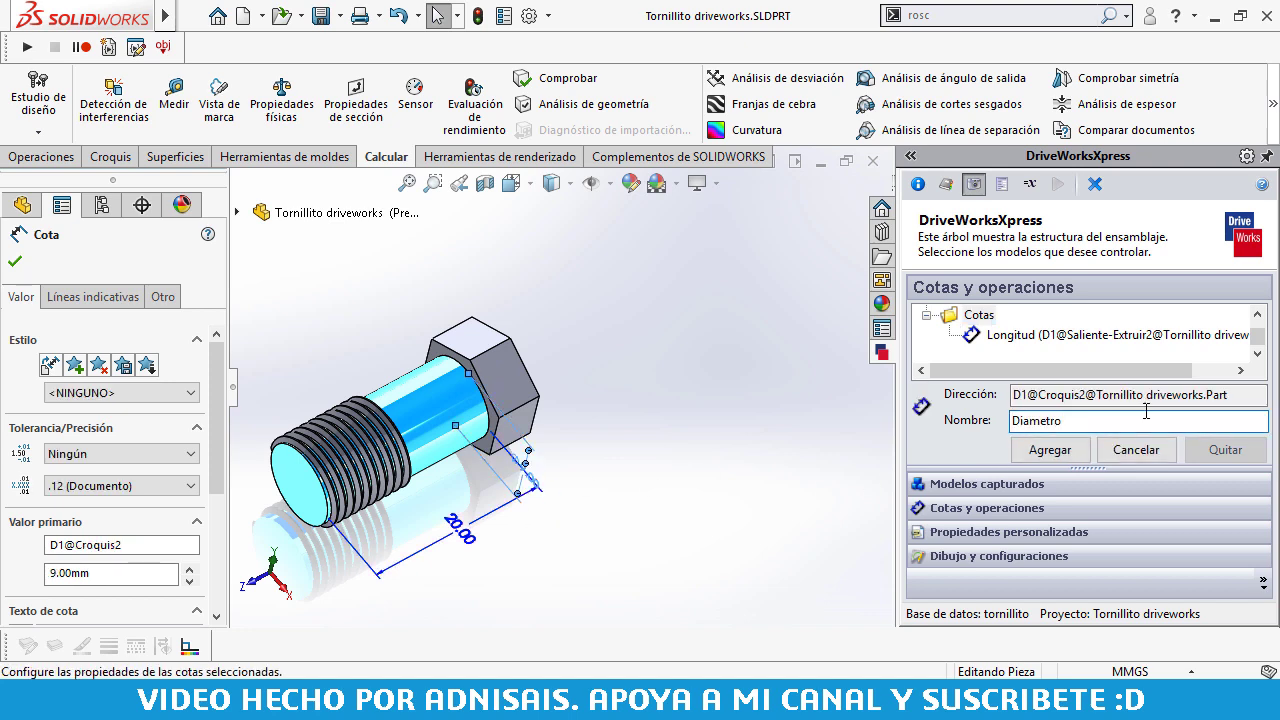
pyautogui.click(1050, 450)
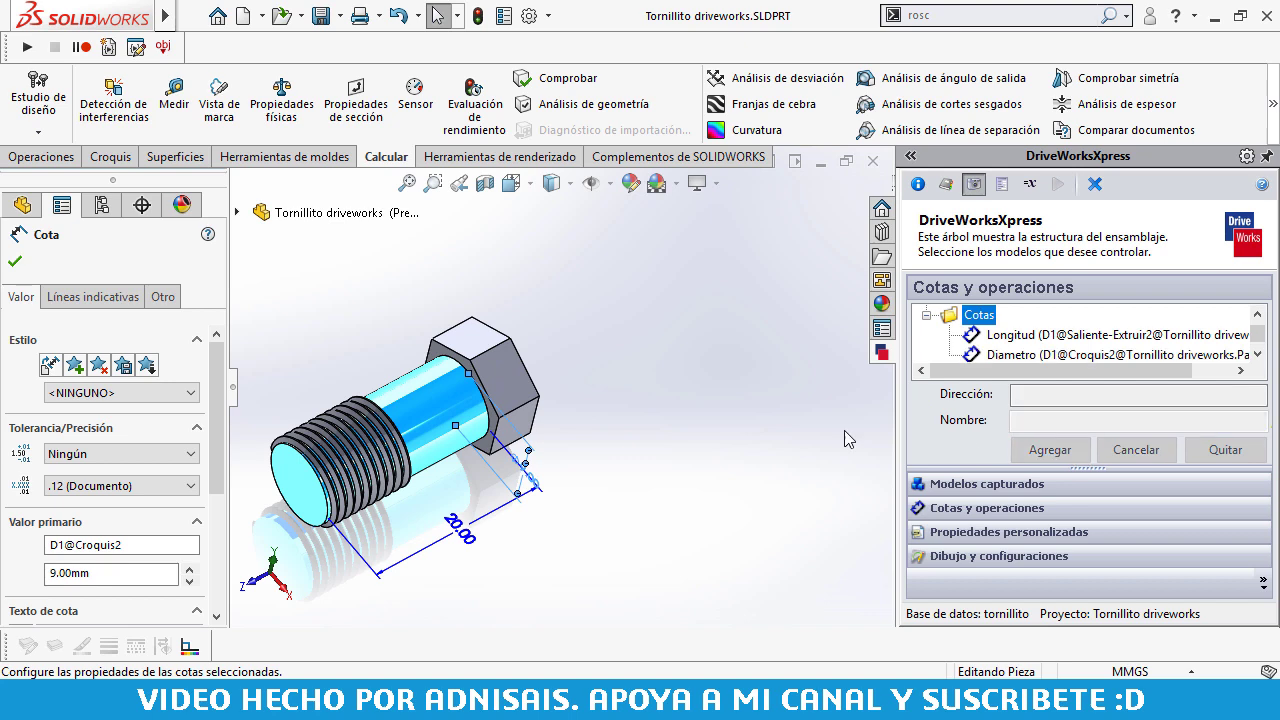
# - Capture the 11.00 hex width dimension as Ancho hexagono
pyautogui.click(503, 362)
pyautogui.click(558, 462)
pyautogui.click(1112, 421)
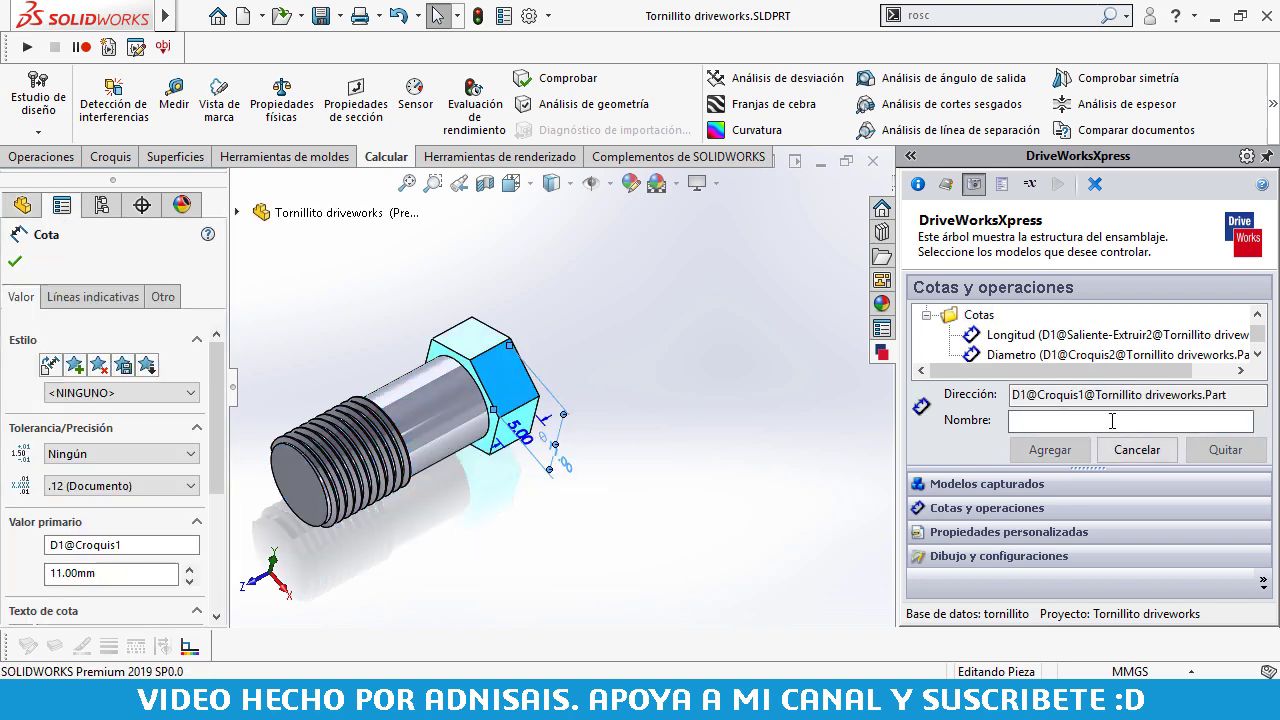
pyautogui.write('Ancho h')
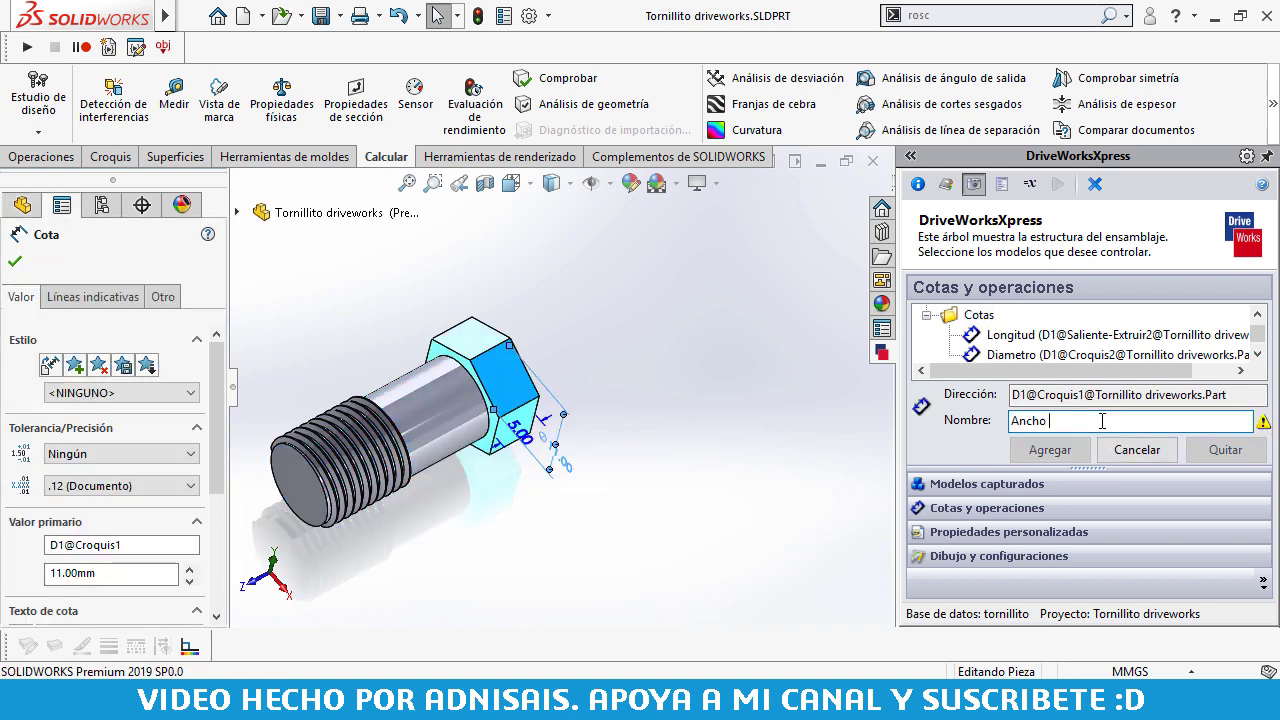
pyautogui.write('exagono')
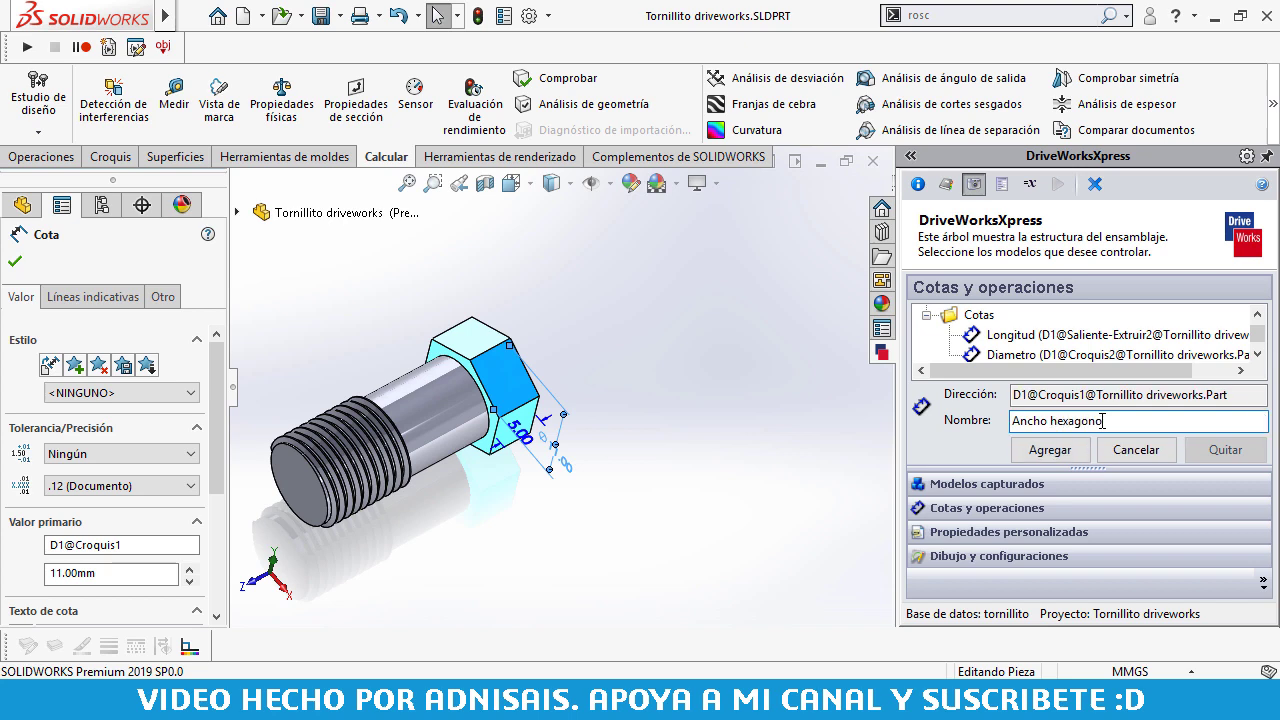
pyautogui.click(1083, 452)
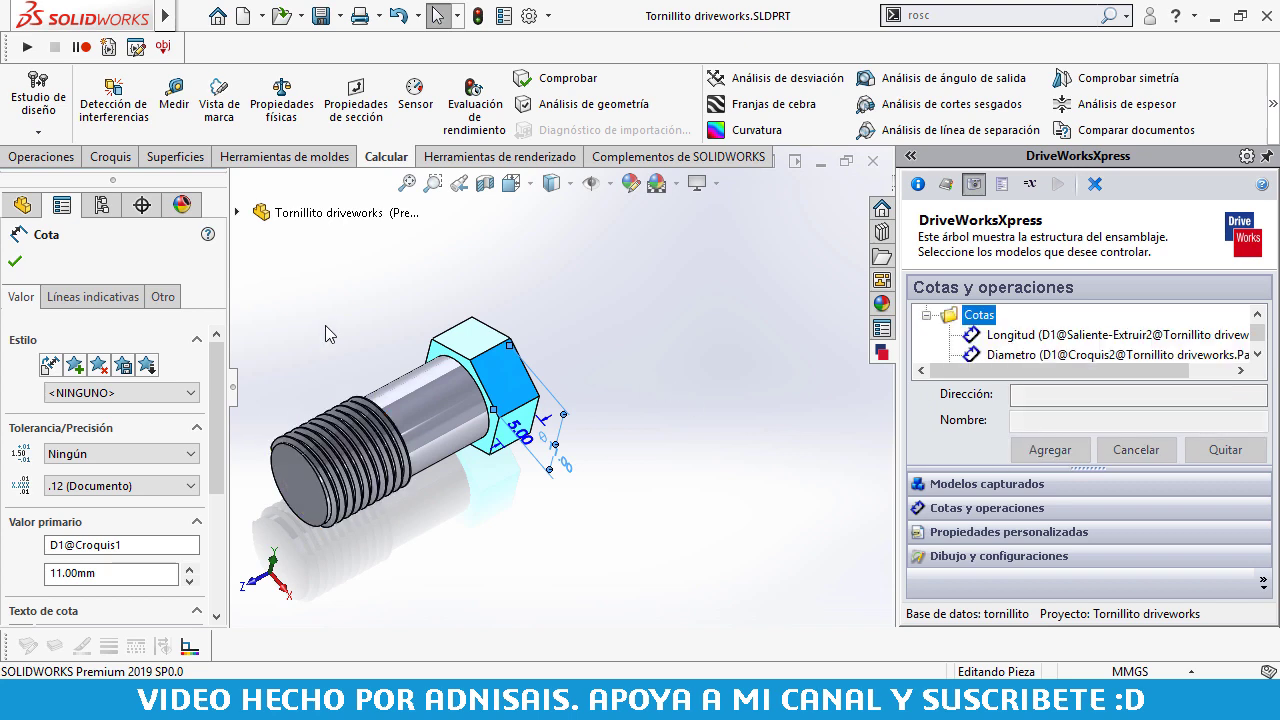
# - Capture the Rosca1 thread feature as Rosca and review the Cotas y operaciones list
pyautogui.click(292, 341)
pyautogui.click(68, 519)
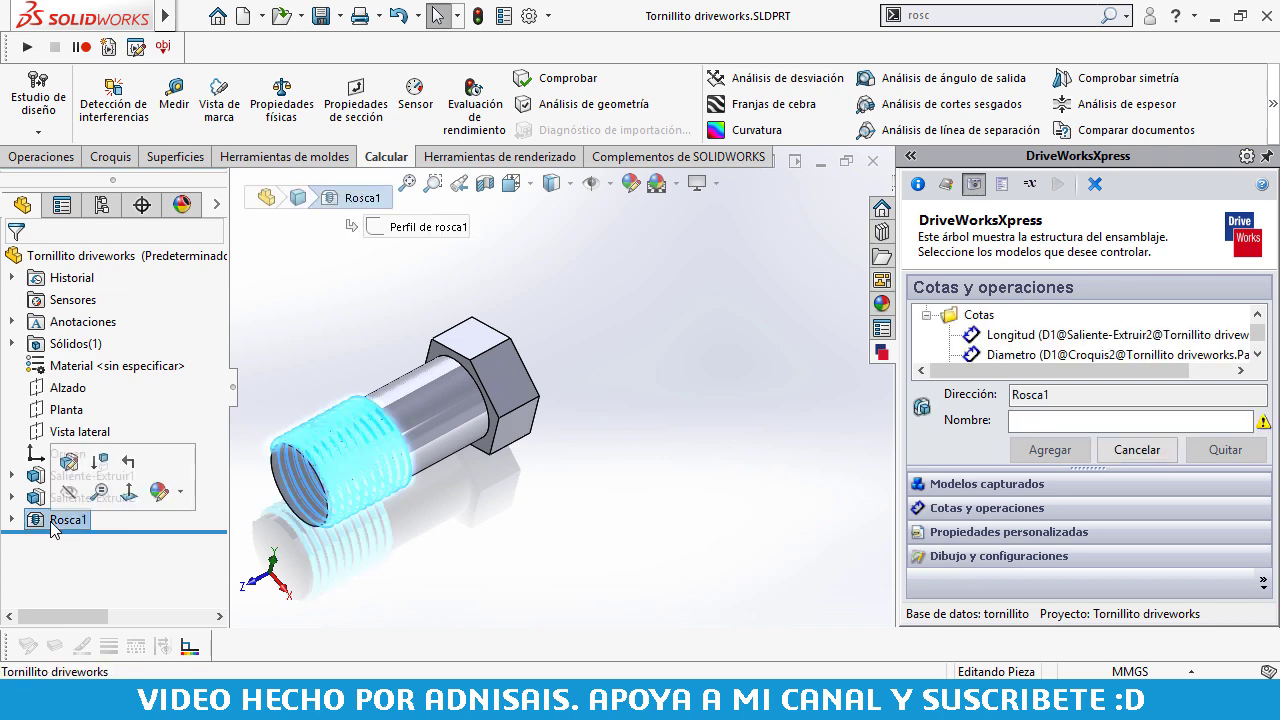
pyautogui.click(1055, 421)
pyautogui.write('Rosca')
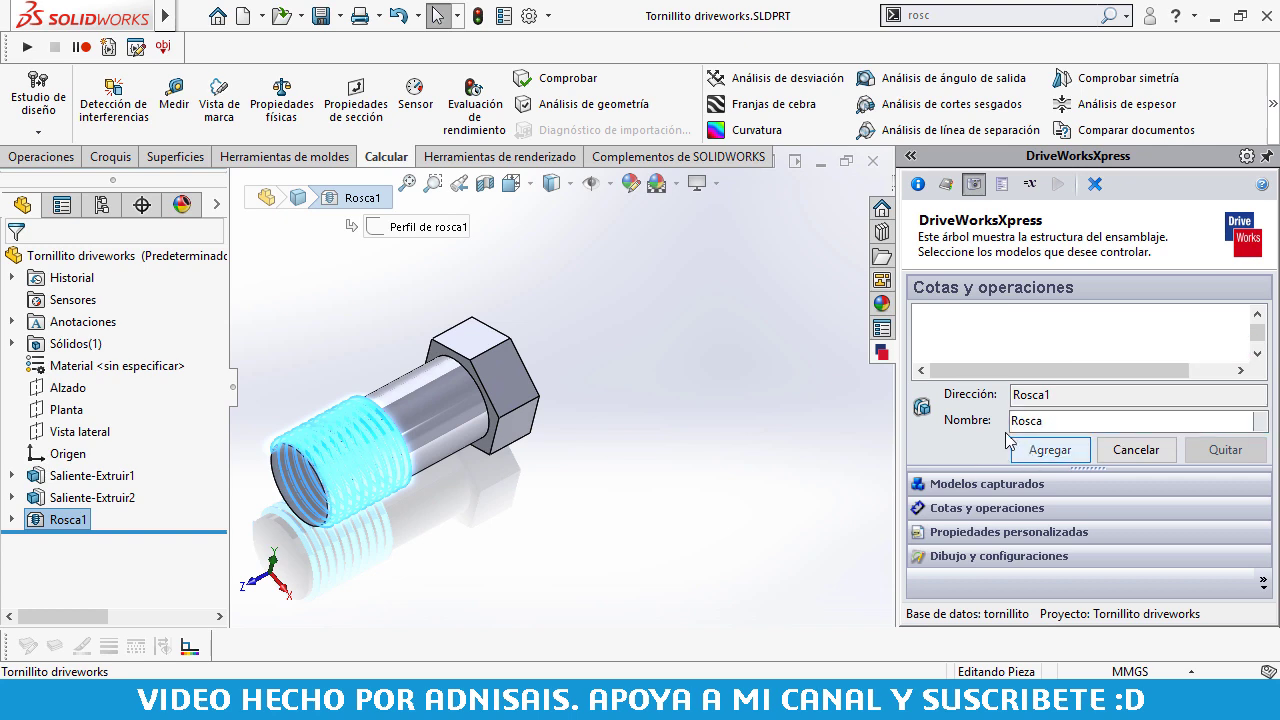
pyautogui.click(1048, 450)
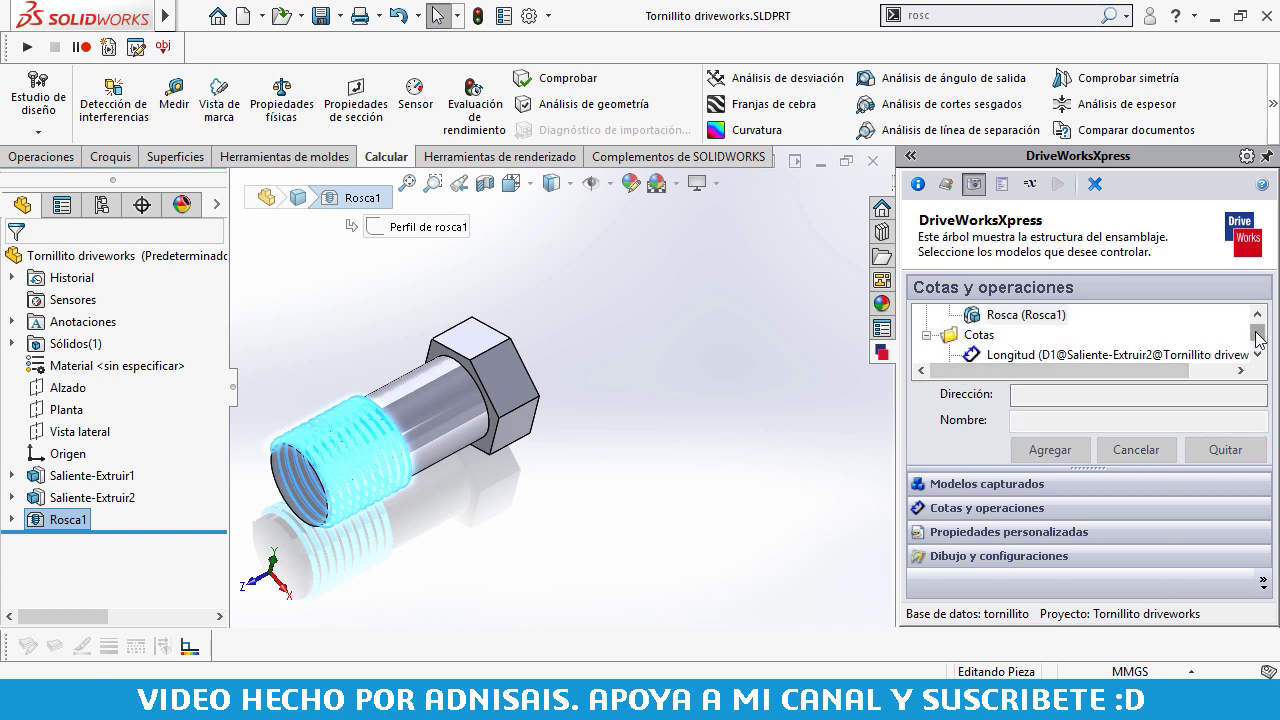
pyautogui.moveTo(1258, 334); pyautogui.dragTo(1262, 344)
pyautogui.scroll(3, 1262, 344)
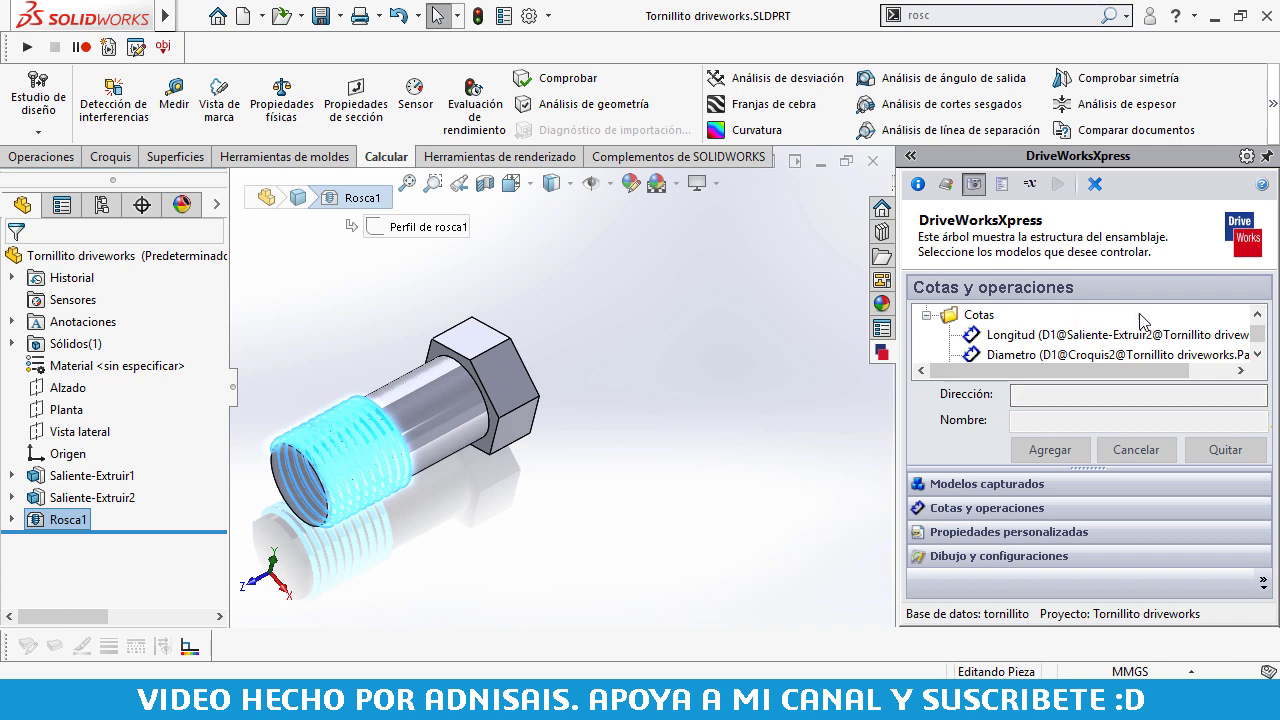
pyautogui.scroll(-1, 1130, 355)
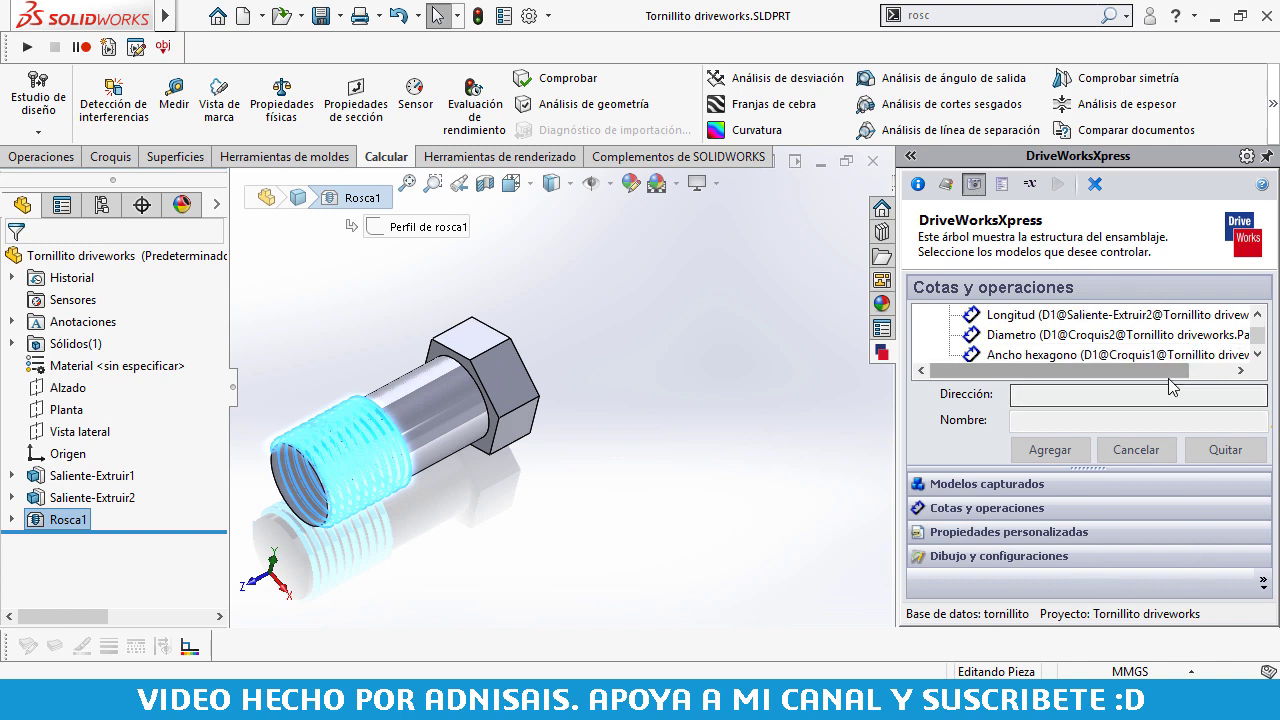
pyautogui.scroll(-1, 1134, 358)
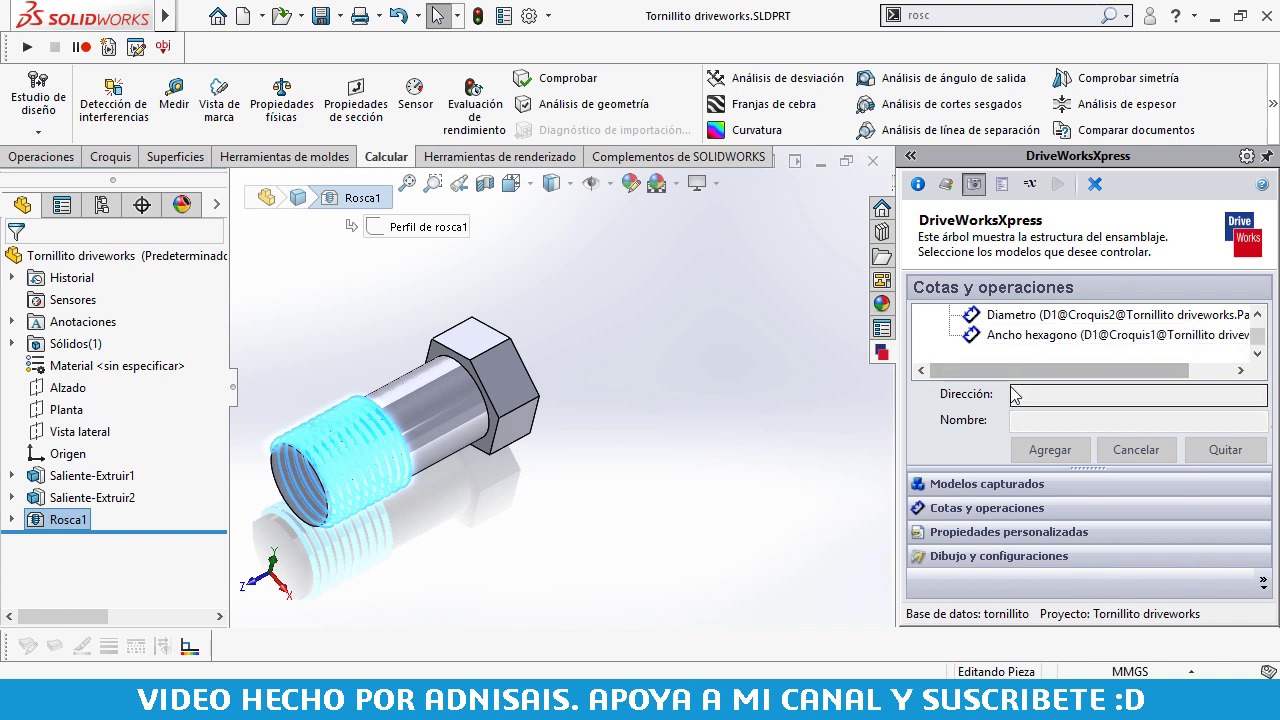
pyautogui.click(1264, 586)
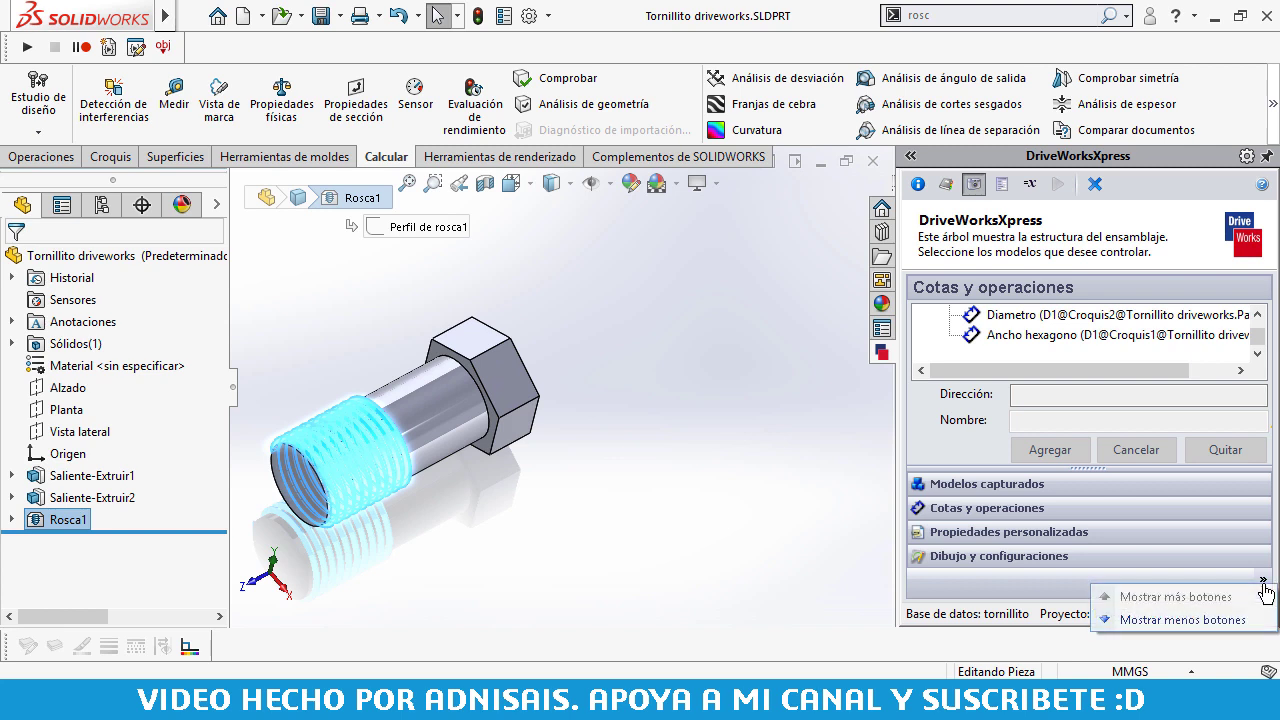
pyautogui.click(1045, 573)
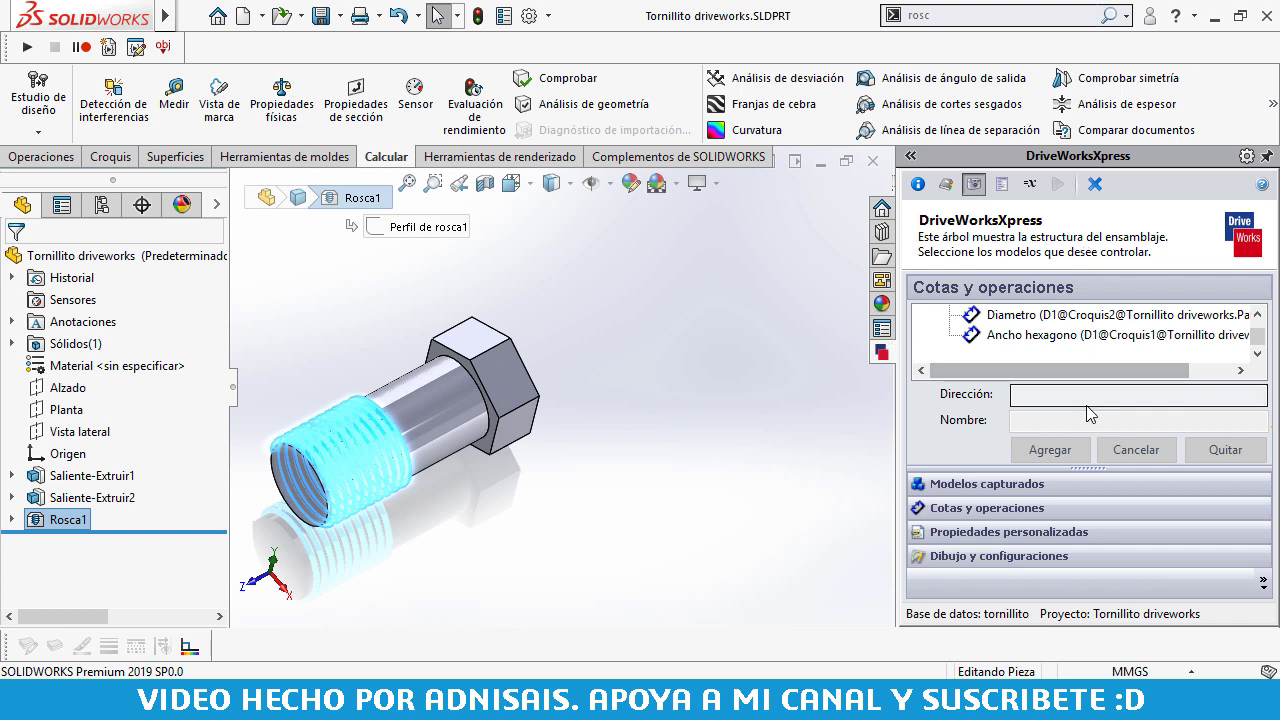
pyautogui.click(1258, 315)
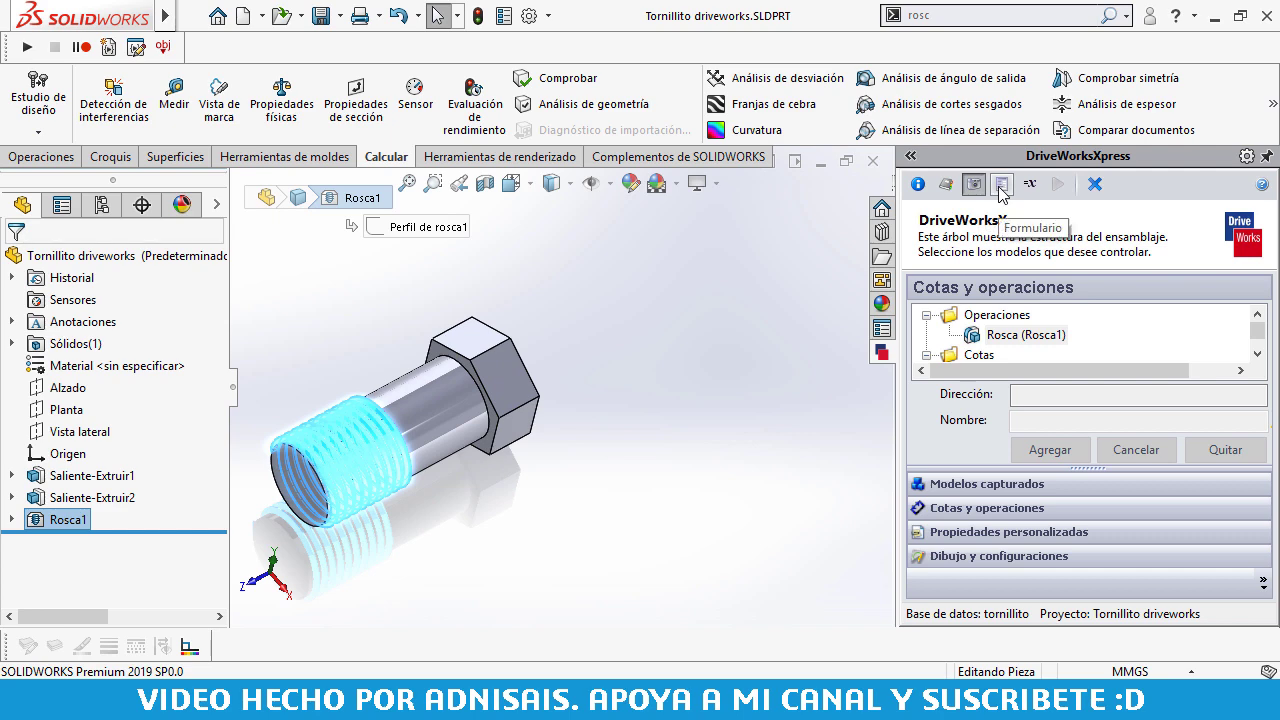
# - Add a form field named Diametro of type Botón de número
pyautogui.click(1000, 185)
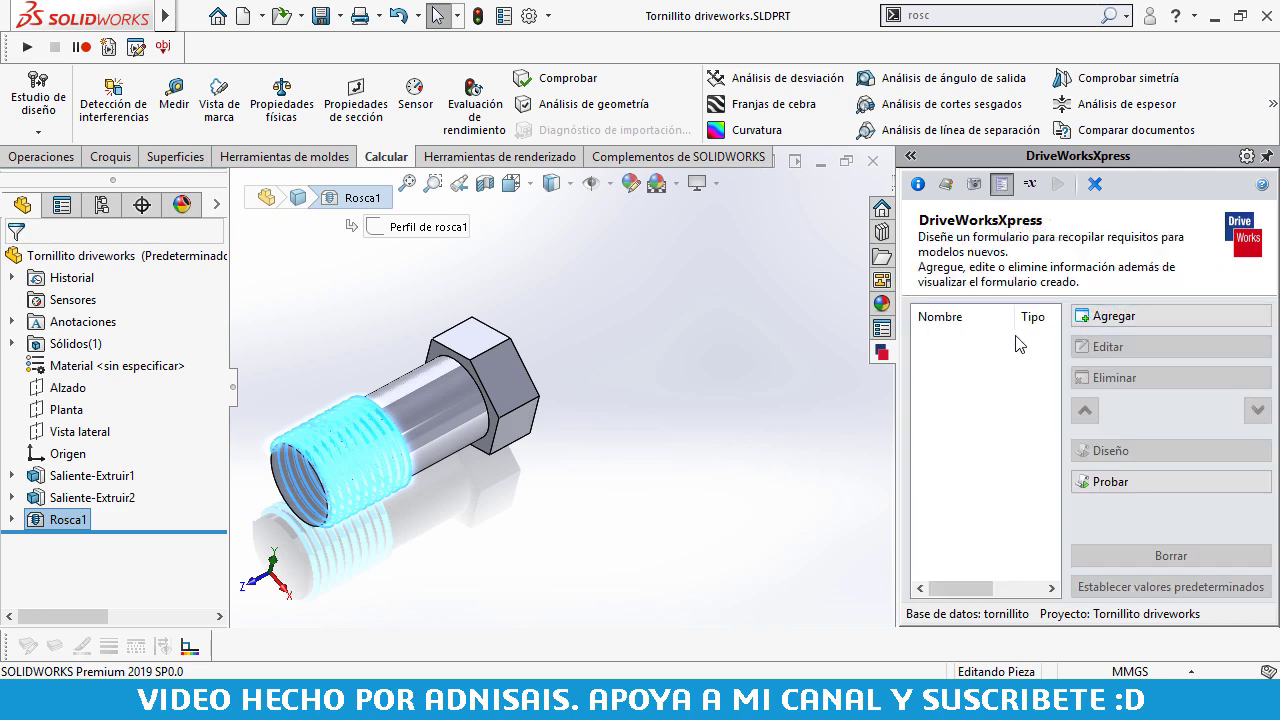
pyautogui.click(1150, 317)
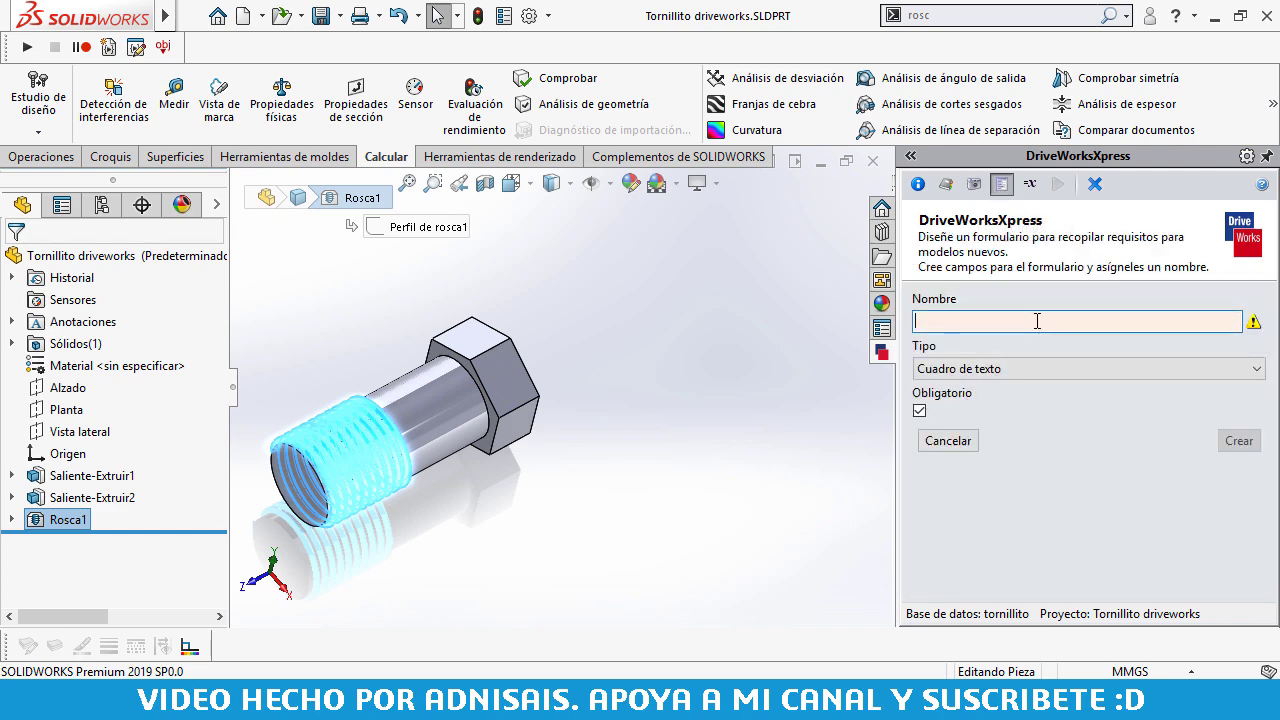
pyautogui.write('D')
pyautogui.write('iametro')
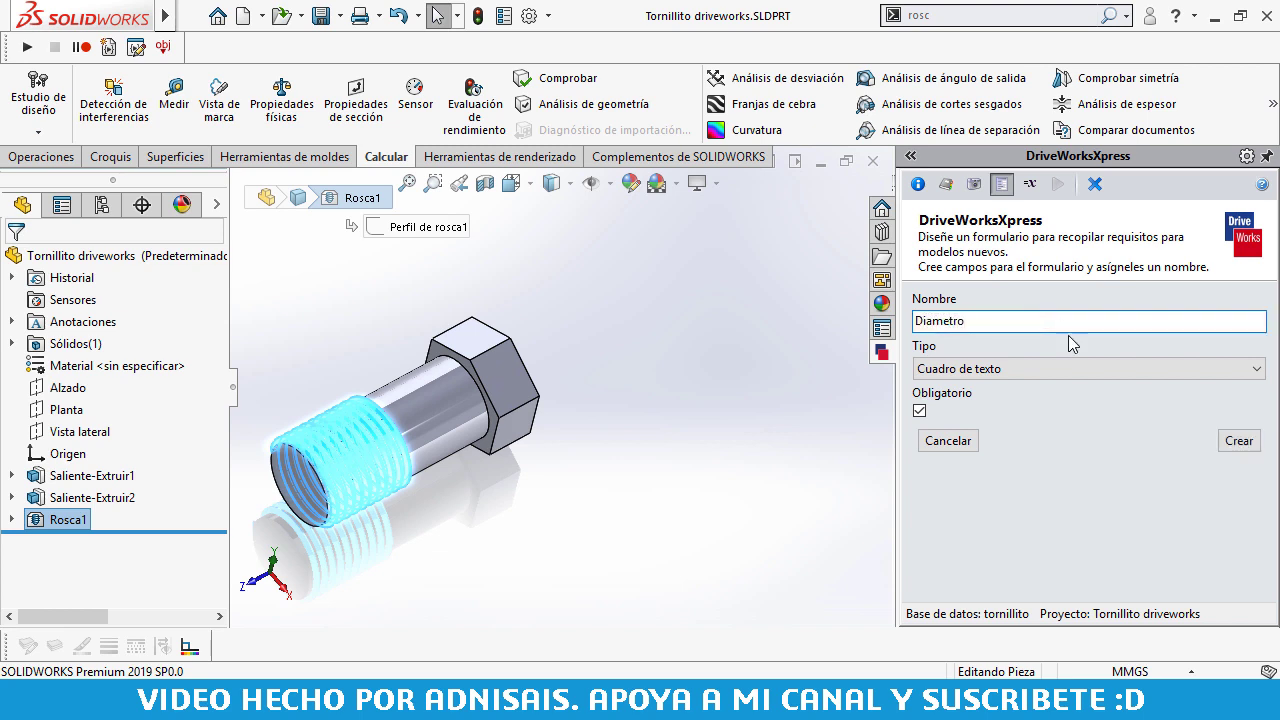
pyautogui.click(1026, 368)
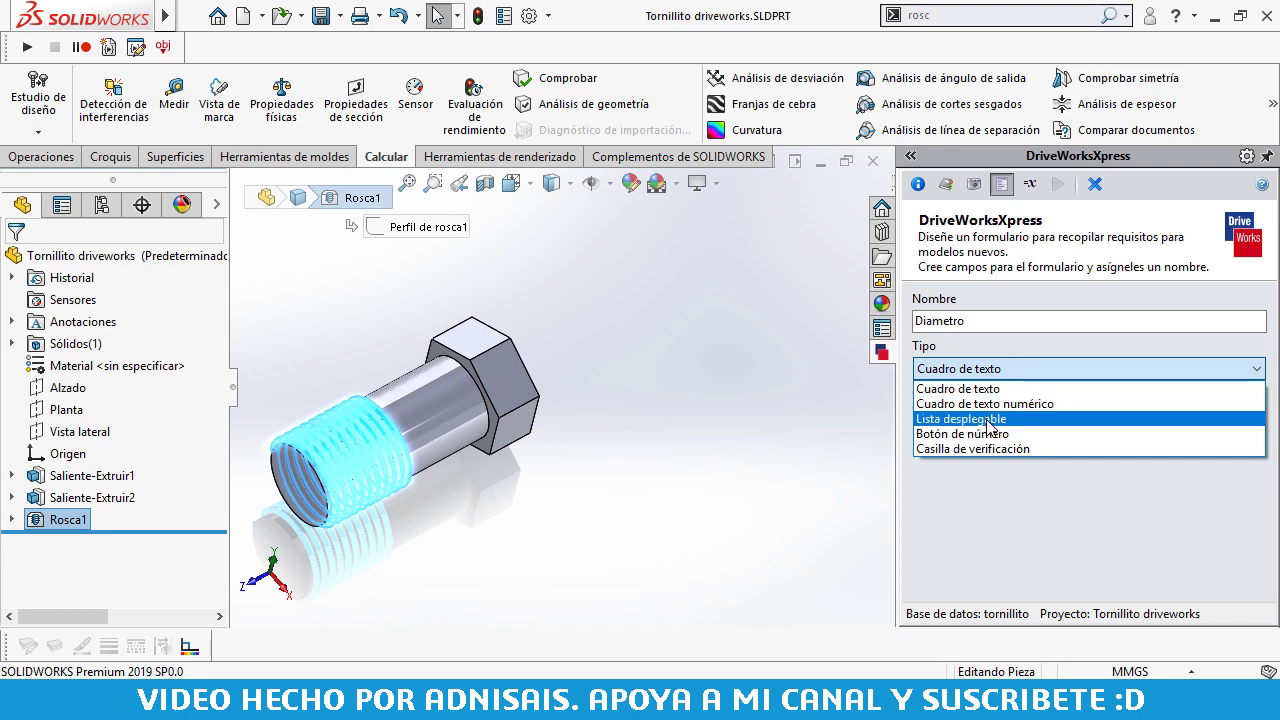
pyautogui.click(986, 421)
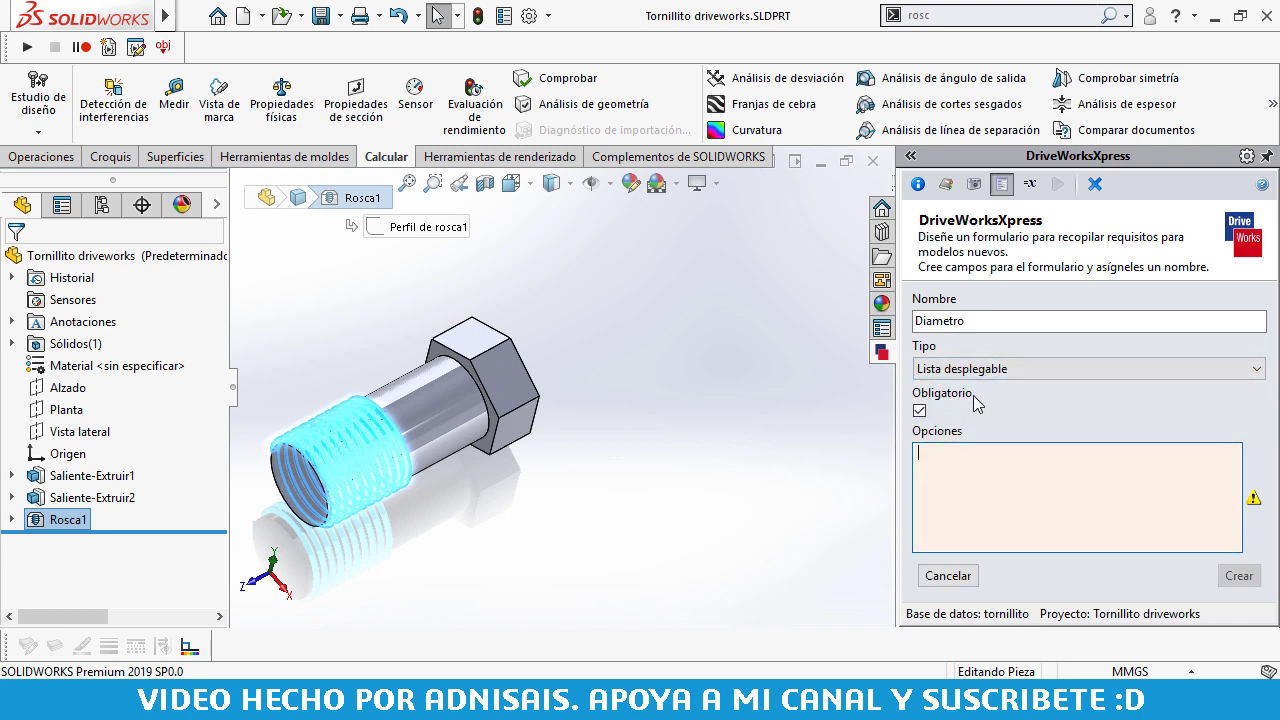
pyautogui.click(1002, 370)
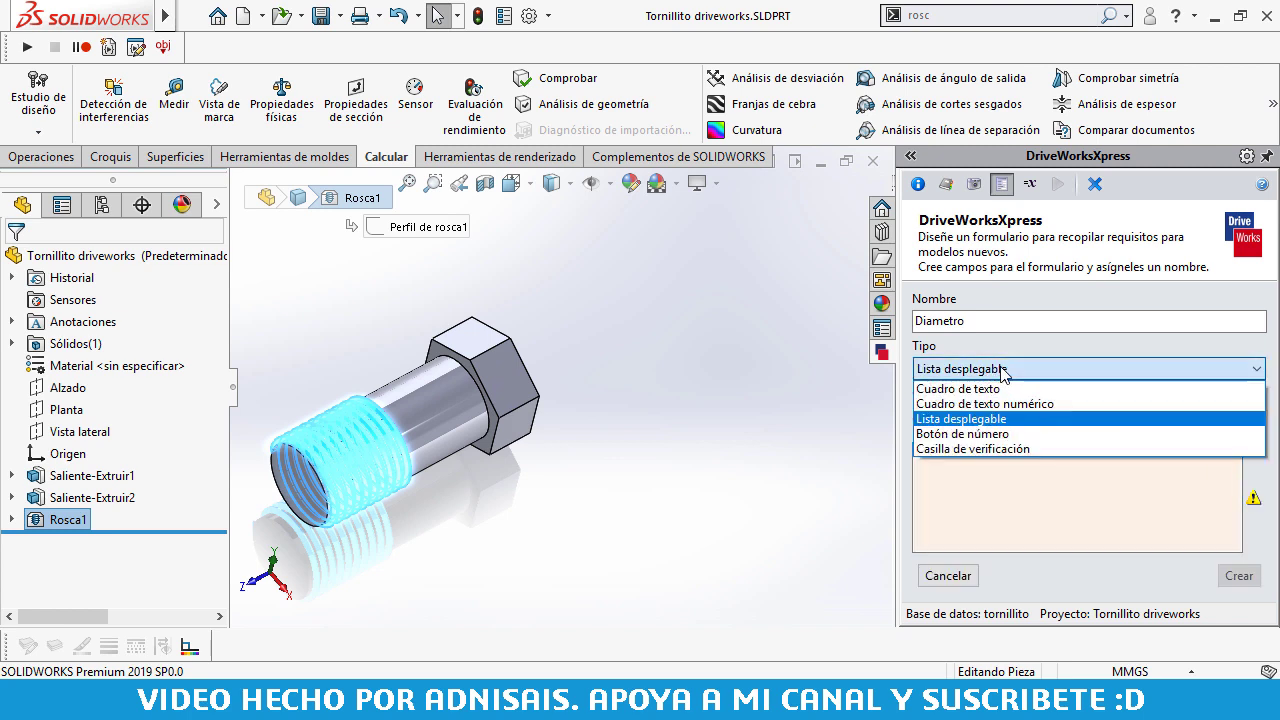
pyautogui.click(985, 434)
# - Give Diametro minimum 8, maximum 20, increment 1, and create it
pyautogui.click(962, 415)
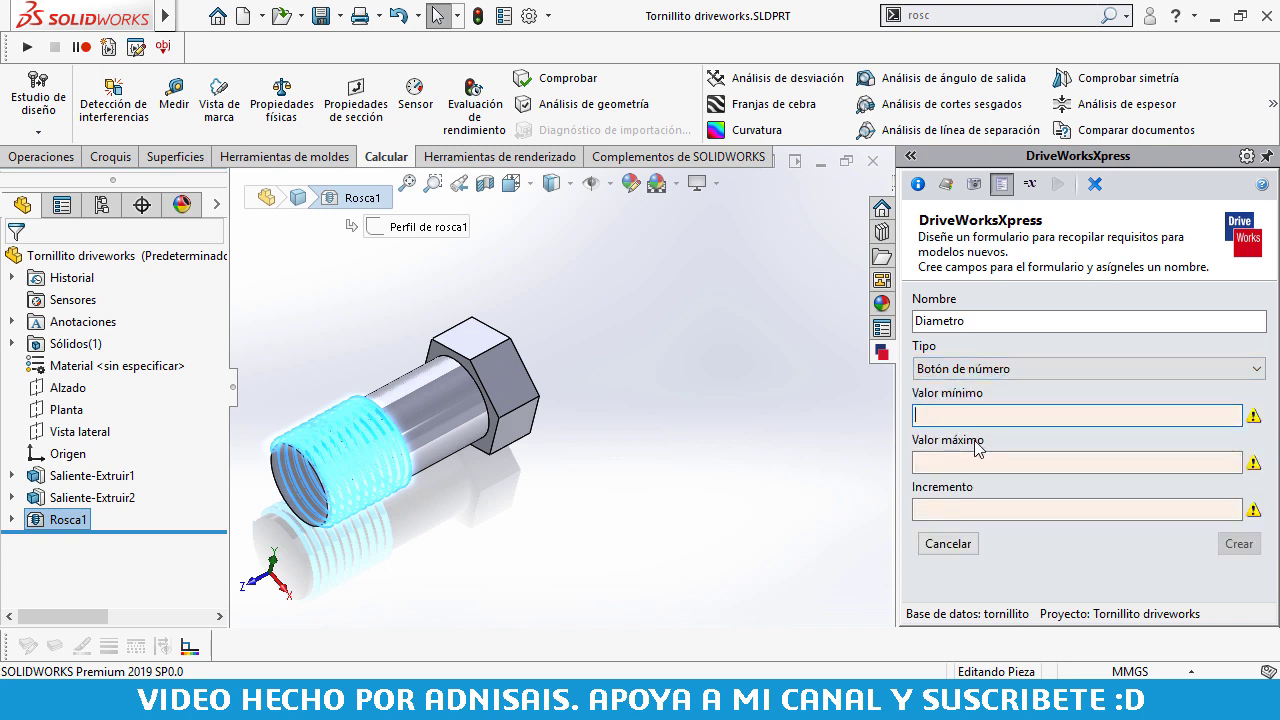
pyautogui.write('8')
pyautogui.click(972, 462)
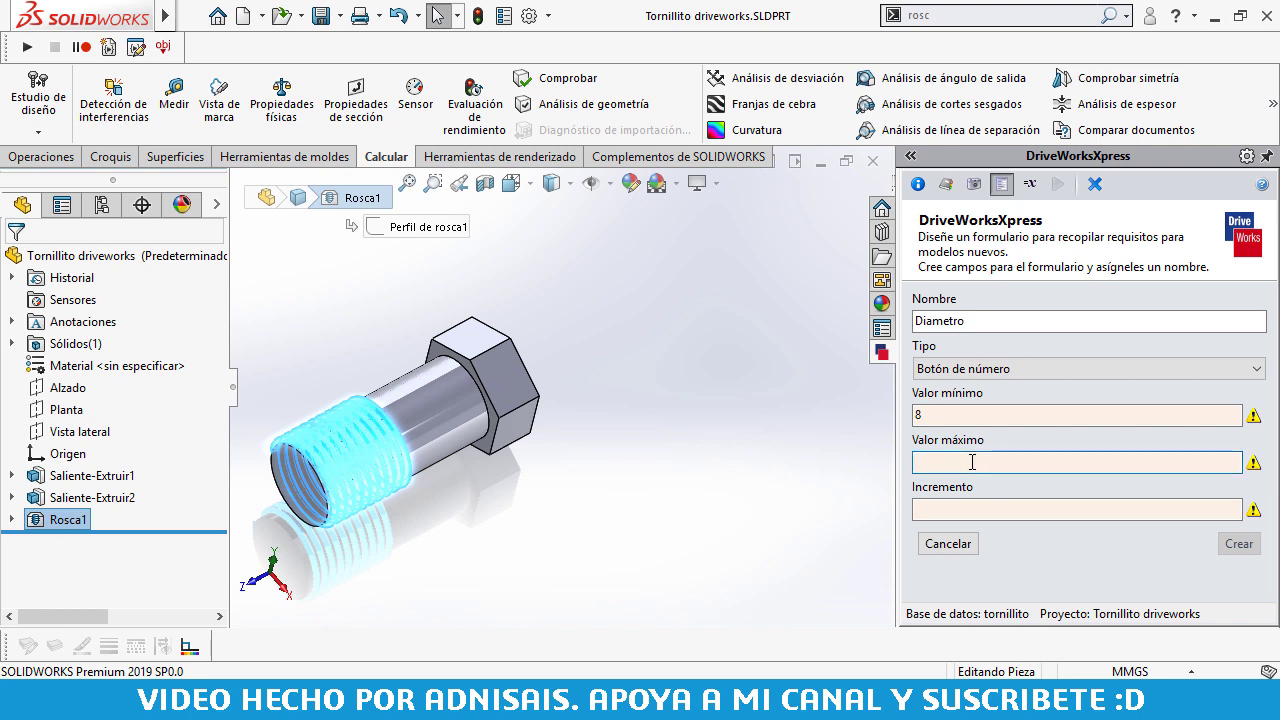
pyautogui.write('20')
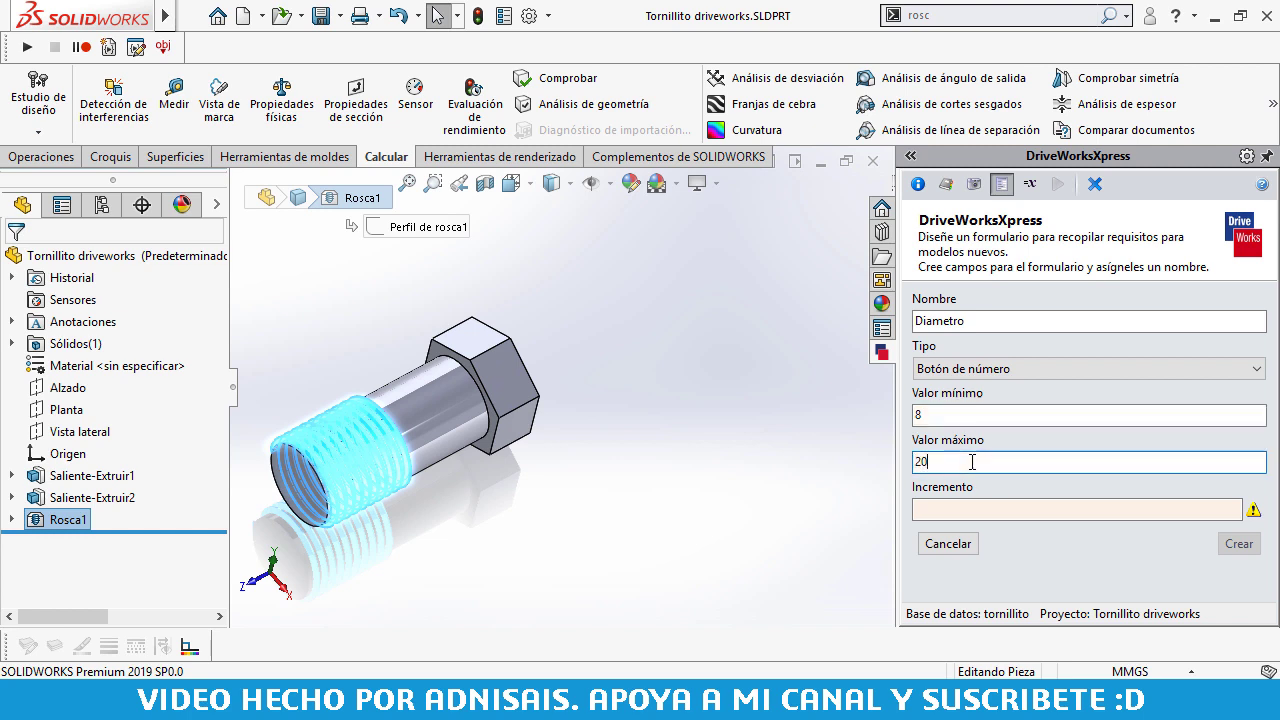
pyautogui.click(1003, 510)
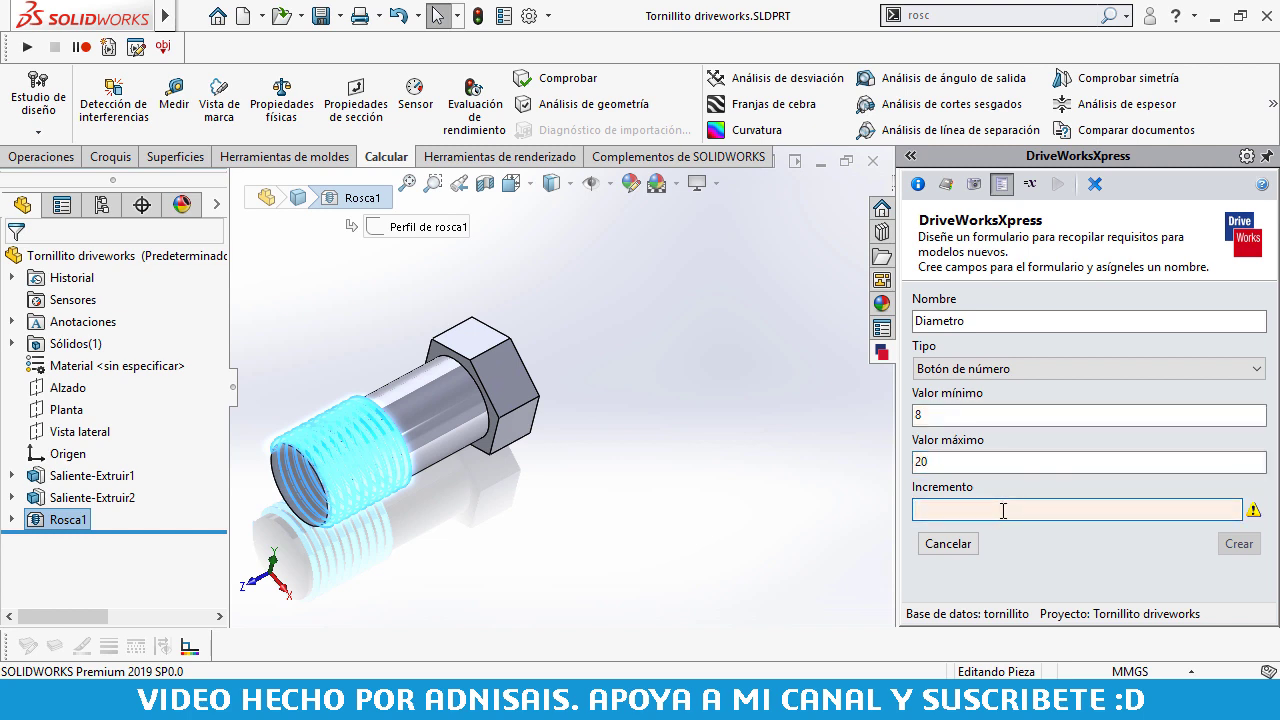
pyautogui.write('1')
pyautogui.click(1238, 543)
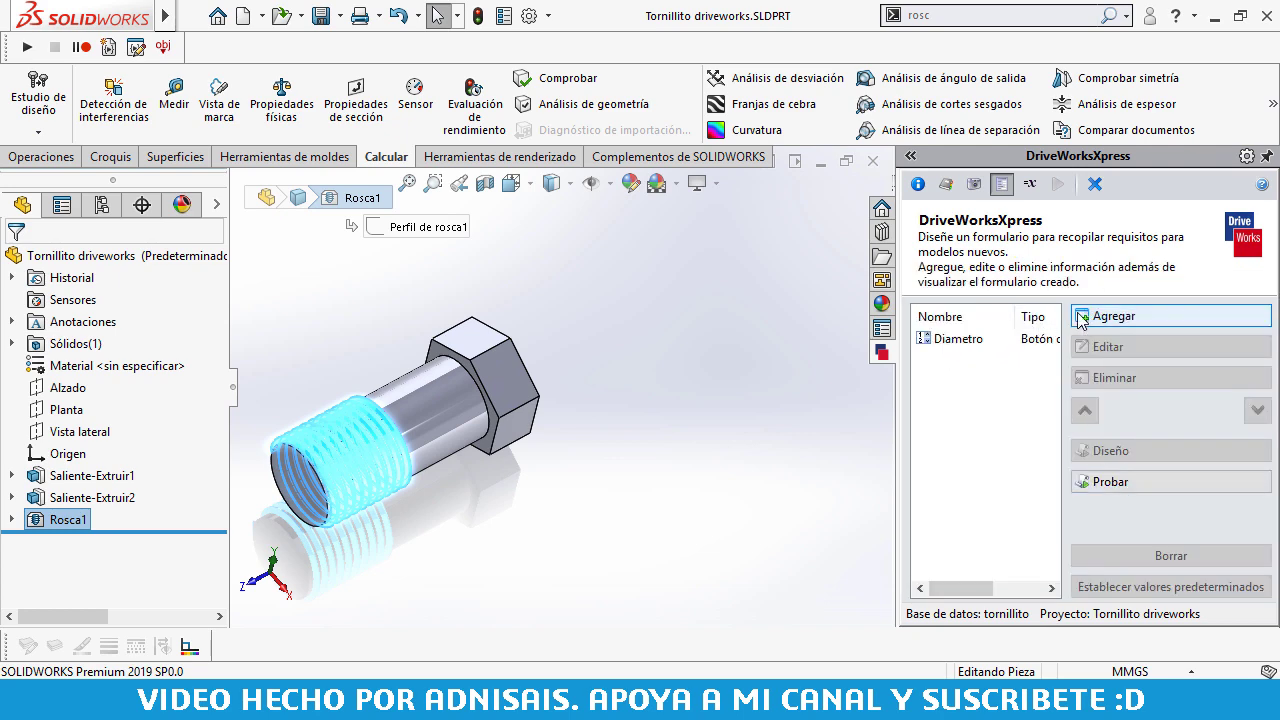
# - Add a Longitud number-spinner field ranging from 20 to 100, increment 11
pyautogui.click(1080, 318)
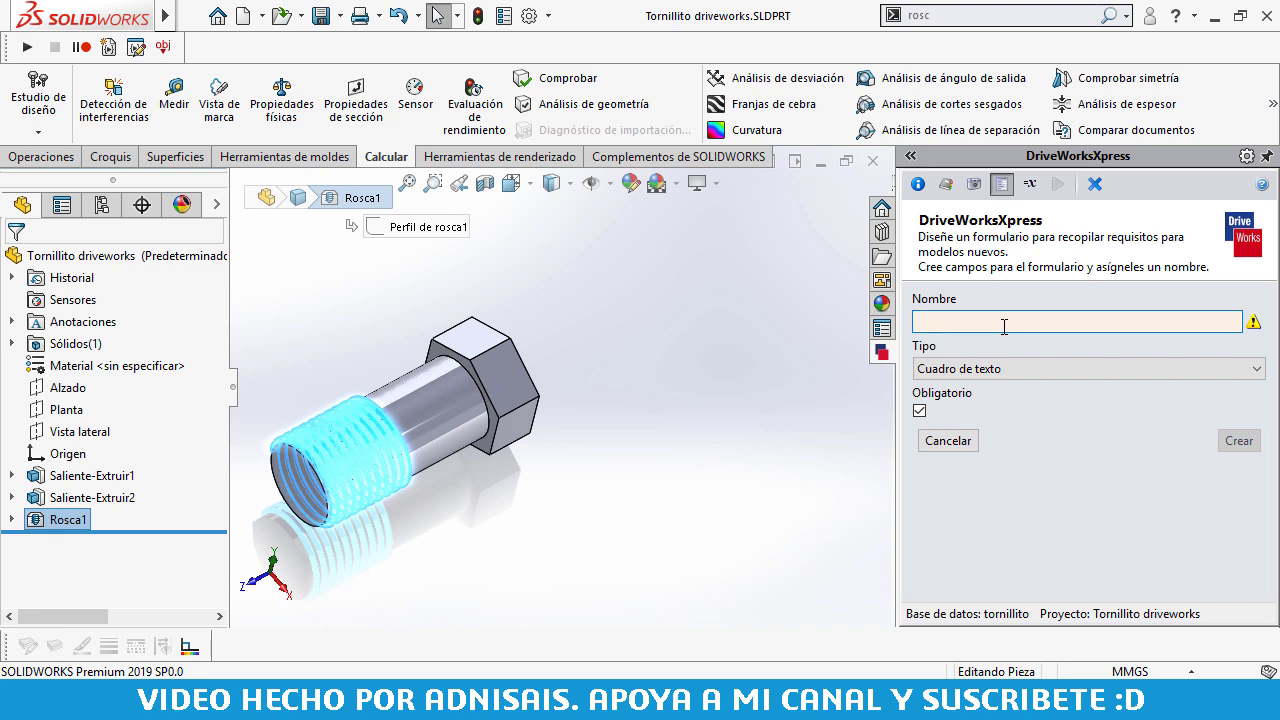
pyautogui.write('Longitud')
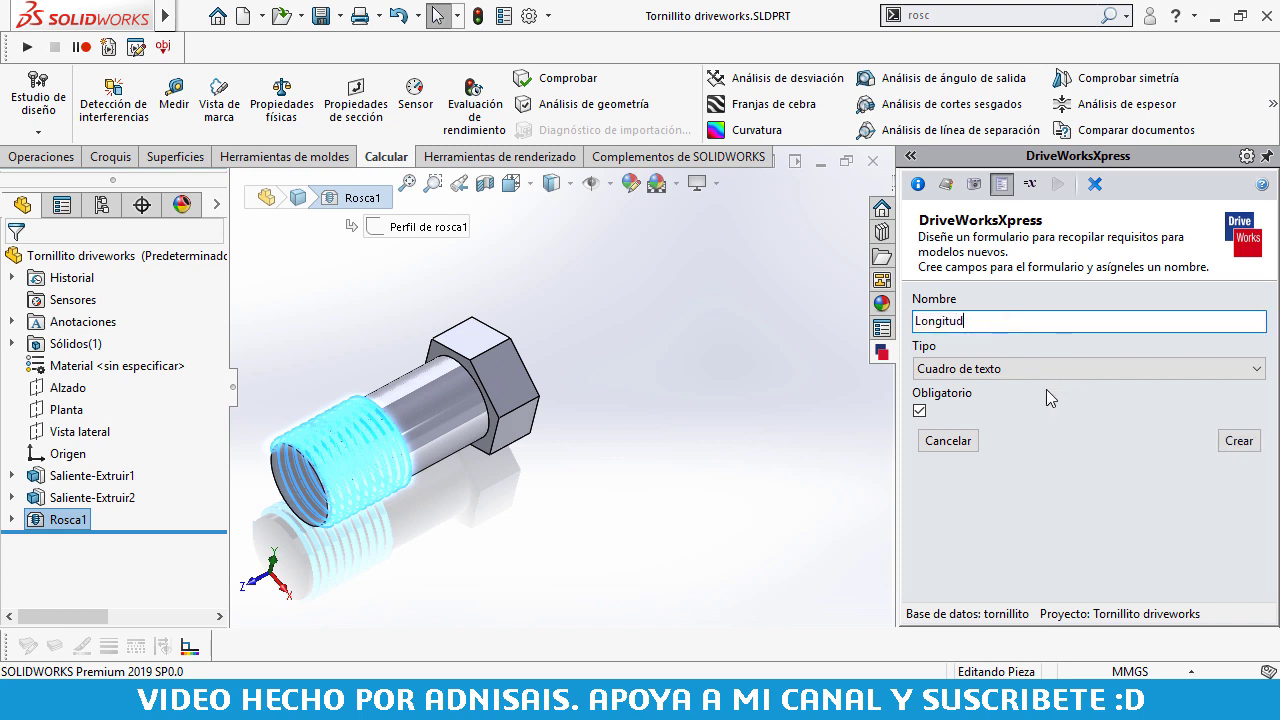
pyautogui.click(1018, 368)
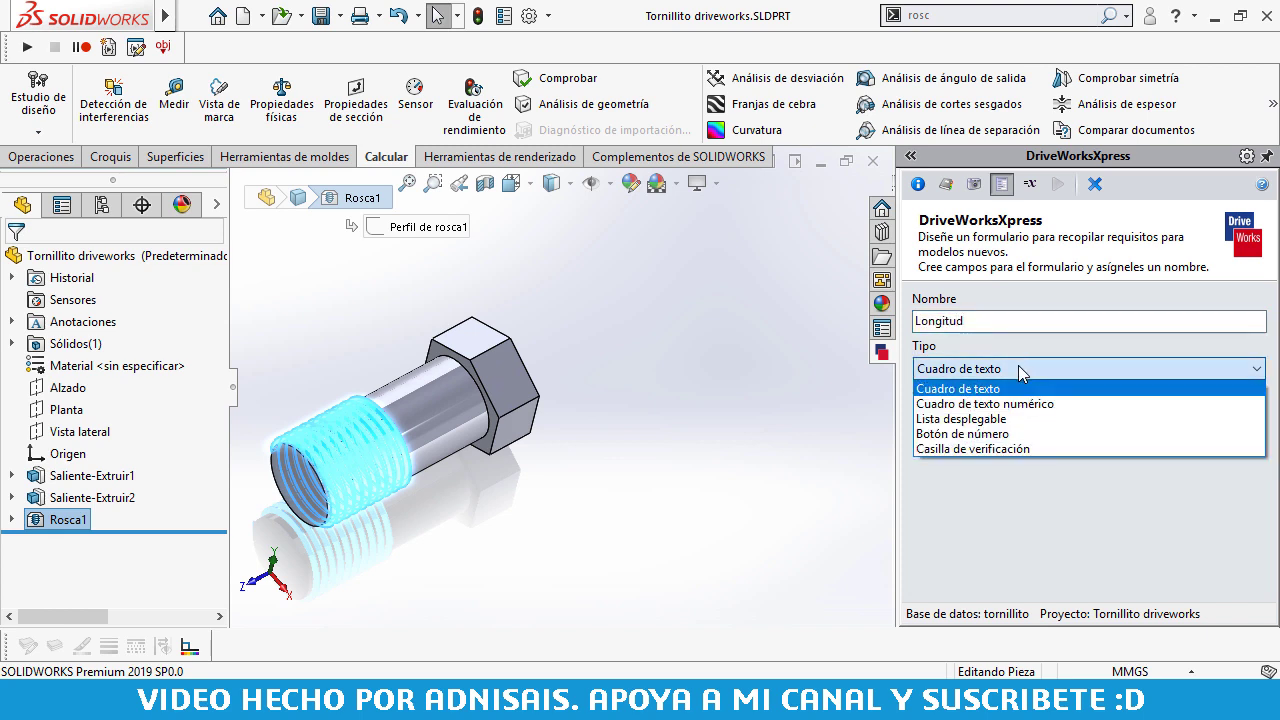
pyautogui.click(990, 434)
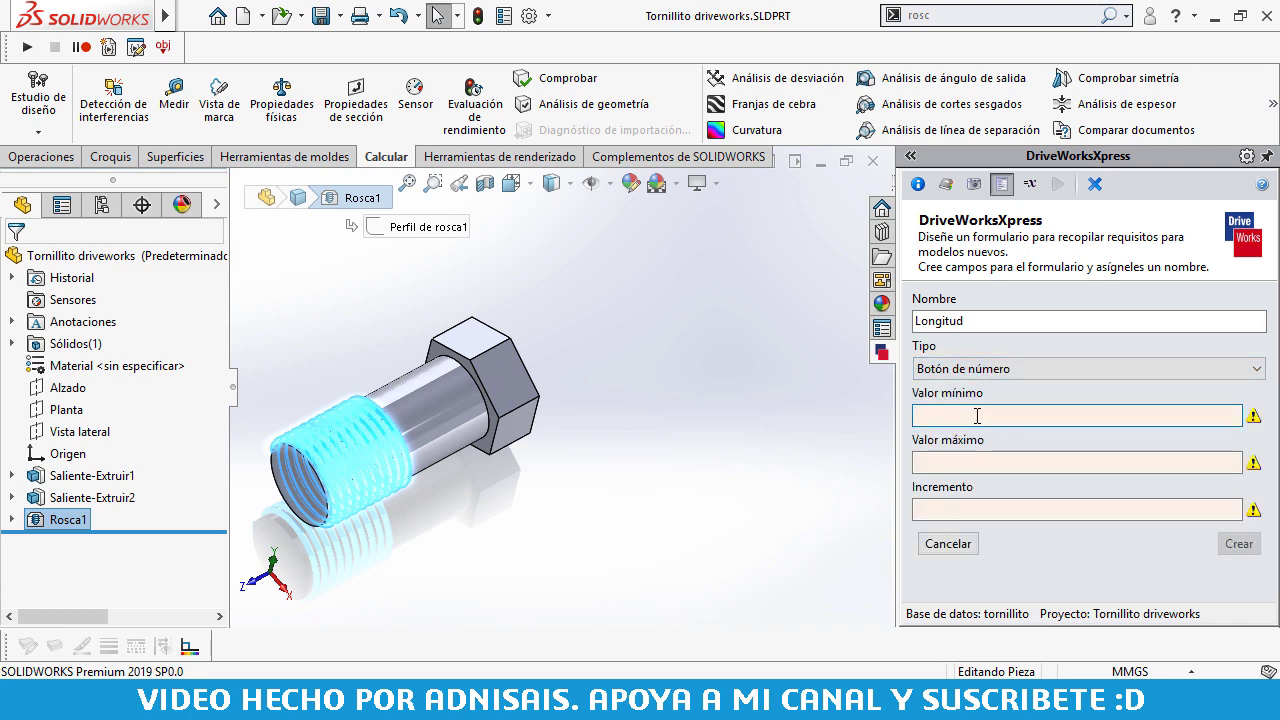
pyautogui.write('20')
pyautogui.click(972, 462)
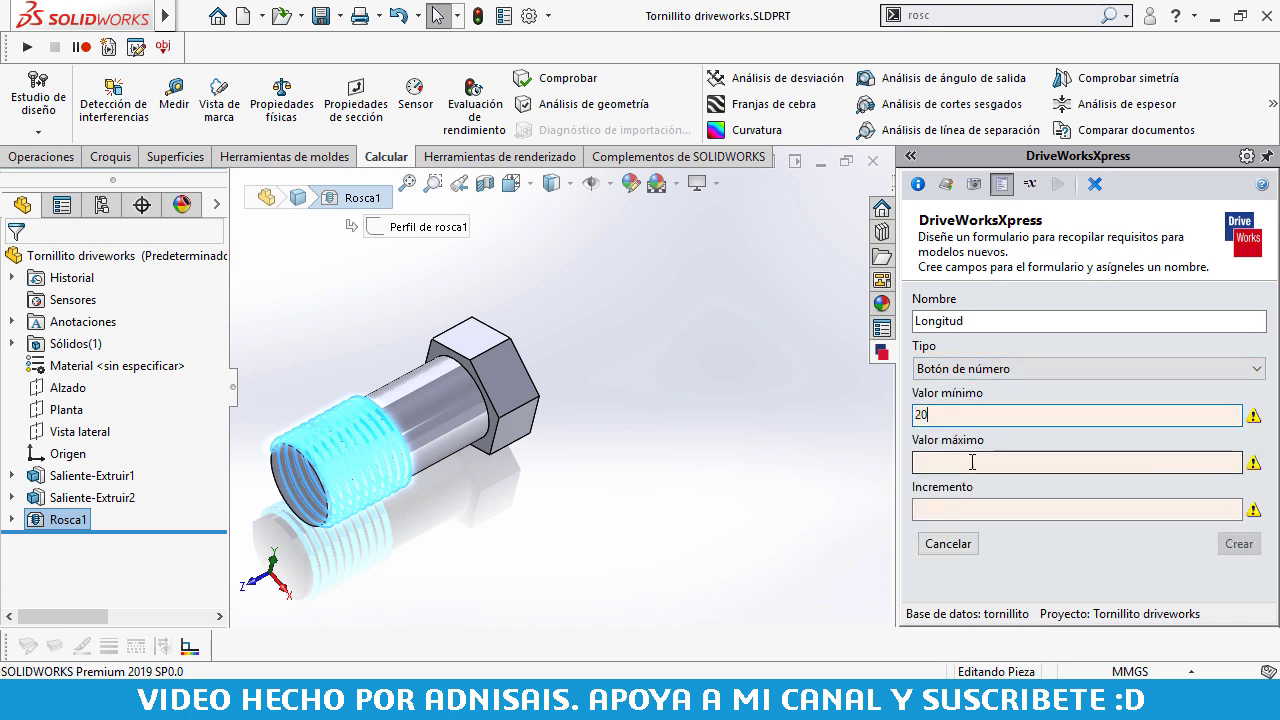
pyautogui.write('100')
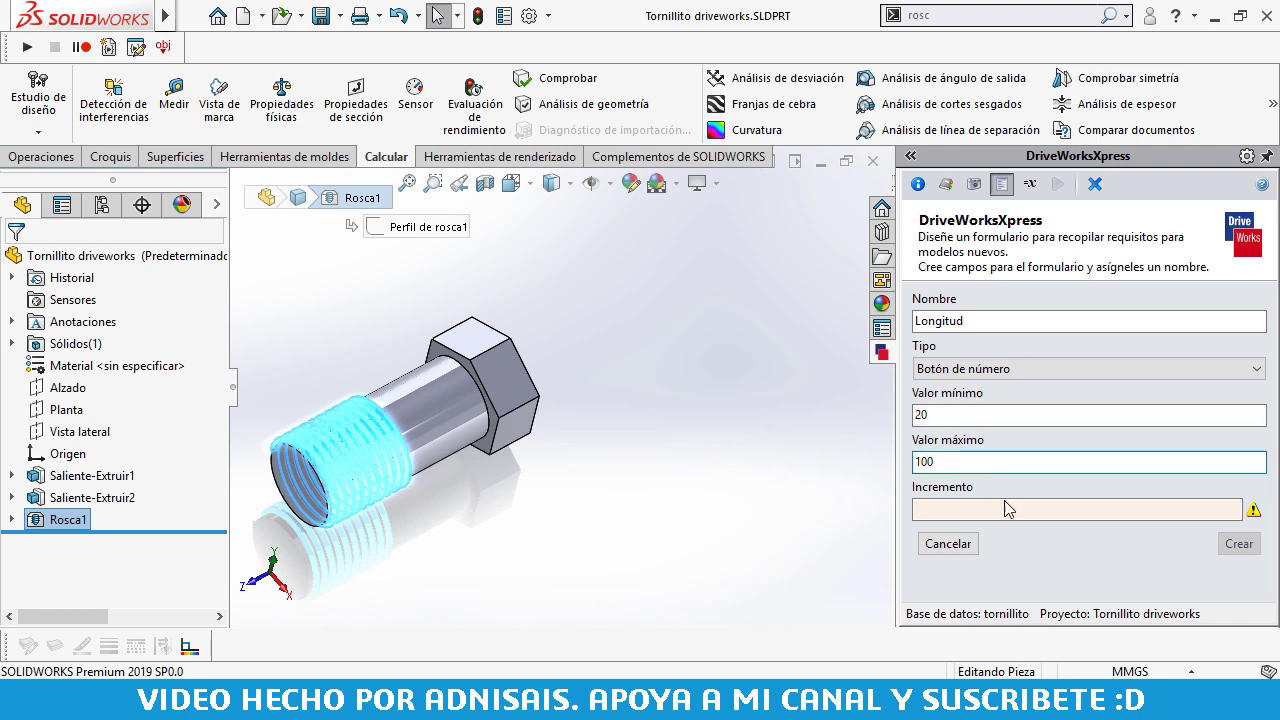
pyautogui.click(1009, 507)
pyautogui.write('11')
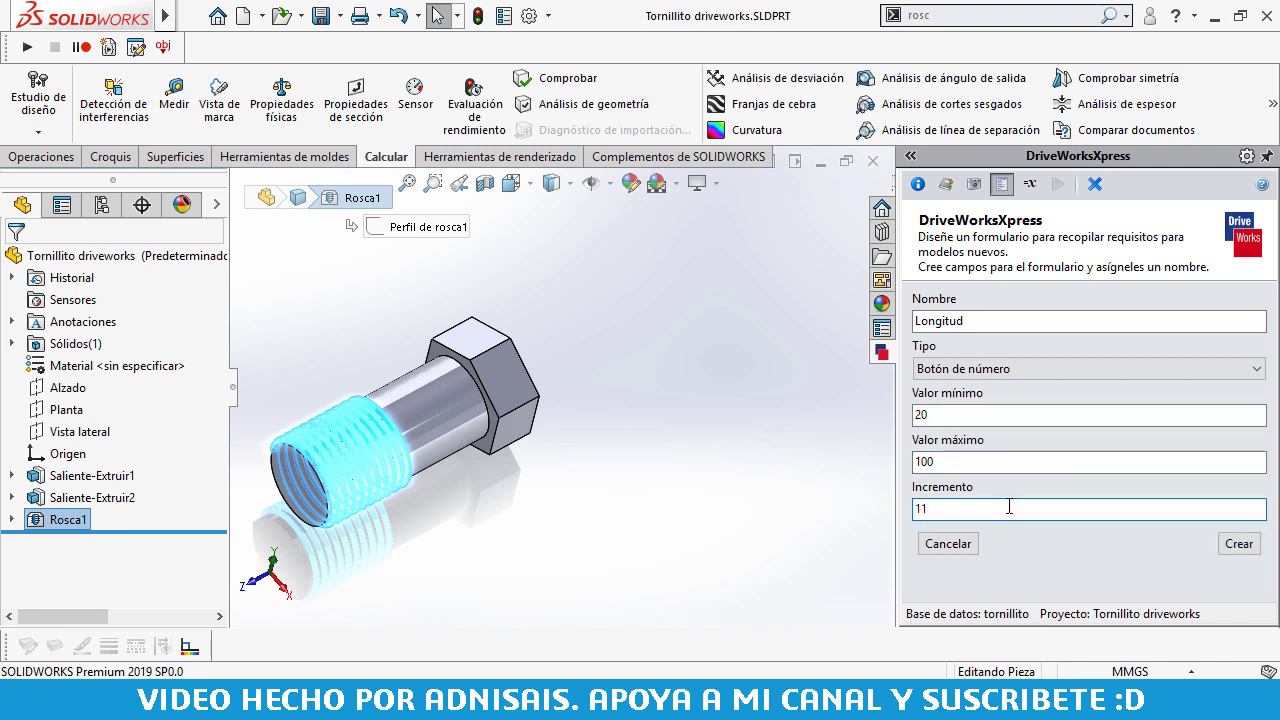
pyautogui.click(1239, 544)
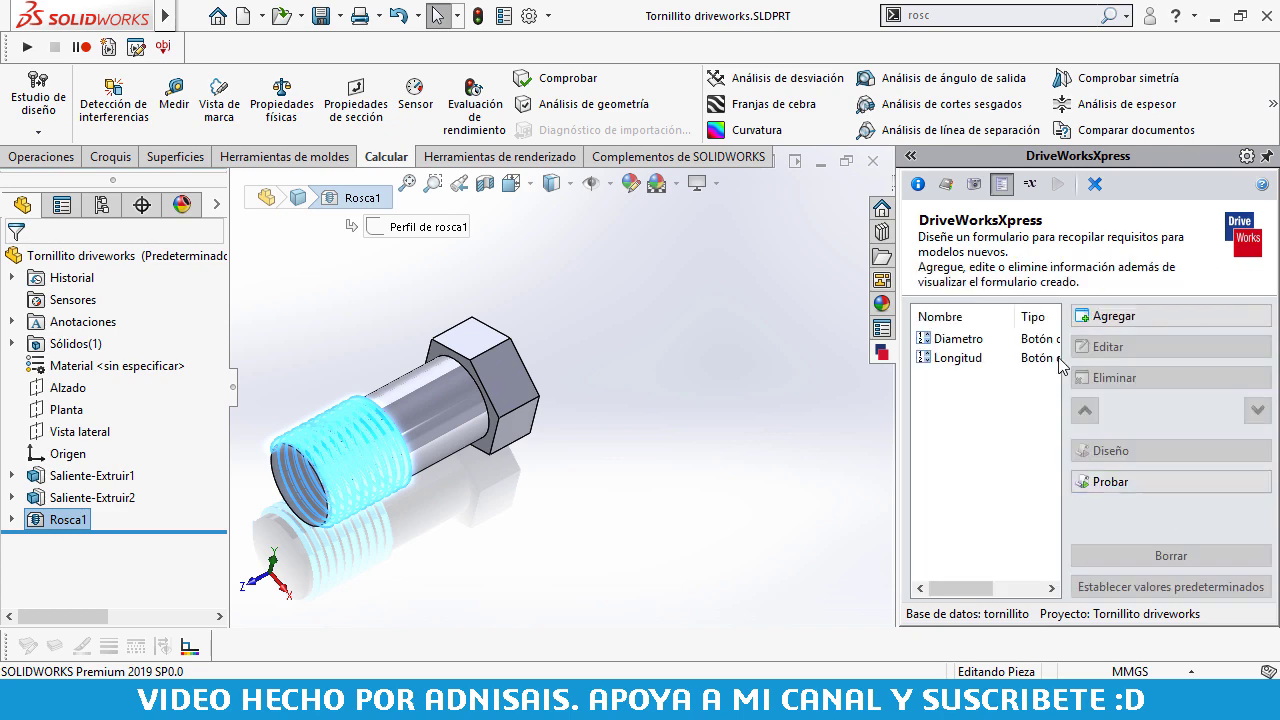
# - Add a Rosca checkbox field to the form
pyautogui.click(1129, 318)
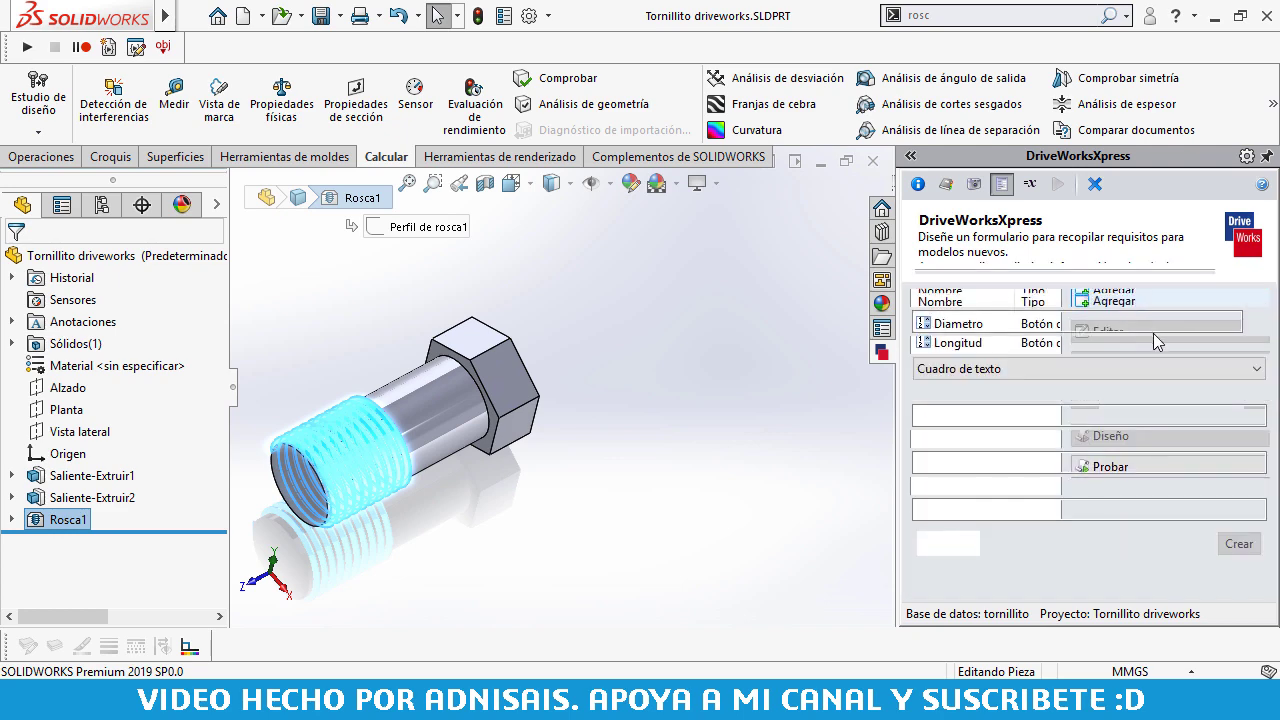
pyautogui.write('Rosca')
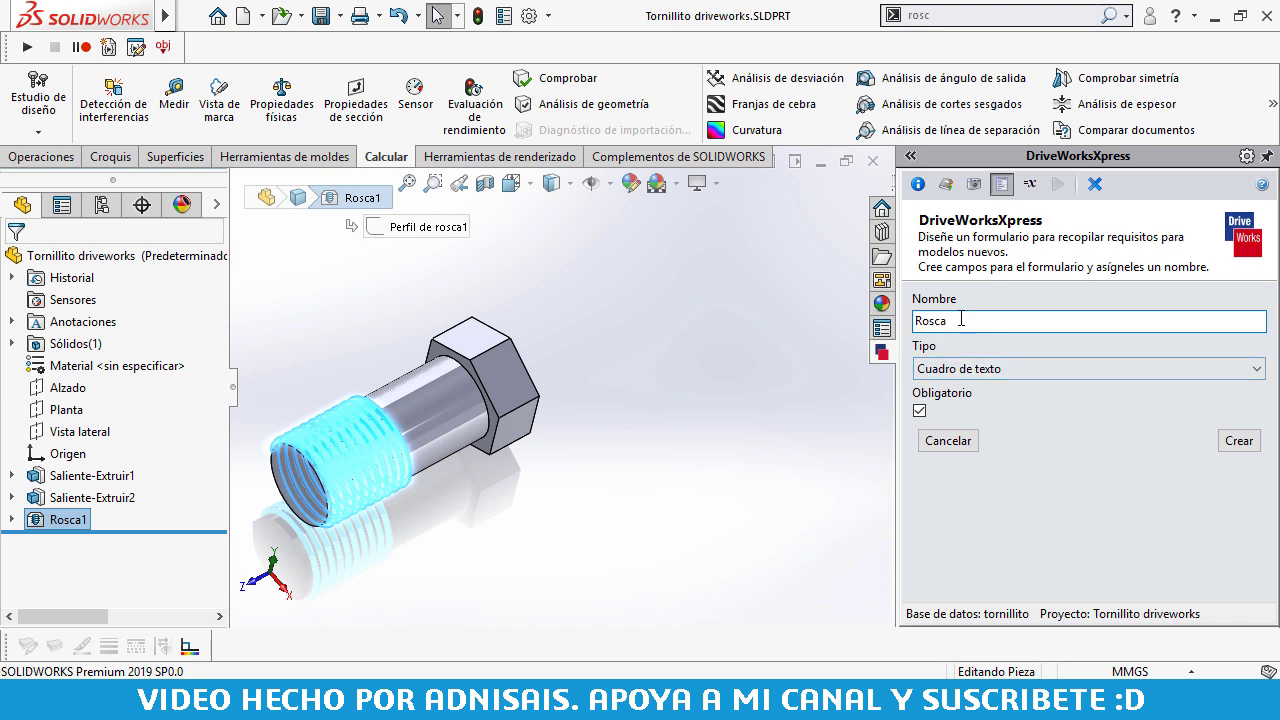
pyautogui.click(1000, 370)
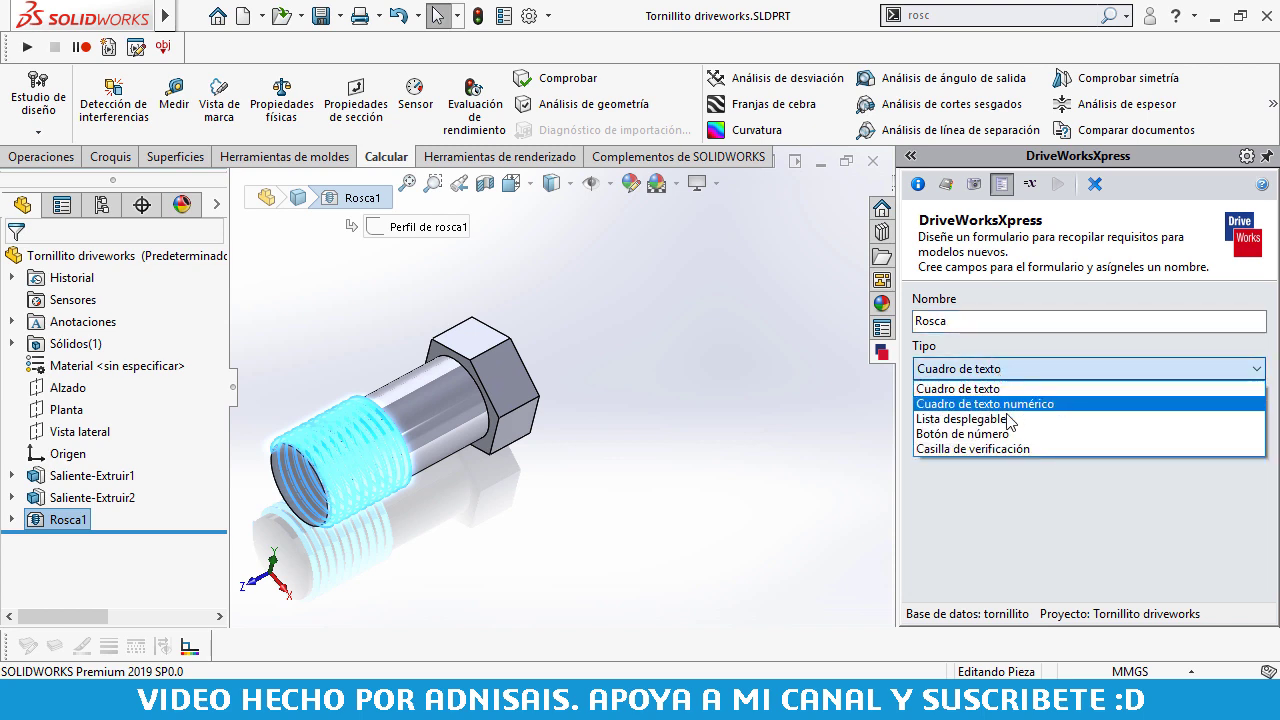
pyautogui.click(1006, 446)
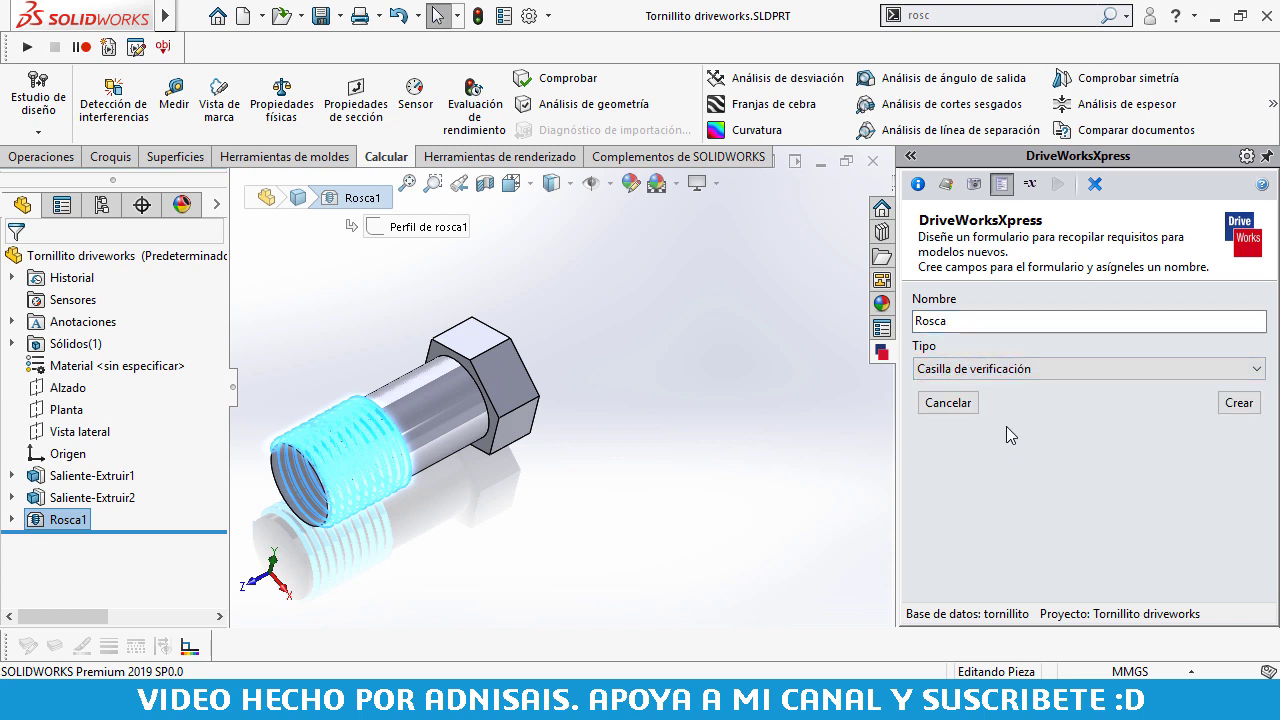
pyautogui.click(1239, 402)
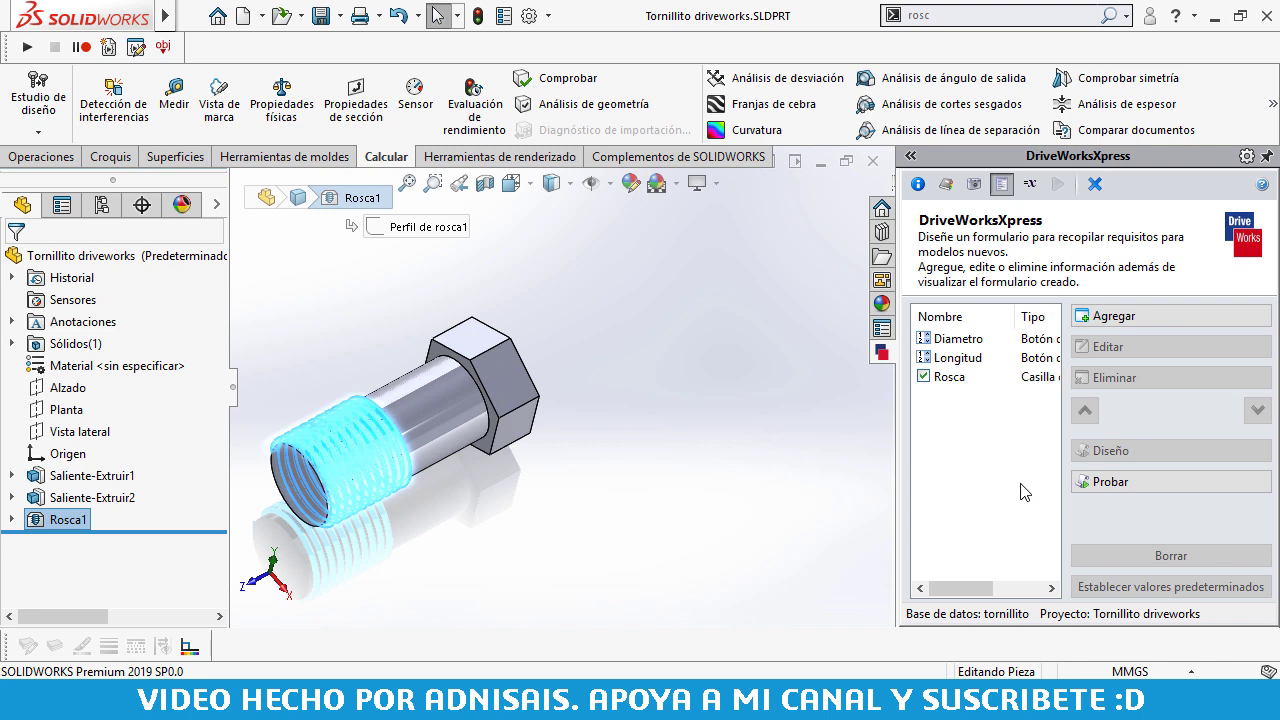
pyautogui.click(1120, 481)
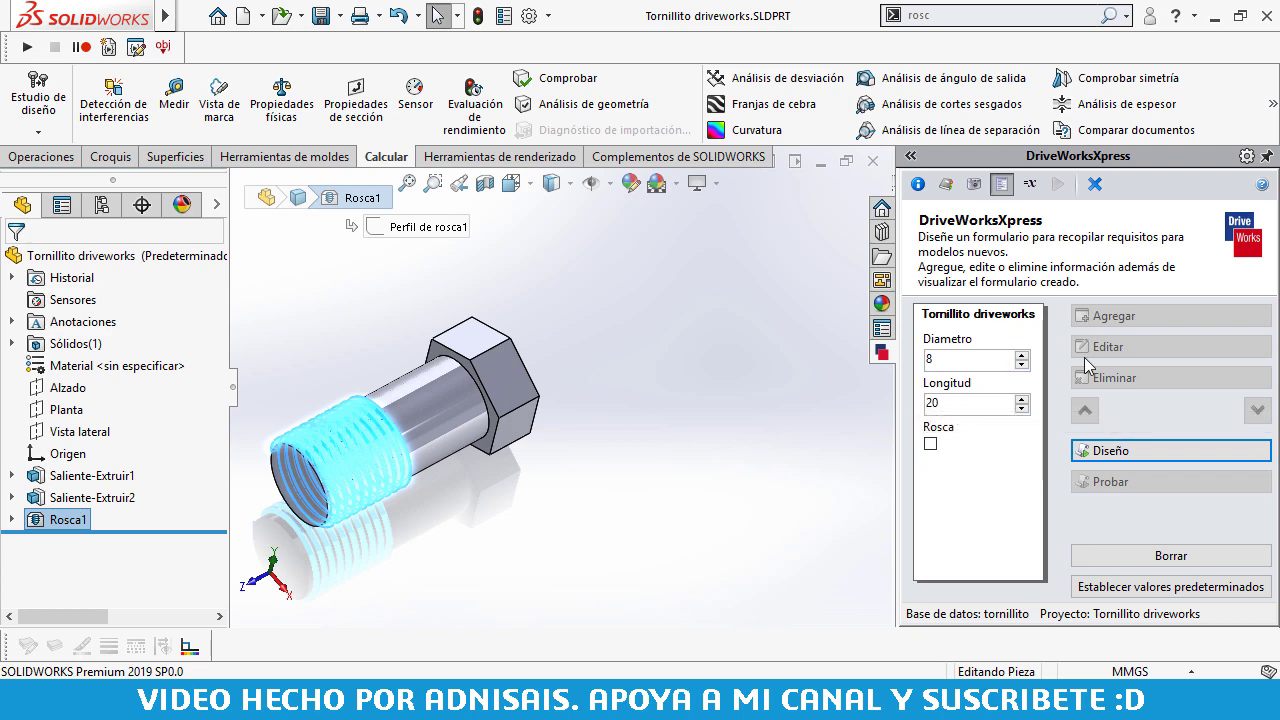
pyautogui.click(1135, 452)
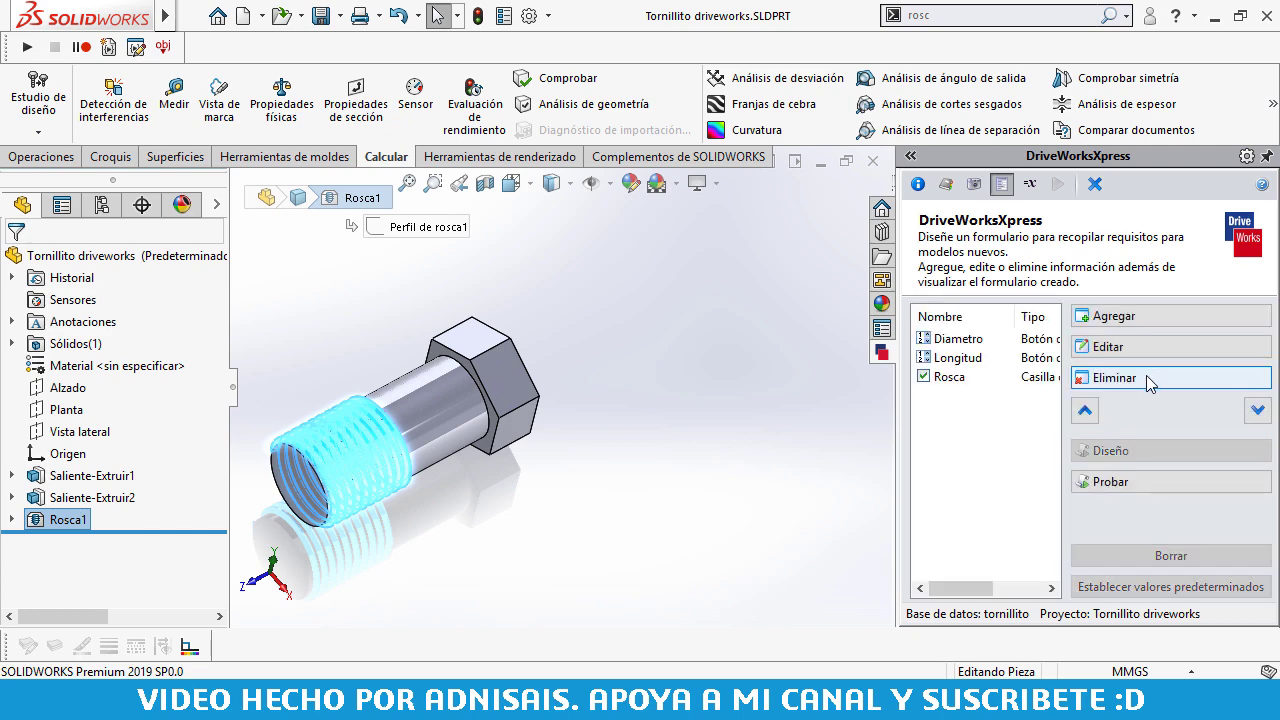
# - Mark filename, dimension and feature rules for editing and open the Tornillito driveworks filename rule
pyautogui.click(1031, 185)
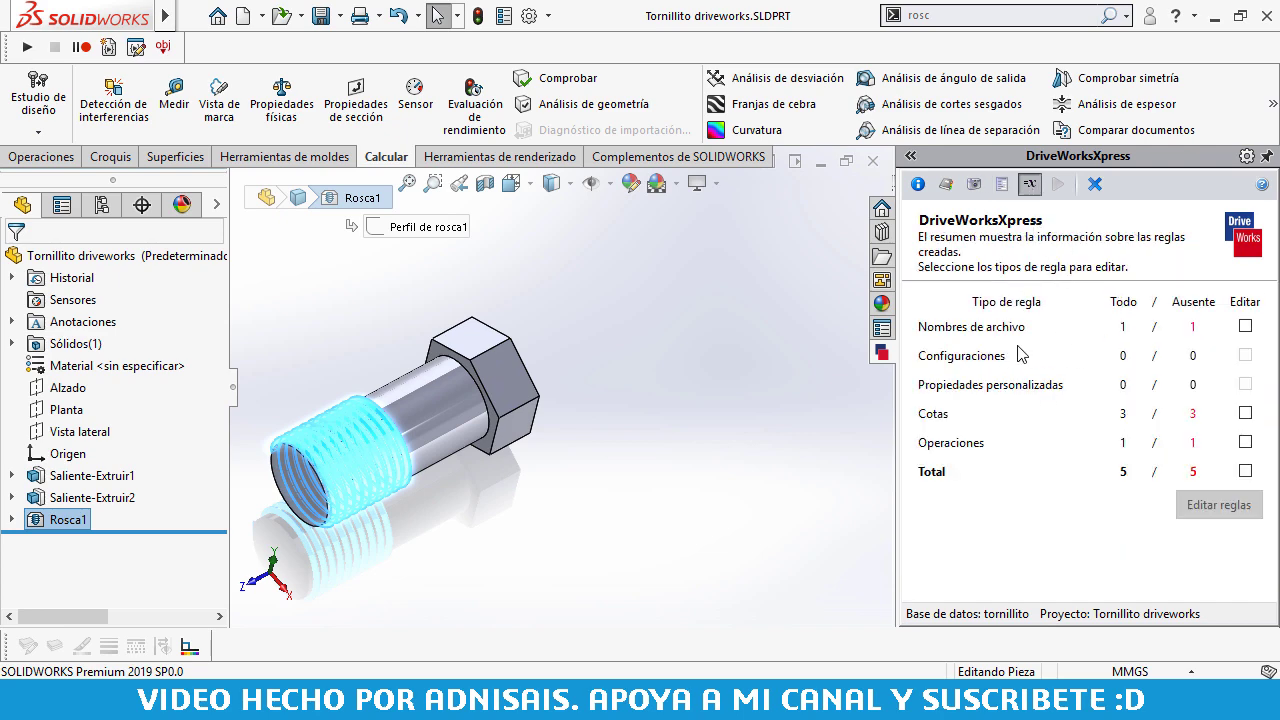
pyautogui.click(1245, 326)
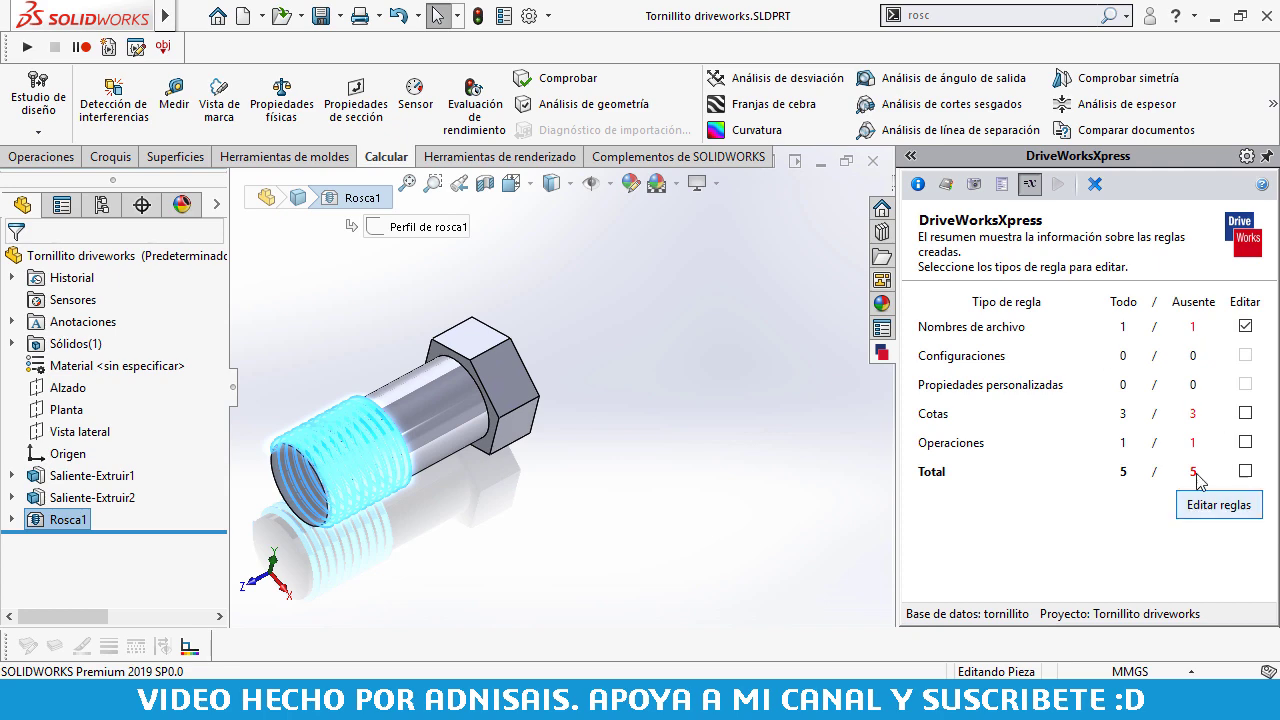
pyautogui.click(1245, 413)
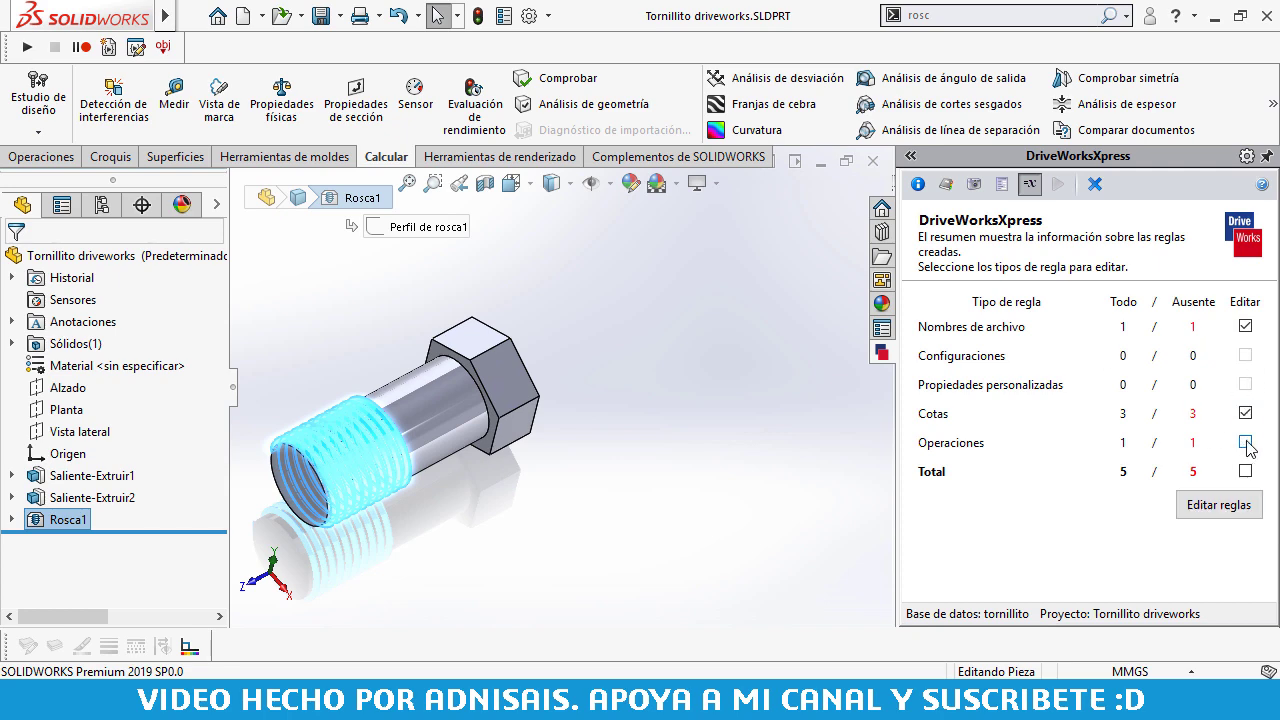
pyautogui.click(1245, 442)
pyautogui.click(1219, 505)
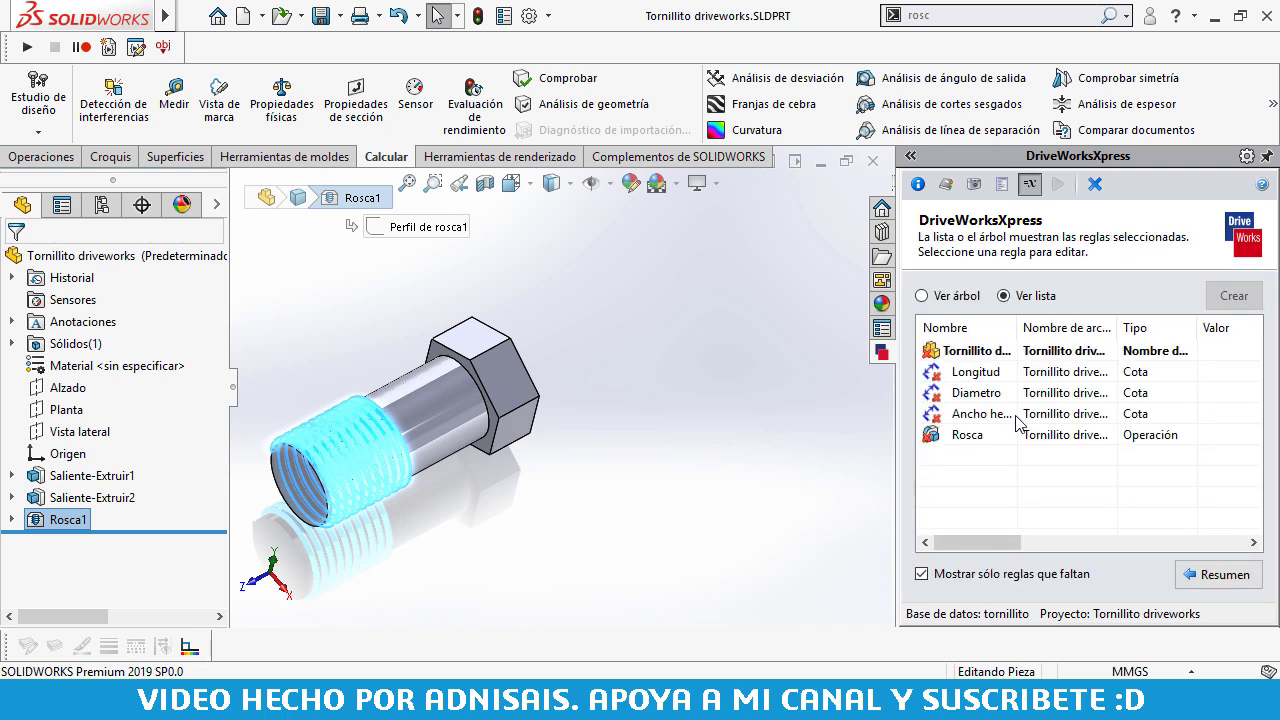
pyautogui.doubleClick(1060, 351)
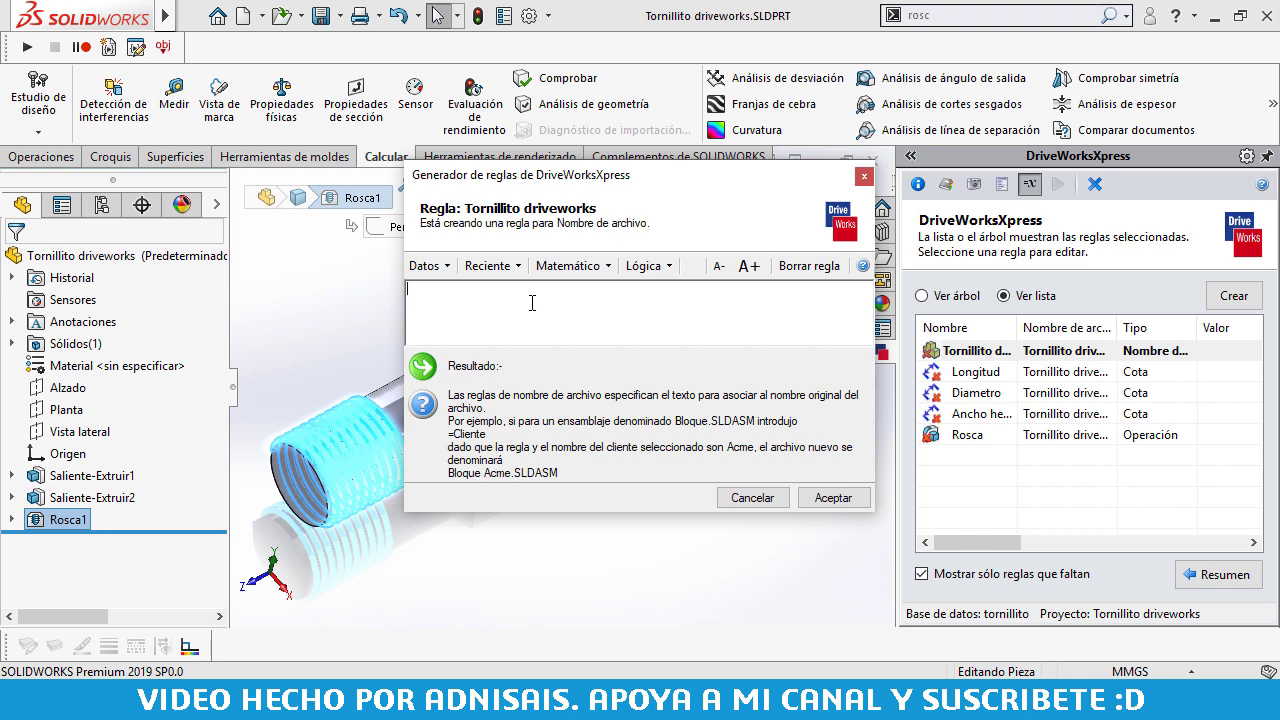
# - Start the file-name rule and insert Diametro from the form inputs
pyautogui.write('"')
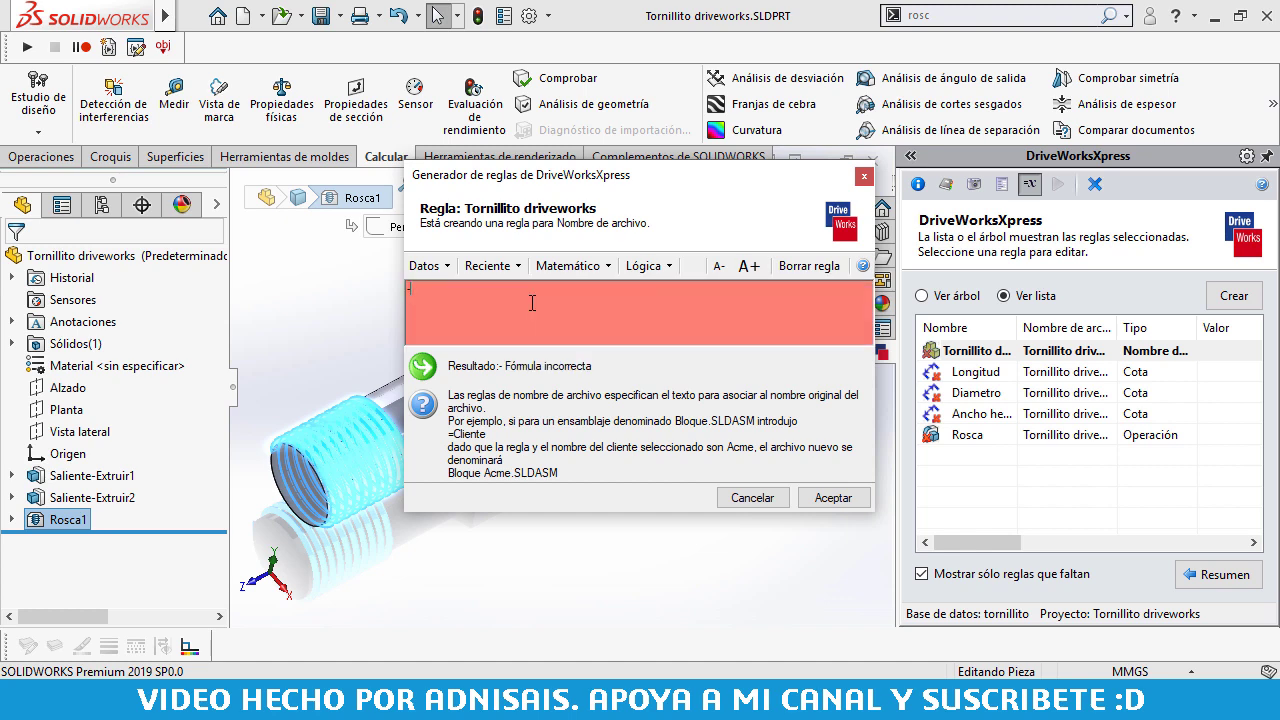
pyautogui.press('BackSpace')
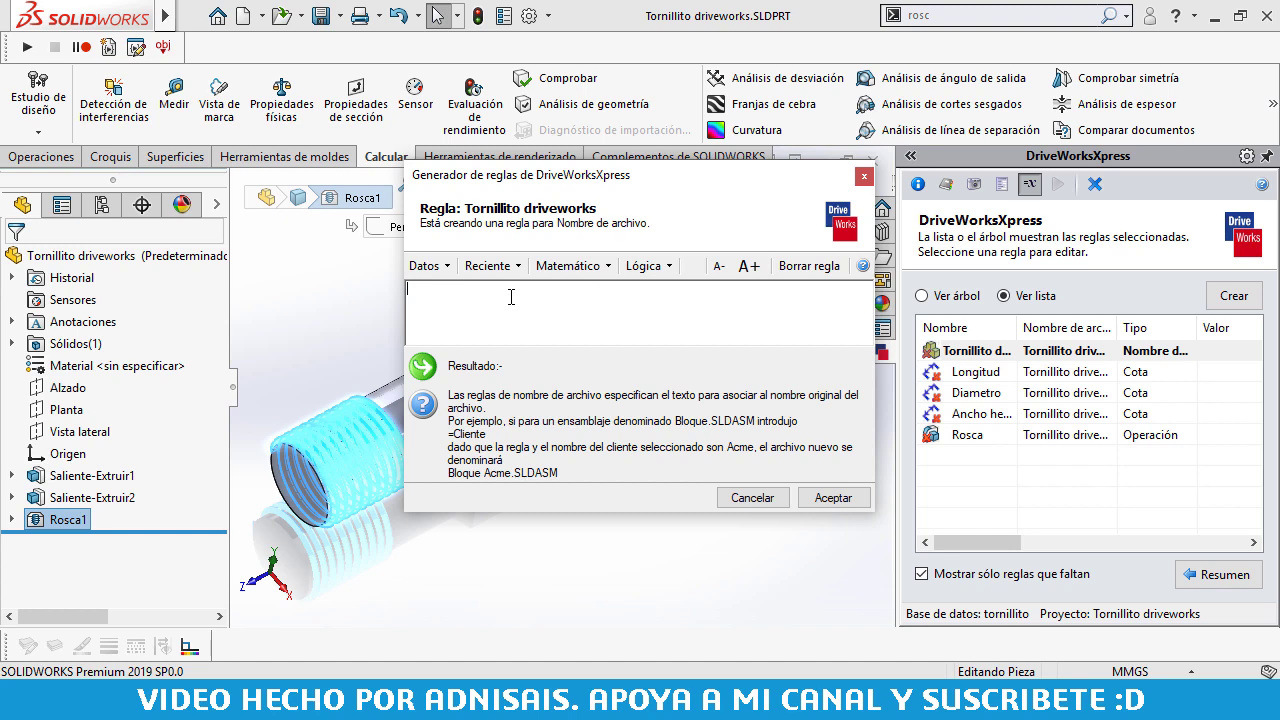
pyautogui.write('= &')
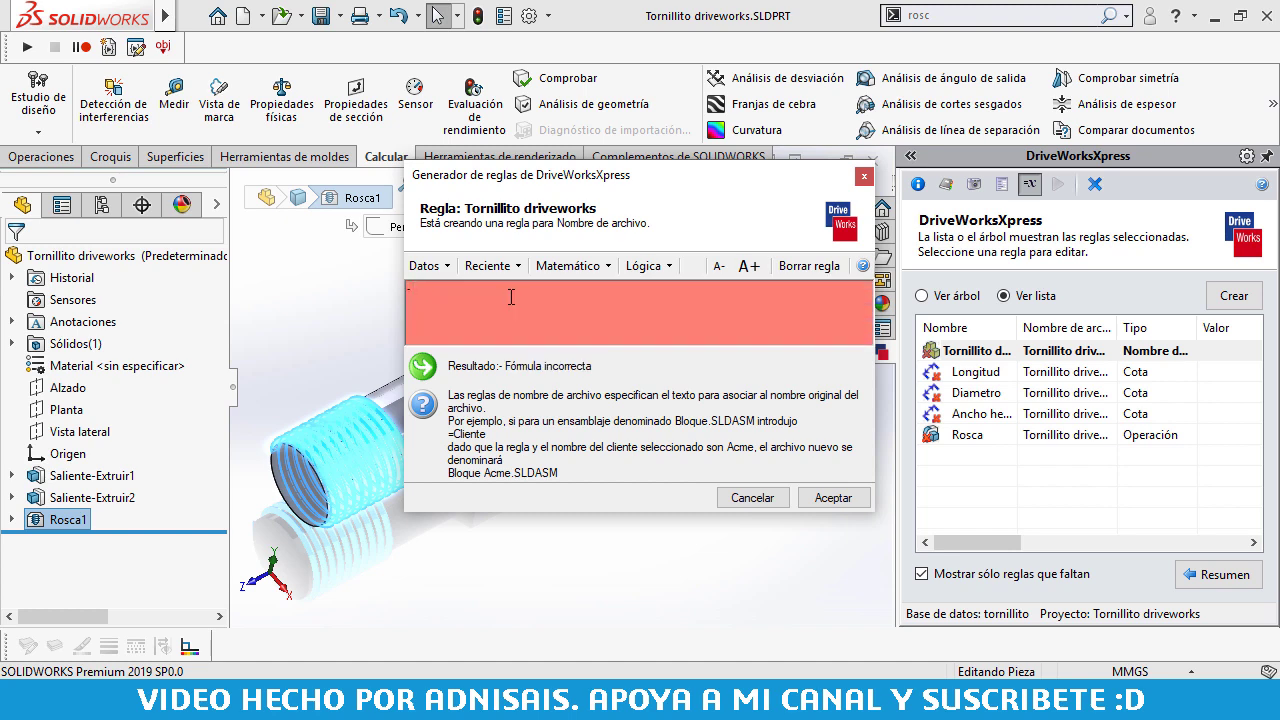
pyautogui.click(426, 265)
pyautogui.moveTo(478, 305); pyautogui.dragTo(520, 297)
# - Fix the leading " - " separator and append & " - " & after Diametro
pyautogui.click(412, 291)
pyautogui.press('BackSpace')
pyautogui.write('"')
pyautogui.write('-"')
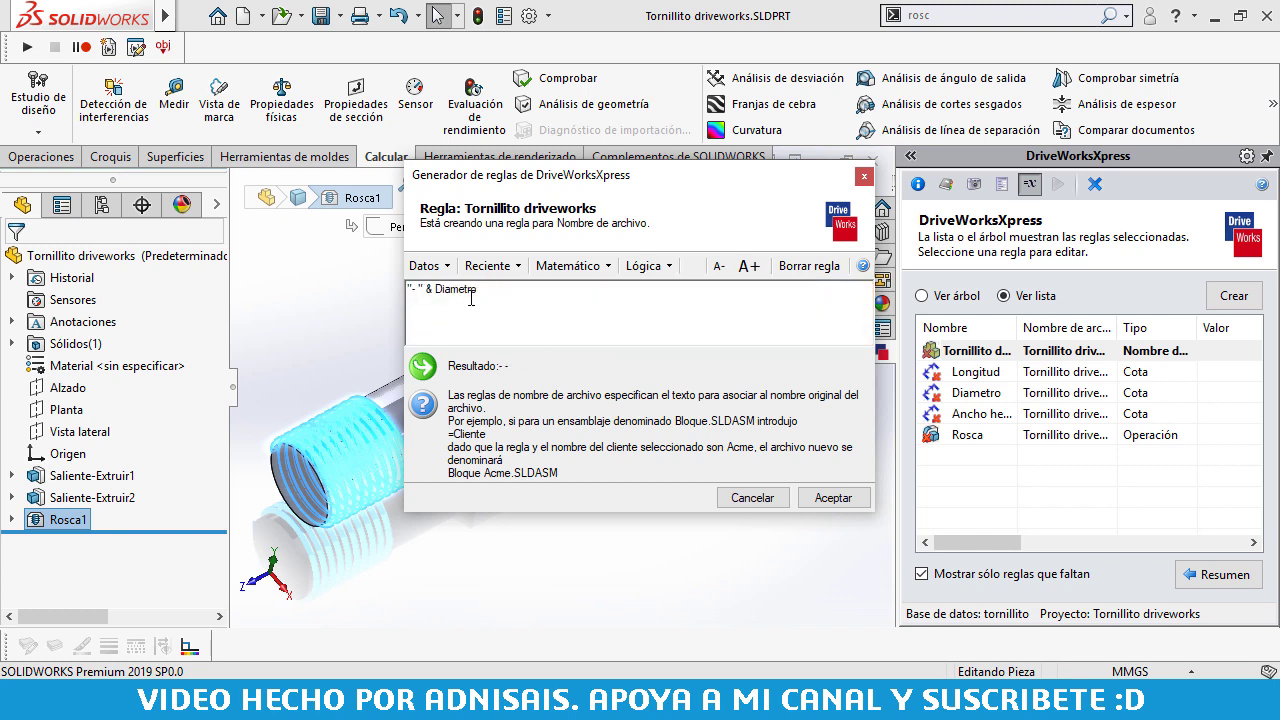
pyautogui.click(418, 298)
pyautogui.click(487, 290)
pyautogui.write('& " -')
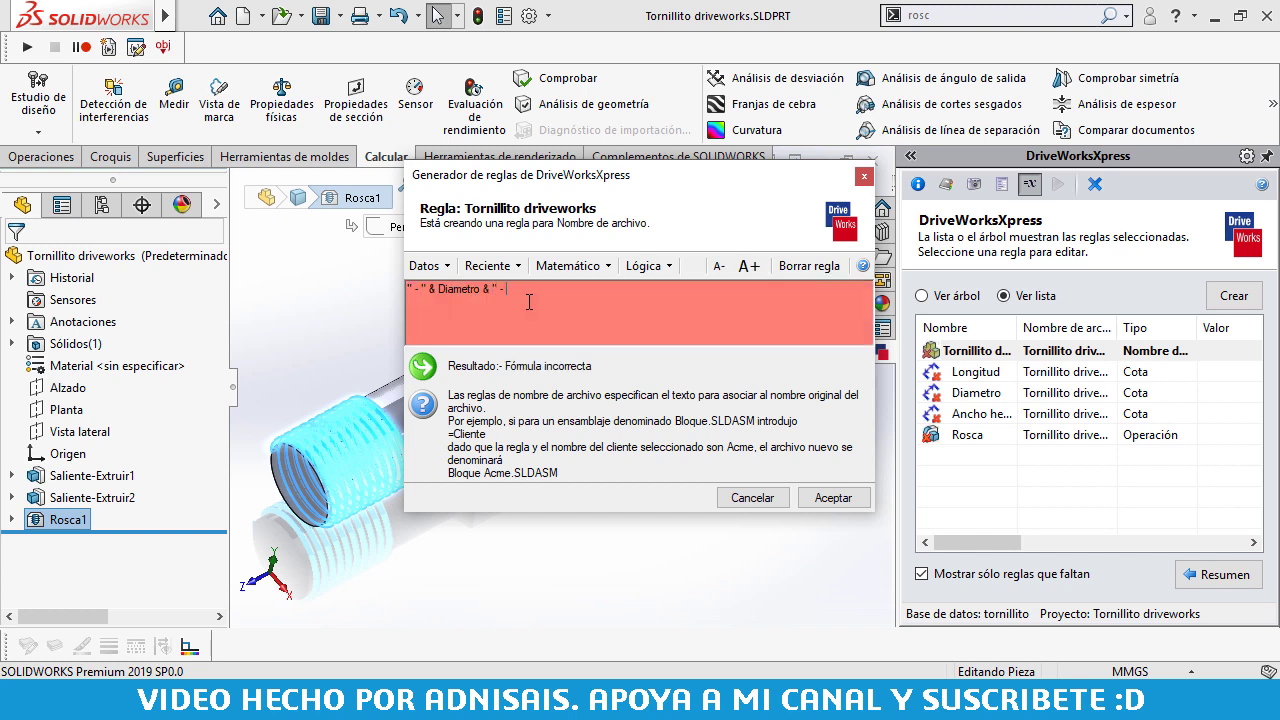
pyautogui.write('"')
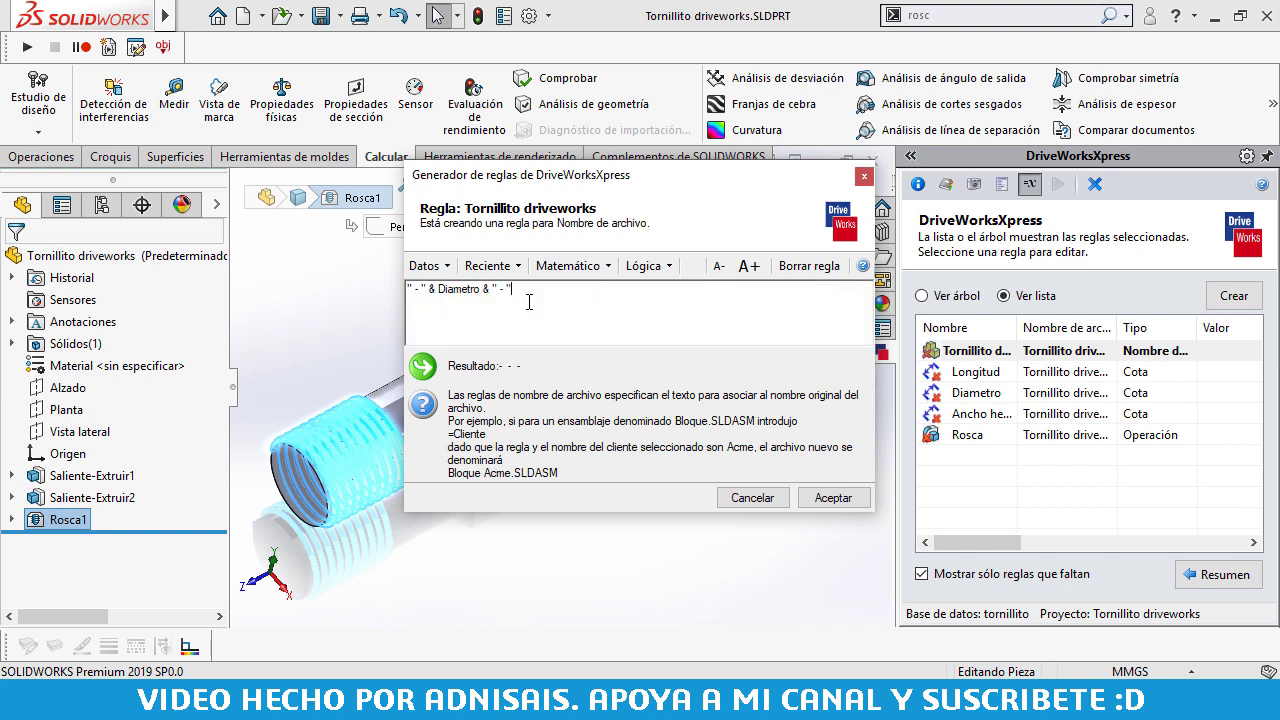
pyautogui.write(' &')
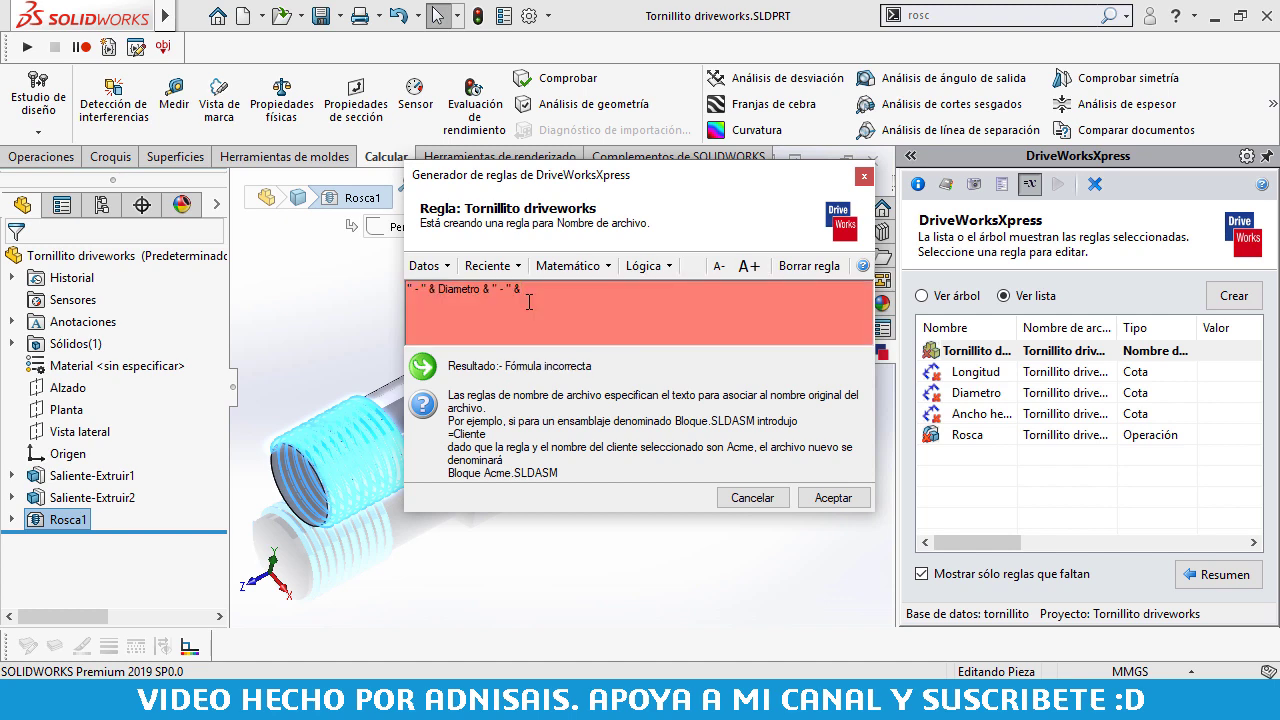
pyautogui.click(424, 266)
# - Append Longitud to the file-name rule, followed by an & joiner
pyautogui.click(458, 310)
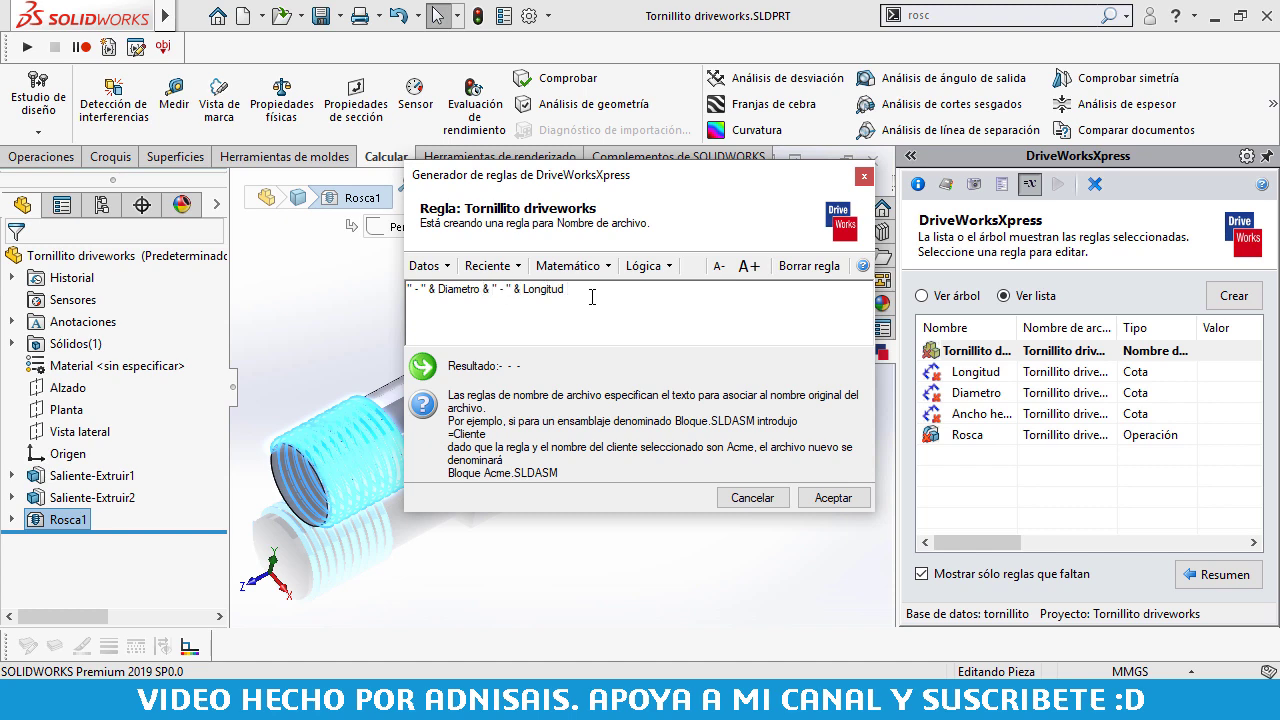
pyautogui.write('"')
pyautogui.press('BackSpace')
pyautogui.write('&')
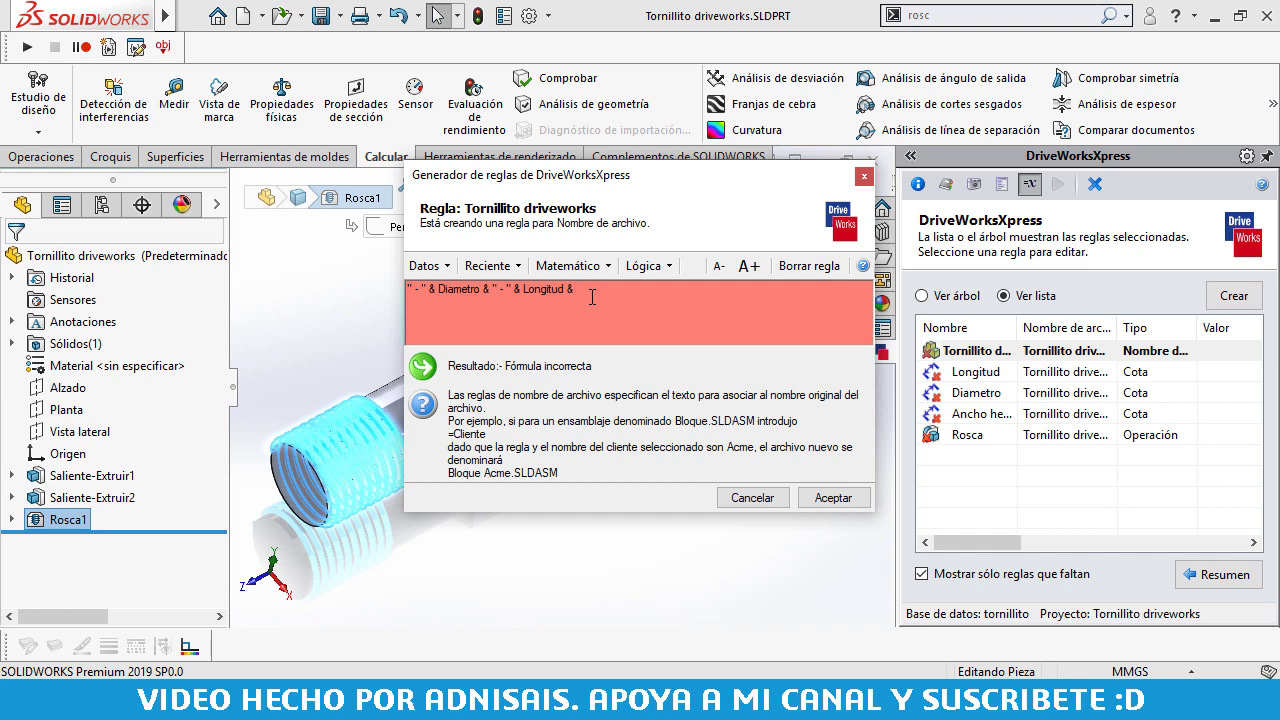
pyautogui.write(' If')
pyautogui.write('(')
pyautogui.press('BackSpace')
pyautogui.press('BackSpace')
pyautogui.press('BackSpace')
pyautogui.write('si')
pyautogui.write('(')
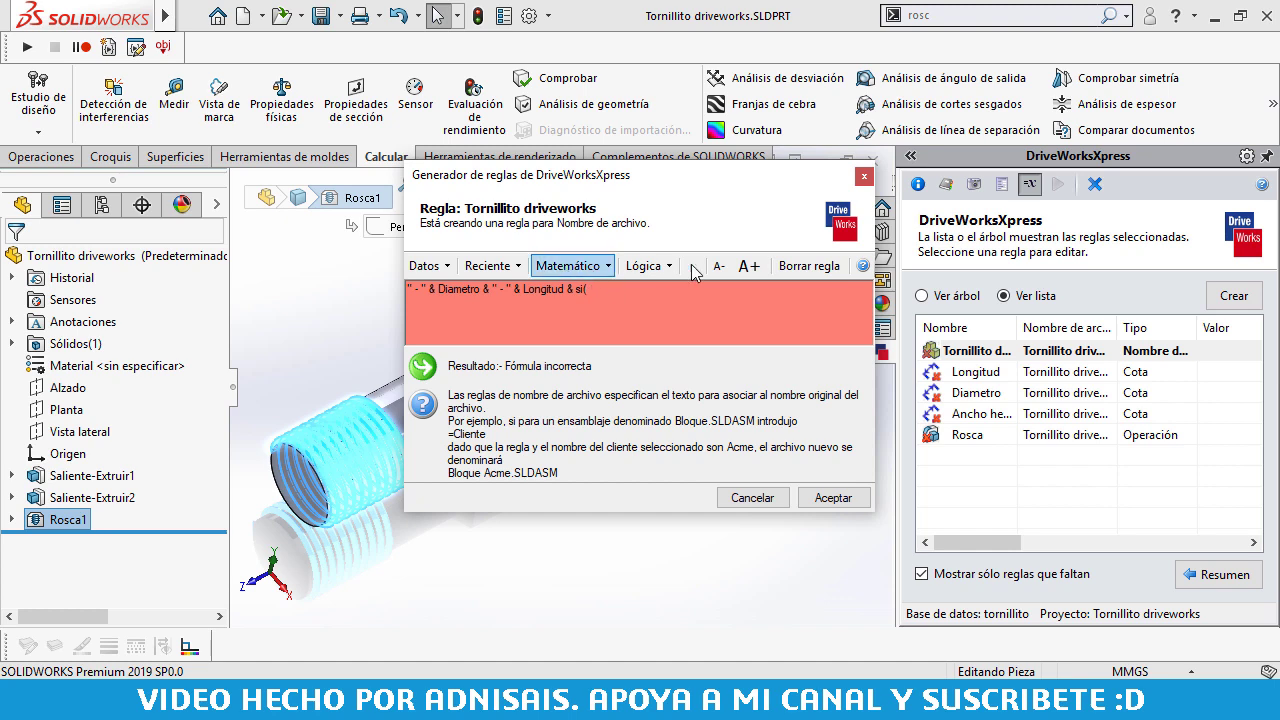
# - Begin an IF( condition and insert Rosca as its tested input
pyautogui.click(650, 265)
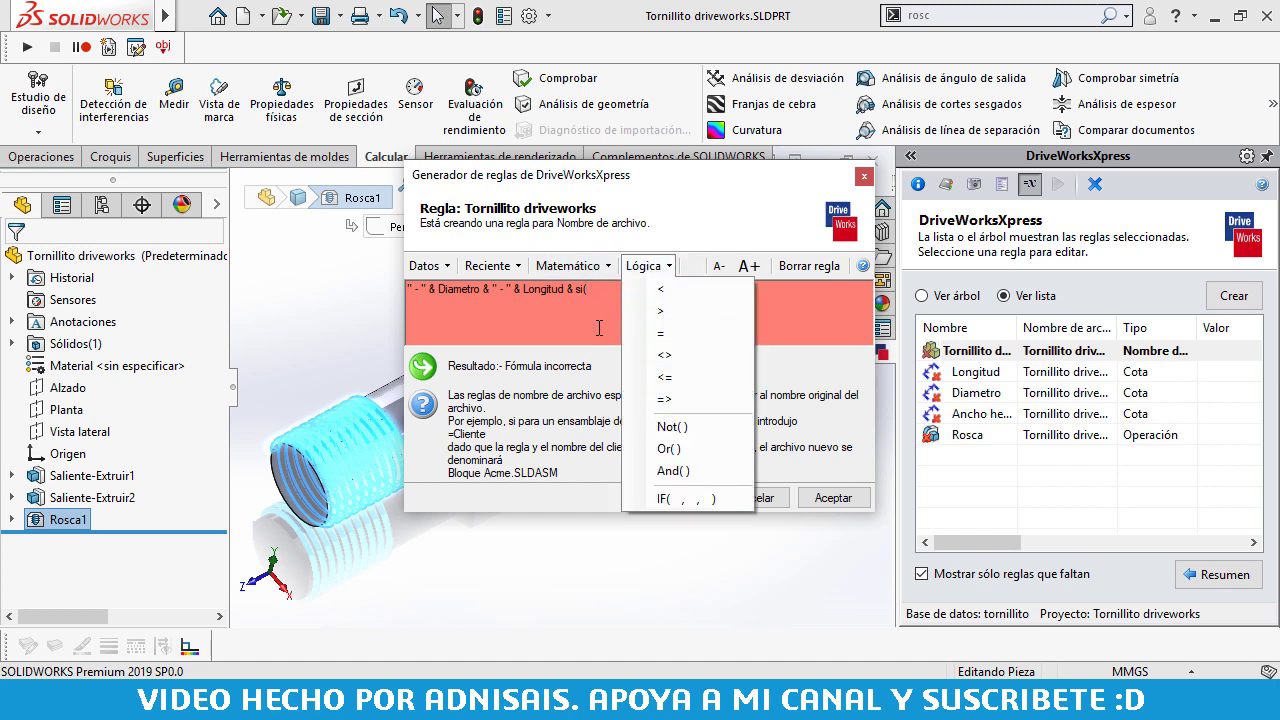
pyautogui.click(676, 291)
pyautogui.press('BackSpace')
pyautogui.press('BackSpace')
pyautogui.press('BackSpace')
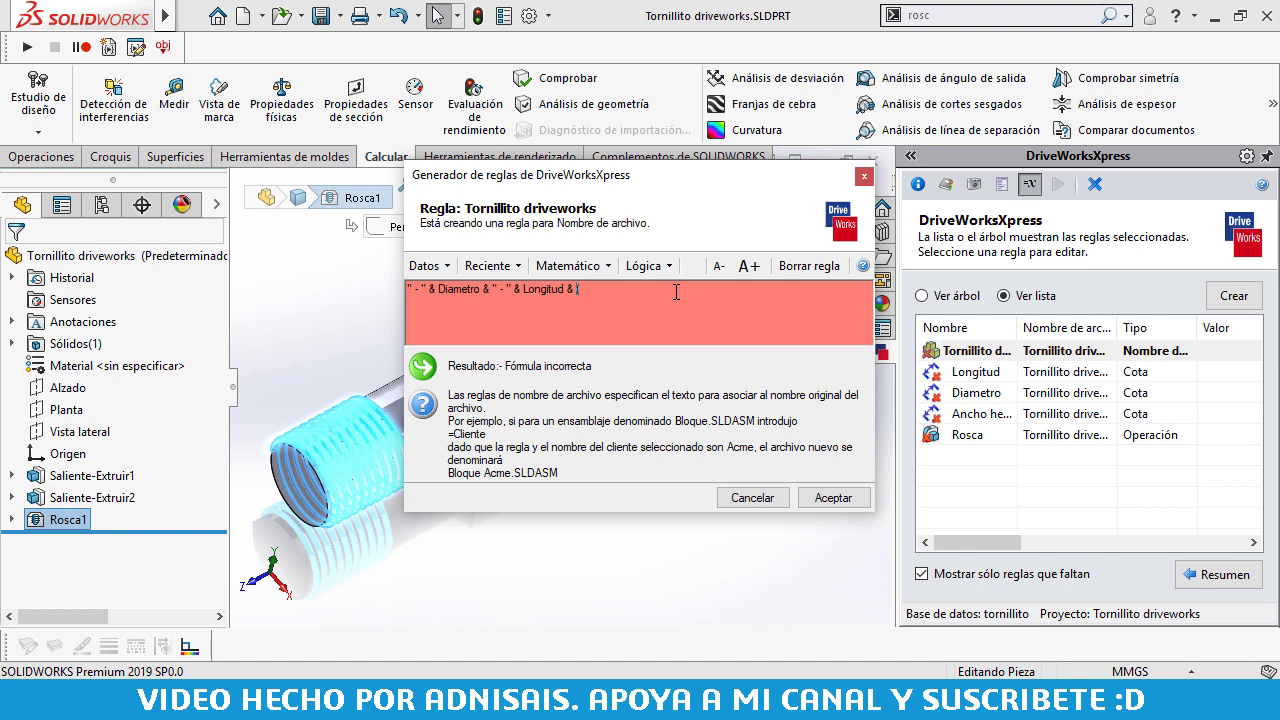
pyautogui.write('IF(')
pyautogui.click(447, 268)
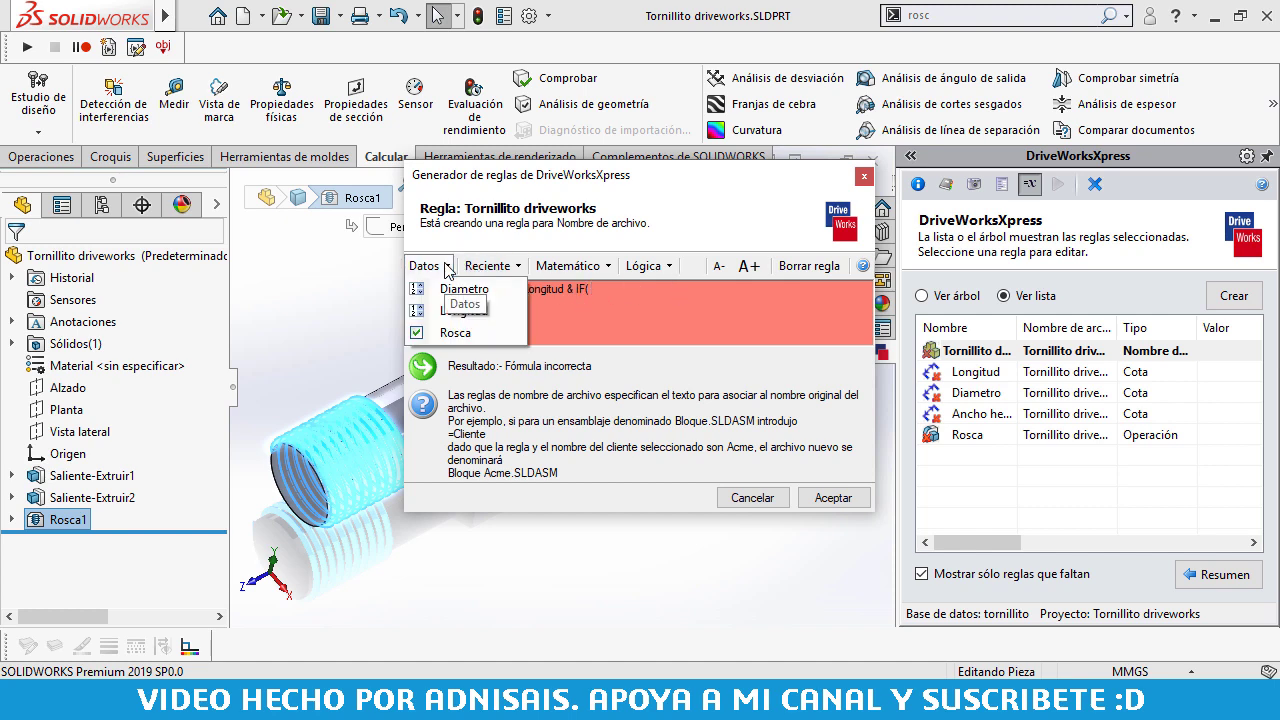
pyautogui.click(466, 332)
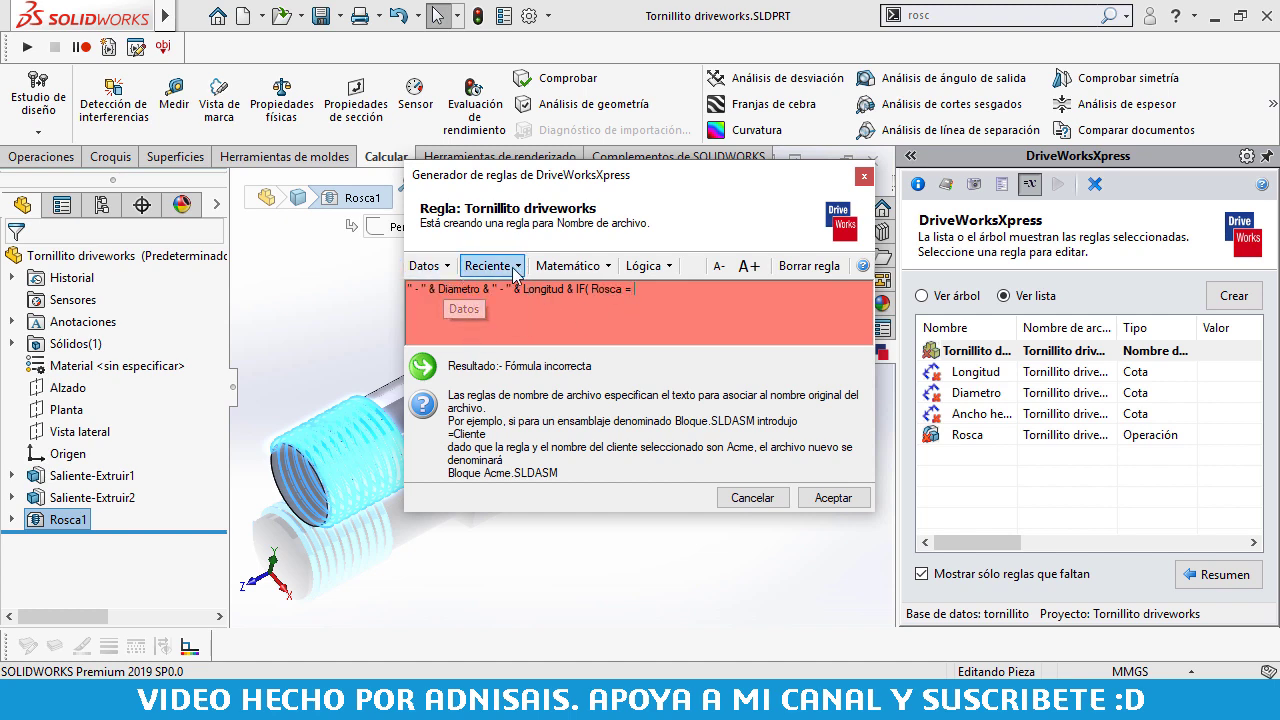
# - Finish the condition as Rosca = "YES", "Roscado", "Simple"), previewing " - - Simple"
pyautogui.click(645, 266)
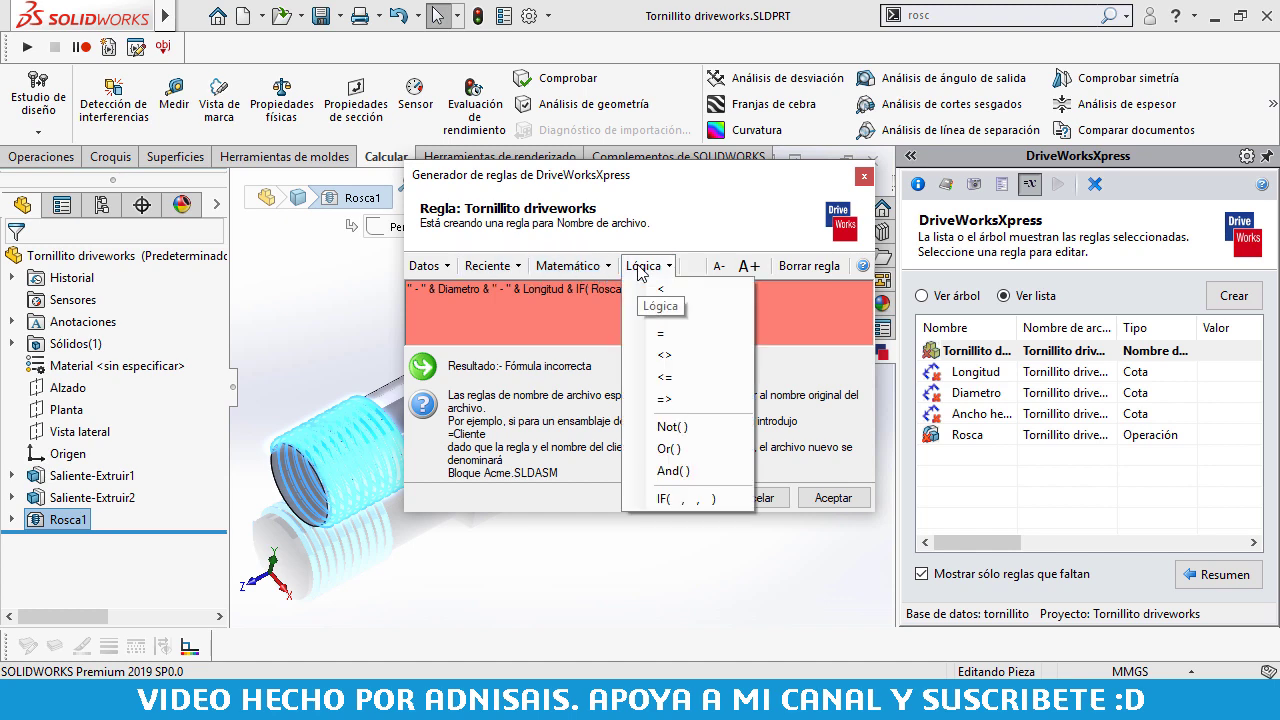
pyautogui.click(645, 266)
pyautogui.click(598, 268)
pyautogui.click(465, 268)
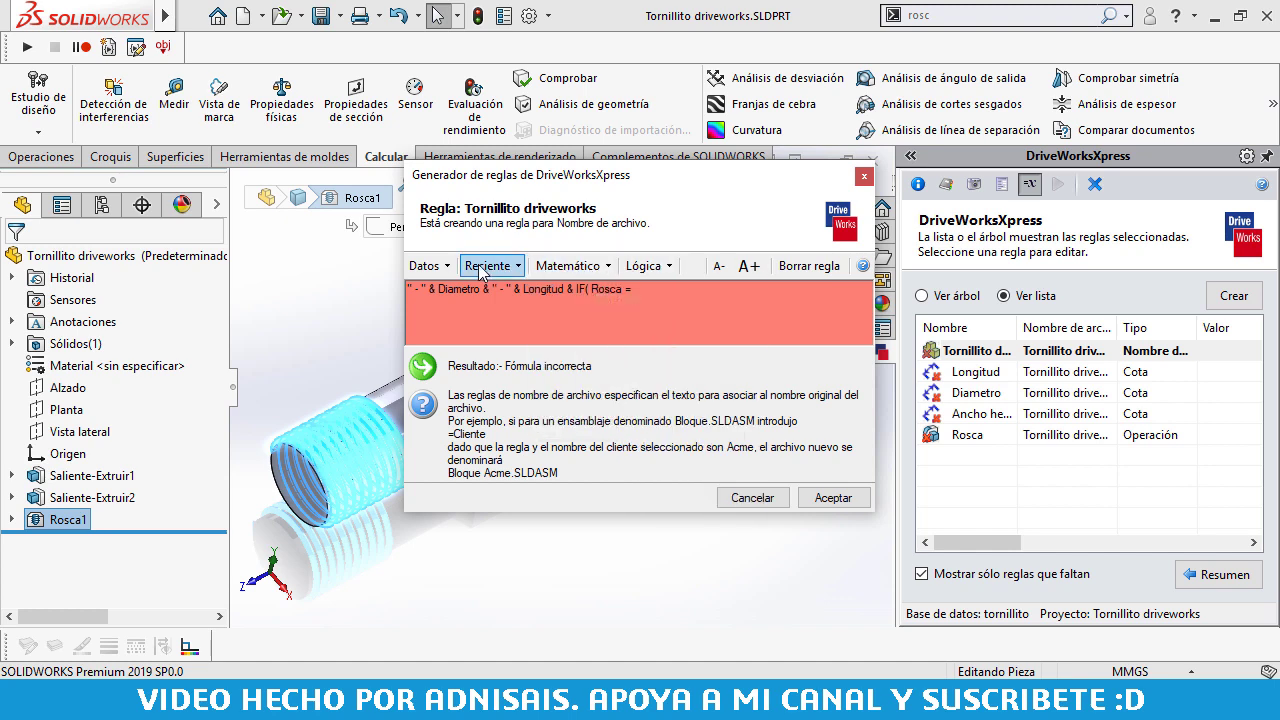
pyautogui.click(428, 266)
pyautogui.click(670, 291)
pyautogui.write('"Y')
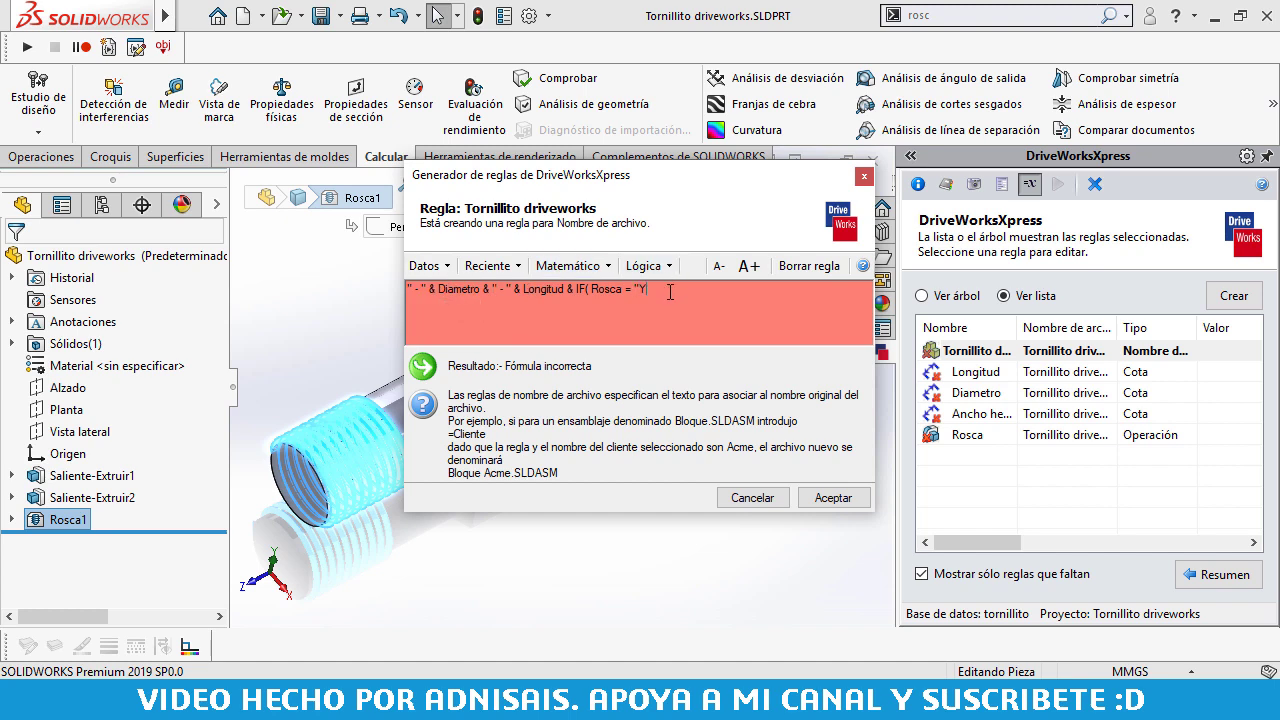
pyautogui.write('ES",')
pyautogui.write('ROSCAD')
pyautogui.write('O')
pyautogui.press('BackSpace')
pyautogui.press('BackSpace')
pyautogui.press('BackSpace')
pyautogui.write('Roscado')
pyautogui.write('", "Simple')
pyautogui.write(')')
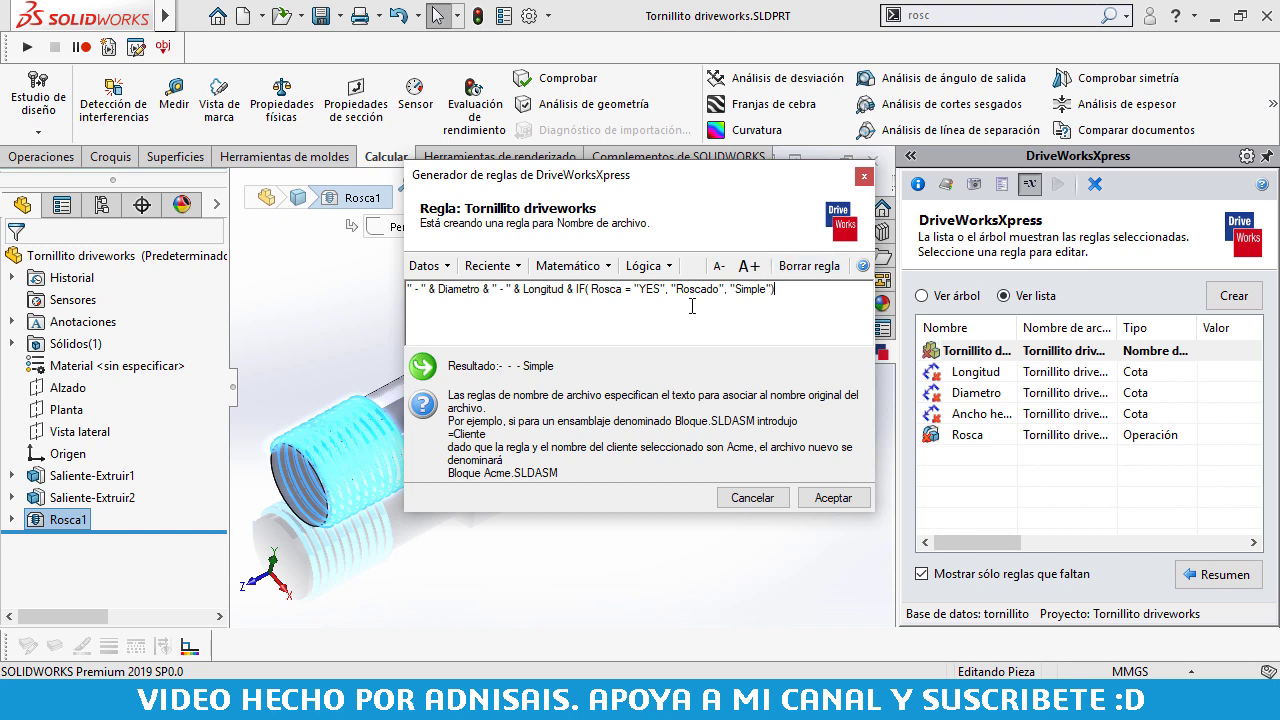
# - Accept the file-name rule and link the Longitud and Diametro rules to their form inputs
pyautogui.click(830, 498)
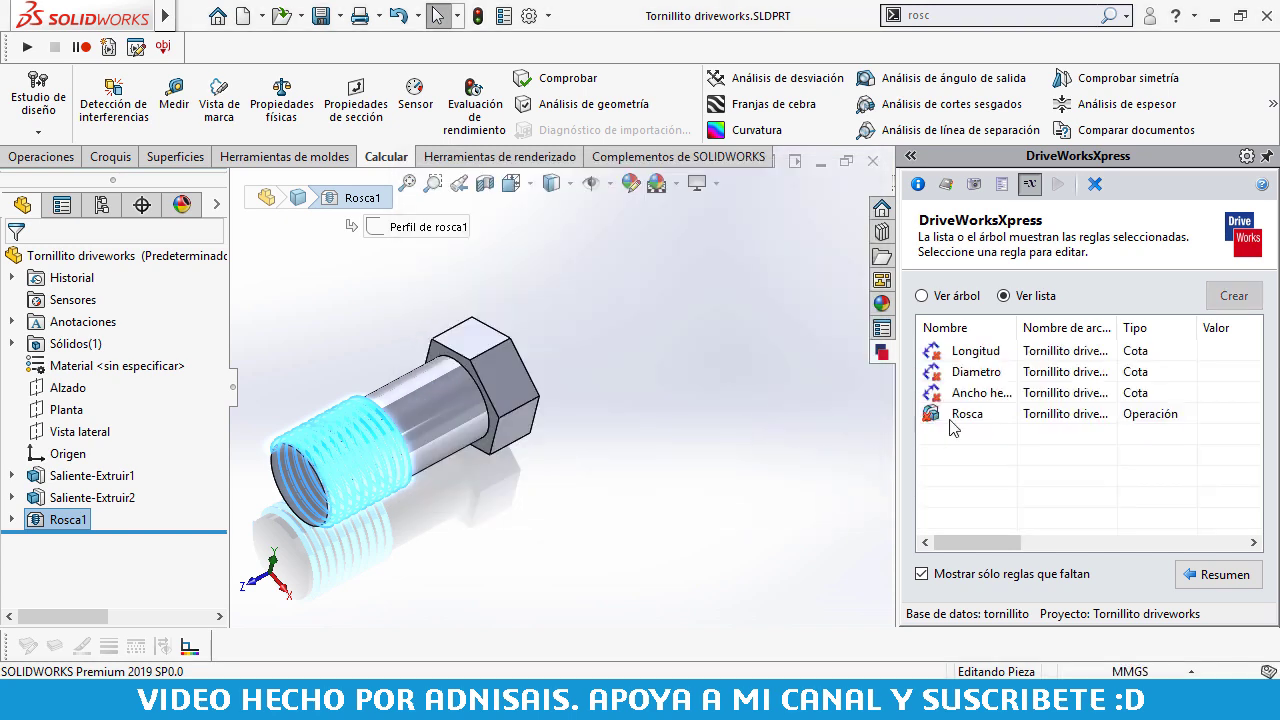
pyautogui.doubleClick(976, 352)
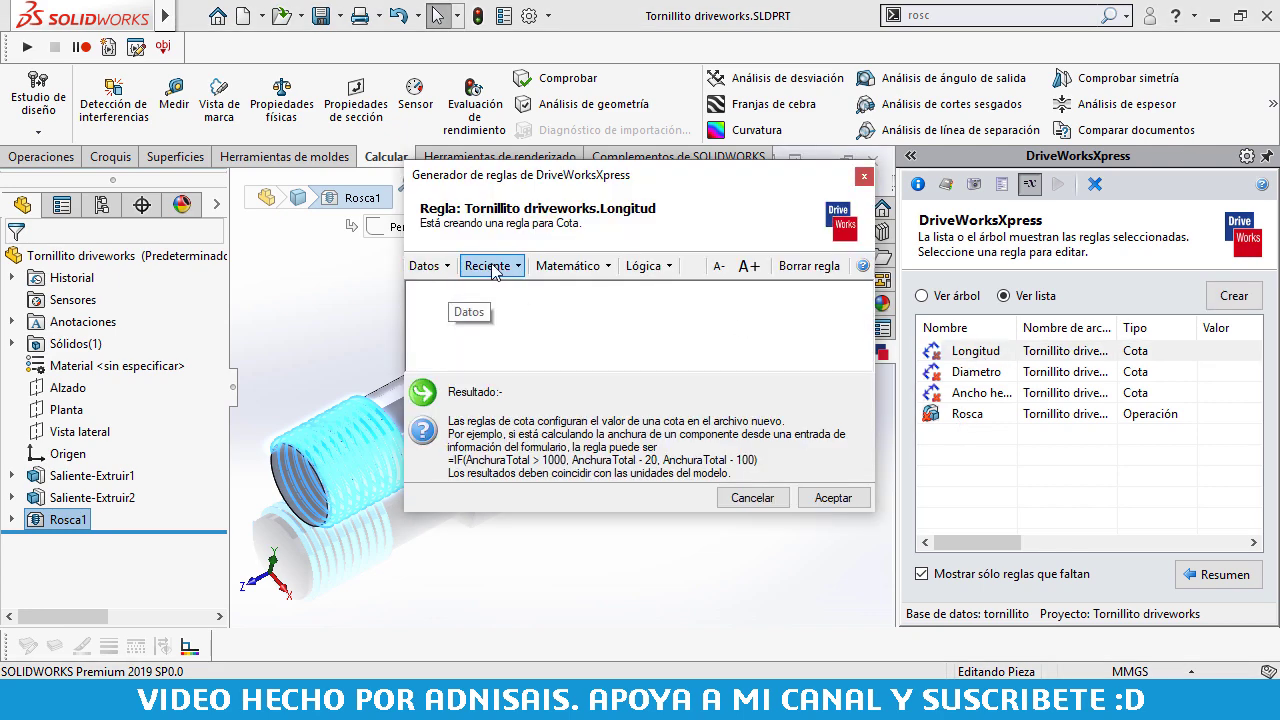
pyautogui.click(428, 266)
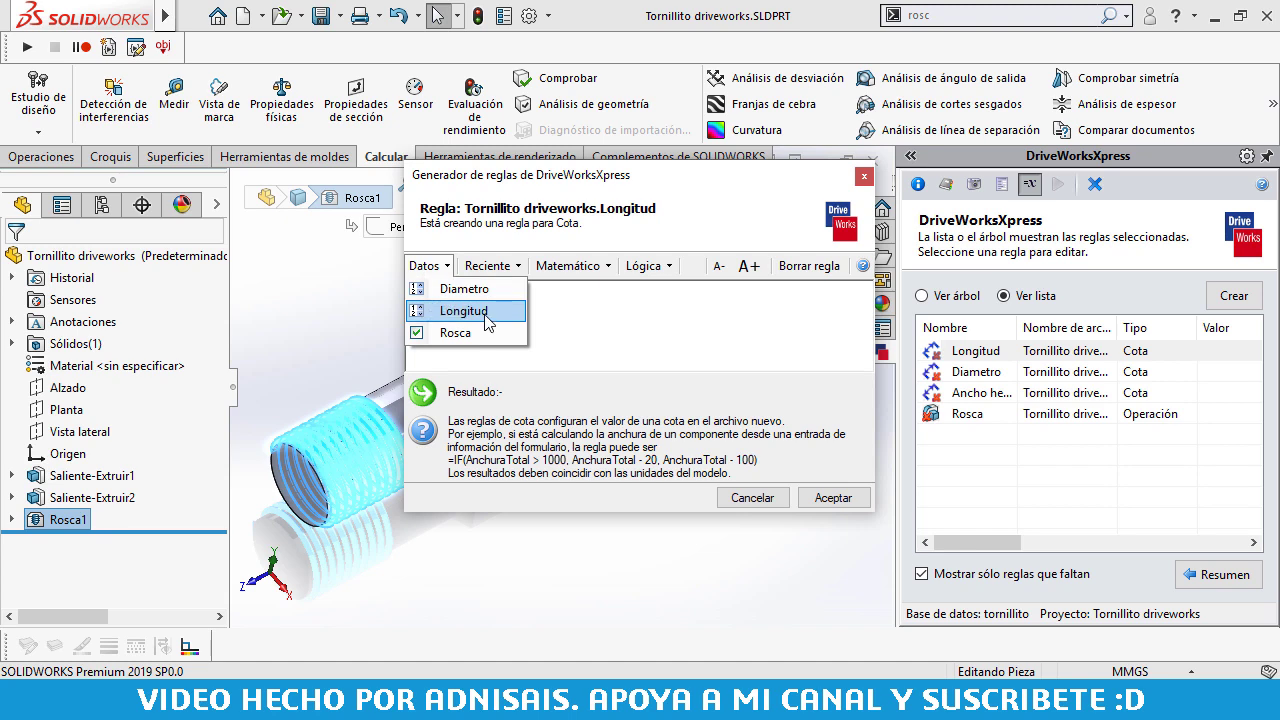
pyautogui.click(470, 311)
pyautogui.click(840, 498)
pyautogui.doubleClick(968, 352)
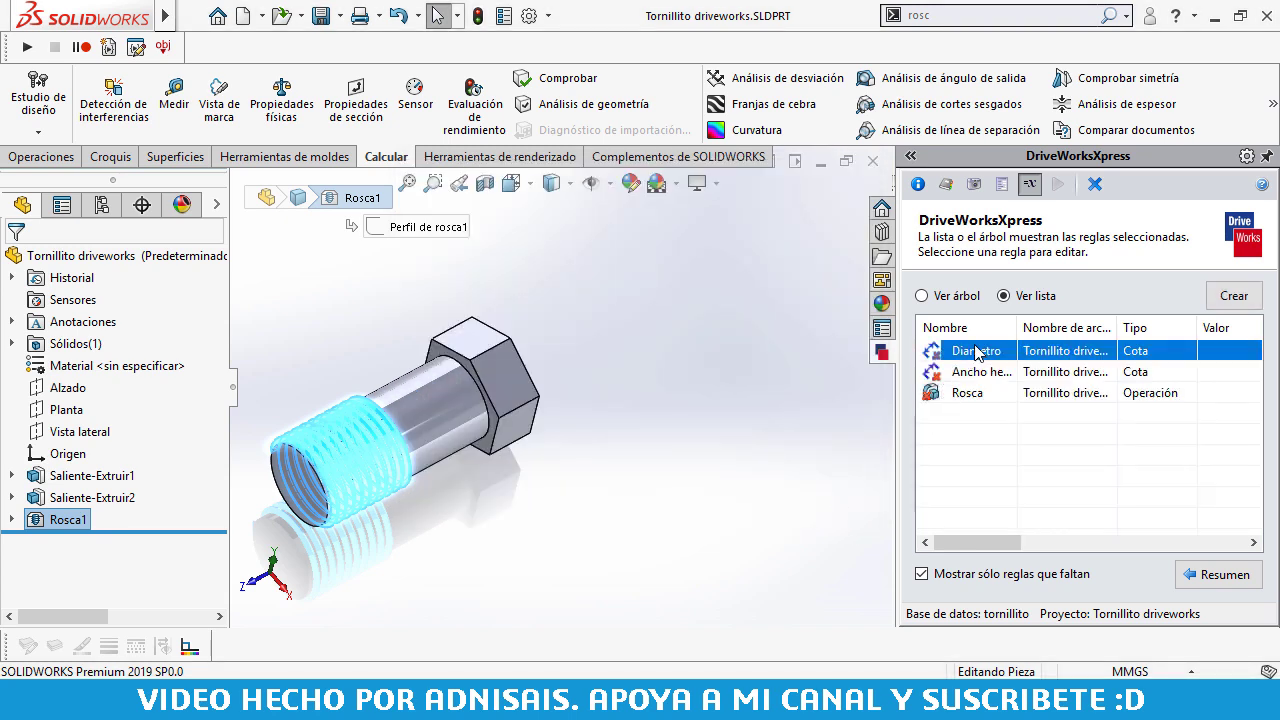
pyautogui.click(428, 266)
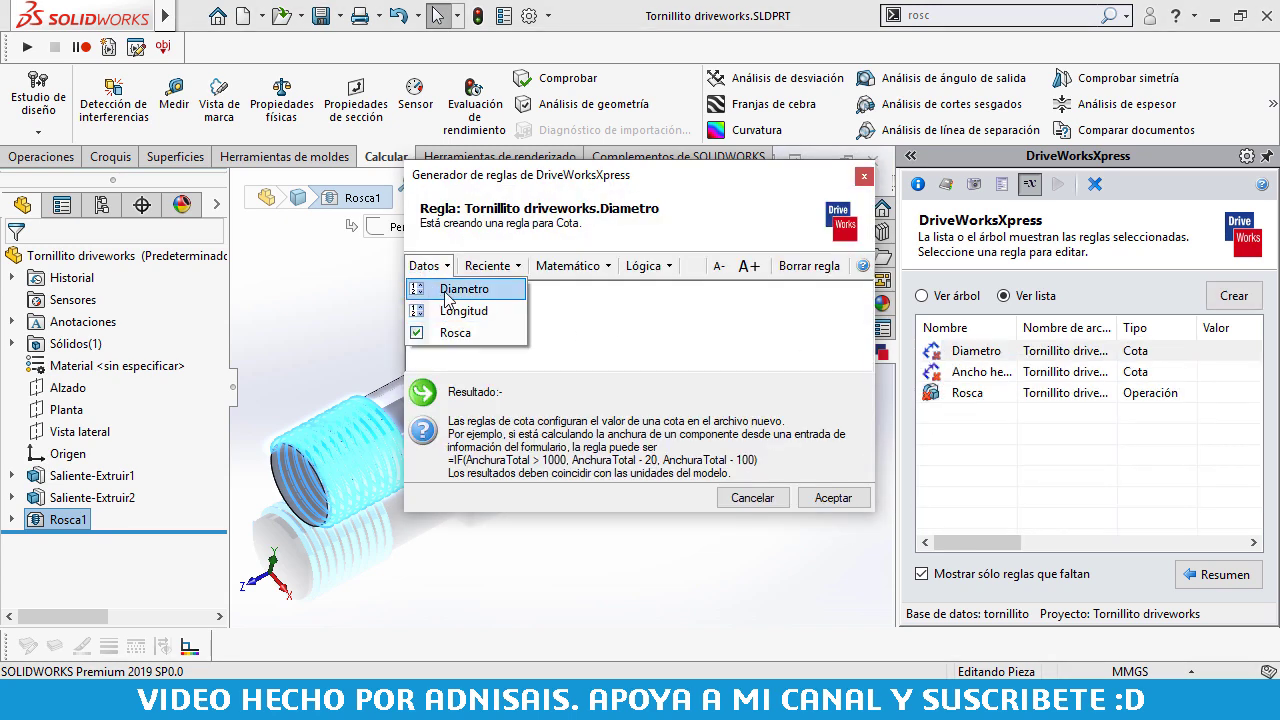
pyautogui.click(448, 290)
pyautogui.click(833, 497)
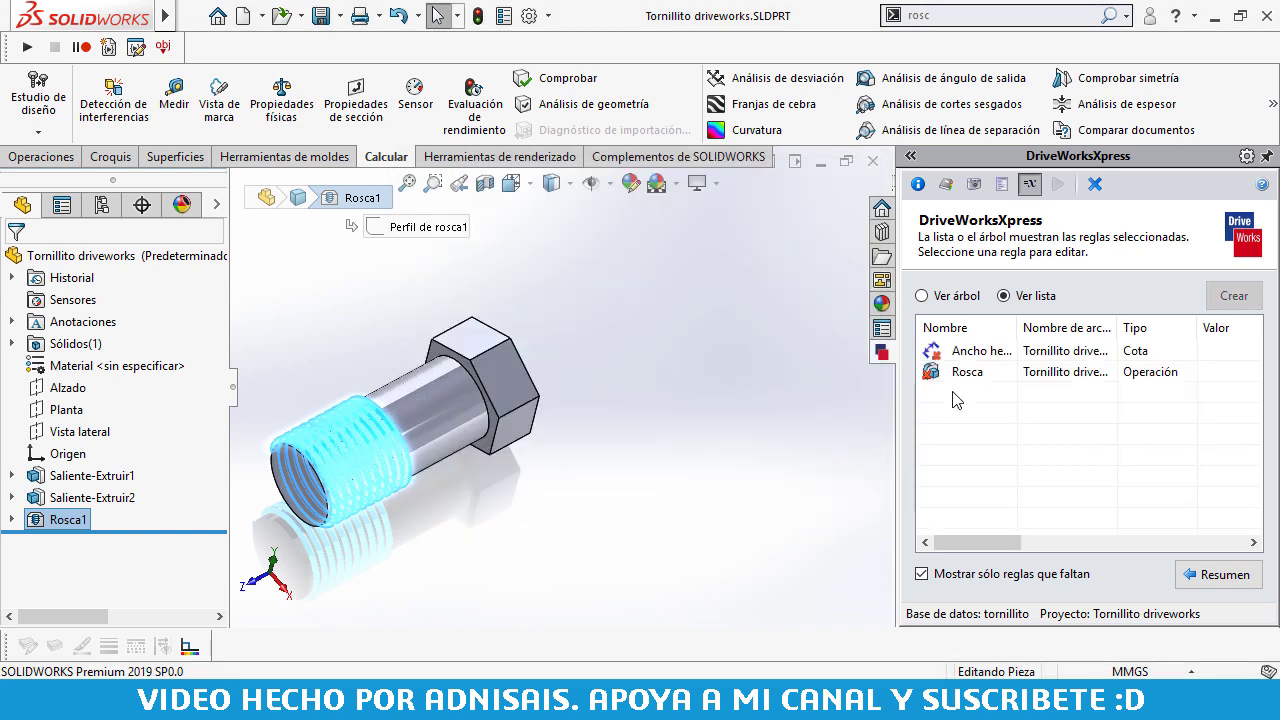
# - Set the Ancho hexagono rule to Diametro +2
pyautogui.doubleClick(968, 352)
pyautogui.click(428, 265)
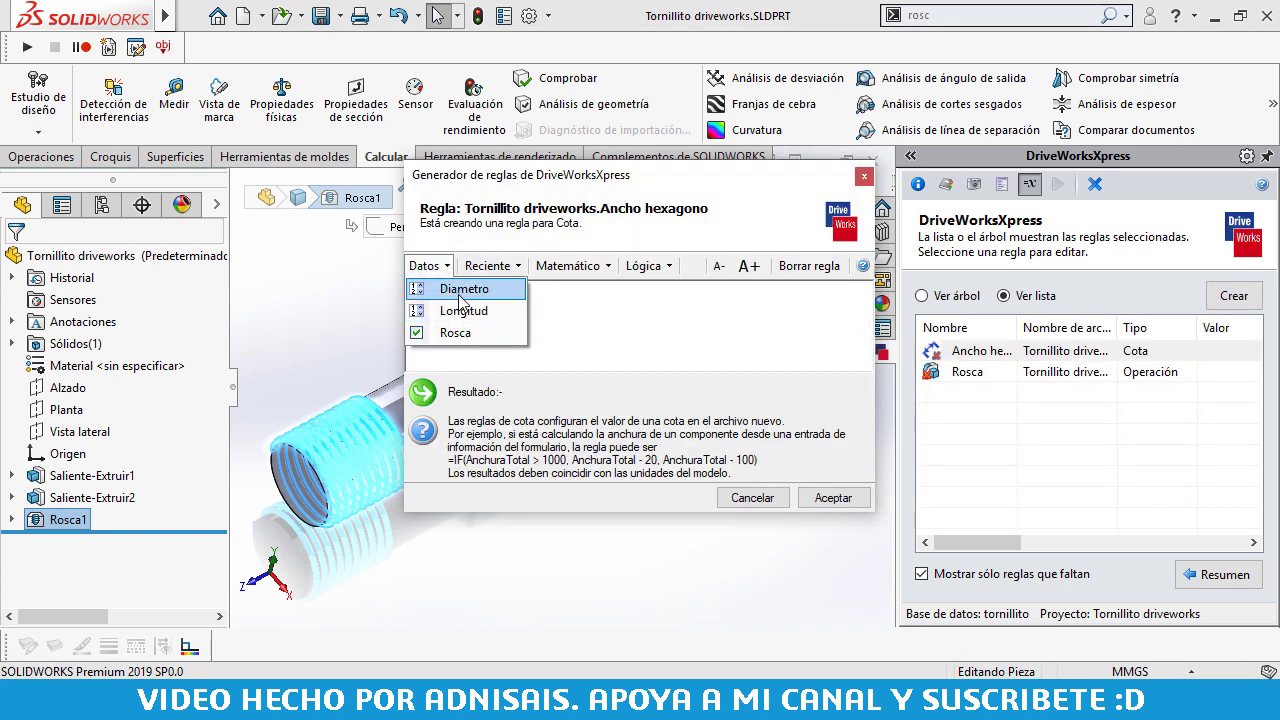
pyautogui.click(462, 290)
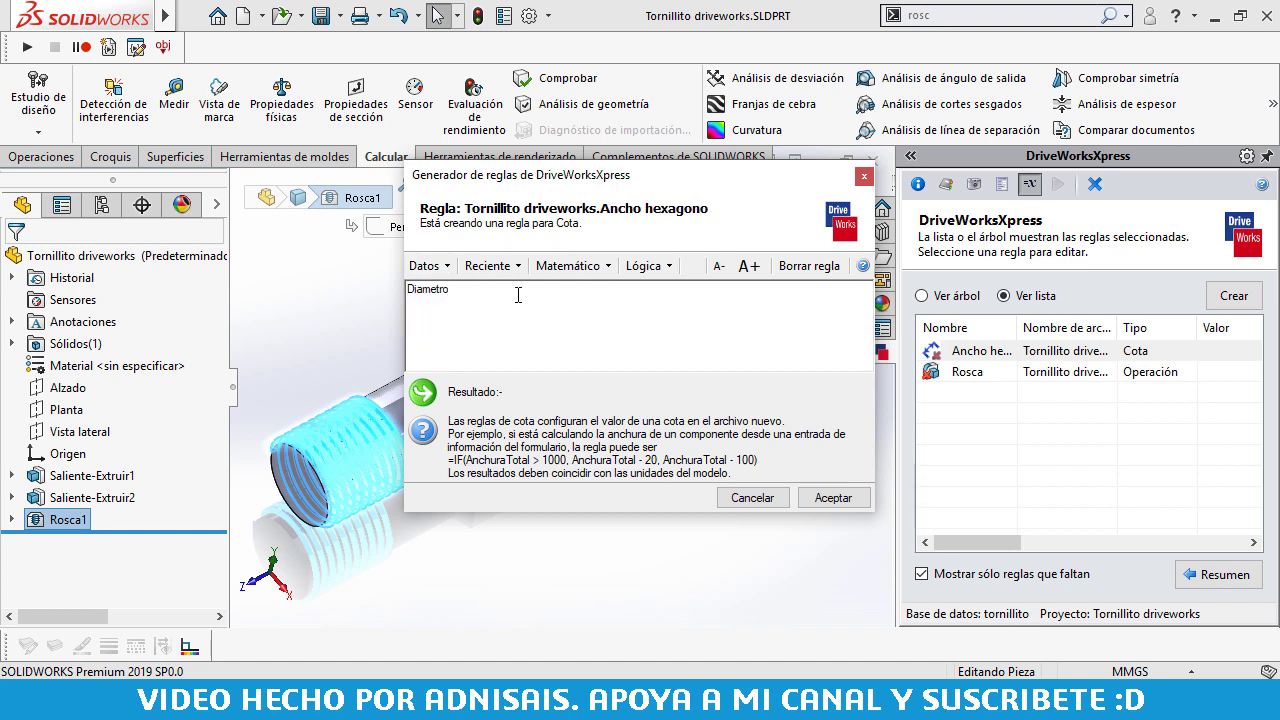
pyautogui.write('+')
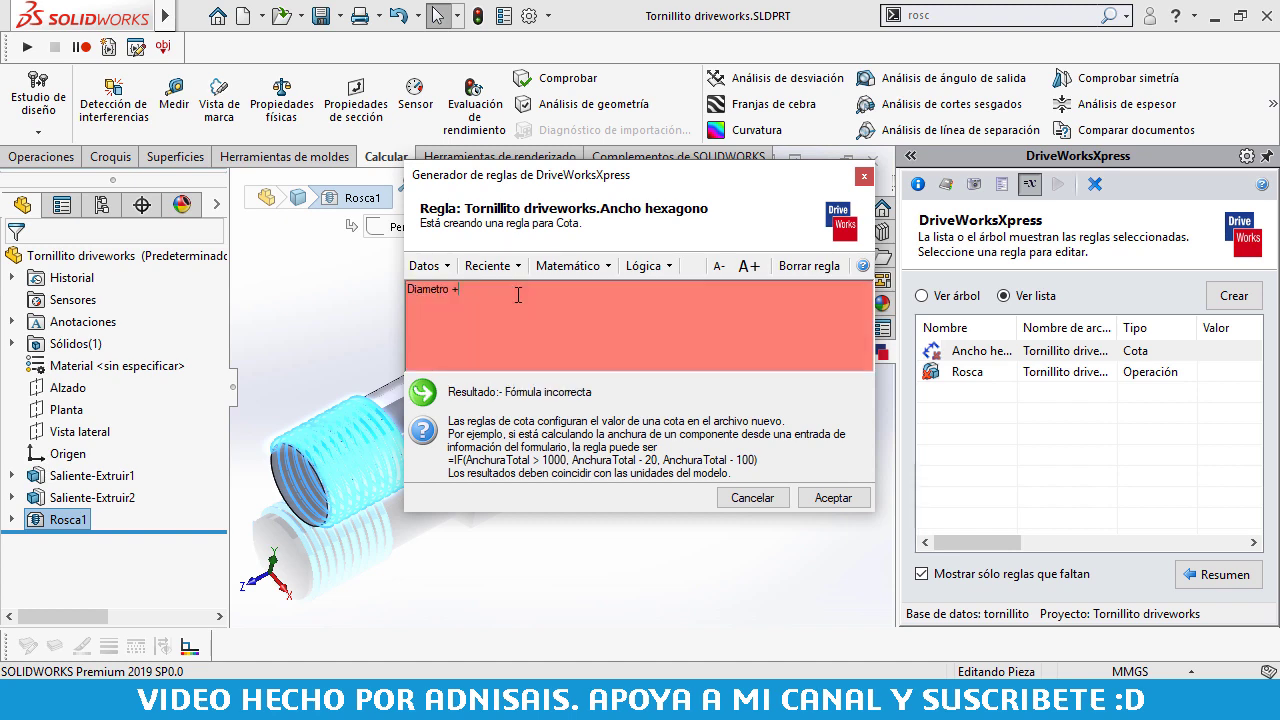
pyautogui.write('2')
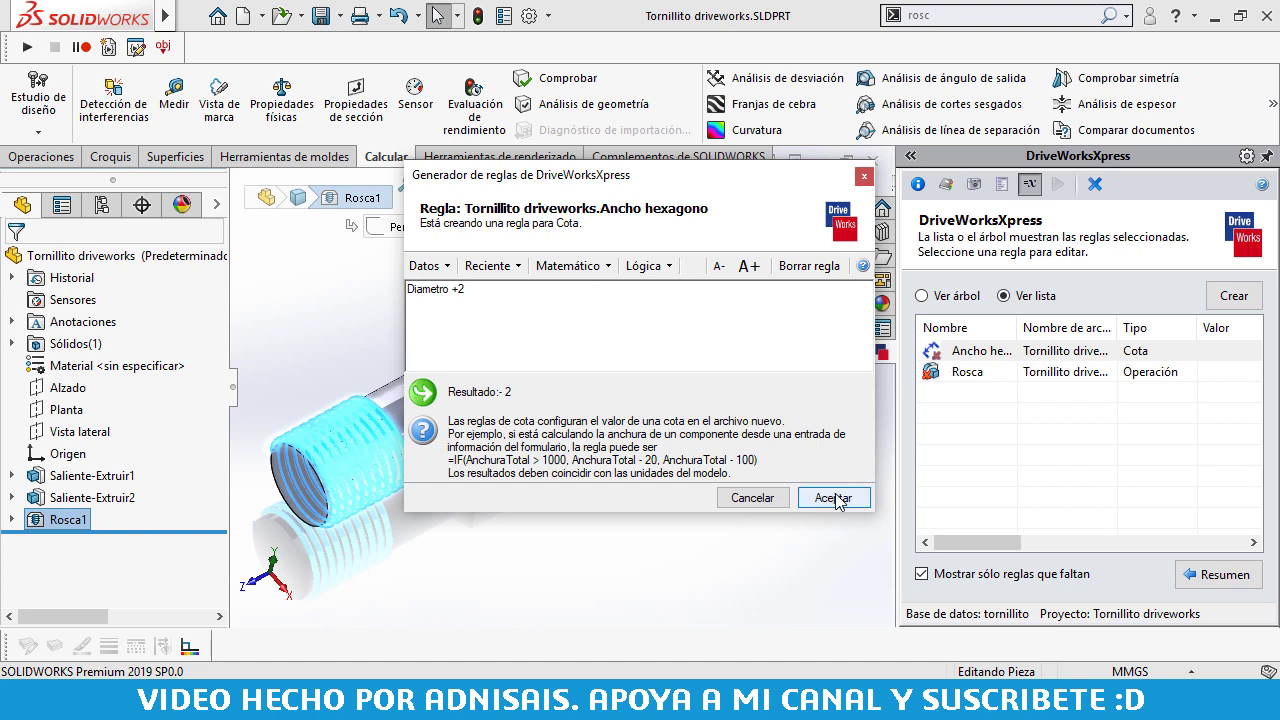
pyautogui.click(833, 497)
pyautogui.doubleClick(978, 352)
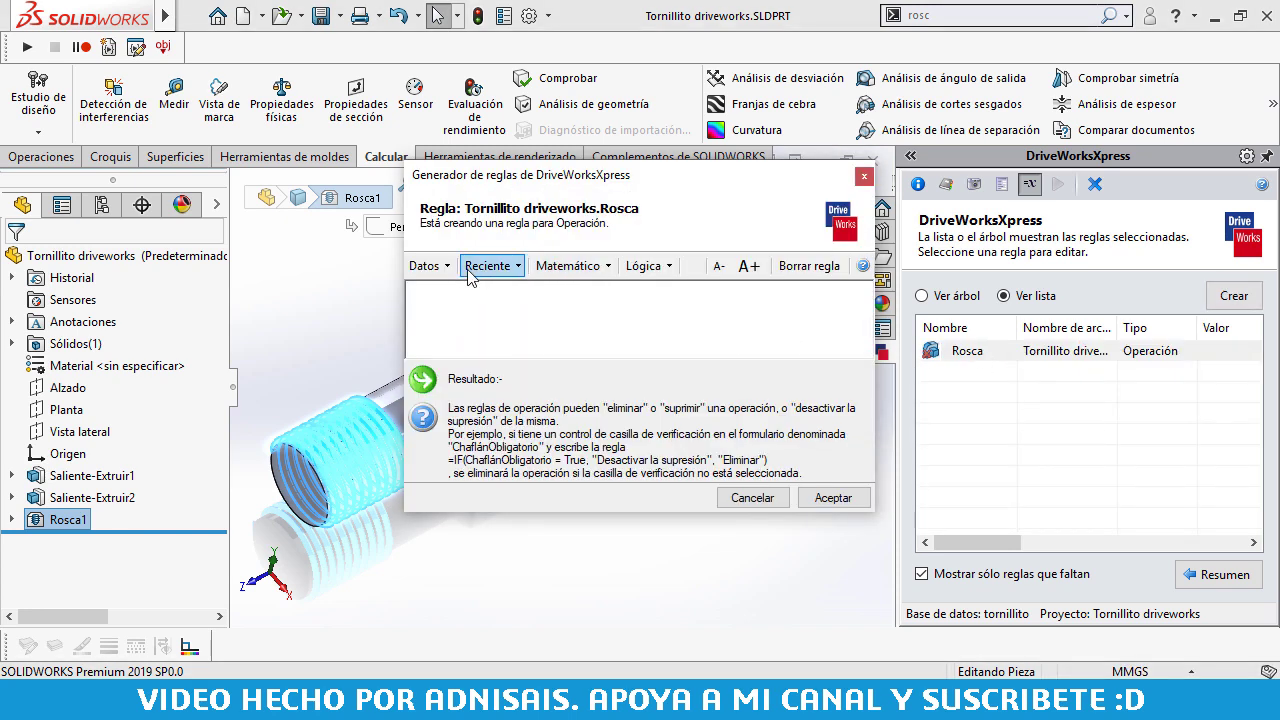
# - Start the Rosca rule with an IF function whose condition tests the Rosca input
pyautogui.click(443, 268)
pyautogui.click(645, 266)
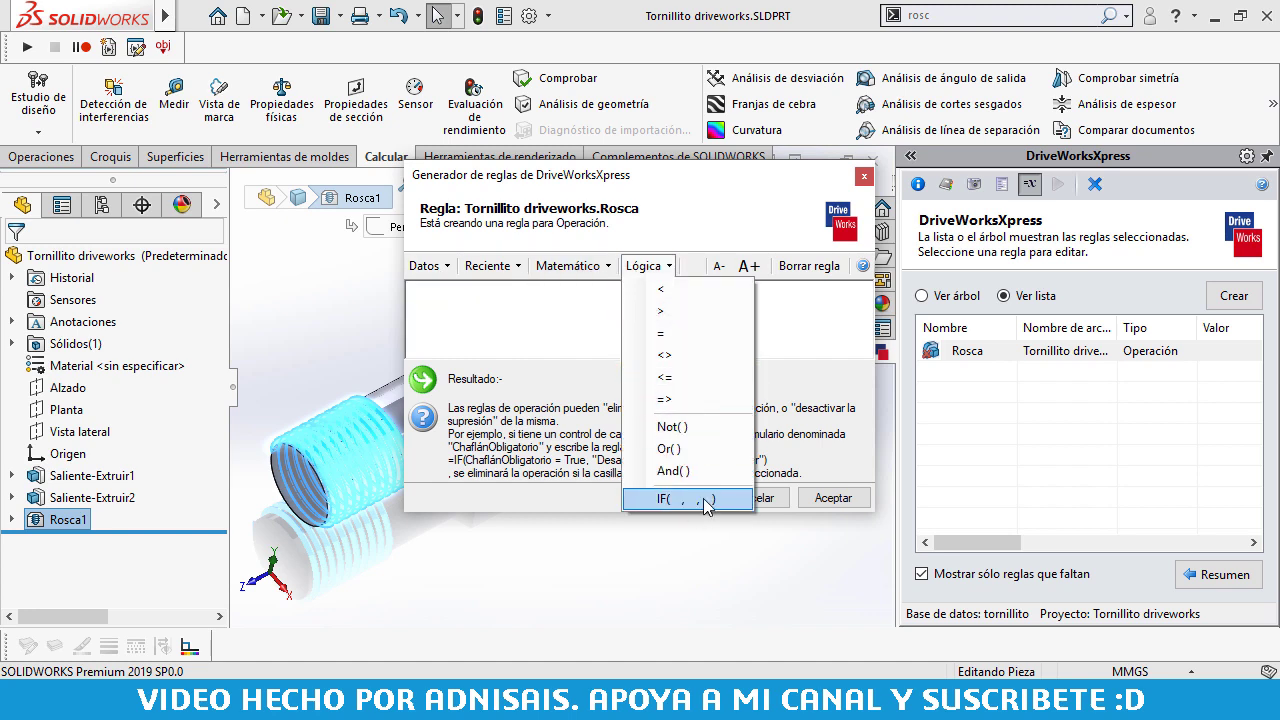
pyautogui.click(686, 498)
pyautogui.click(438, 268)
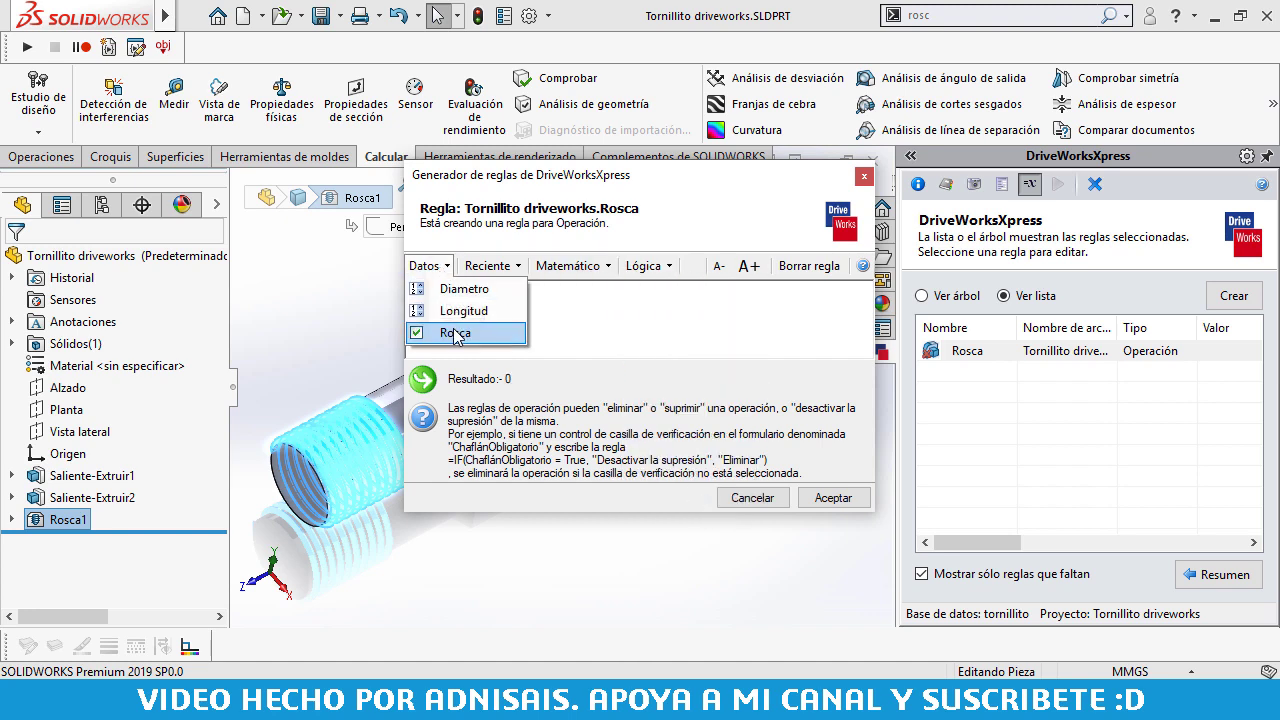
pyautogui.click(458, 331)
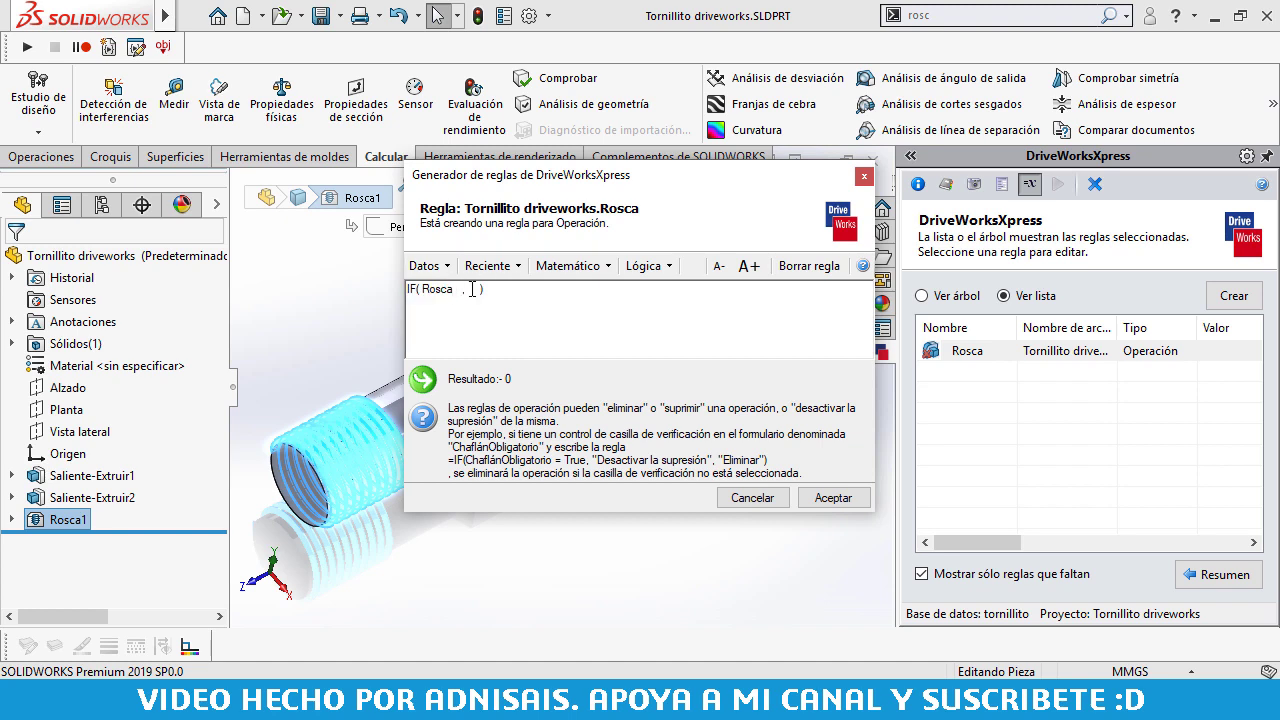
pyautogui.write('= ')
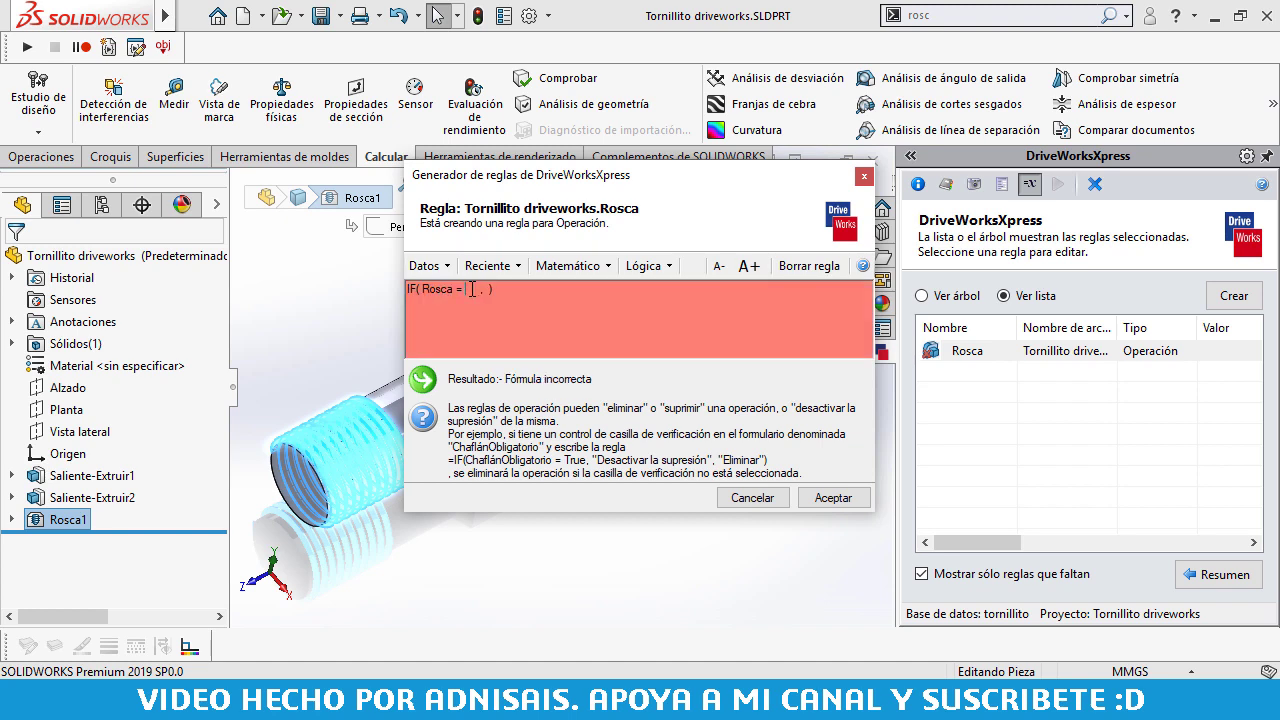
pyautogui.write('"yes')
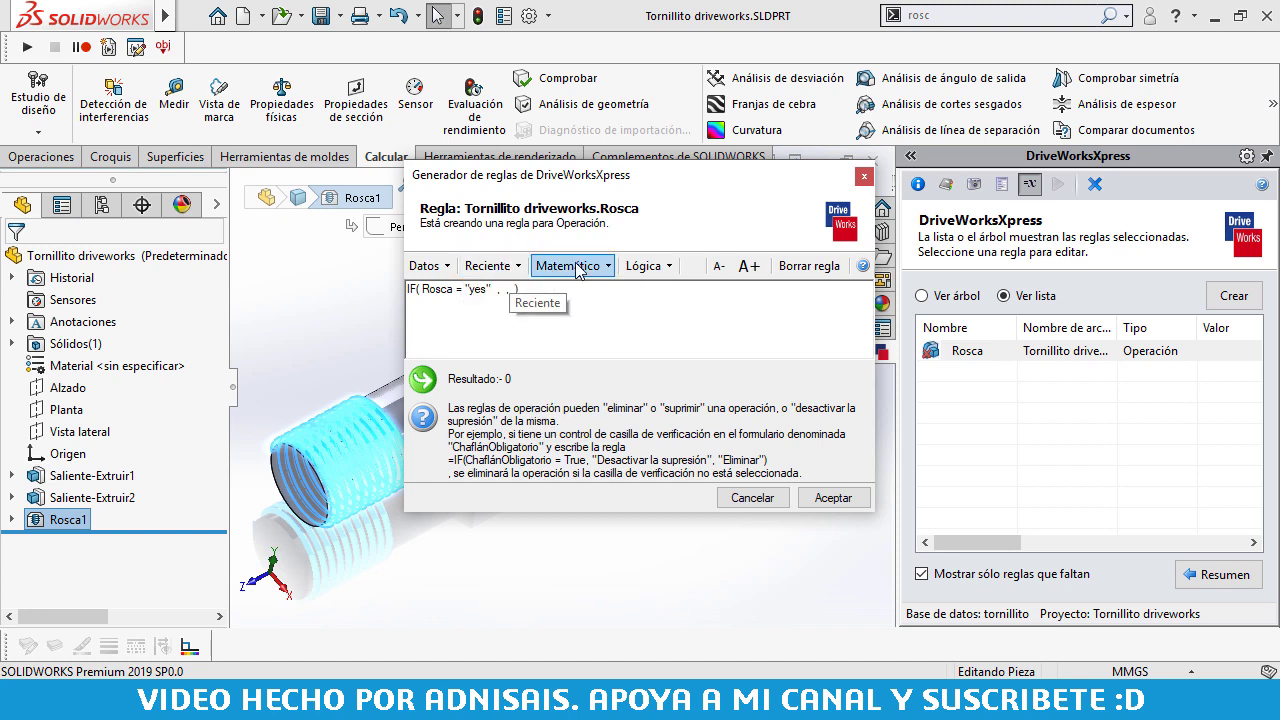
# - Complete the rule as IF(Rosca = true, "desactivar la supresión", "suprimir") and accept it
pyautogui.click(667, 267)
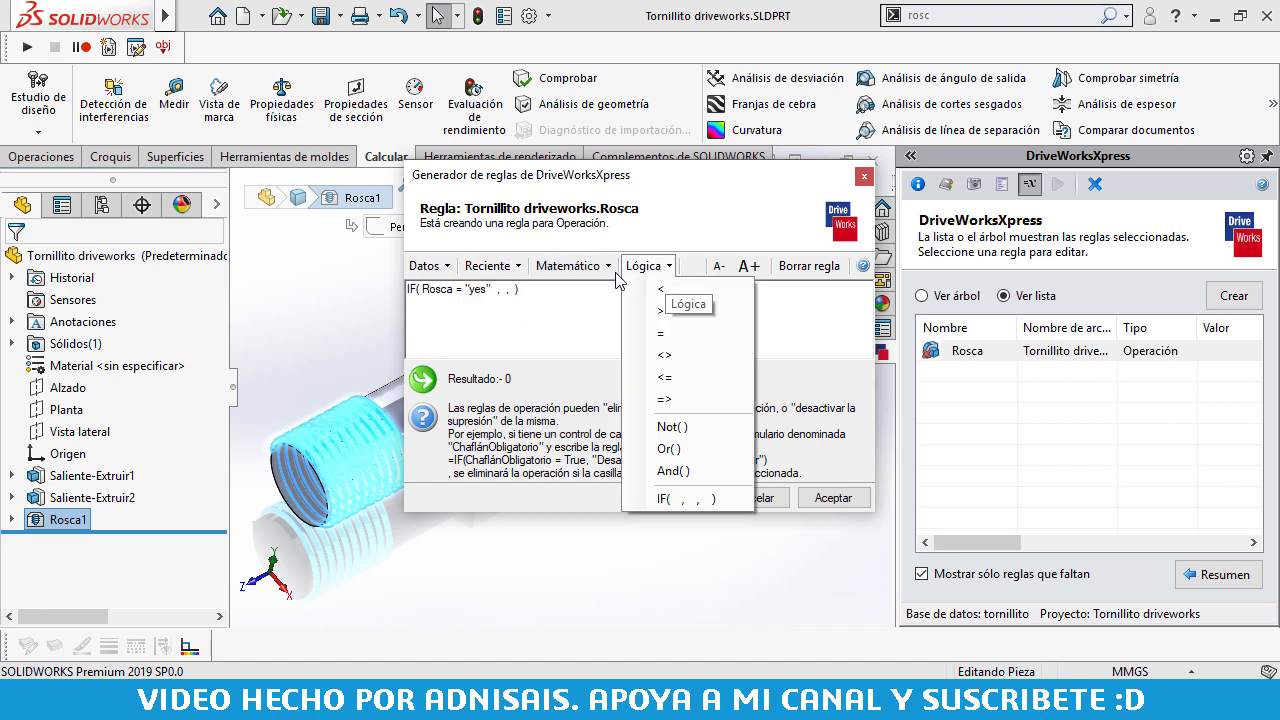
pyautogui.click(578, 314)
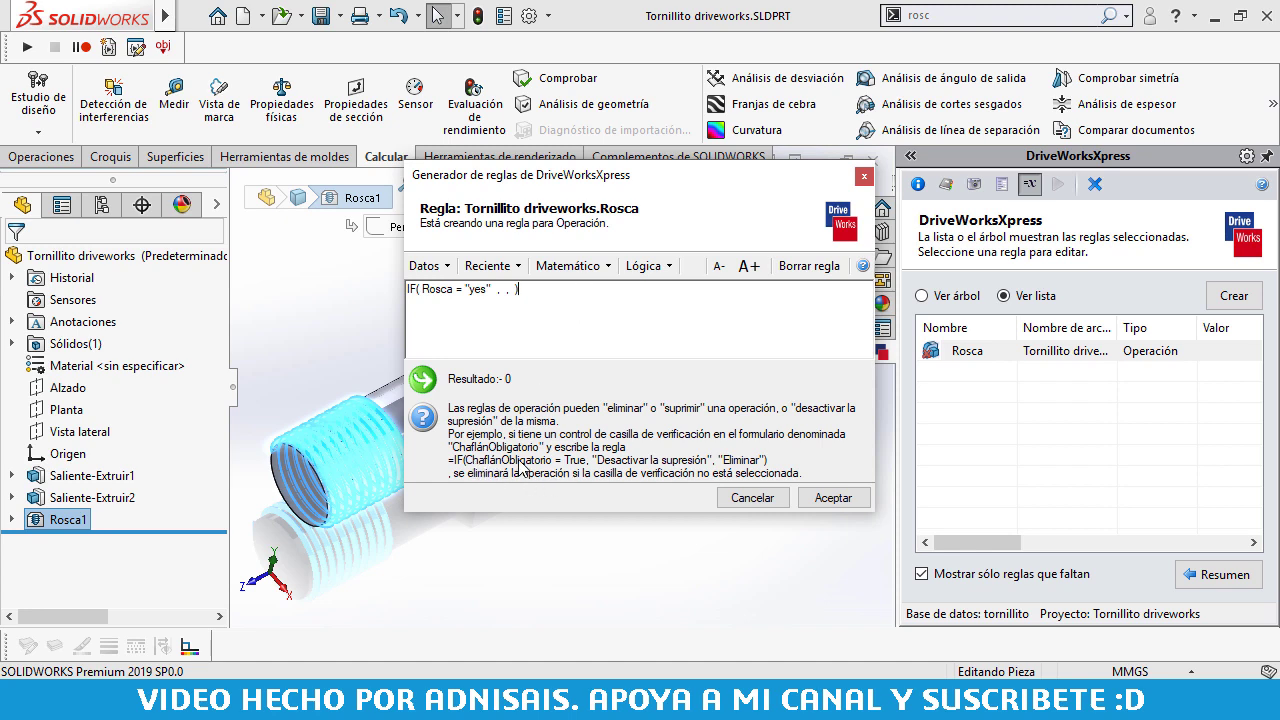
pyautogui.click(489, 292)
pyautogui.press('BackSpace')
pyautogui.press('BackSpace')
pyautogui.press('BackSpace')
pyautogui.write('true')
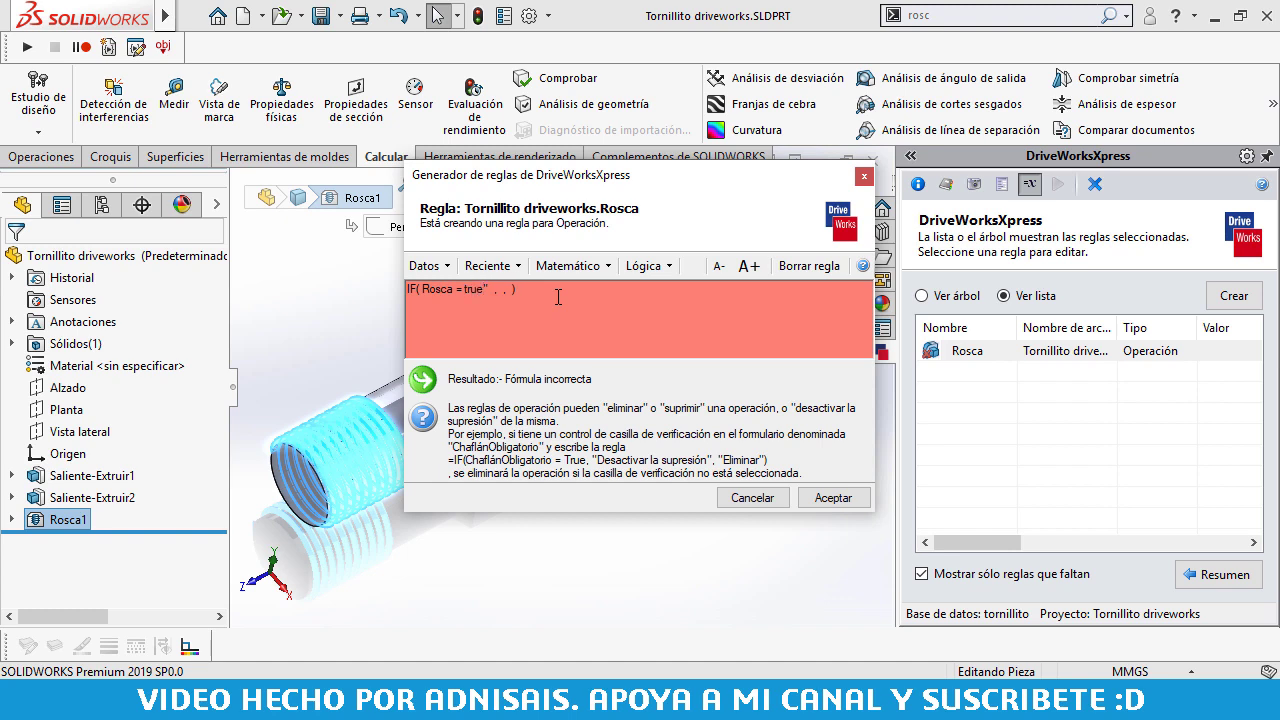
pyautogui.press('BackSpace')
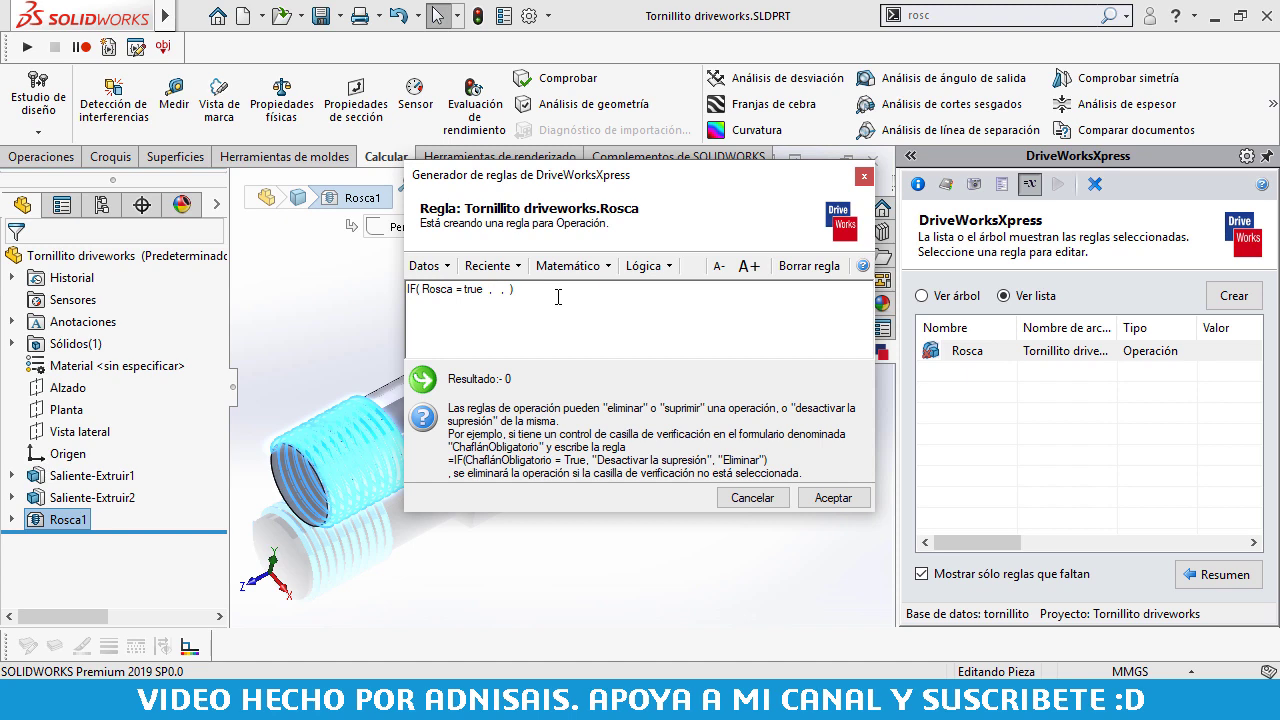
pyautogui.write('"des ')
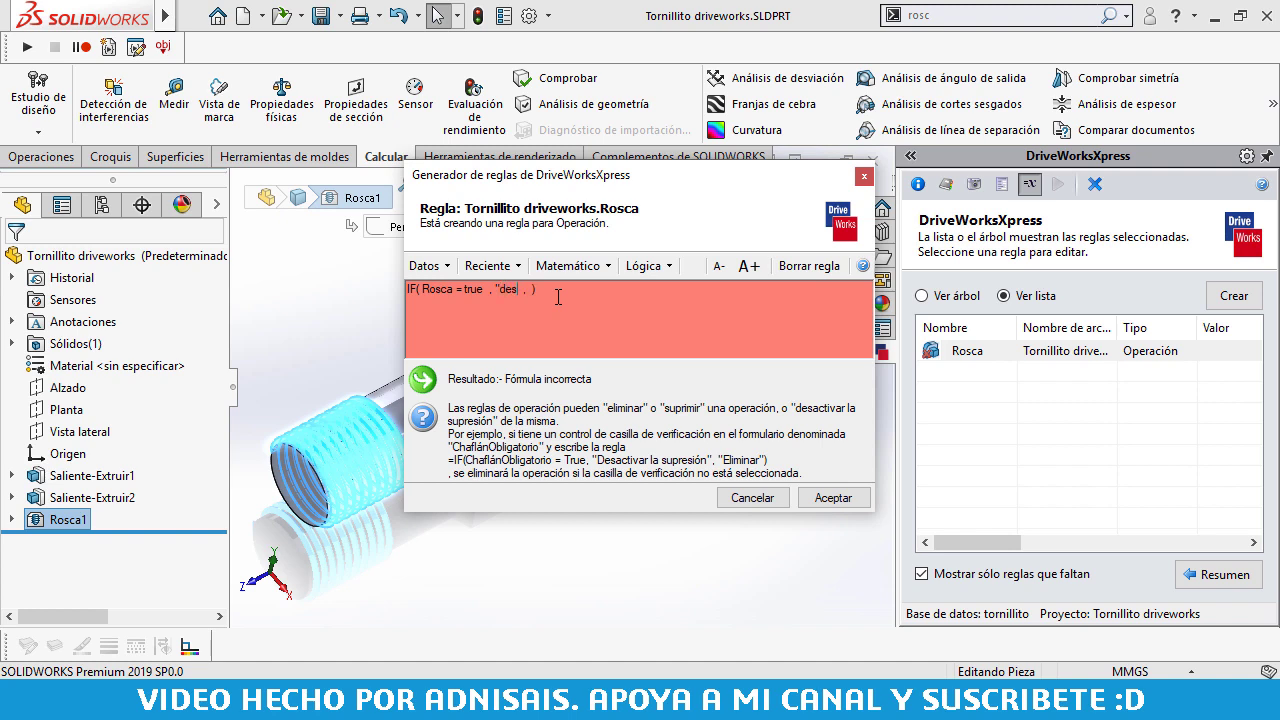
pyautogui.write('ti')
pyautogui.write('supresi')
pyautogui.write('ón')
pyautogui.write('"')
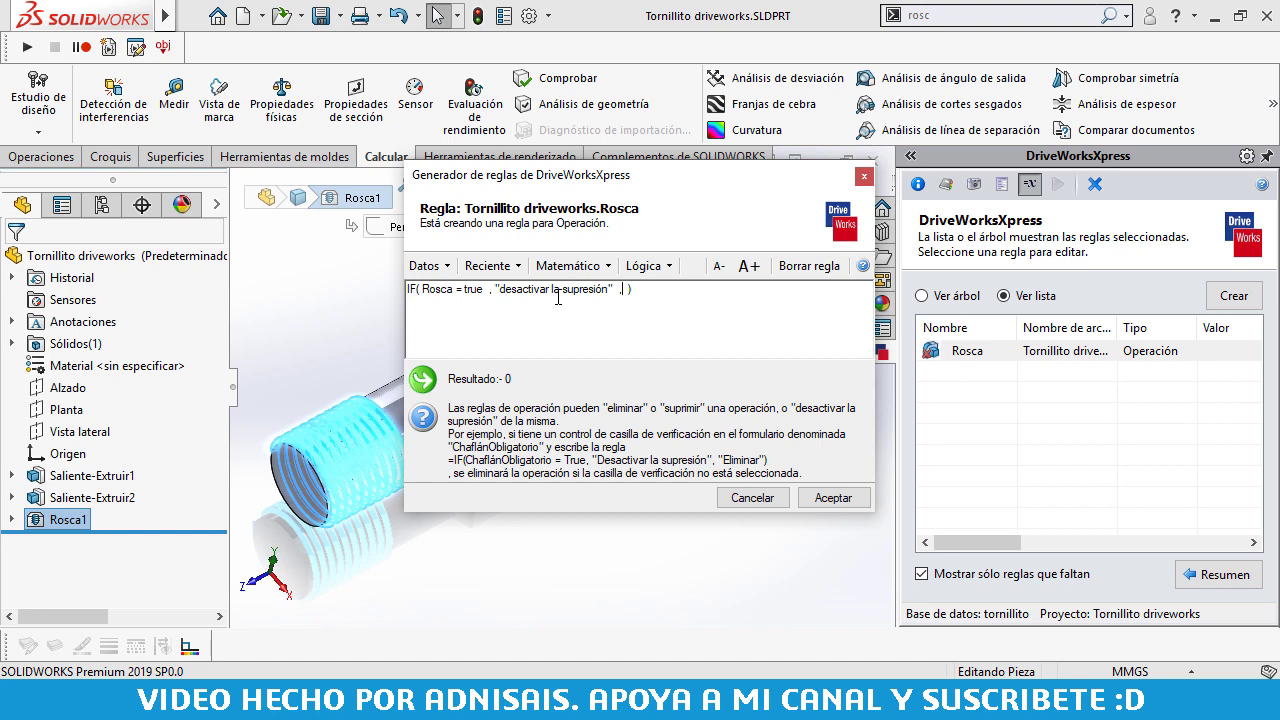
pyautogui.write('" ')
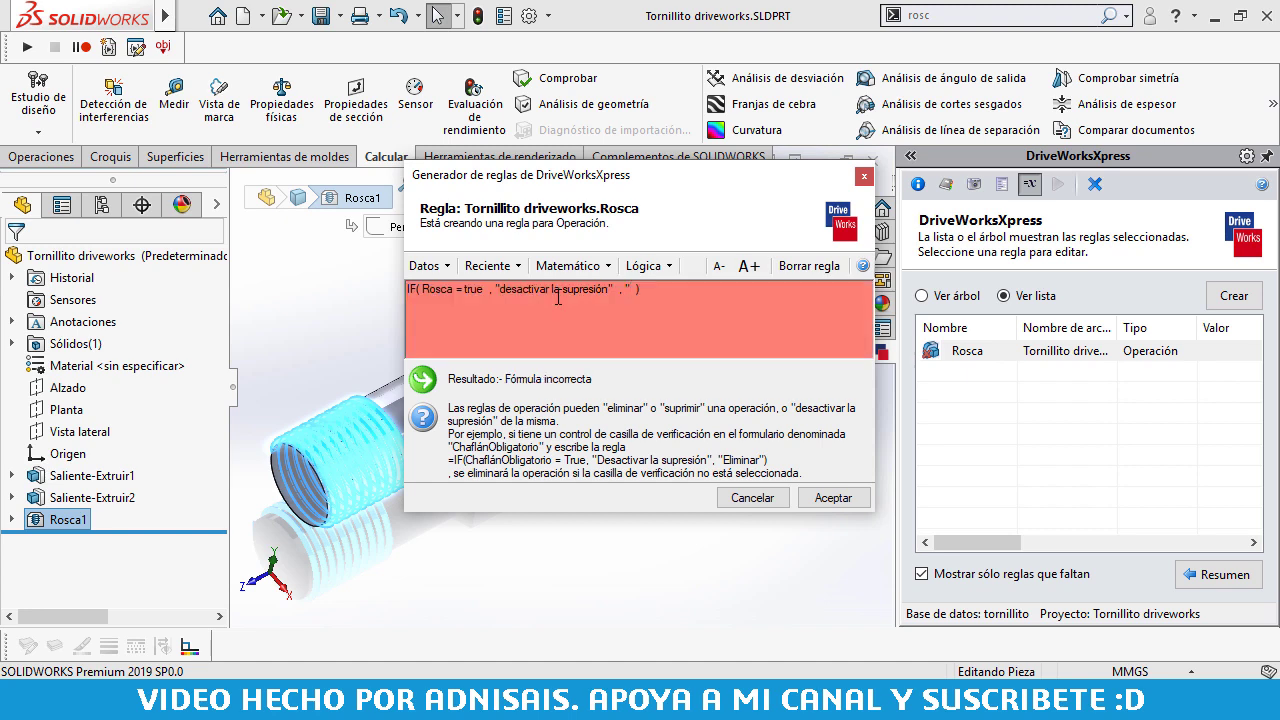
pyautogui.write('suprimir')
pyautogui.write('"')
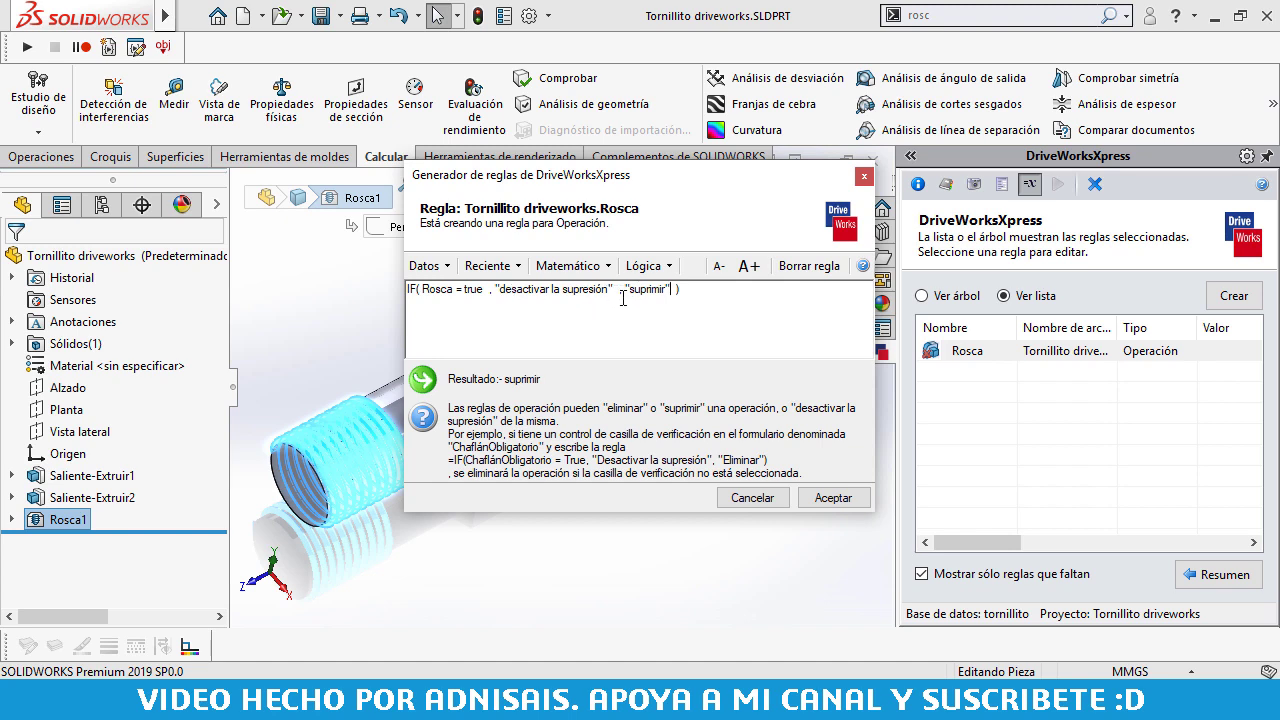
pyautogui.click(836, 497)
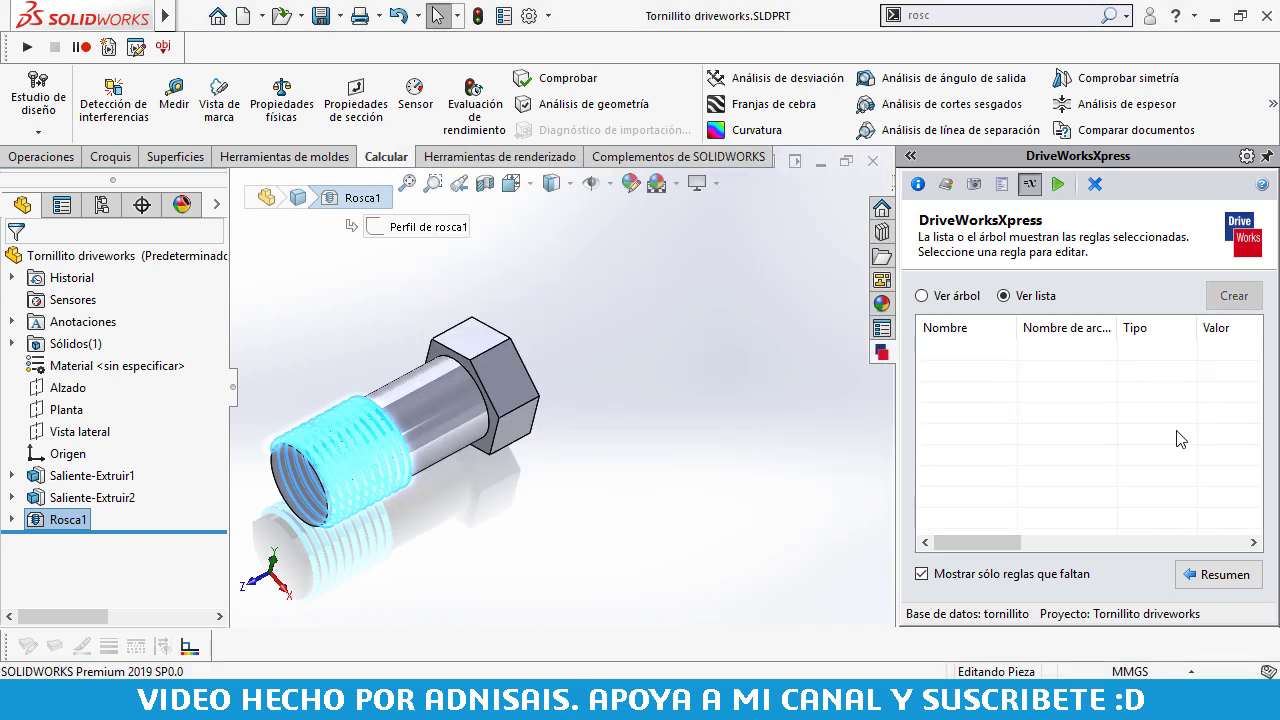
# - Change the file-name rule's condition to Rosca = true, then return to the rules summary
pyautogui.click(1029, 575)
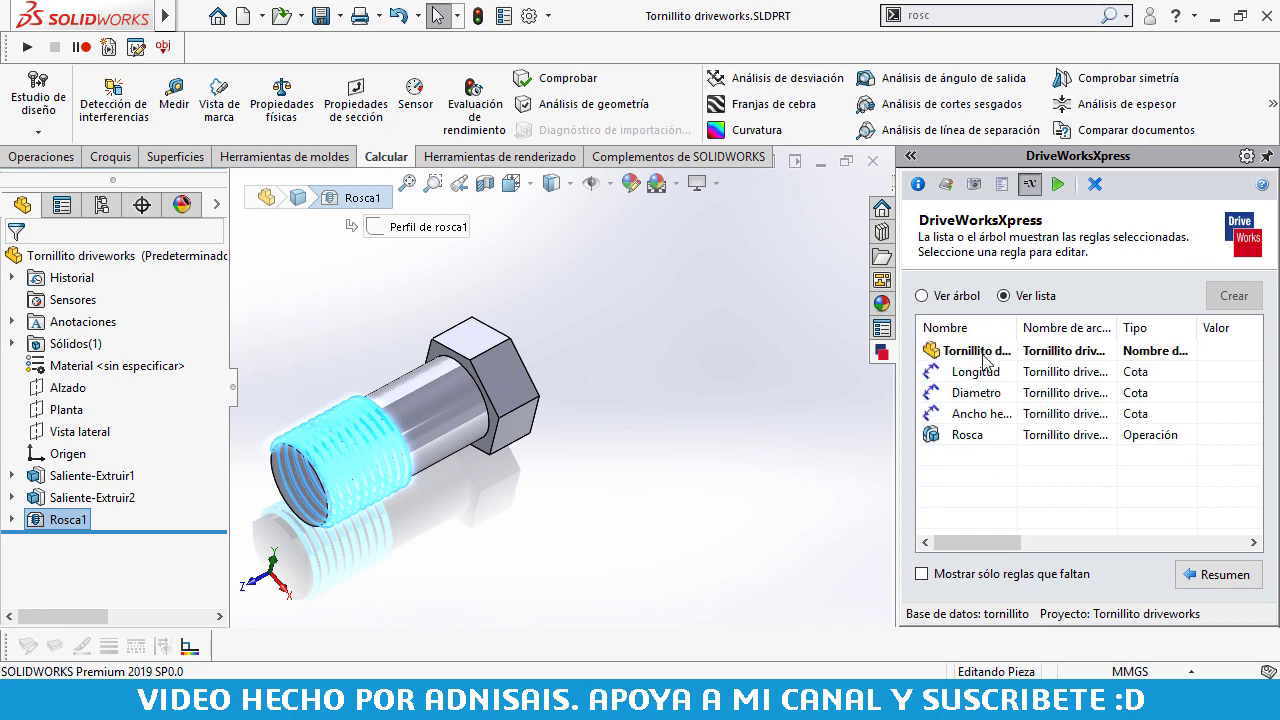
pyautogui.doubleClick(980, 350)
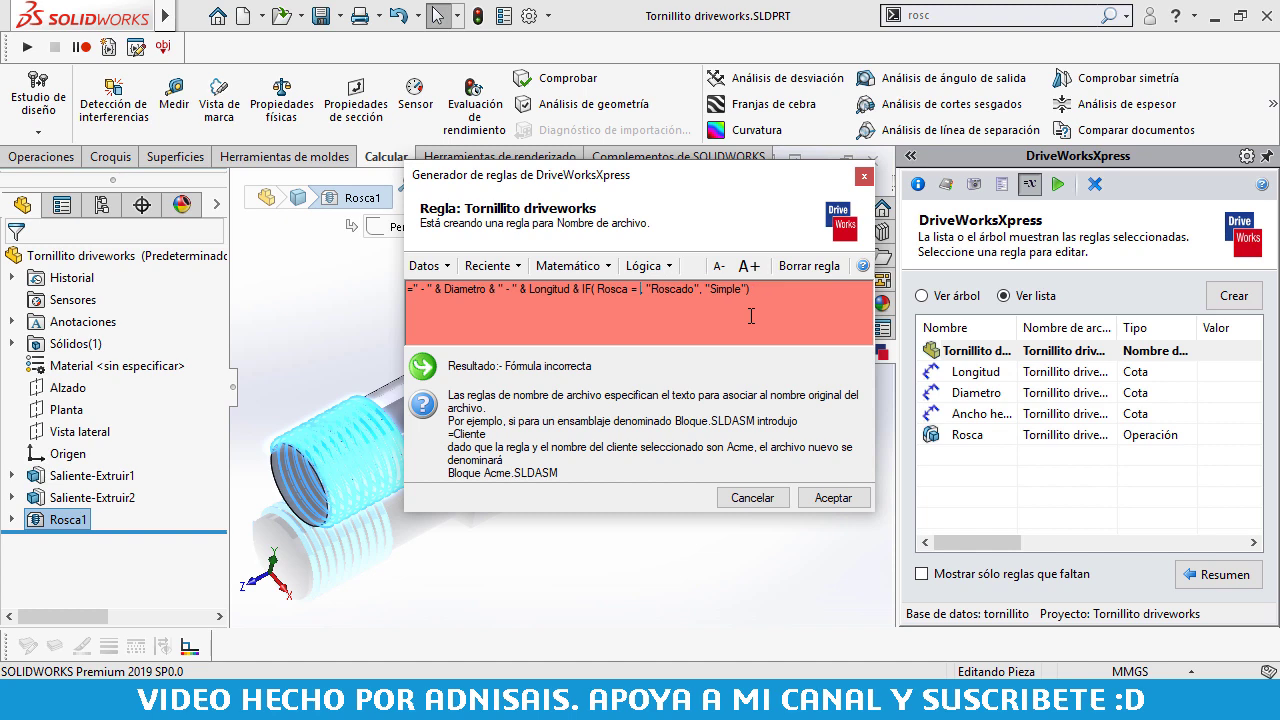
pyautogui.write('true')
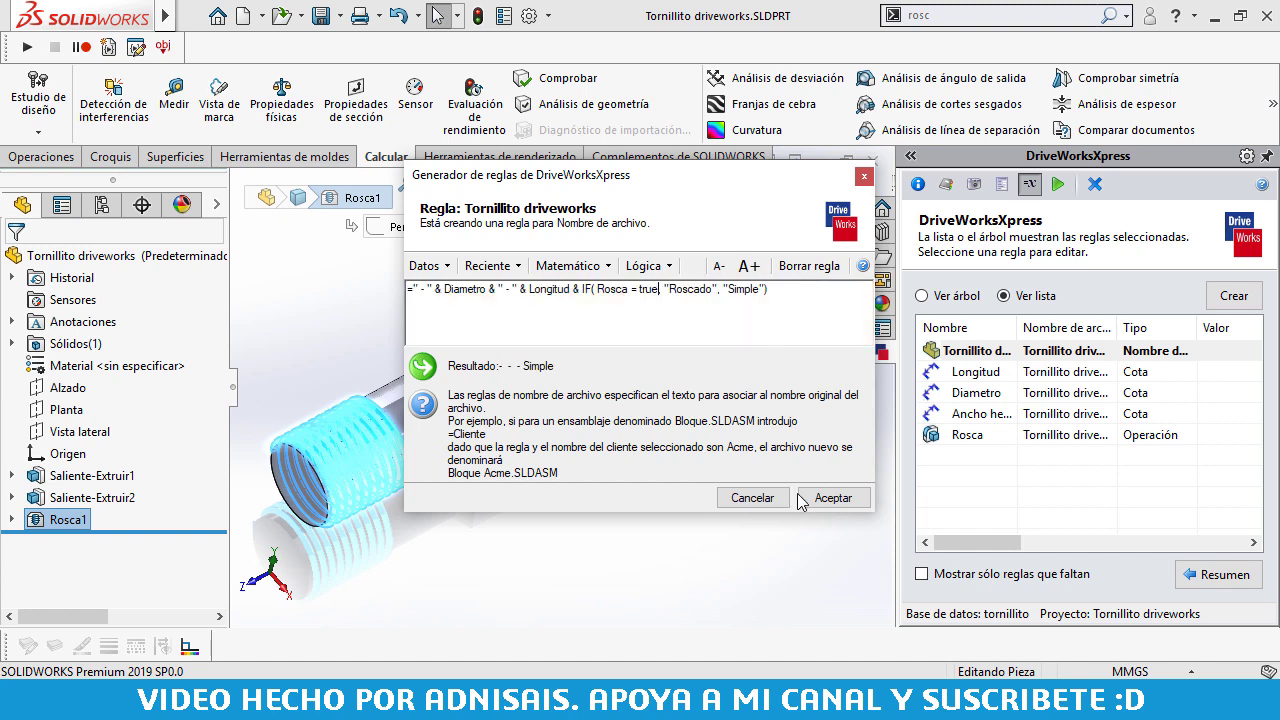
pyautogui.click(812, 498)
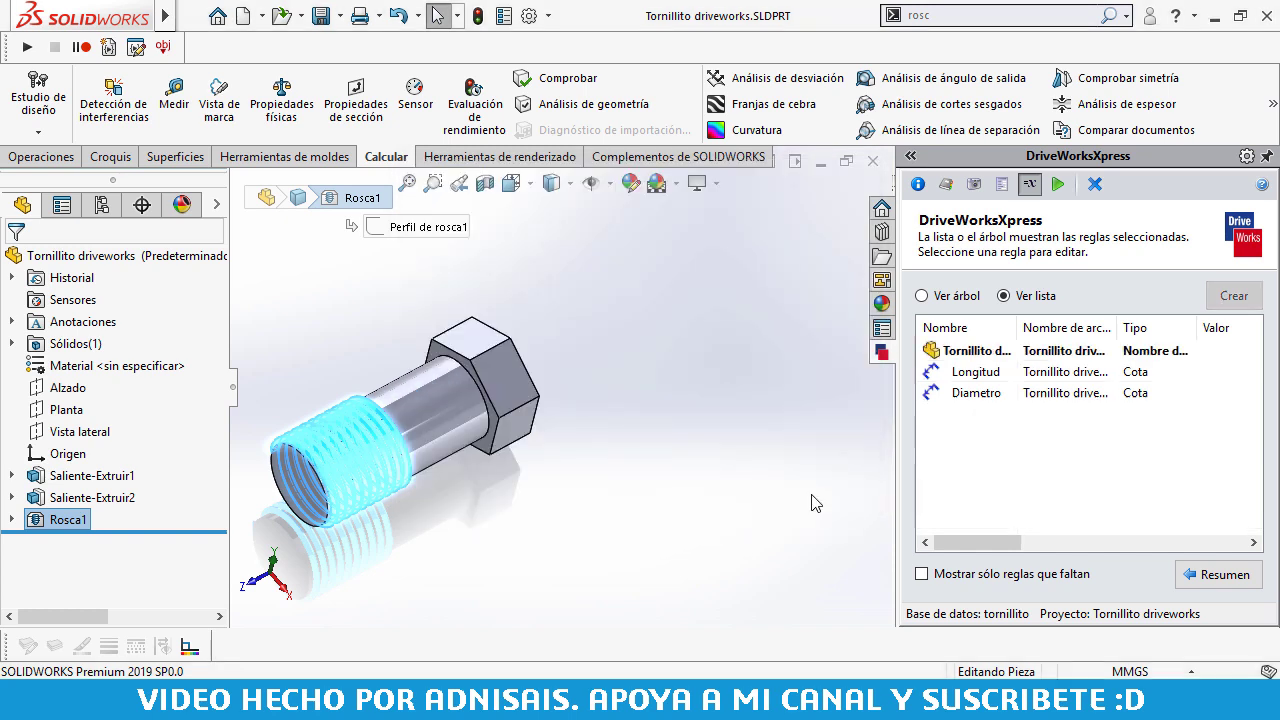
pyautogui.click(1222, 575)
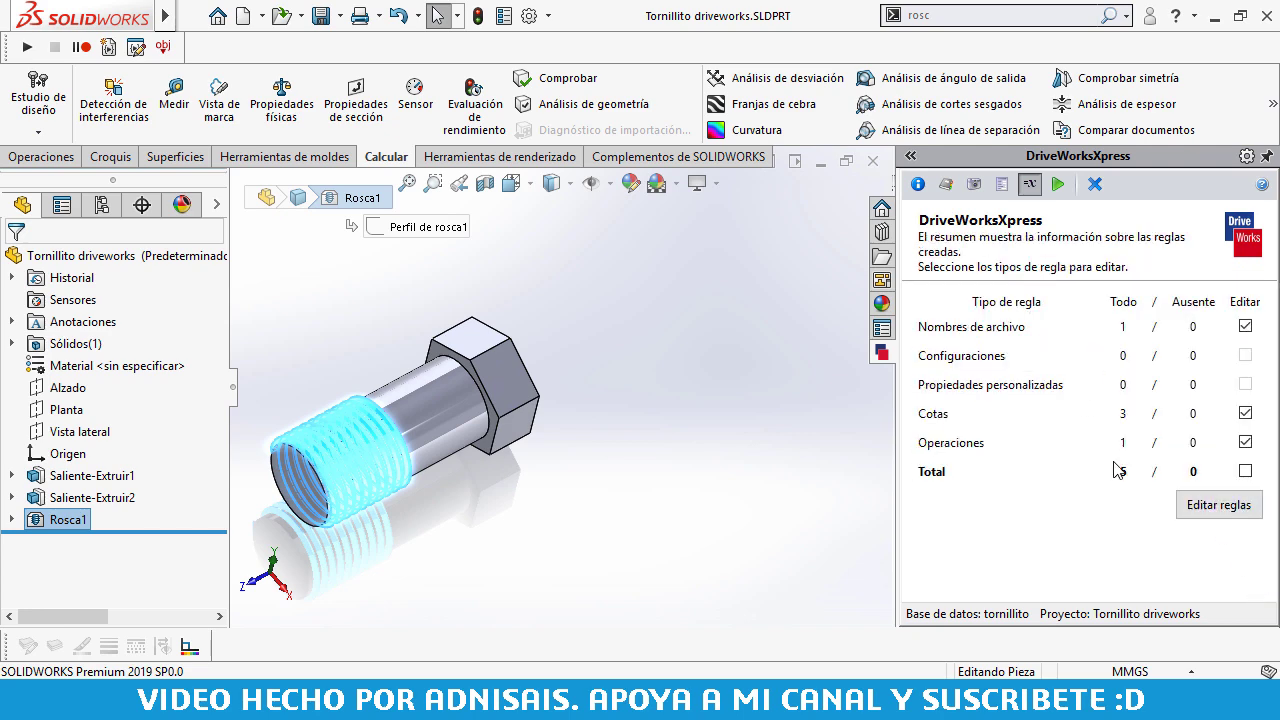
# - Run the form with Diametro 11, Longitud 40 and Rosca ticked to create the threaded bolt
pyautogui.click(1054, 194)
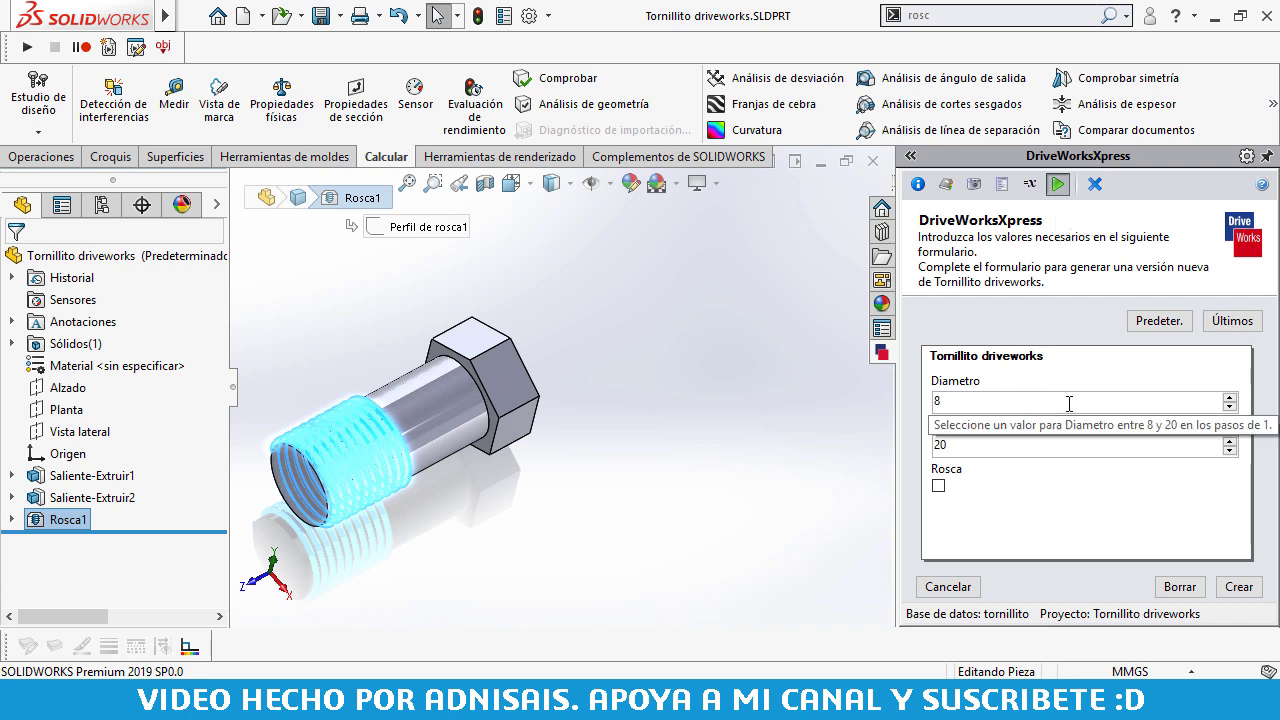
pyautogui.click(1229, 397)
pyautogui.click(1229, 397)
pyautogui.click(1229, 397)
pyautogui.click(1229, 397)
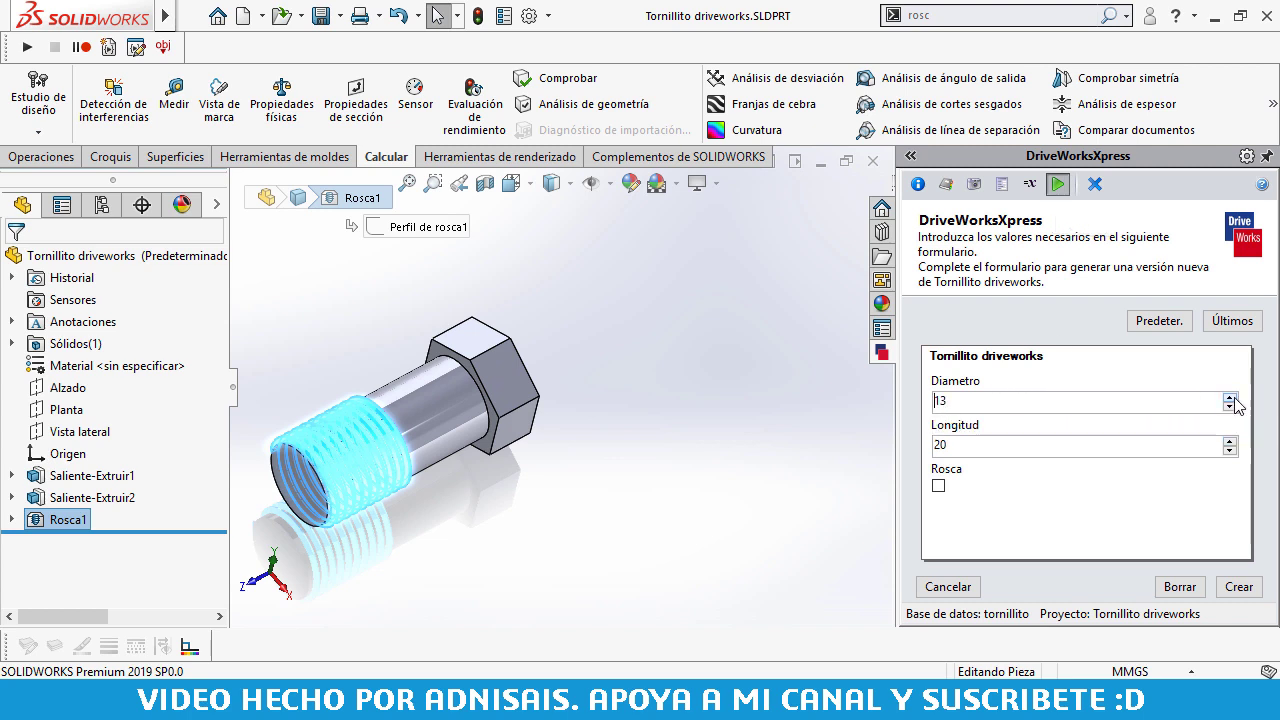
pyautogui.click(1230, 405)
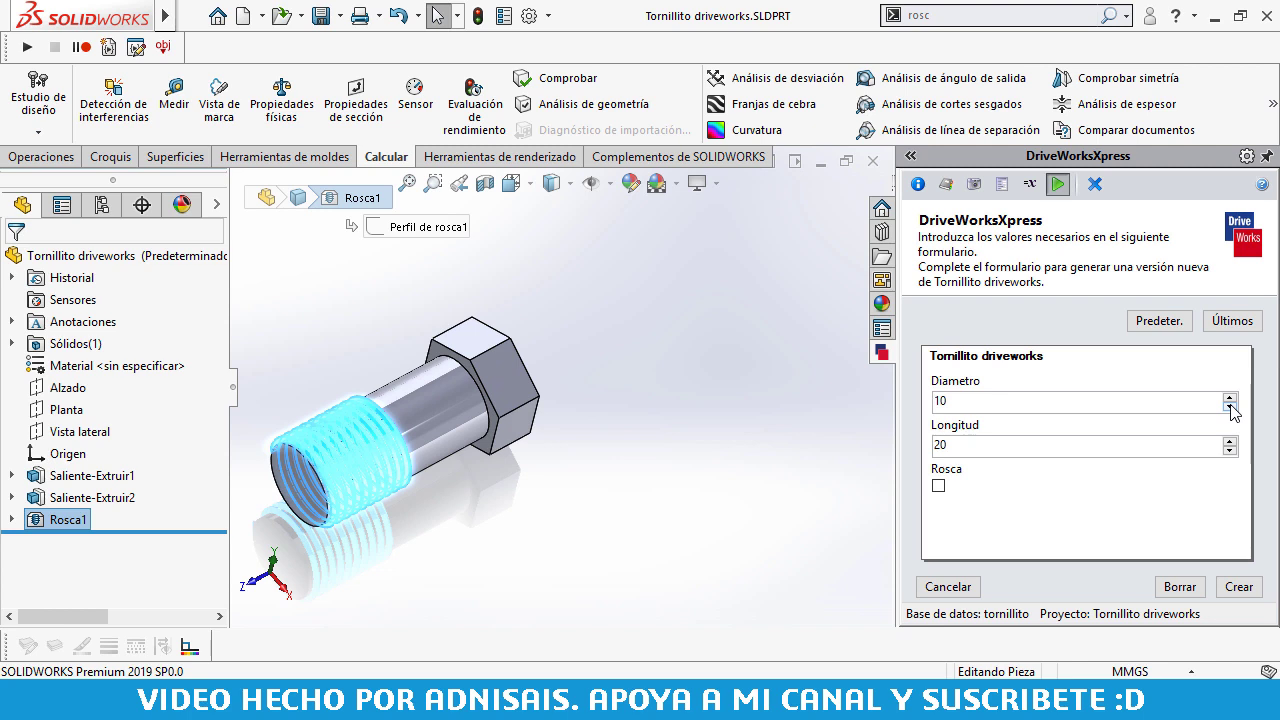
pyautogui.click(1230, 397)
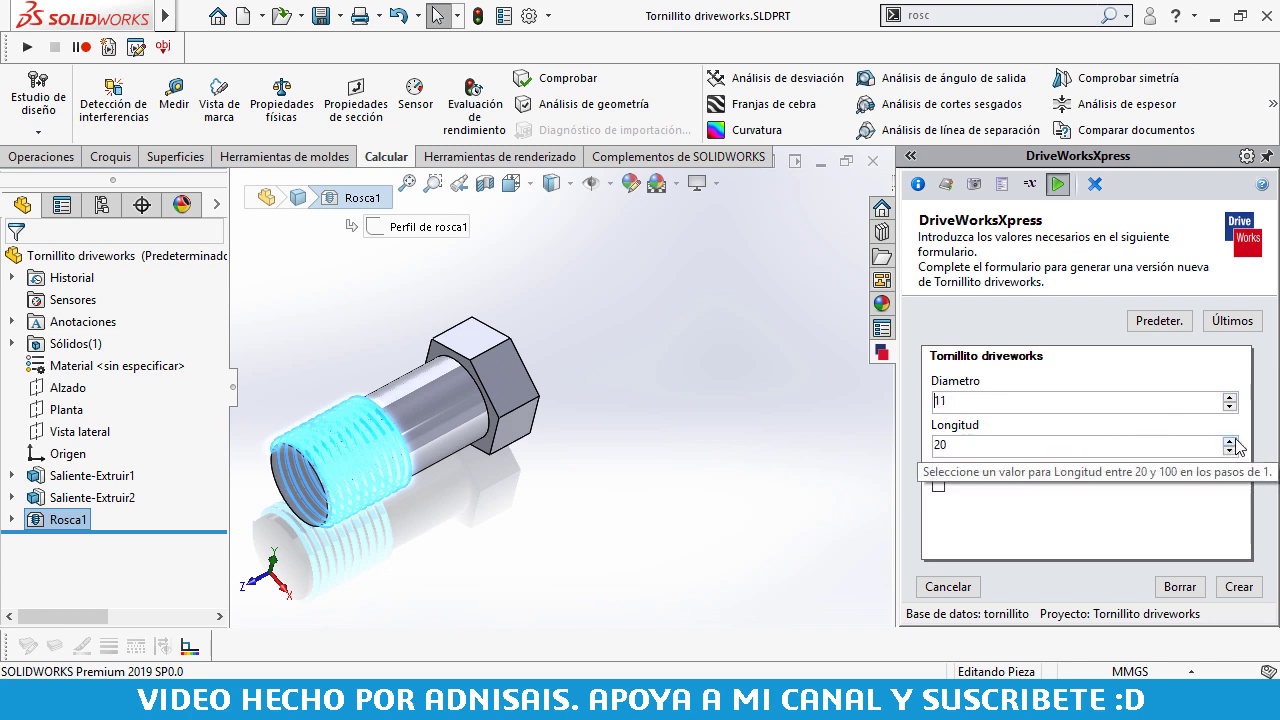
pyautogui.click(1230, 441)
pyautogui.click(1230, 441)
pyautogui.doubleClick(1230, 441)
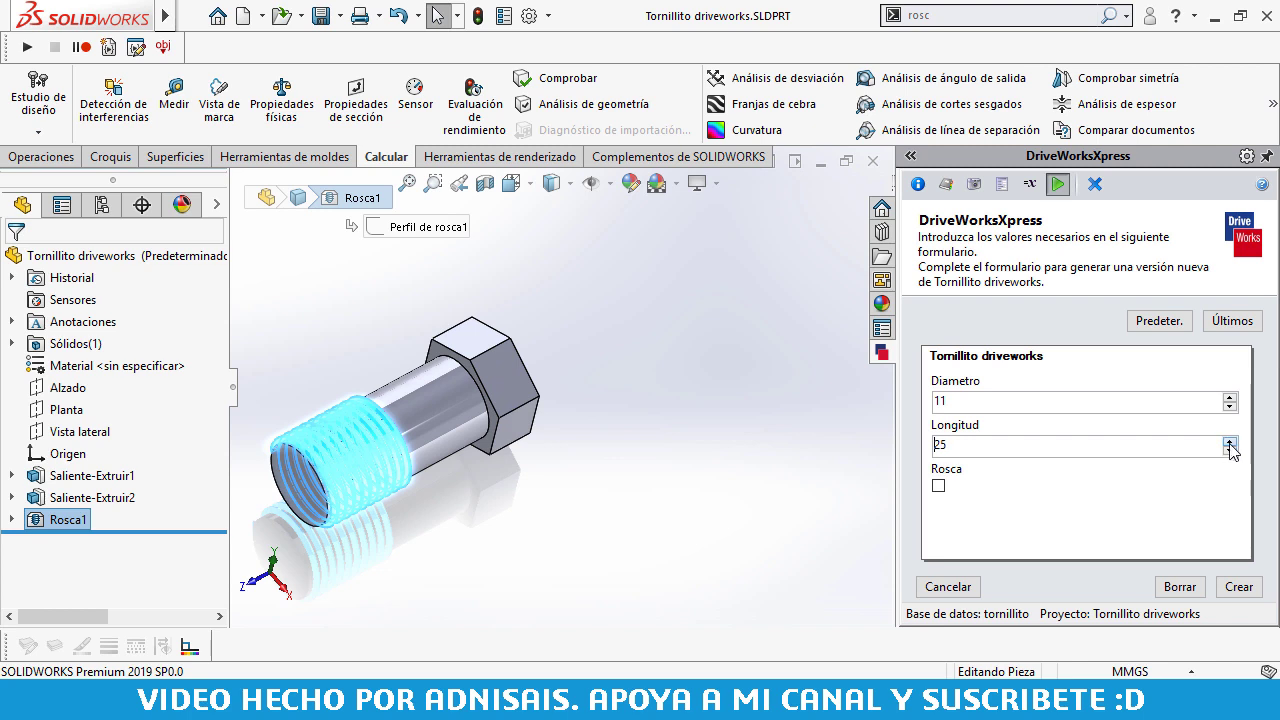
pyautogui.tripleClick(1230, 441)
pyautogui.tripleClick(1230, 441)
pyautogui.click(938, 486)
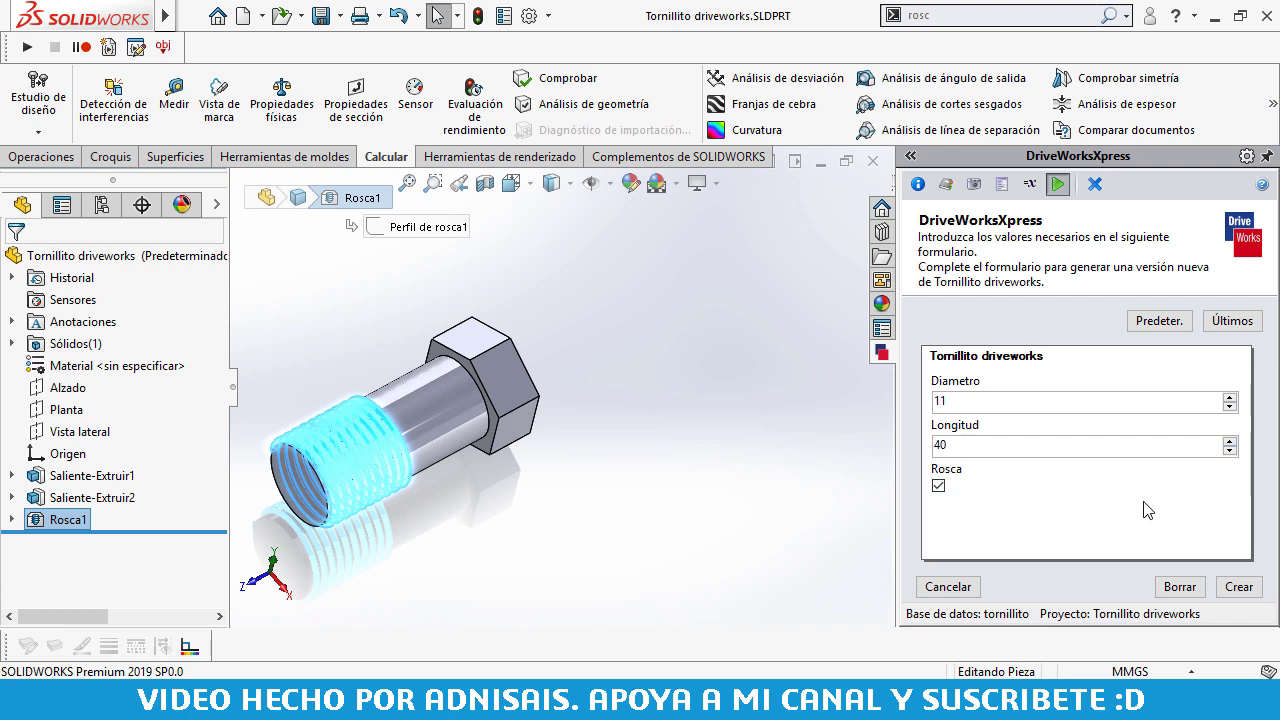
pyautogui.click(1239, 587)
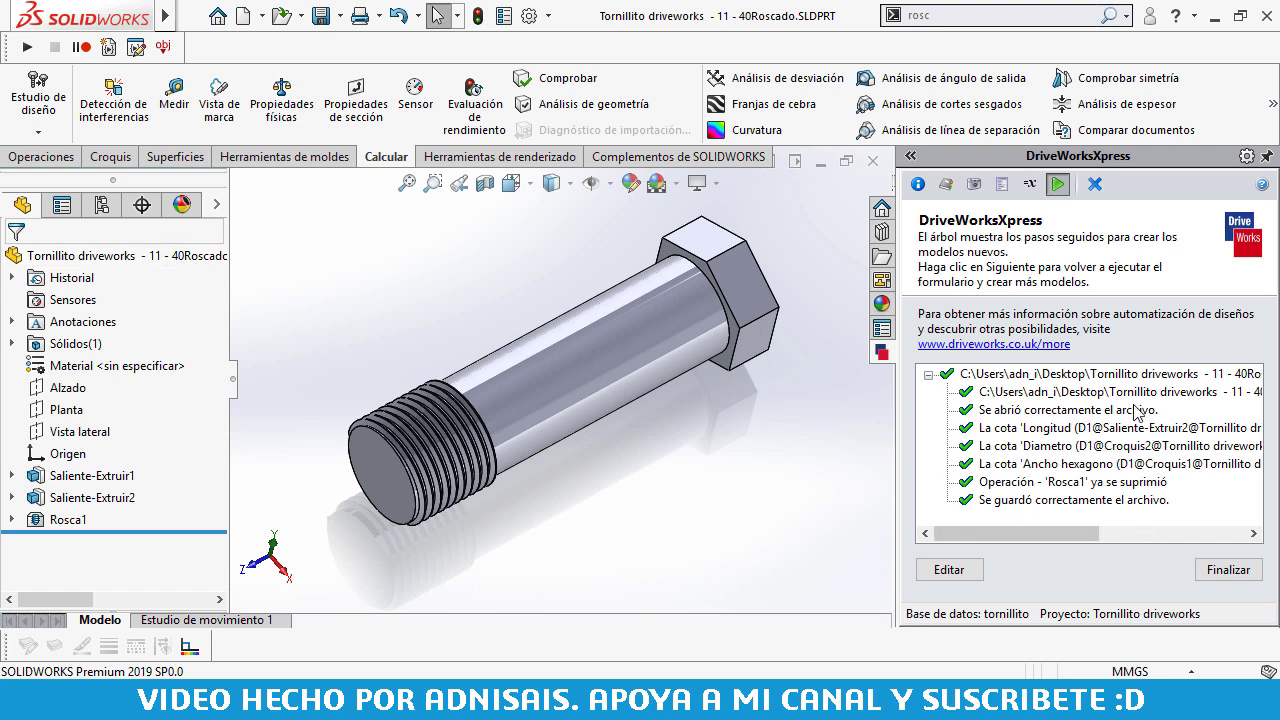
# - Reopen the file-name rule through the Reglas summary and Editar reglas
pyautogui.click(1030, 184)
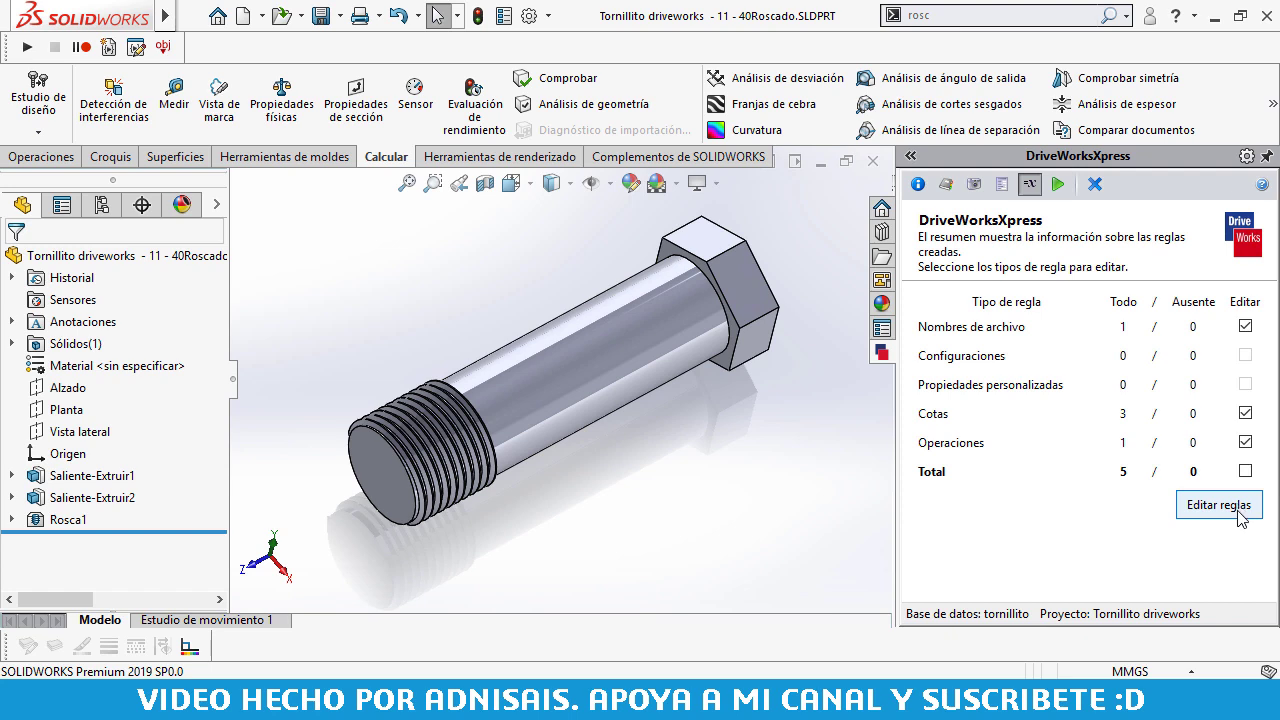
pyautogui.click(1218, 505)
pyautogui.doubleClick(1000, 350)
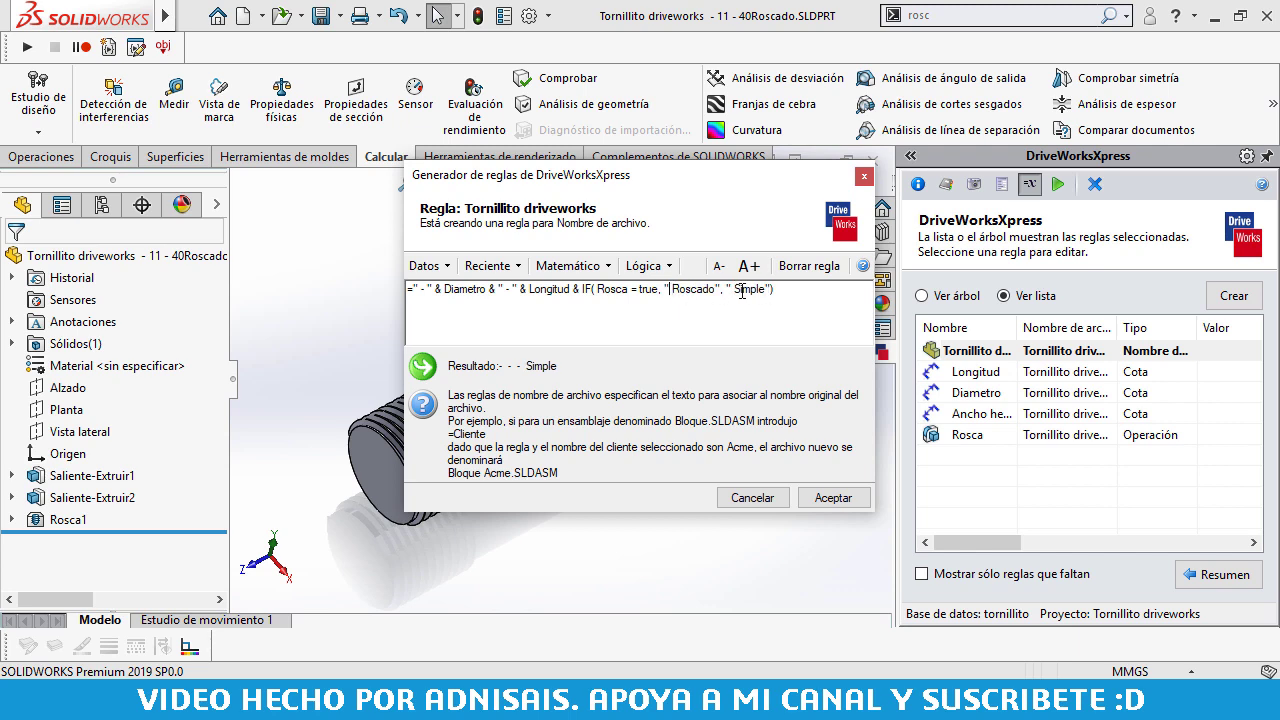
# - Add " - " before the Roscado and Simple suffixes in the file-name rule and accept it
pyautogui.write('- ')
pyautogui.write('-')
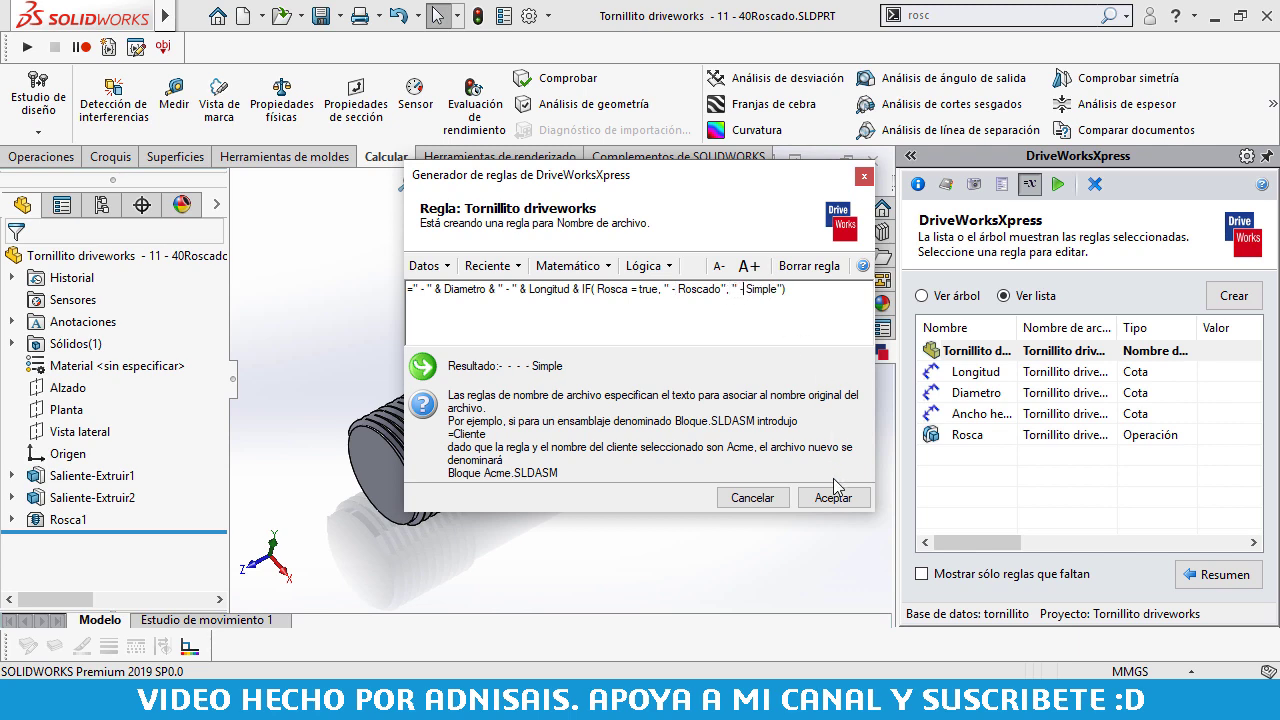
pyautogui.click(835, 497)
pyautogui.click(1058, 184)
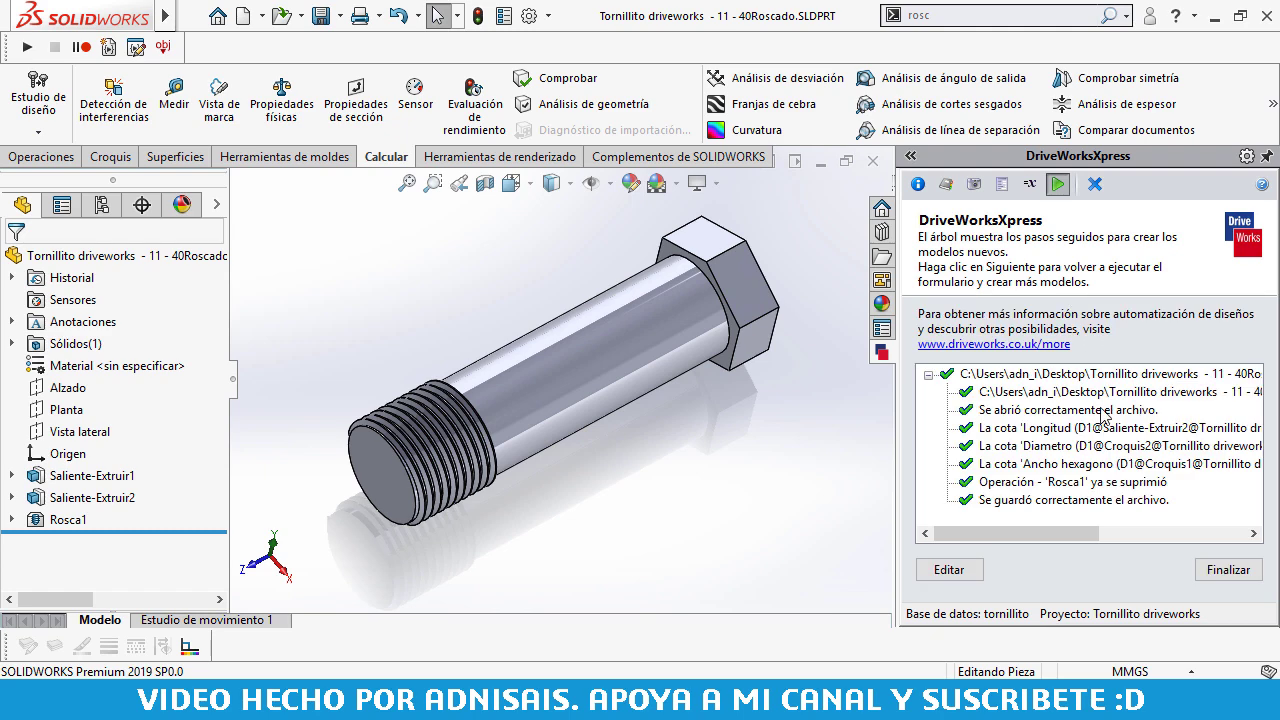
# - Create a threaded bolt with Diametro 15 and Longitud 100
pyautogui.click(1228, 569)
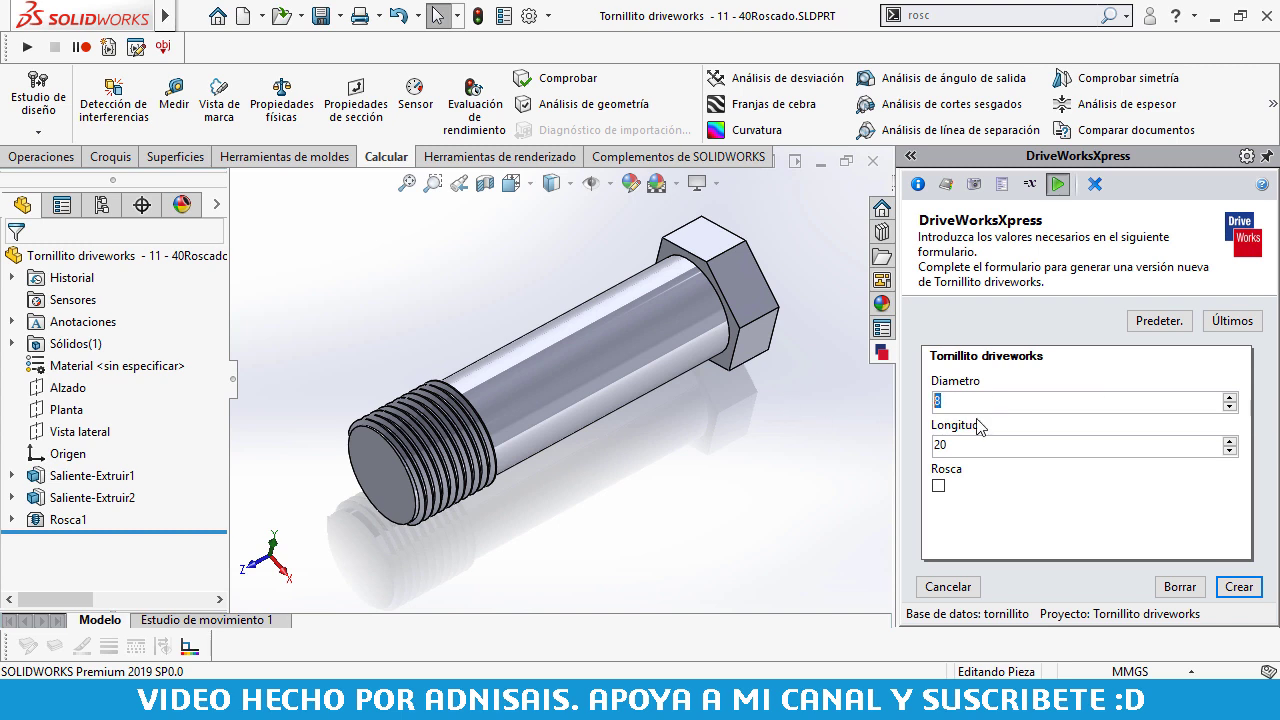
pyautogui.write('5')
pyautogui.click(1016, 447)
pyautogui.moveTo(960, 446); pyautogui.dragTo(918, 443)
pyautogui.click(938, 485)
pyautogui.click(1236, 586)
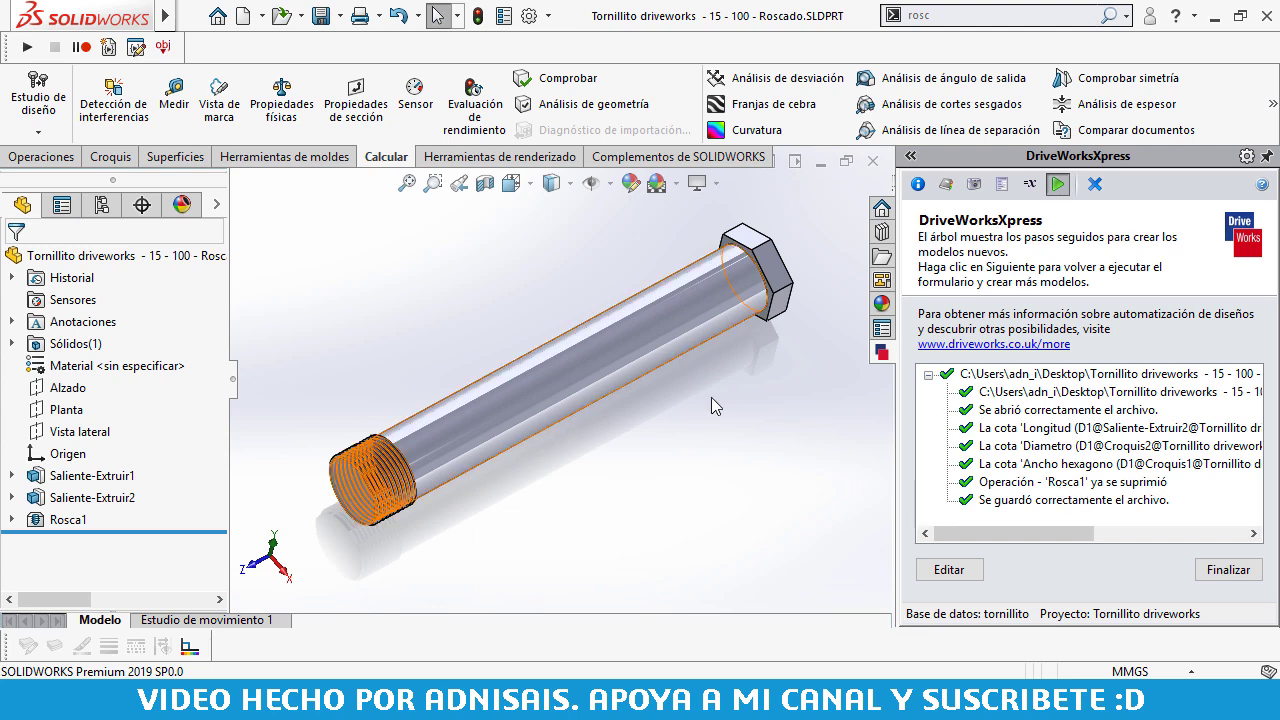
# - Create an unthreaded bolt with Diametro 10 and Longitud 50
pyautogui.click(1226, 570)
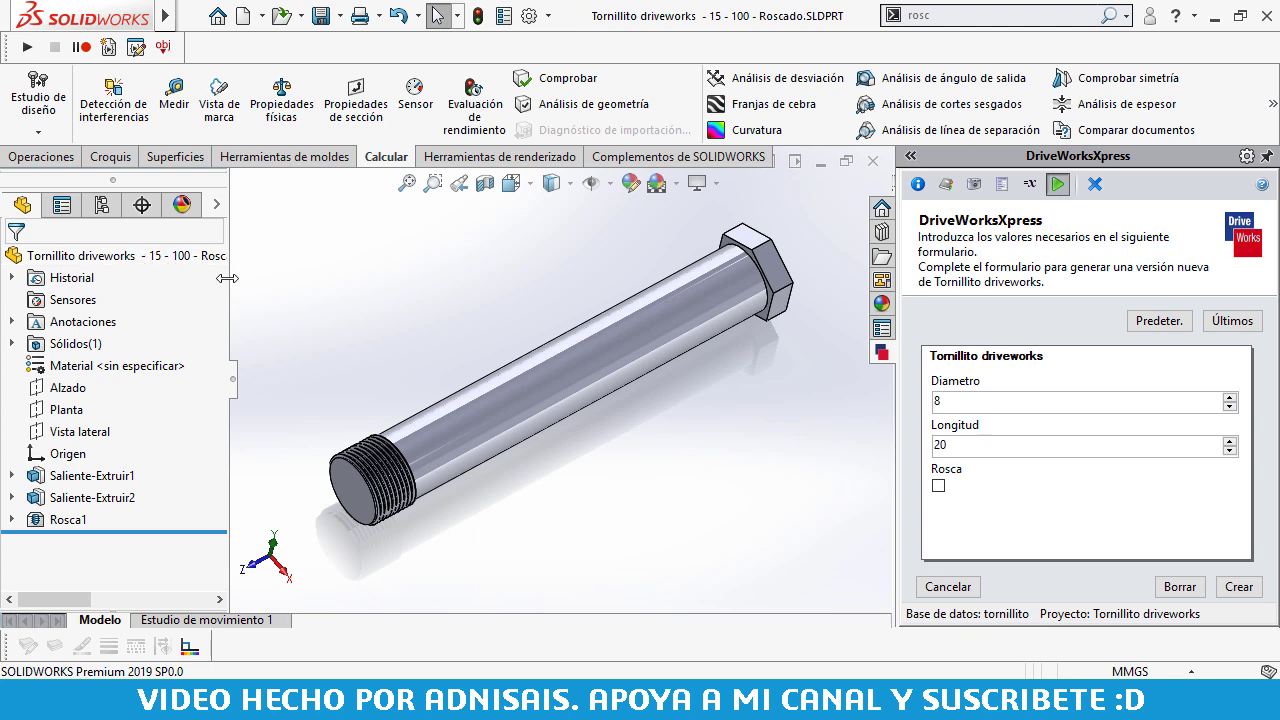
pyautogui.moveTo(230, 285); pyautogui.dragTo(333, 284)
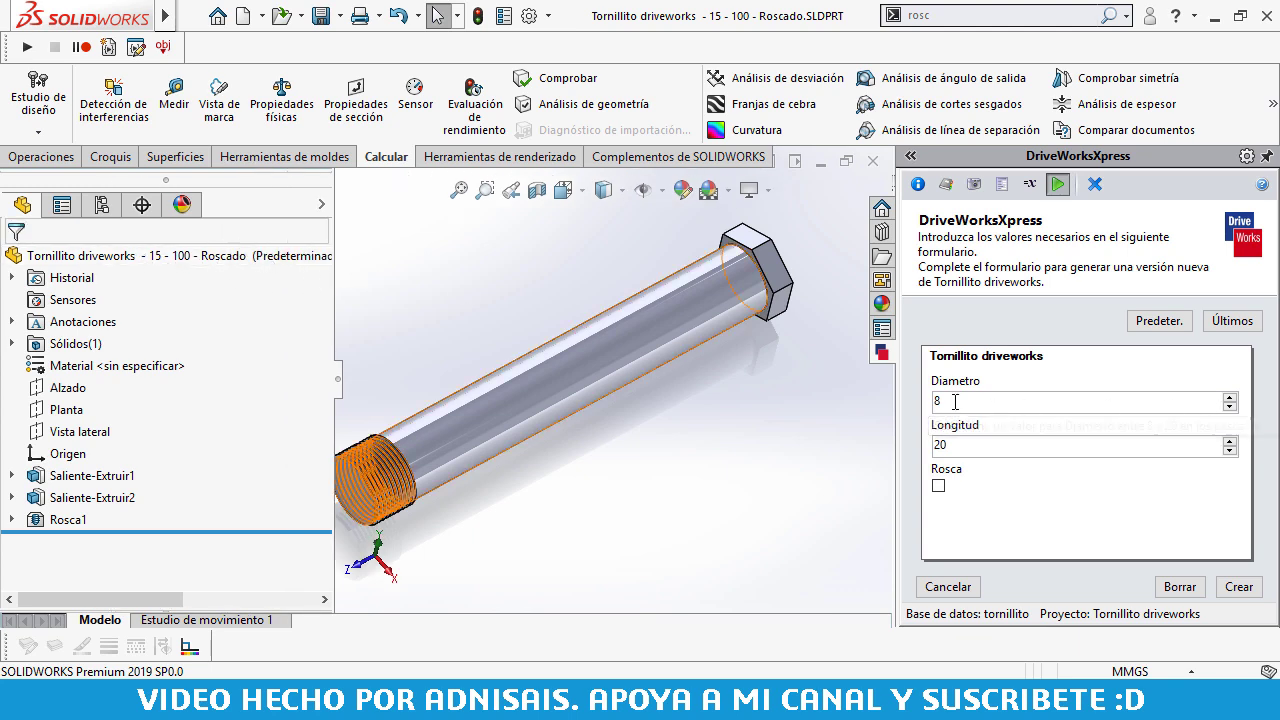
pyautogui.doubleClick(1030, 401)
pyautogui.write('10')
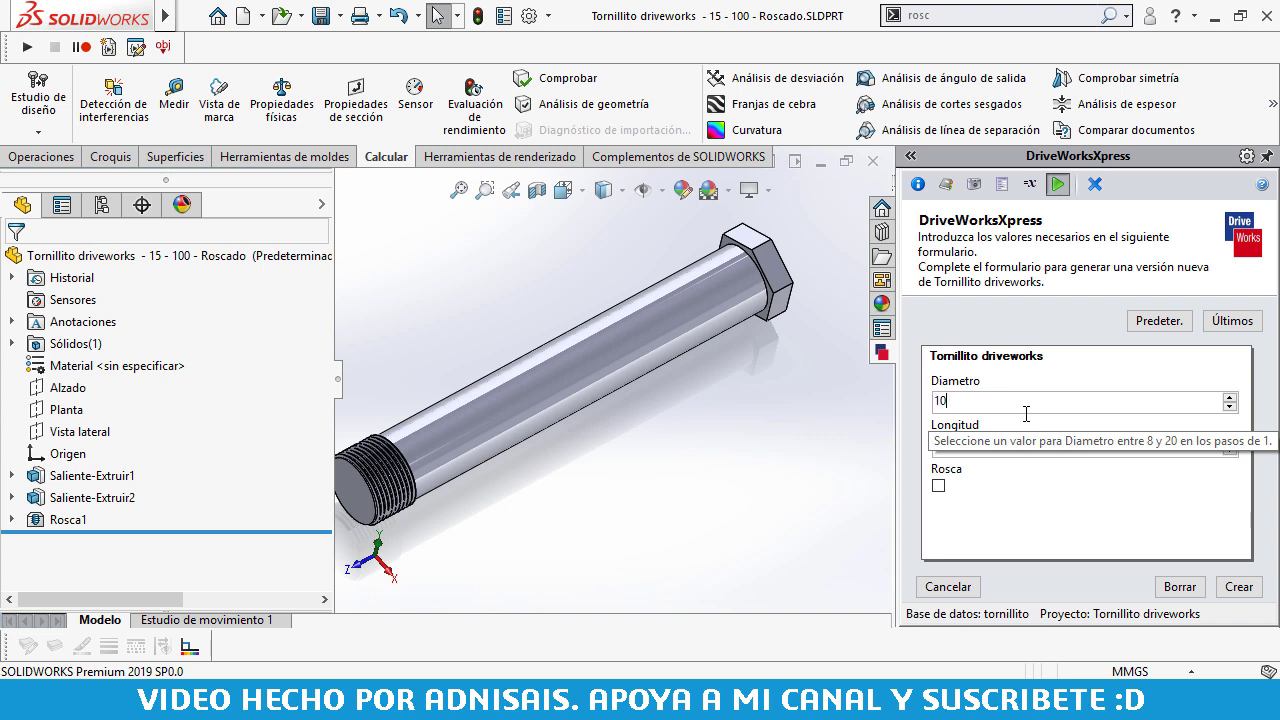
pyautogui.moveTo(1006, 445); pyautogui.dragTo(914, 452)
pyautogui.write('50')
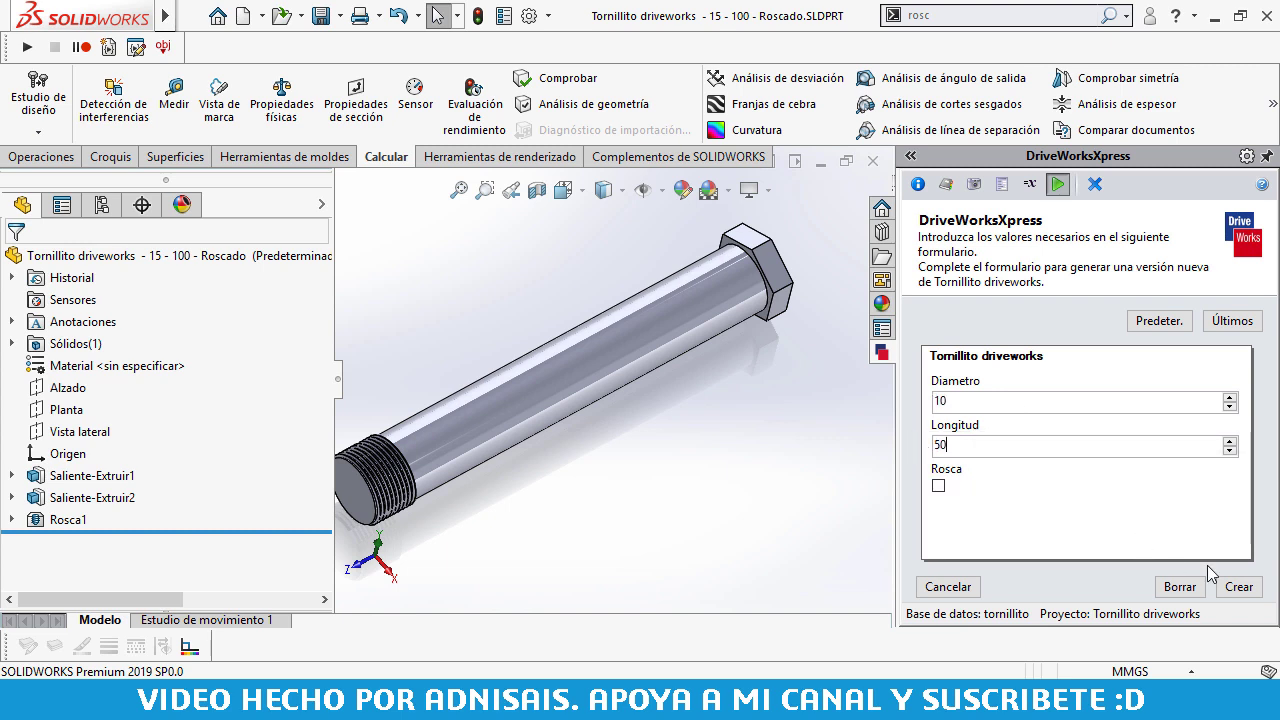
pyautogui.click(1239, 587)
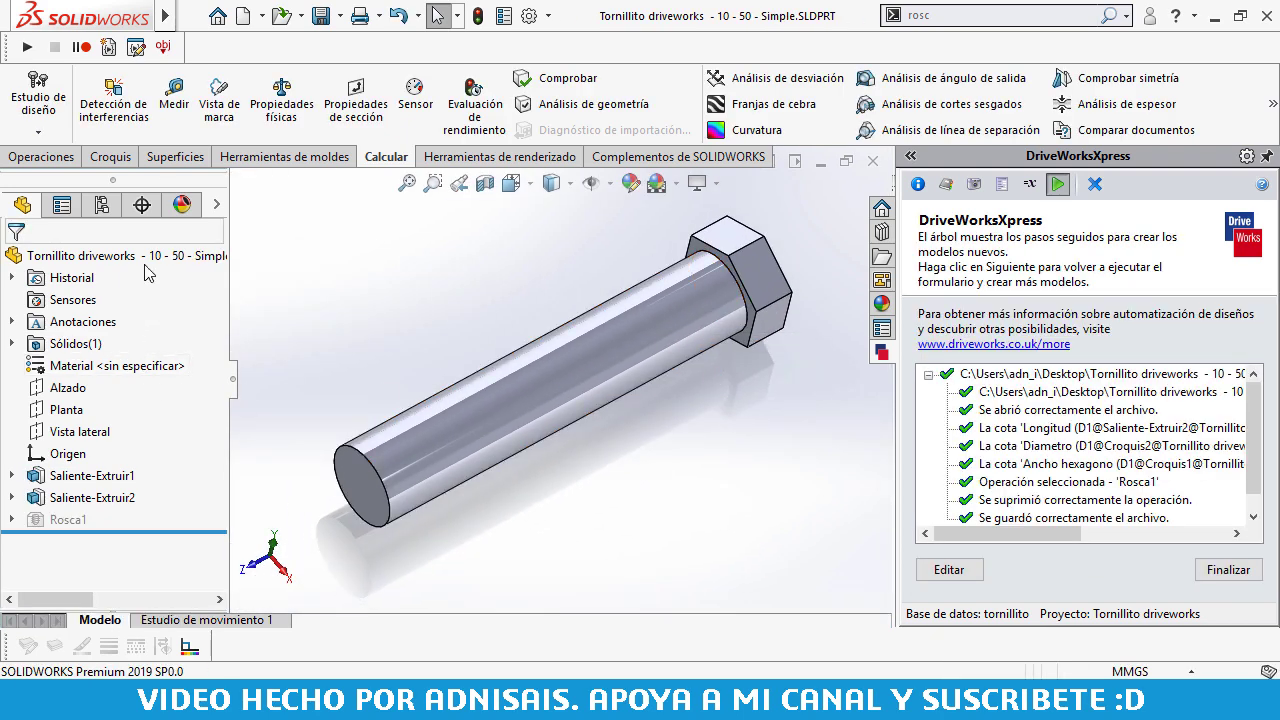
pyautogui.moveTo(233, 258); pyautogui.dragTo(292, 267)
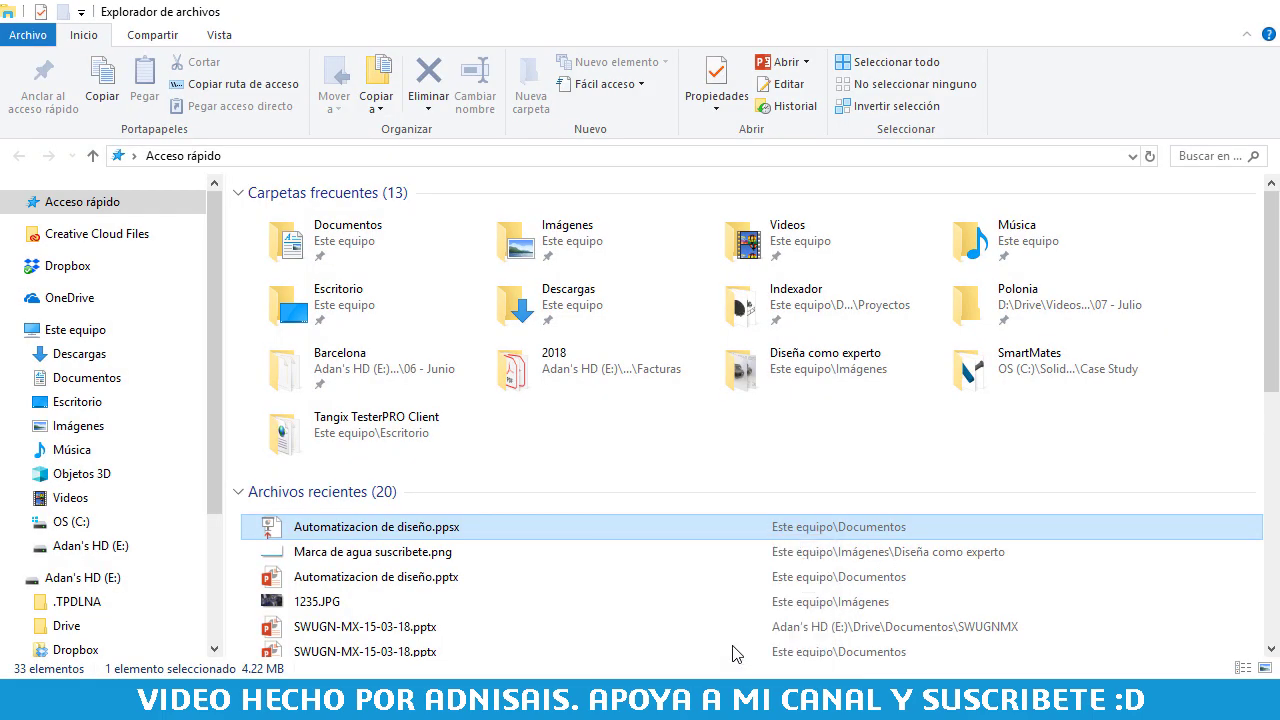
# - Look over the four Tornillito driveworks part files in Escritorio, then return to SOLIDWORKS
pyautogui.click(731, 652)
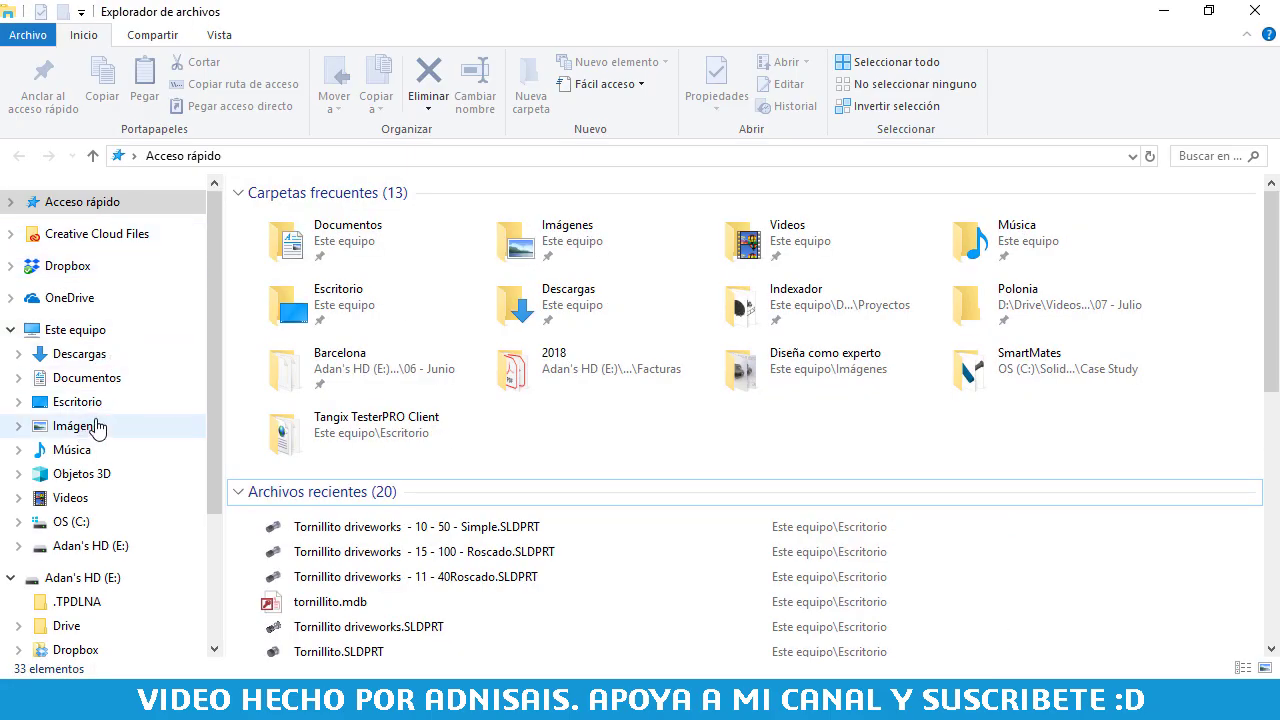
pyautogui.click(80, 401)
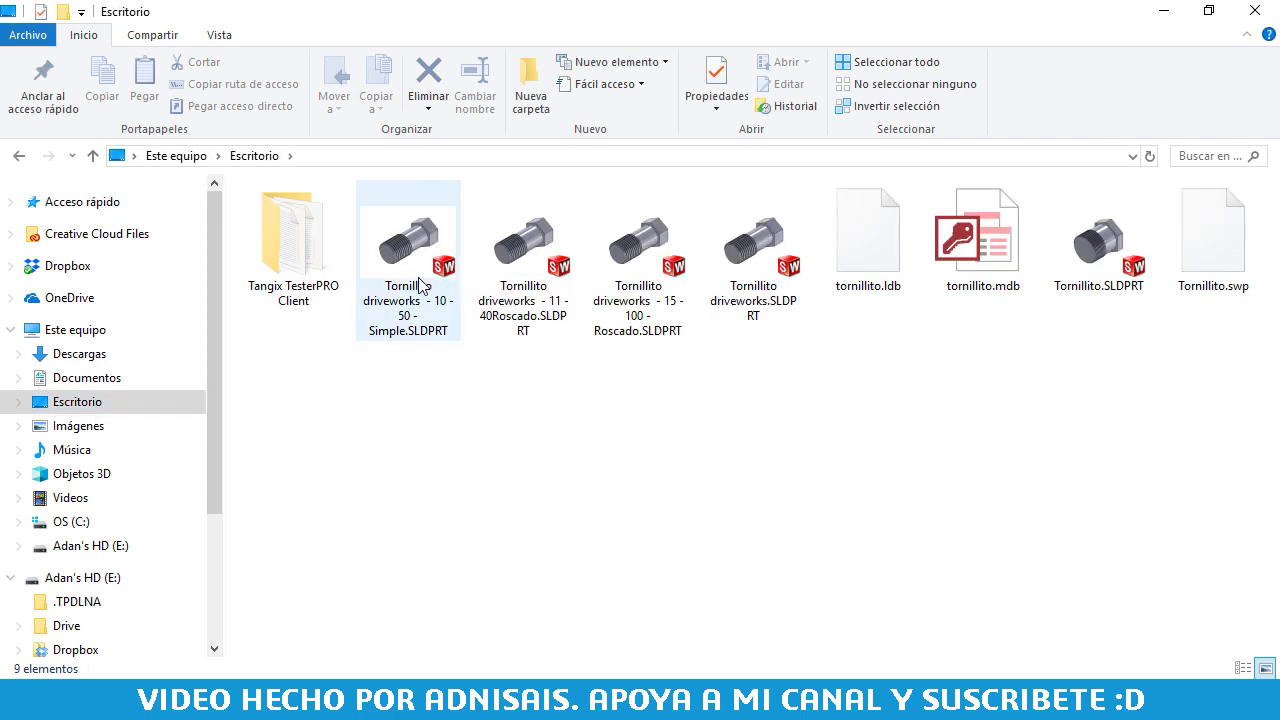
pyautogui.click(415, 305)
pyautogui.click(558, 302)
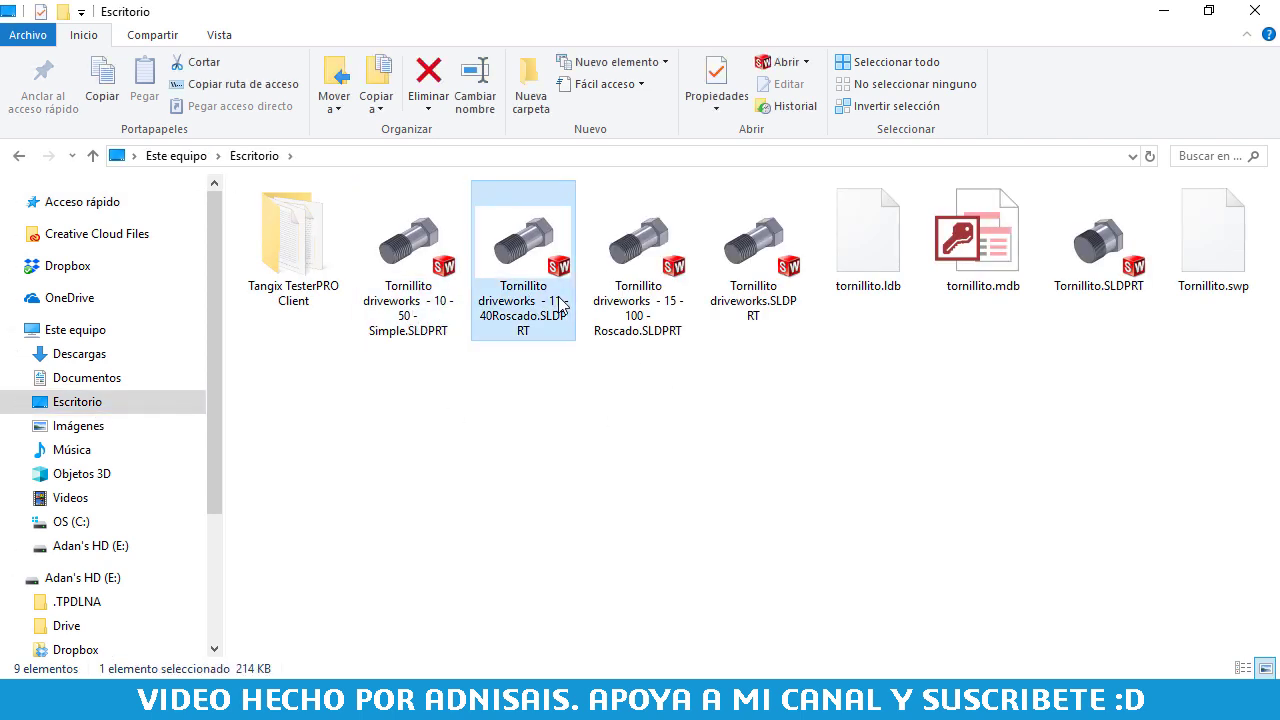
pyautogui.click(688, 298)
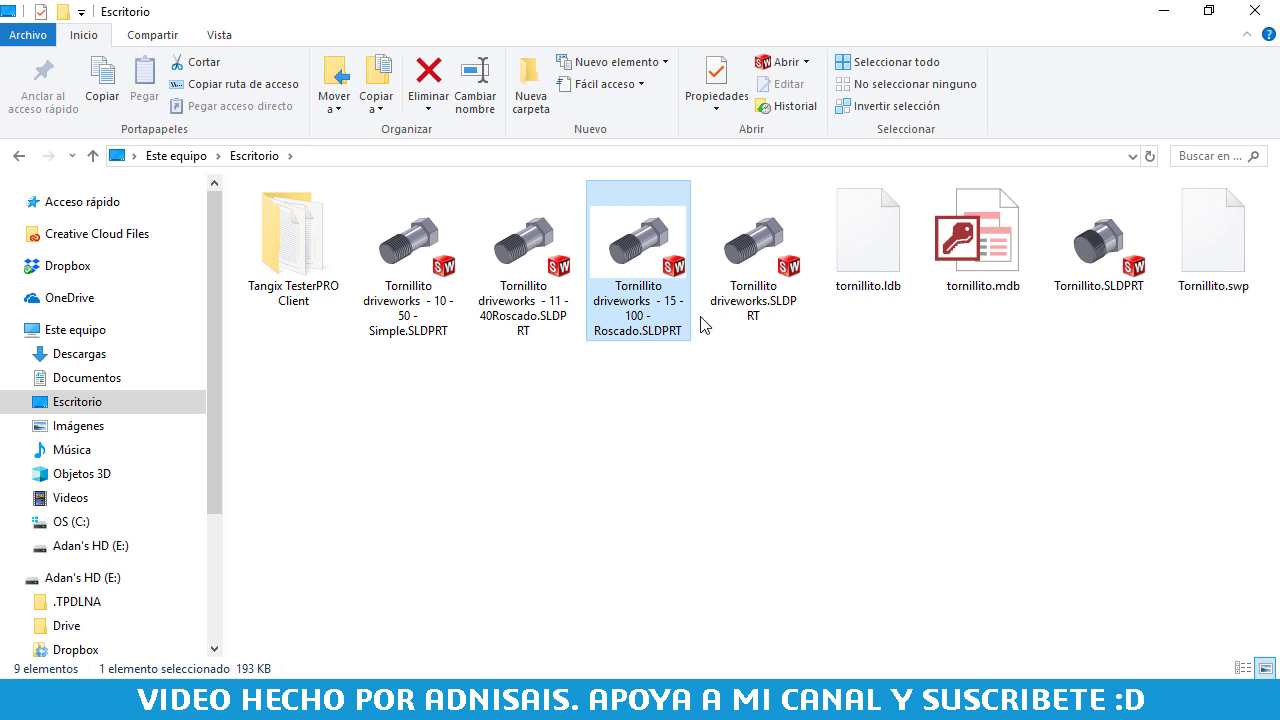
pyautogui.click(767, 270)
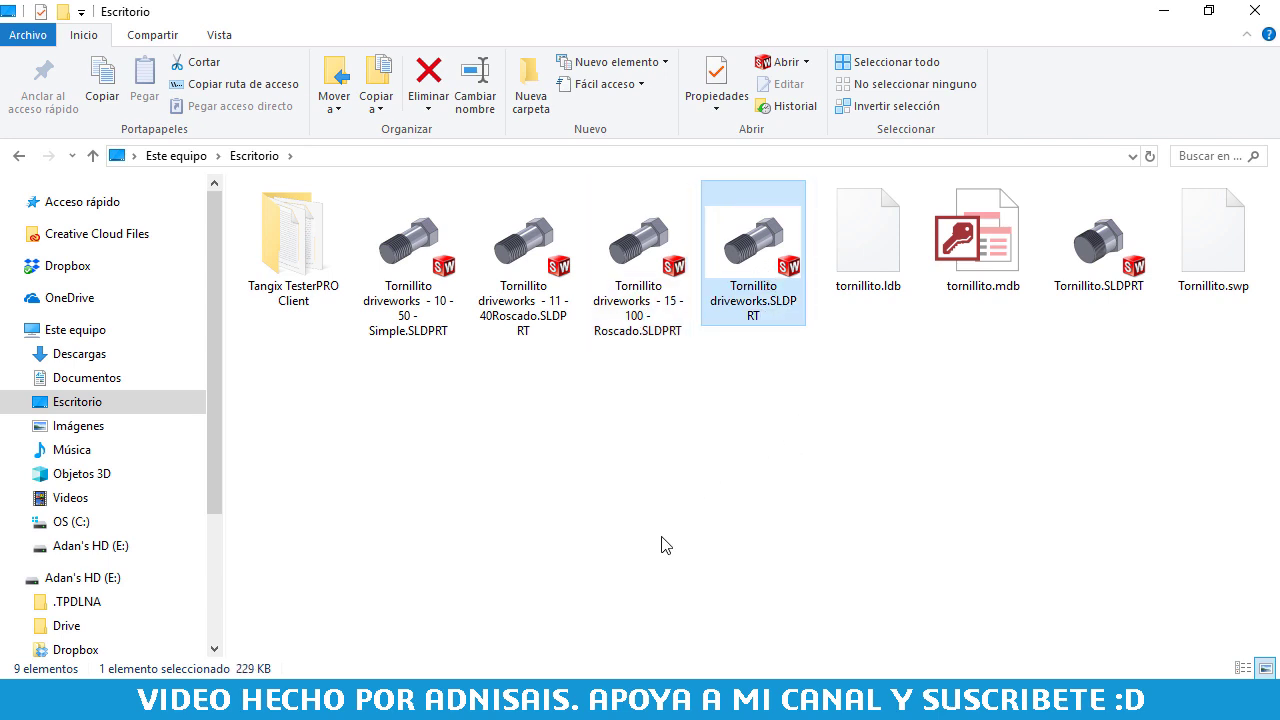
pyautogui.press('super+Tab')
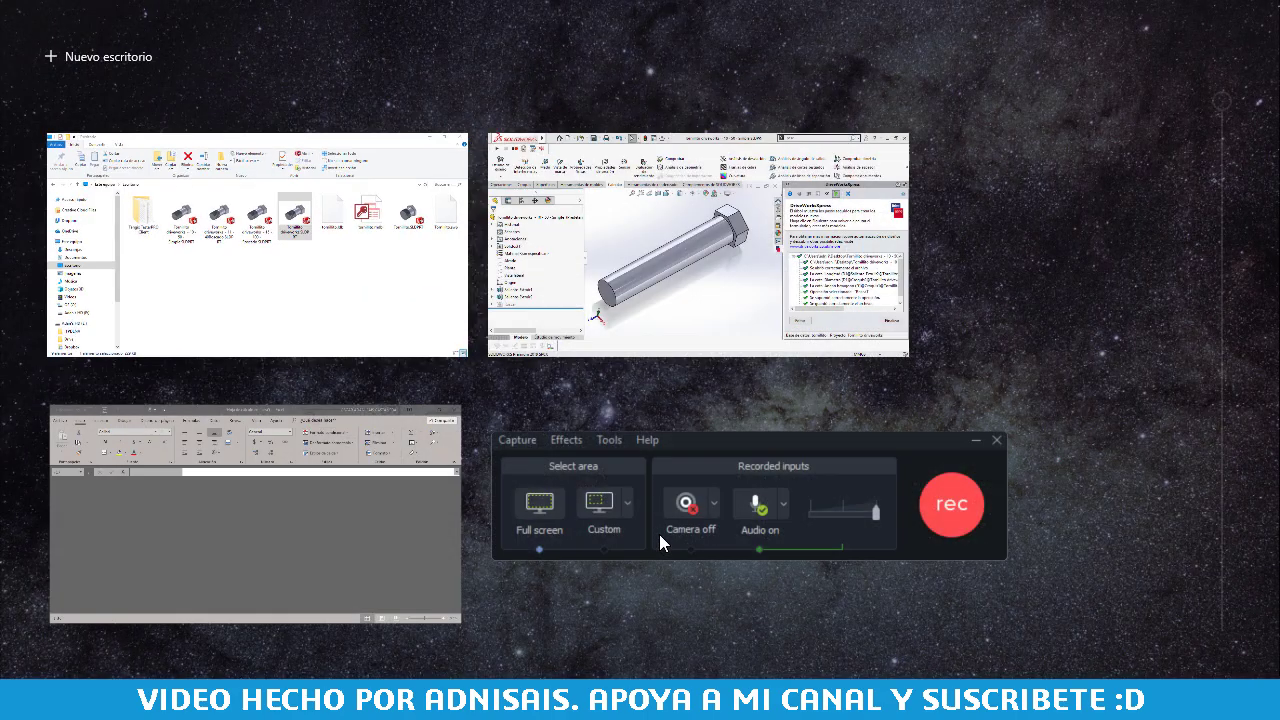
pyautogui.click(667, 302)
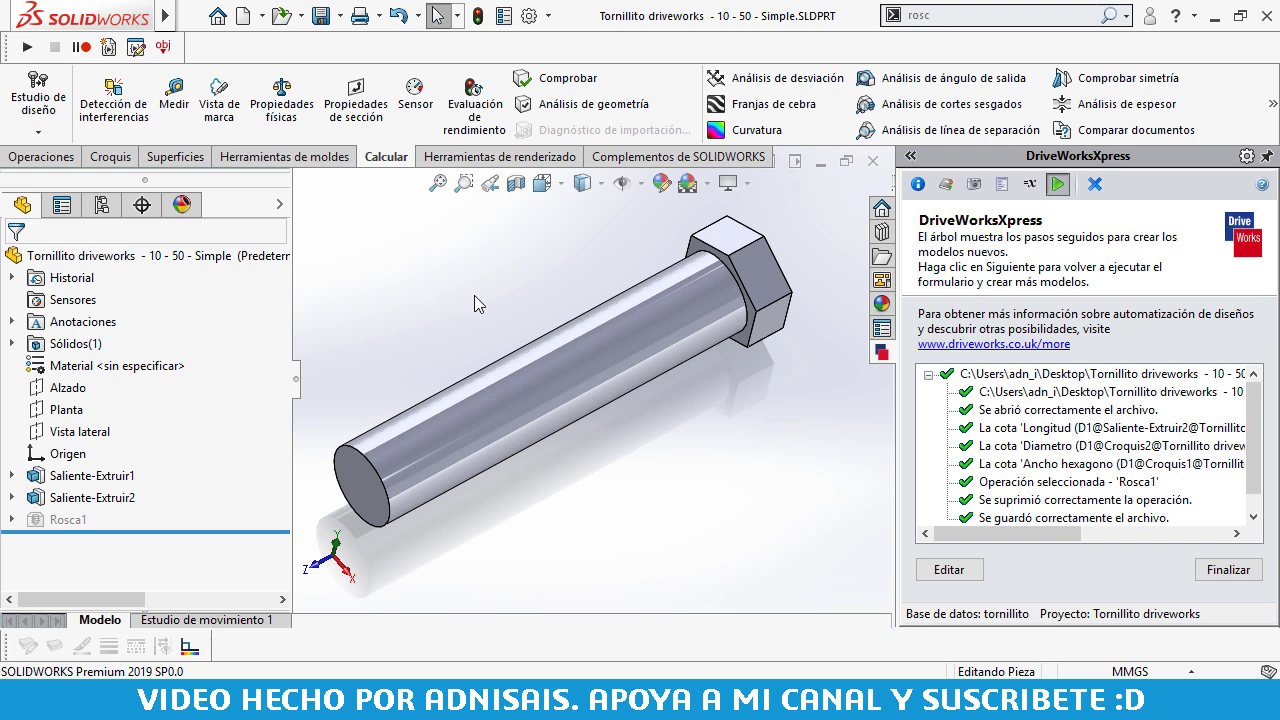
# - Close the three bolt parts and the DriveWorksXpress panel, and collapse the task pane
pyautogui.click(873, 161)
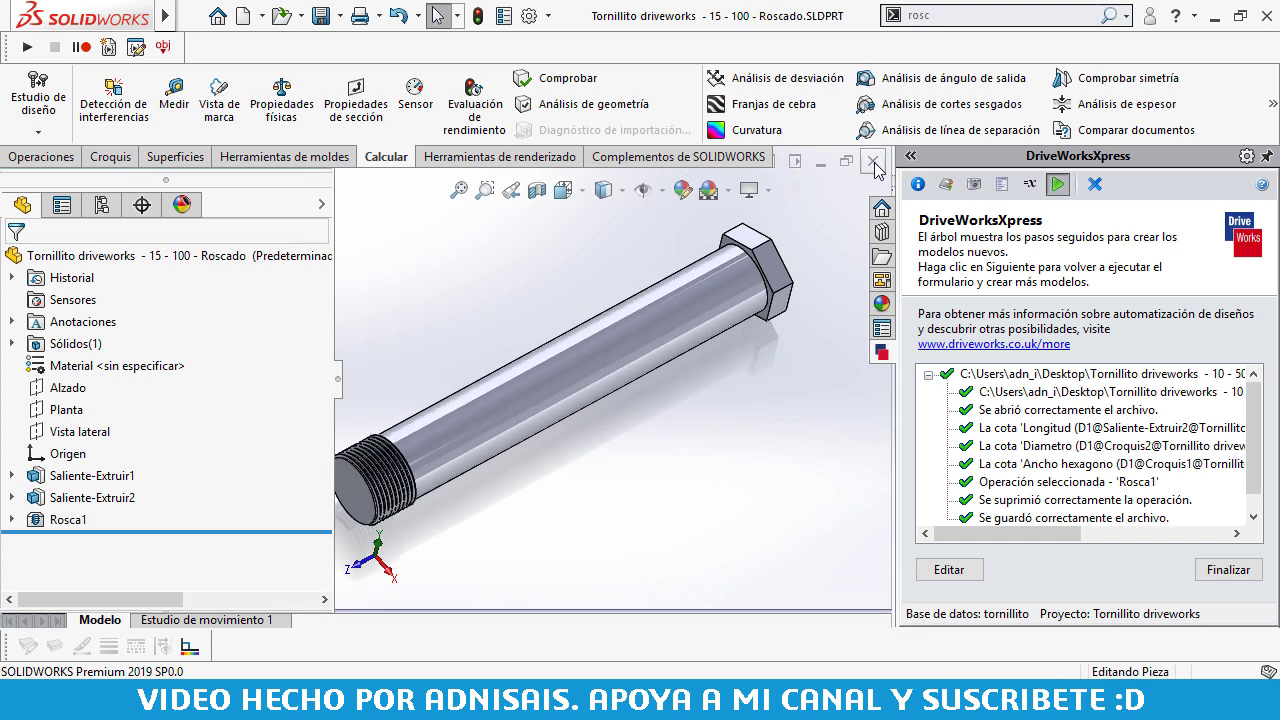
pyautogui.click(873, 162)
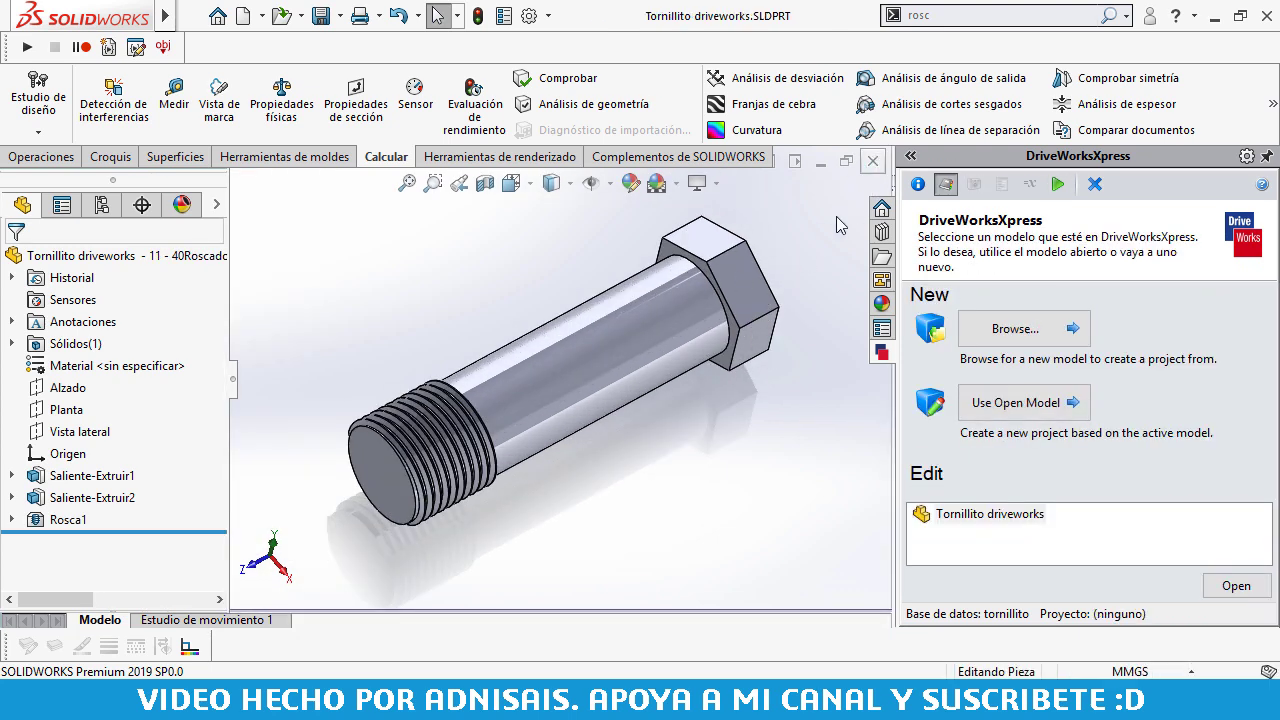
pyautogui.hotkey('ctrl', 'w')
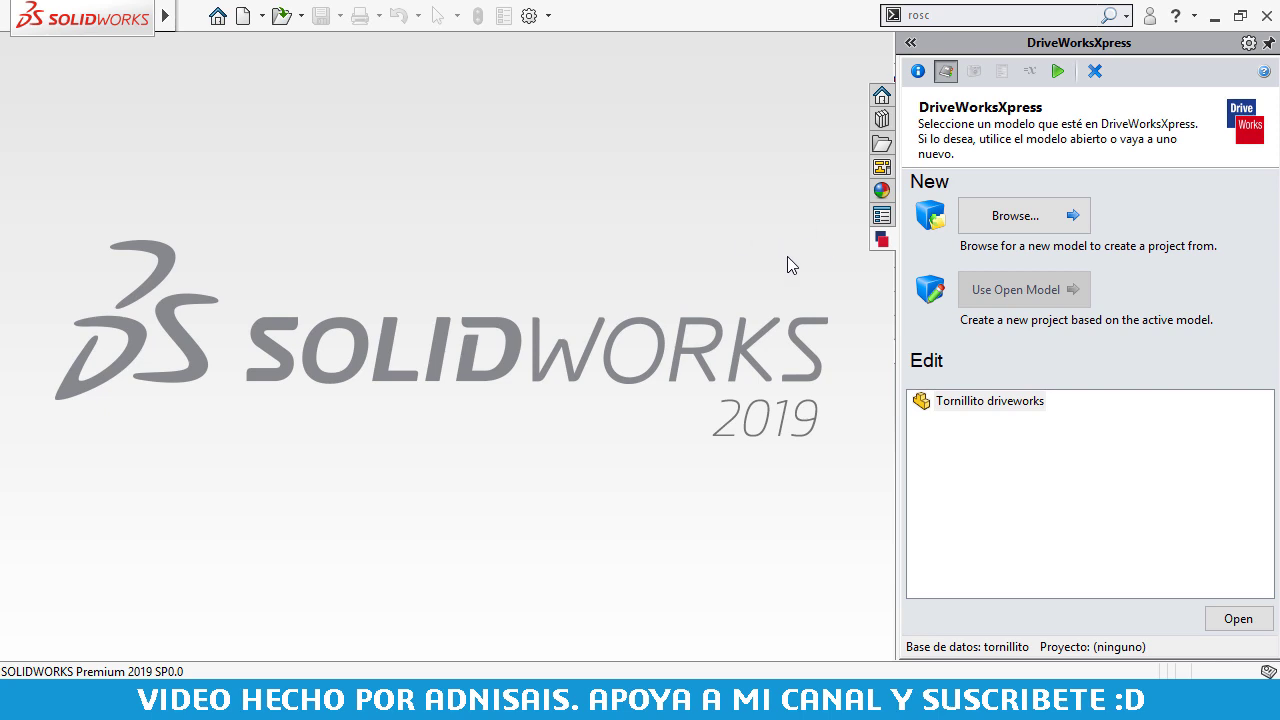
pyautogui.click(1095, 71)
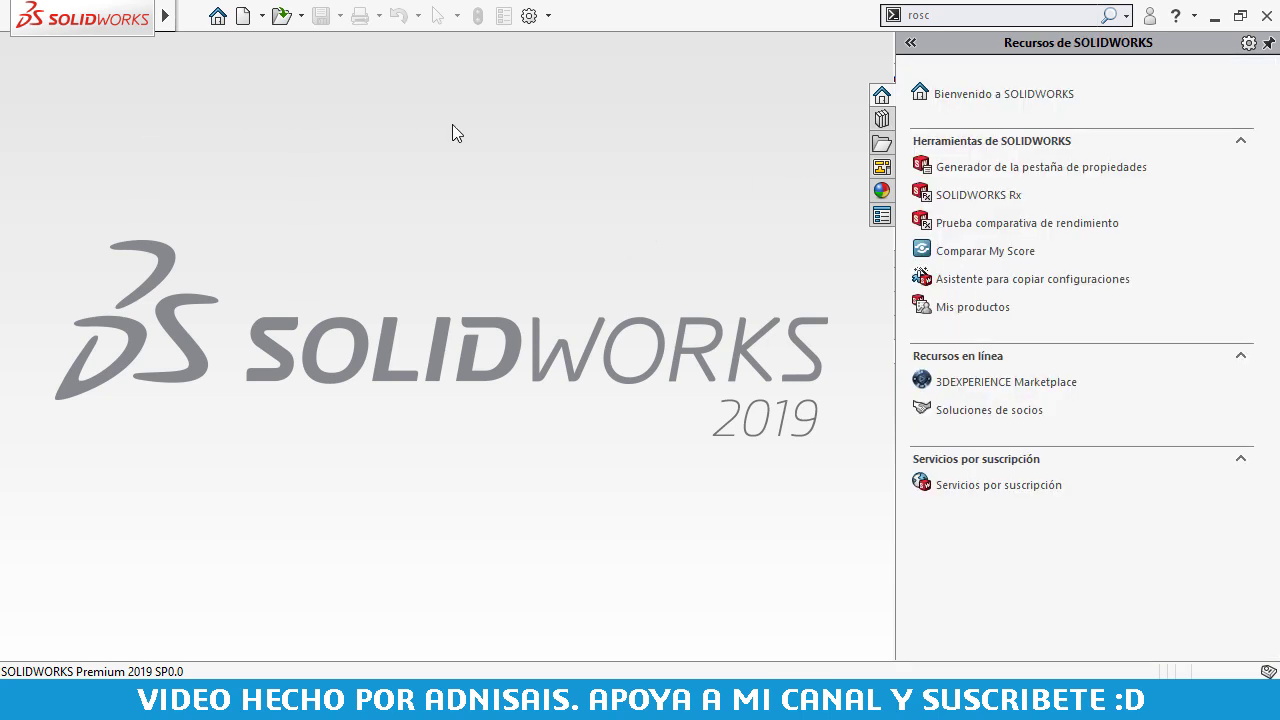
pyautogui.click(1268, 43)
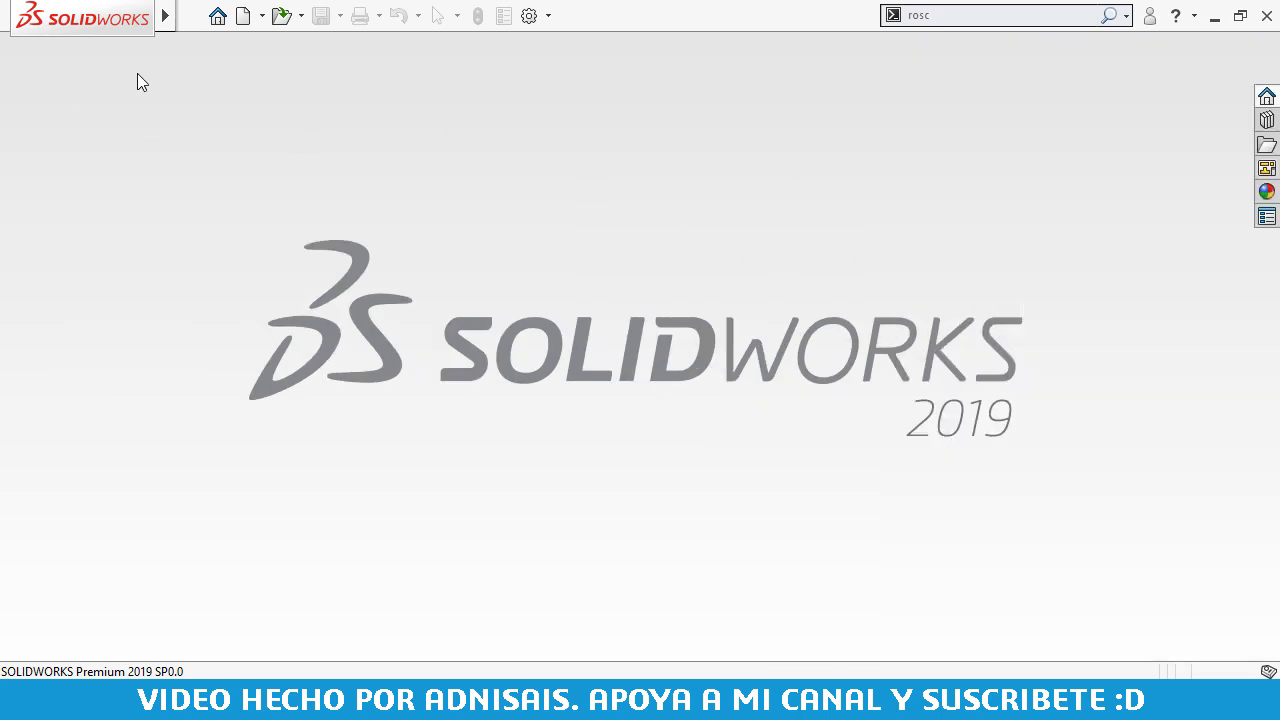
# - Create a new blank part from the Pieza template
pyautogui.click(195, 14)
pyautogui.click(218, 44)
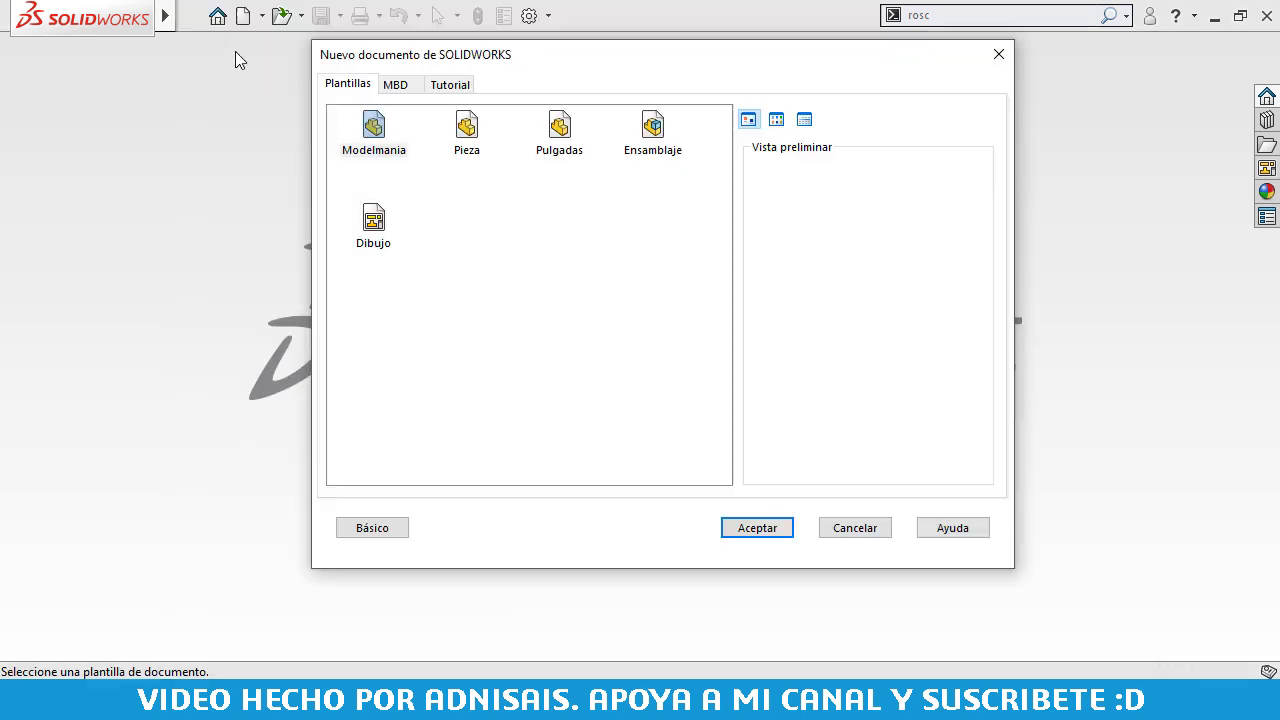
pyautogui.doubleClick(467, 128)
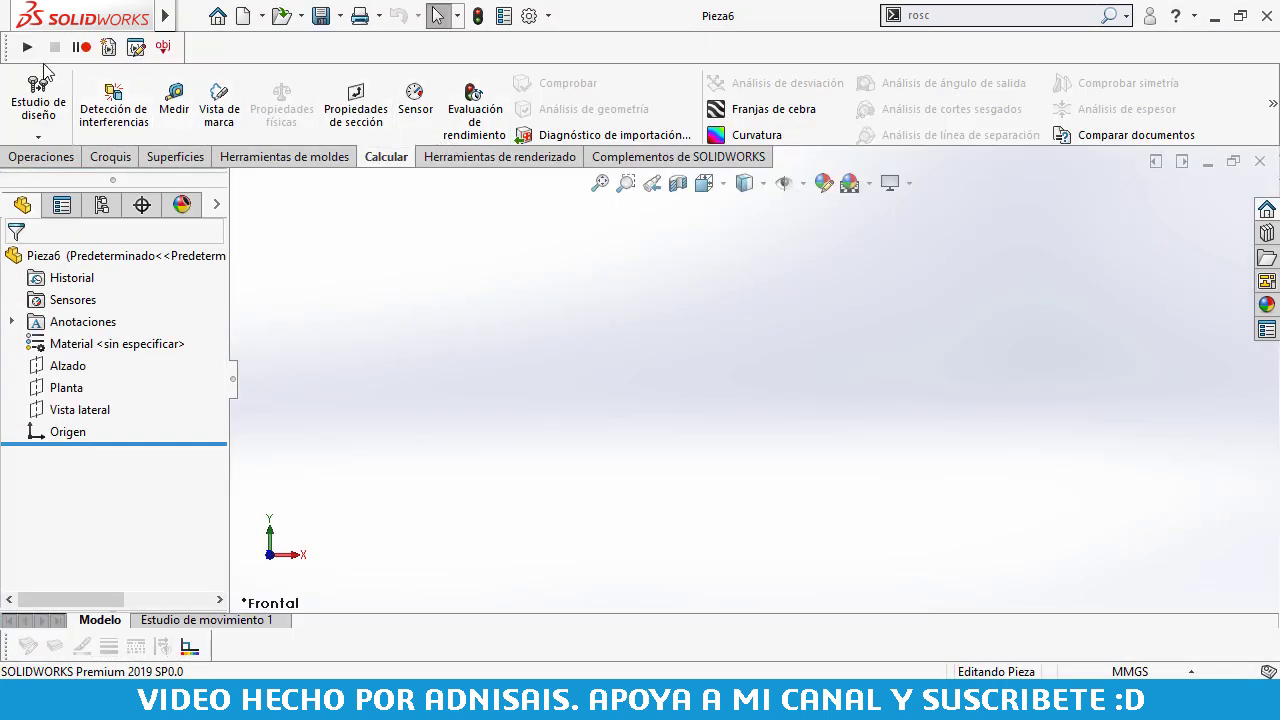
# - Run the Tornillito.swp macro with a hexagon value of 10 and inspect the threaded bolt
pyautogui.click(33, 54)
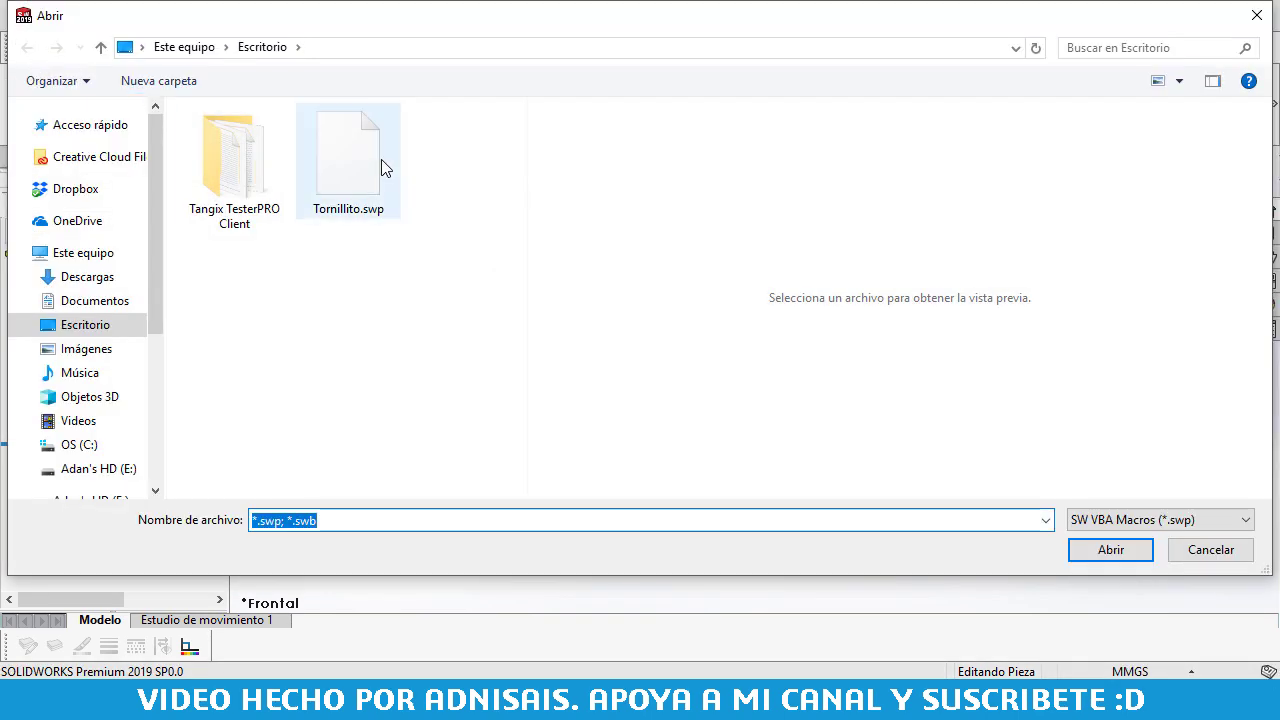
pyautogui.doubleClick(381, 160)
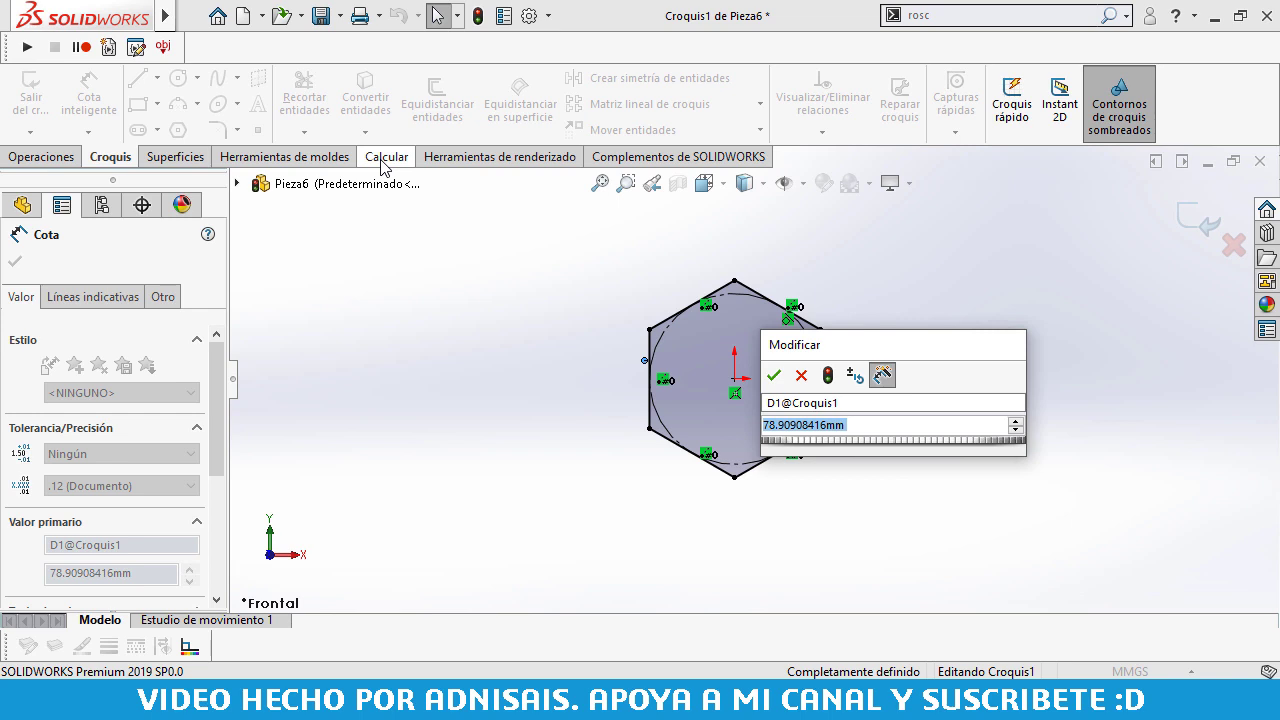
pyautogui.write('1')
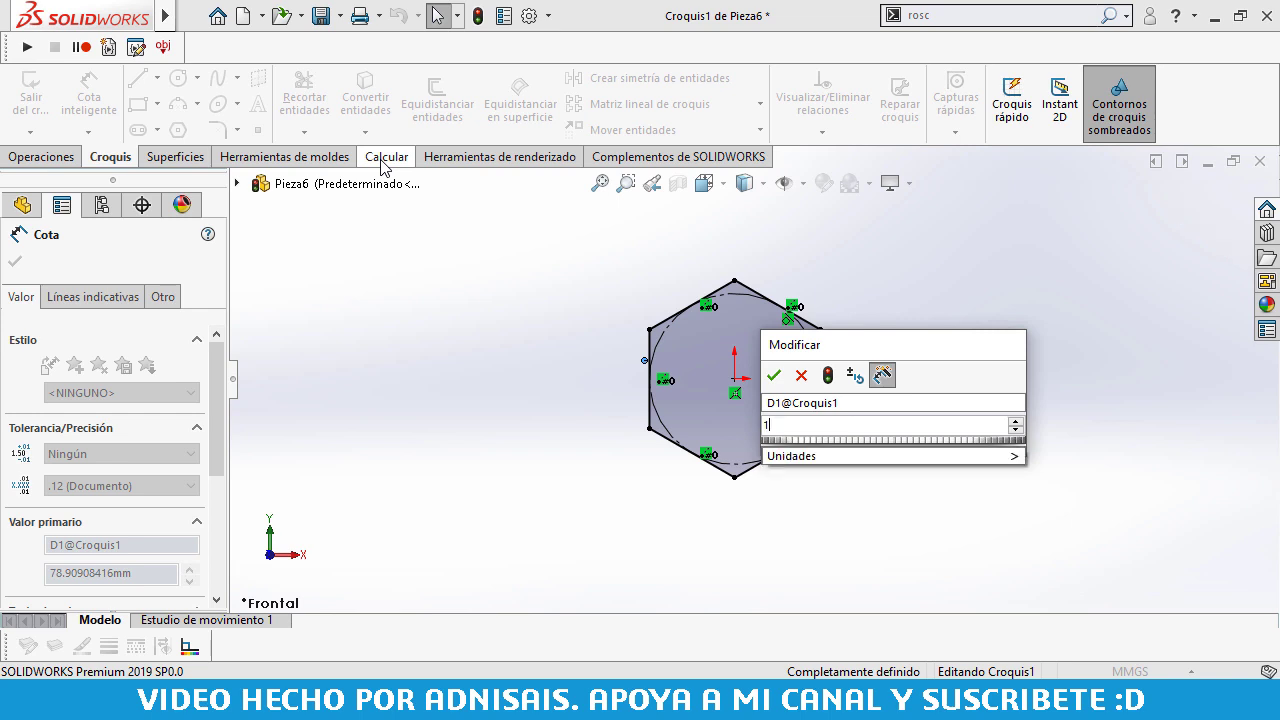
pyautogui.write('0')
pyautogui.press('Return')
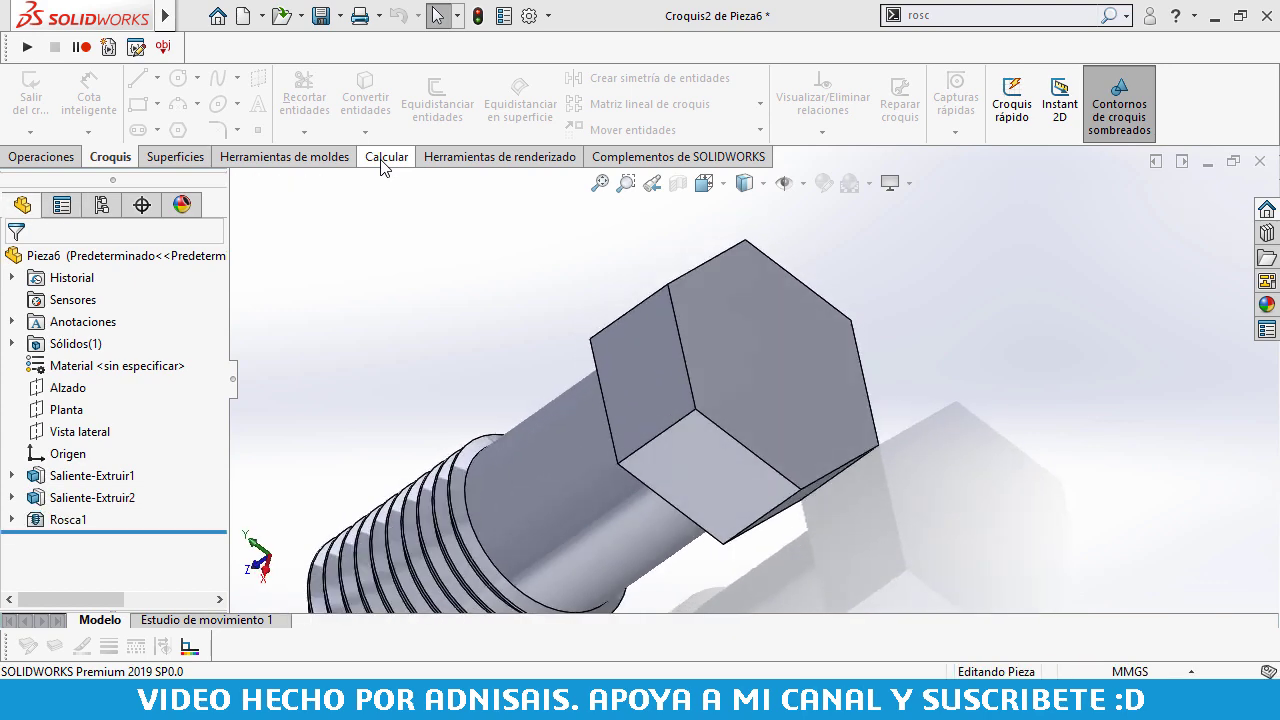
pyautogui.click(385, 157)
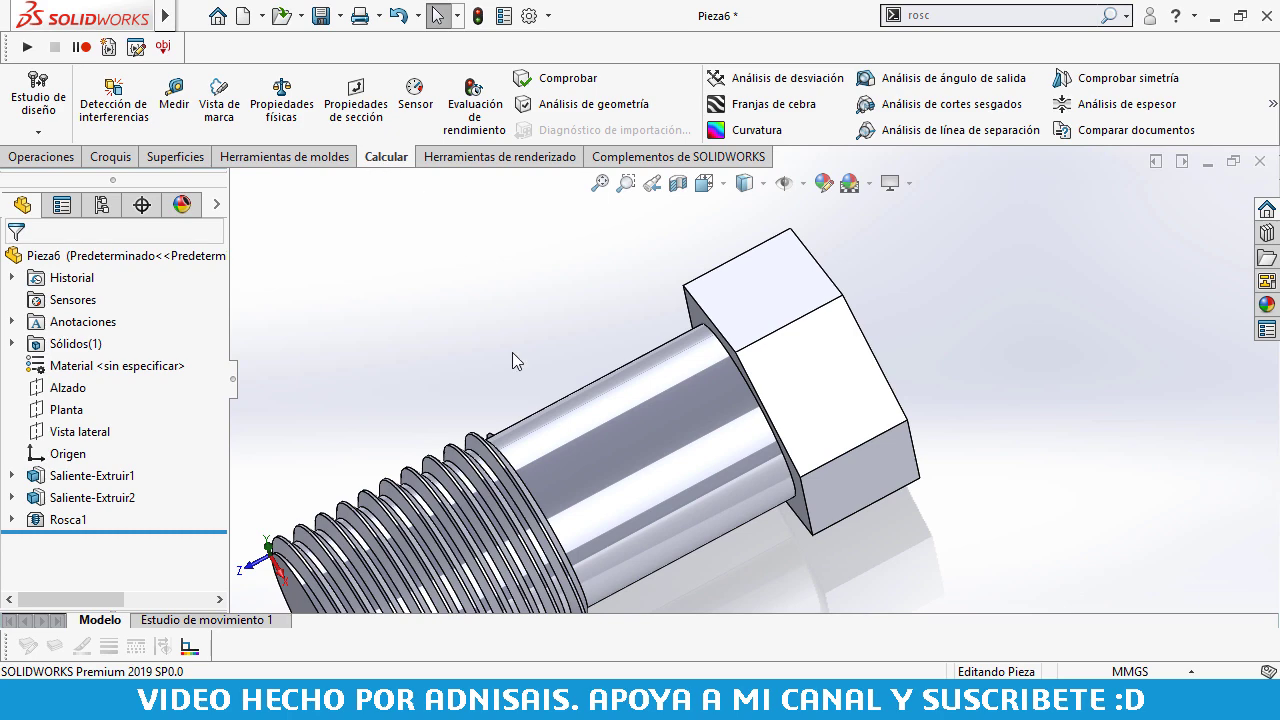
pyautogui.scroll(2, 512, 360)
pyautogui.scroll(3, 525, 373)
pyautogui.moveTo(528, 371)
pyautogui.mouseDown(button='middle')
pyautogui.moveTo(789, 462)
pyautogui.moveTo(734, 486)
pyautogui.moveTo(765, 483)
pyautogui.mouseUp(button='middle')
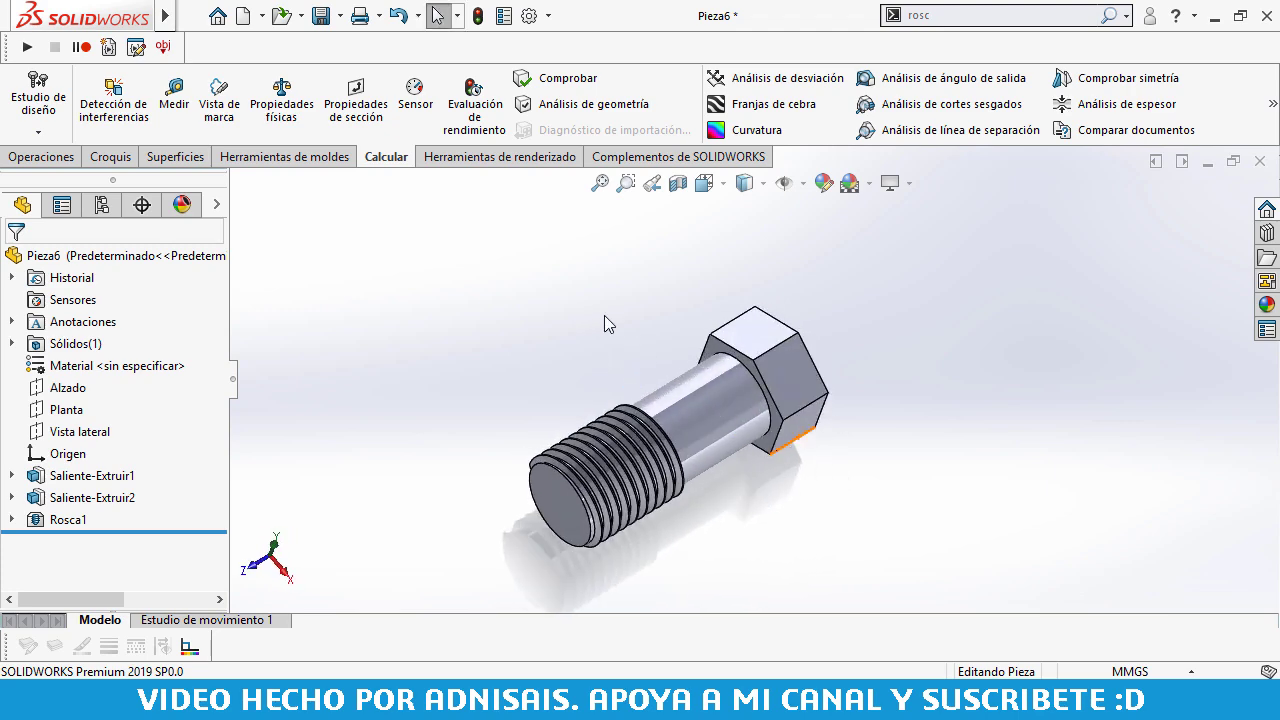
pyautogui.click(136, 47)
pyautogui.doubleClick(357, 171)
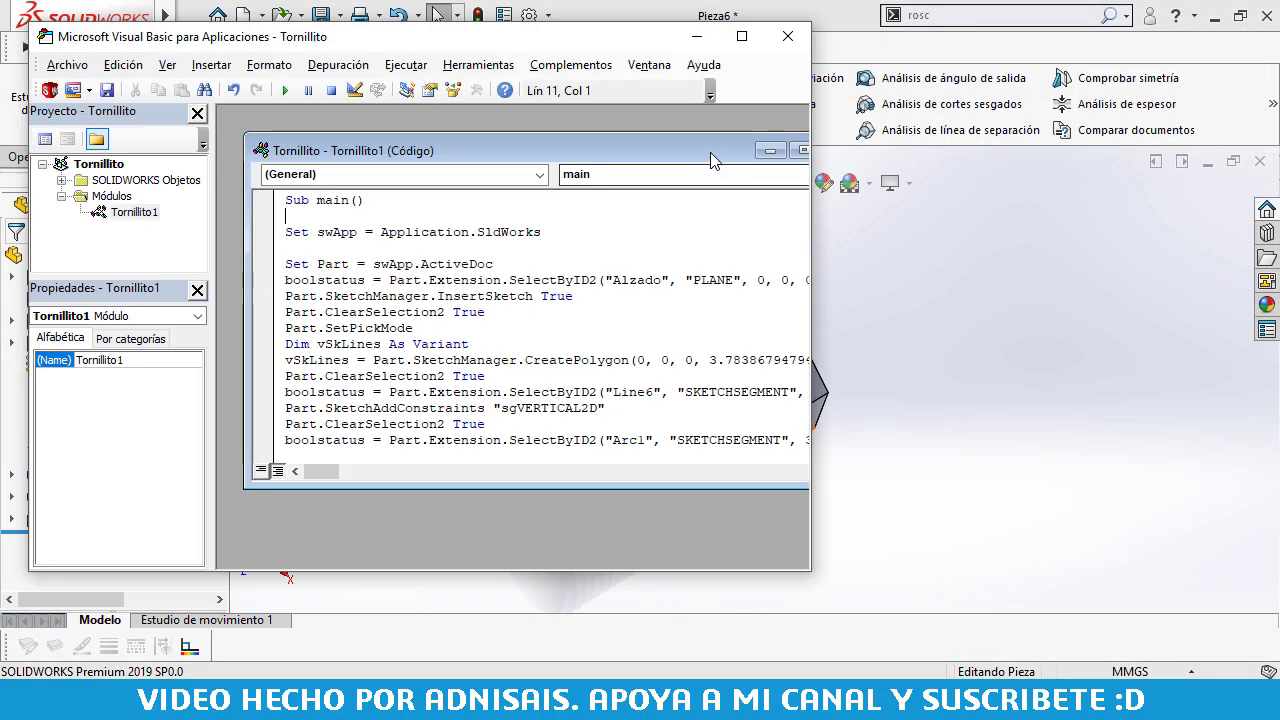
pyautogui.doubleClick(711, 149)
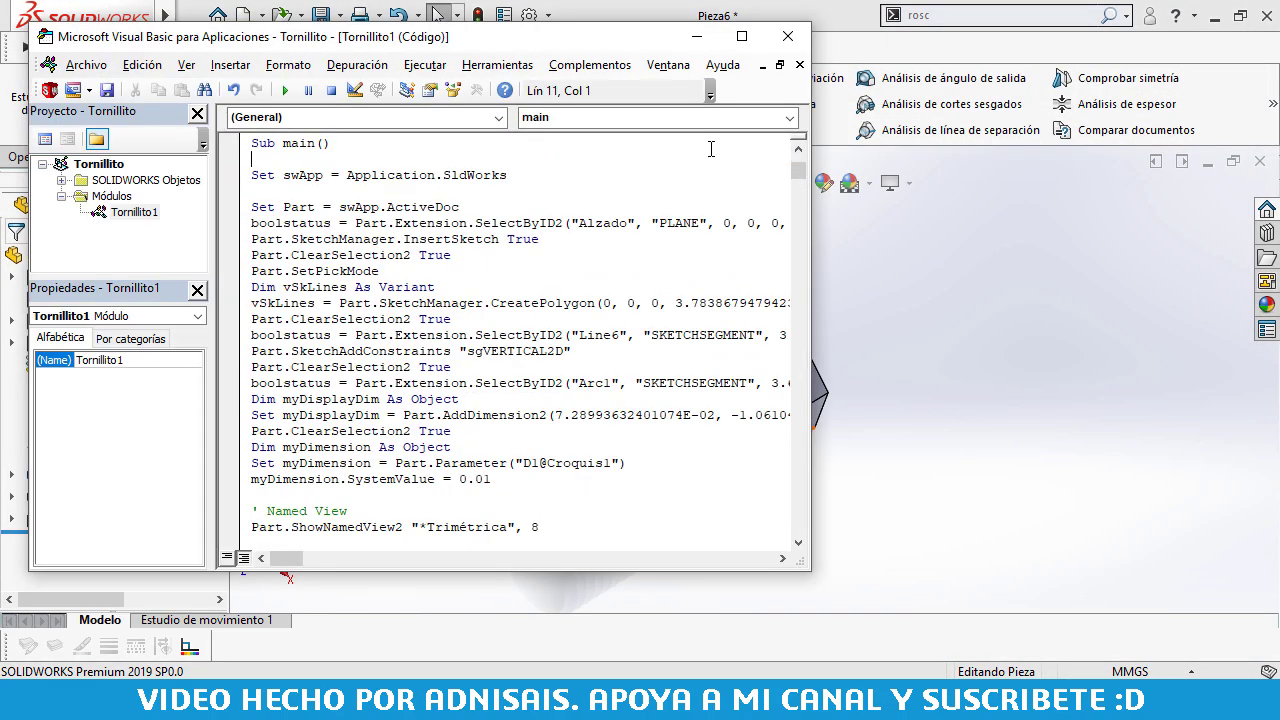
pyautogui.moveTo(804, 170)
pyautogui.mouseDown()
pyautogui.moveTo(803, 521)
pyautogui.moveTo(795, 199)
pyautogui.mouseUp()
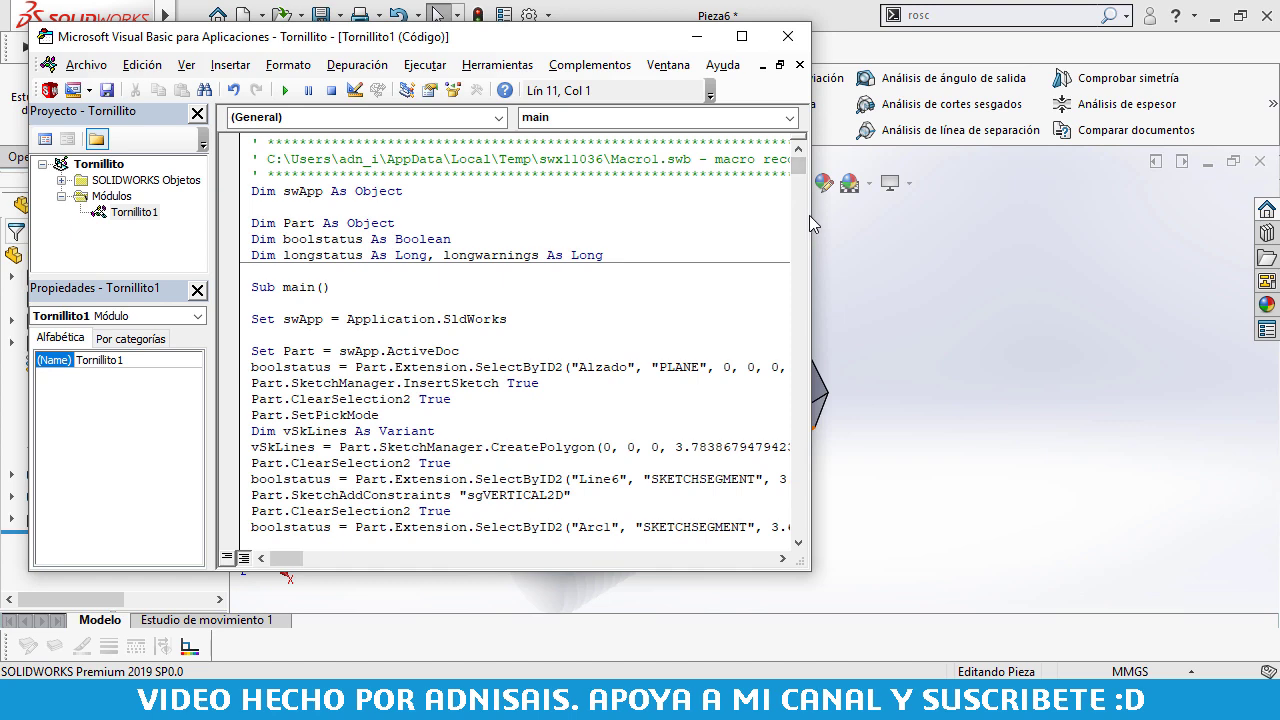
pyautogui.moveTo(810, 222); pyautogui.dragTo(1050, 272)
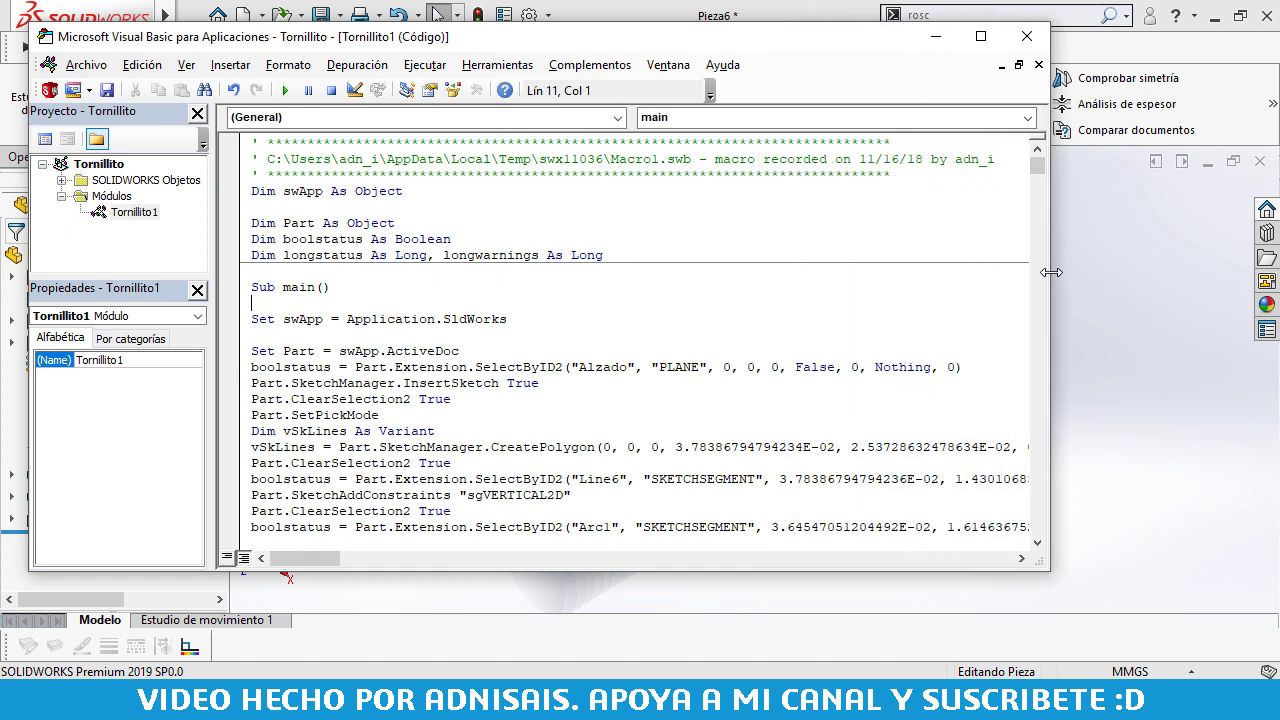
pyautogui.scroll(-1, 1005, 283)
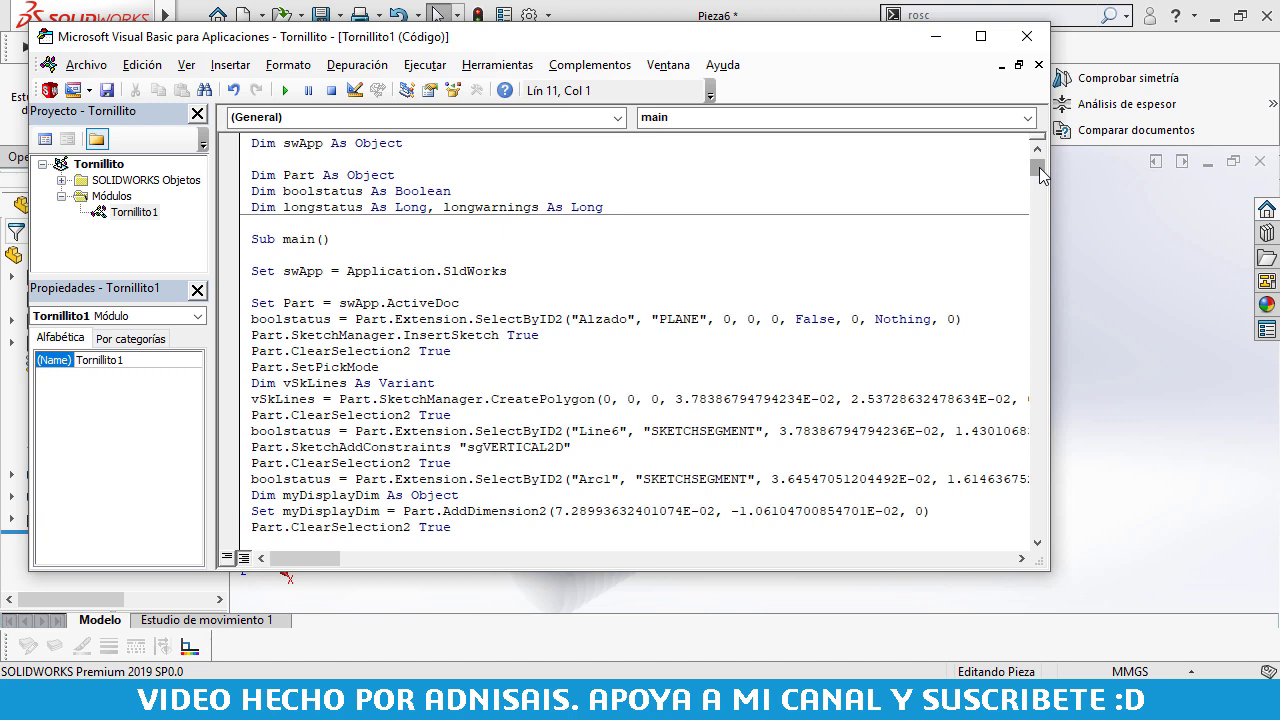
pyautogui.moveTo(1039, 167); pyautogui.dragTo(1043, 172)
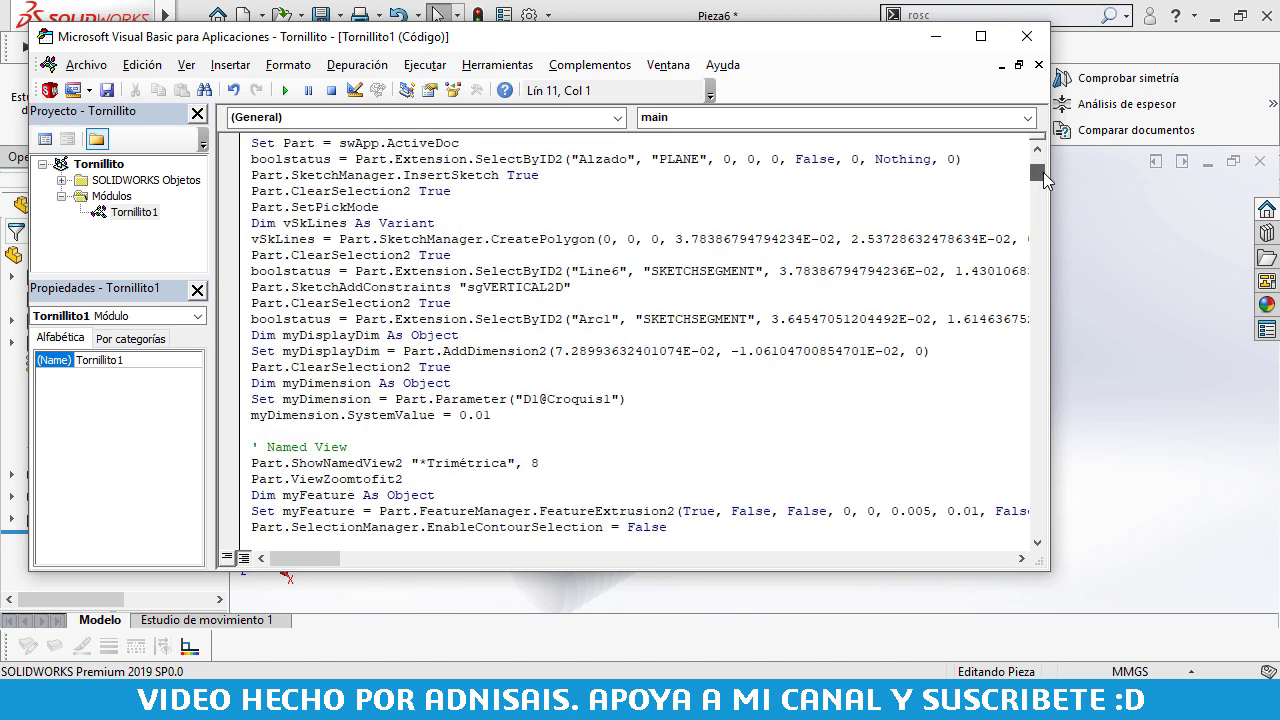
pyautogui.moveTo(1043, 172)
pyautogui.mouseDown()
pyautogui.moveTo(1045, 450)
pyautogui.moveTo(1024, 505)
pyautogui.moveTo(1020, 471)
pyautogui.mouseUp()
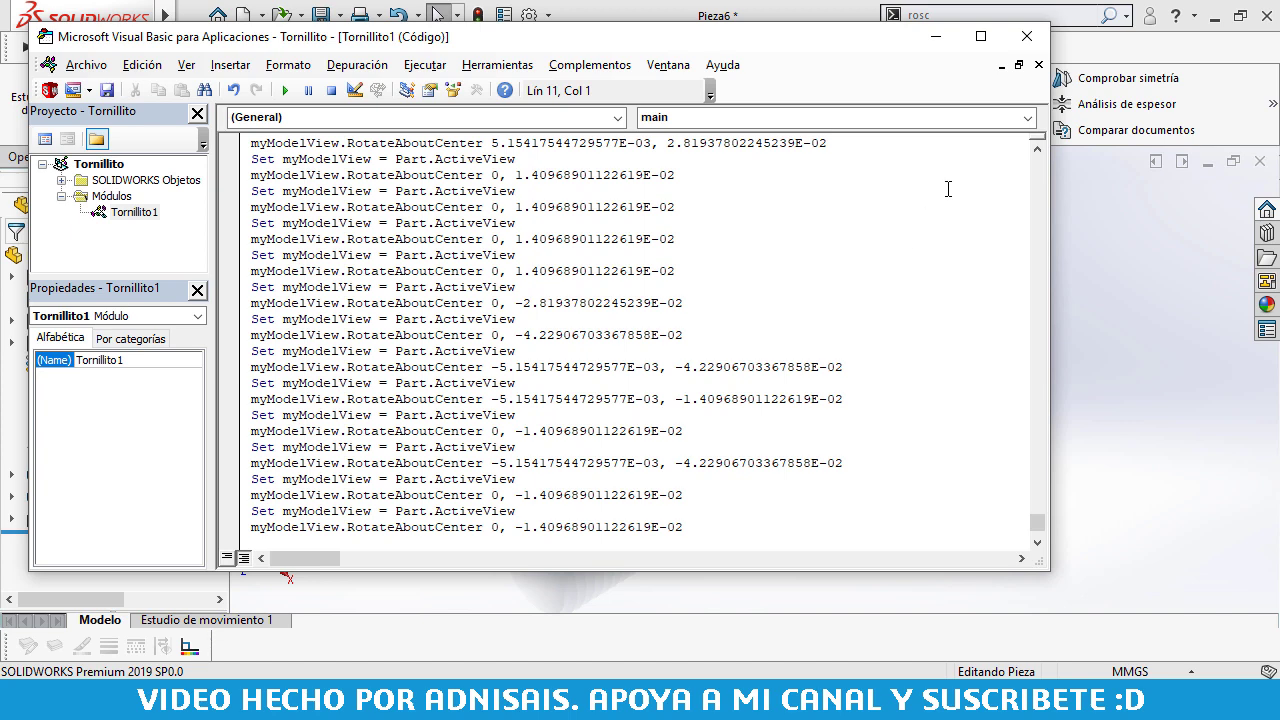
pyautogui.click(1026, 36)
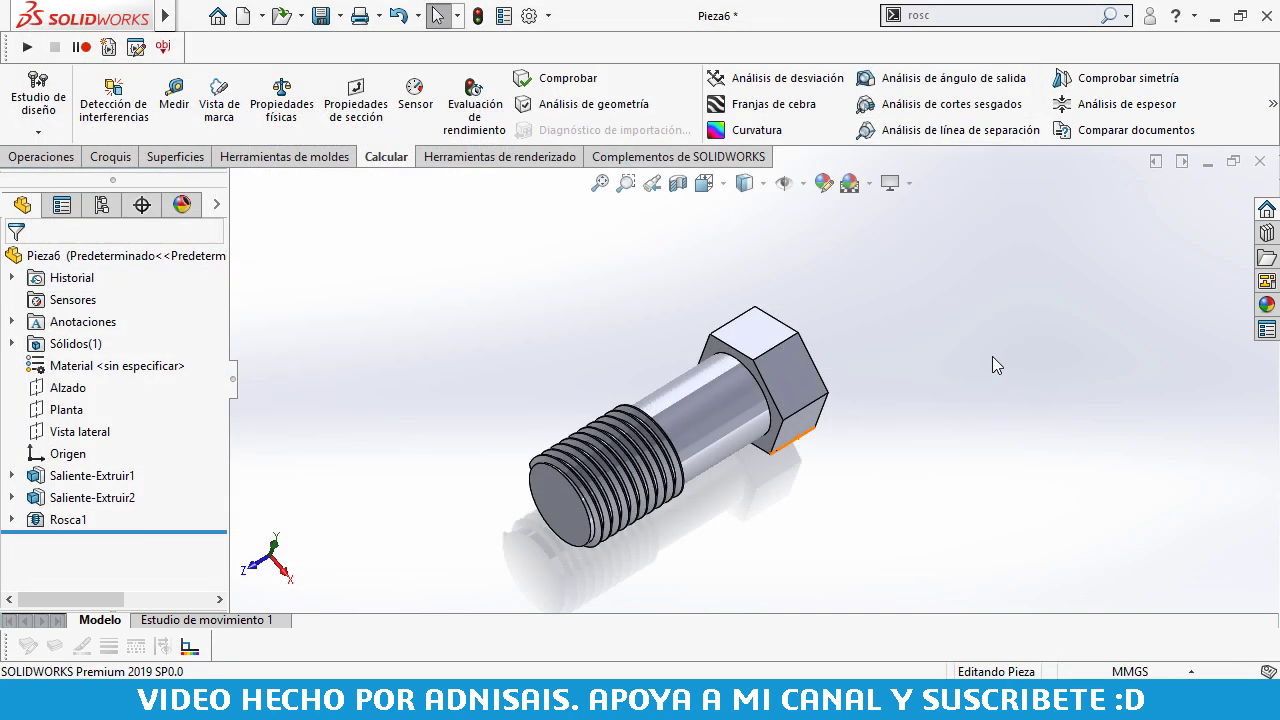